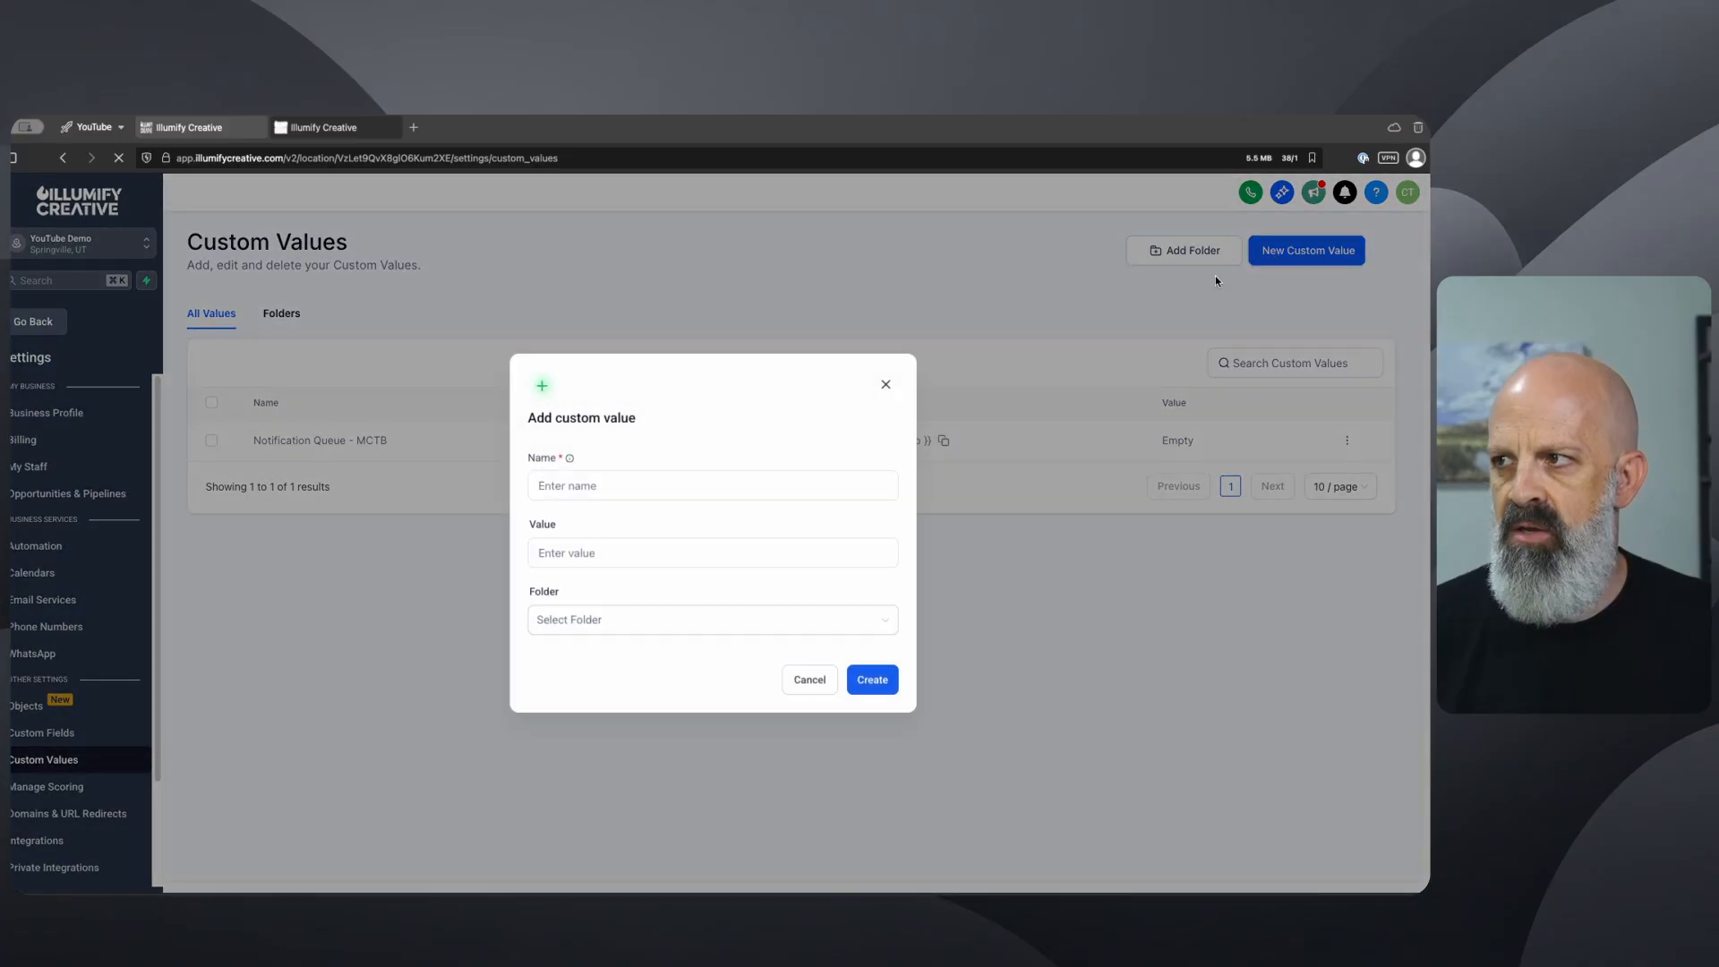
Step: Create a custom value named "Holiday Status" with the value "Normal"
{"action": "left_click", "coordinate": [639, 484]}
{"action": "type", "text": "Hol"}
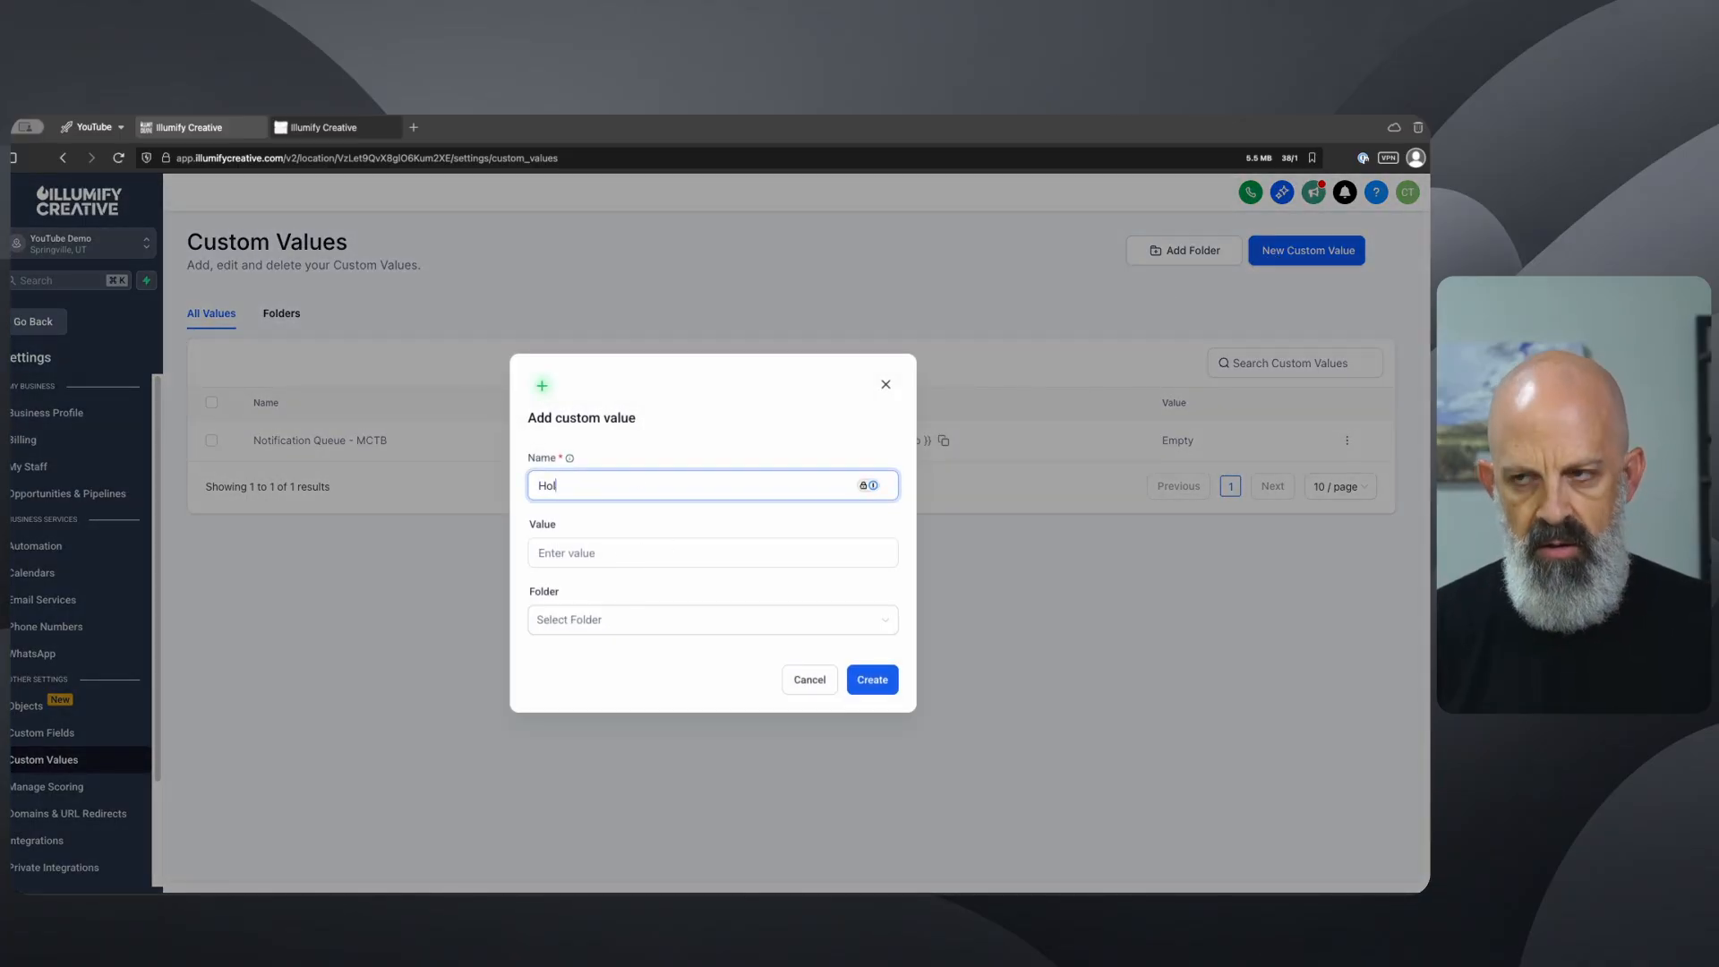
{"action": "key", "text": "BackSpace"}
{"action": "key", "text": "BackSpace"}
{"action": "key", "text": "BackSpace"}
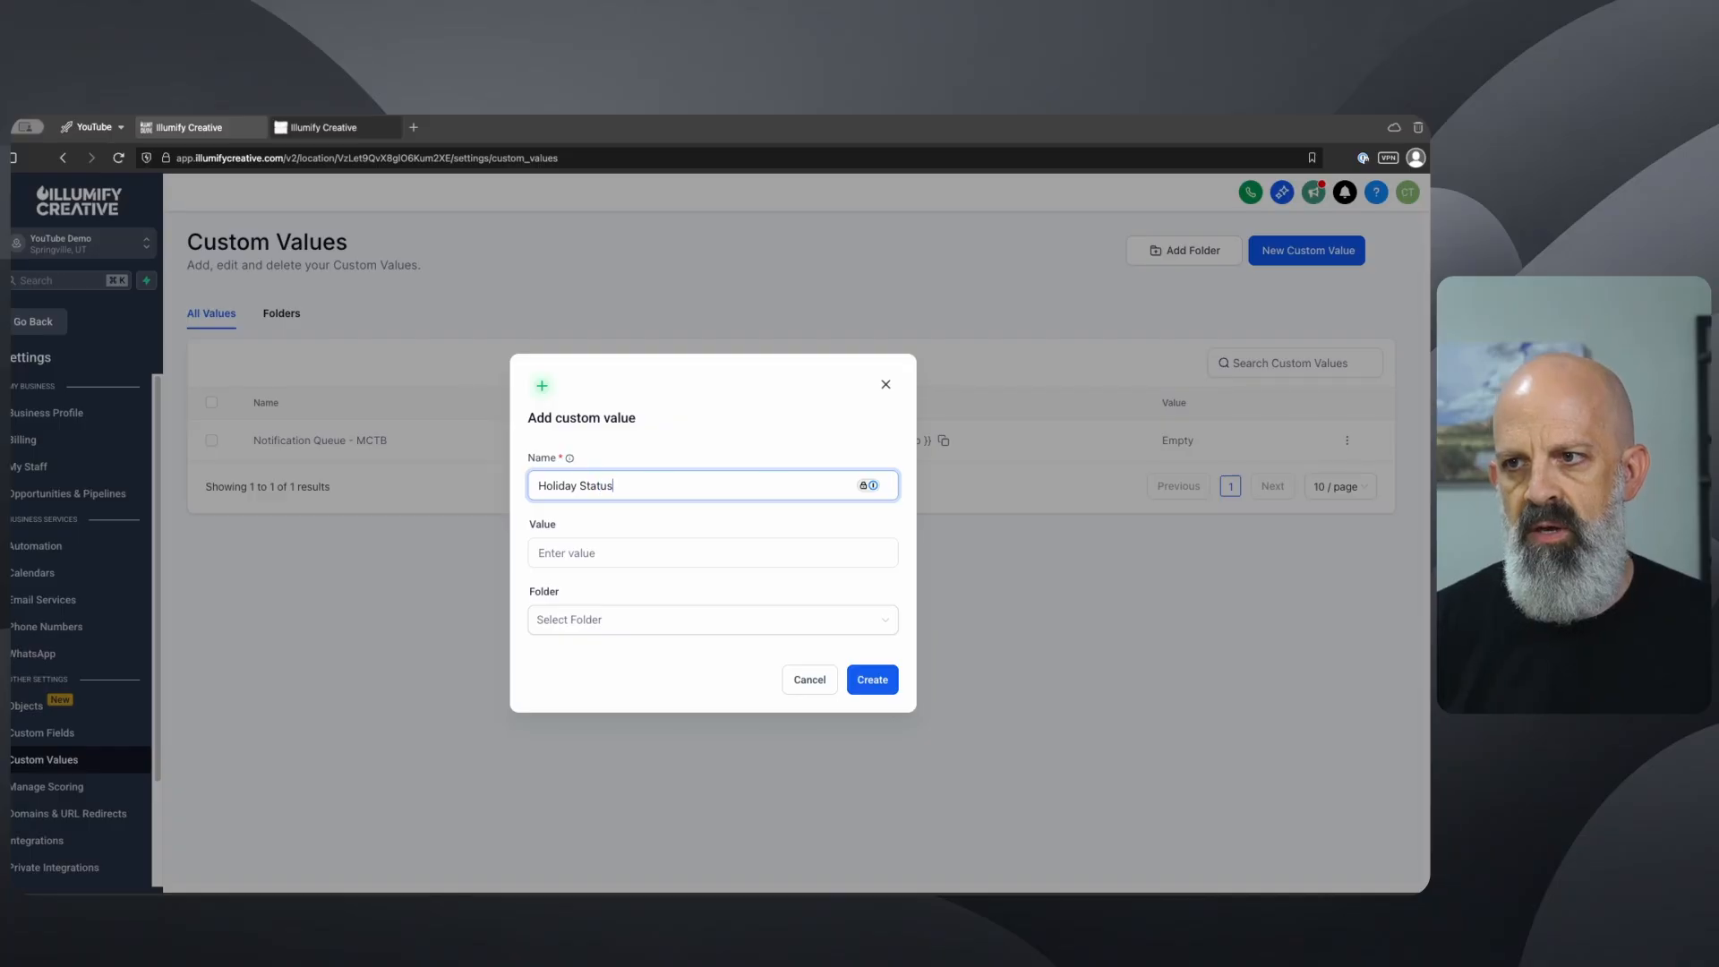
{"action": "left_click", "coordinate": [634, 555]}
{"action": "type", "text": "Normal"}
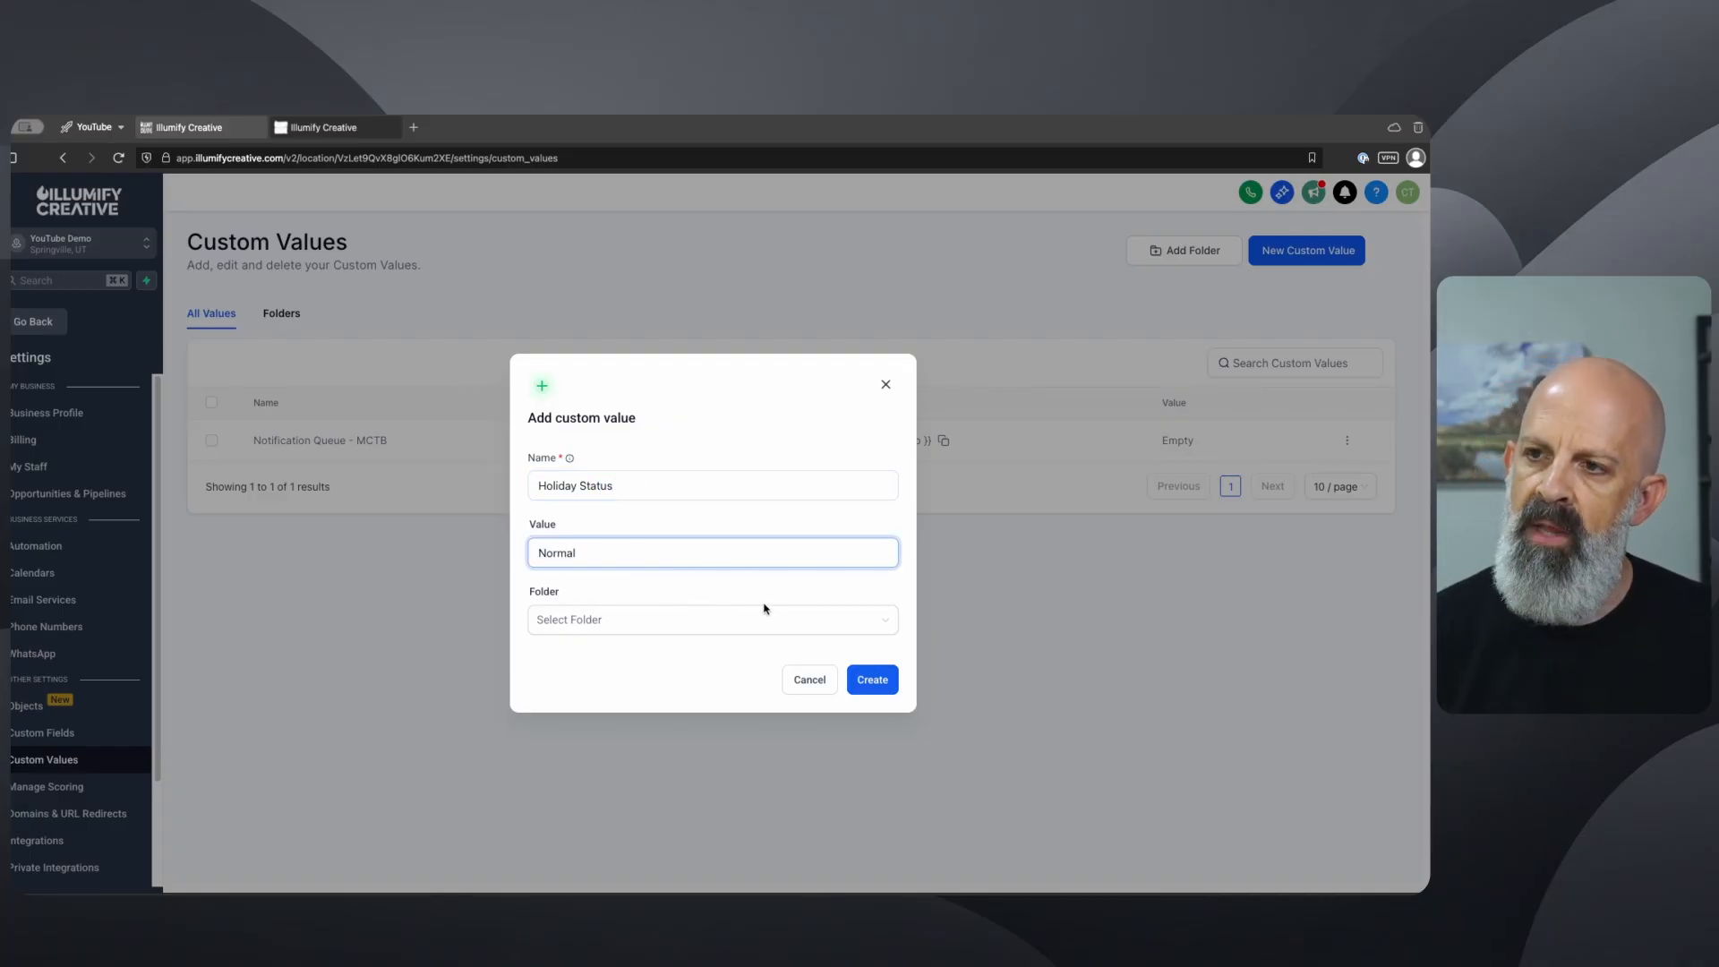
{"action": "left_click", "coordinate": [870, 680]}
{"action": "left_click", "coordinate": [602, 559]}
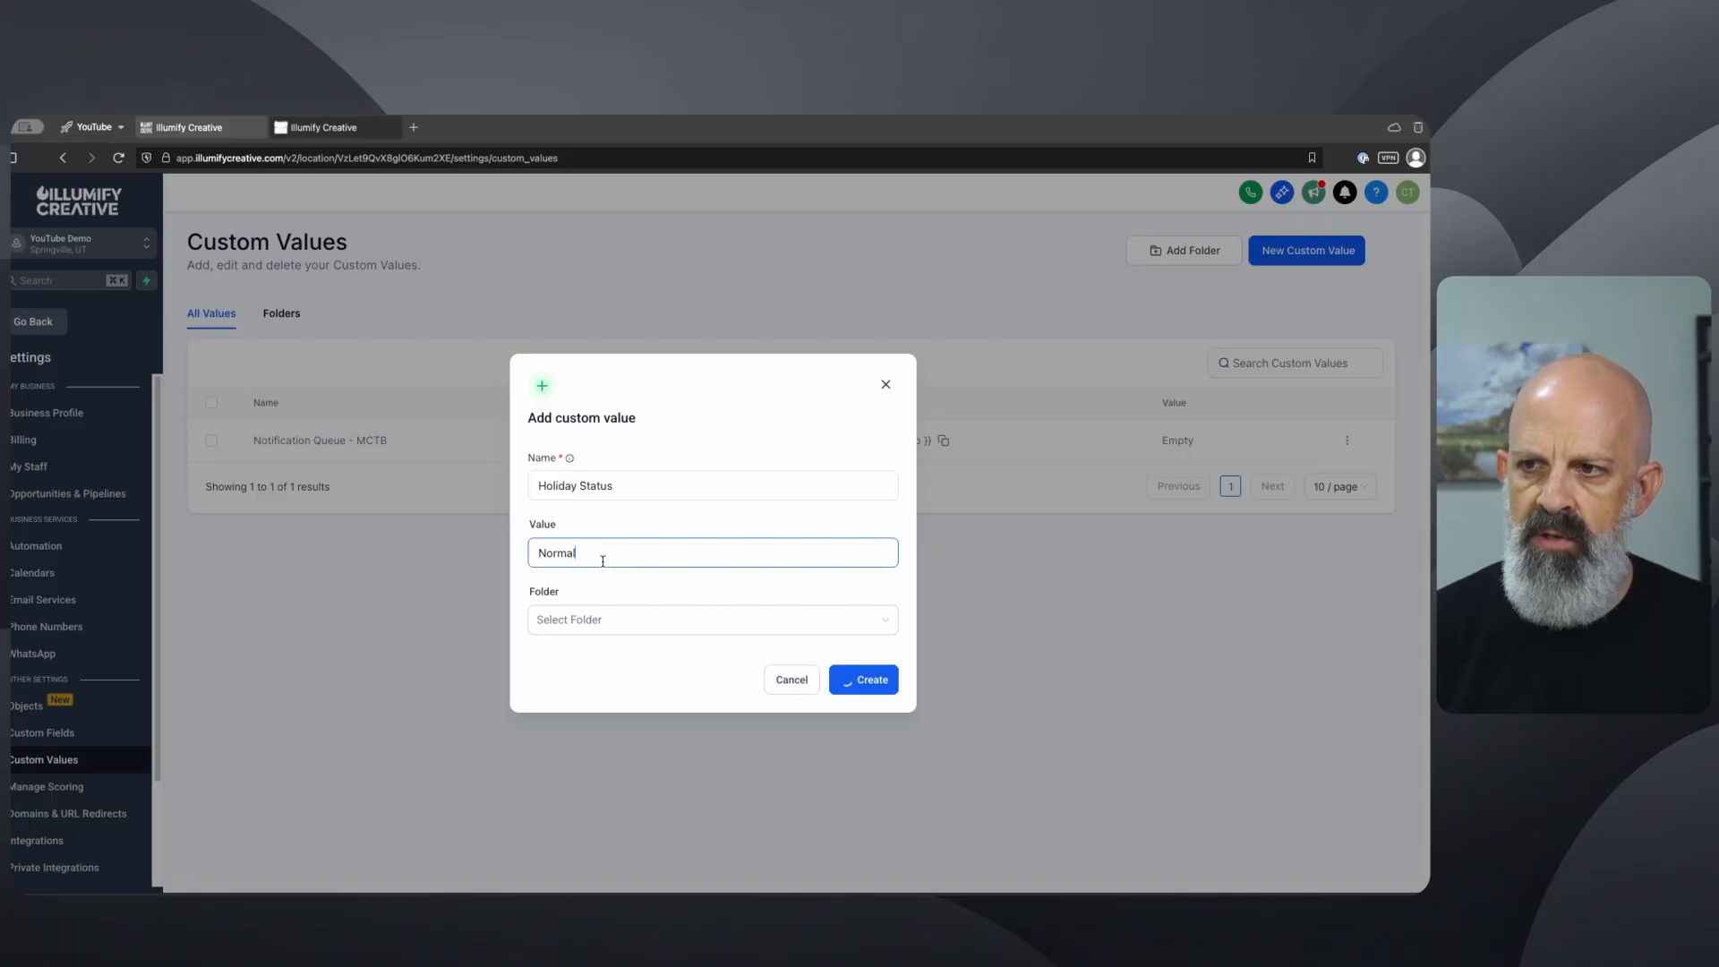
{"action": "left_click_drag", "start_coordinate": [603, 561], "coordinate": [557, 555]}
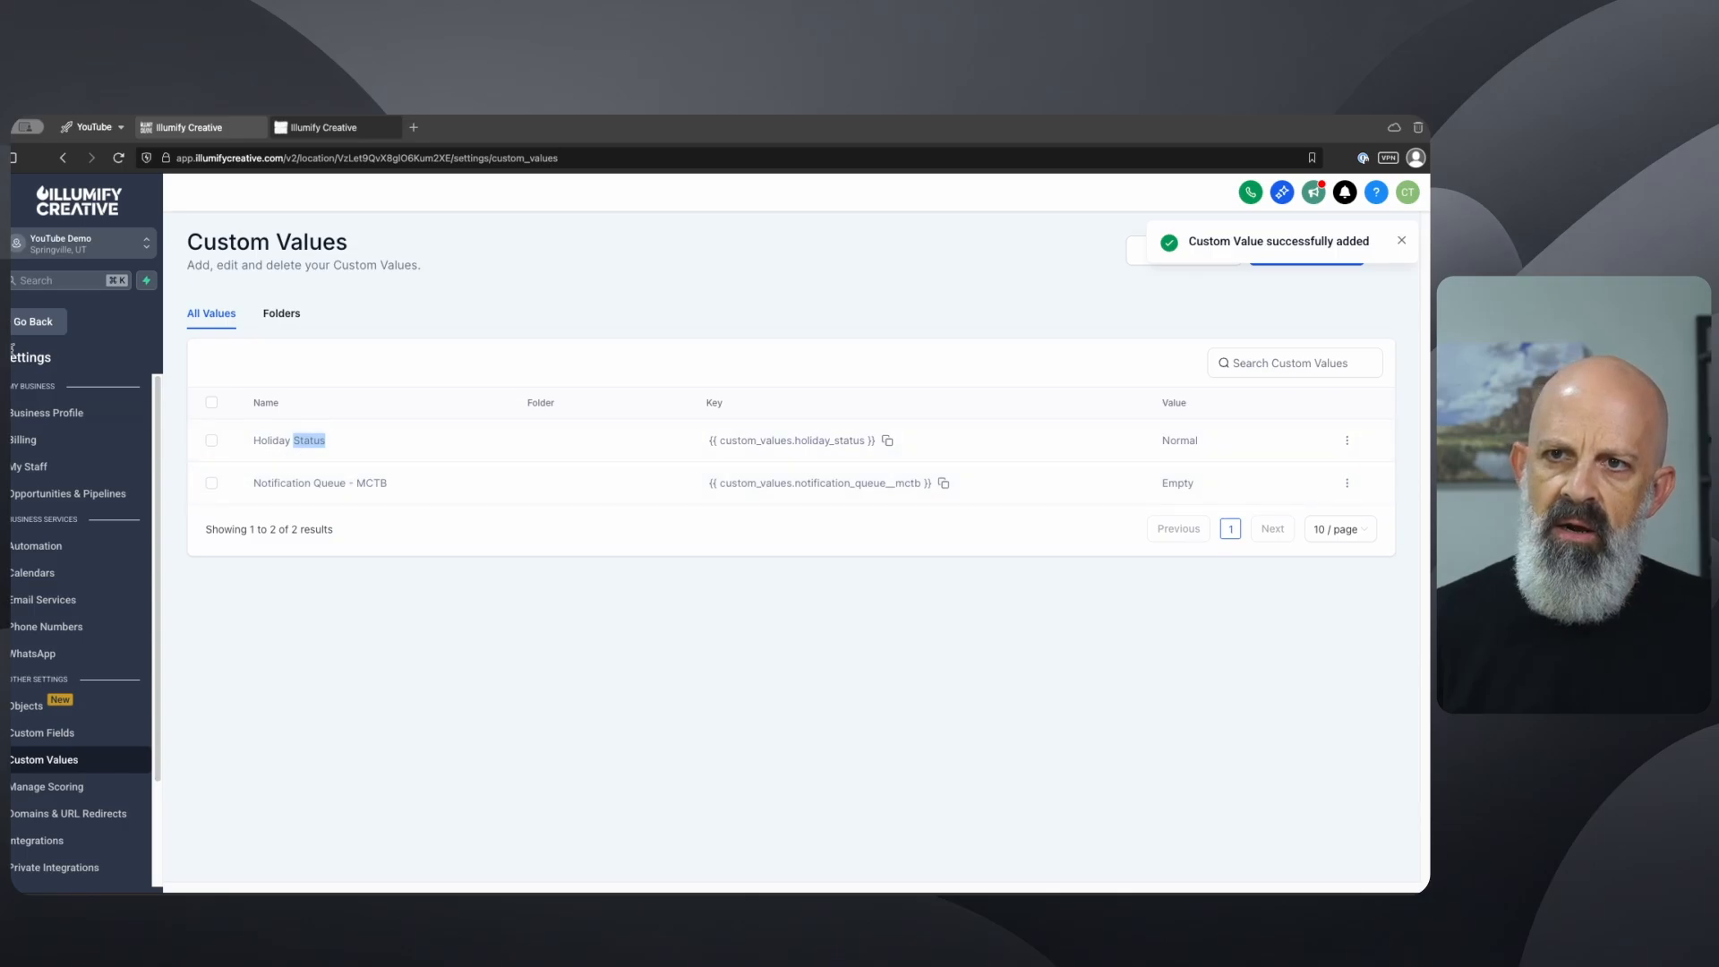
Step: Open the "Recipe - Auto Missed Call Text-Back" workflow from the Holiday Modifier Demo folder in the automations
{"action": "left_click", "coordinate": [32, 321]}
{"action": "left_click", "coordinate": [77, 538]}
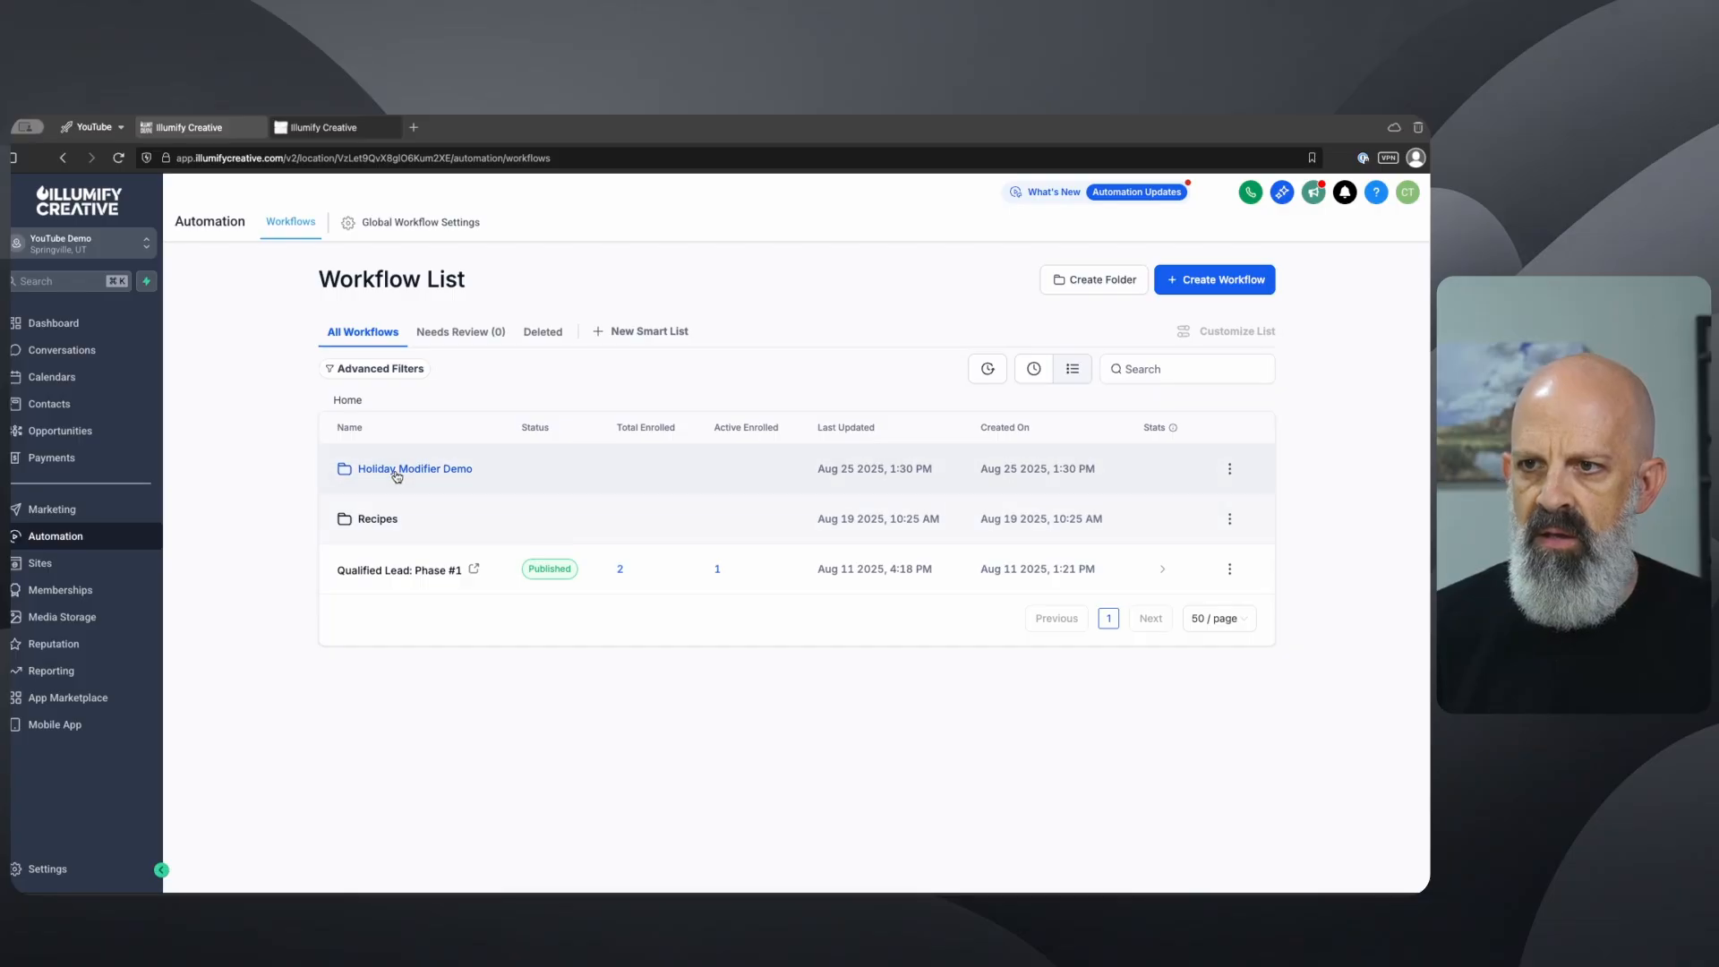
{"action": "left_click", "coordinate": [430, 470]}
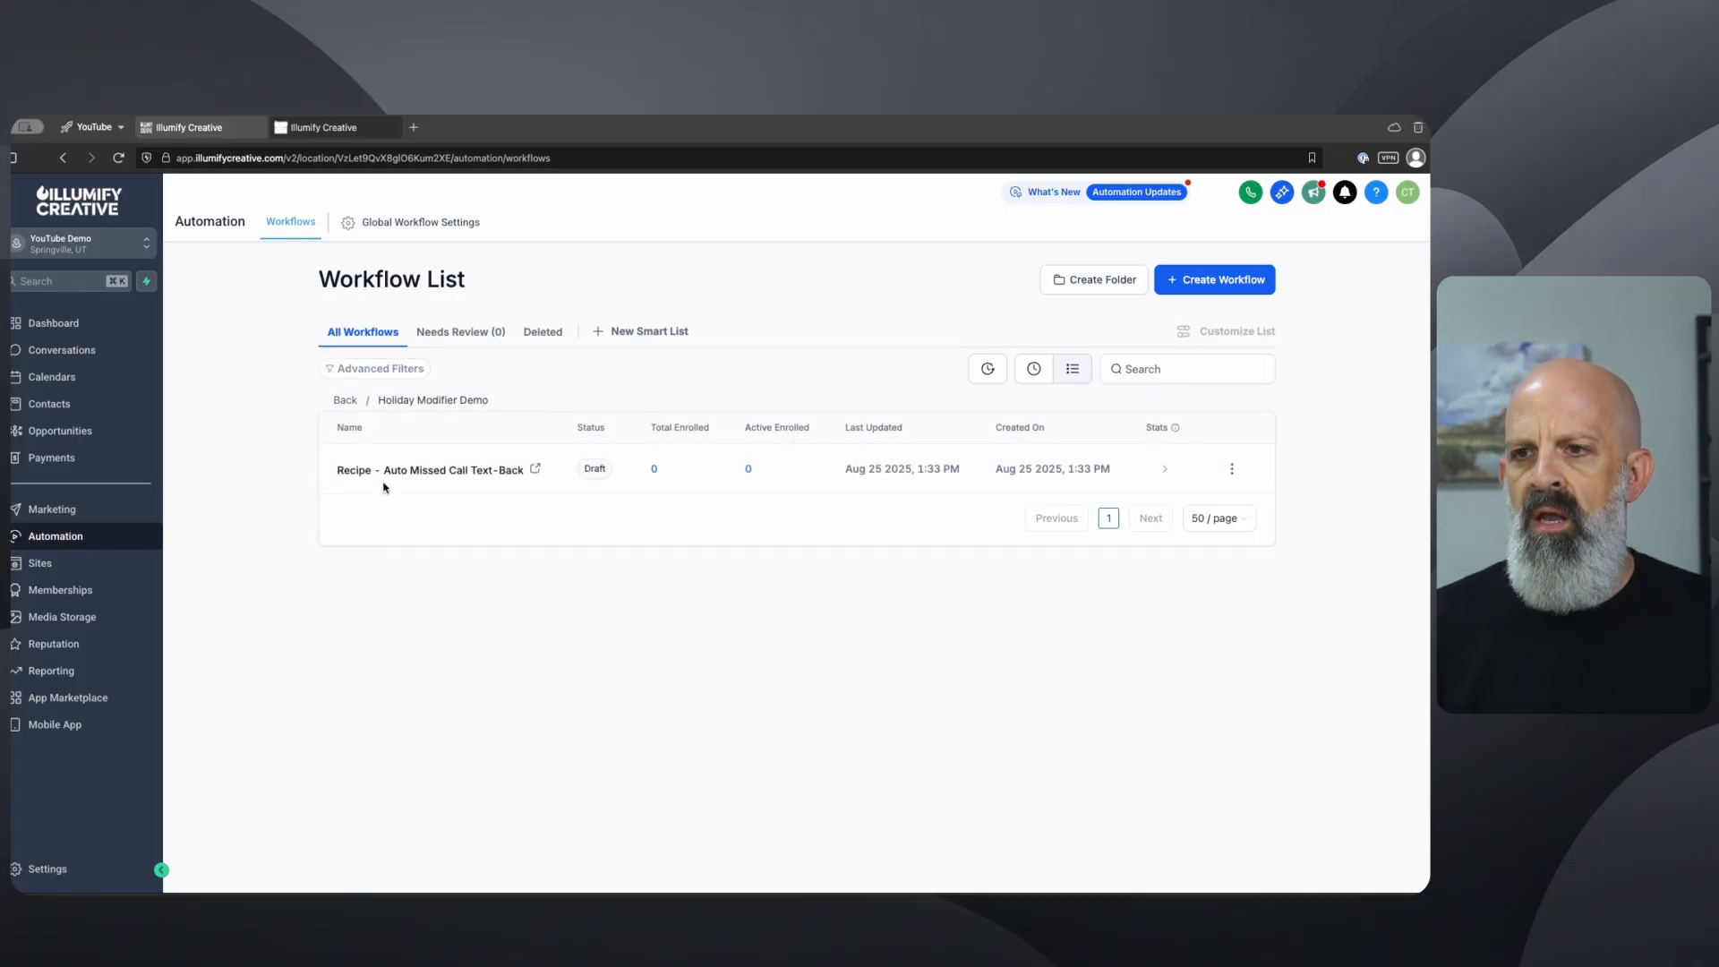
{"action": "left_click", "coordinate": [477, 473]}
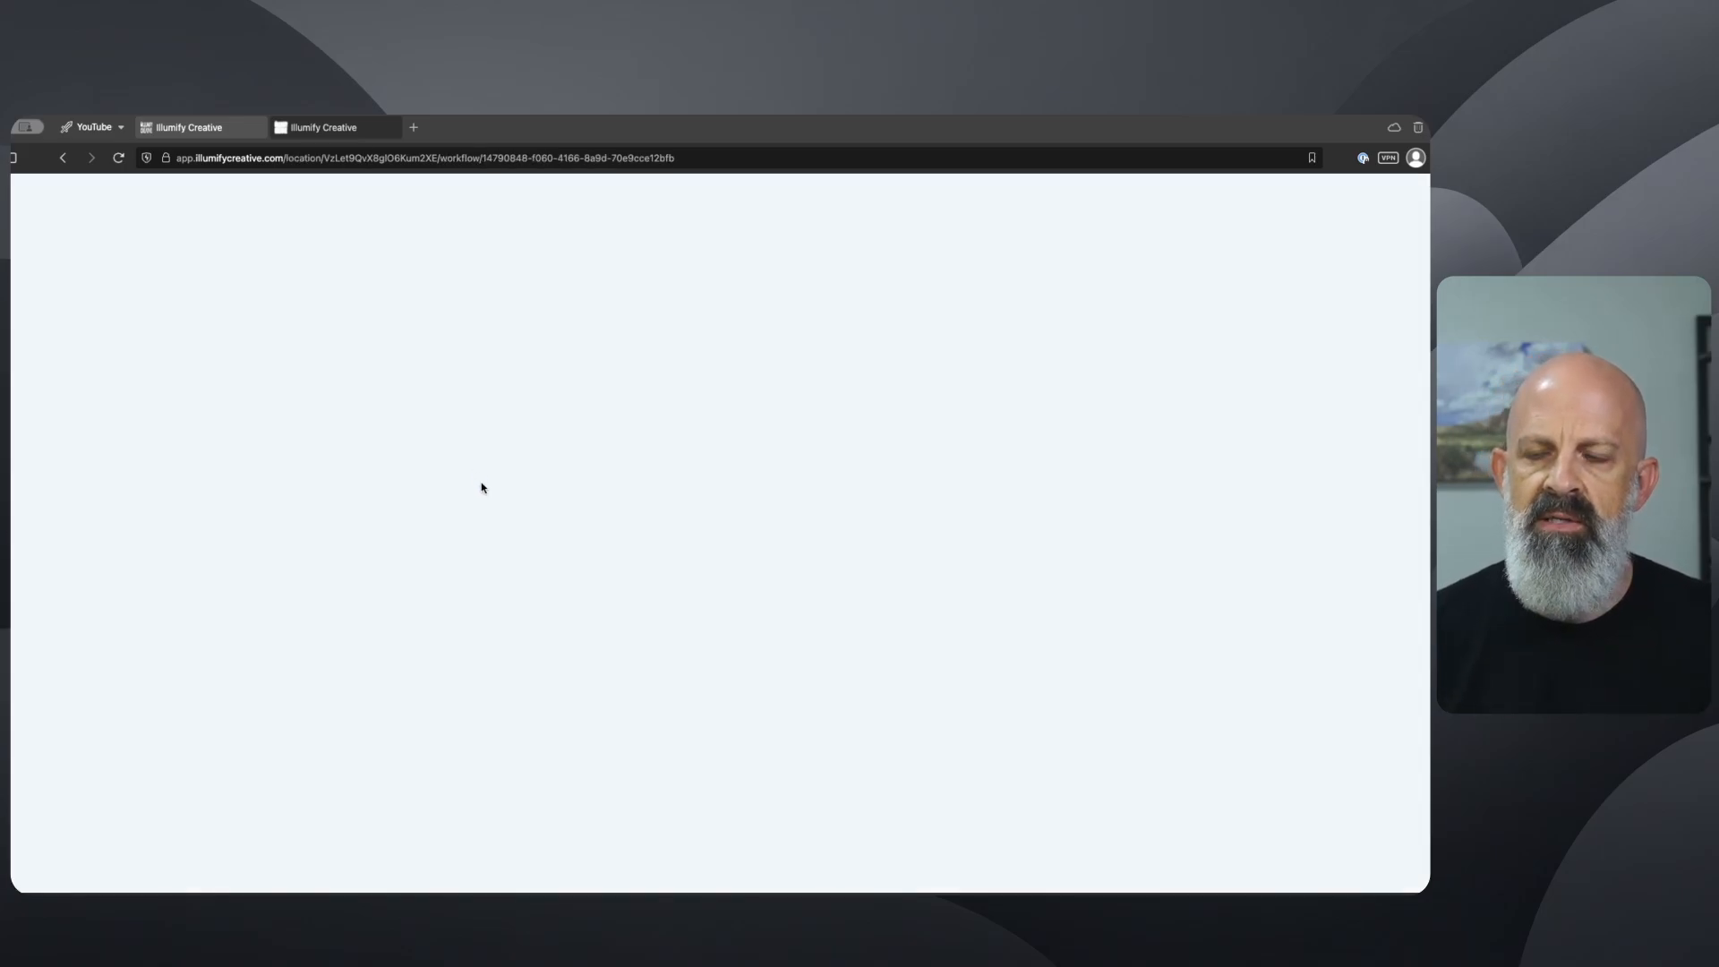
Step: Review the settings of the "Internal SMS to Assigned User" action at the end of the workflow, then close them unchanged
{"action": "scroll", "coordinate": [871, 632], "scroll_direction": "down", "scroll_amount": 5}
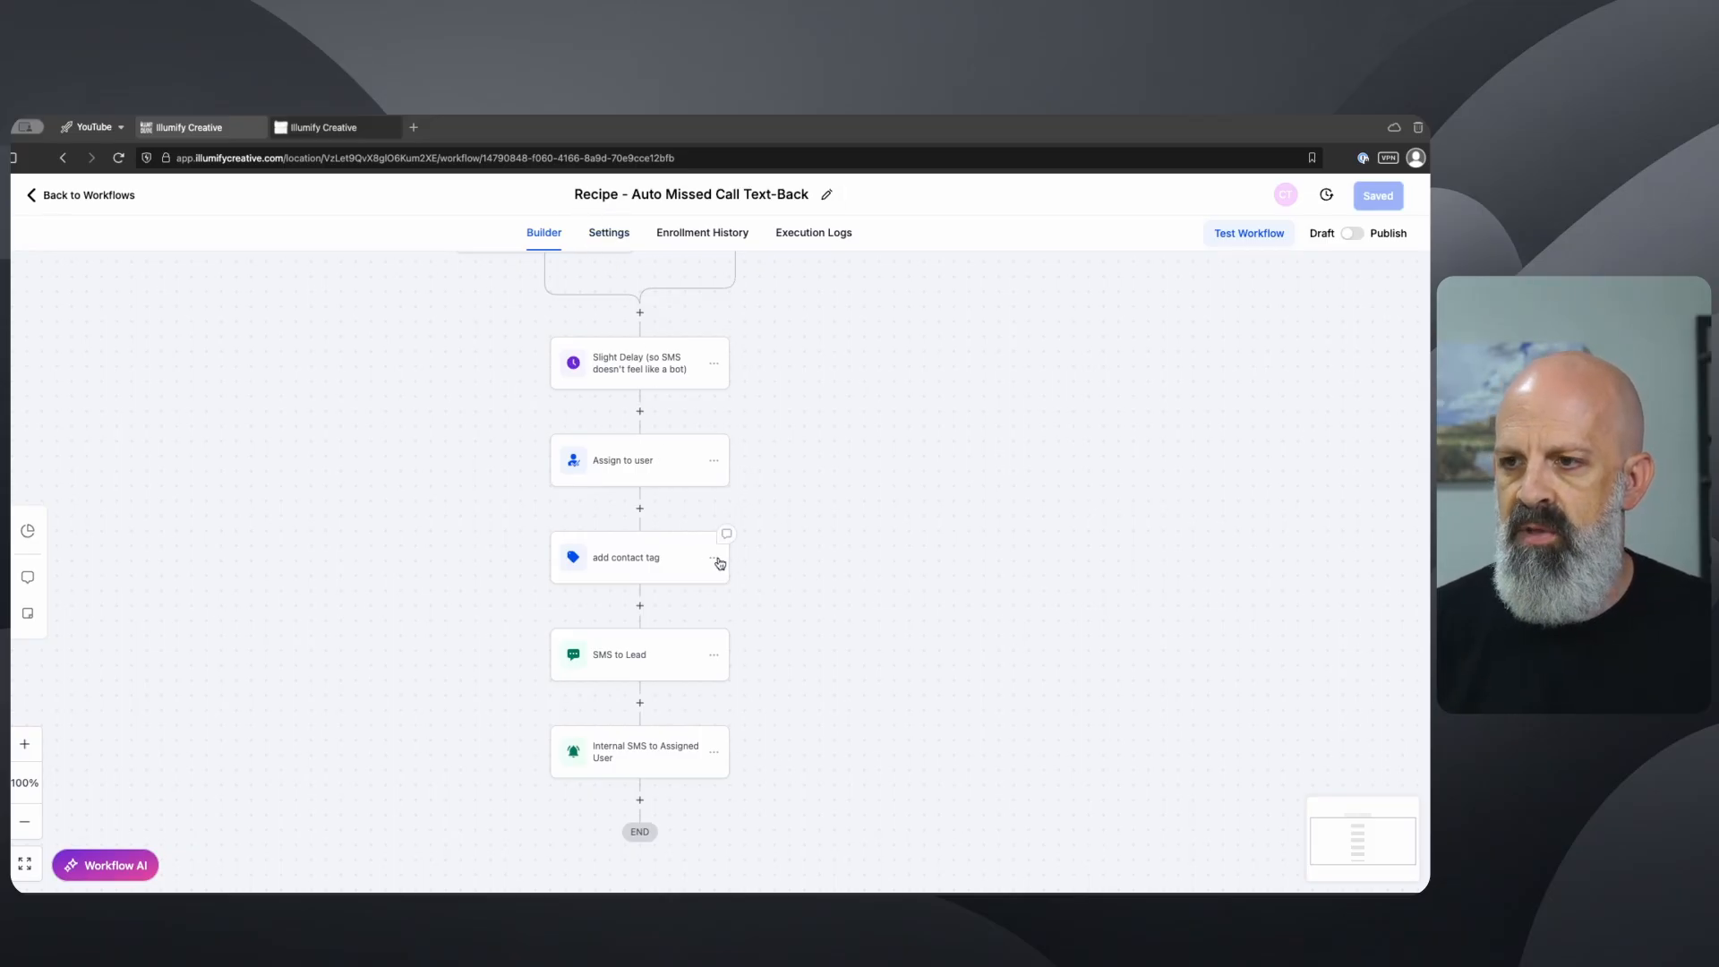
{"action": "left_click_drag", "start_coordinate": [799, 677], "coordinate": [761, 527]}
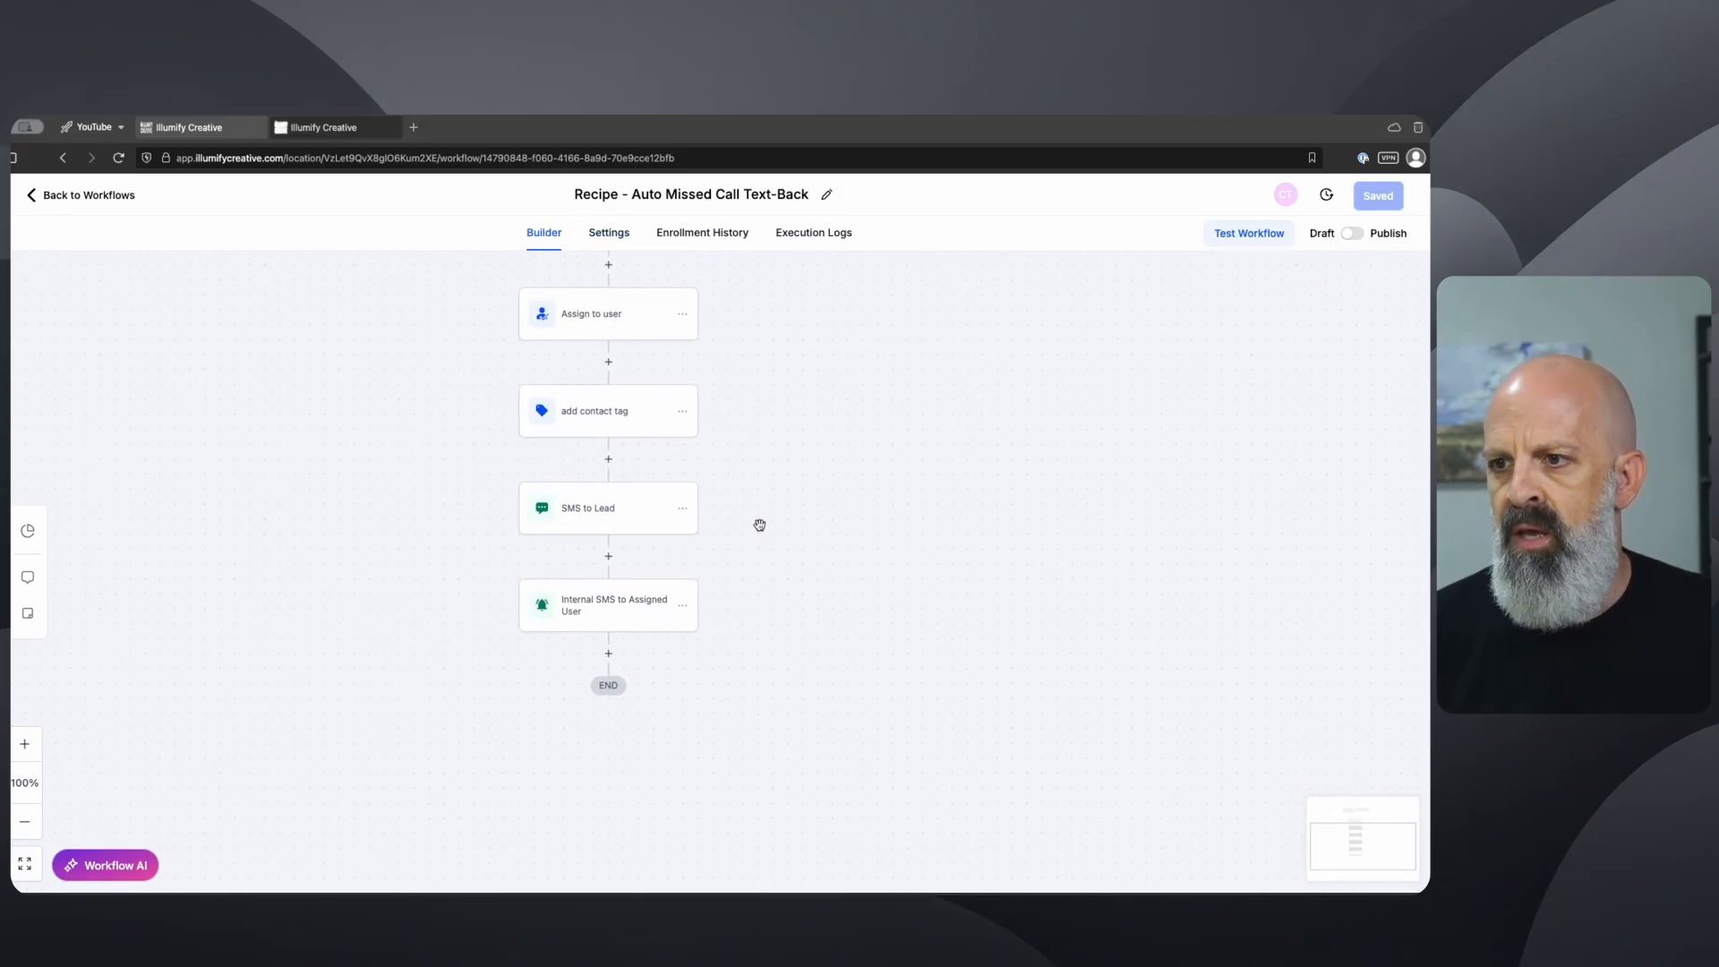
{"action": "left_click", "coordinate": [635, 620]}
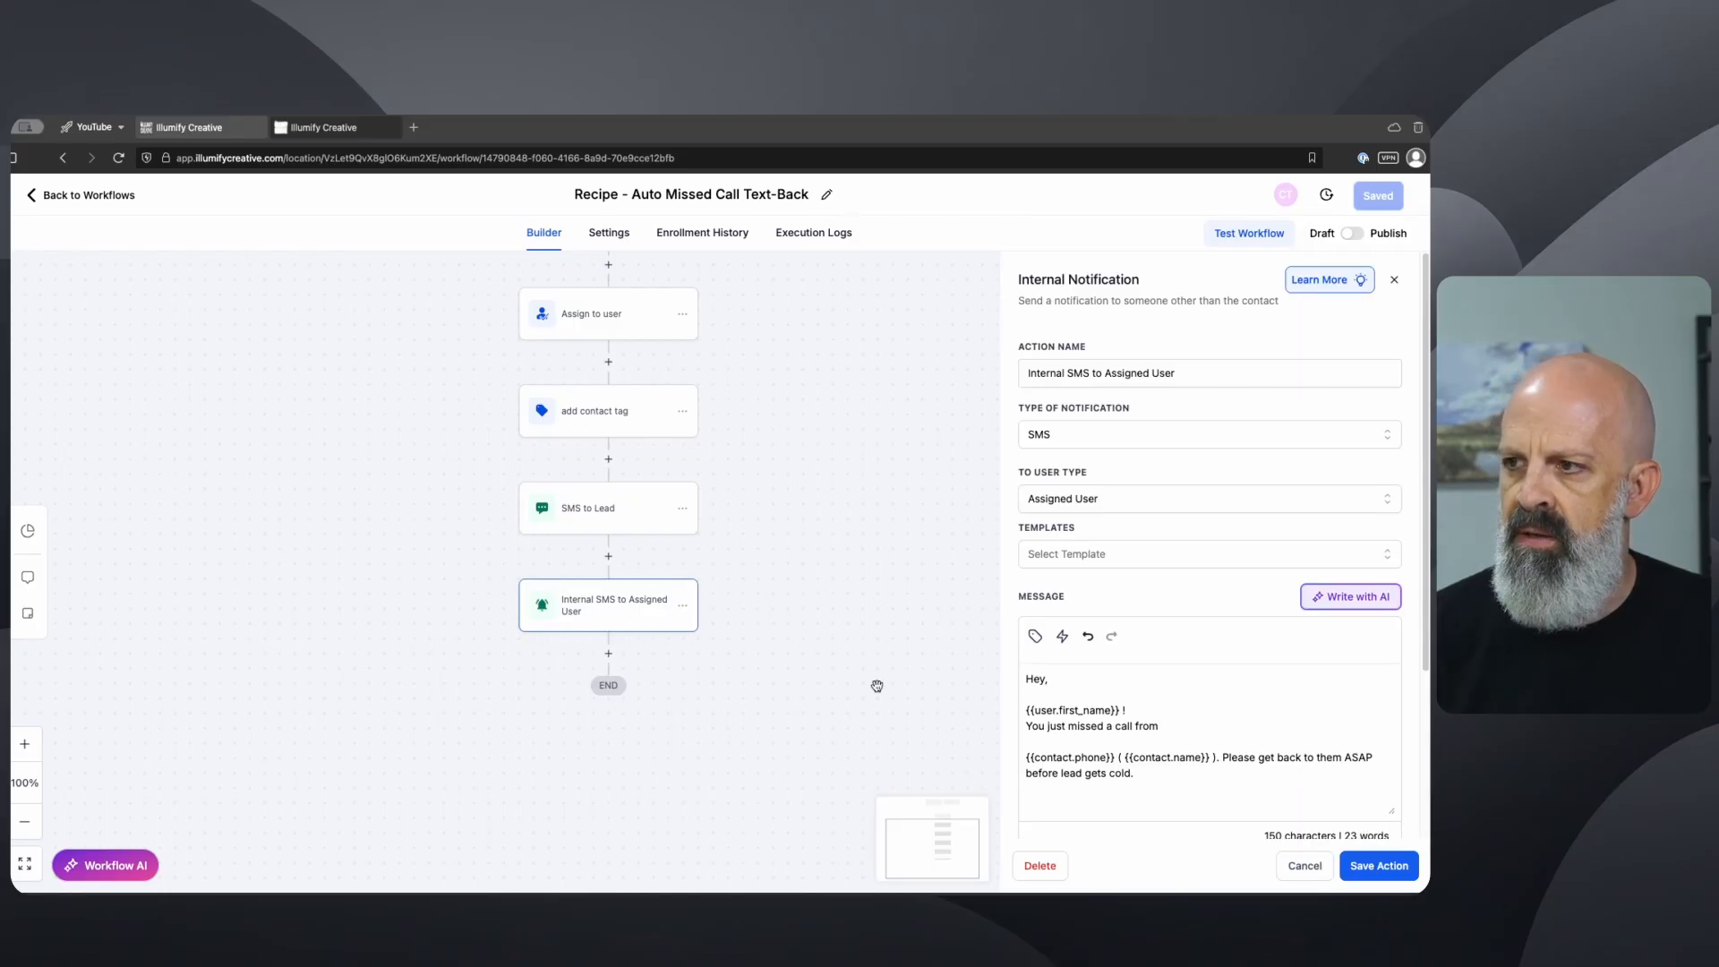
{"action": "left_click", "coordinate": [1305, 866]}
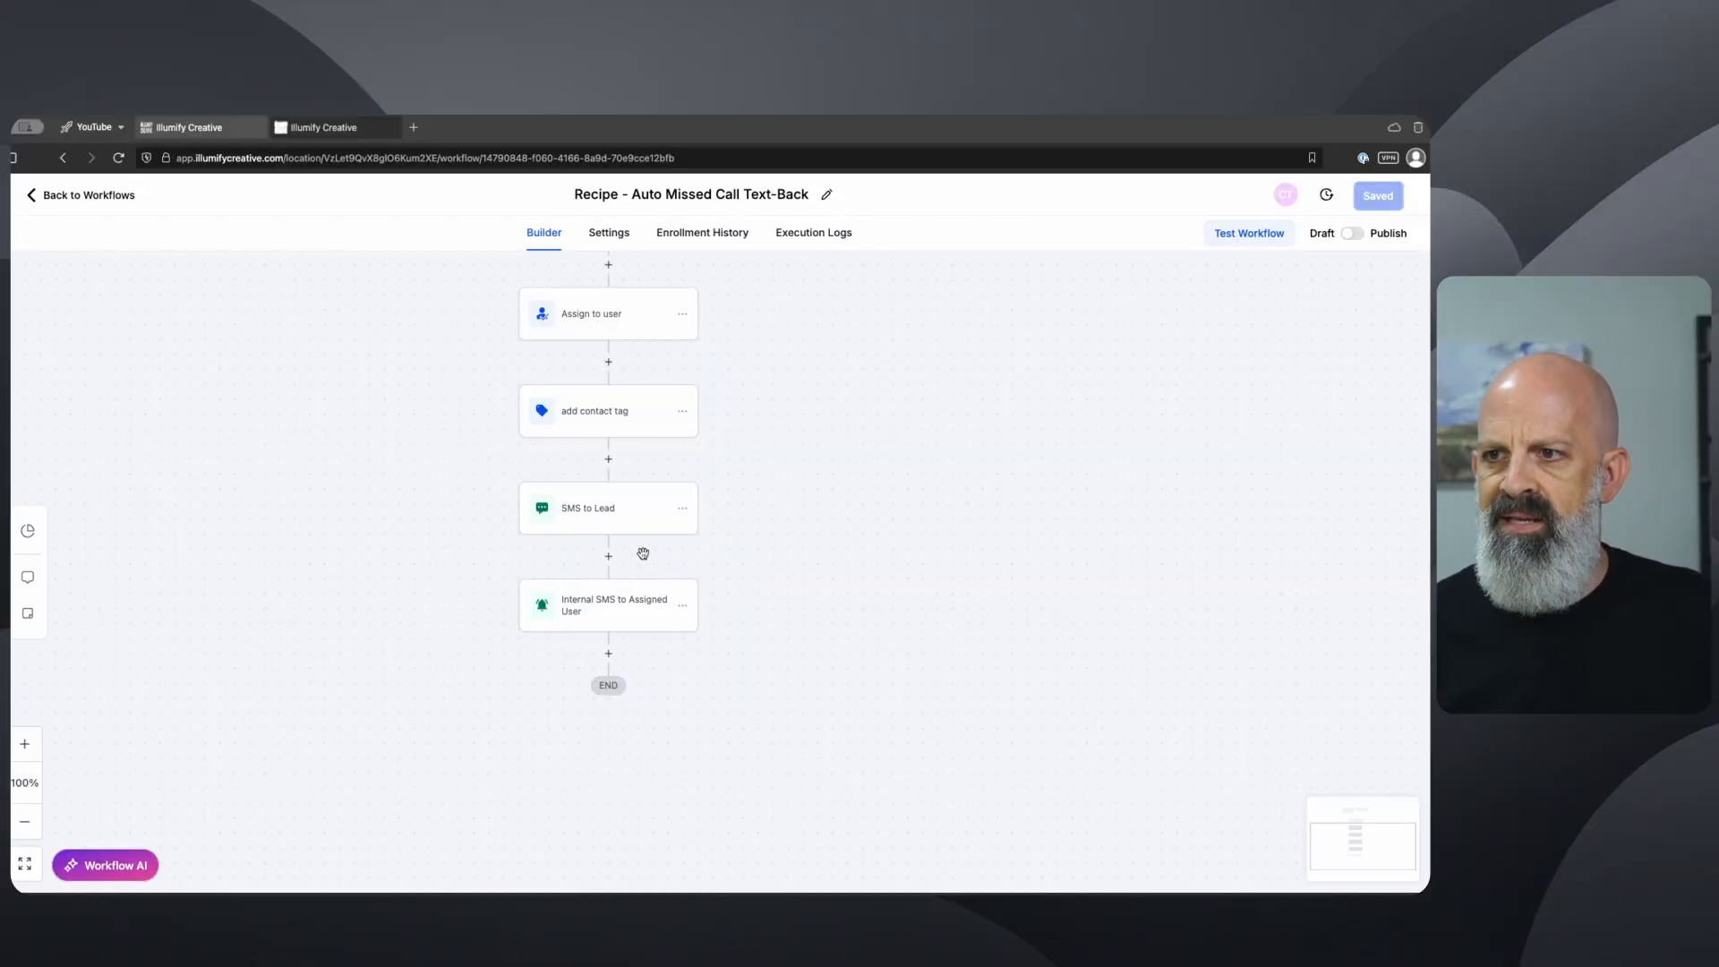
Step: Insert a Condition action between "add contact tag" and "SMS to Lead" and name it "Evaluate: Holiday Status"
{"action": "left_click", "coordinate": [608, 462]}
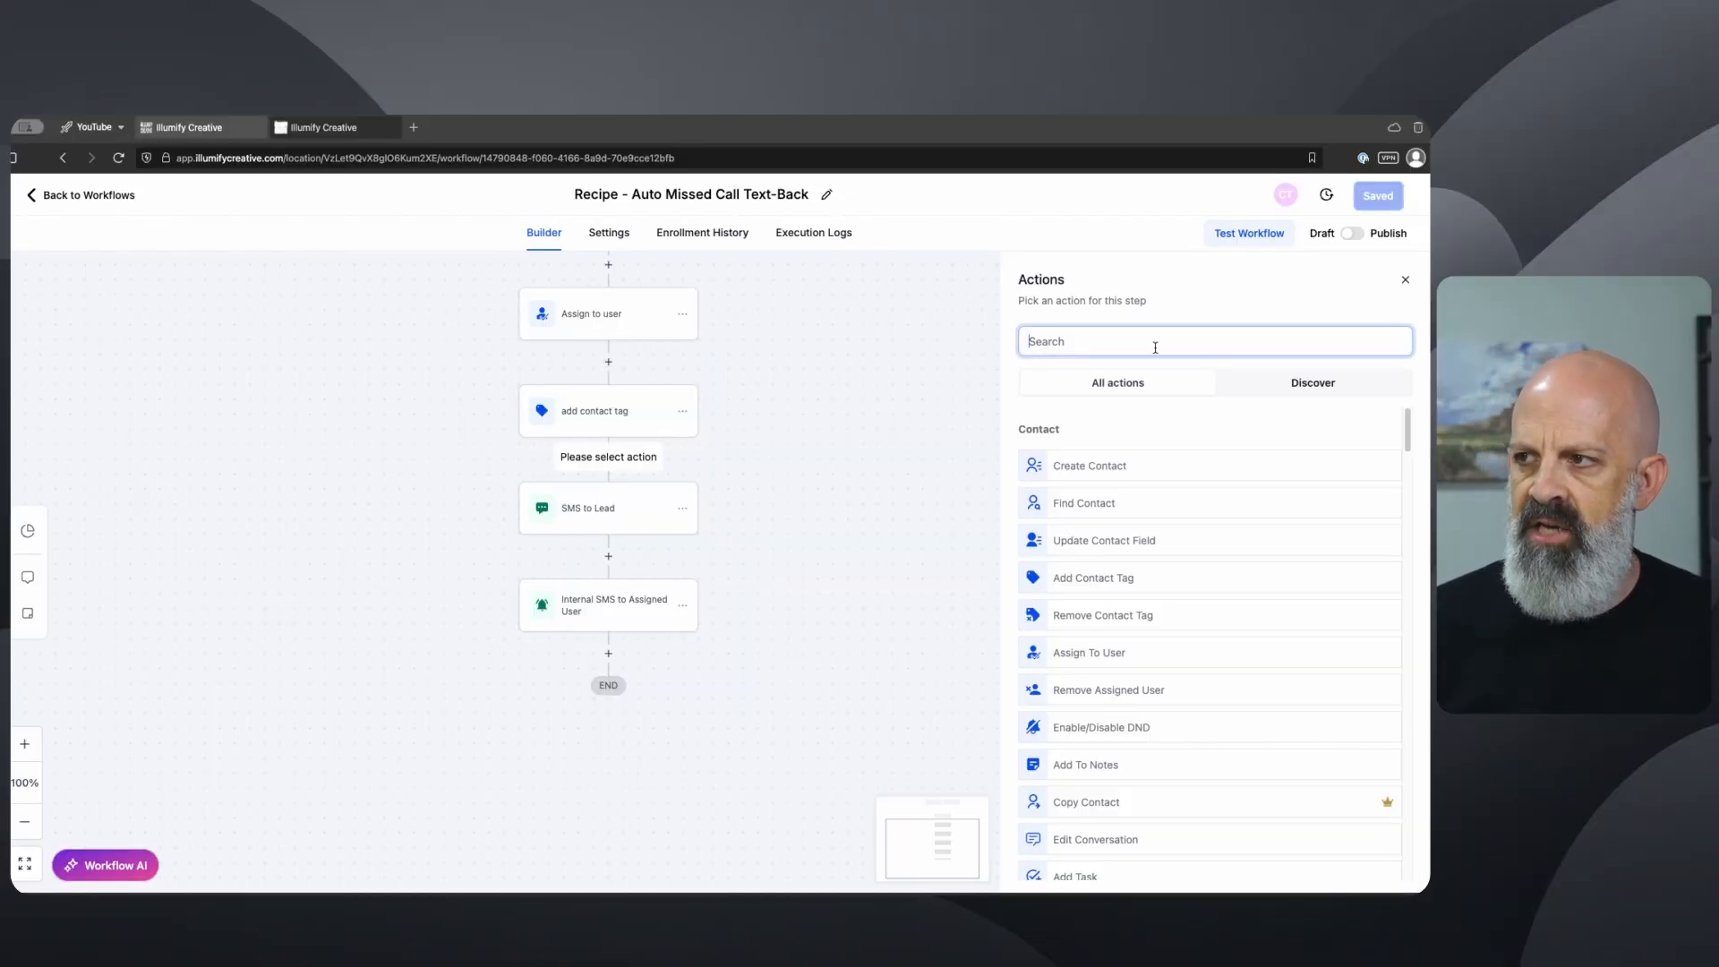
{"action": "type", "text": "if"}
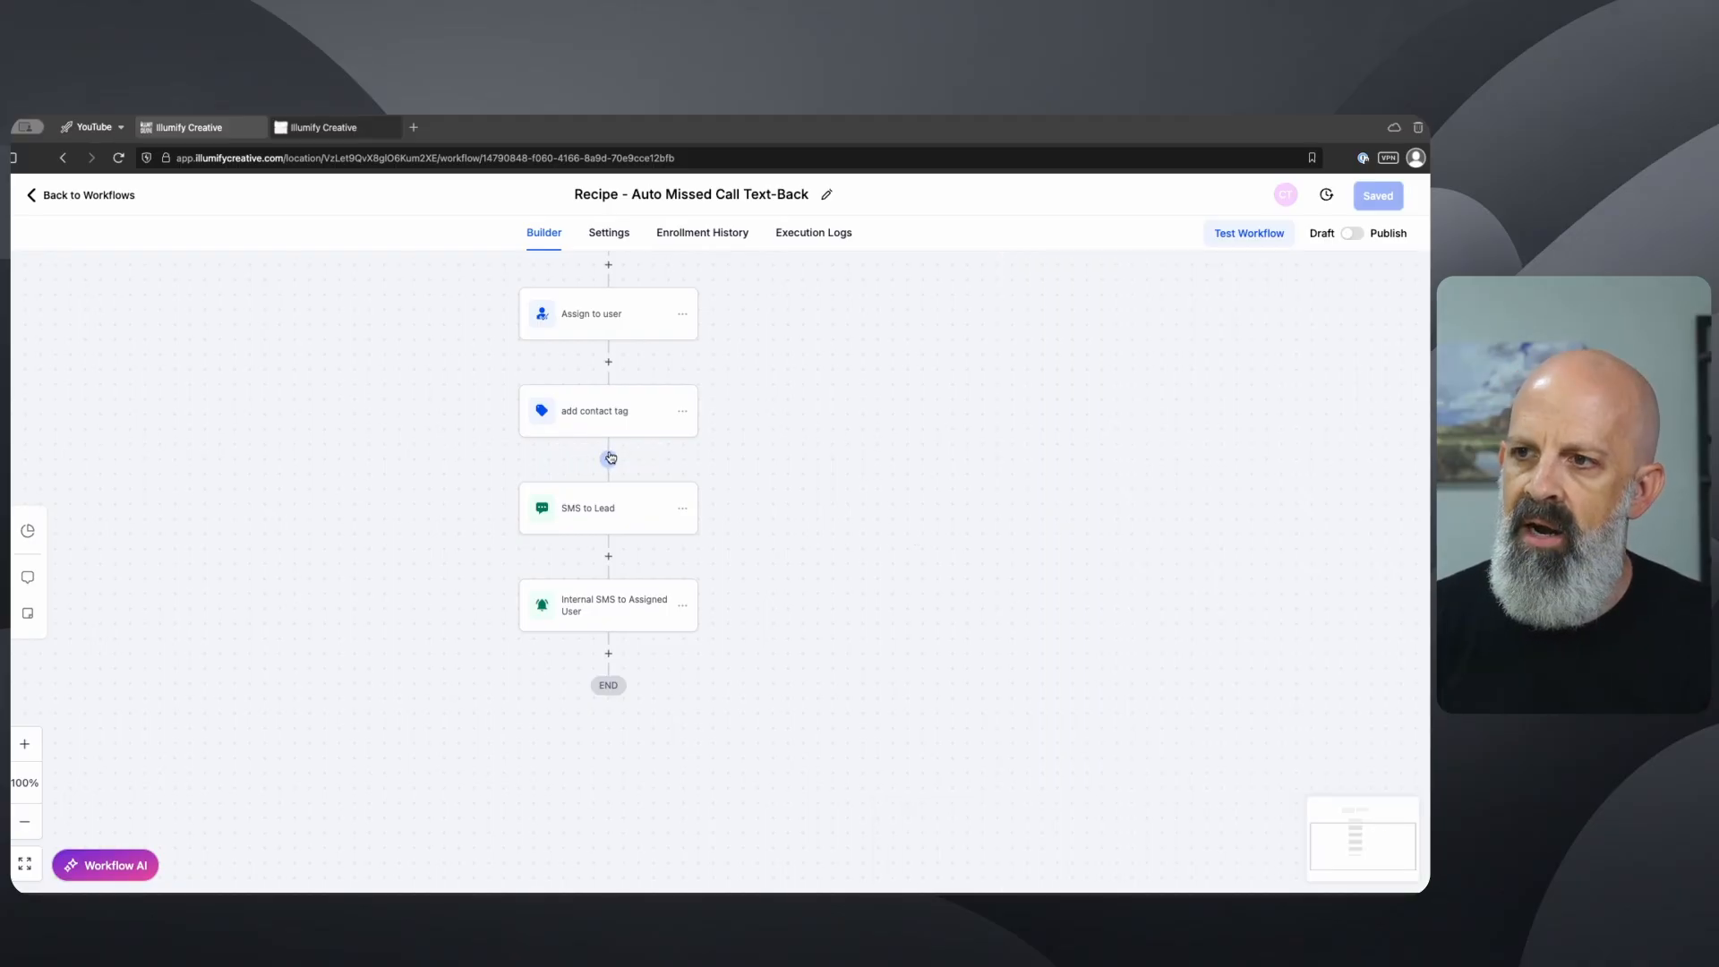
{"action": "left_click", "coordinate": [609, 458]}
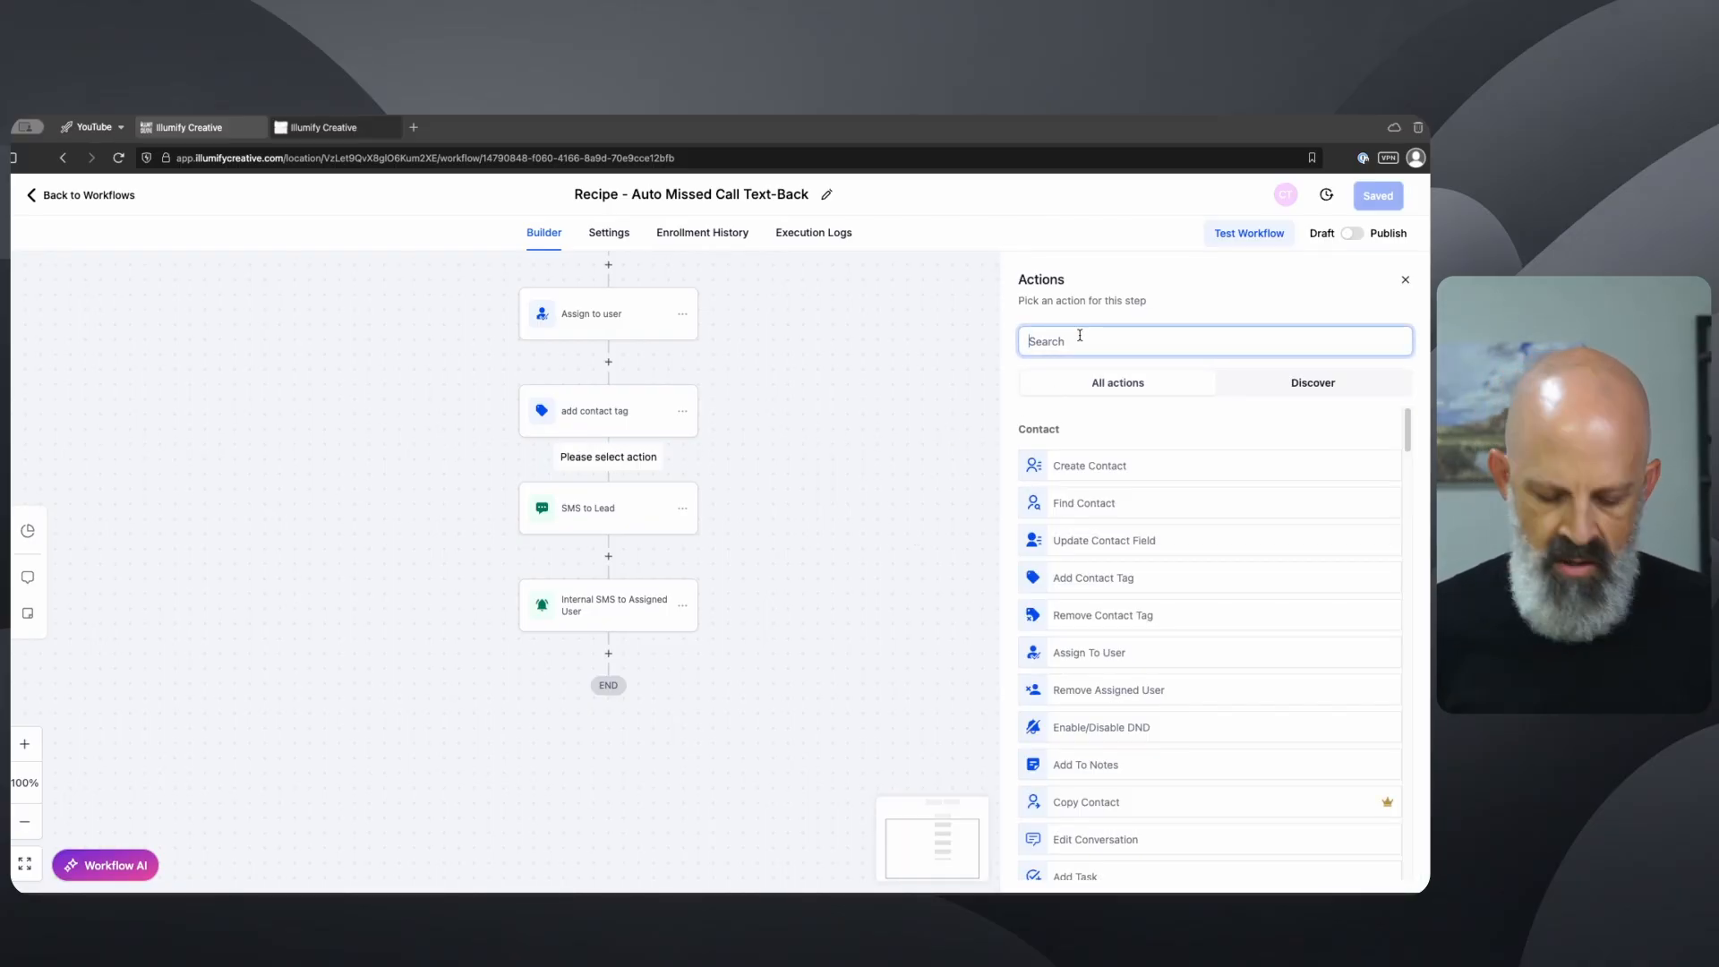
{"action": "type", "text": "if"}
{"action": "left_click", "coordinate": [1123, 459]}
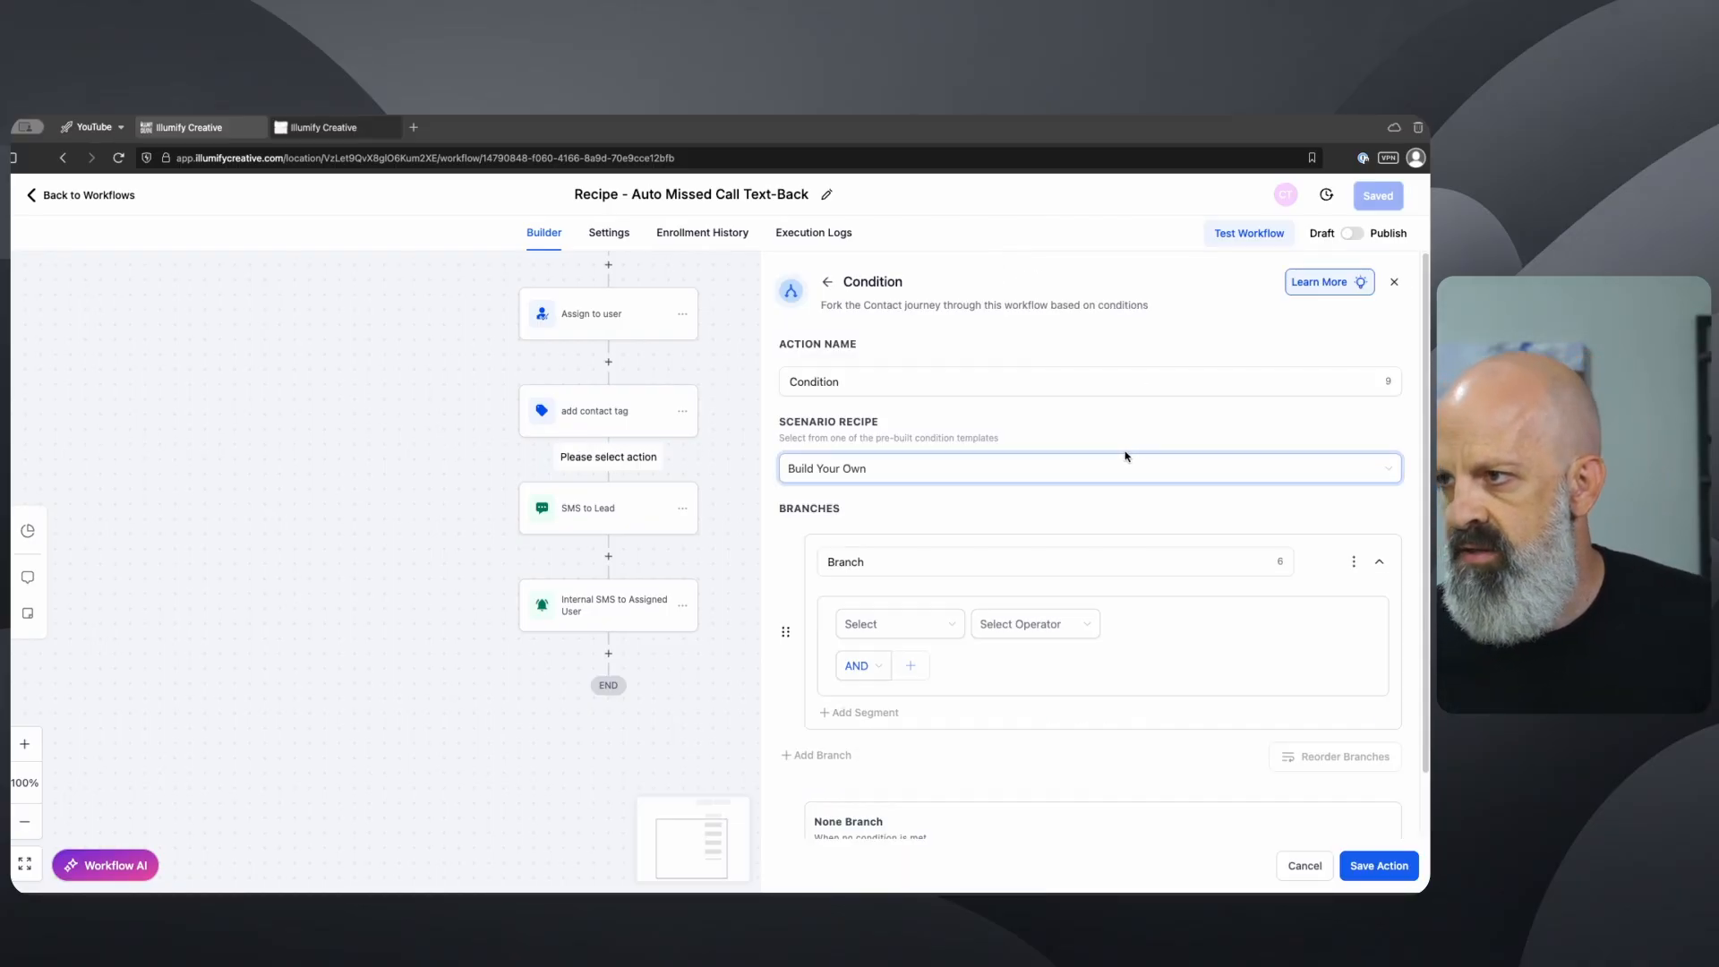
{"action": "double_click", "coordinate": [832, 381]}
{"action": "type", "text": "Evaluat"}
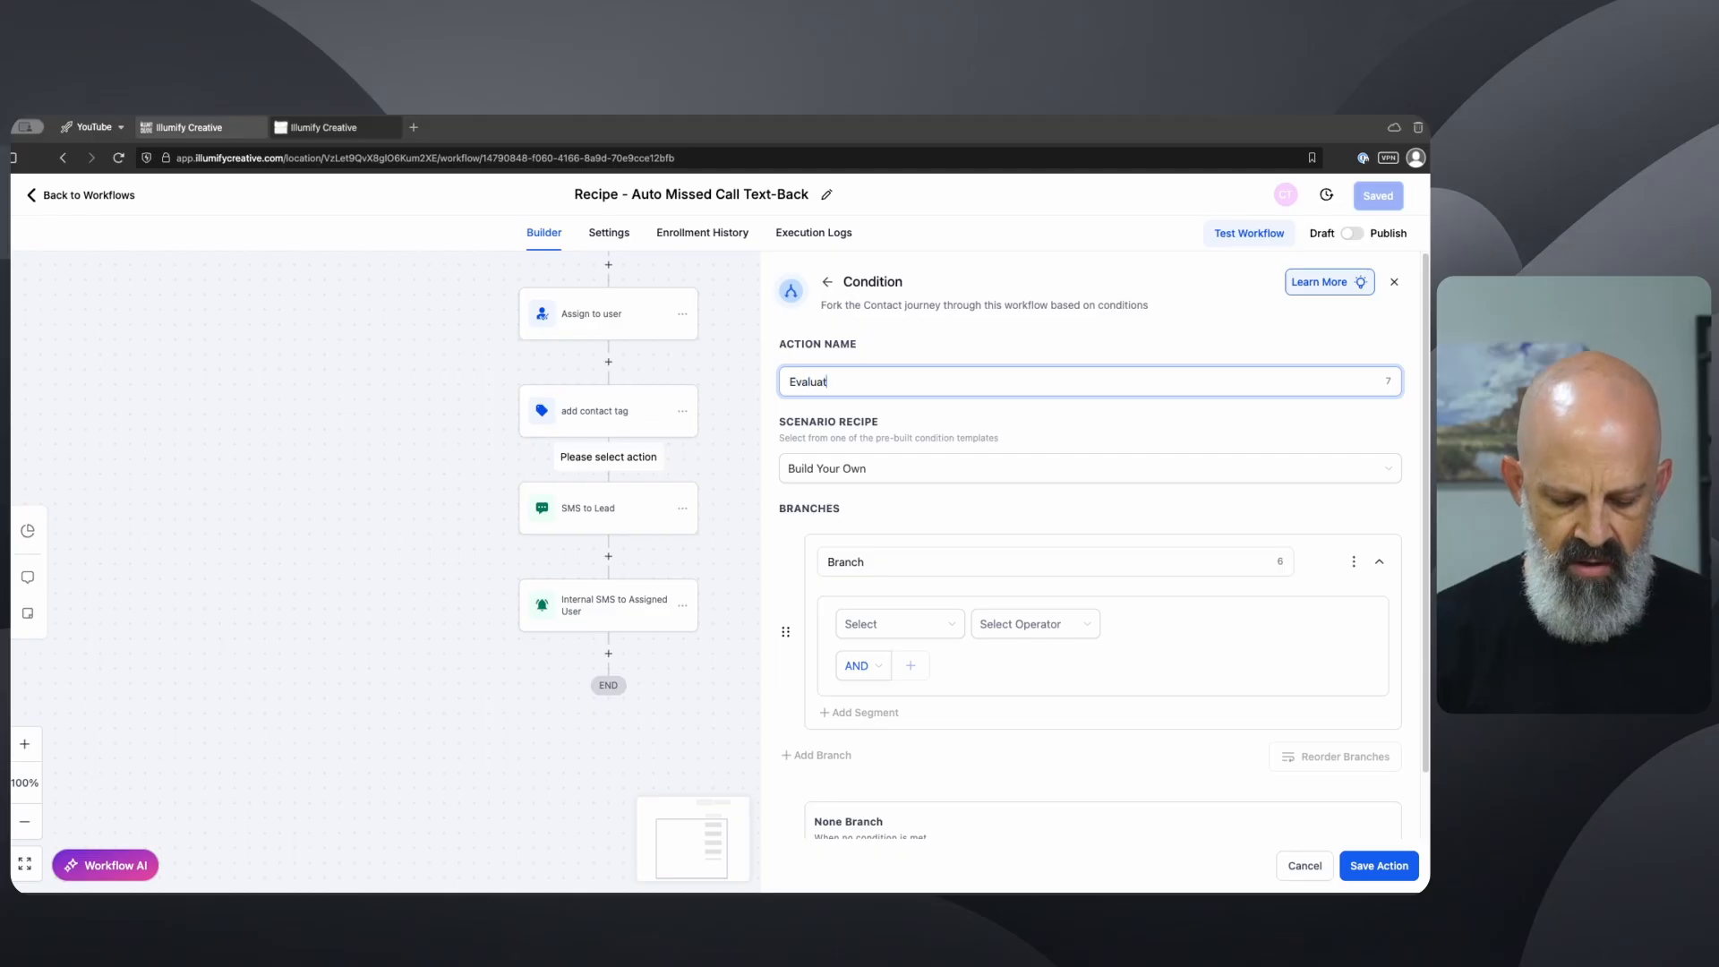
{"action": "type", "text": "e: Holiday Status"}
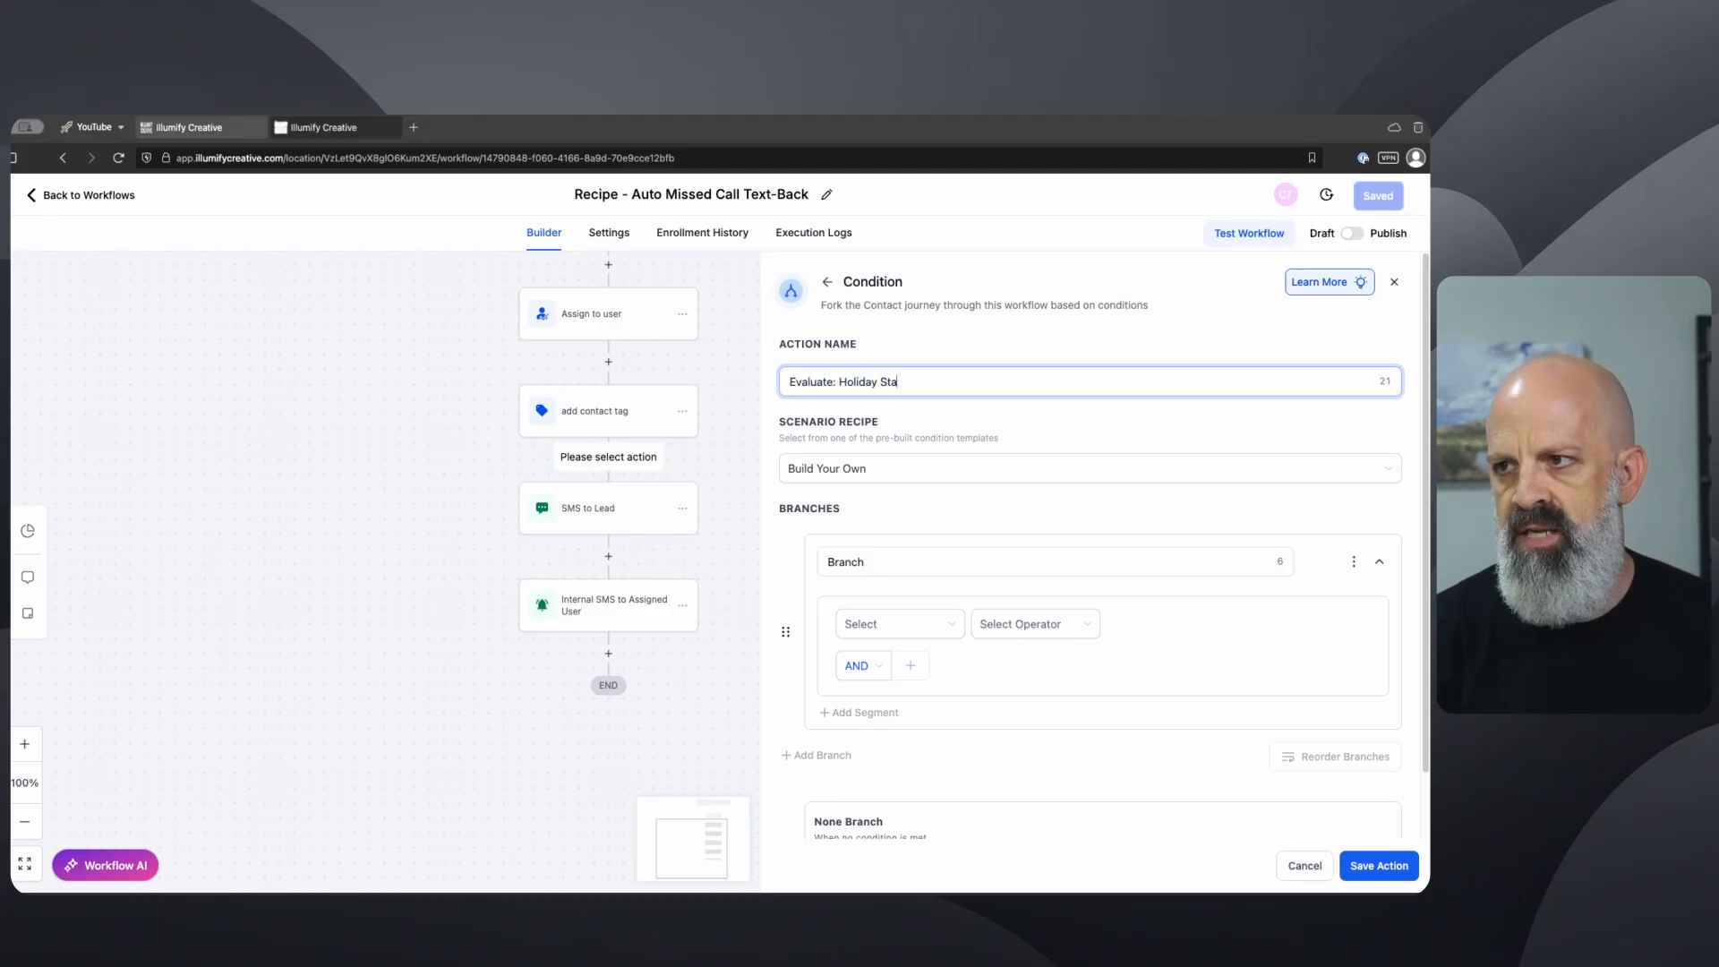
Step: Rename the condition's first branch "holiday Status = True"
{"action": "double_click", "coordinate": [893, 561]}
{"action": "type", "text": "B"}
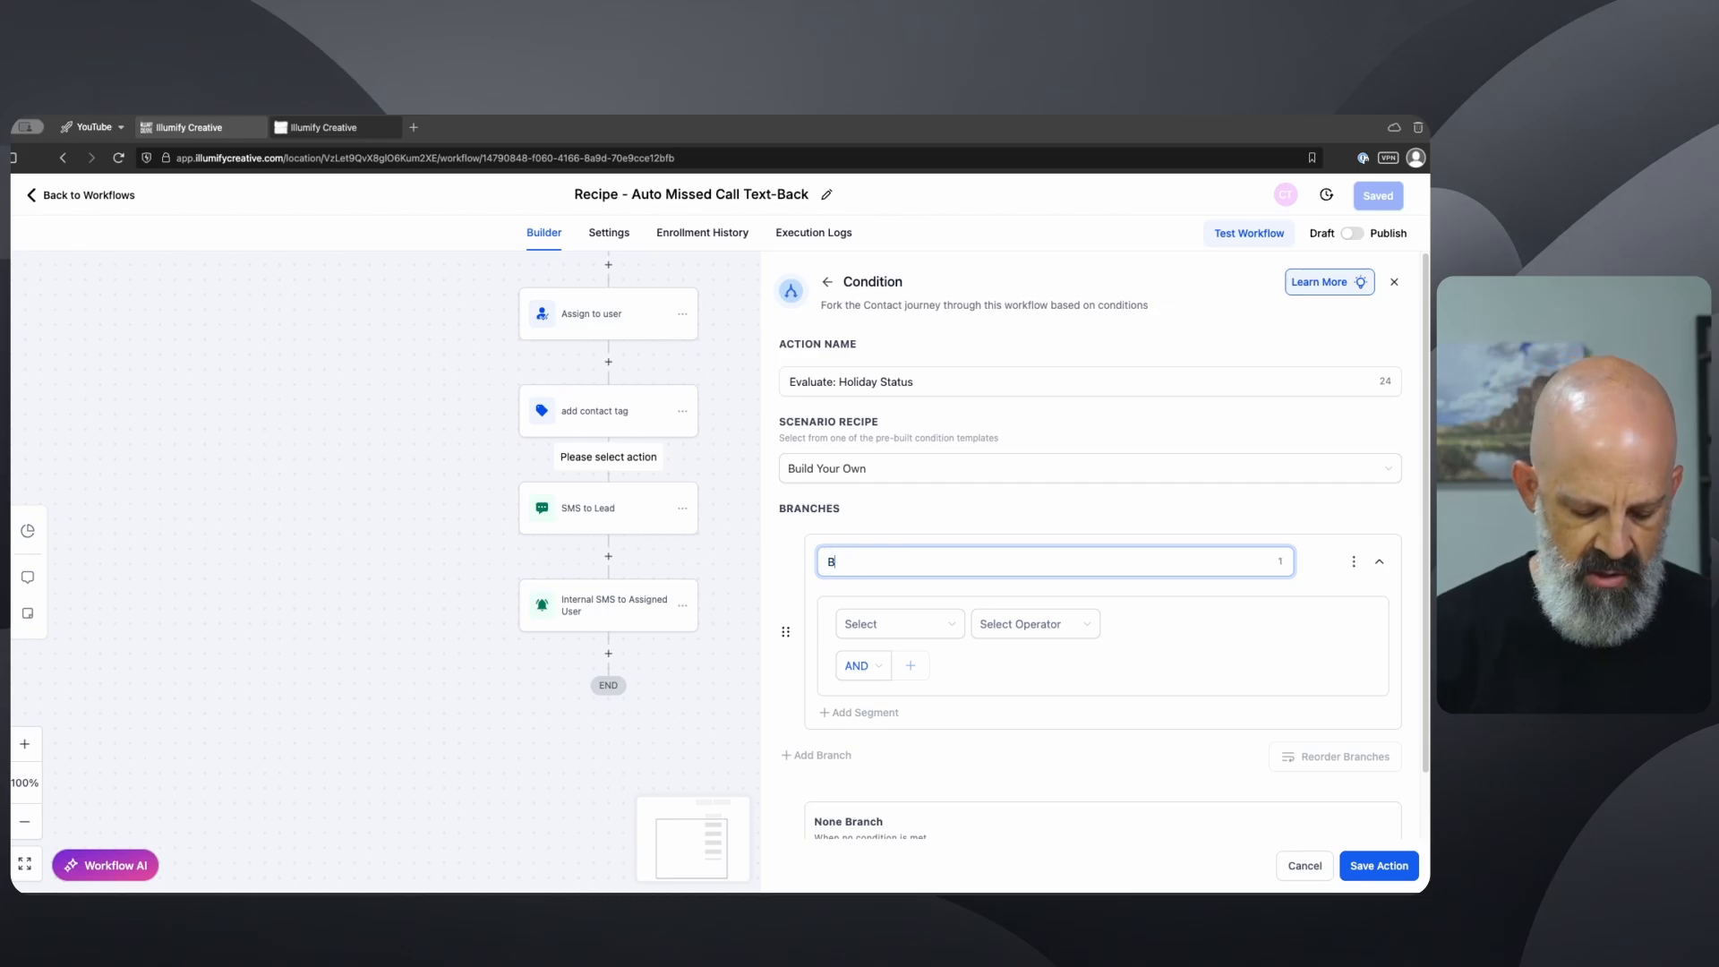
{"action": "key", "text": "BackSpace"}
{"action": "type", "text": "holiday Status = True"}
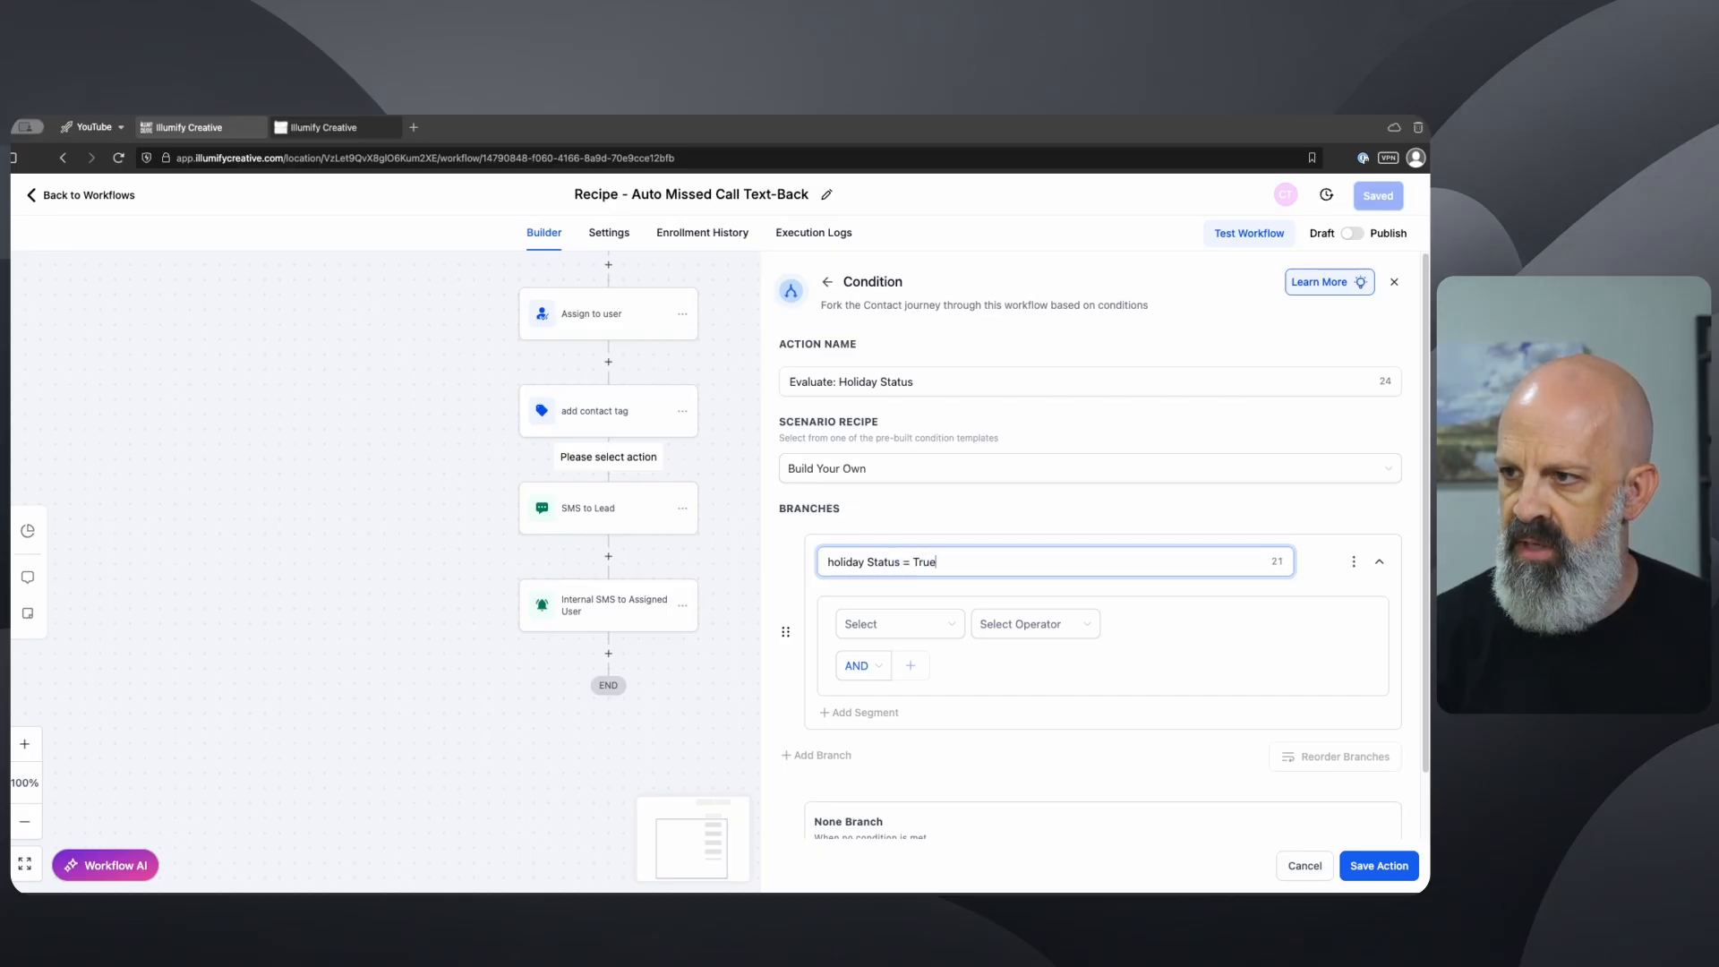
Step: Reuse the first branch's name for the None branch, changing it to "holiday Status != True"
{"action": "key", "text": "ctrl+a"}
{"action": "key", "text": "ctrl+c"}
{"action": "scroll", "coordinate": [890, 683], "scroll_direction": "down", "scroll_amount": 1}
{"action": "left_click", "coordinate": [931, 794]}
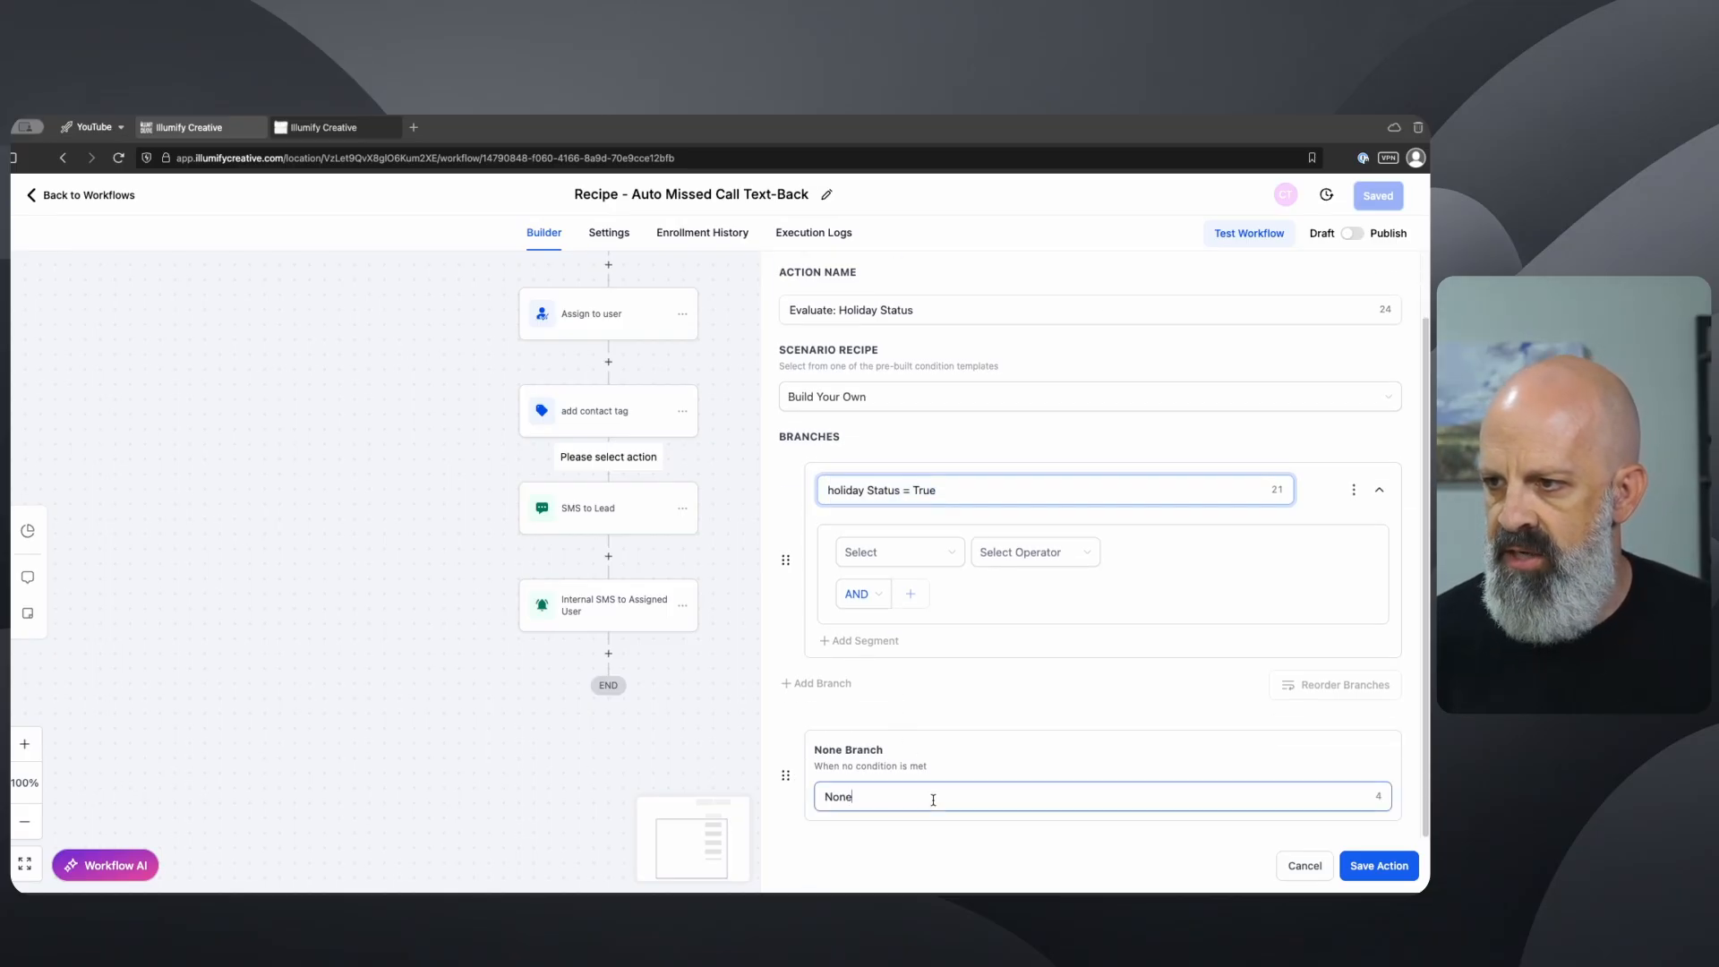
{"action": "key", "text": "ctrl+a"}
{"action": "key", "text": "ctrl+v"}
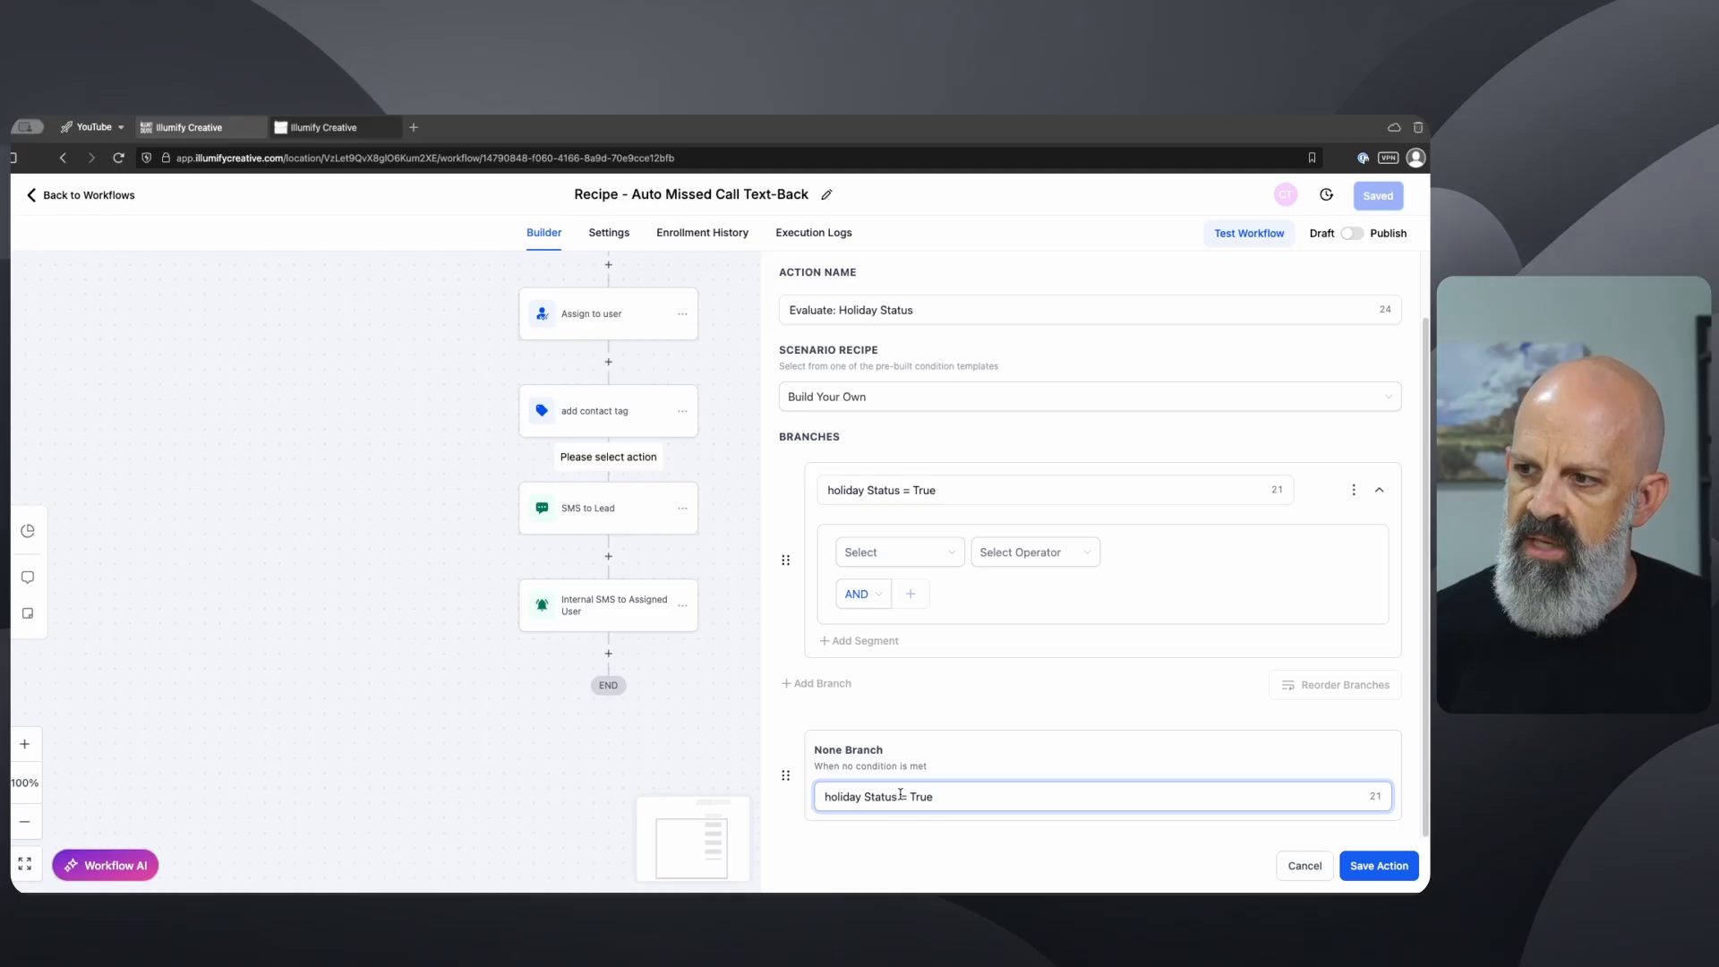
{"action": "type", "text": "!"}
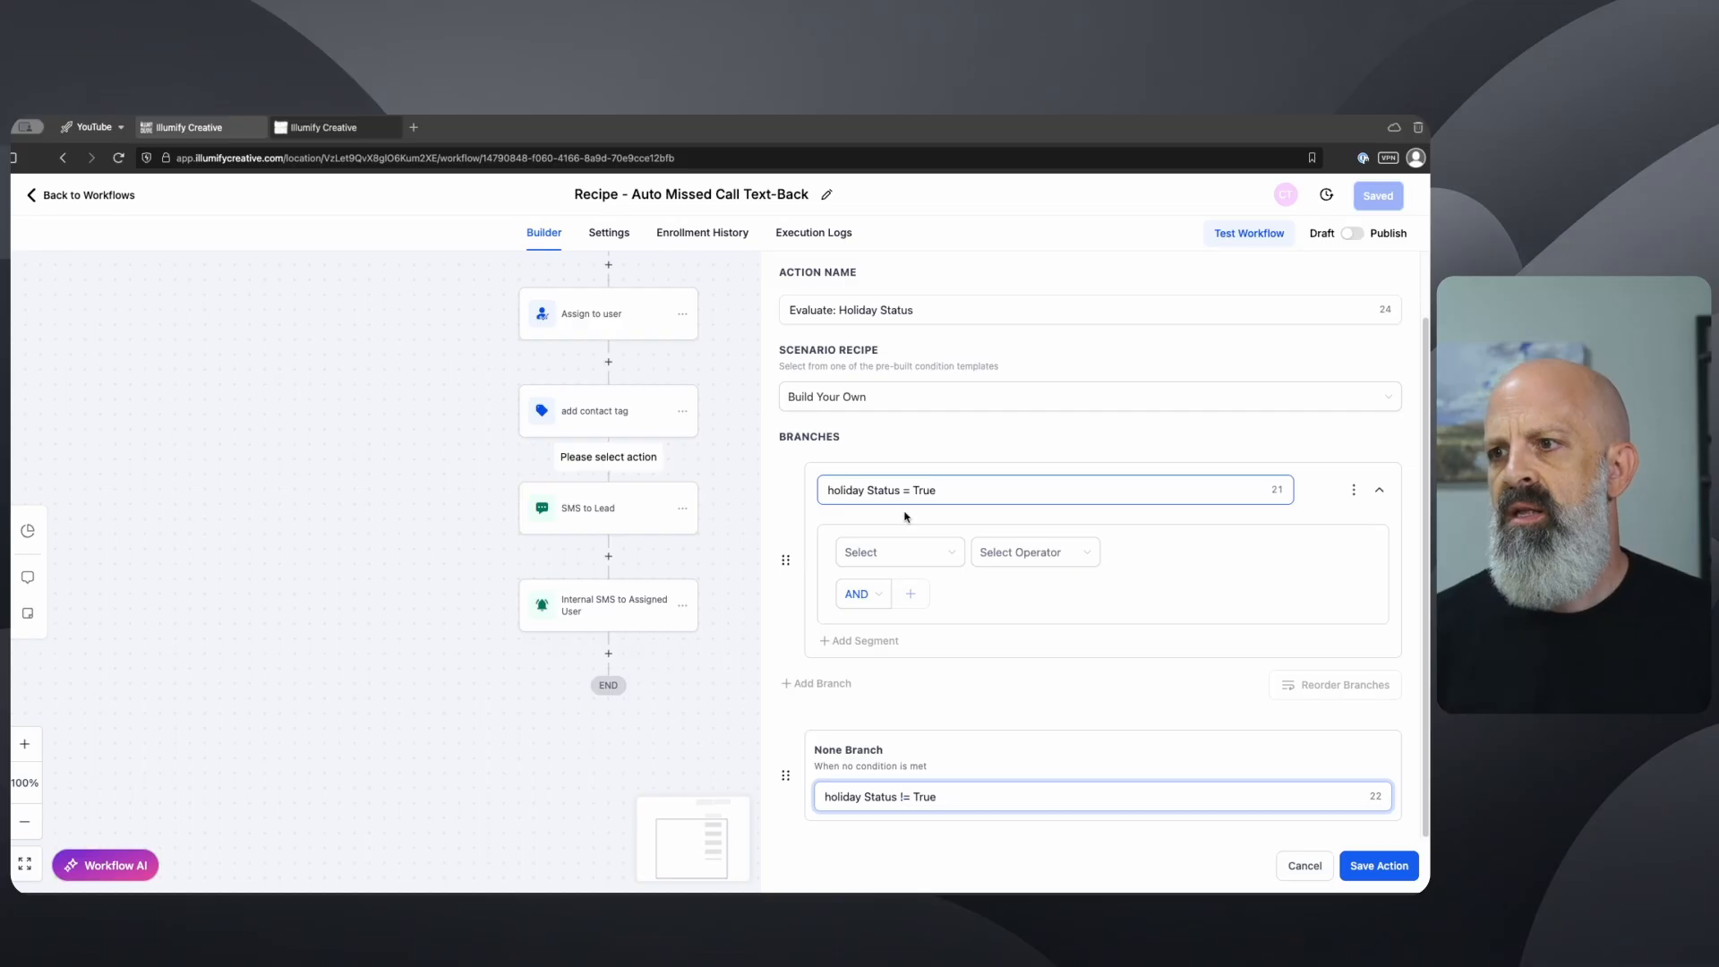
Step: Set the first branch's condition to custom value Holiday Status Is "Holiday" and save the action
{"action": "left_click", "coordinate": [913, 551]}
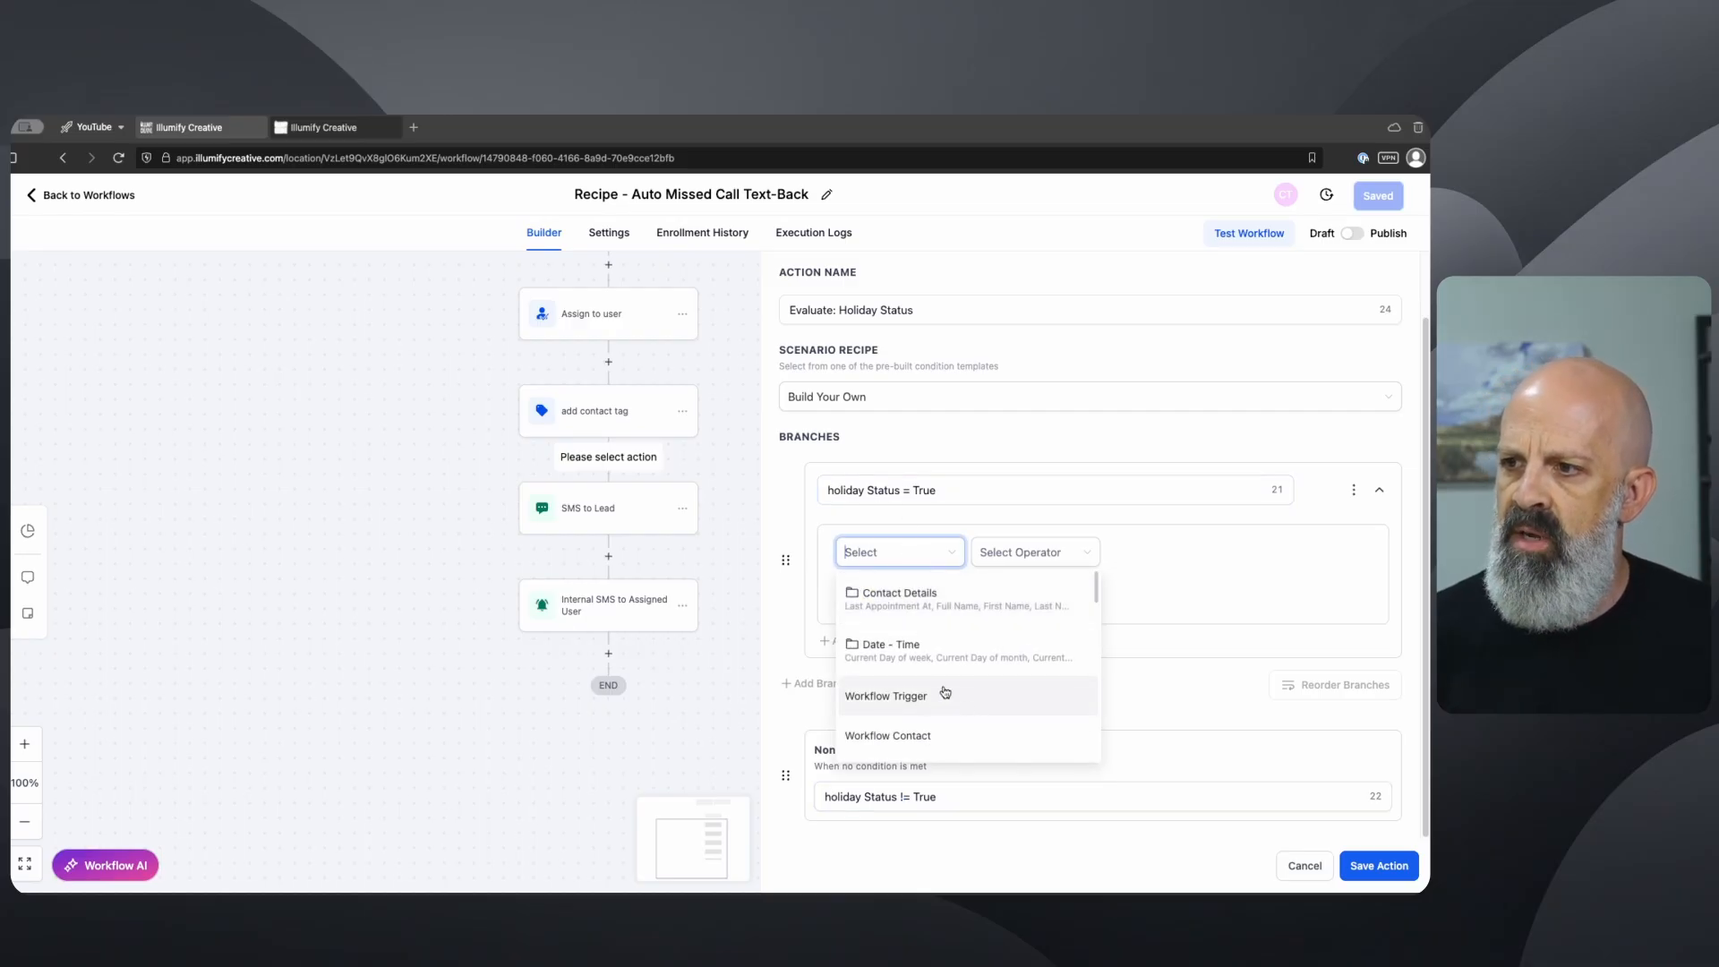
{"action": "scroll", "coordinate": [945, 692], "scroll_direction": "down", "scroll_amount": 3}
{"action": "left_click", "coordinate": [904, 701]}
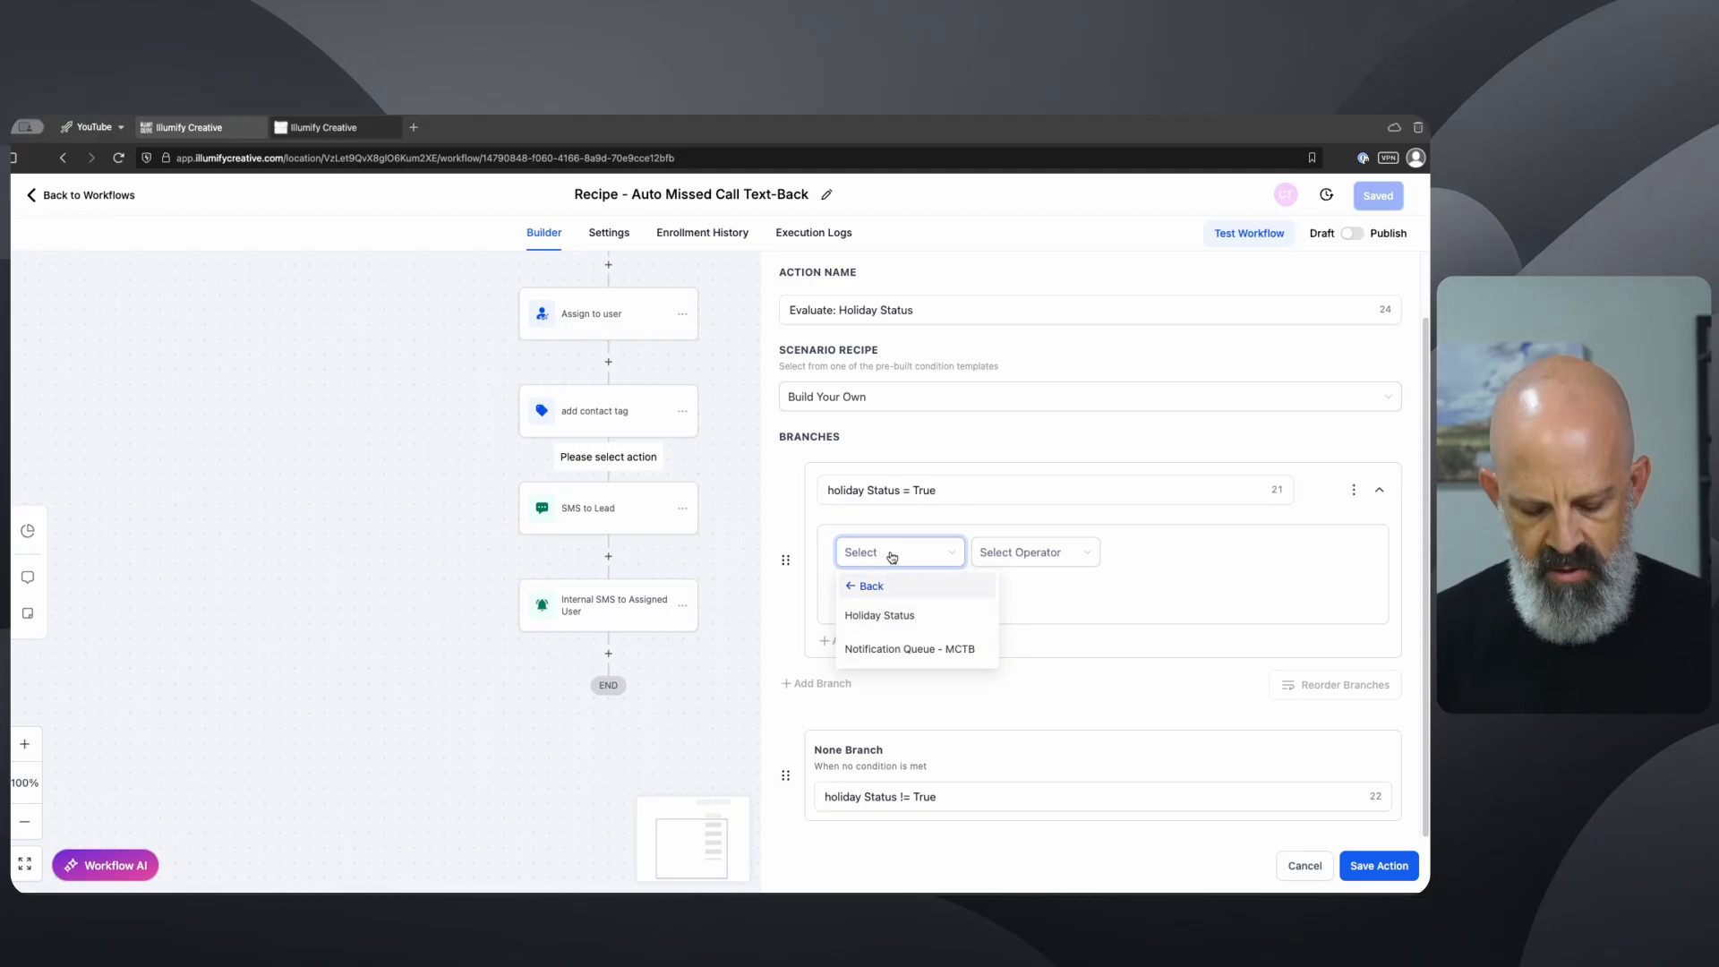
{"action": "type", "text": "holiday"}
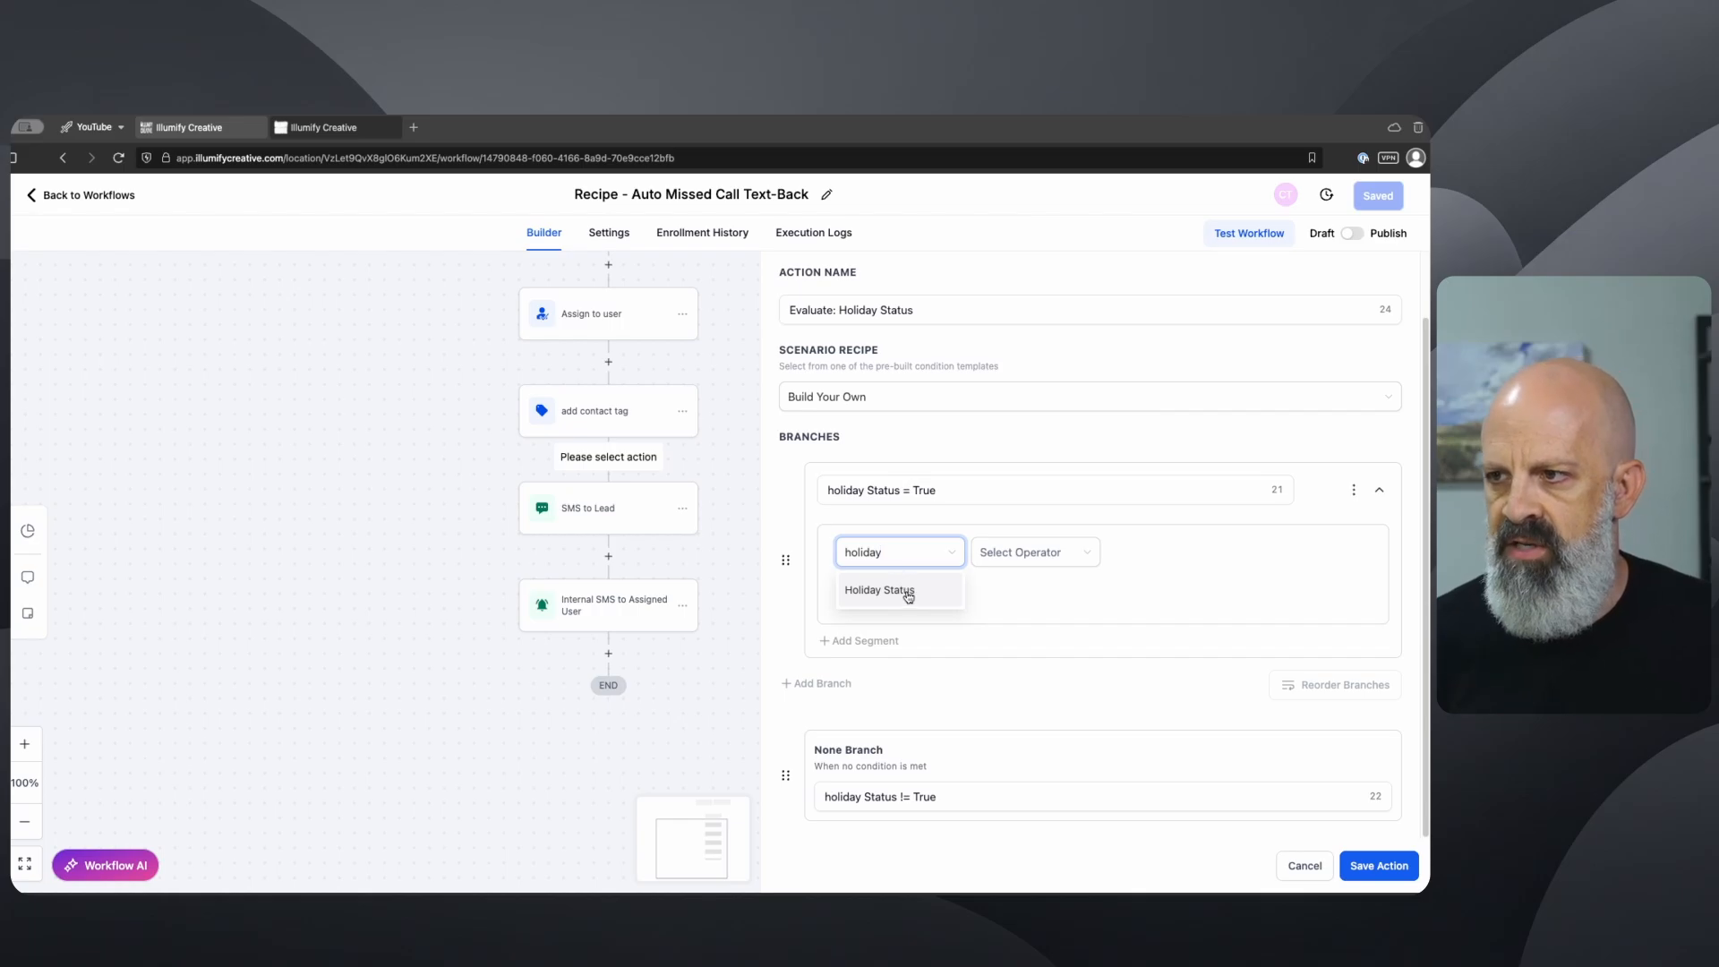
{"action": "left_click", "coordinate": [906, 592]}
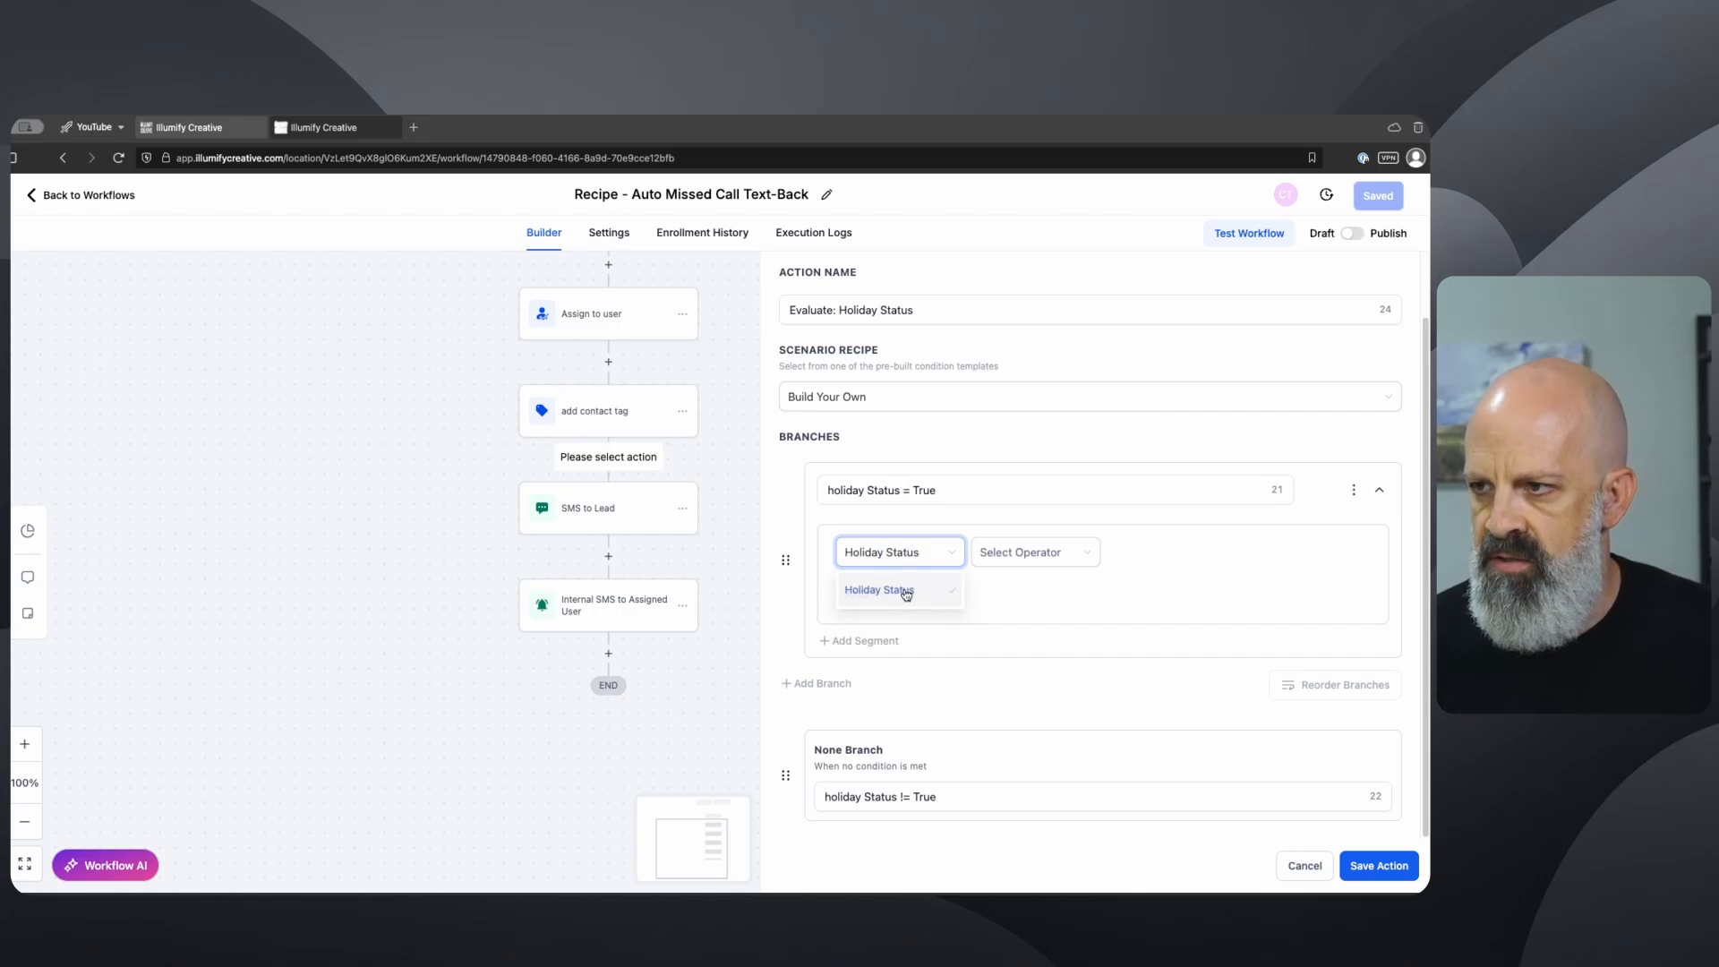
{"action": "left_click", "coordinate": [1012, 562]}
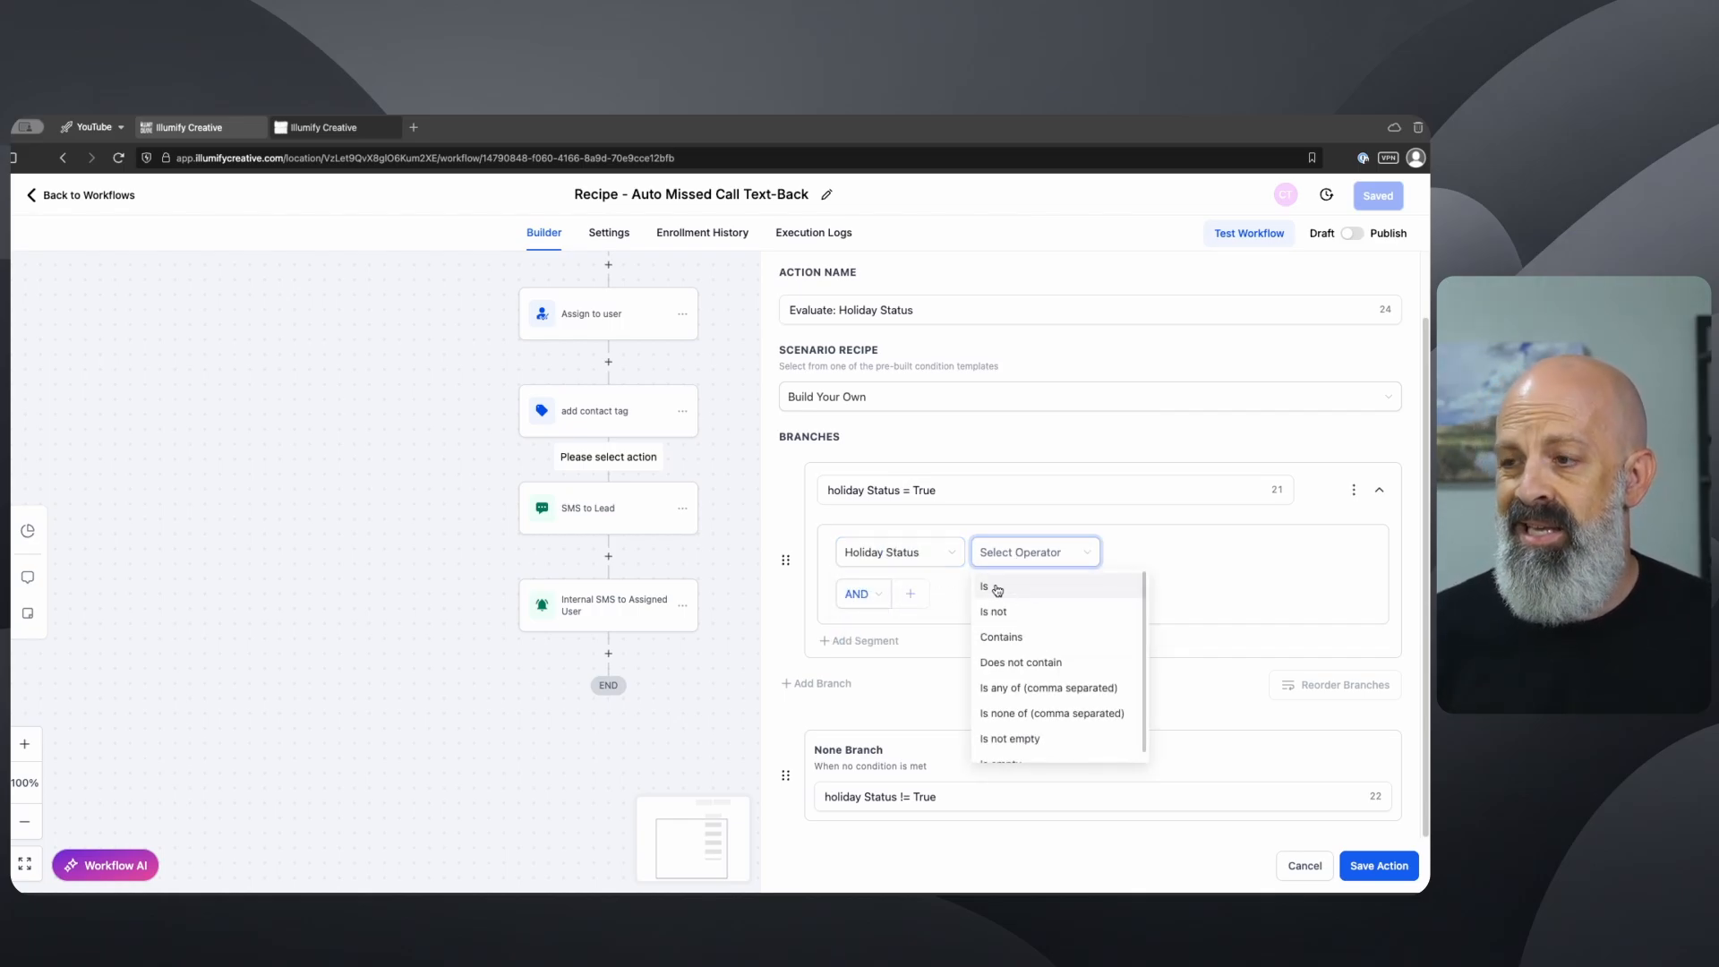
{"action": "left_click", "coordinate": [996, 588]}
{"action": "left_click", "coordinate": [1196, 560]}
{"action": "type", "text": "Holiday"}
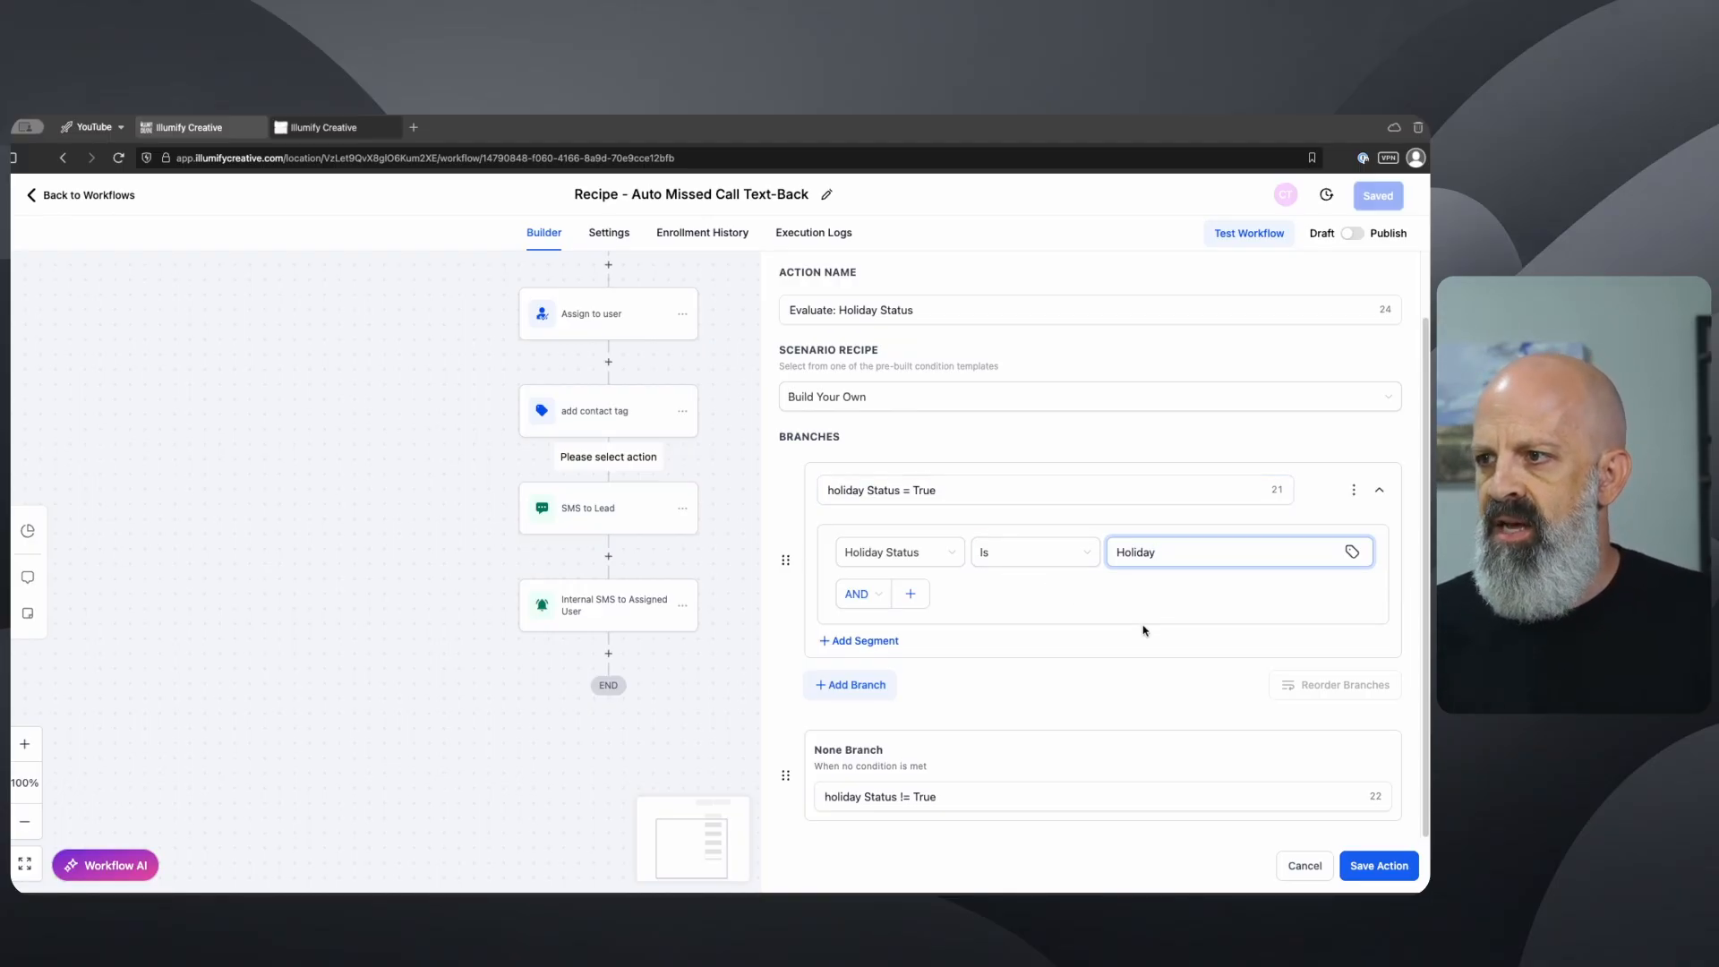
{"action": "left_click", "coordinate": [1372, 865]}
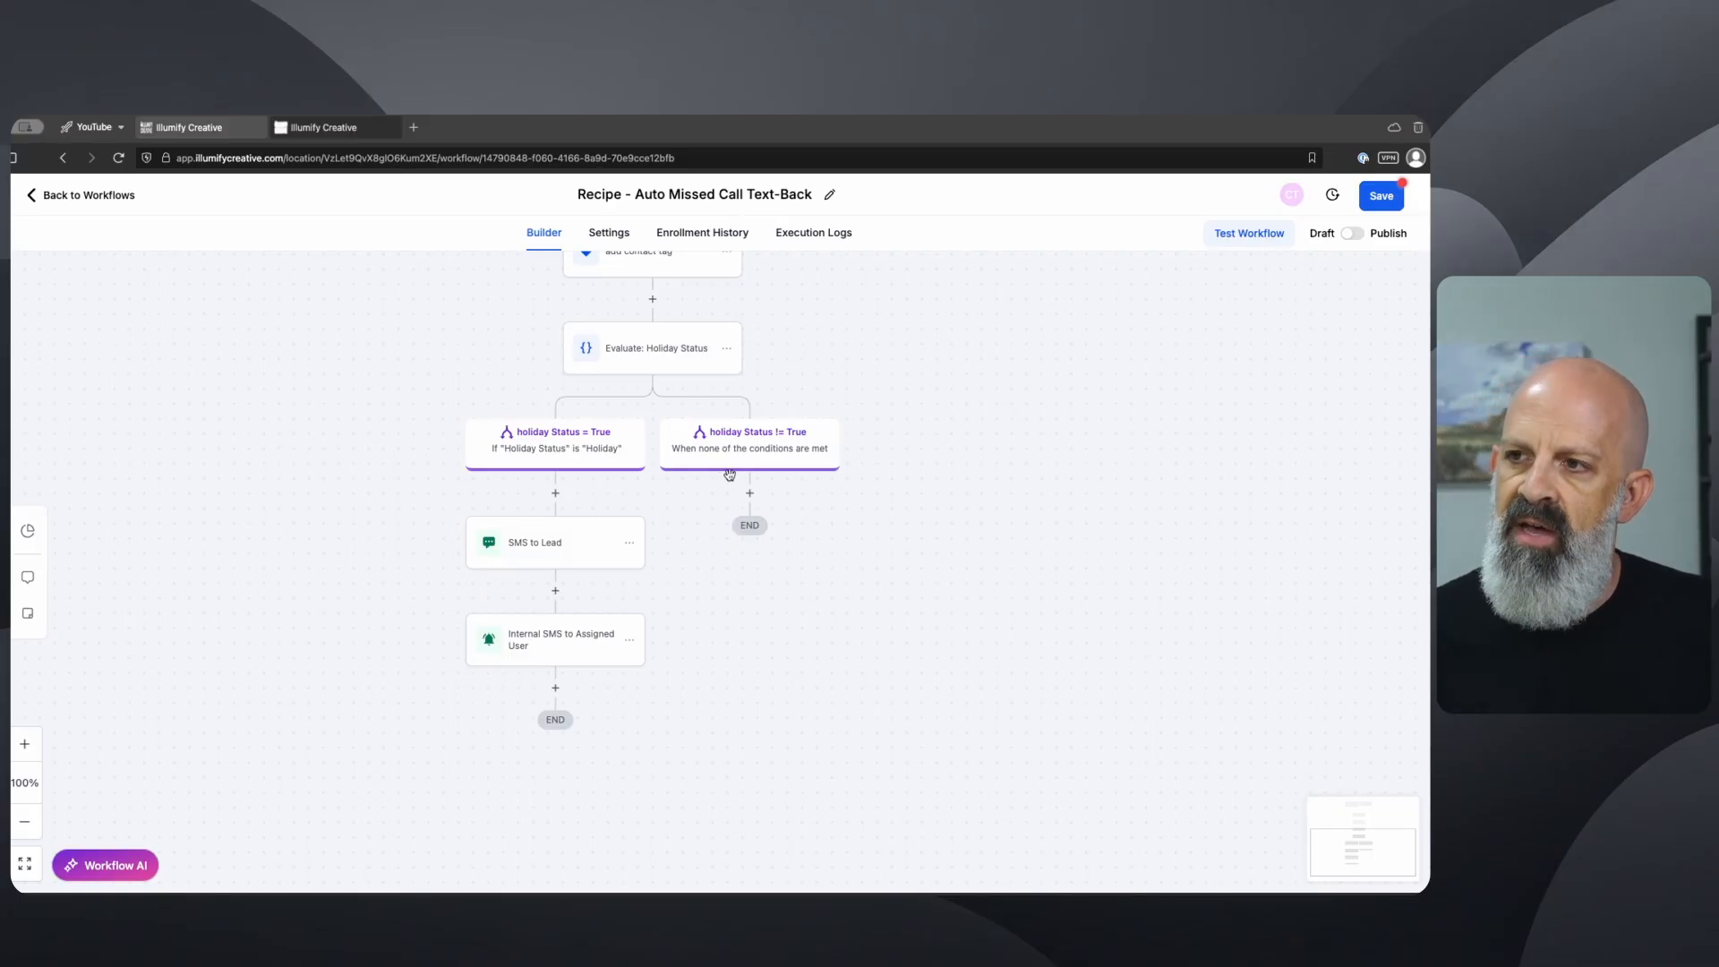
Step: Copy the "SMS to Lead" action from the "holiday Status = True" branch into the "holiday Status != True" branch
{"action": "left_click", "coordinate": [630, 547]}
{"action": "mouse_move", "coordinate": [701, 603]}
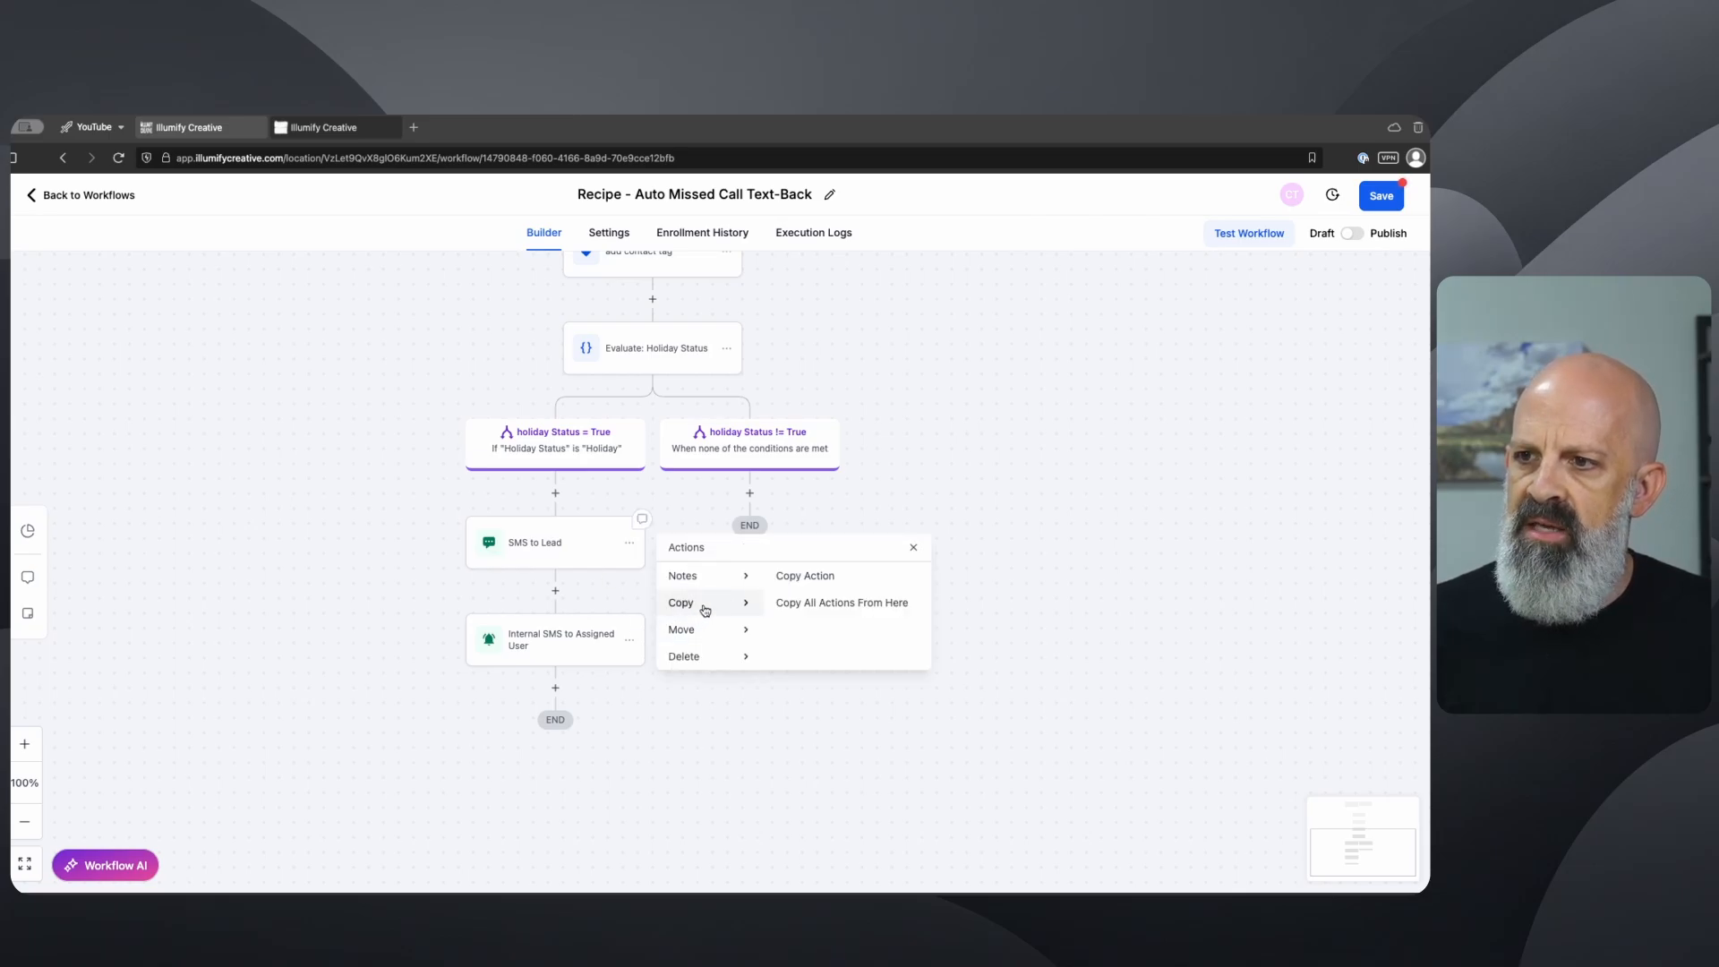
{"action": "left_click", "coordinate": [818, 577]}
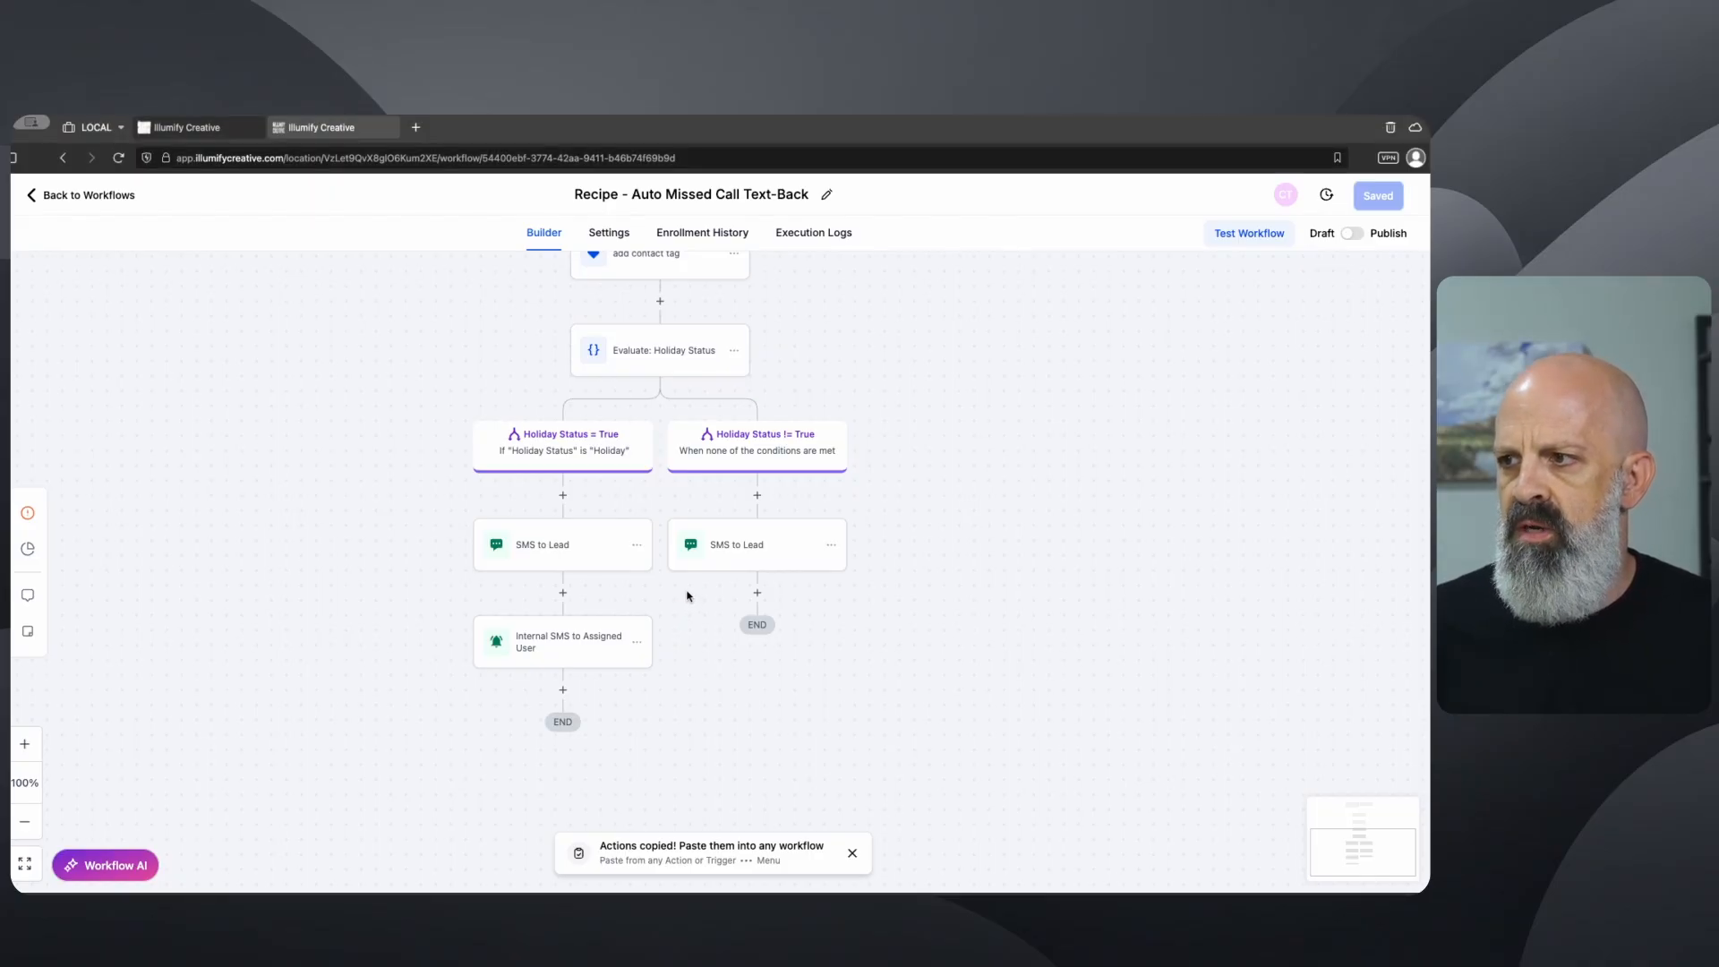
Step: Replace the holiday branch's "SMS to Lead" message with The Pest Control Company's holiday day-off text asking for the address and bug problems and promising a quote
{"action": "left_click", "coordinate": [584, 545]}
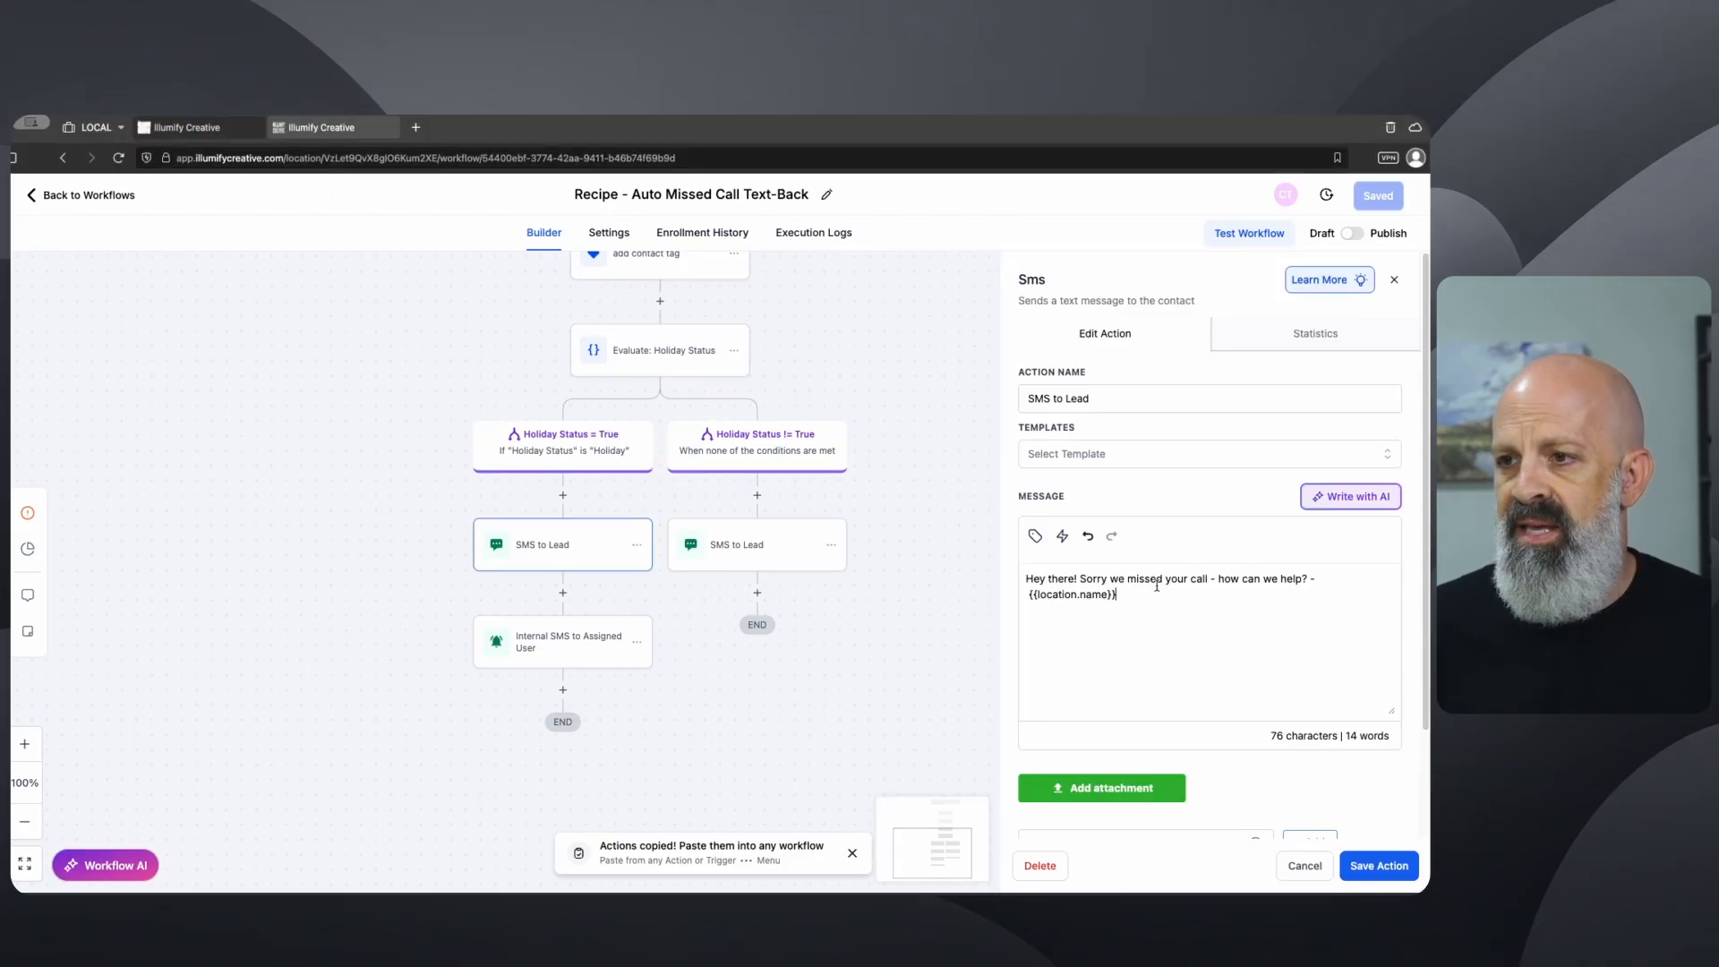
{"action": "key", "text": "super+a"}
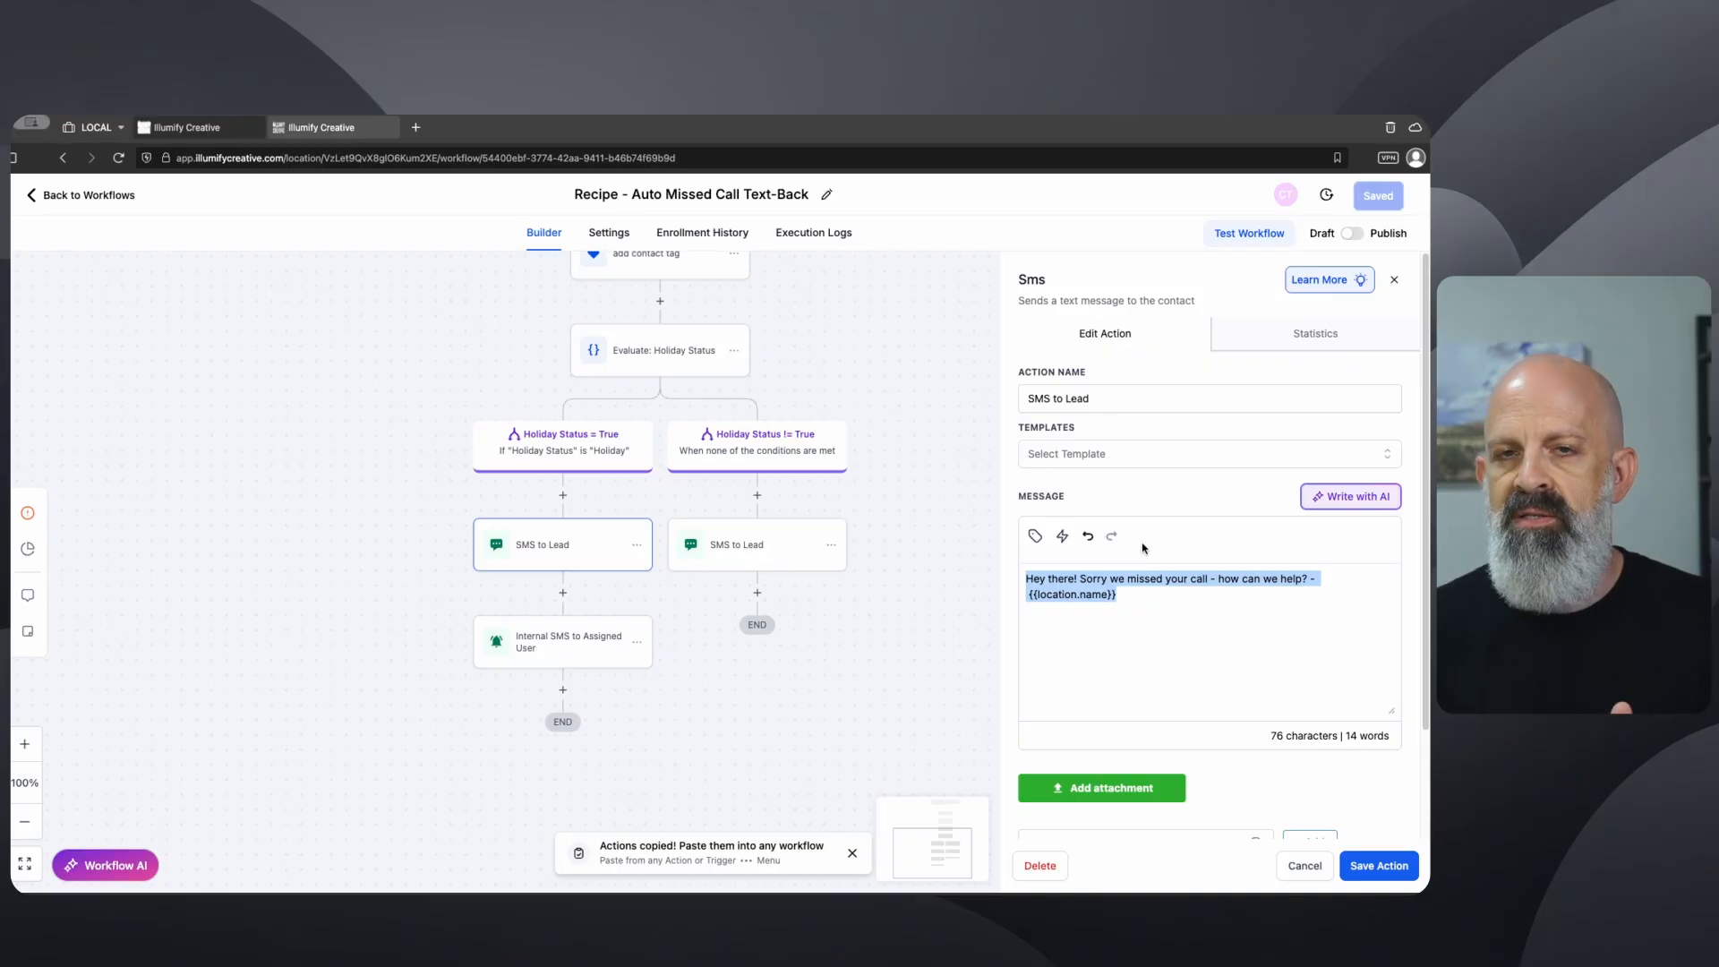
{"action": "key", "text": "ctrl+v"}
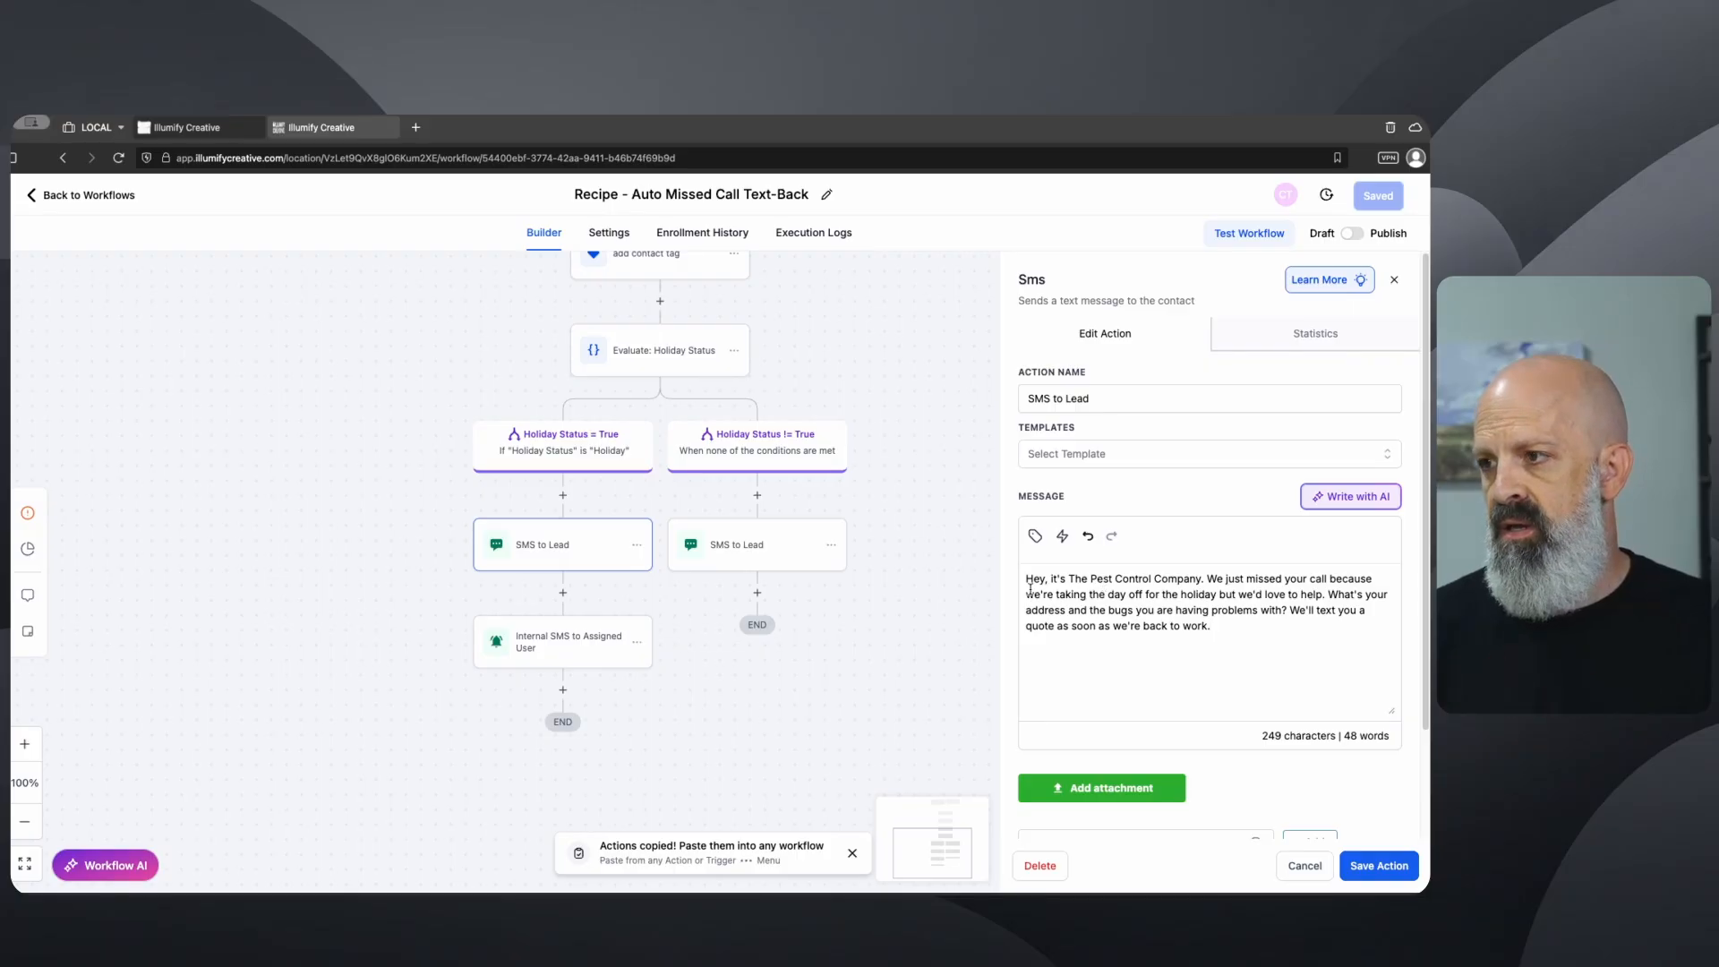
Step: Review the holiday day-off, address and bug problem sentences in the holiday branch's "SMS to Lead" message
{"action": "left_click_drag", "start_coordinate": [1026, 594], "coordinate": [1301, 595]}
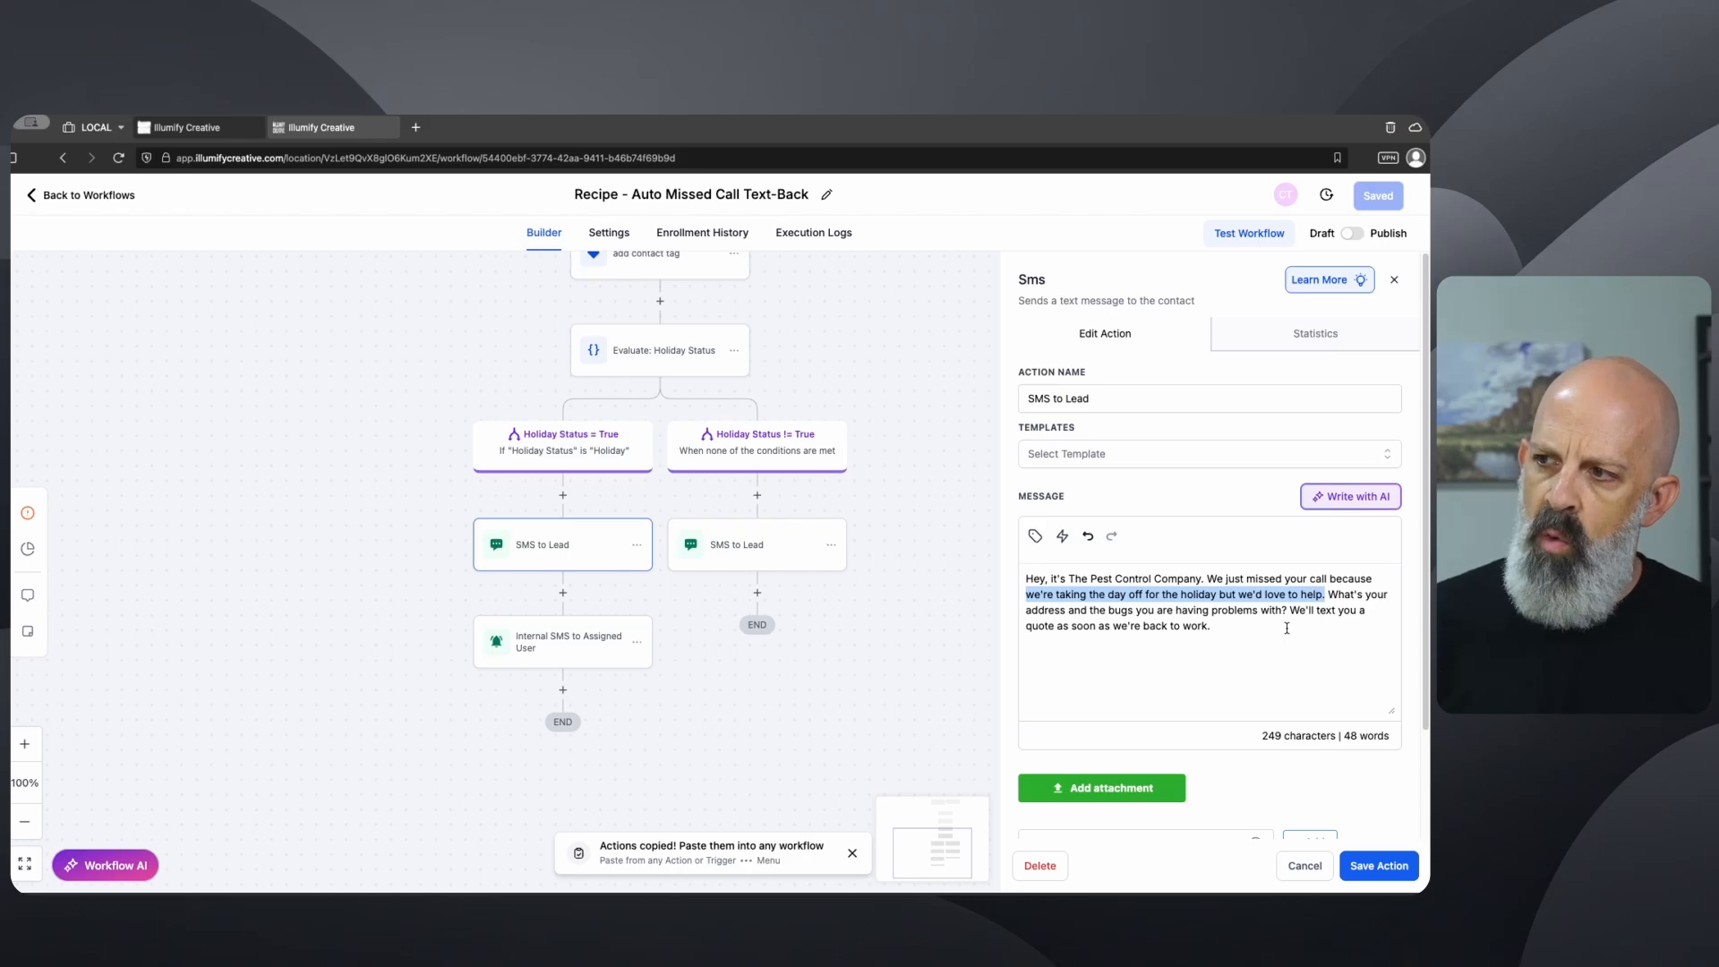
{"action": "left_click_drag", "start_coordinate": [1327, 597], "coordinate": [1284, 609]}
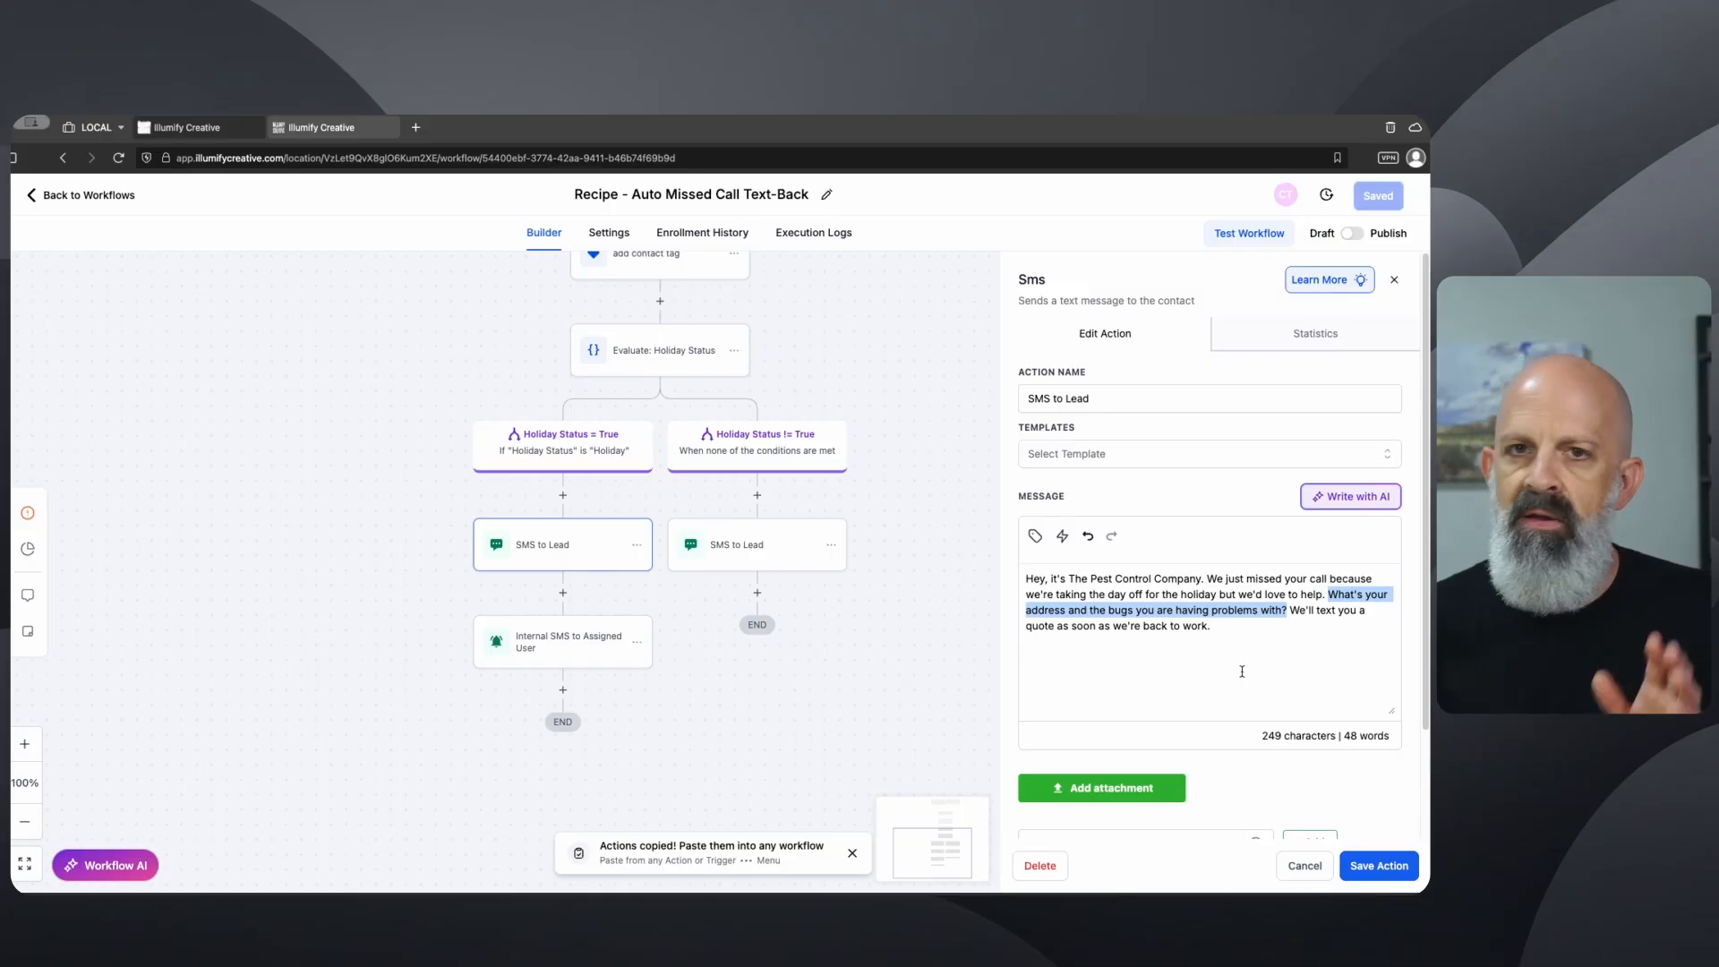
{"action": "left_click_drag", "start_coordinate": [1242, 671], "coordinate": [1060, 542]}
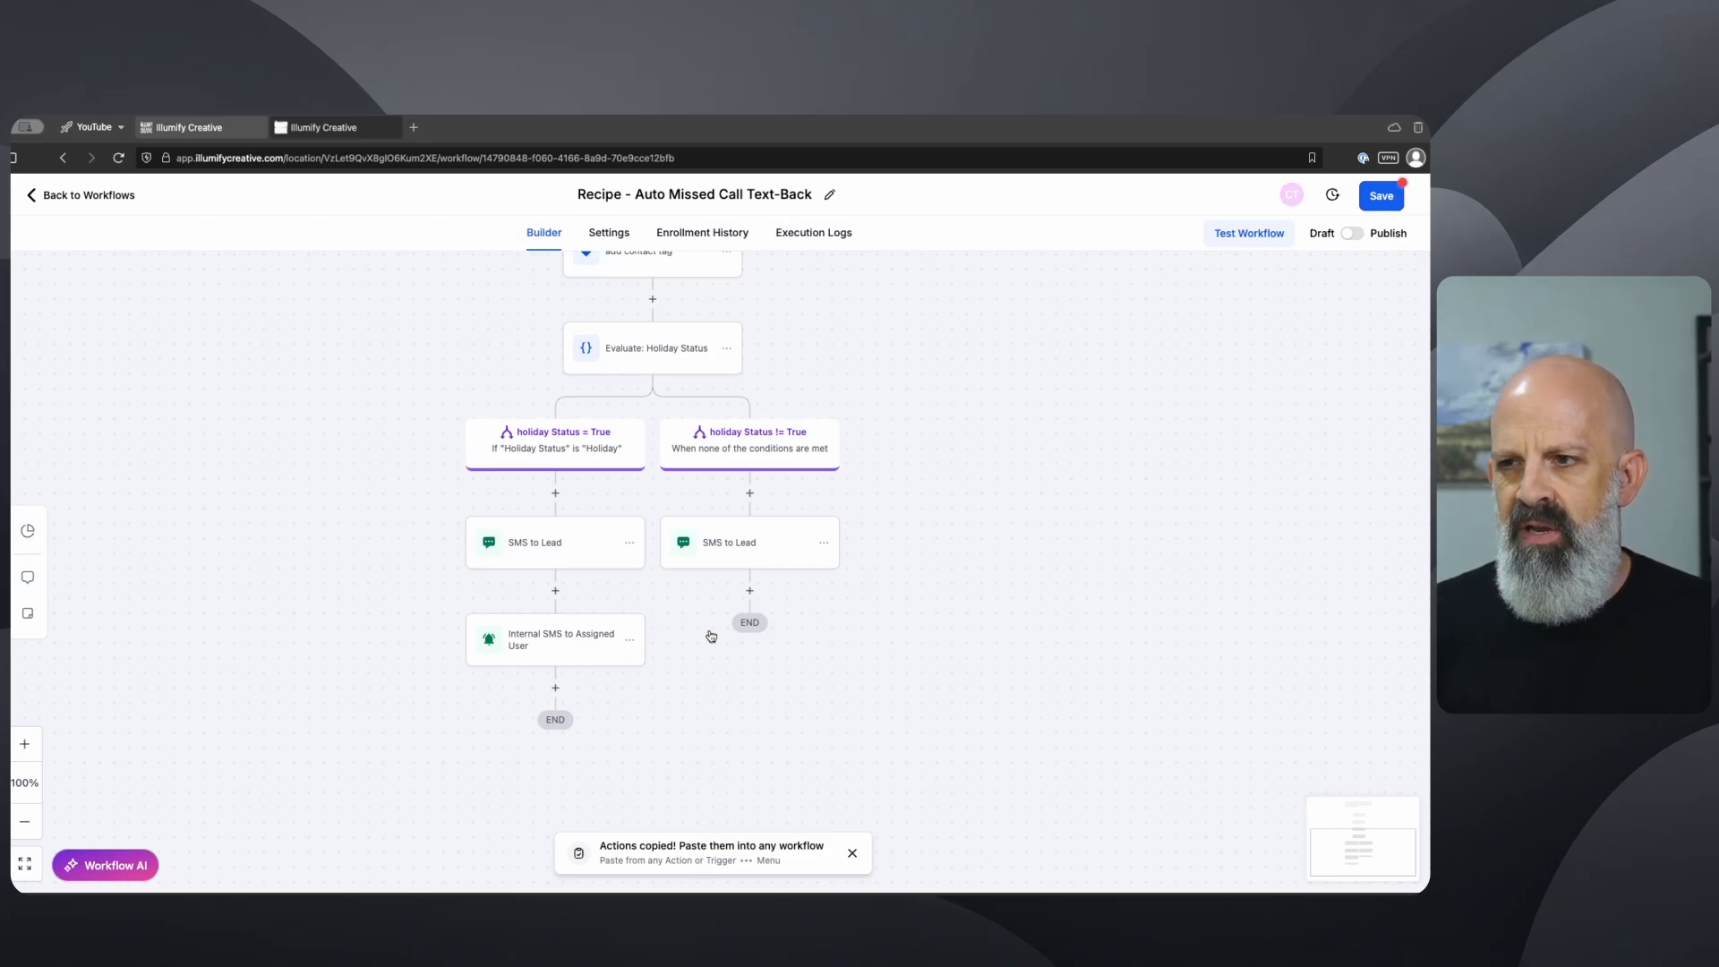
Step: Copy the "Internal SMS to Assigned User" action from the "holiday Status = True" branch below "SMS to Lead" in the "holiday Status != True" branch
{"action": "mouse_move", "coordinate": [750, 591]}
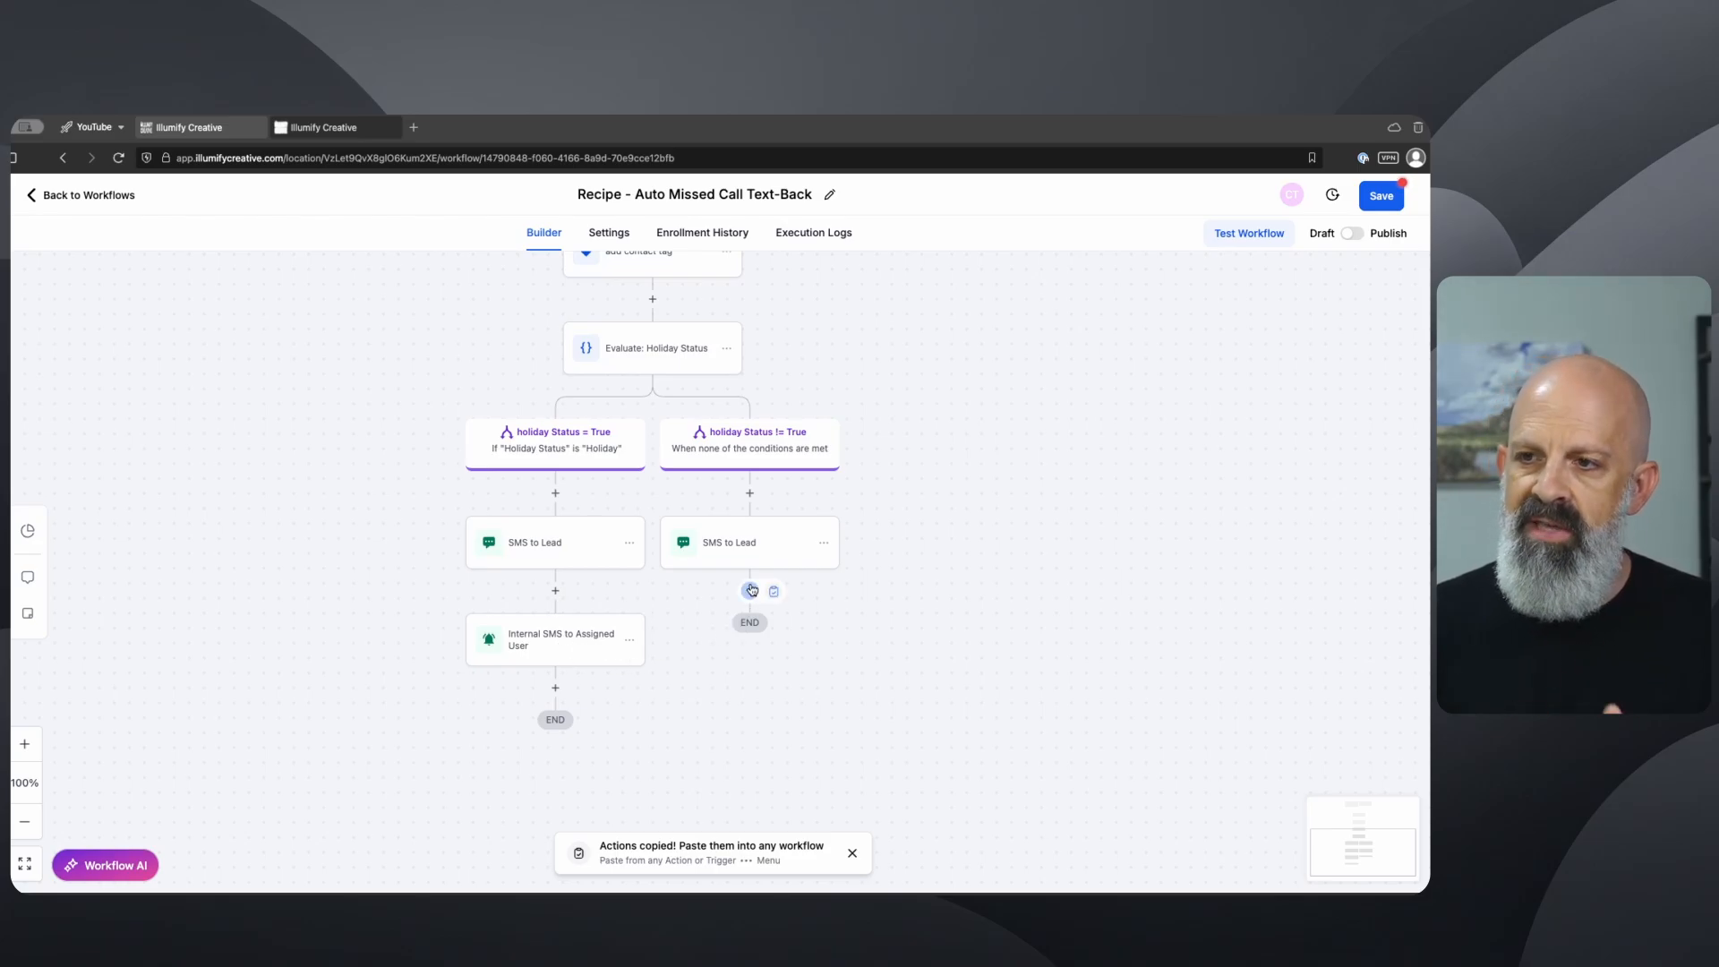
{"action": "left_click", "coordinate": [629, 640]}
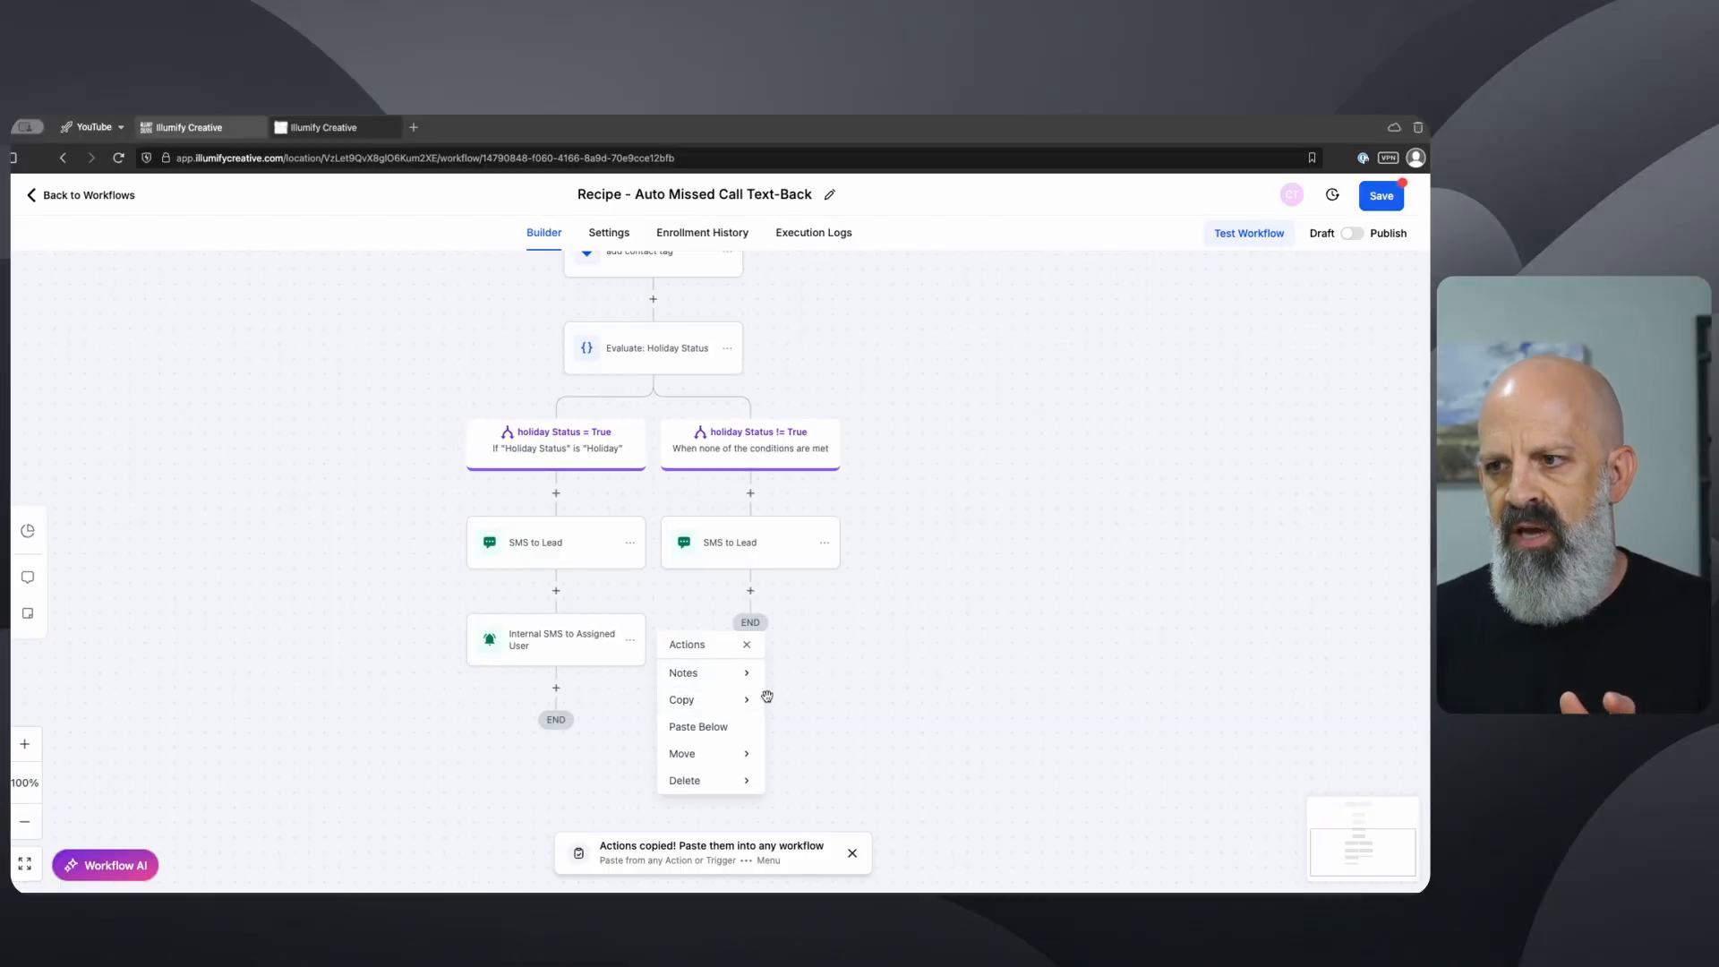
{"action": "mouse_move", "coordinate": [747, 699]}
{"action": "left_click", "coordinate": [808, 664]}
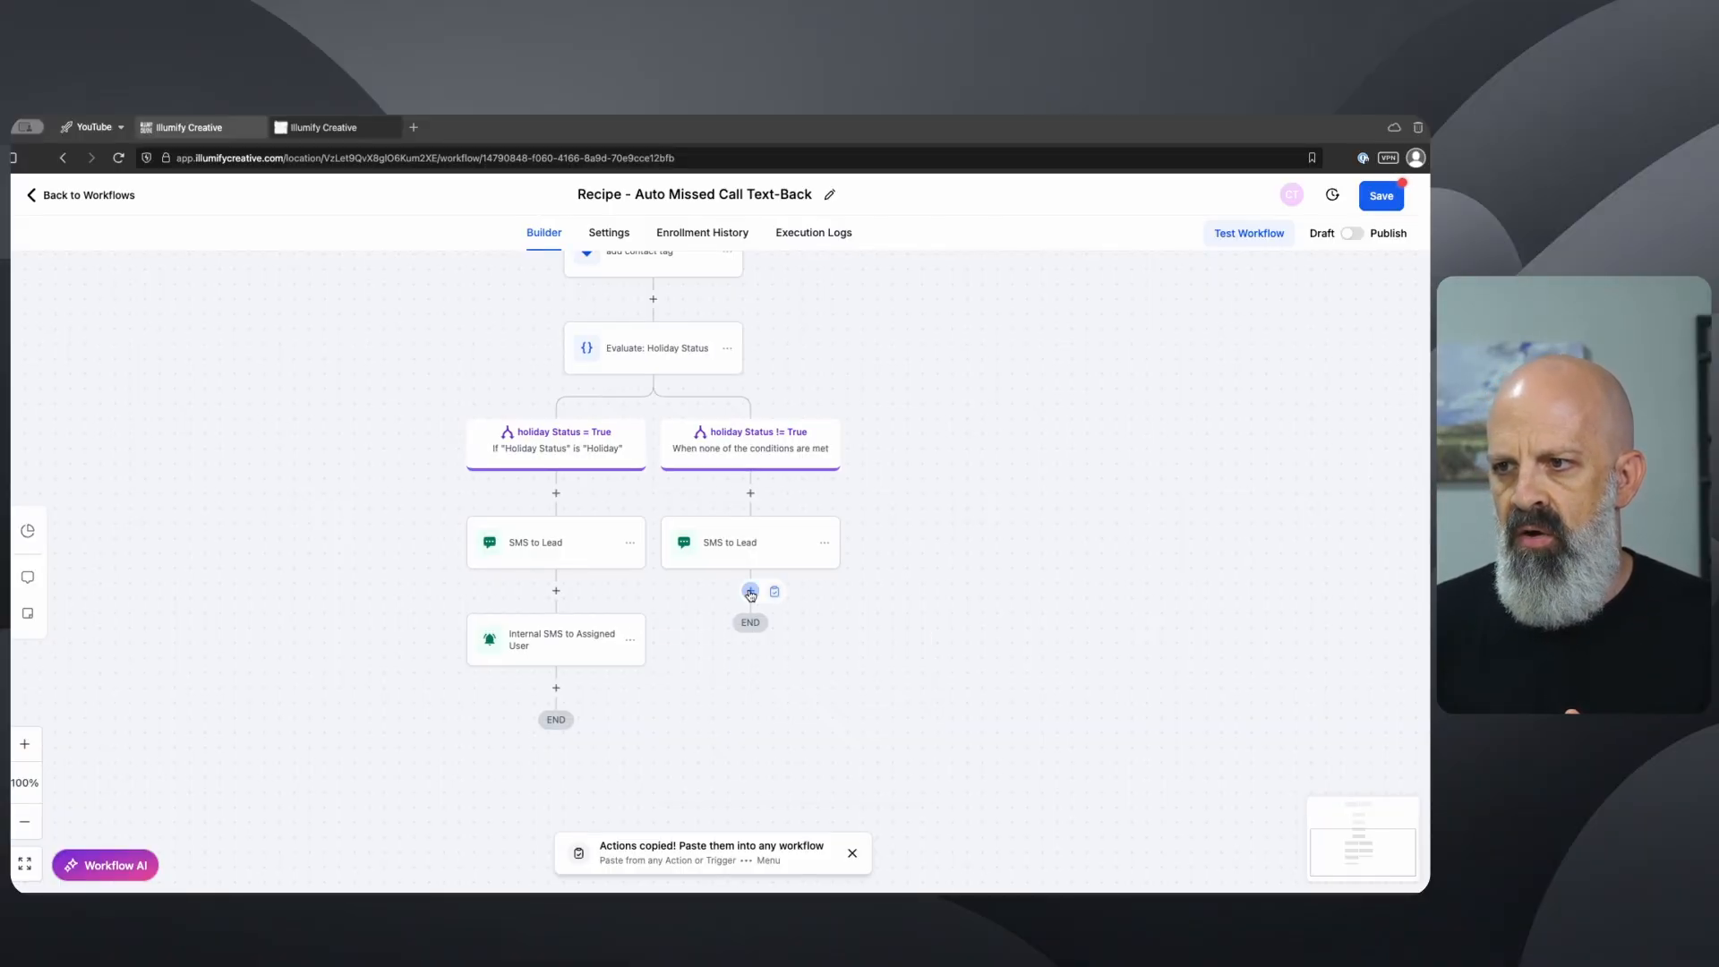
{"action": "left_click", "coordinate": [774, 591]}
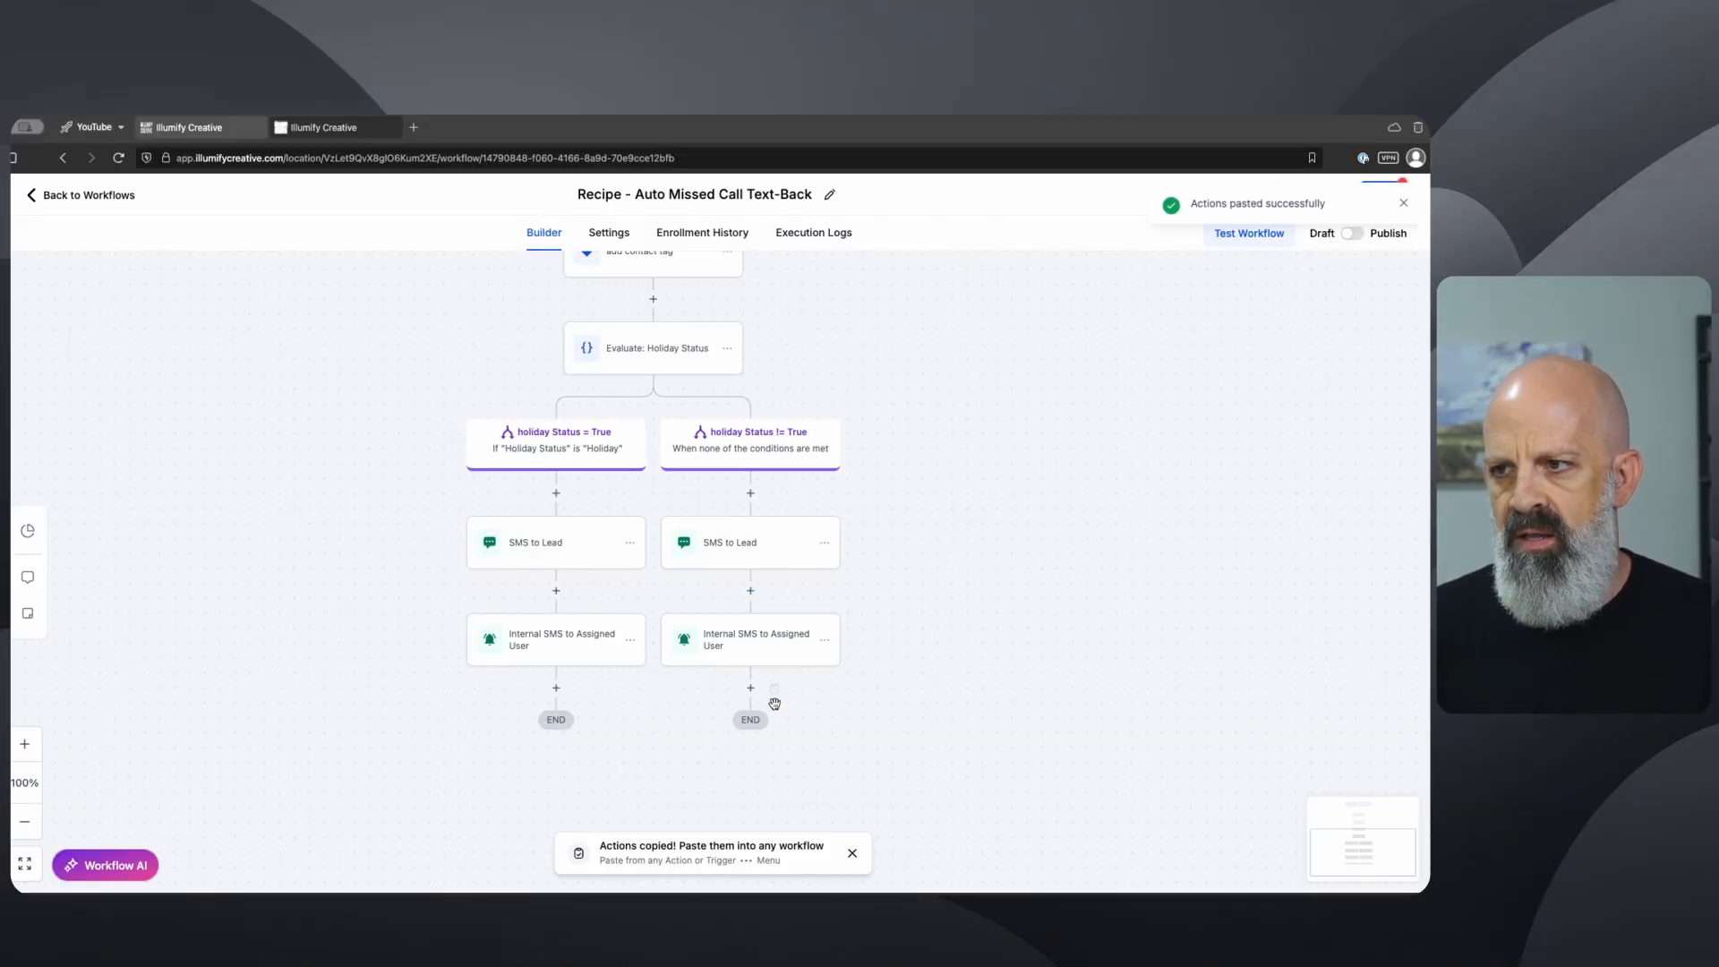
Step: Delete only the "Internal SMS to Assigned User" action from the "holiday Status != True" branch
{"action": "left_click", "coordinate": [824, 637]}
{"action": "mouse_move", "coordinate": [940, 779]}
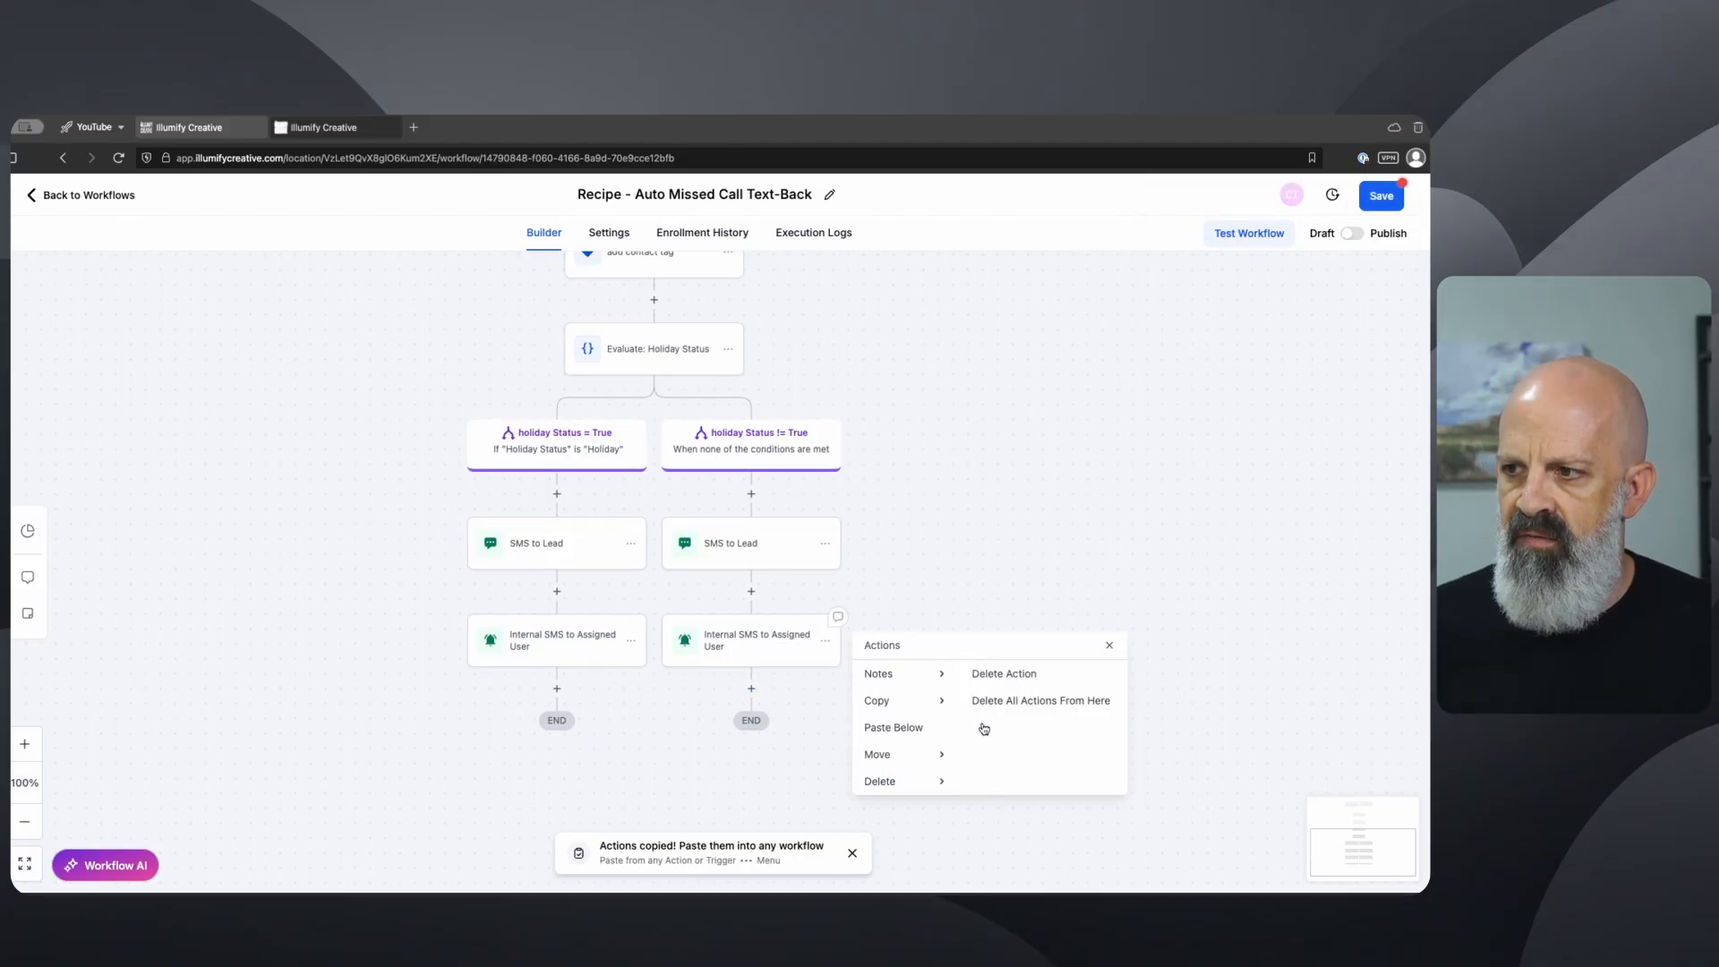
{"action": "left_click", "coordinate": [1004, 673]}
{"action": "left_click", "coordinate": [872, 580]}
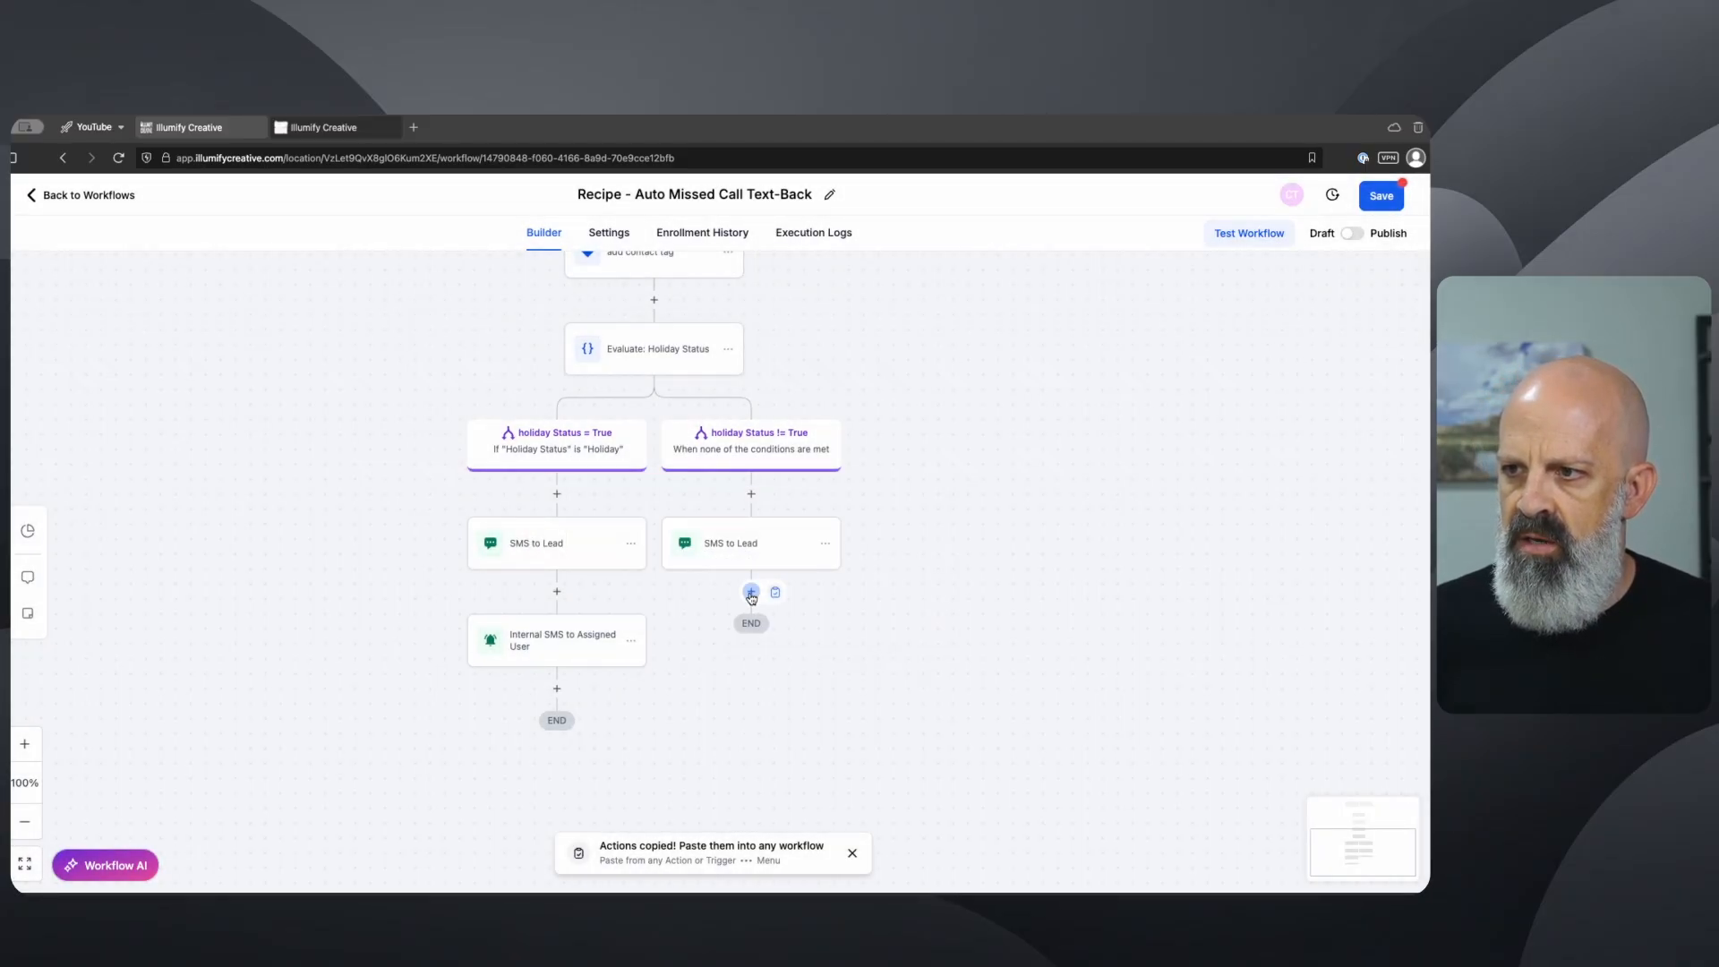
Step: Add a Go To action after "SMS to Lead" in the "holiday Status != True" branch, targeting the other branch's "Internal SMS to Assigned User"
{"action": "left_click", "coordinate": [751, 592]}
{"action": "type", "text": "go"}
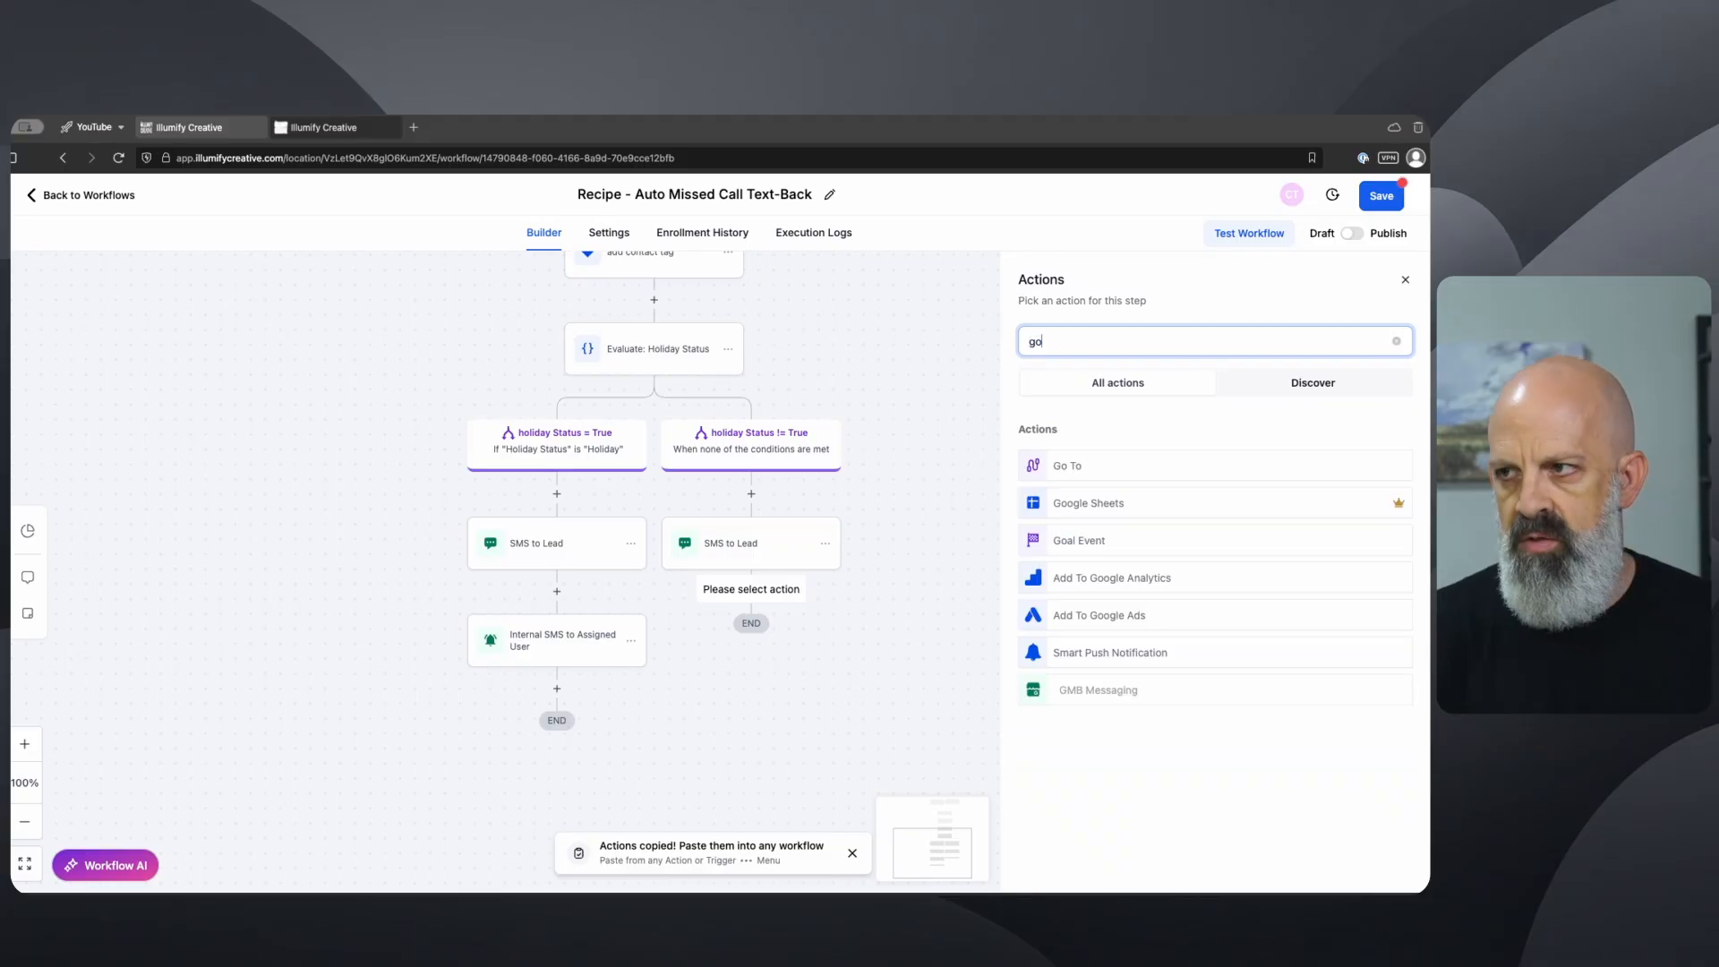
{"action": "left_click", "coordinate": [1074, 465]}
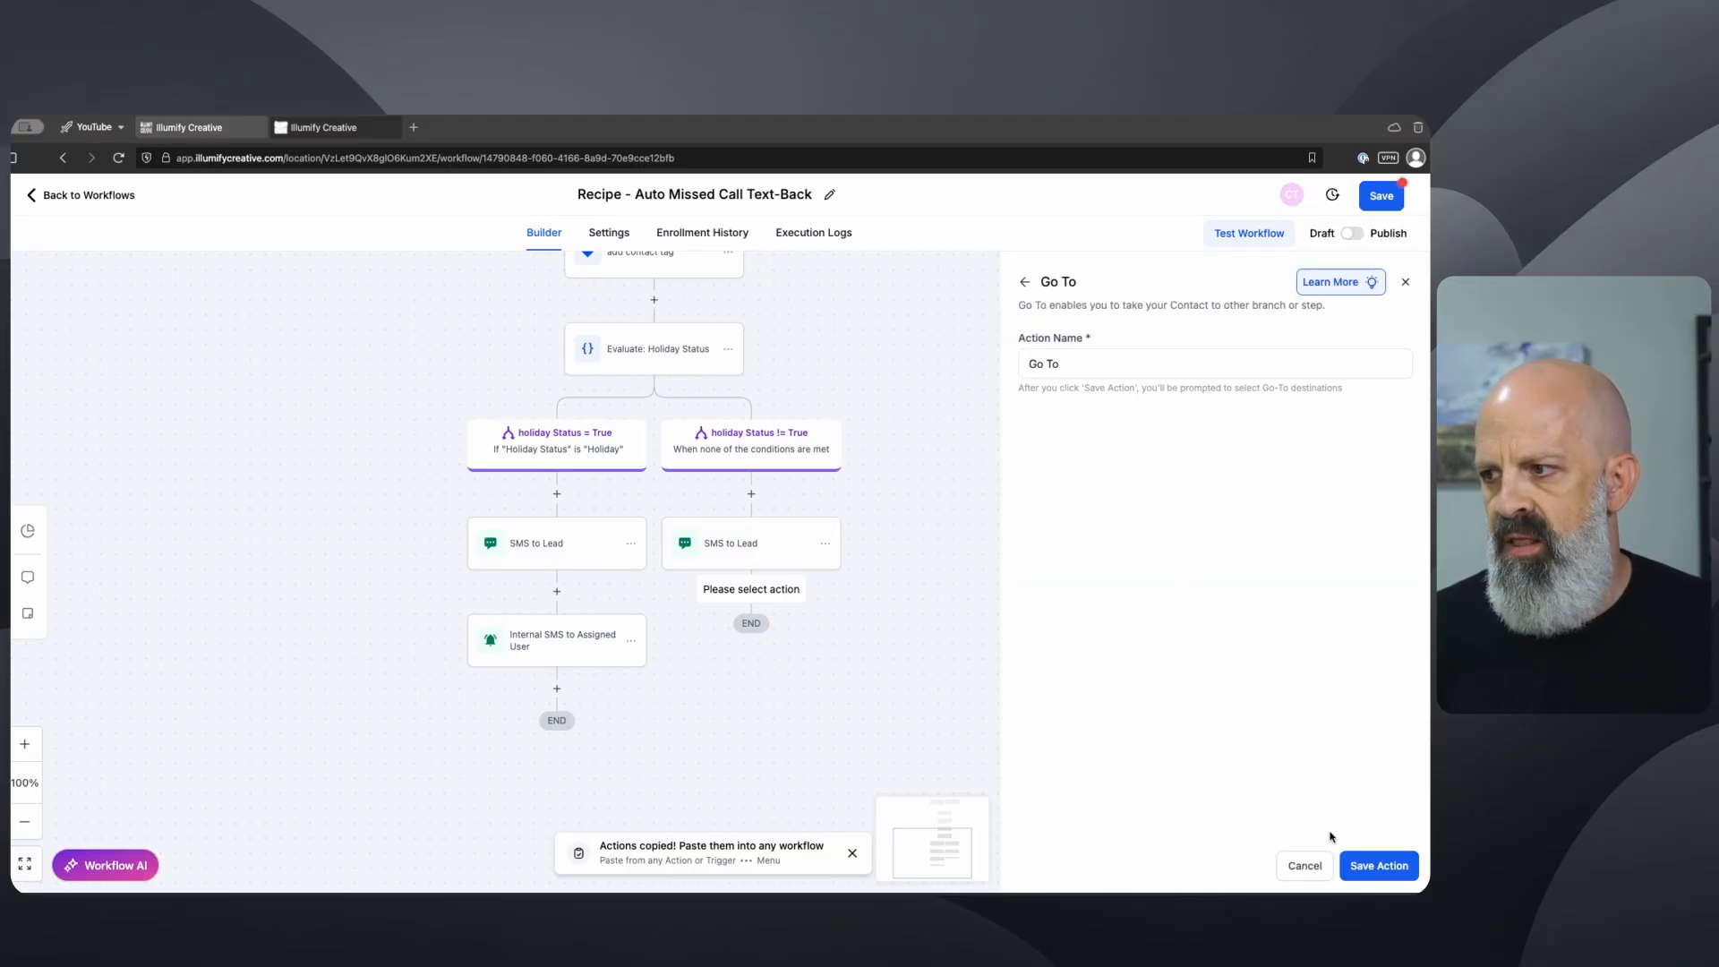
{"action": "left_click", "coordinate": [1379, 865]}
{"action": "left_click", "coordinate": [557, 649]}
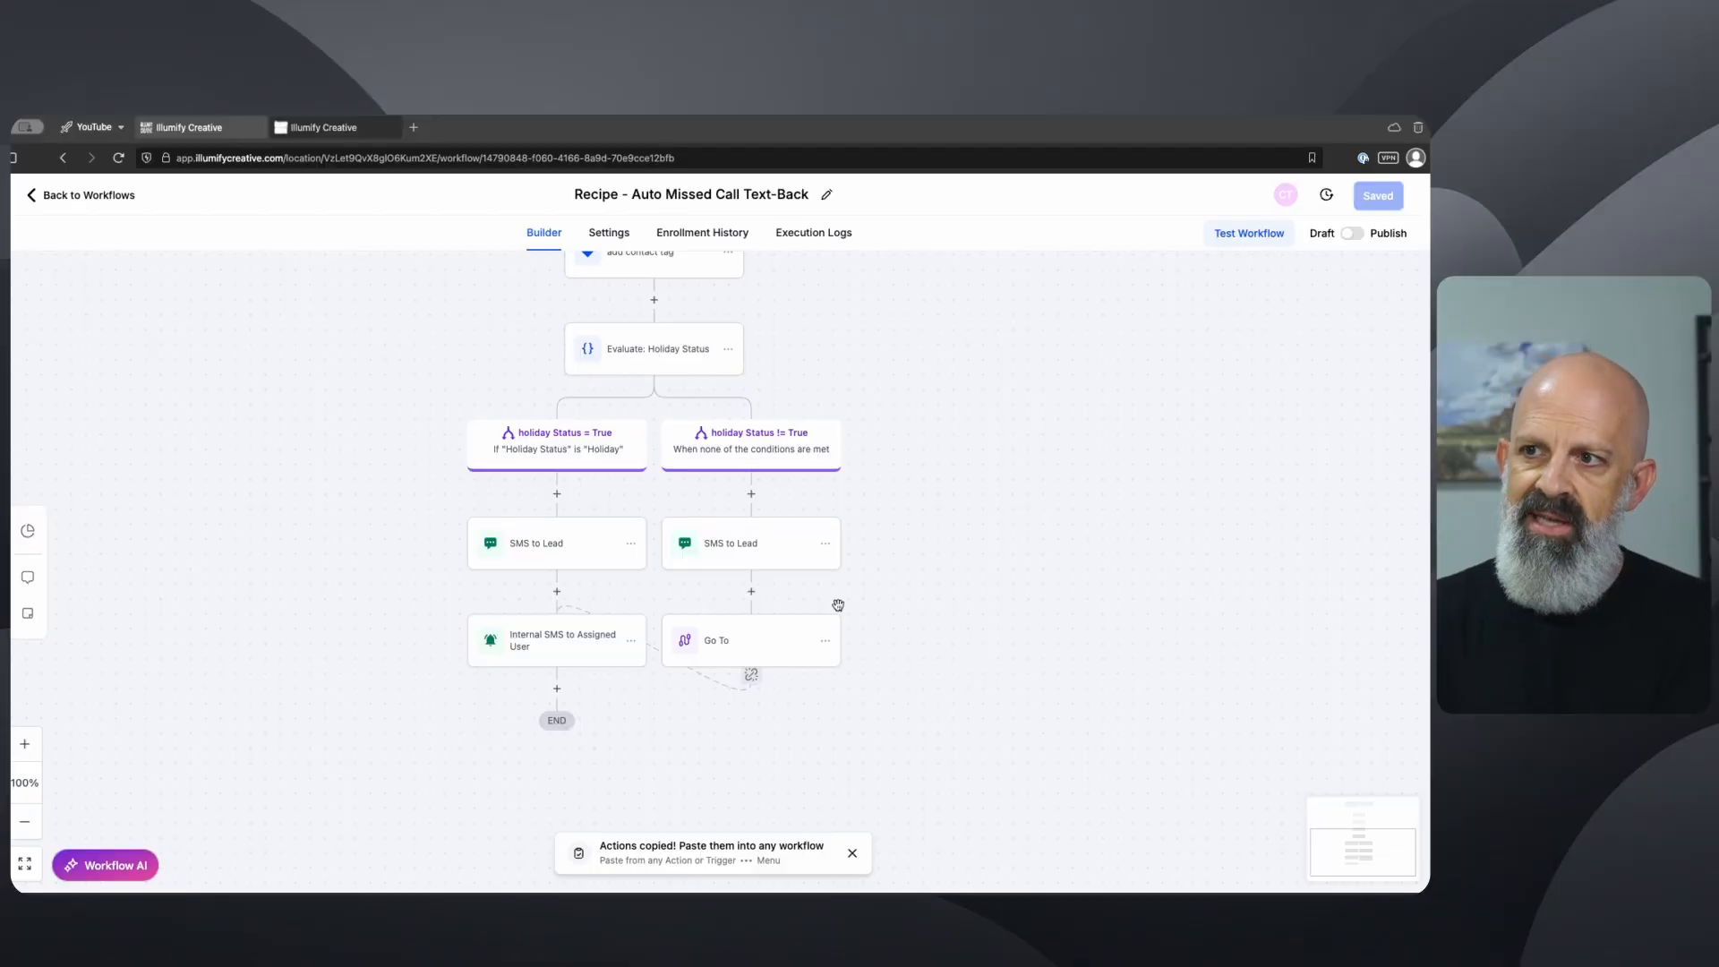
Step: Review the "holiday Status = True" branch rule in the "Evaluate: Holiday Status" condition and close it without saving
{"action": "left_click", "coordinate": [656, 362]}
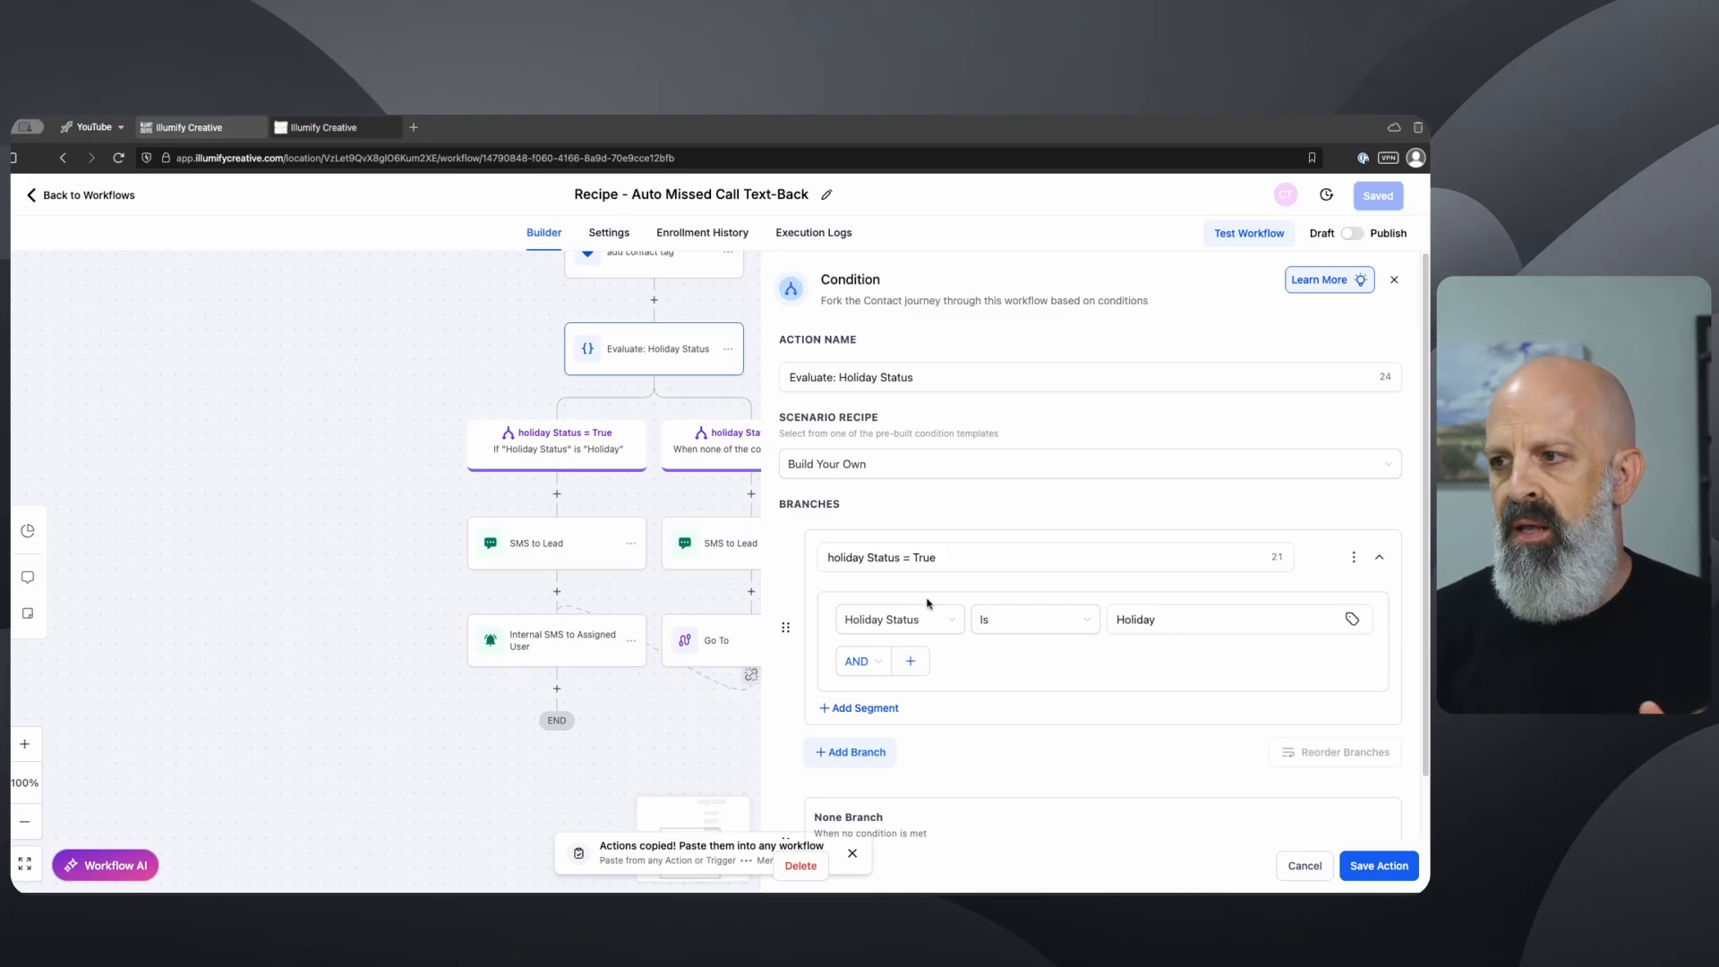
{"action": "left_click", "coordinate": [1322, 873]}
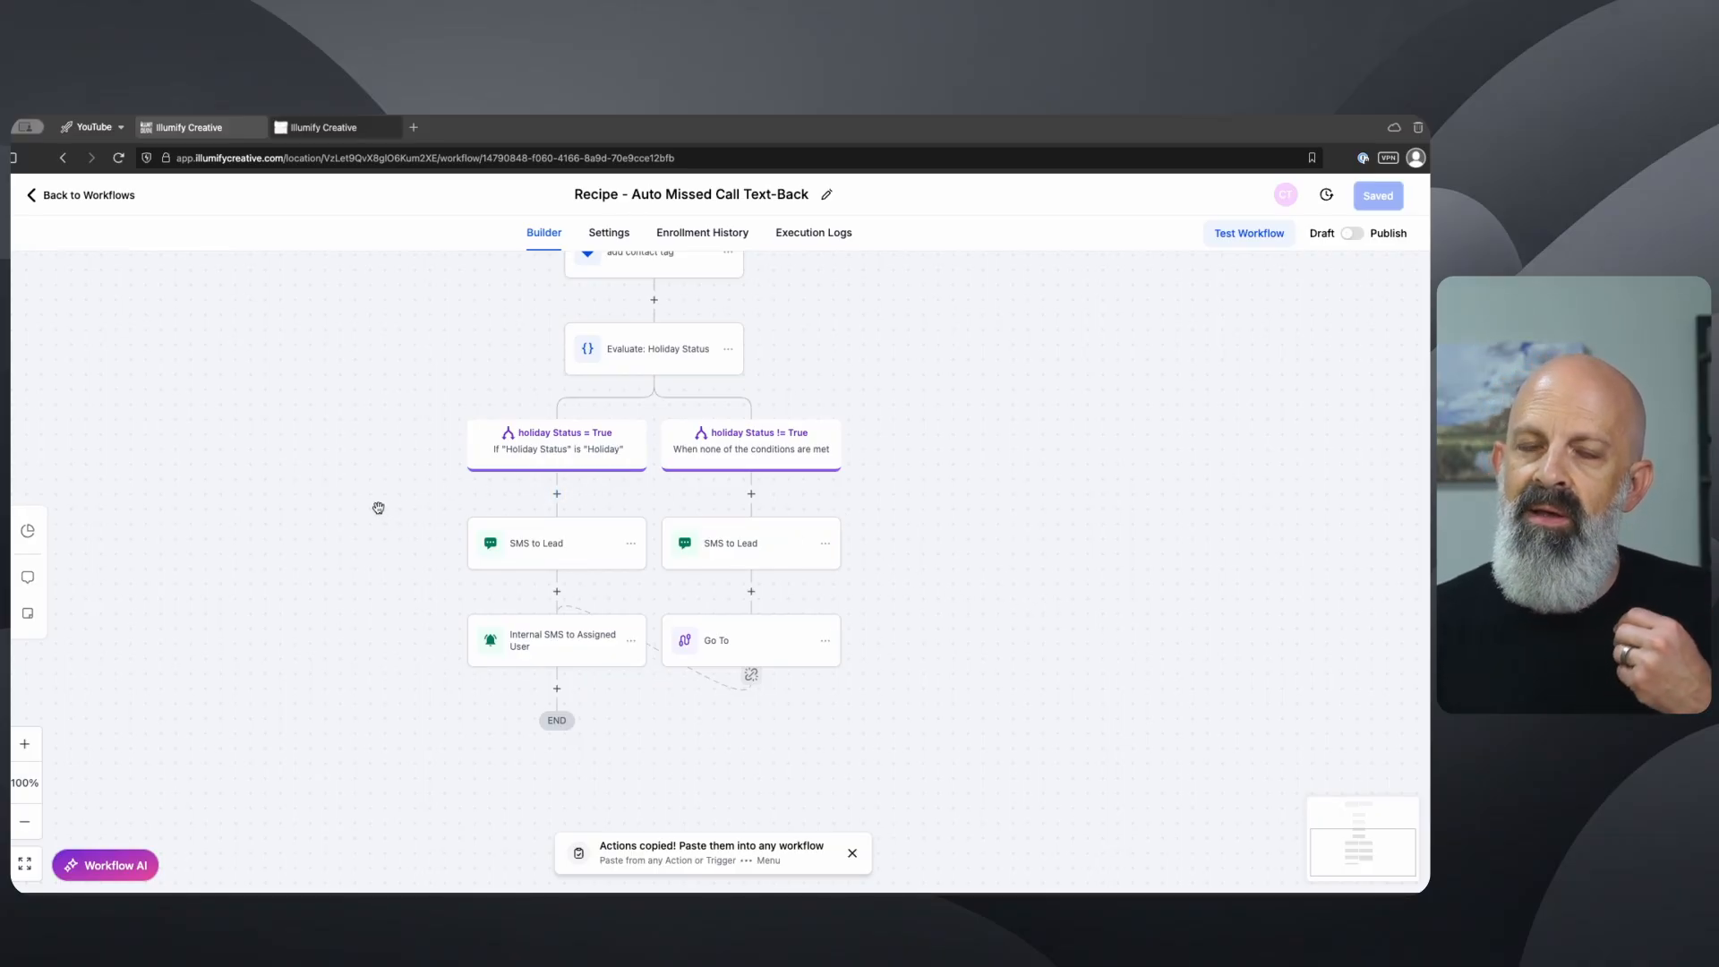
{"action": "left_click", "coordinate": [624, 360]}
{"action": "left_click_drag", "start_coordinate": [1185, 618], "coordinate": [841, 615]}
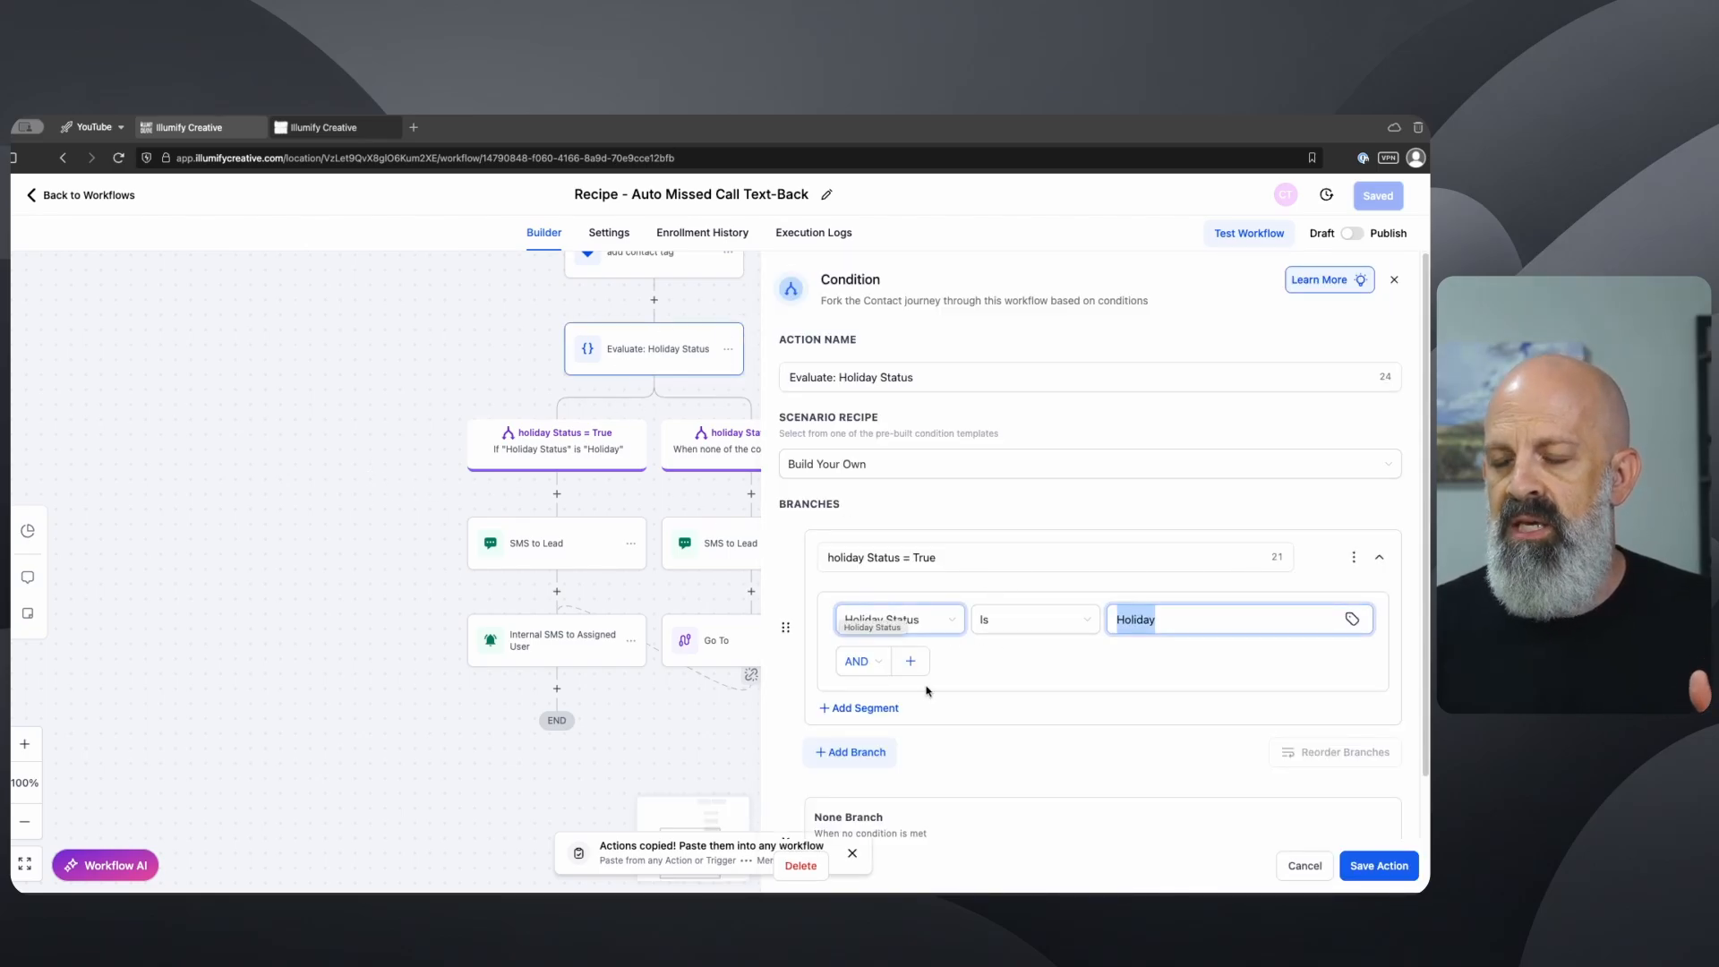
{"action": "left_click", "coordinate": [1298, 865]}
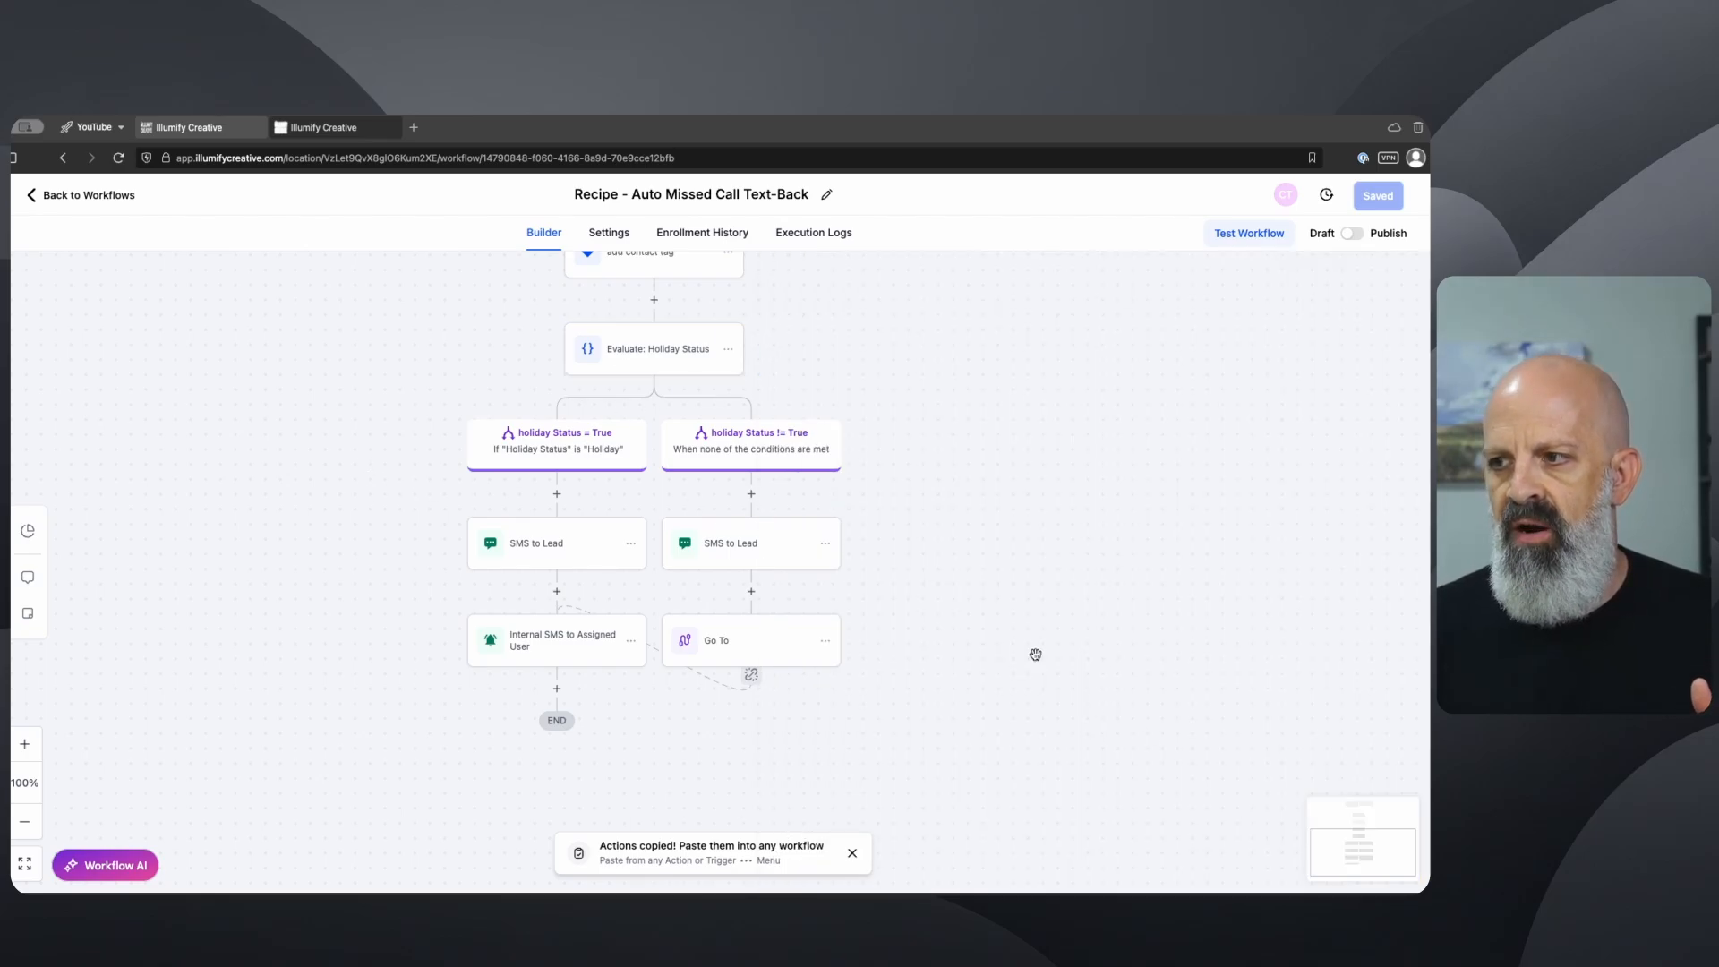
Step: Leave the workflow and check the Holiday Status entry on the Custom Values settings page
{"action": "left_click", "coordinate": [101, 196]}
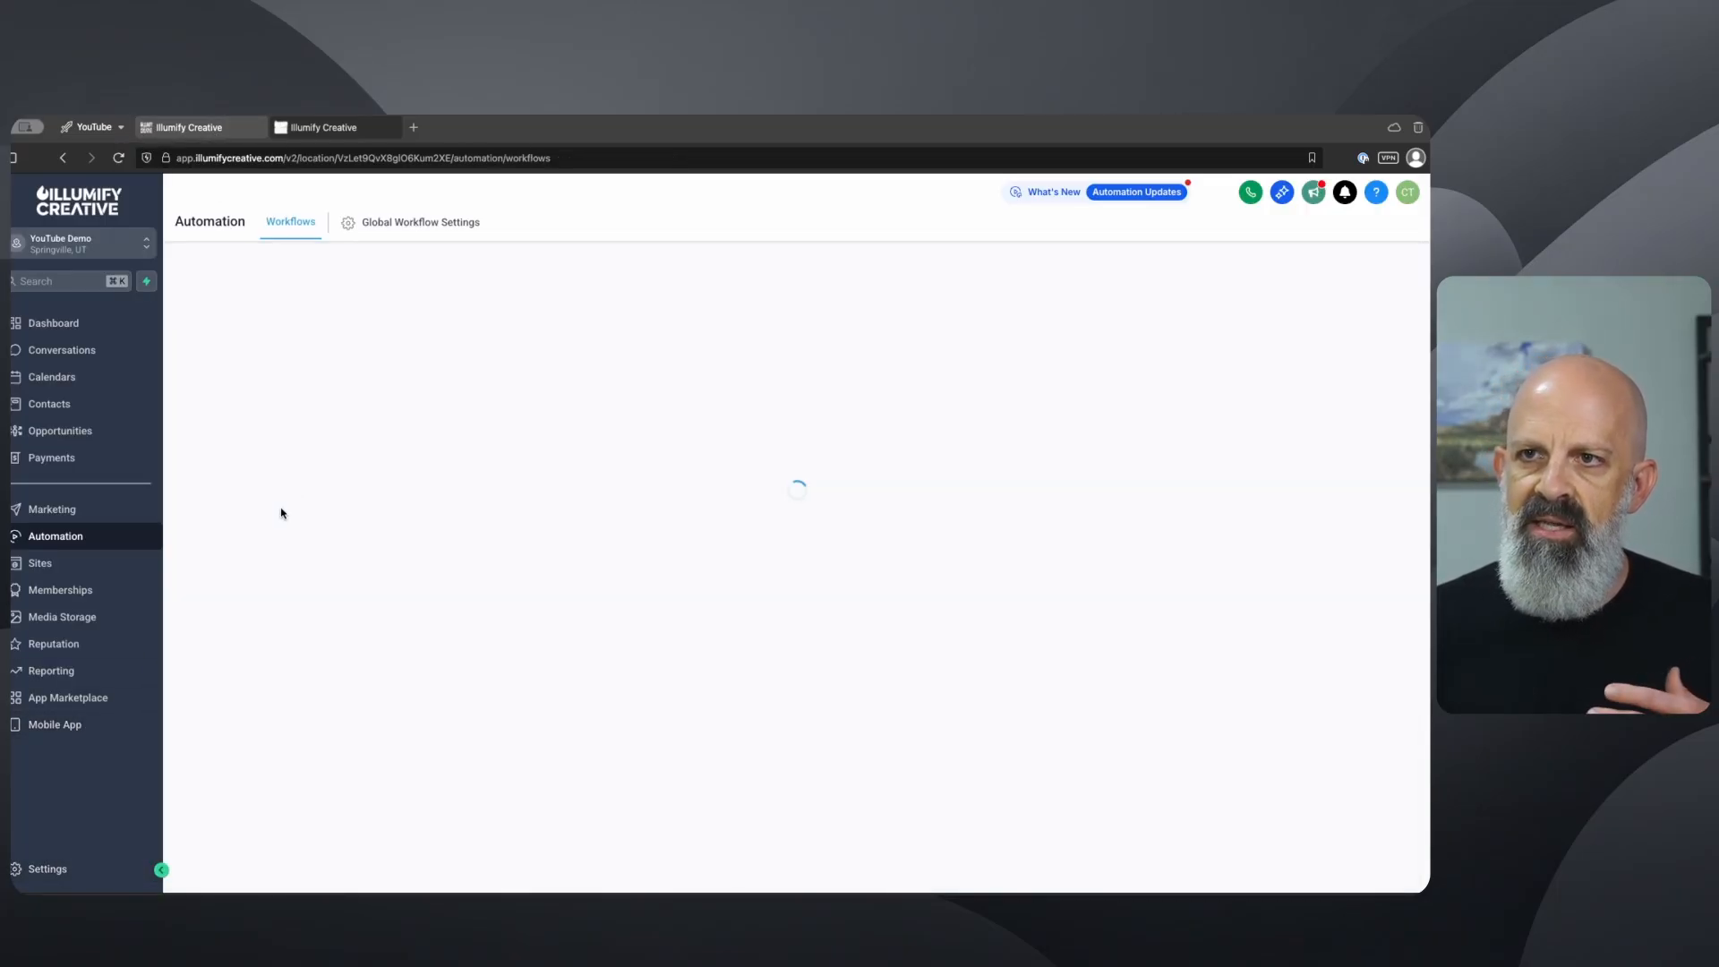
{"action": "left_click", "coordinate": [48, 864]}
{"action": "scroll", "coordinate": [72, 779], "scroll_direction": "down", "scroll_amount": 3}
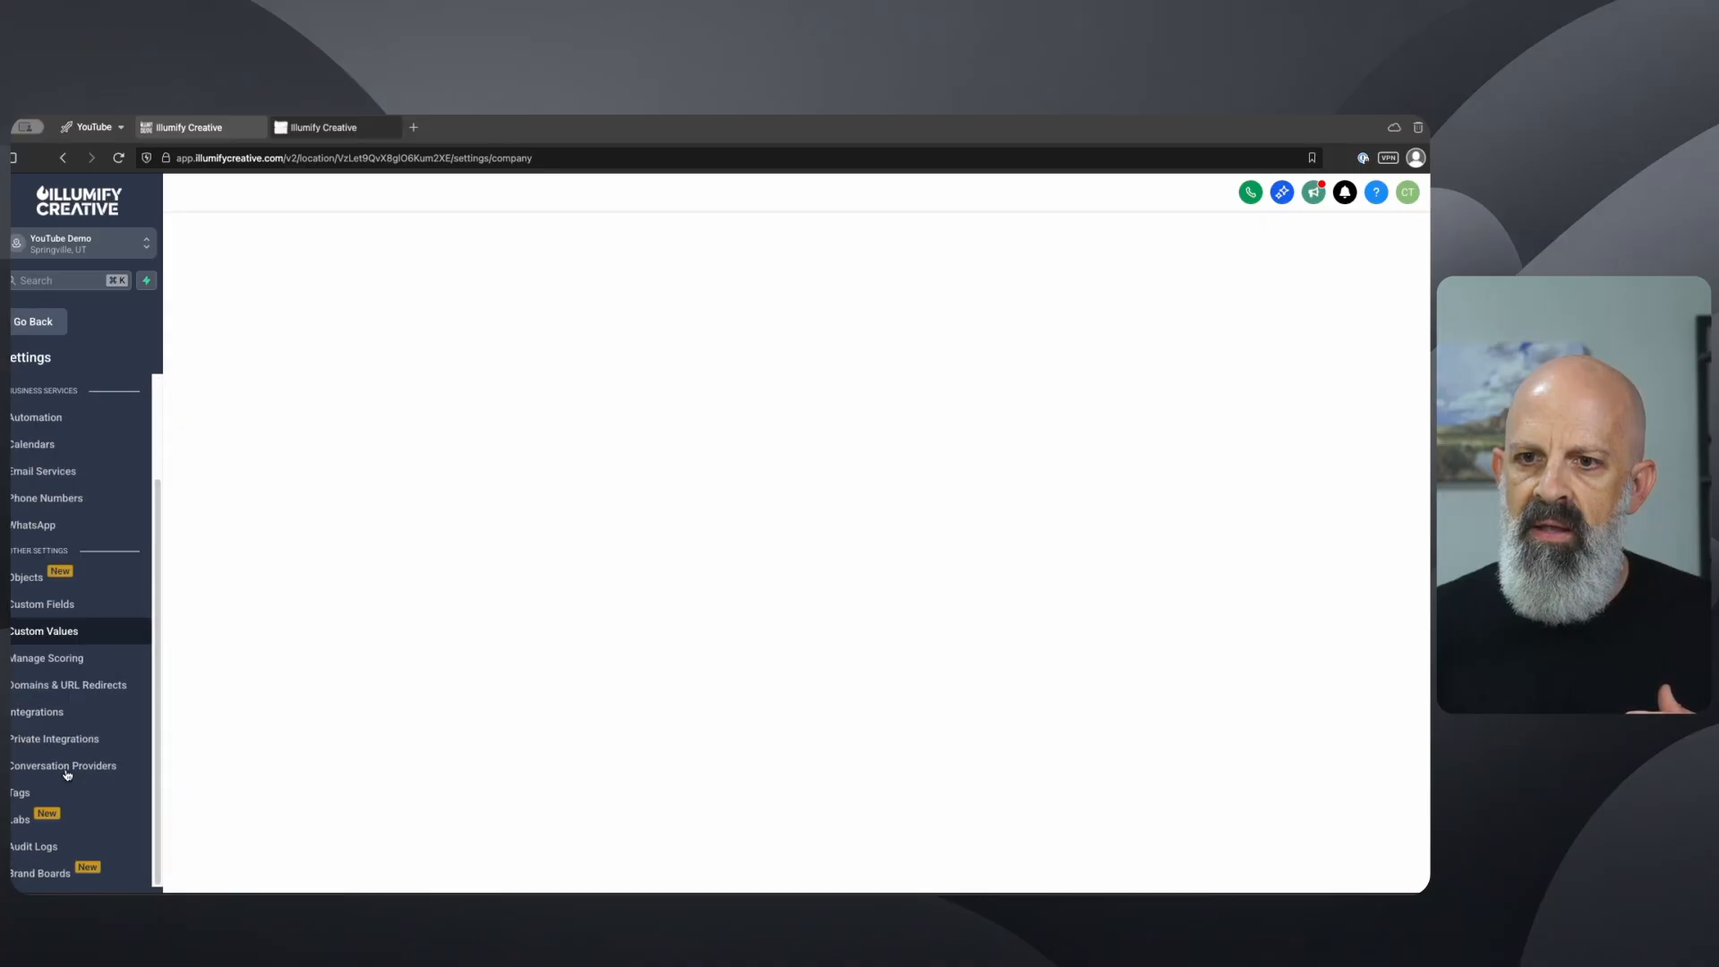
{"action": "left_click", "coordinate": [77, 631]}
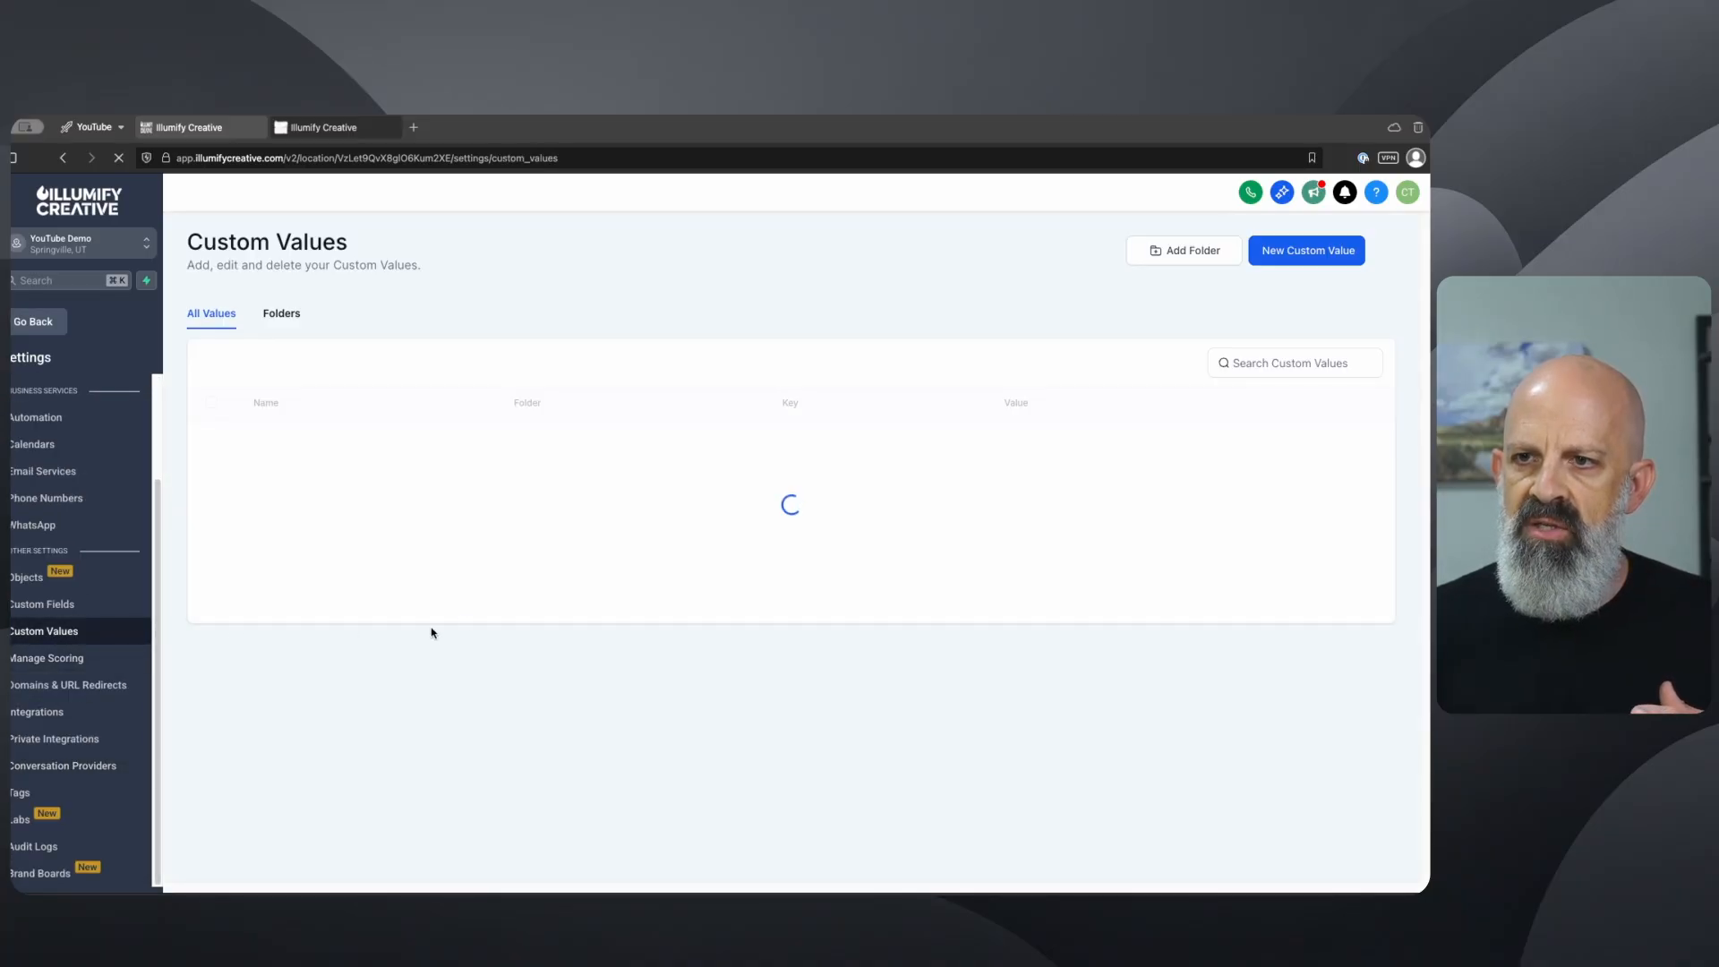
{"action": "left_click_drag", "start_coordinate": [327, 441], "coordinate": [270, 439]}
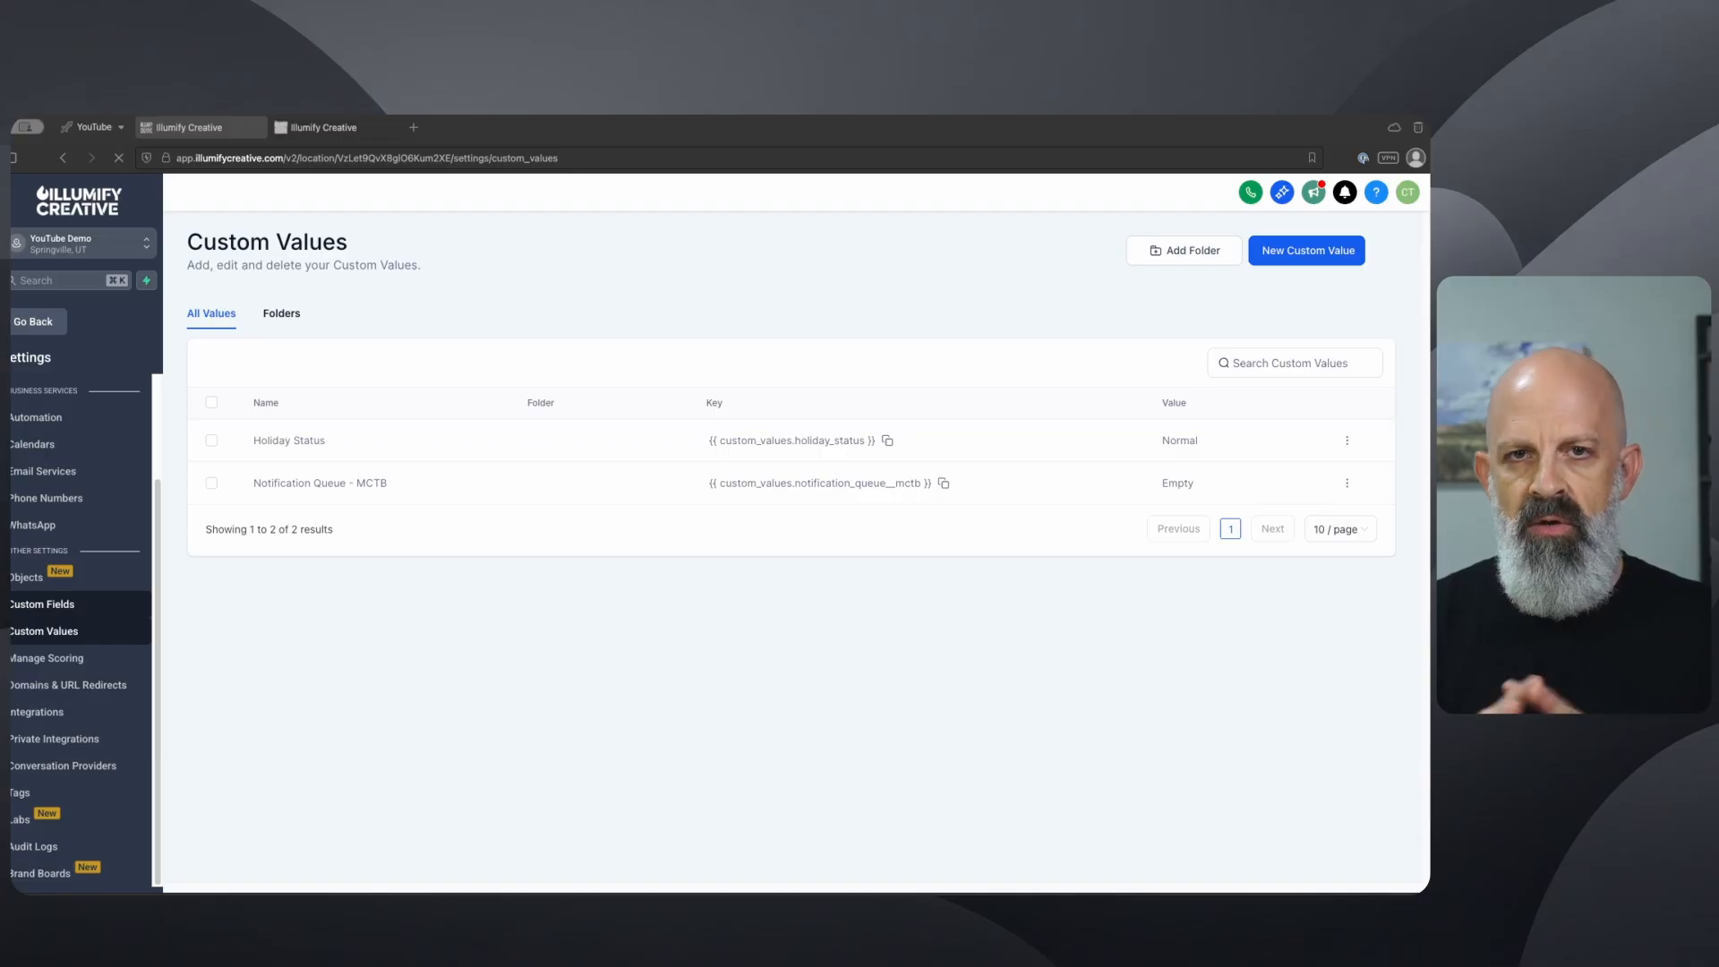
{"action": "triple_click", "coordinate": [263, 443]}
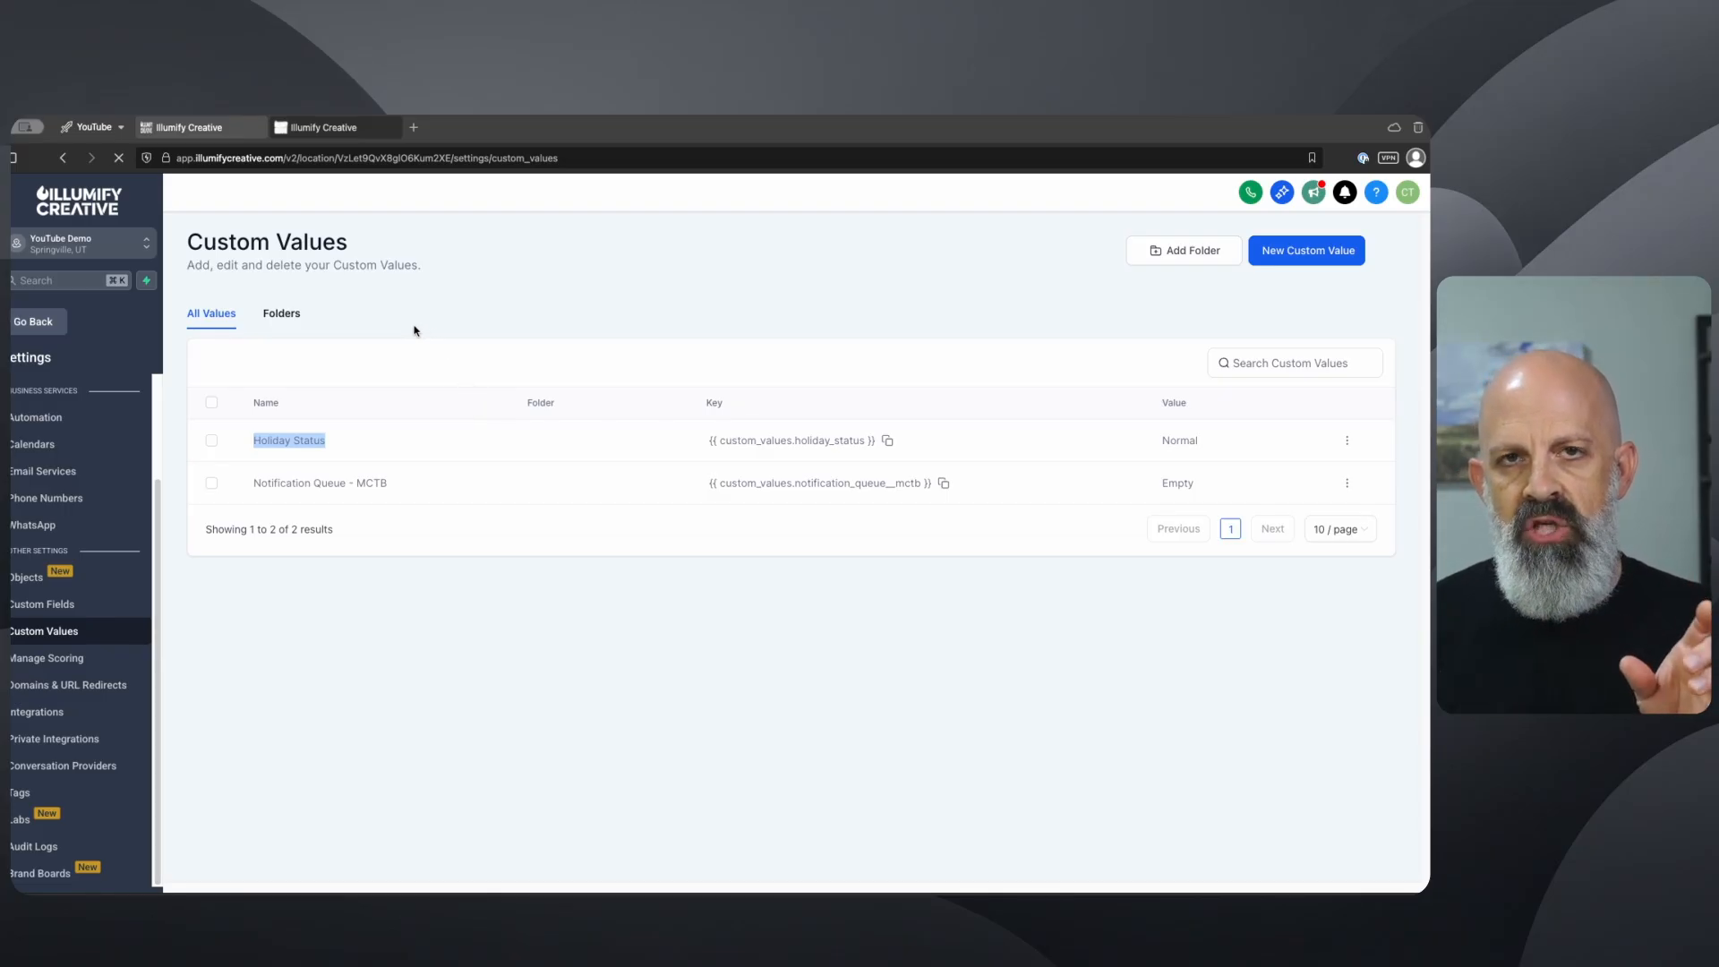
Step: Open the "Holiday Helper: Holiday Status Switcher" workflow from the workflow list and look over its sequence of actions
{"action": "left_click", "coordinate": [206, 129]}
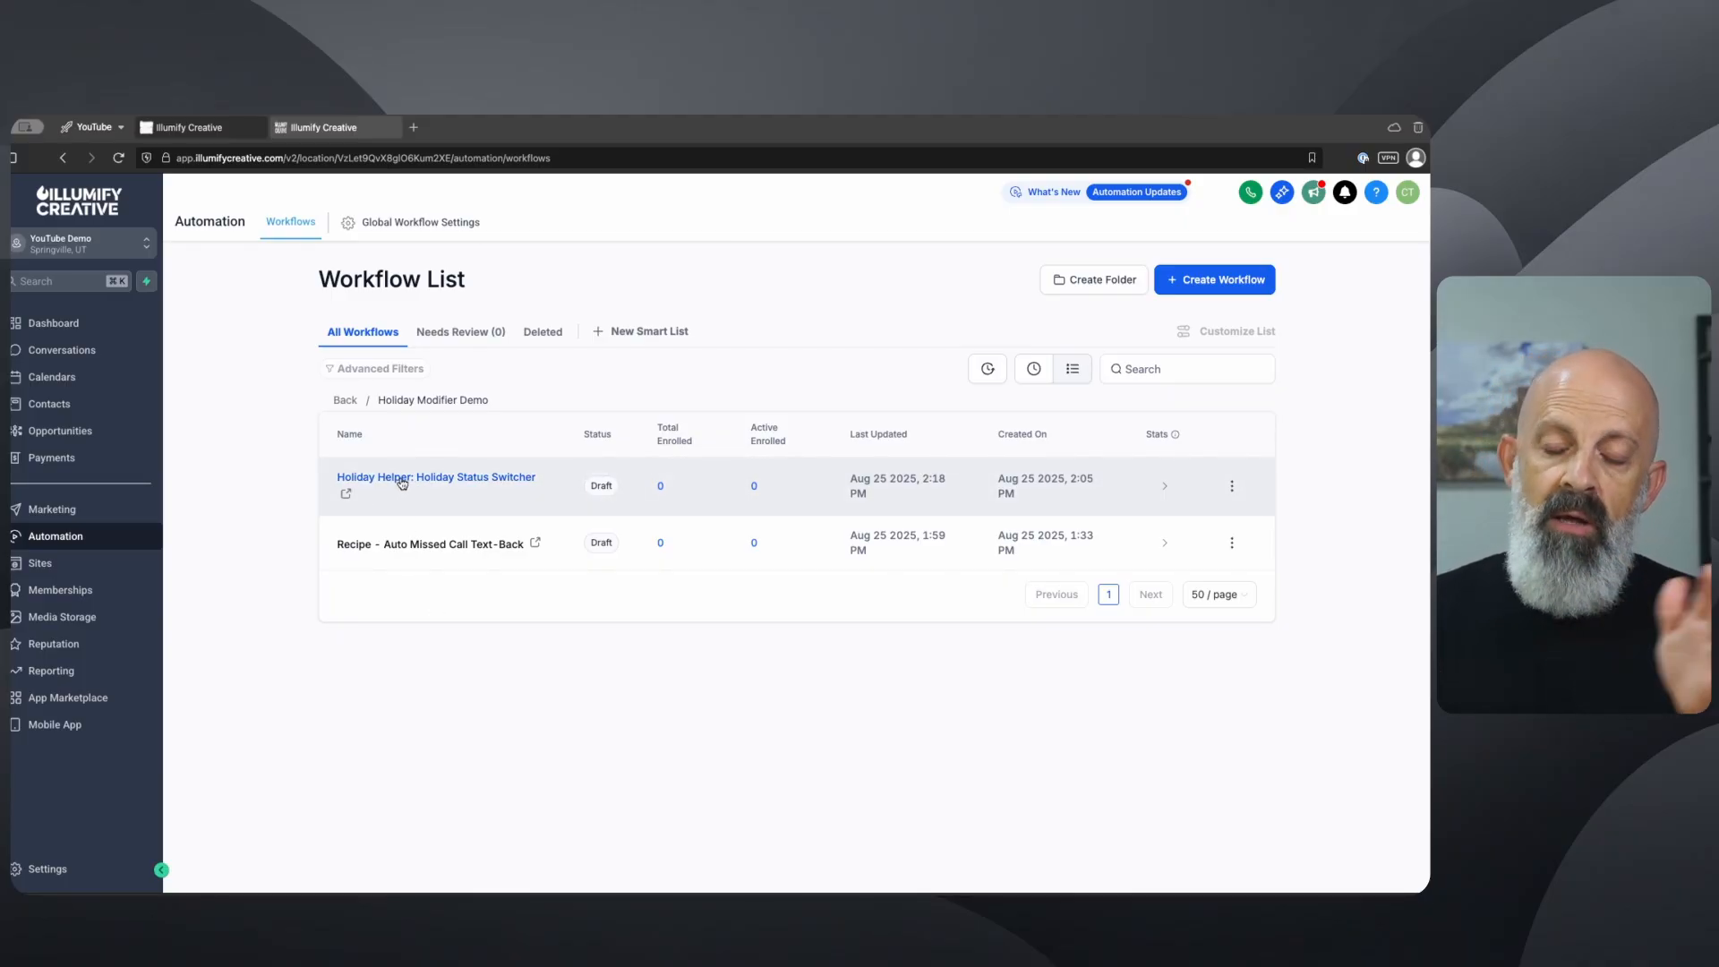
{"action": "left_click", "coordinate": [481, 486]}
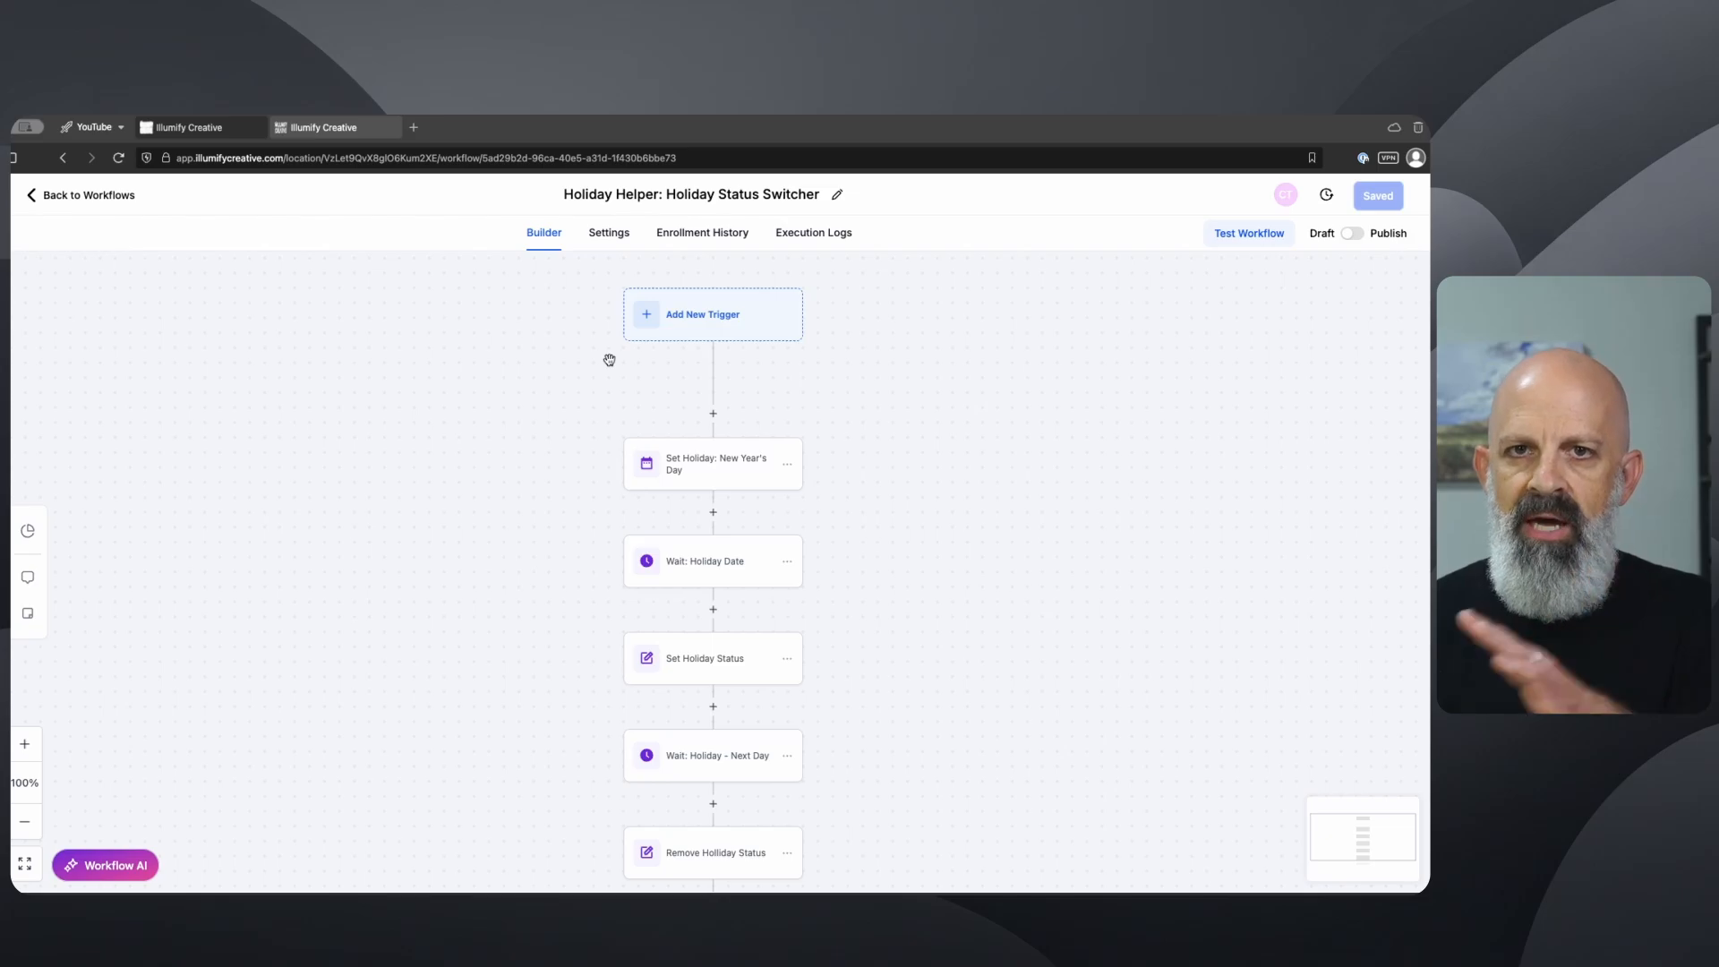
{"action": "left_click_drag", "start_coordinate": [522, 462], "coordinate": [419, 429]}
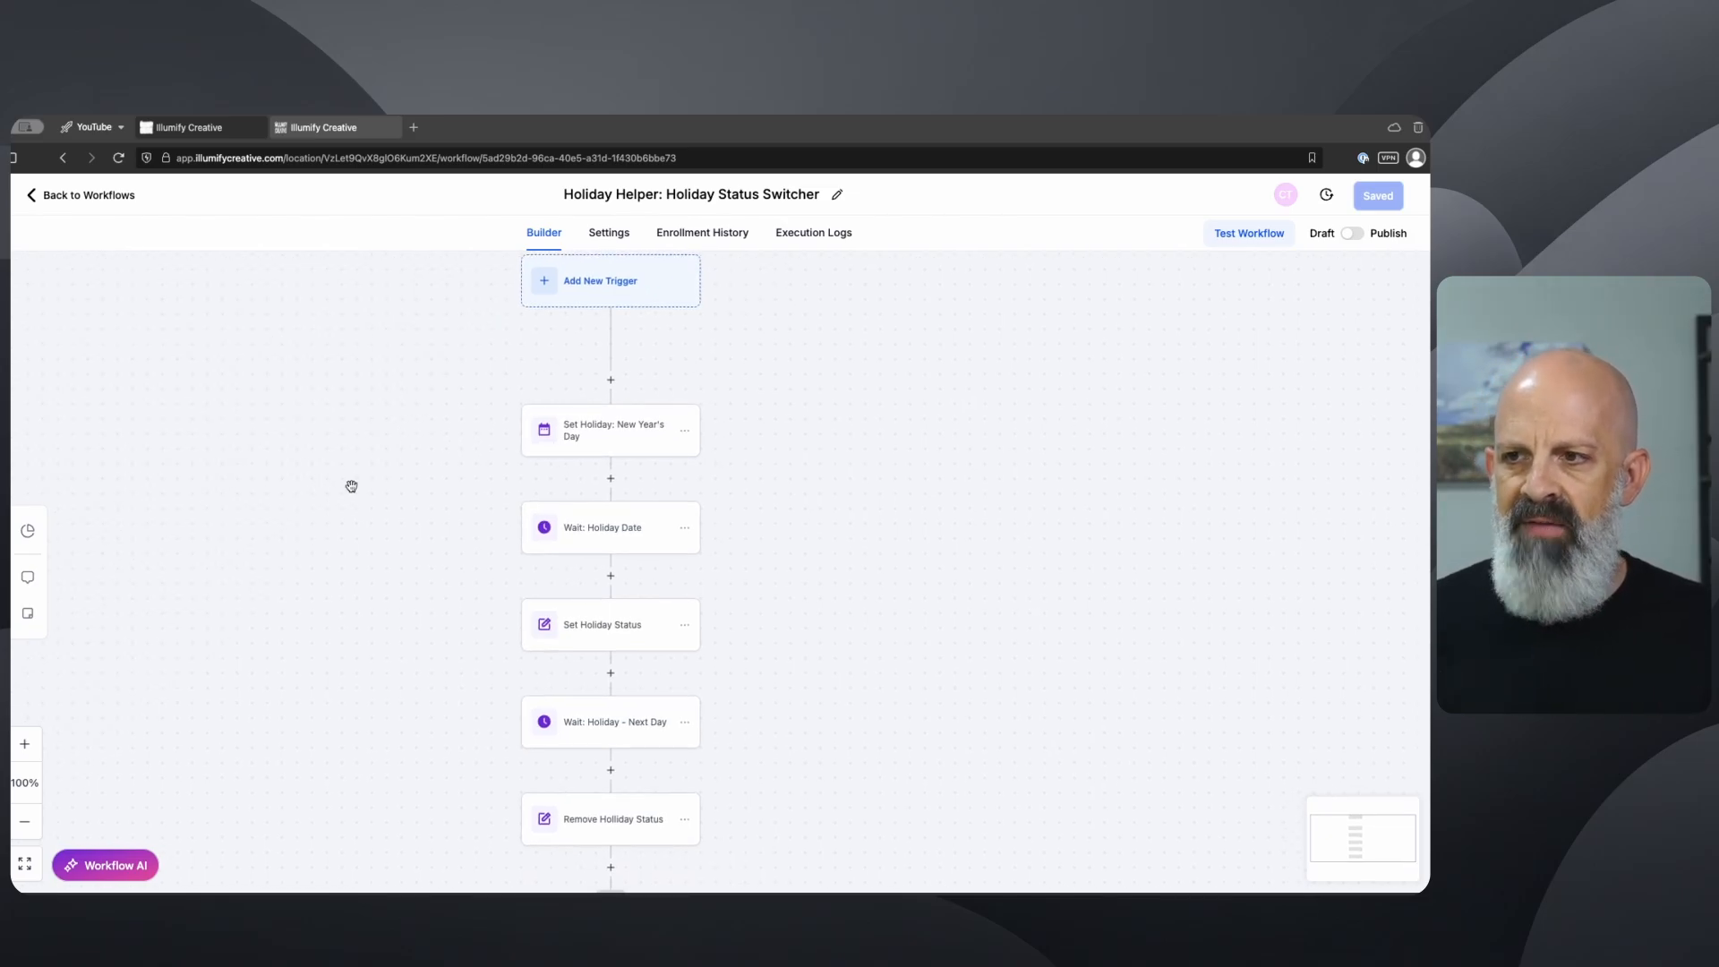
{"action": "scroll", "coordinate": [353, 461], "scroll_direction": "down", "scroll_amount": 2}
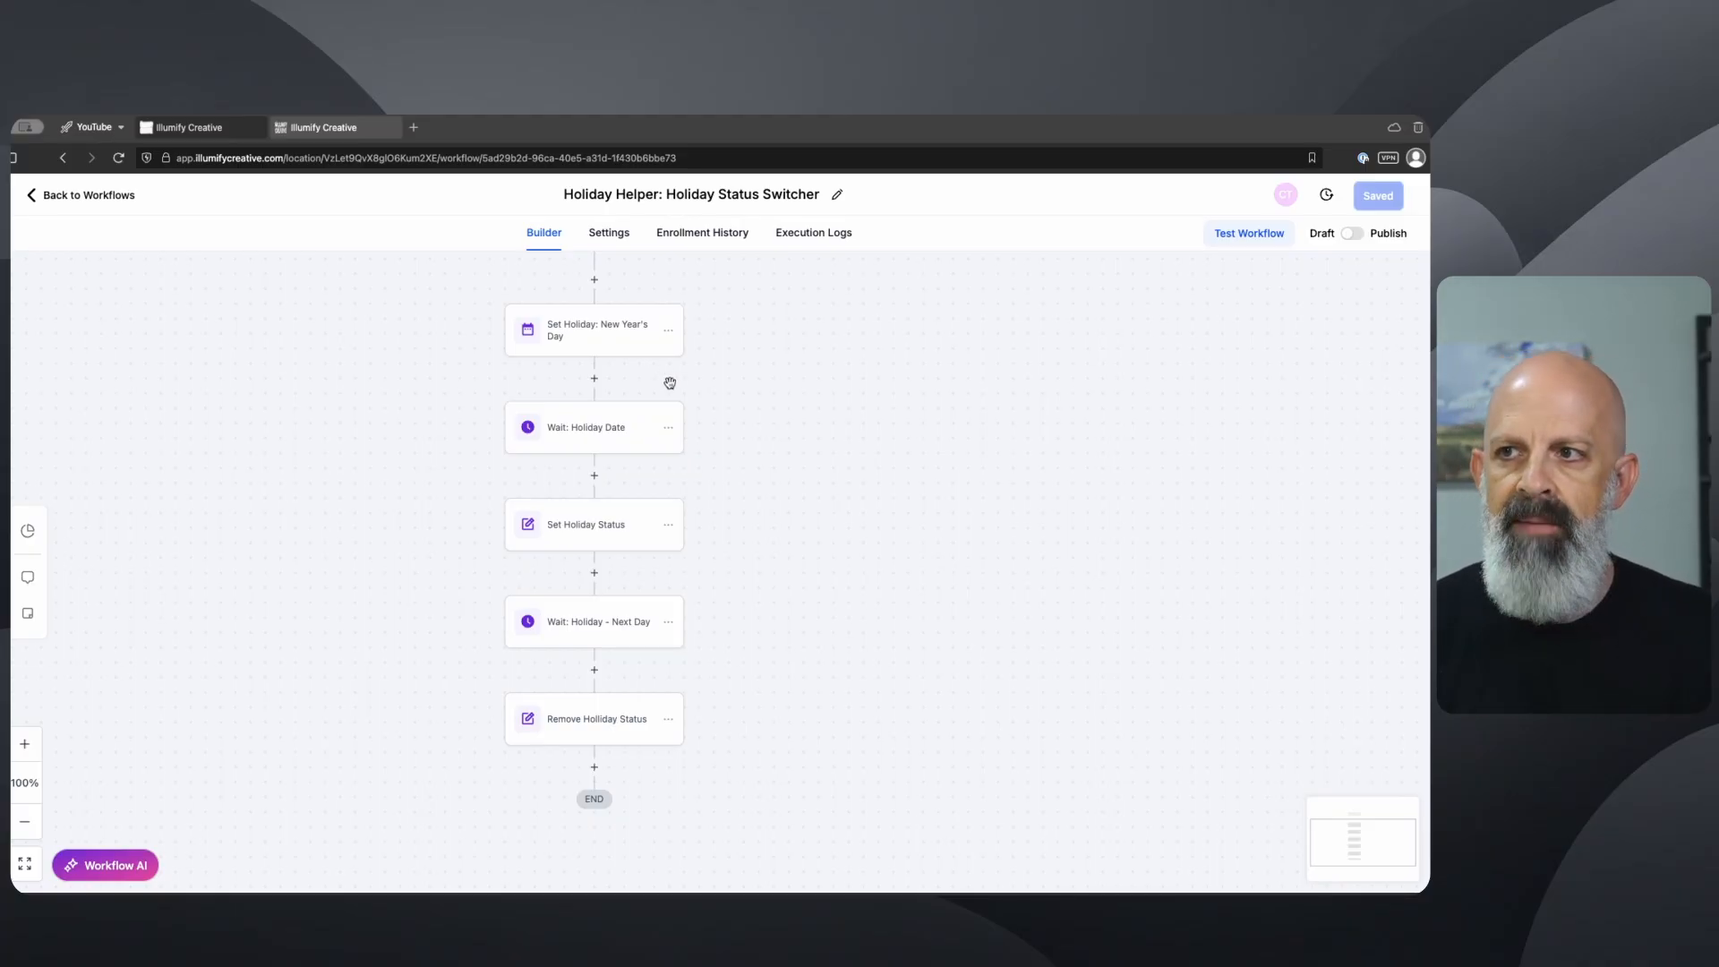
{"action": "left_click_drag", "start_coordinate": [802, 426], "coordinate": [795, 452]}
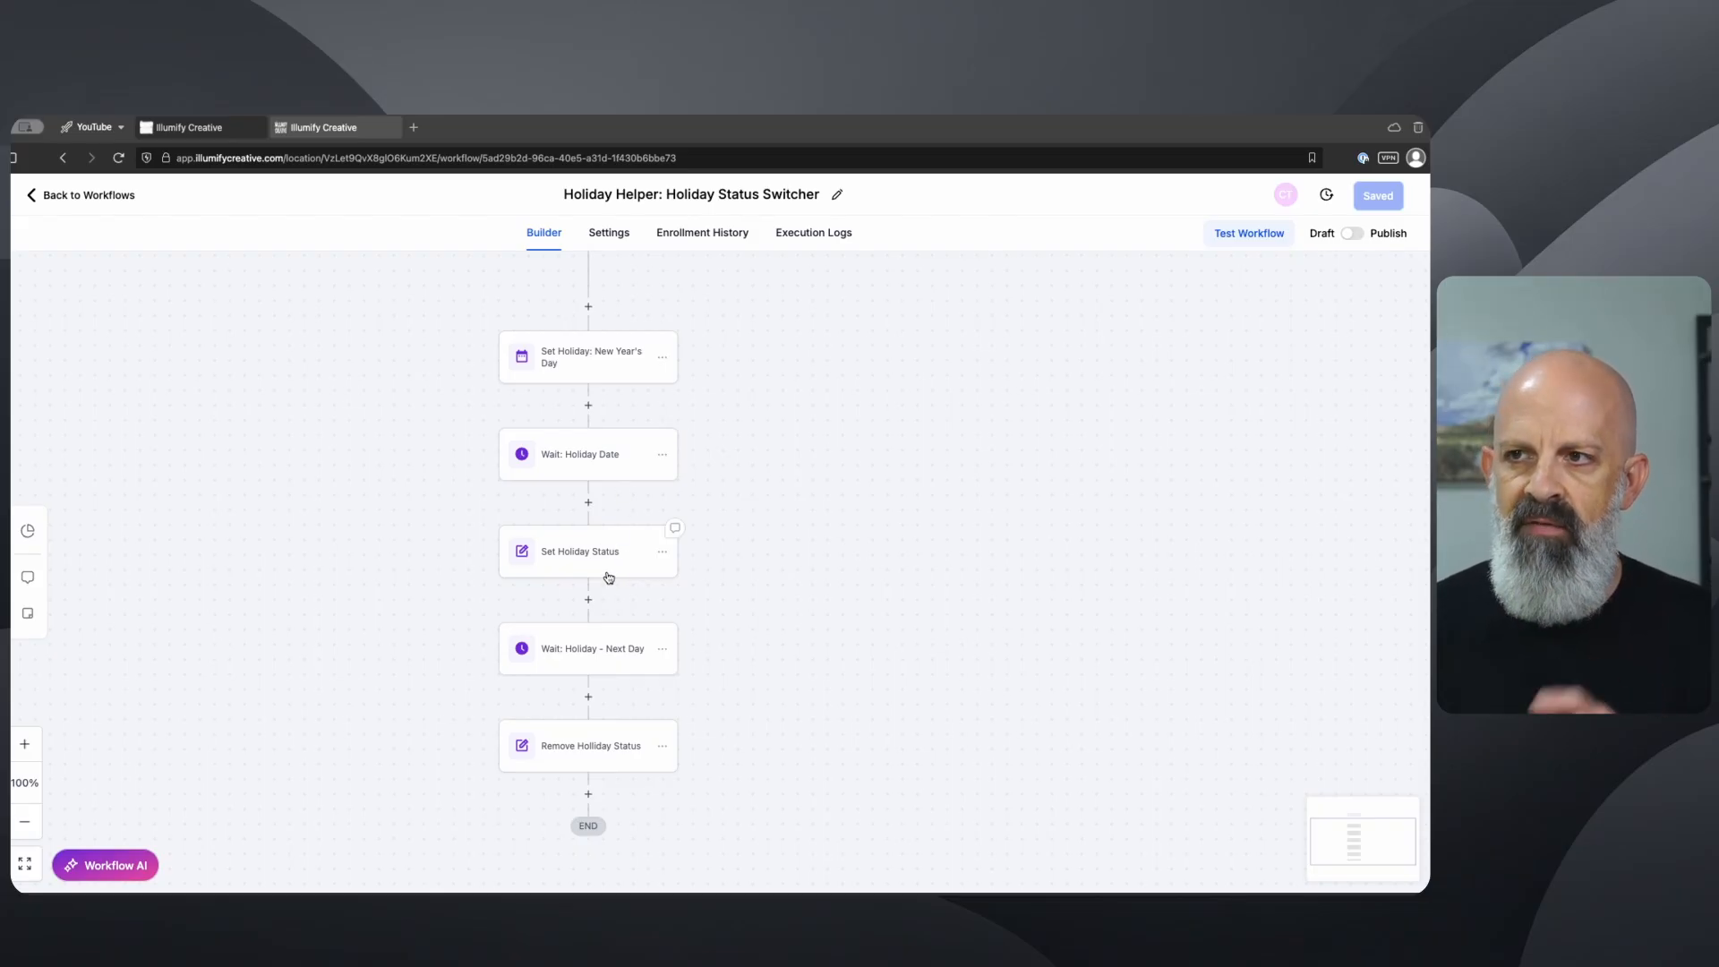
{"action": "left_click_drag", "start_coordinate": [775, 549], "coordinate": [717, 561]}
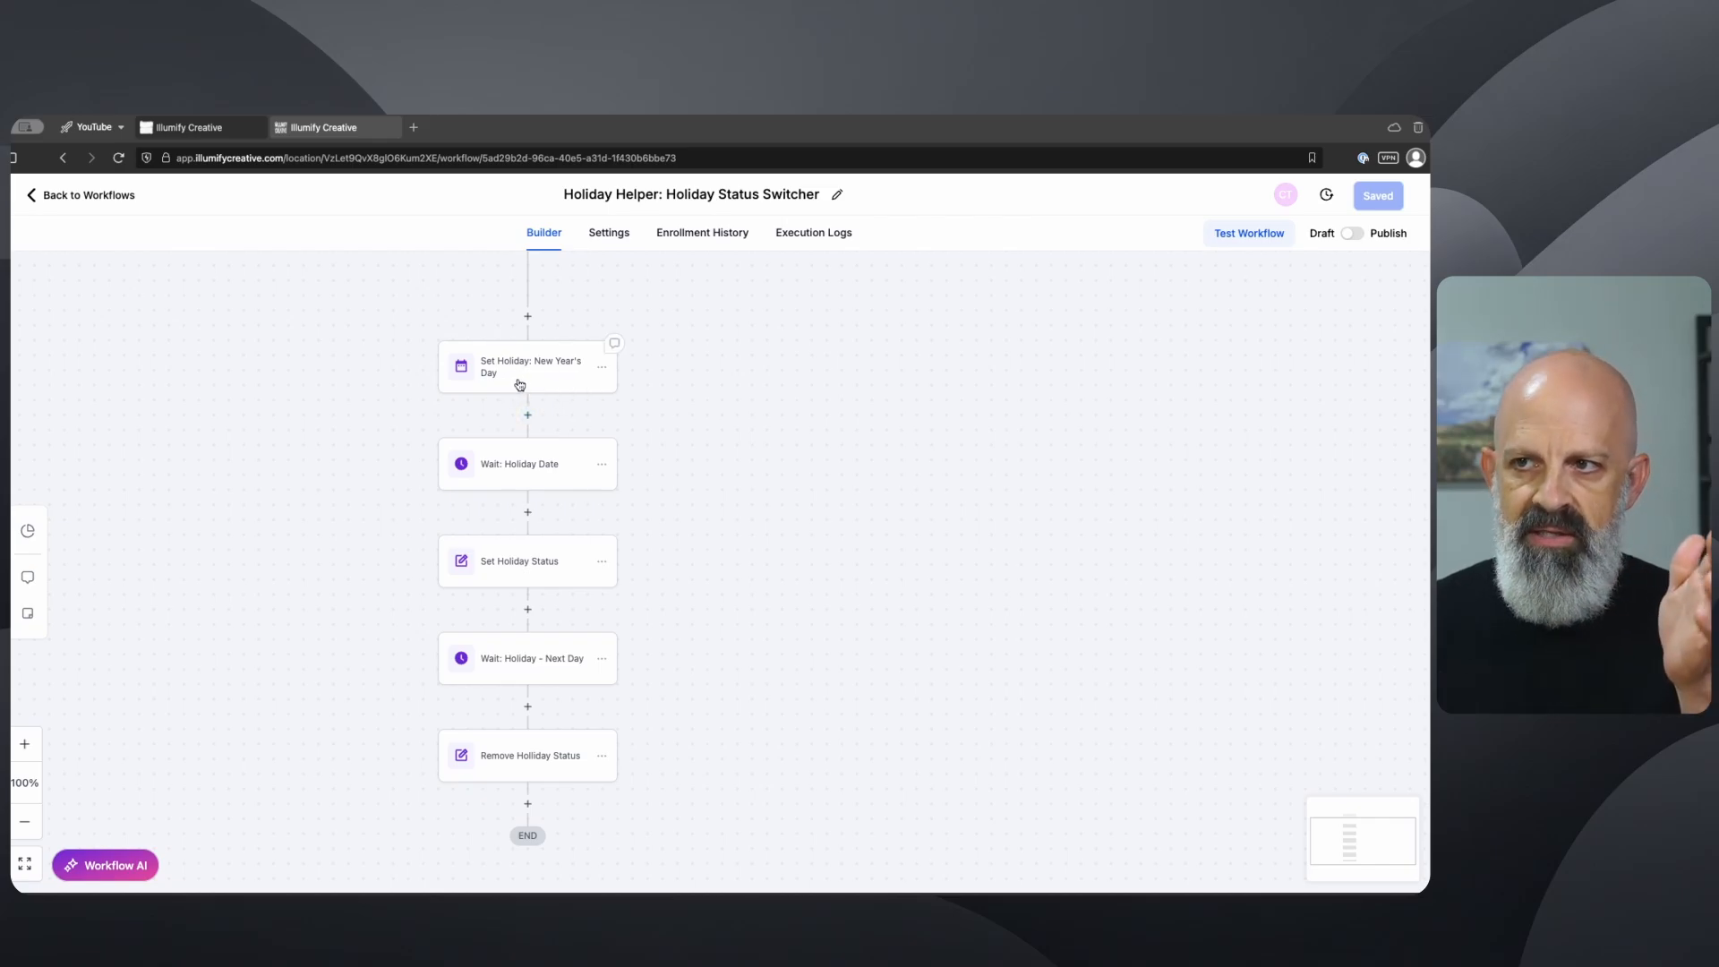
Step: Open the "Set Holiday: New Year's Day" event start date action and choose Specific Date/Time as its type
{"action": "left_click", "coordinate": [517, 384]}
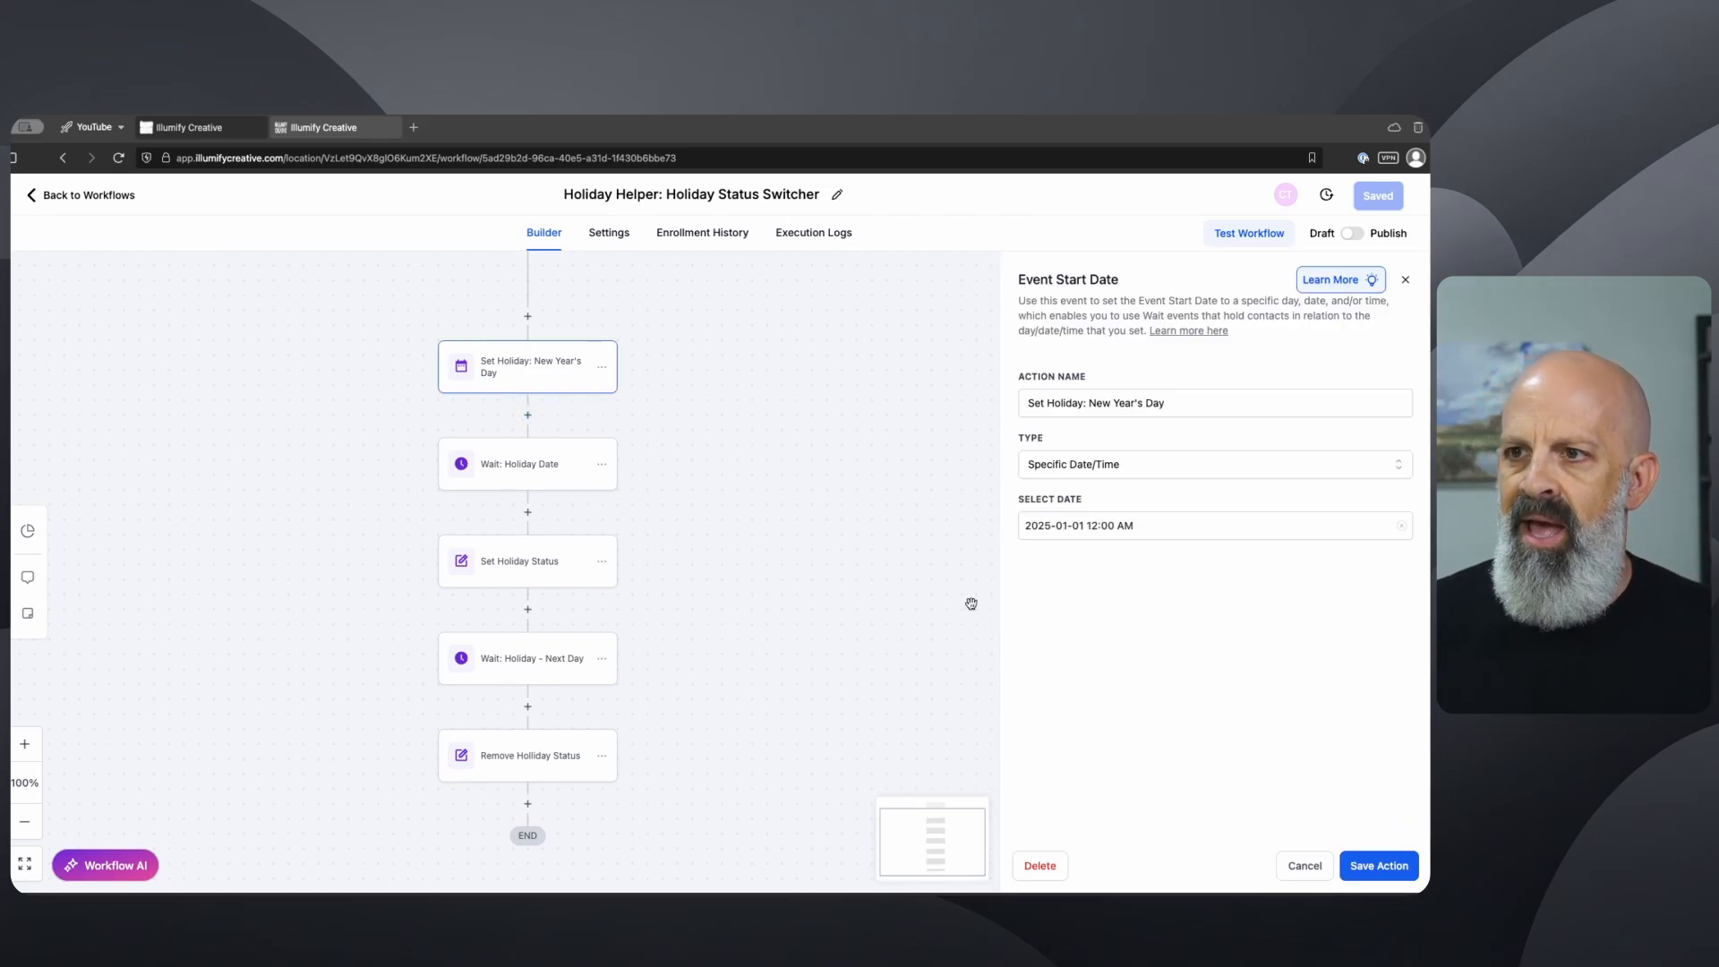
{"action": "left_click_drag", "start_coordinate": [1034, 286], "coordinate": [1096, 278]}
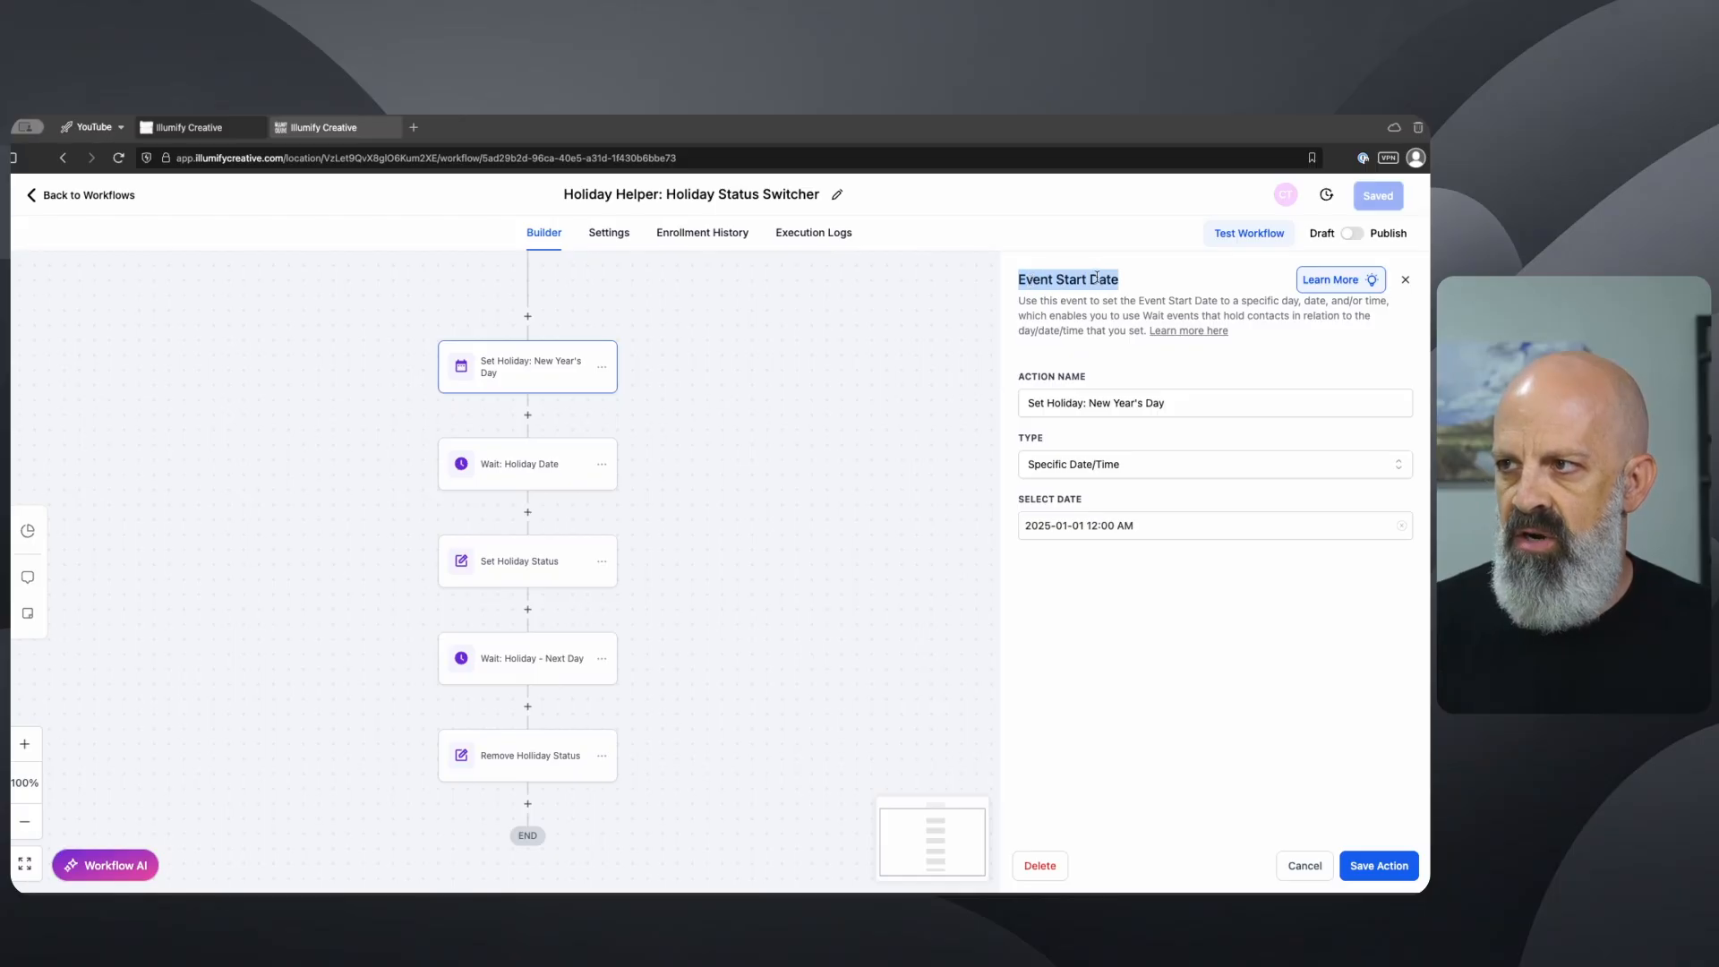
{"action": "left_click", "coordinate": [1107, 665]}
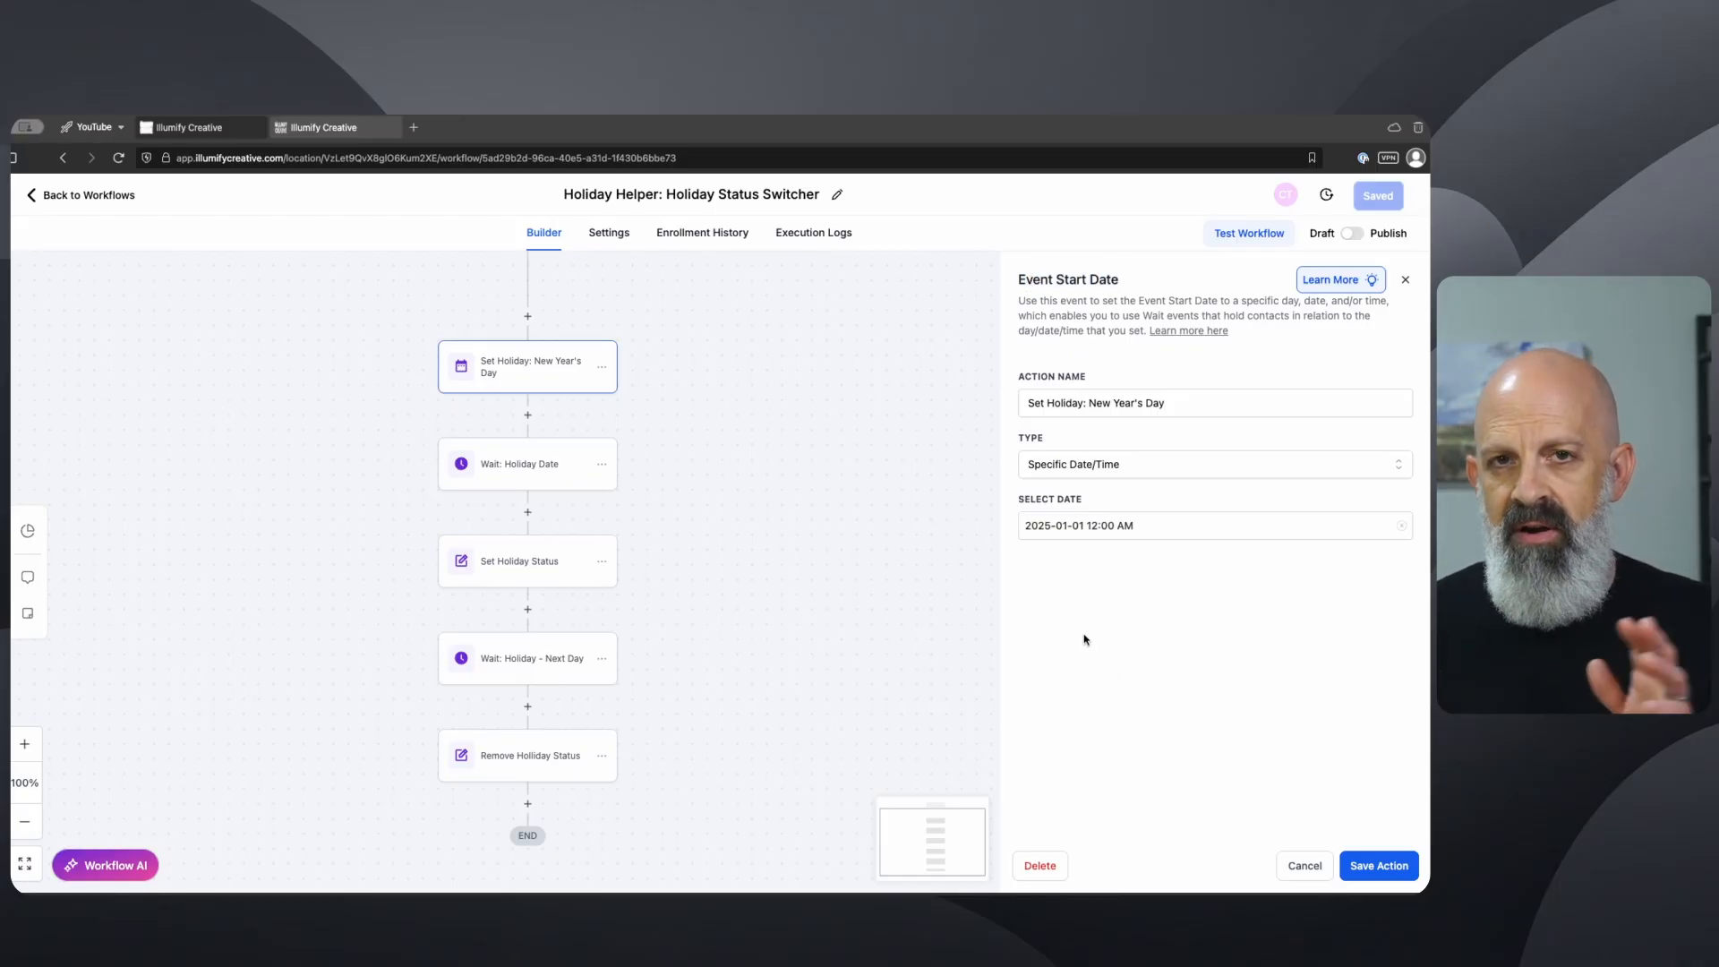
{"action": "left_click", "coordinate": [1109, 465]}
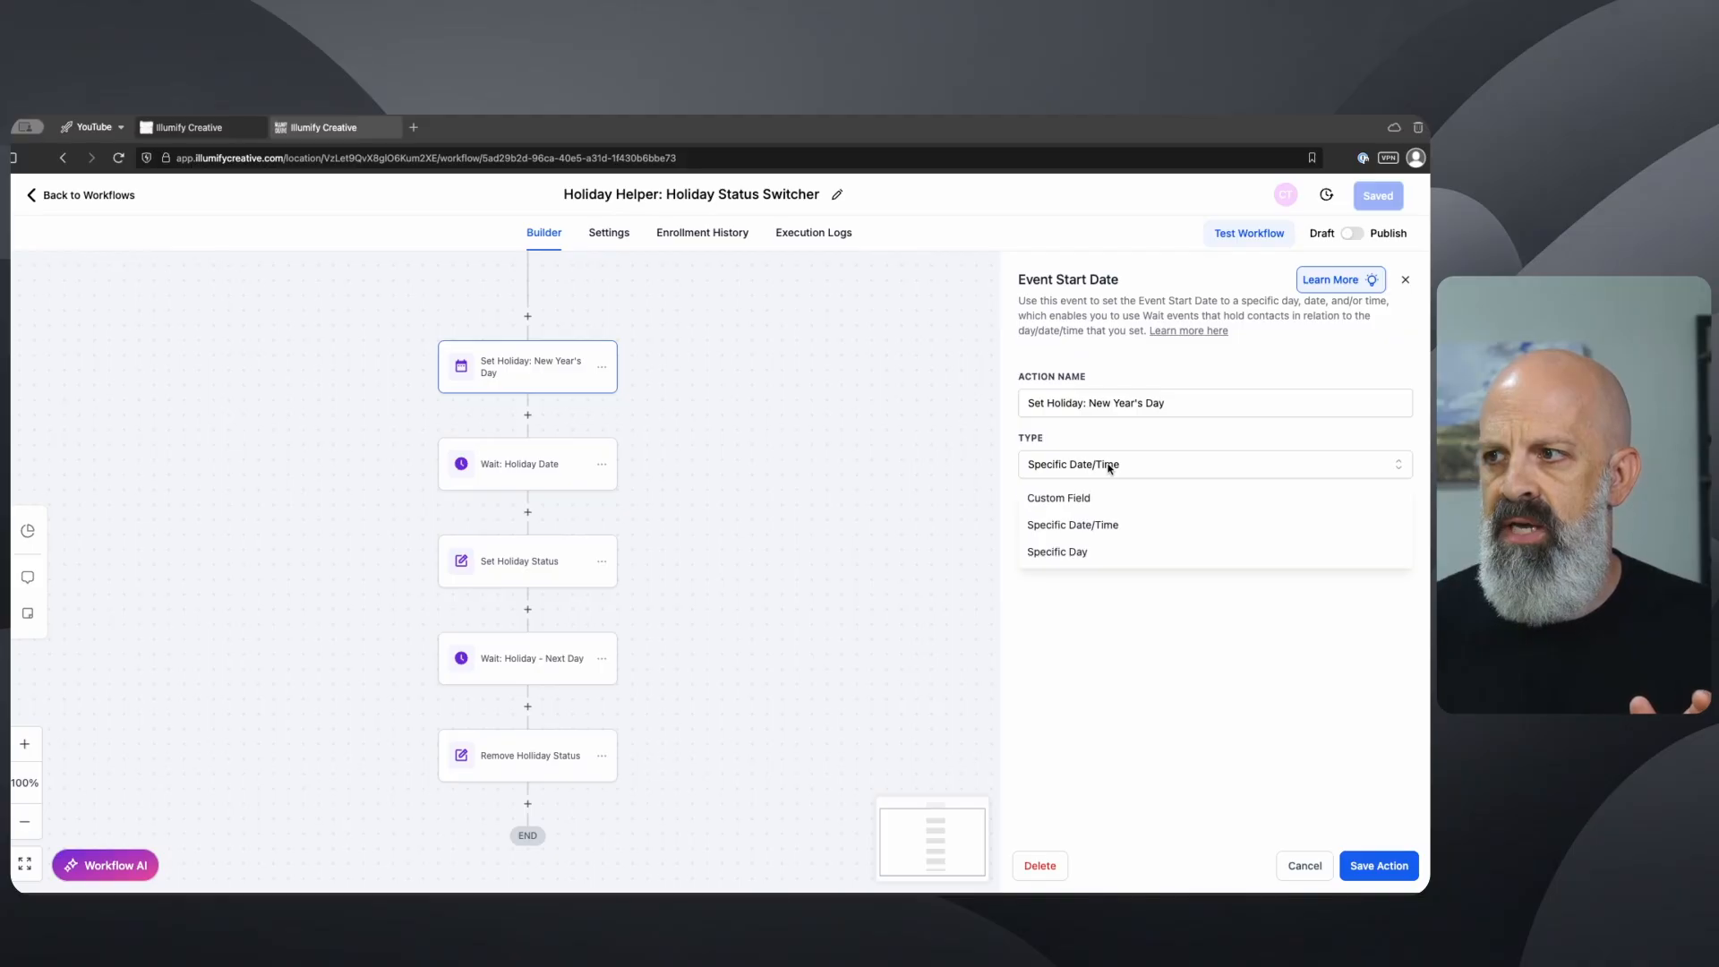
{"action": "left_click", "coordinate": [1109, 526]}
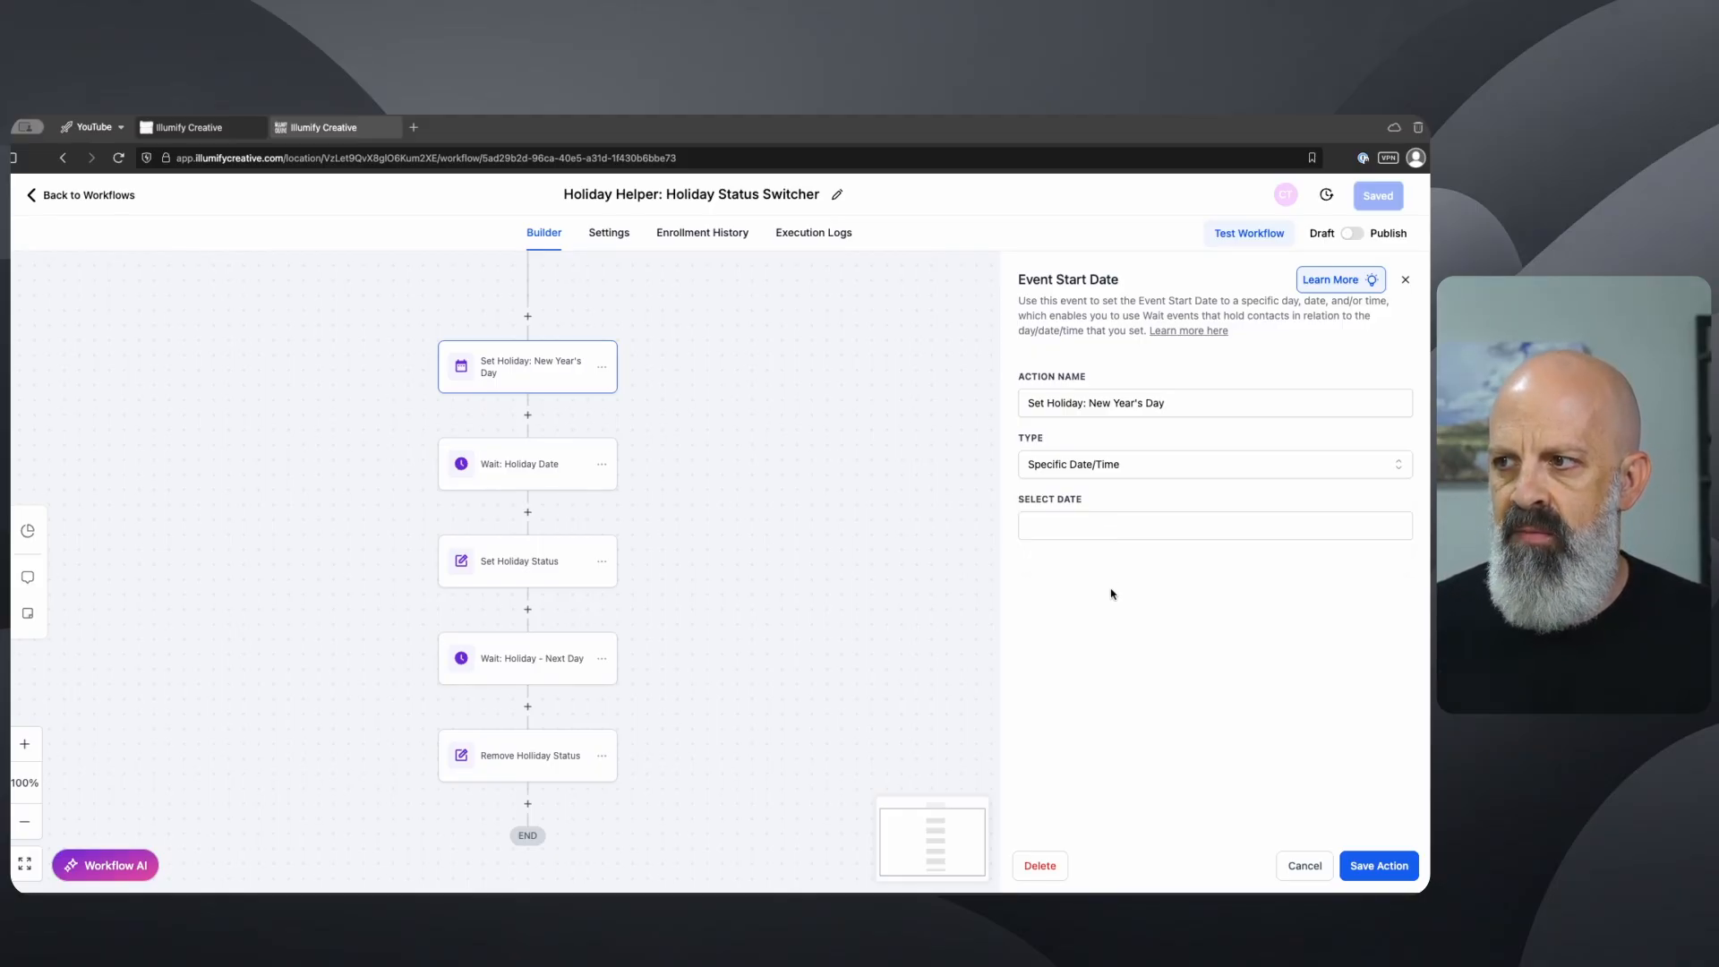
Step: Set the "Set Holiday: New Year's Day" event start date to January 1, 2025 at 12:00 AM and save the action
{"action": "left_click", "coordinate": [1063, 518]}
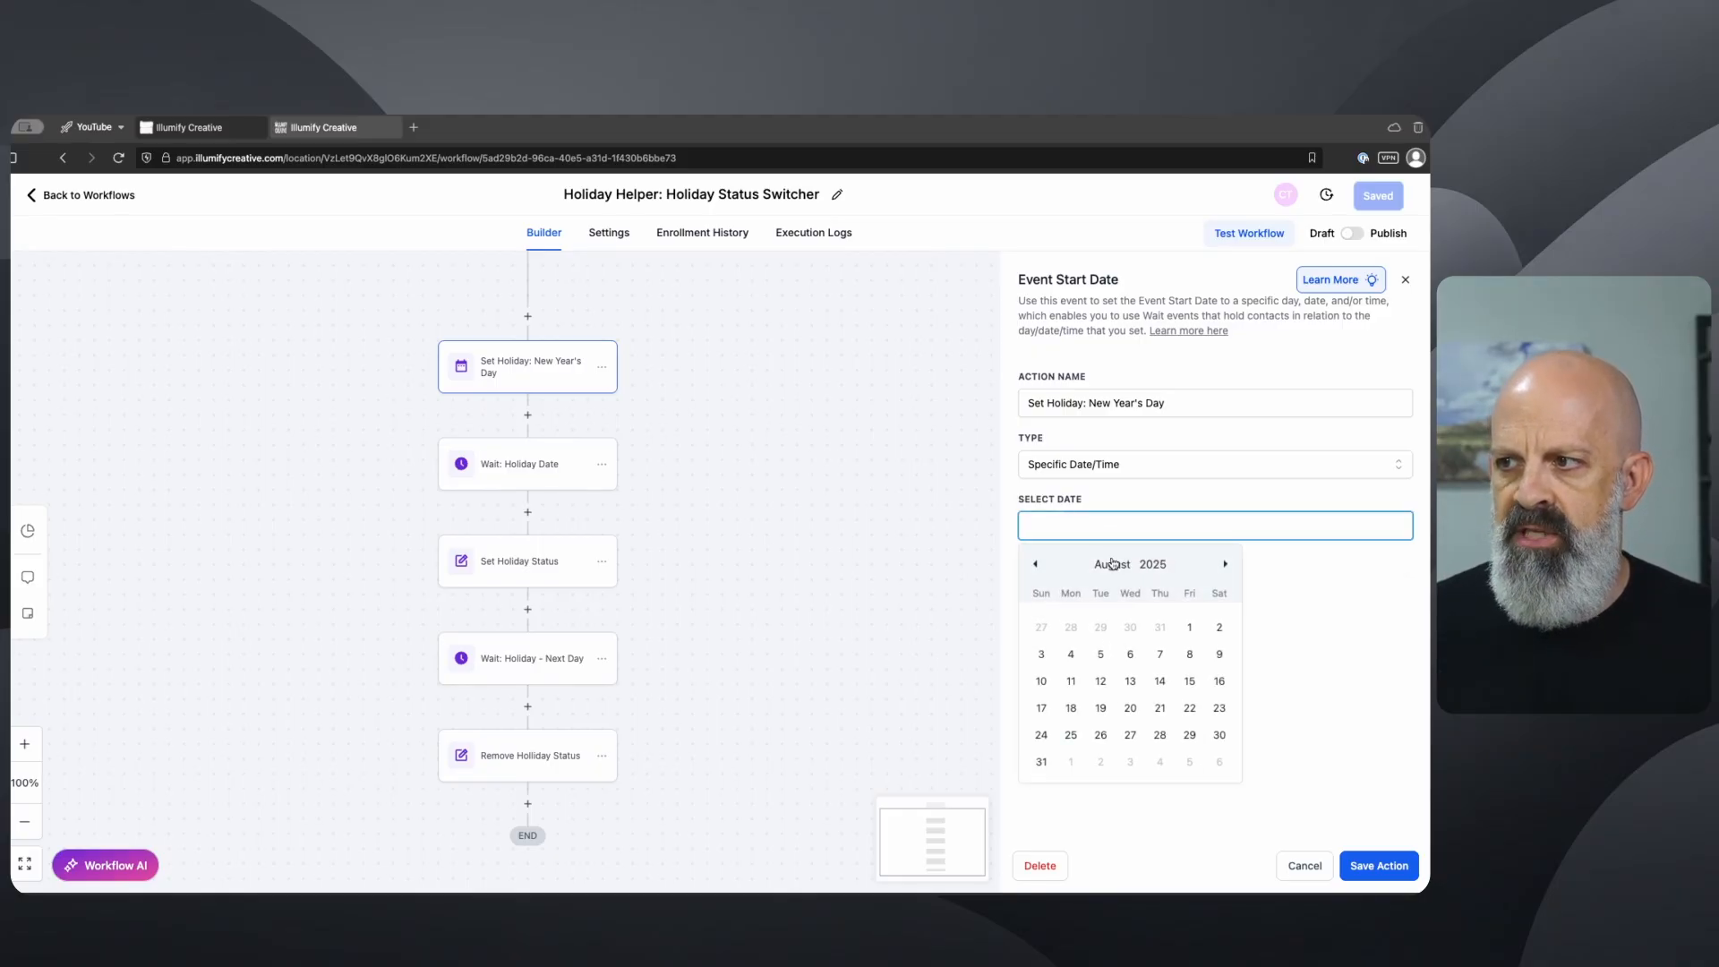
{"action": "left_click", "coordinate": [1036, 565]}
{"action": "left_click", "coordinate": [1035, 564]}
{"action": "left_click", "coordinate": [1035, 565]}
{"action": "left_click", "coordinate": [1036, 565]}
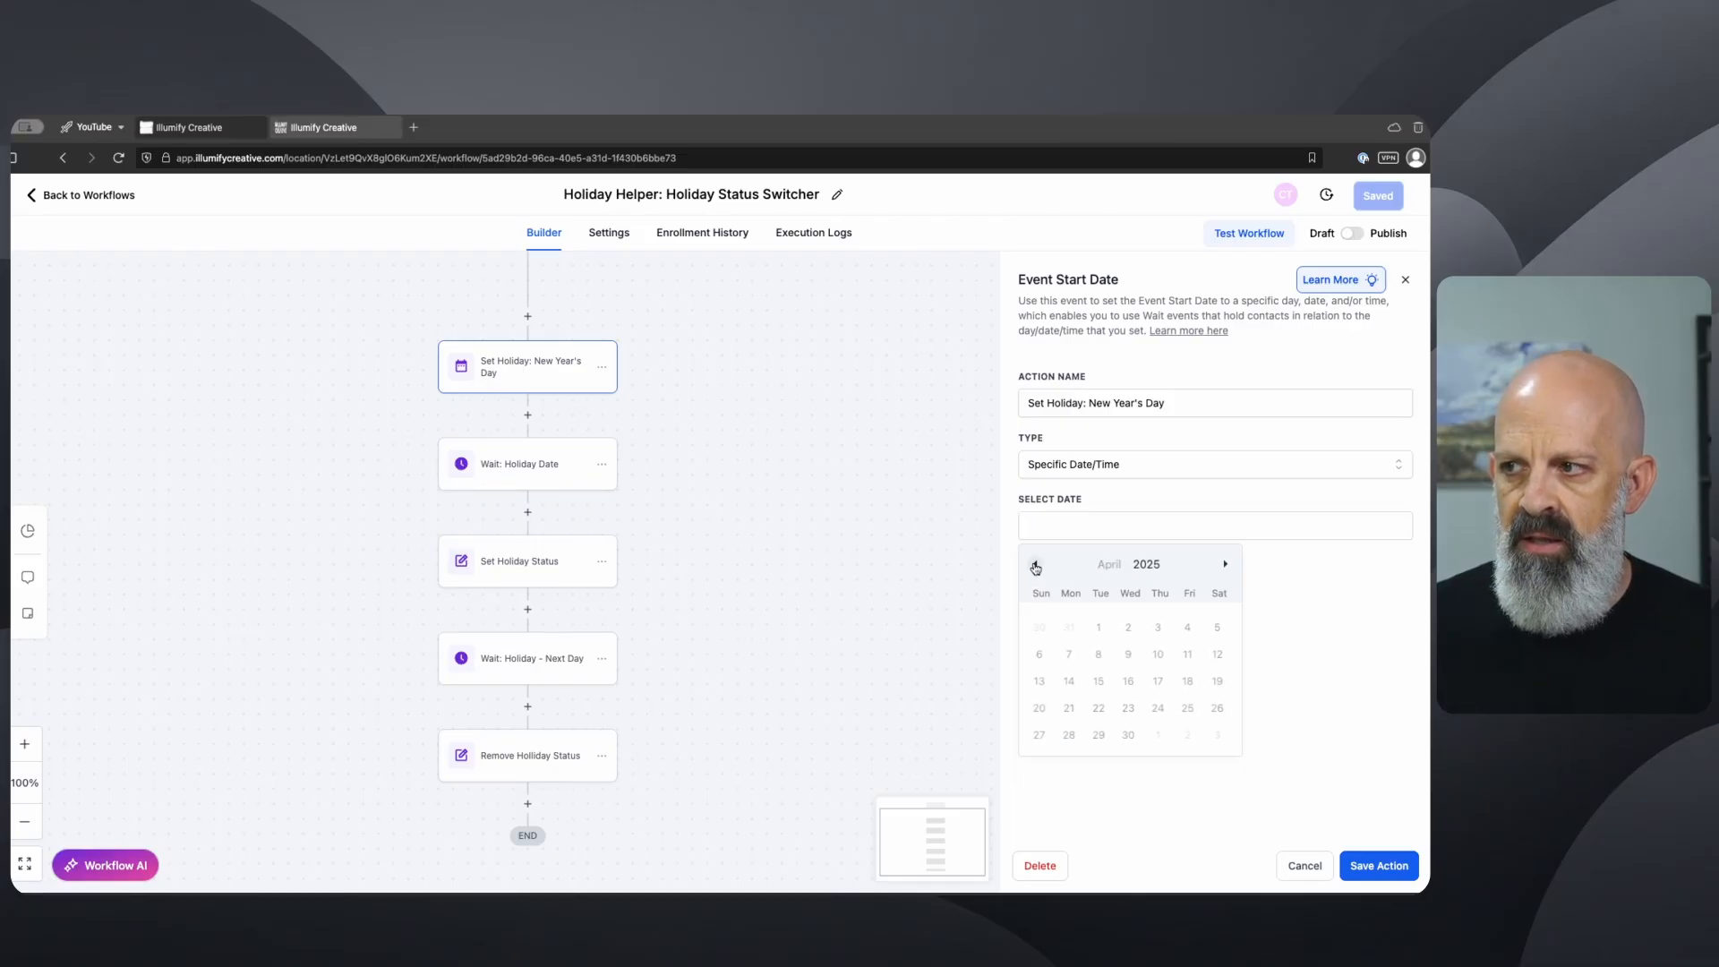
{"action": "left_click", "coordinate": [1036, 565]}
{"action": "left_click", "coordinate": [1036, 565]}
{"action": "left_click", "coordinate": [1036, 564]}
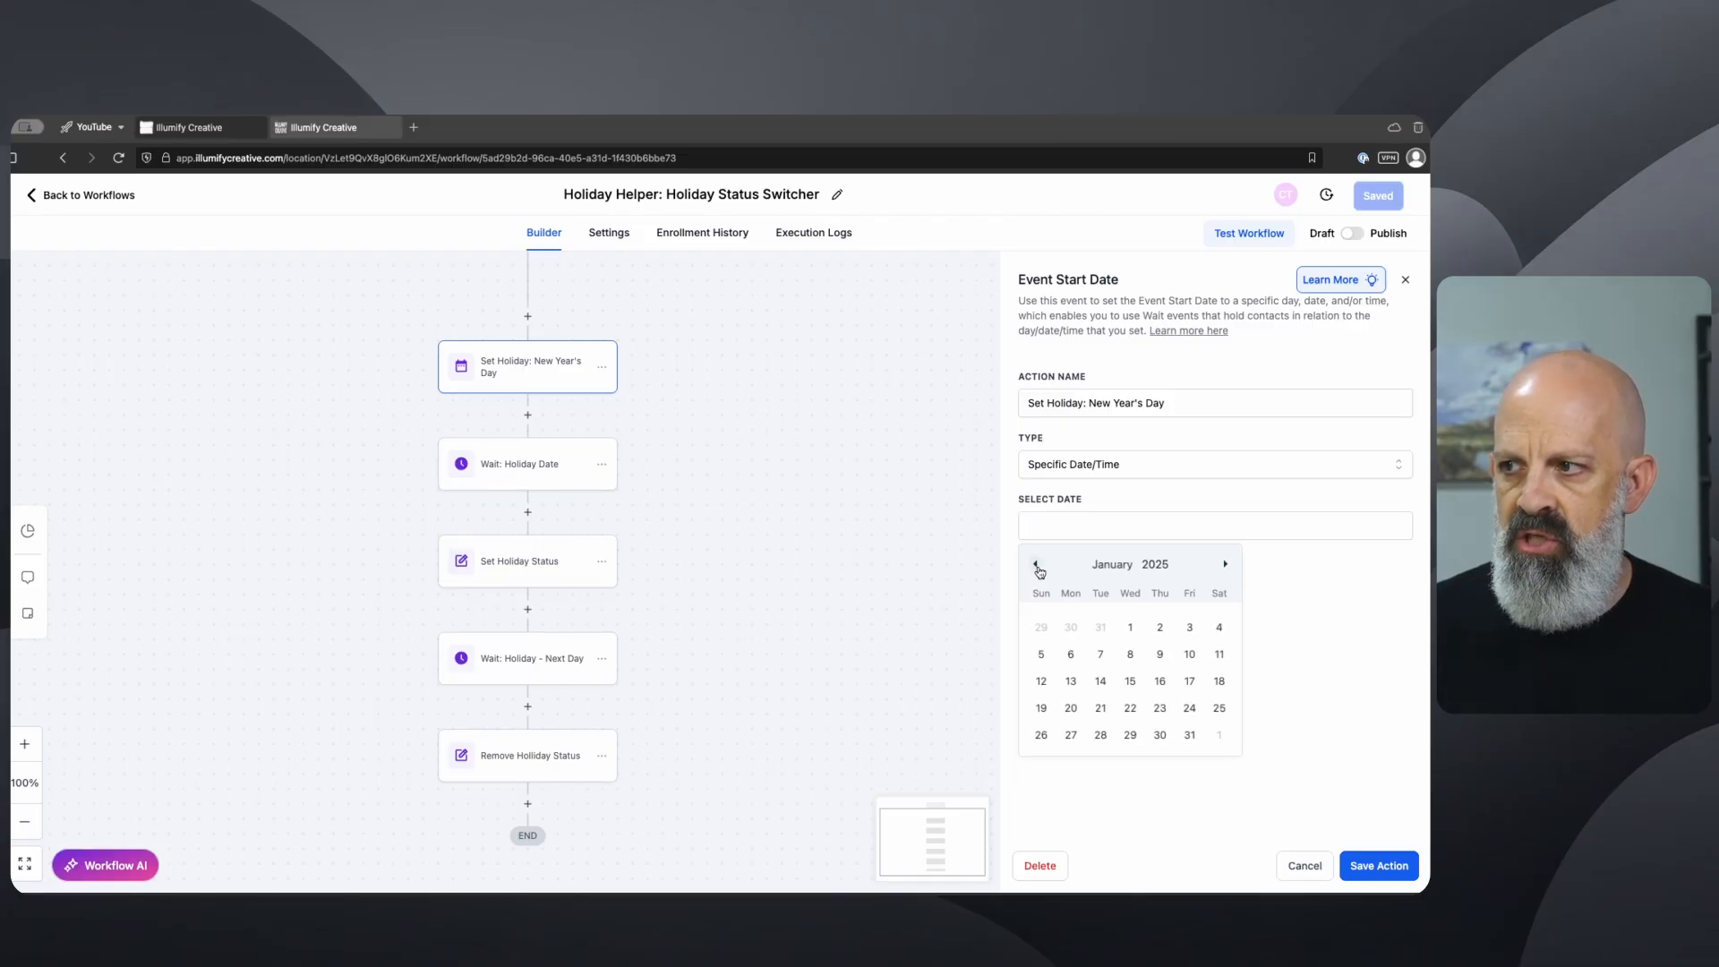
{"action": "left_click", "coordinate": [1130, 626]}
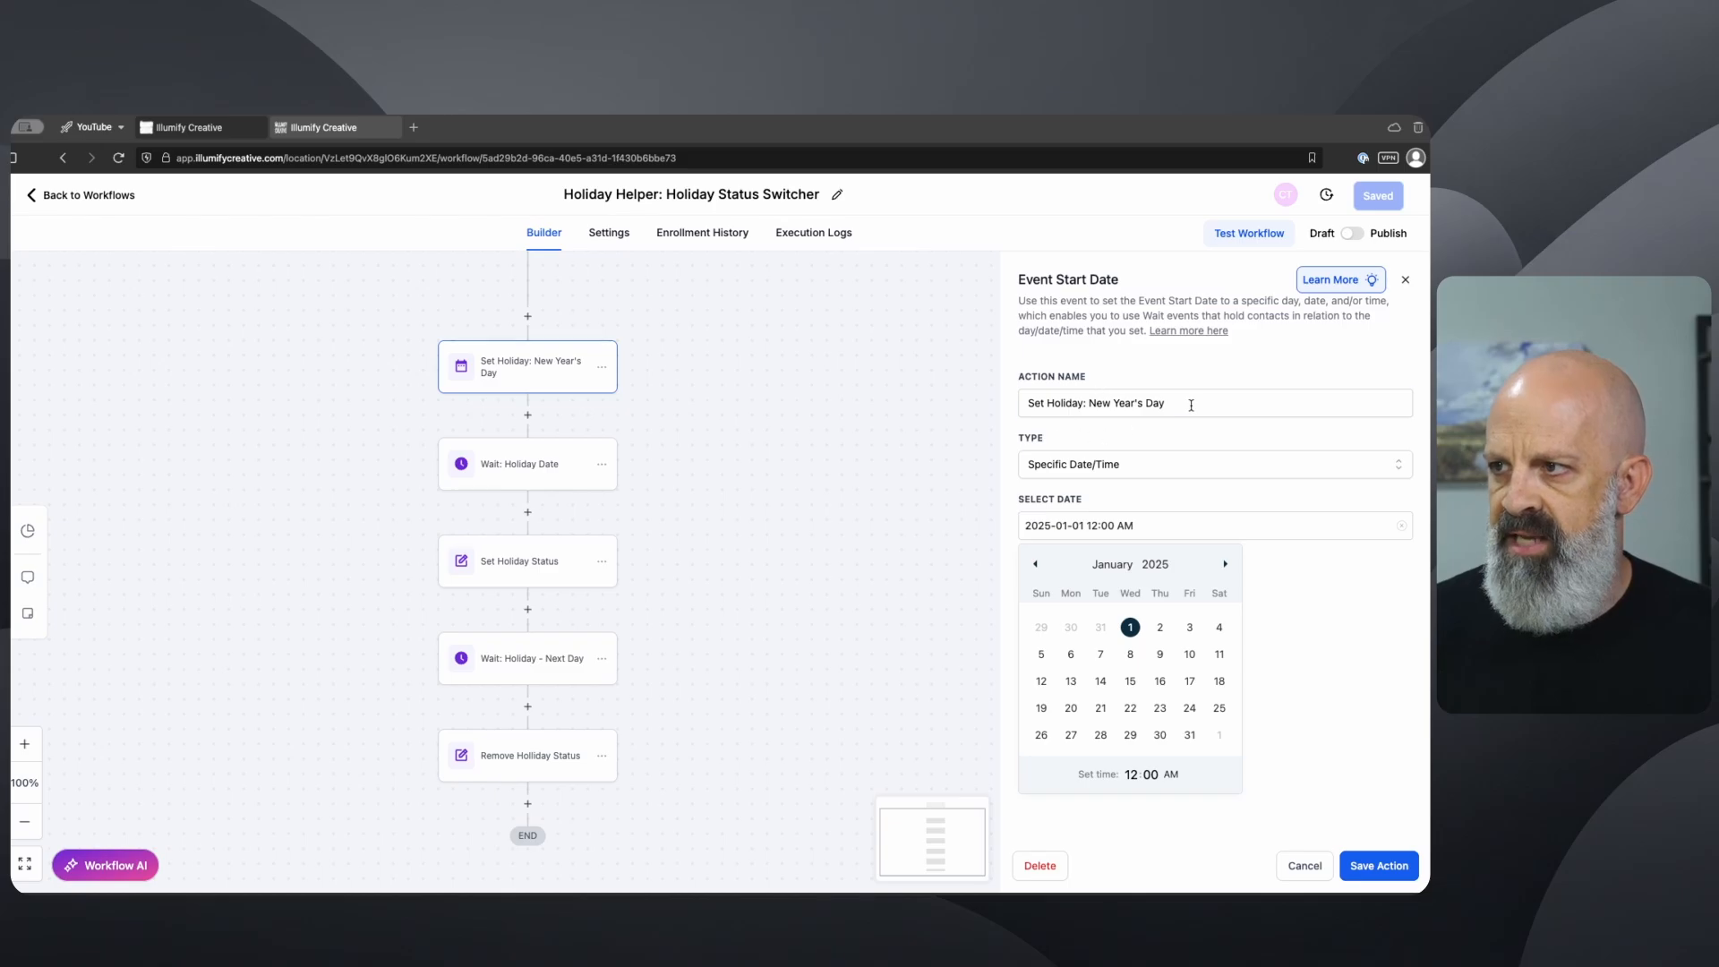
{"action": "left_click_drag", "start_coordinate": [1191, 405], "coordinate": [1094, 405]}
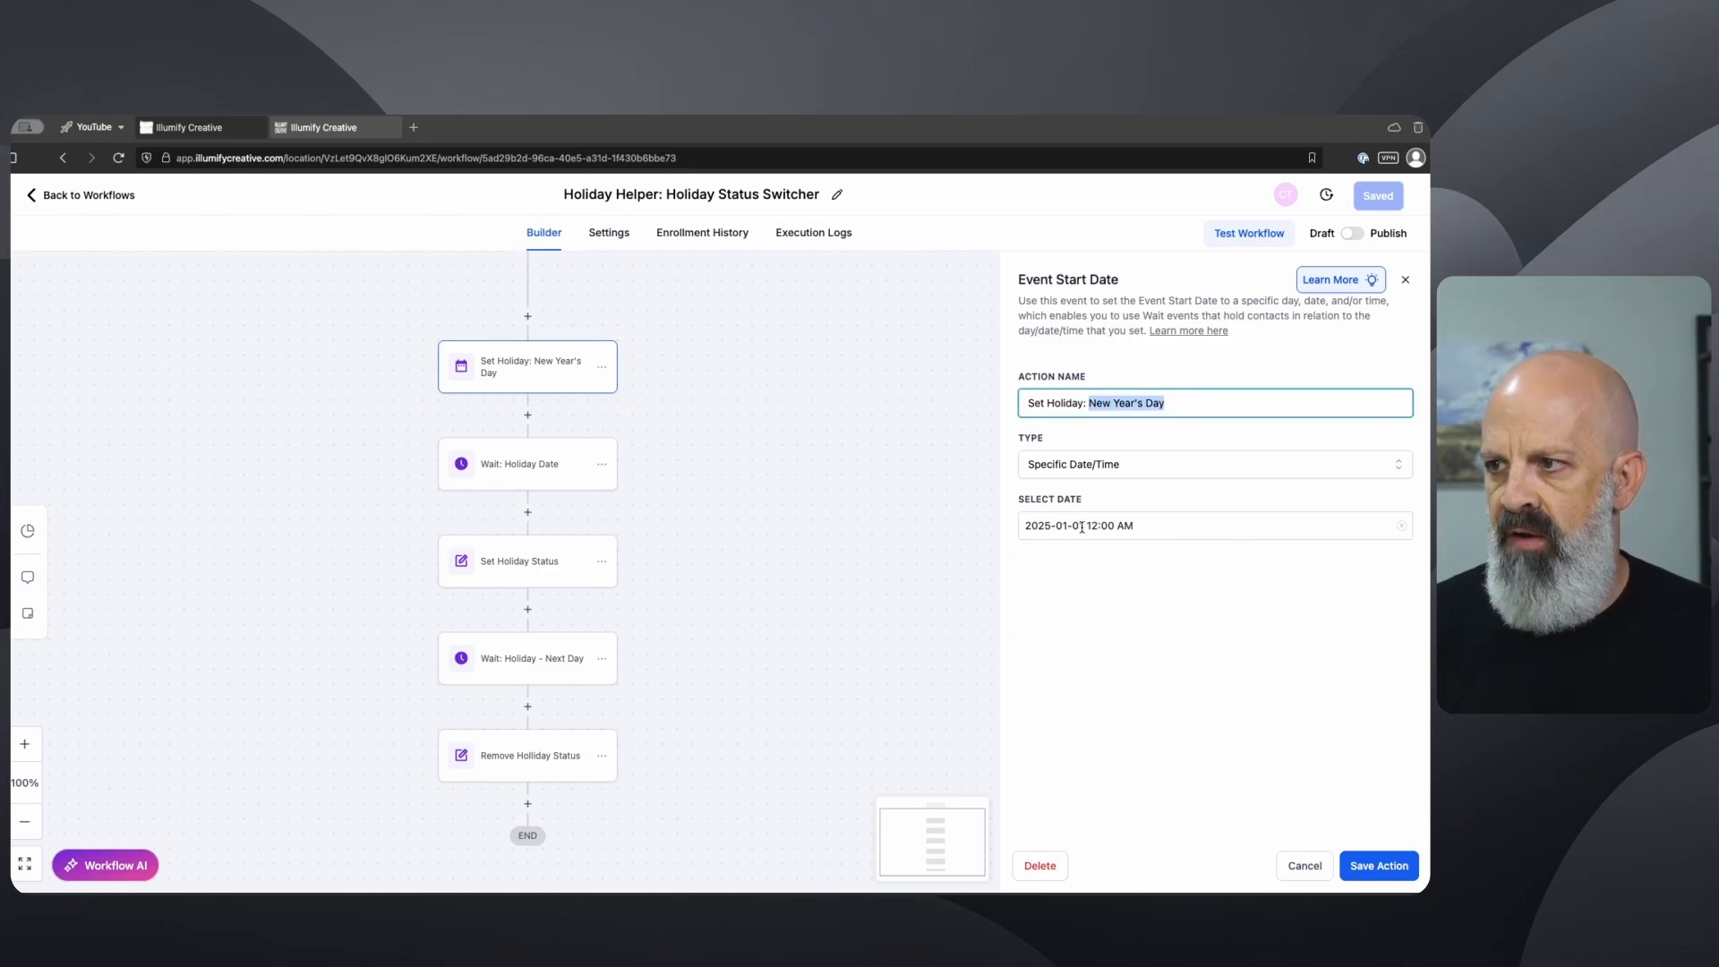
{"action": "left_click", "coordinate": [1380, 864]}
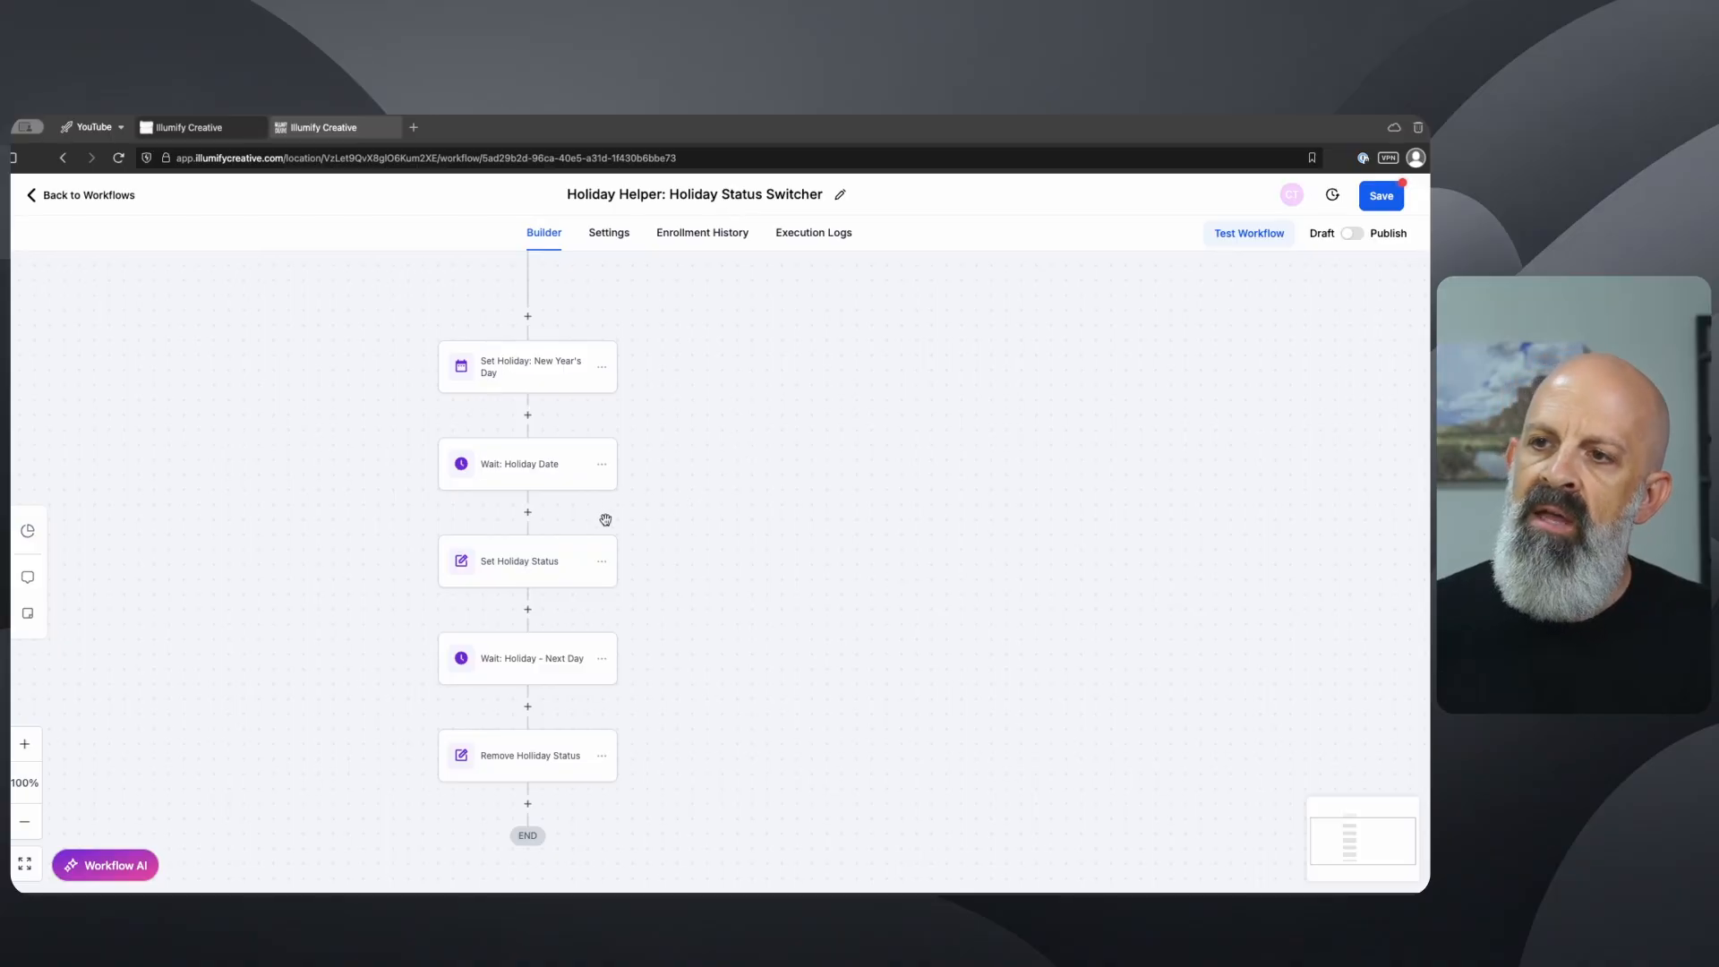
Step: Review the "Wait: Holiday Date" action's wait type and timing, comparing it with the New Year's Day event start date action
{"action": "left_click", "coordinate": [543, 467]}
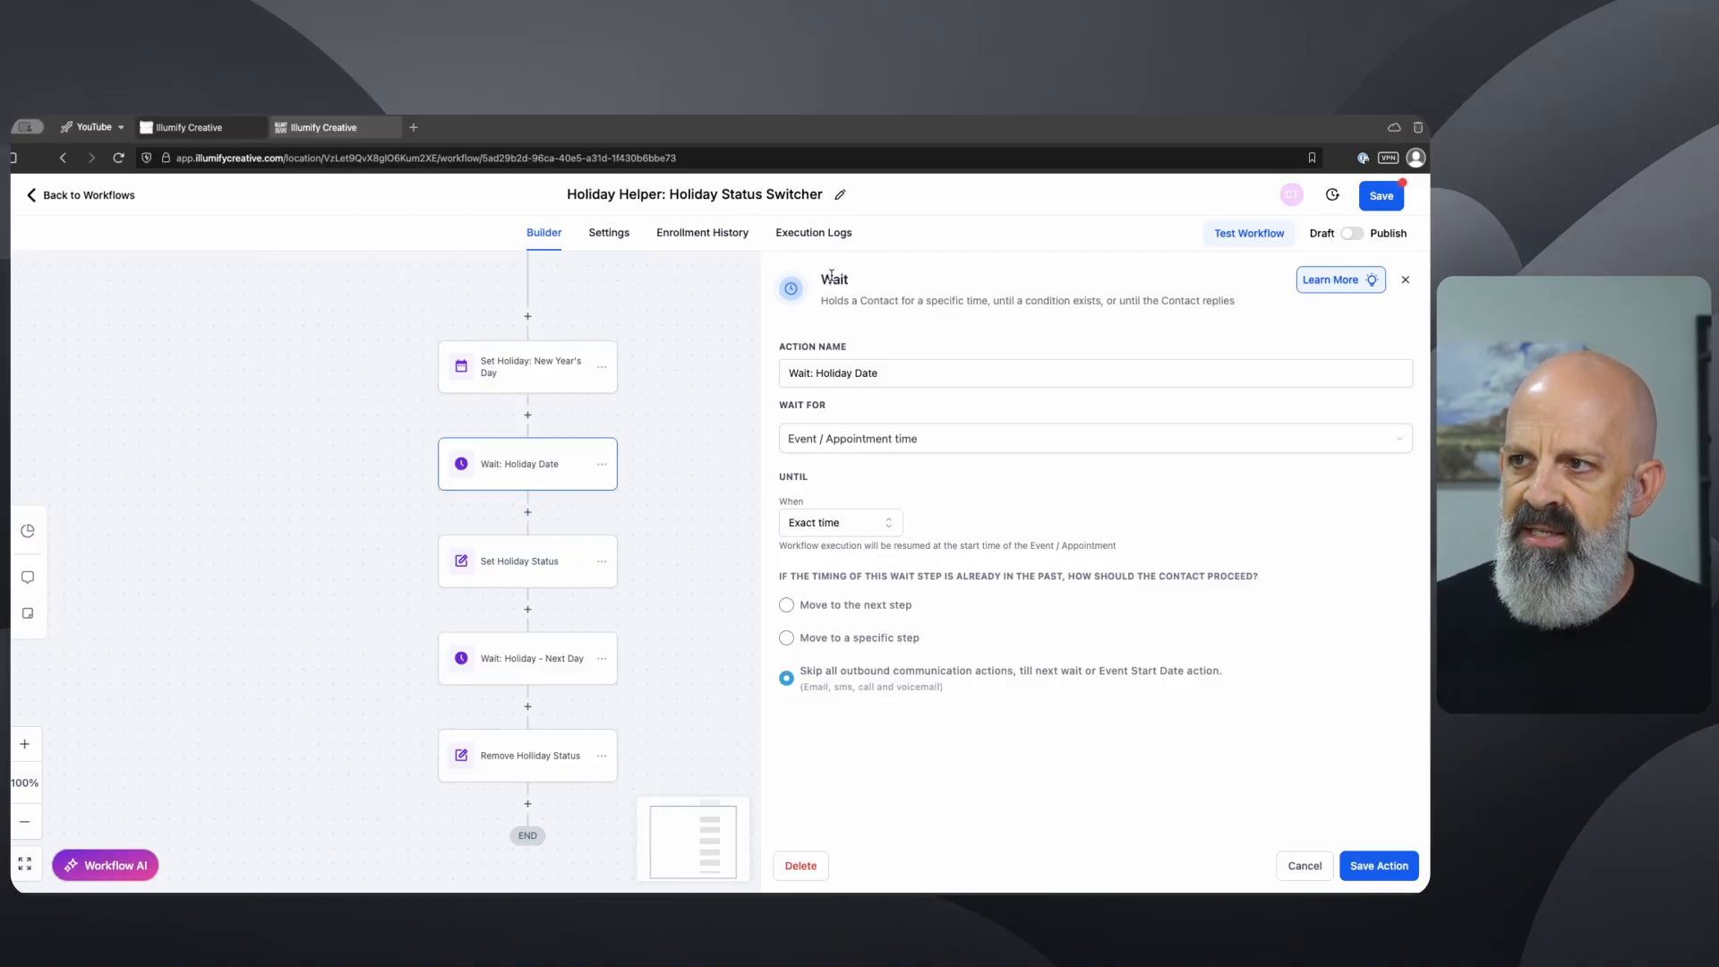
{"action": "left_click", "coordinate": [864, 439]}
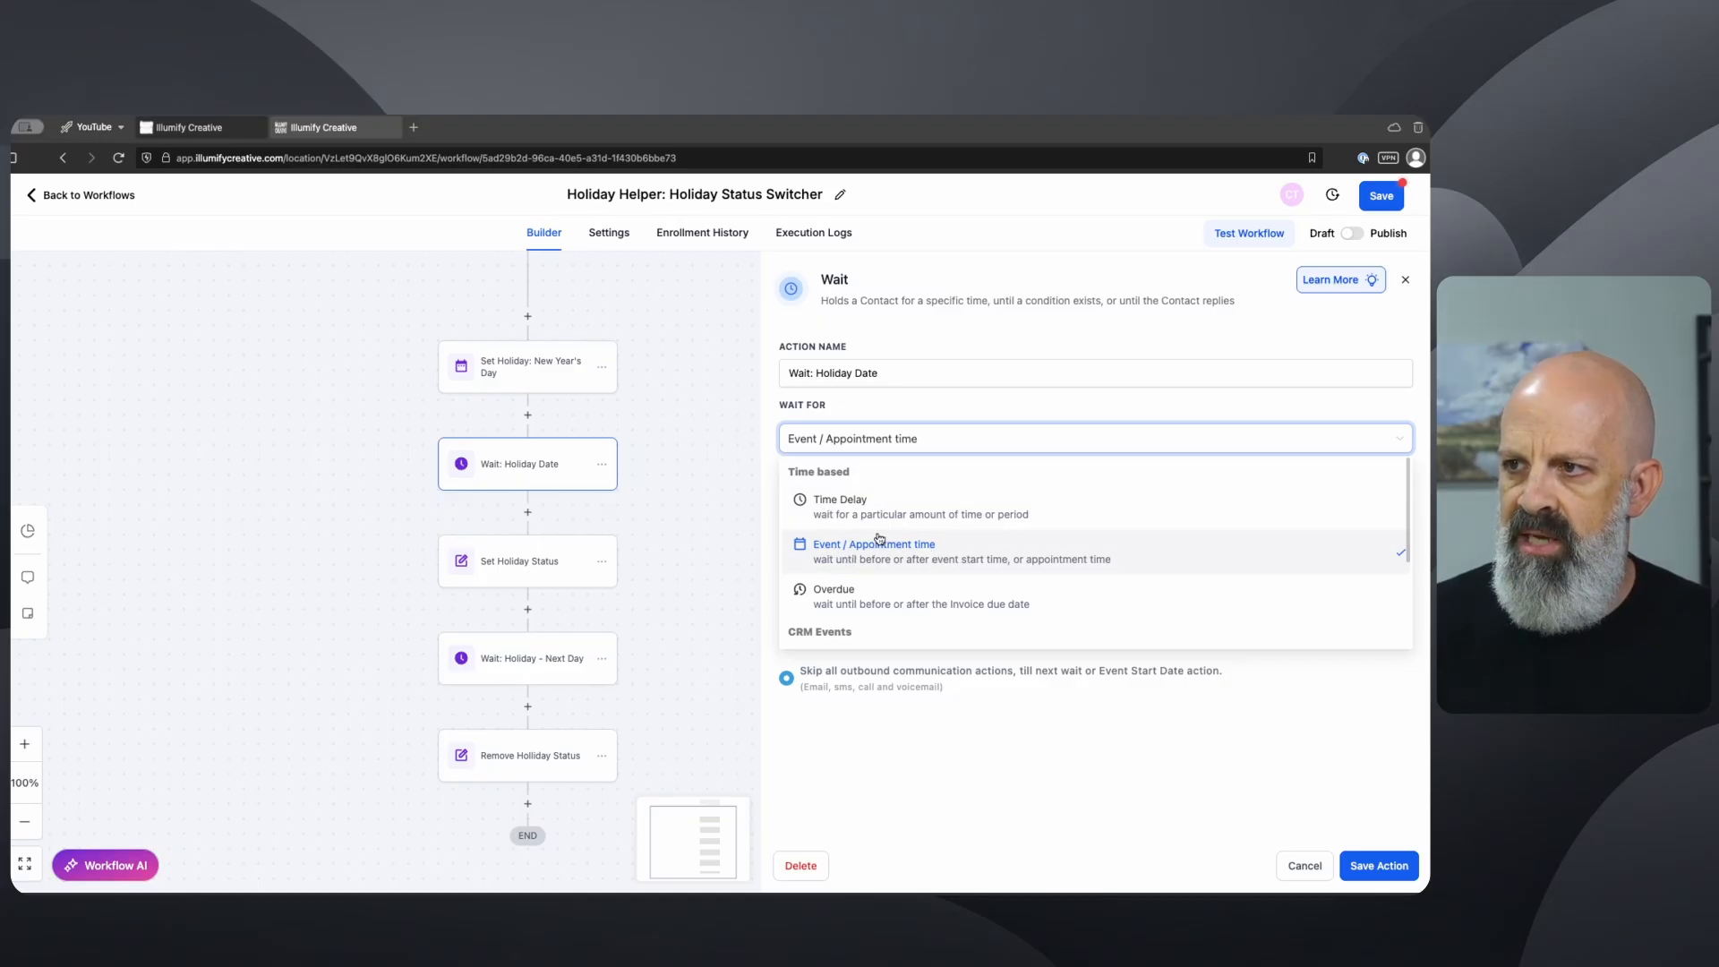
{"action": "left_click", "coordinate": [884, 422]}
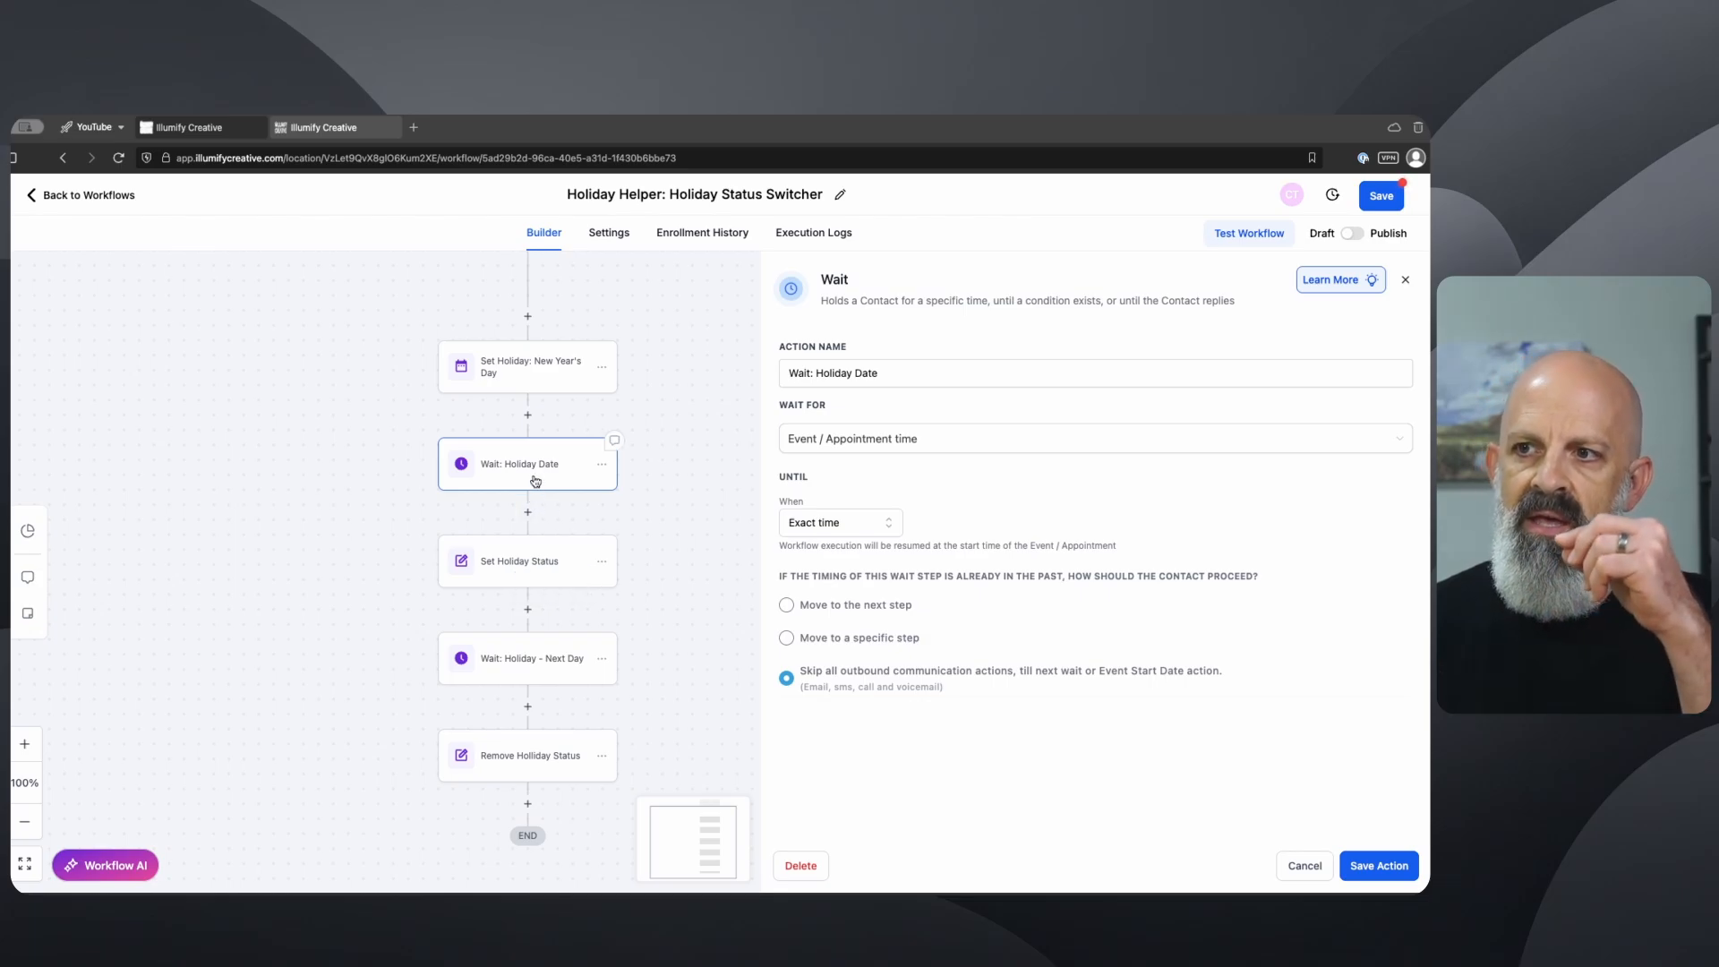
{"action": "left_click", "coordinate": [540, 376]}
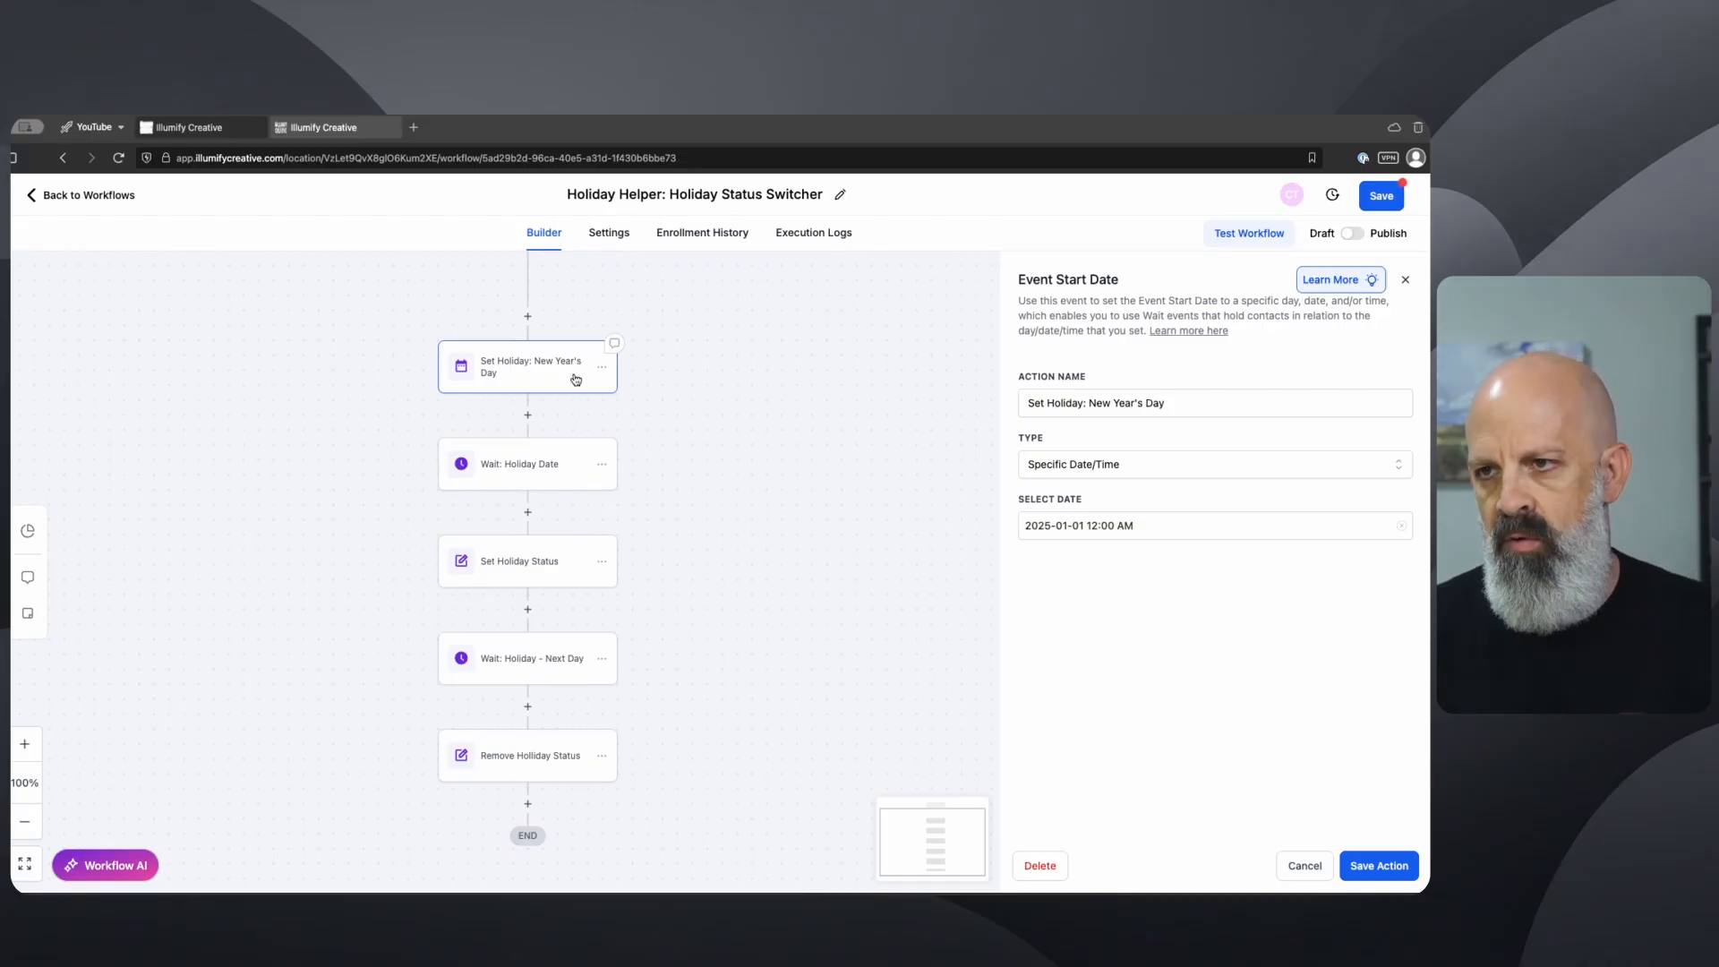
{"action": "left_click", "coordinate": [562, 473]}
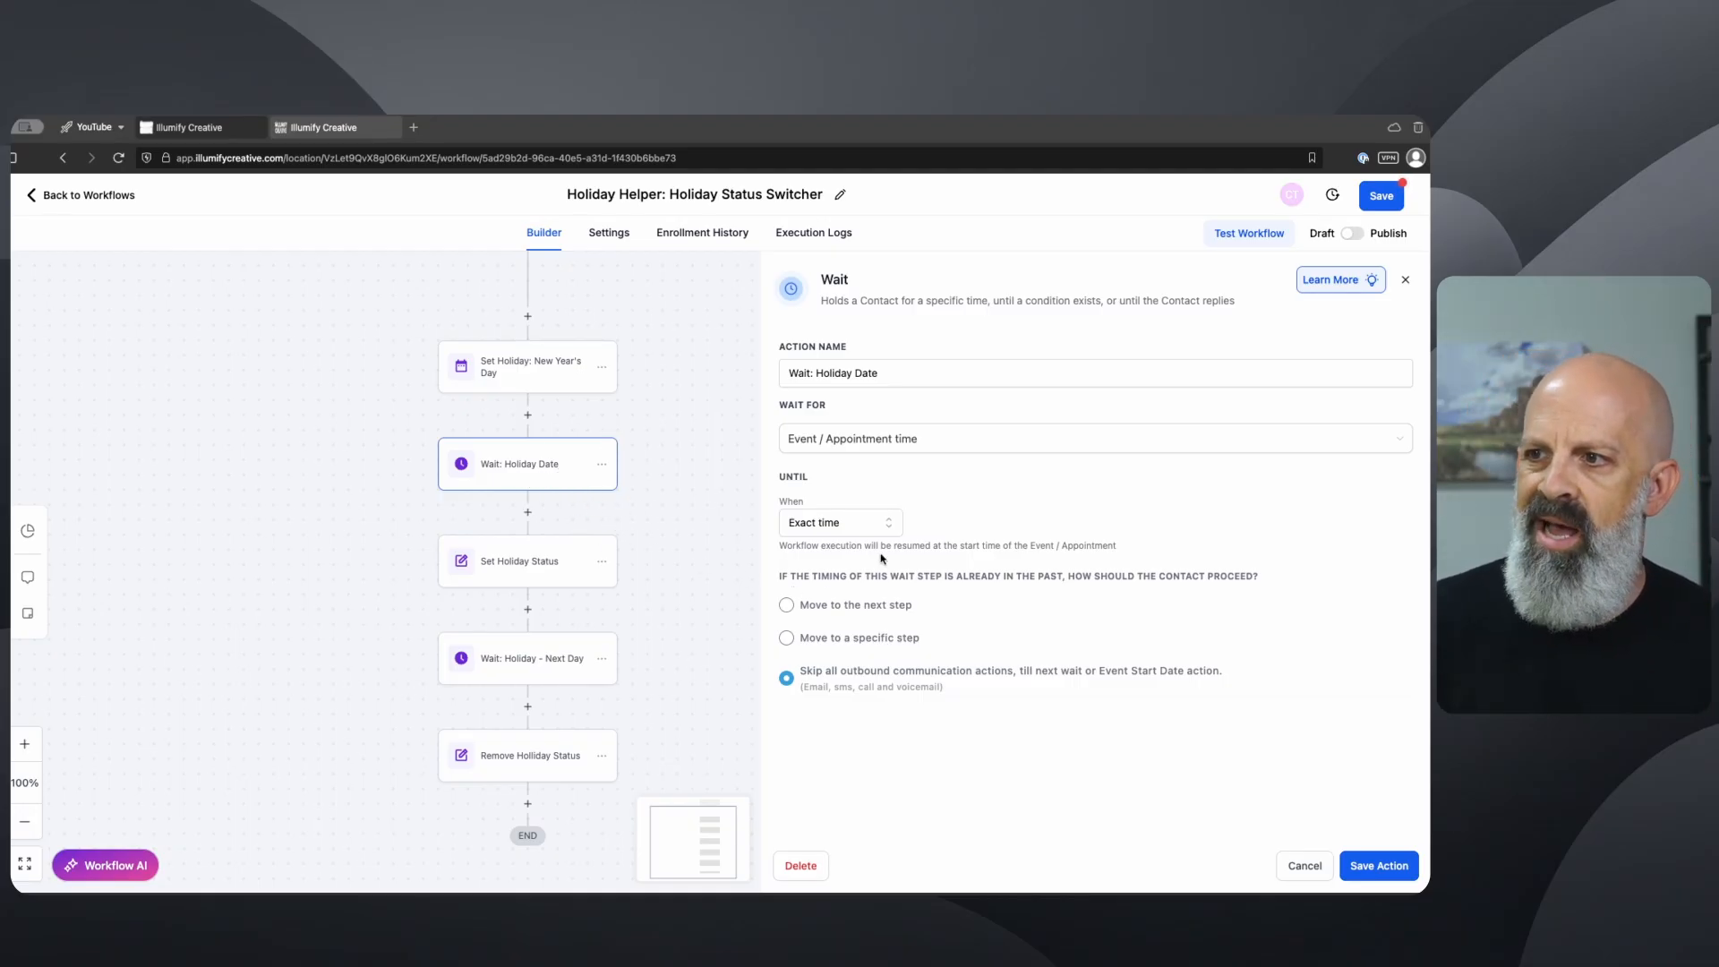
{"action": "triple_click", "coordinate": [826, 373]}
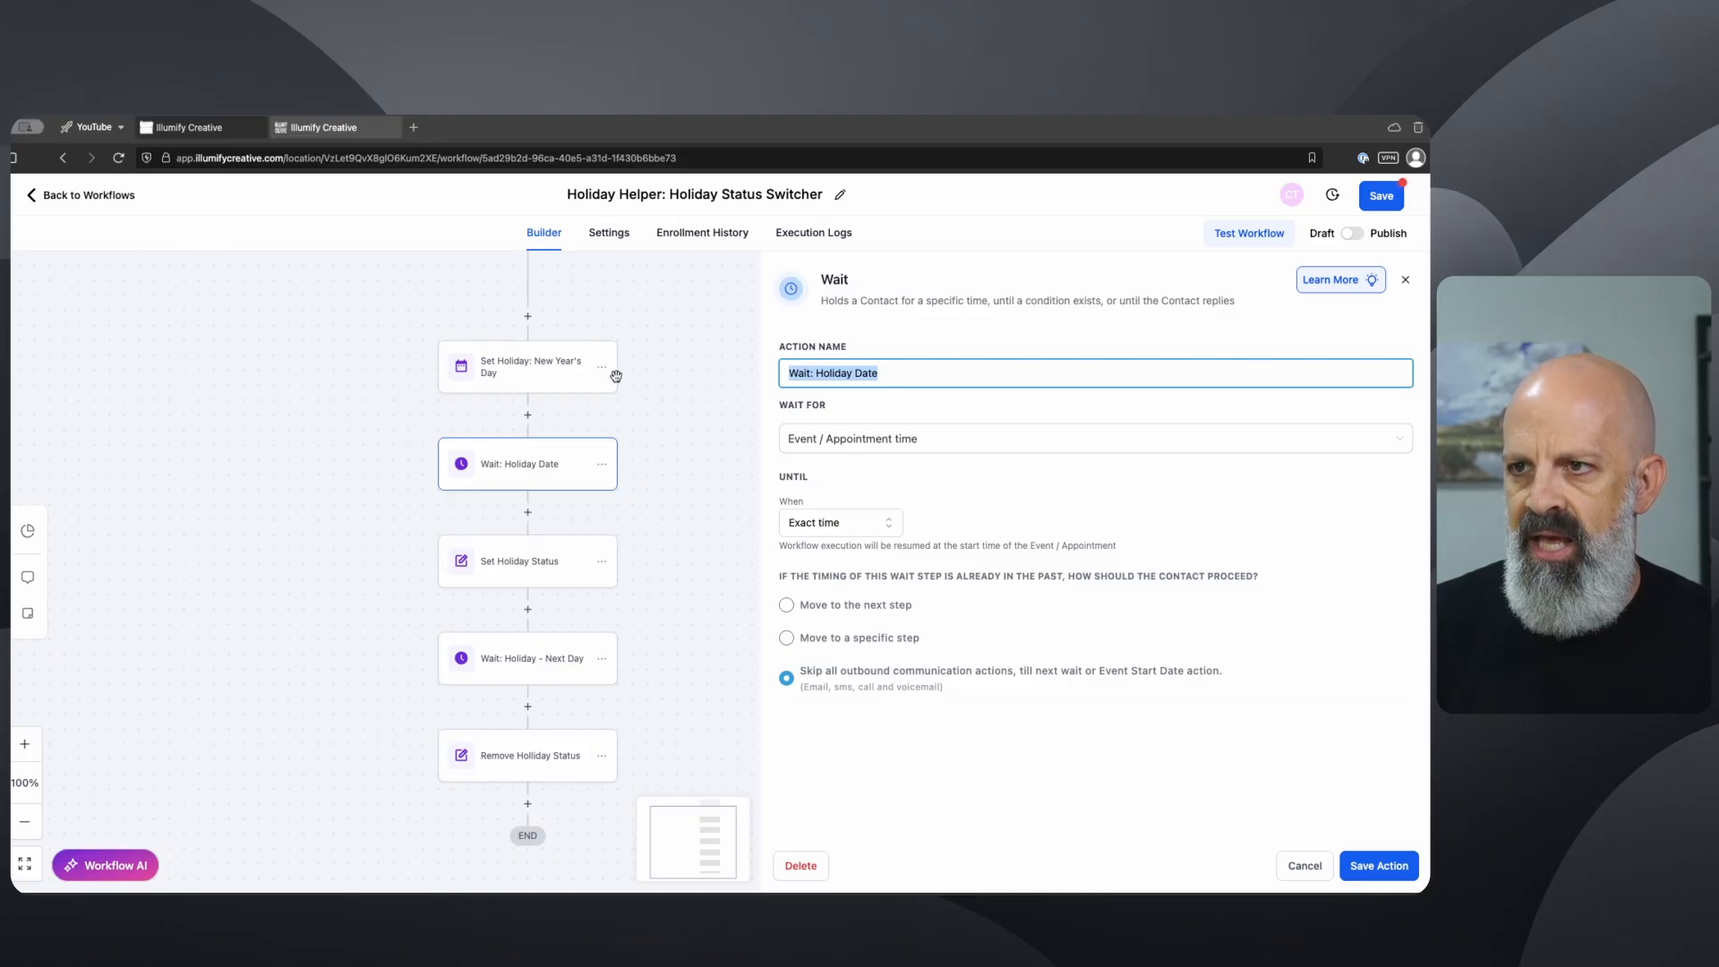
{"action": "left_click", "coordinate": [931, 375]}
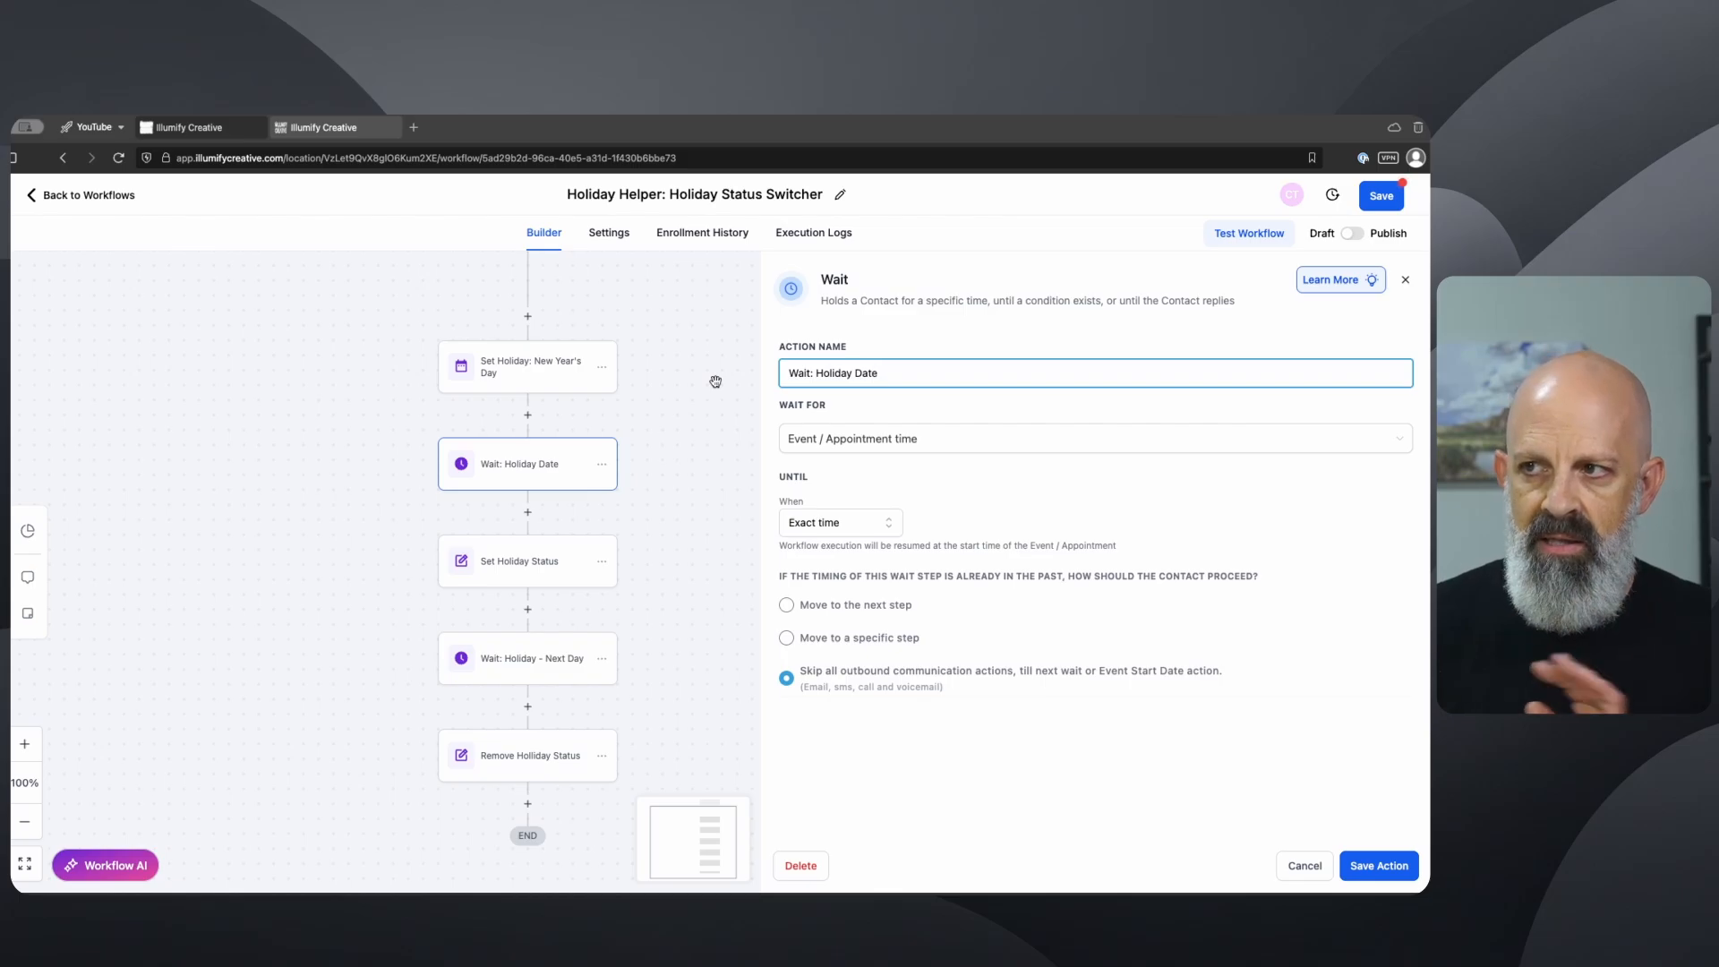
{"action": "left_click_drag", "start_coordinate": [947, 370], "coordinate": [796, 380]}
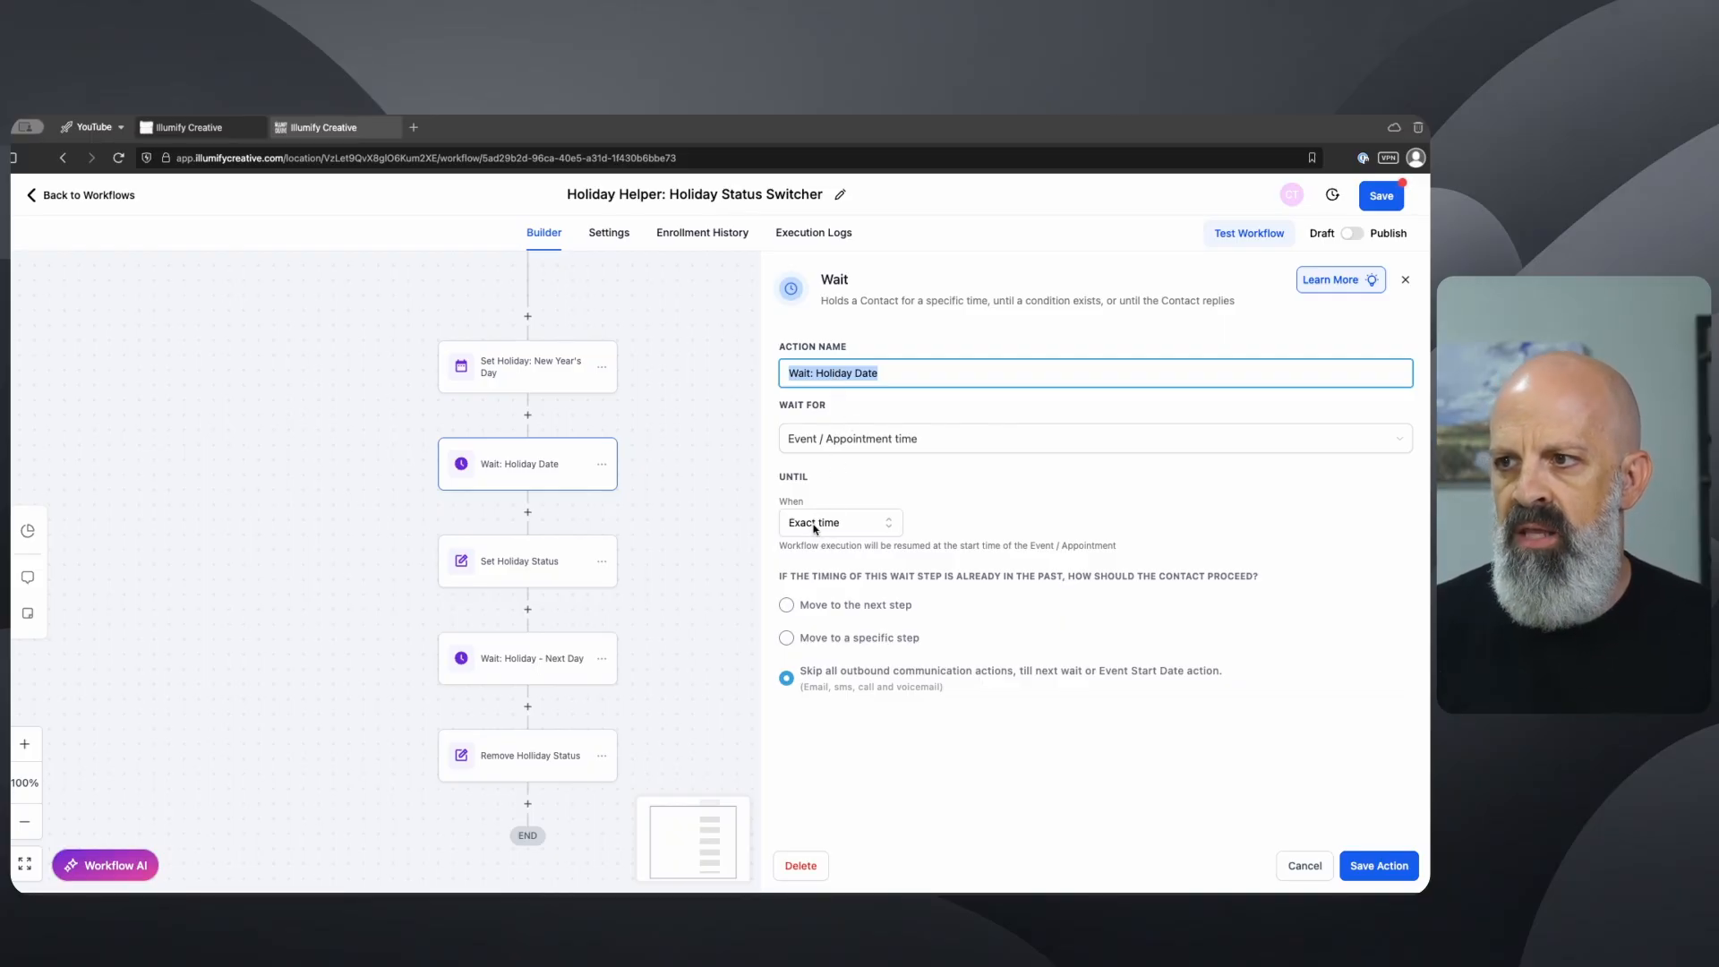
{"action": "left_click", "coordinate": [526, 374]}
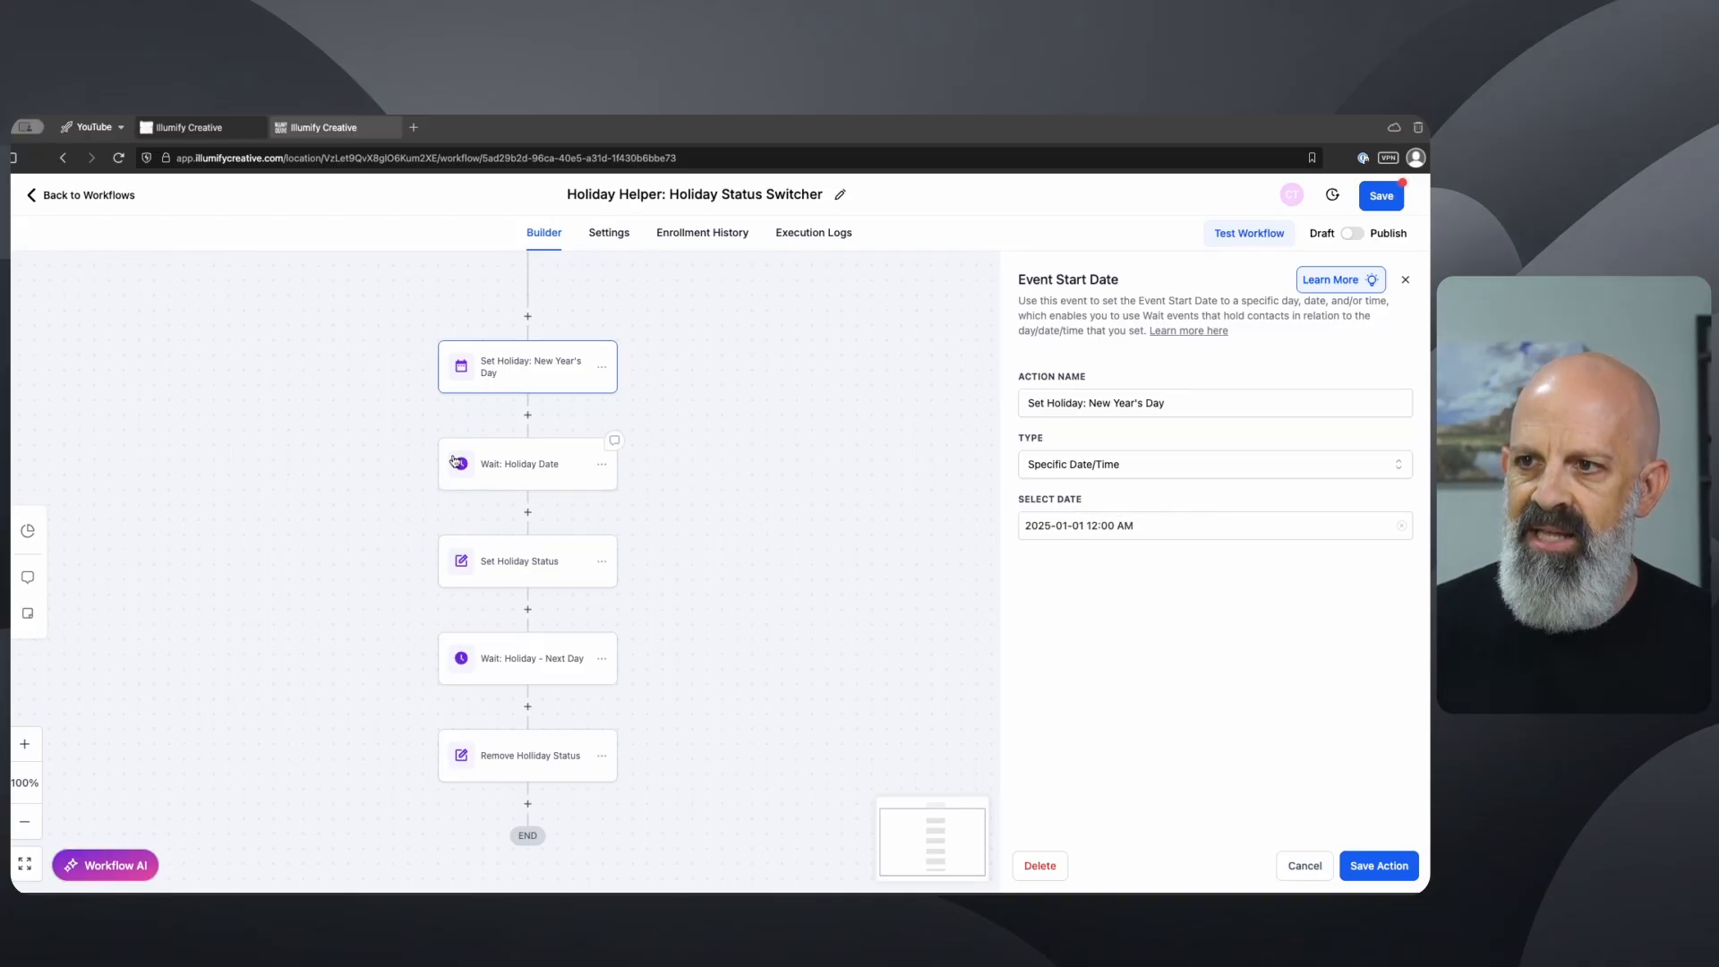
{"action": "left_click", "coordinate": [508, 482]}
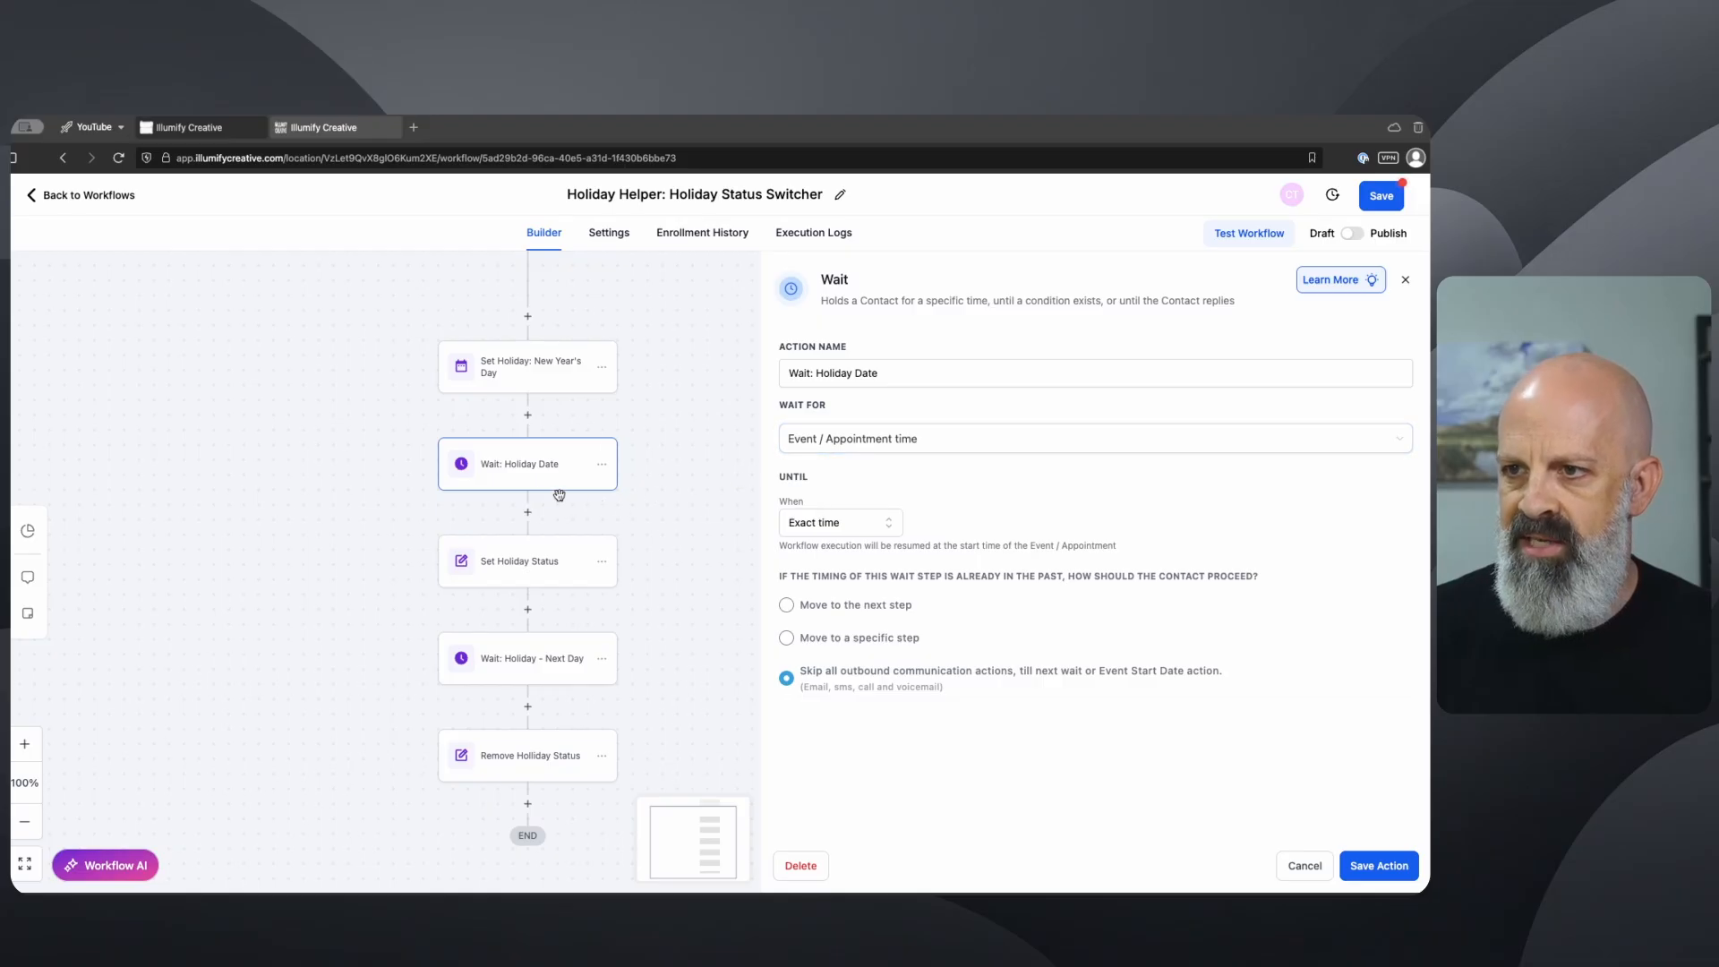
Step: Check the custom value and new value in "Set Holiday Status", and the timing of the "Wait: Holiday - Next Day" action
{"action": "left_click", "coordinate": [529, 567]}
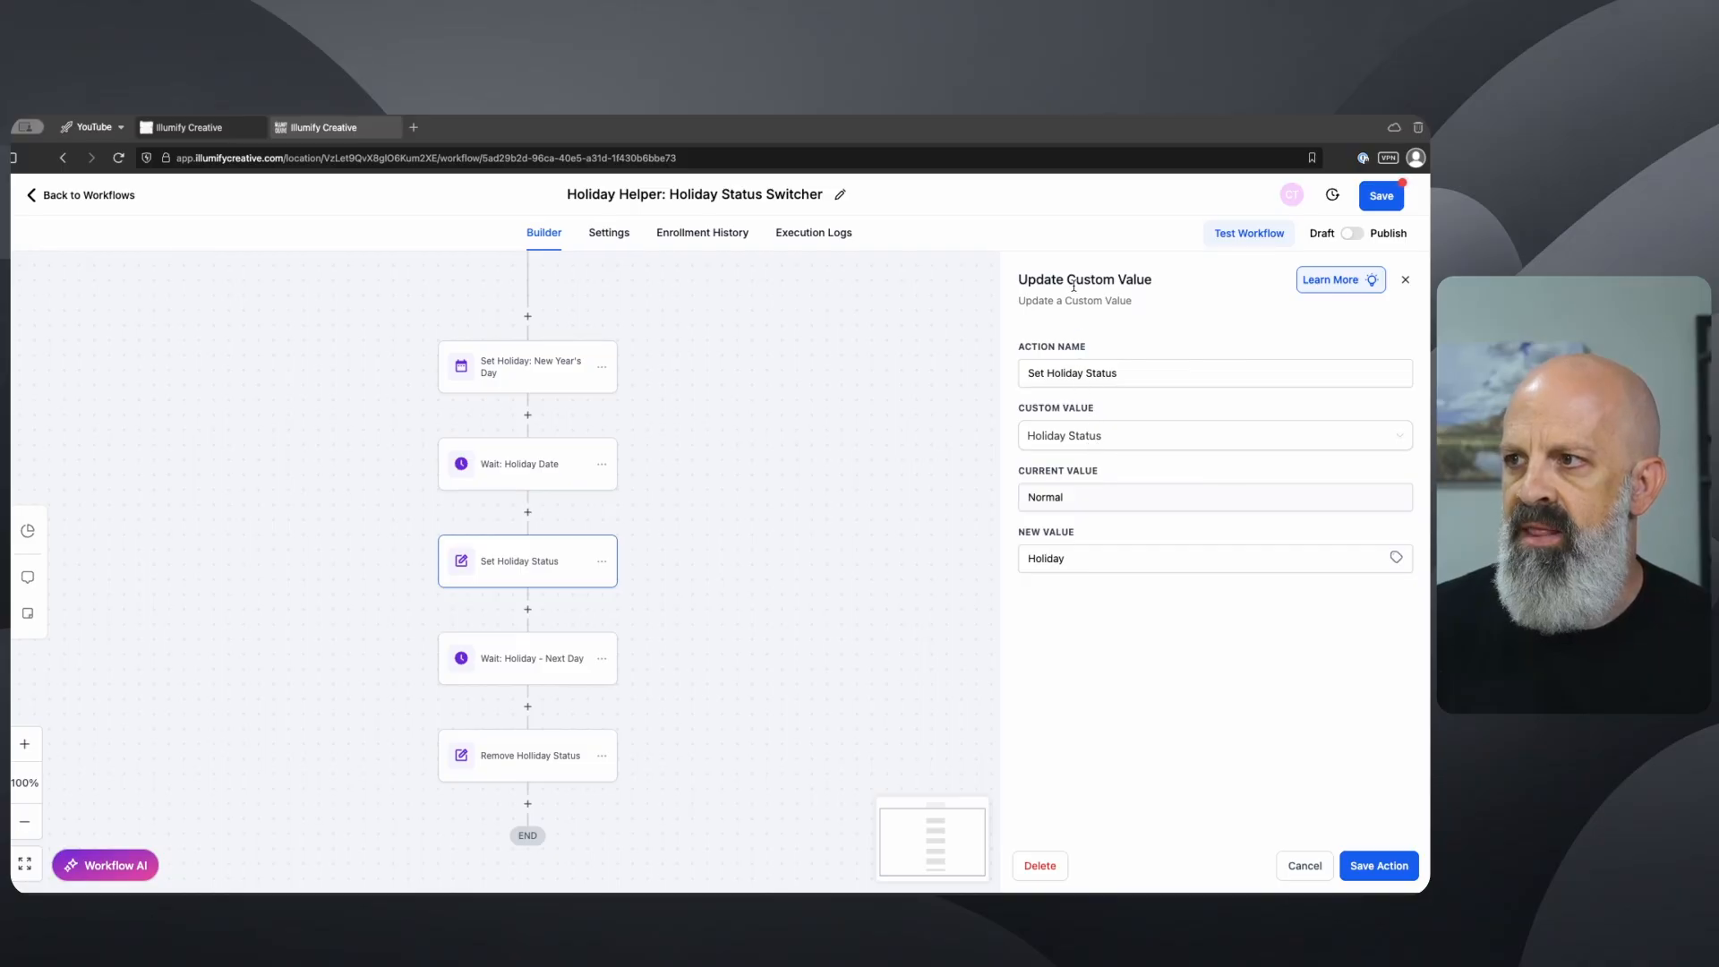
{"action": "left_click_drag", "start_coordinate": [1038, 285], "coordinate": [1149, 284]}
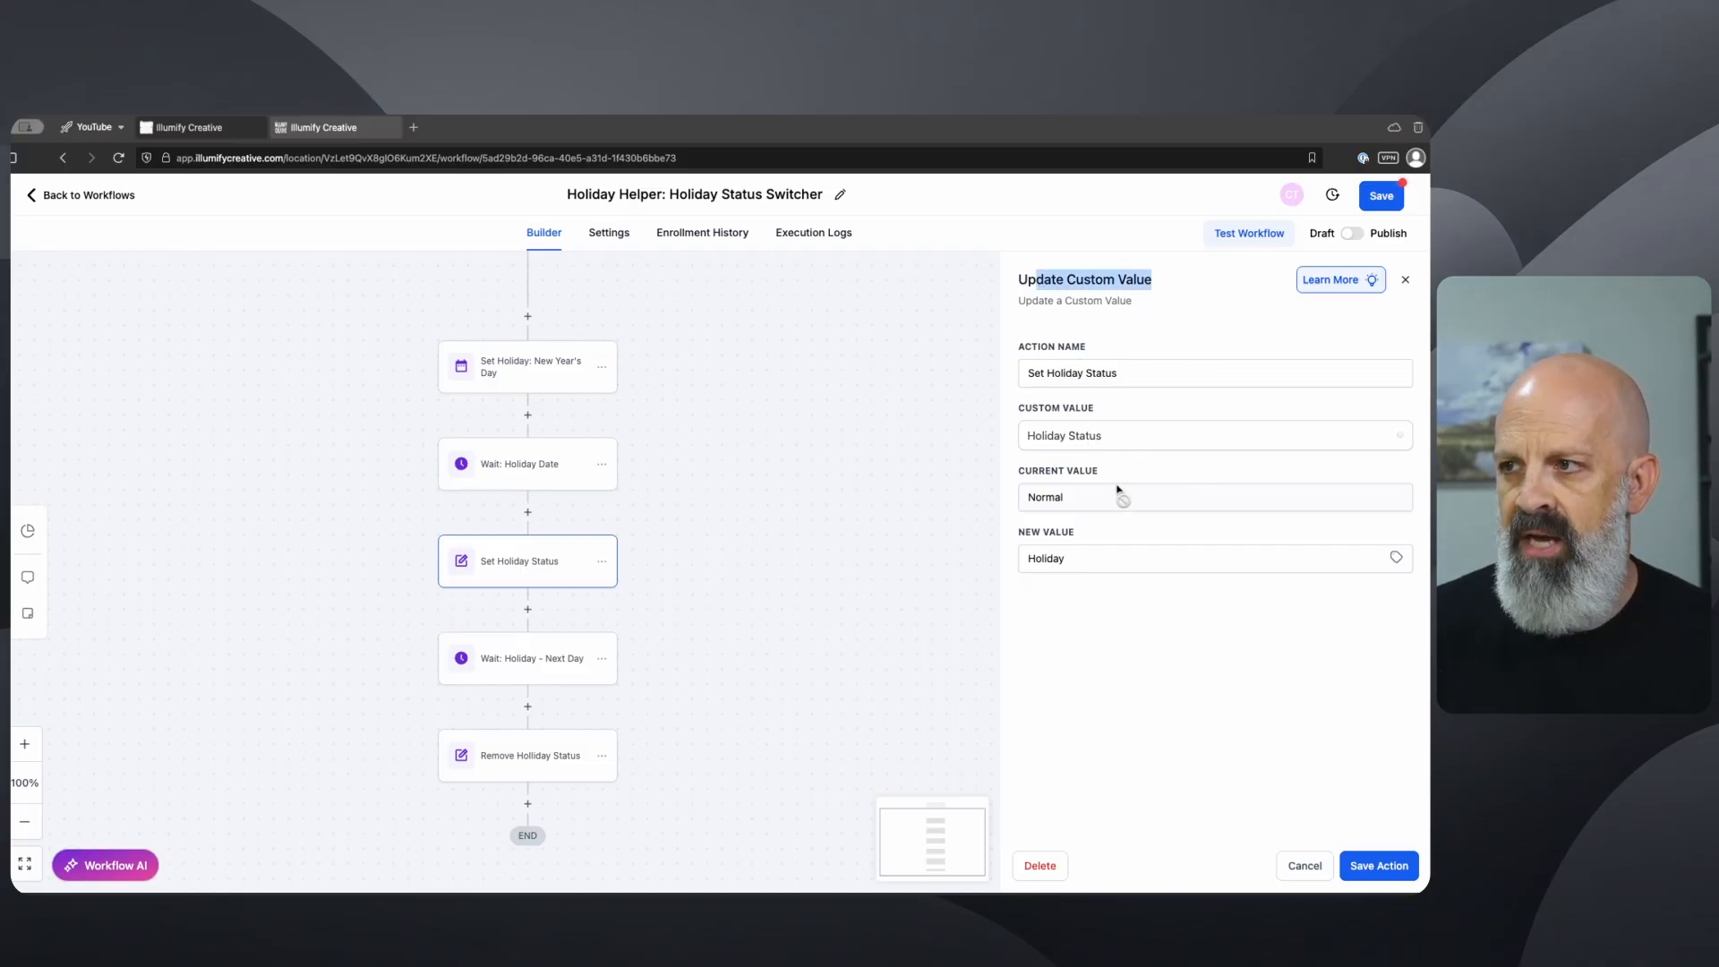
{"action": "left_click", "coordinate": [1094, 438]}
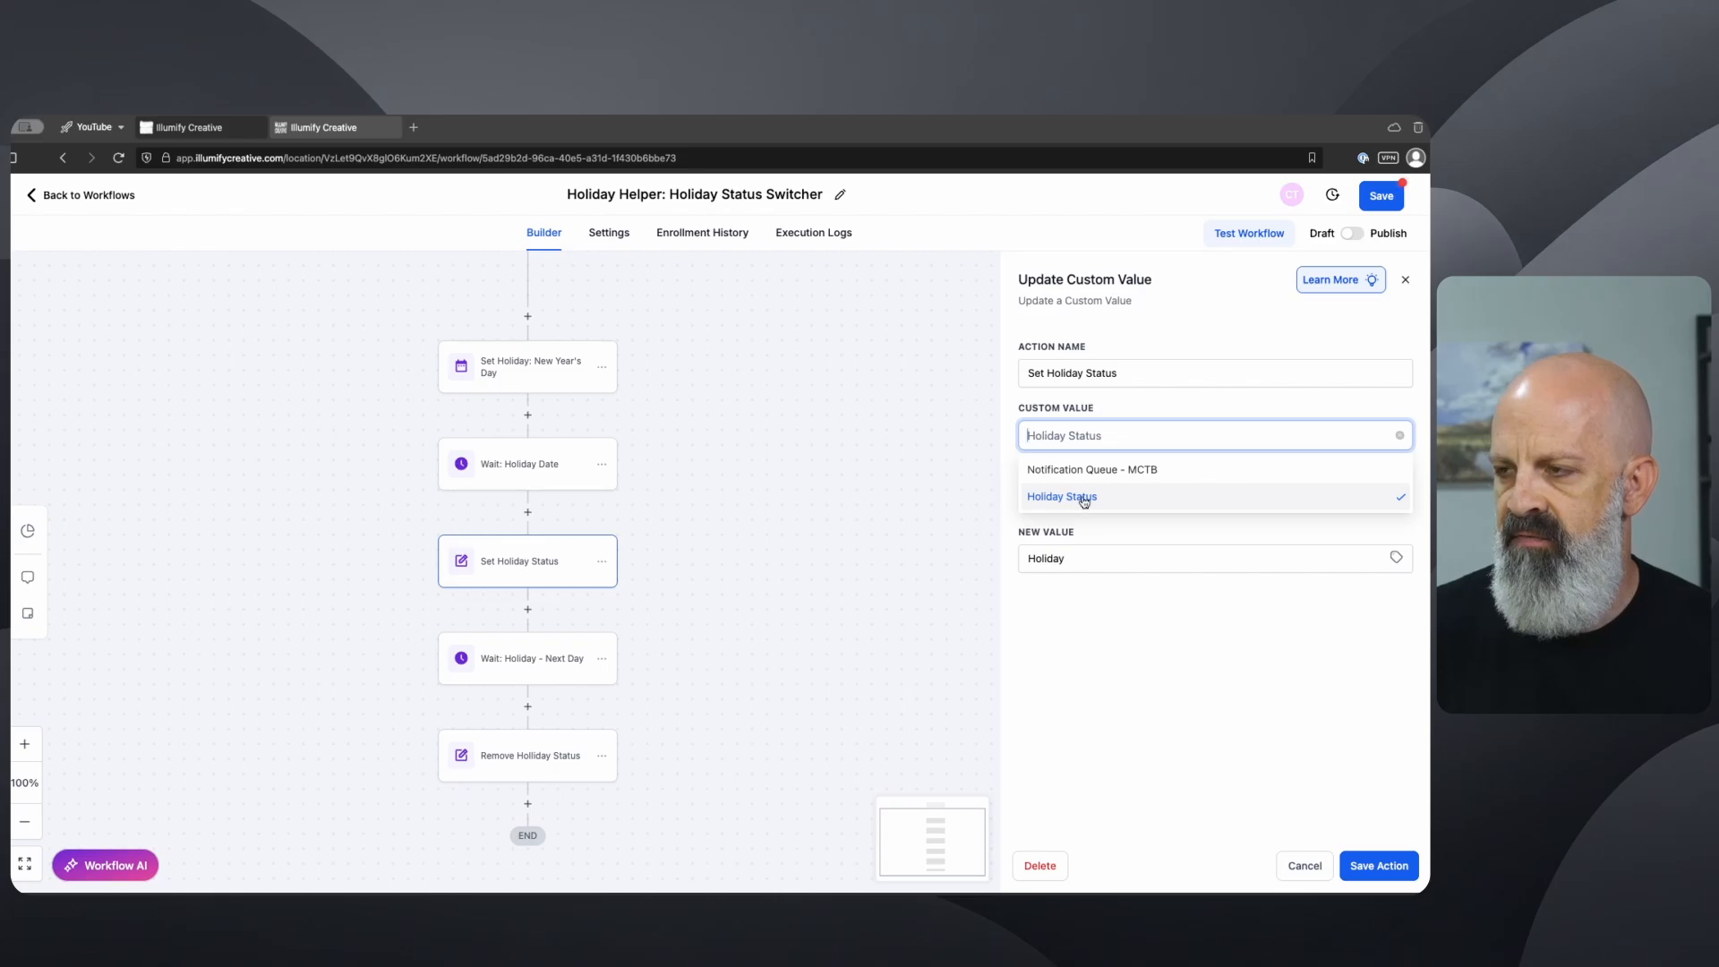
{"action": "left_click", "coordinate": [1110, 604]}
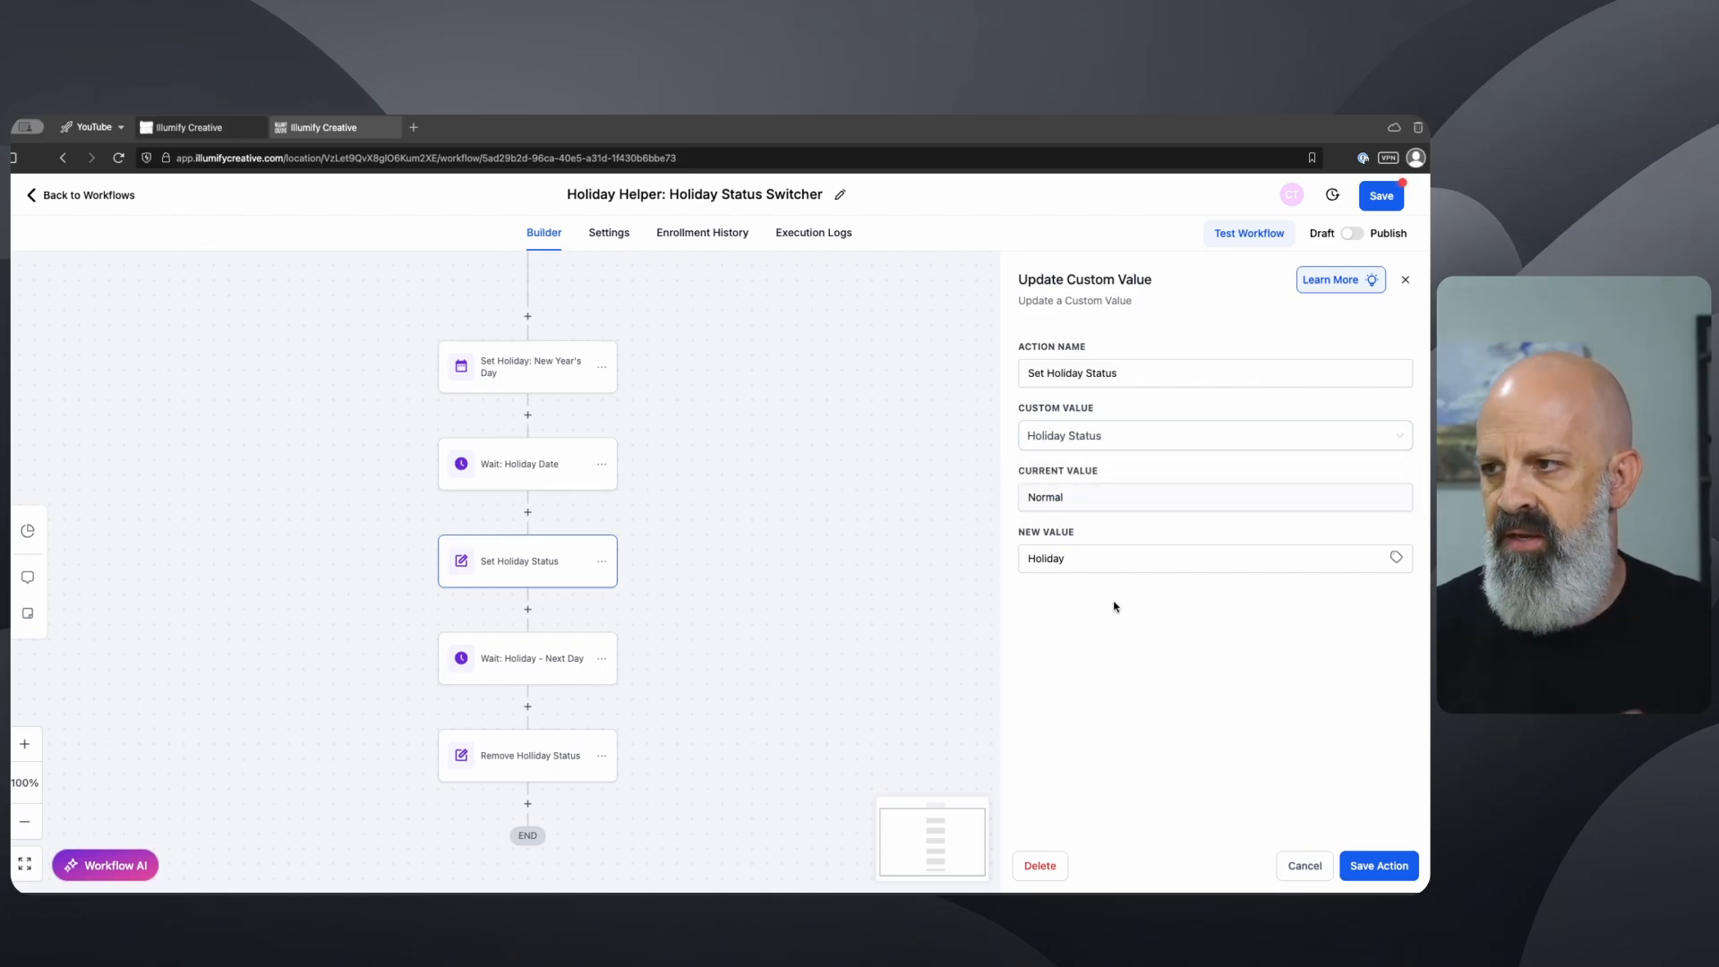
{"action": "left_click", "coordinate": [1064, 557]}
{"action": "double_click", "coordinate": [1064, 557]}
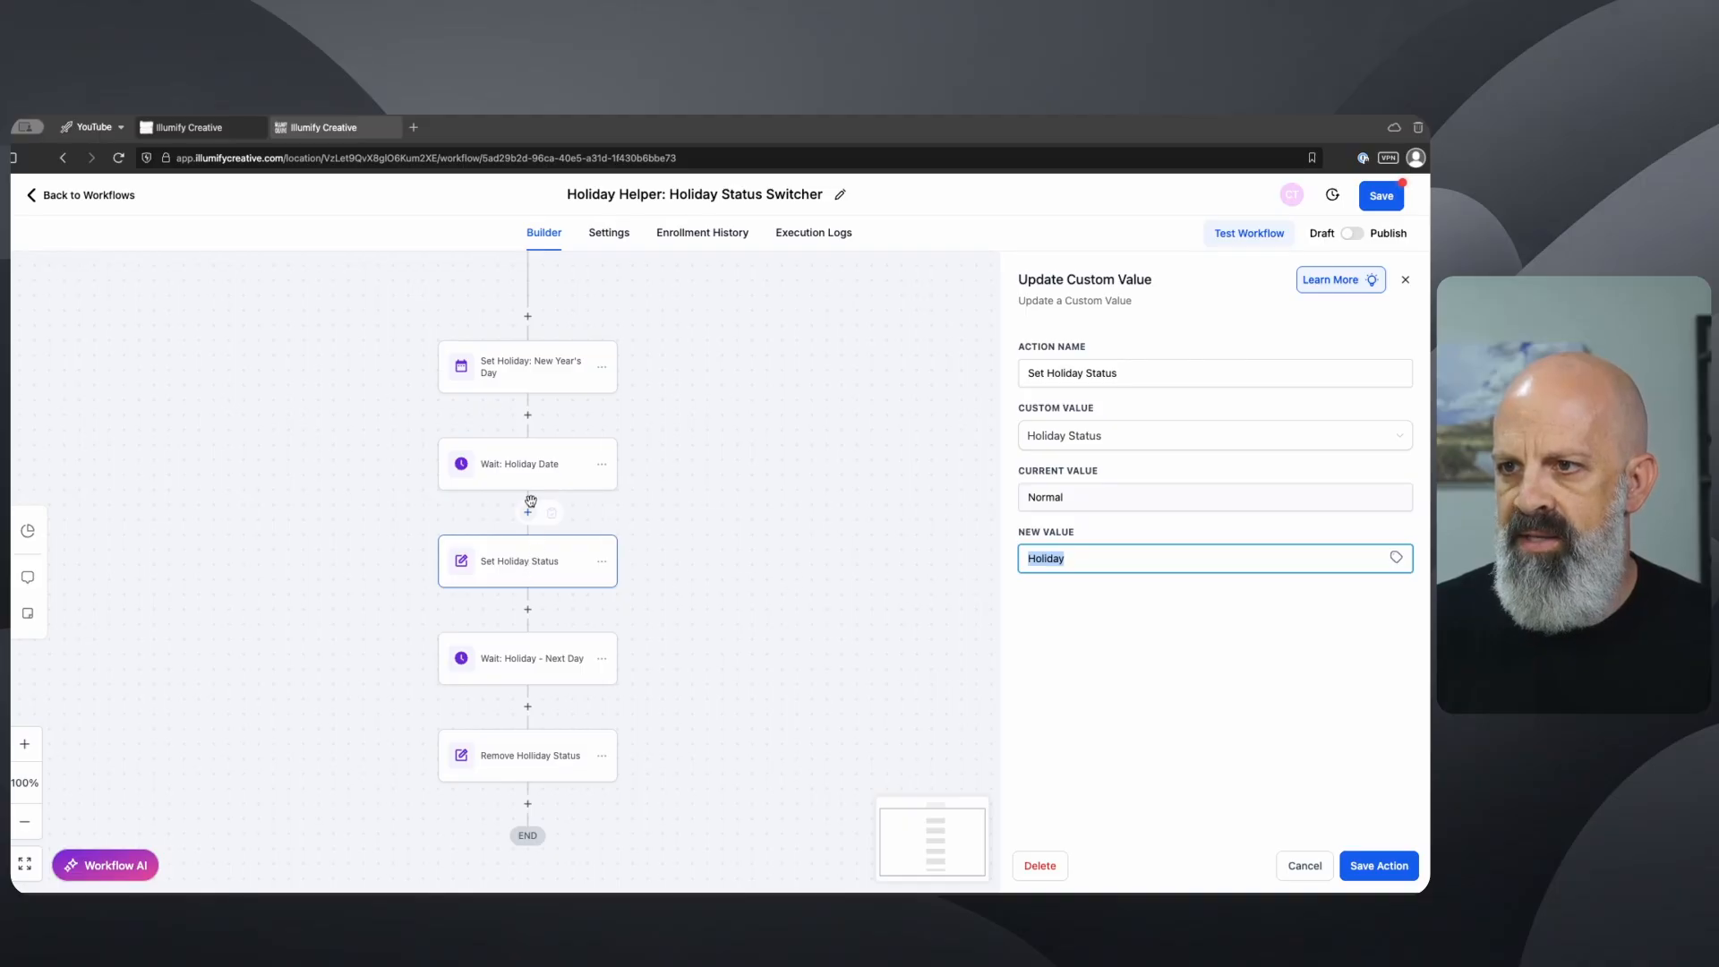
{"action": "left_click", "coordinate": [543, 663]}
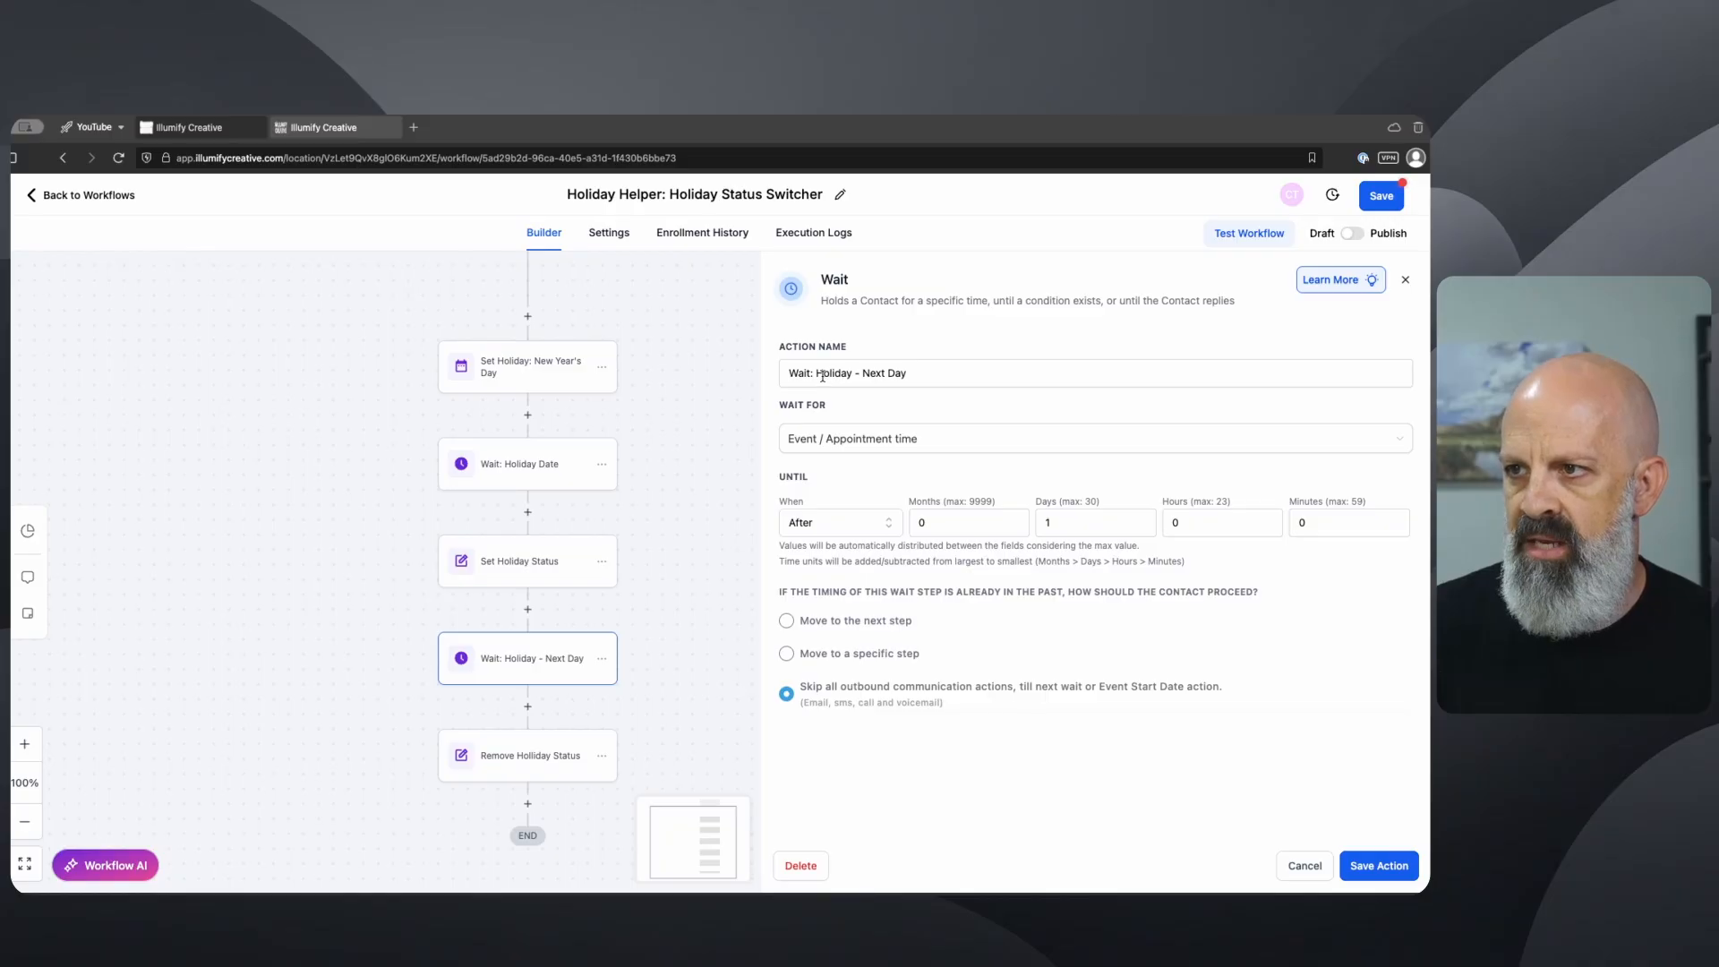
{"action": "left_click_drag", "start_coordinate": [821, 376], "coordinate": [921, 367]}
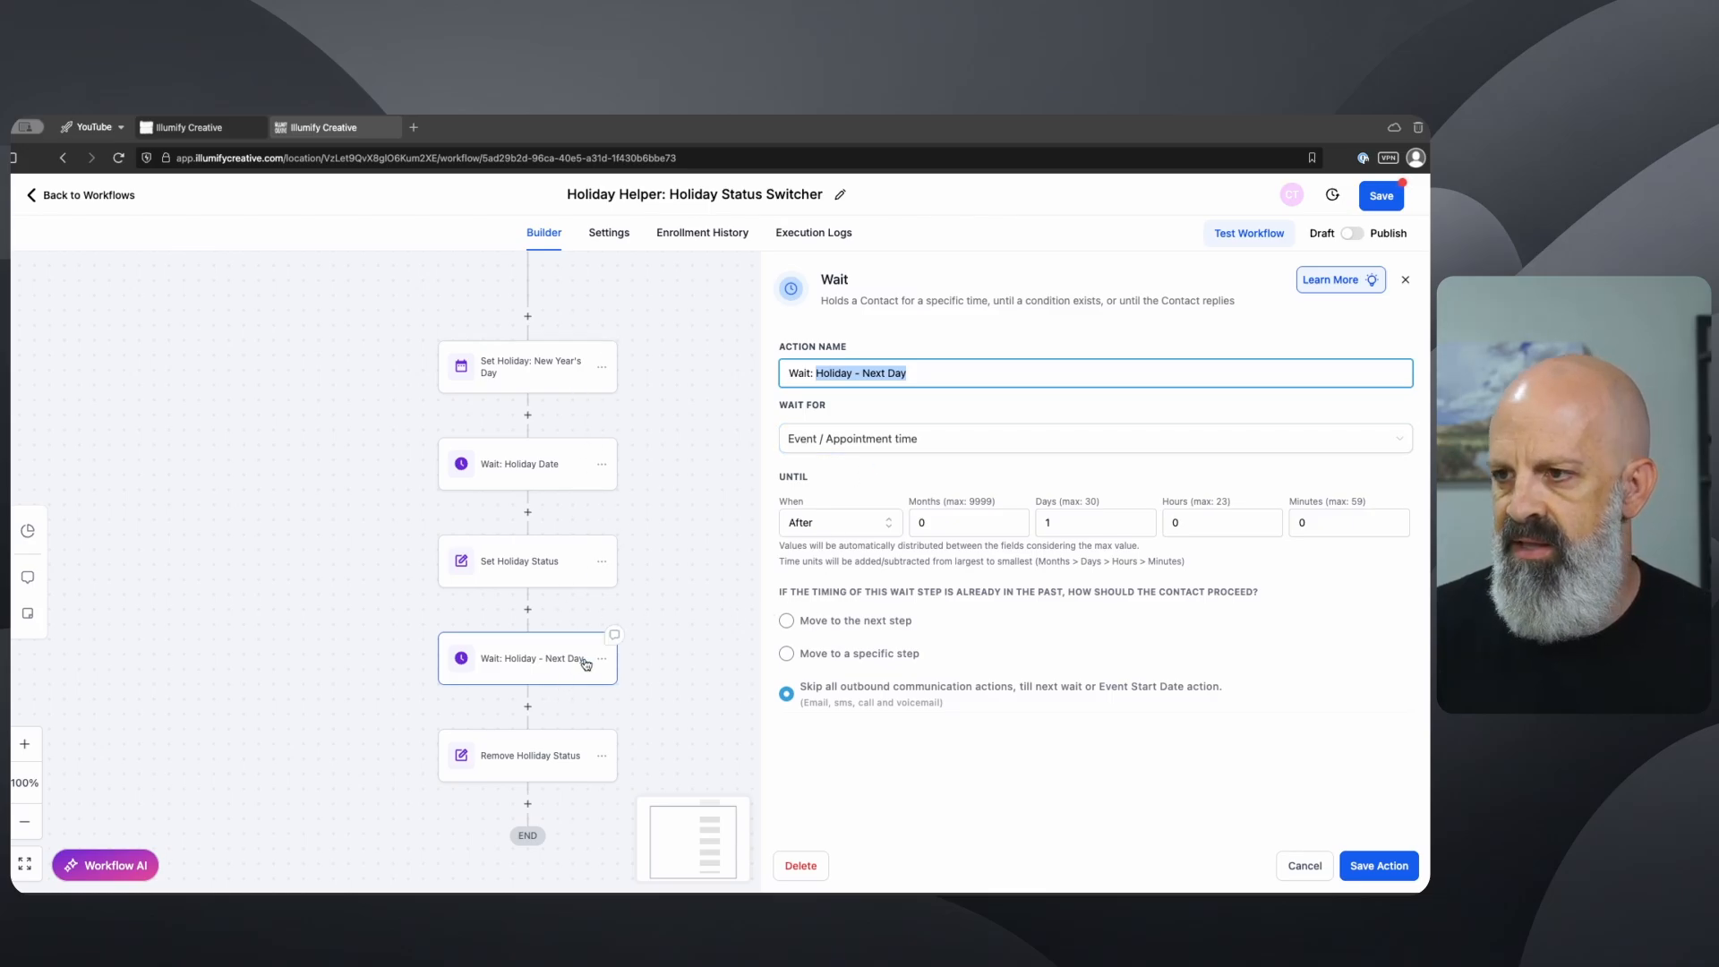
Step: Check the new value in the "Remove Holliday Status" action, save the action, and save the workflow
{"action": "left_click", "coordinate": [535, 756]}
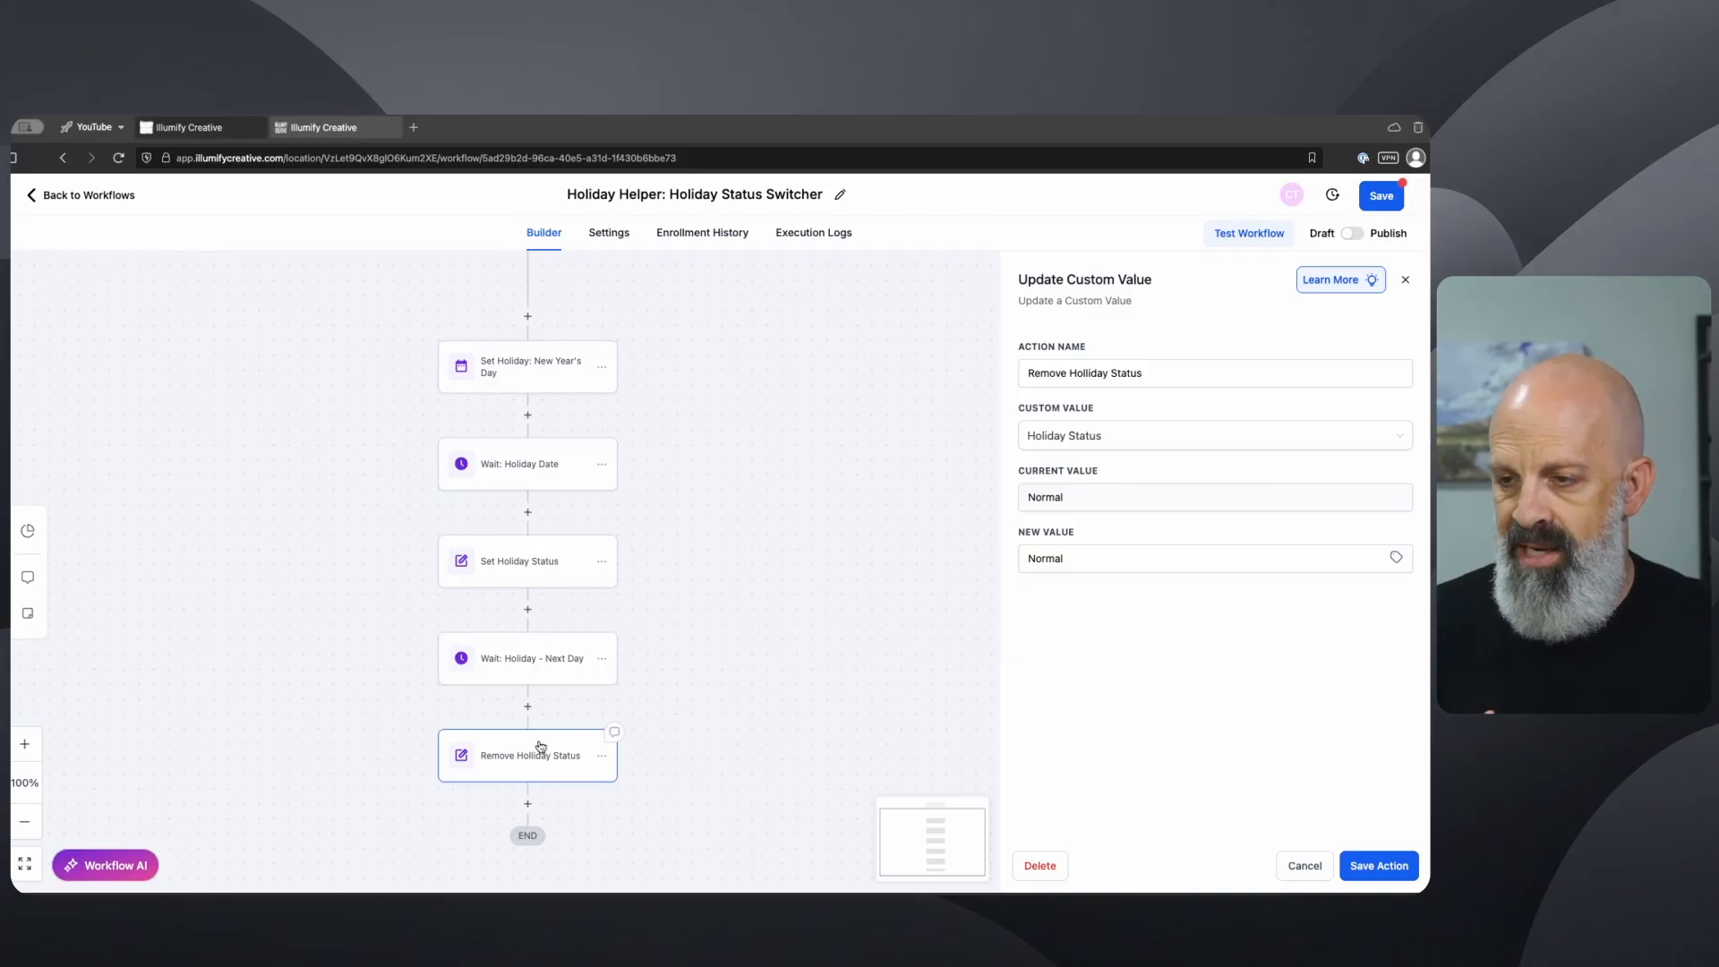
{"action": "left_click_drag", "start_coordinate": [512, 759], "coordinate": [507, 597]}
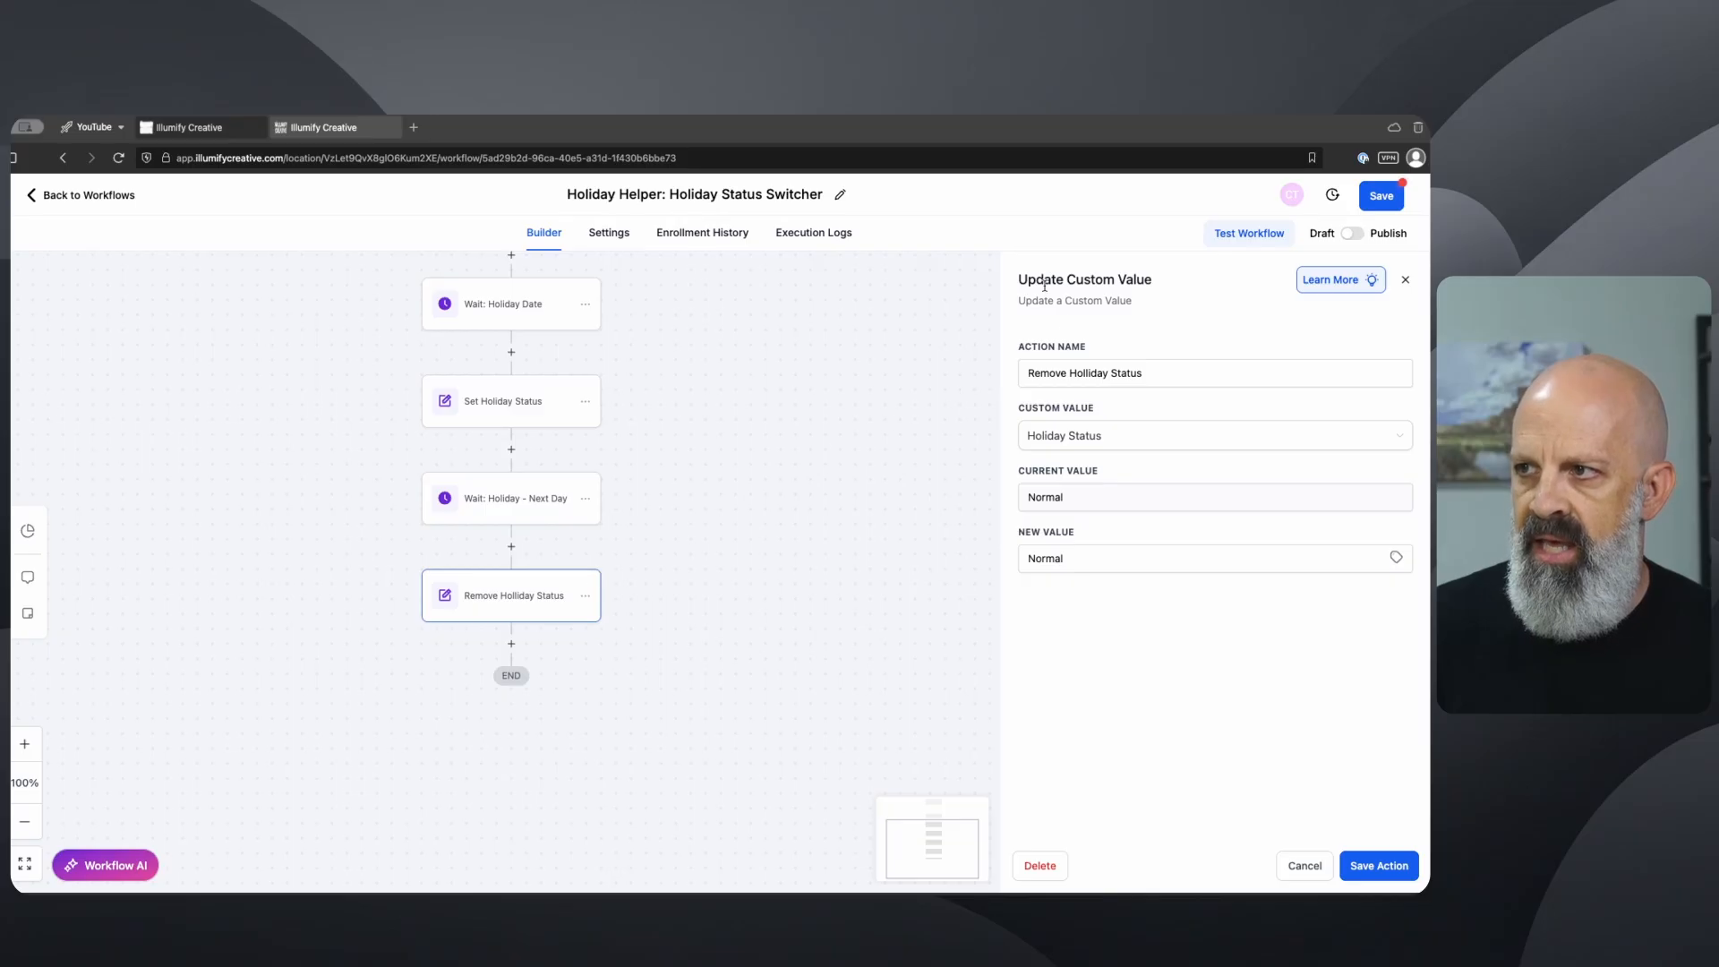
{"action": "left_click_drag", "start_coordinate": [1019, 280], "coordinate": [1131, 281]}
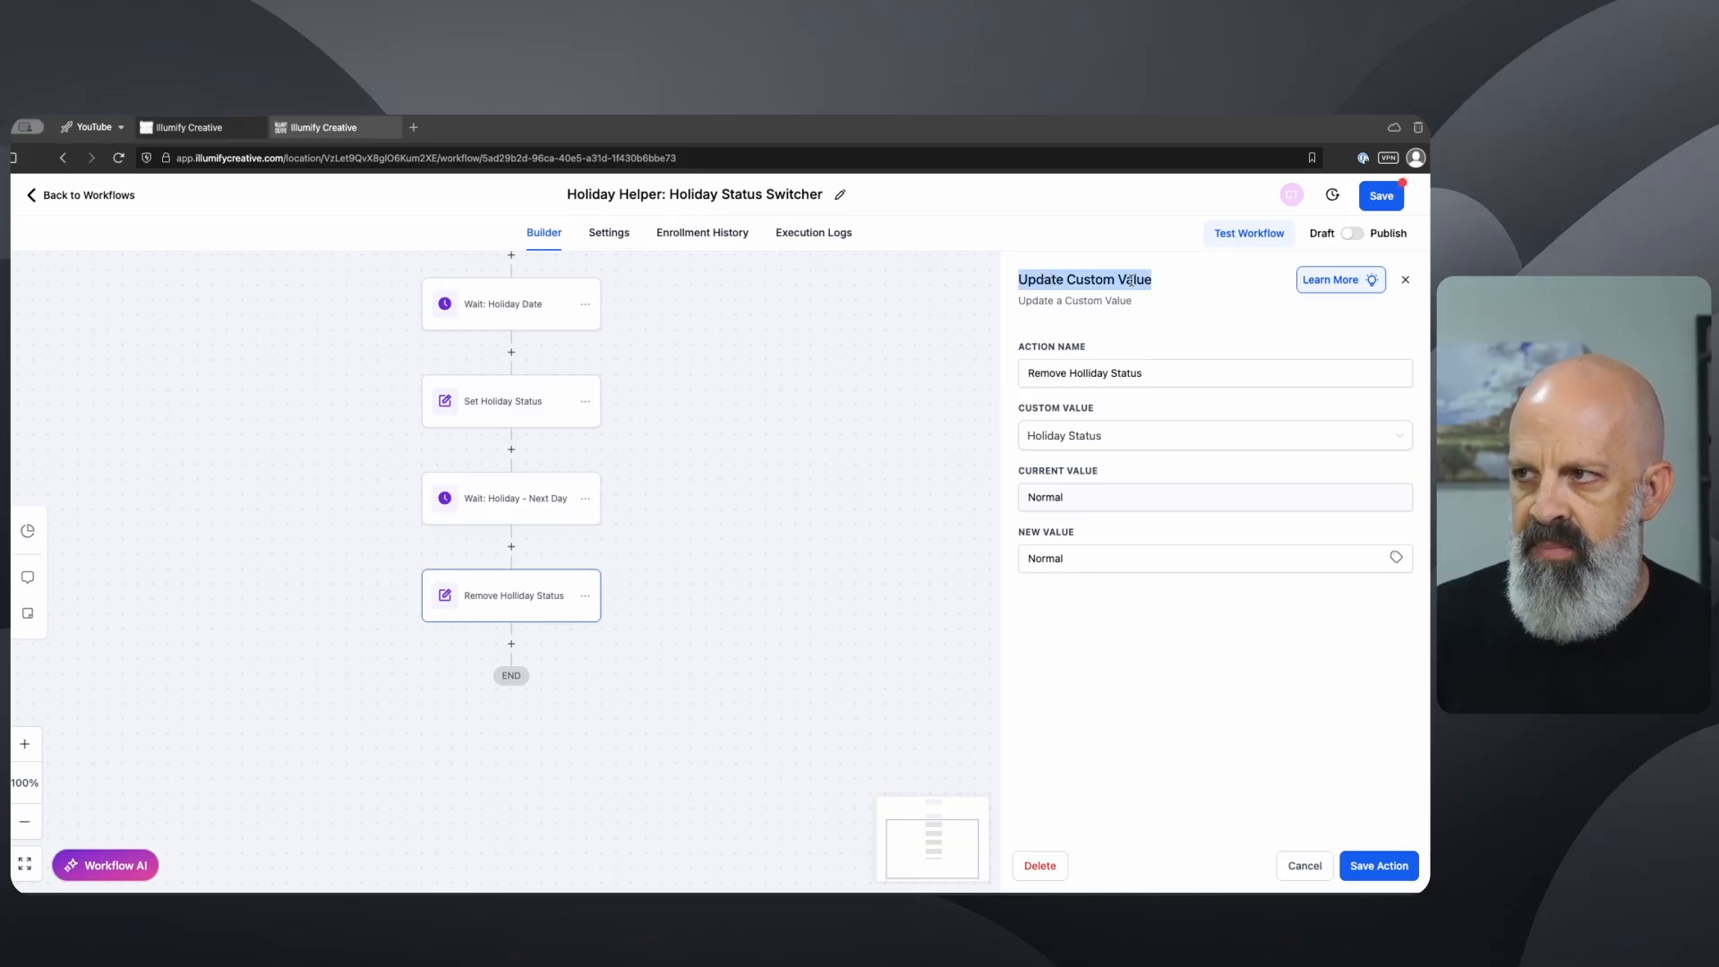
{"action": "left_click_drag", "start_coordinate": [1081, 562], "coordinate": [992, 556]}
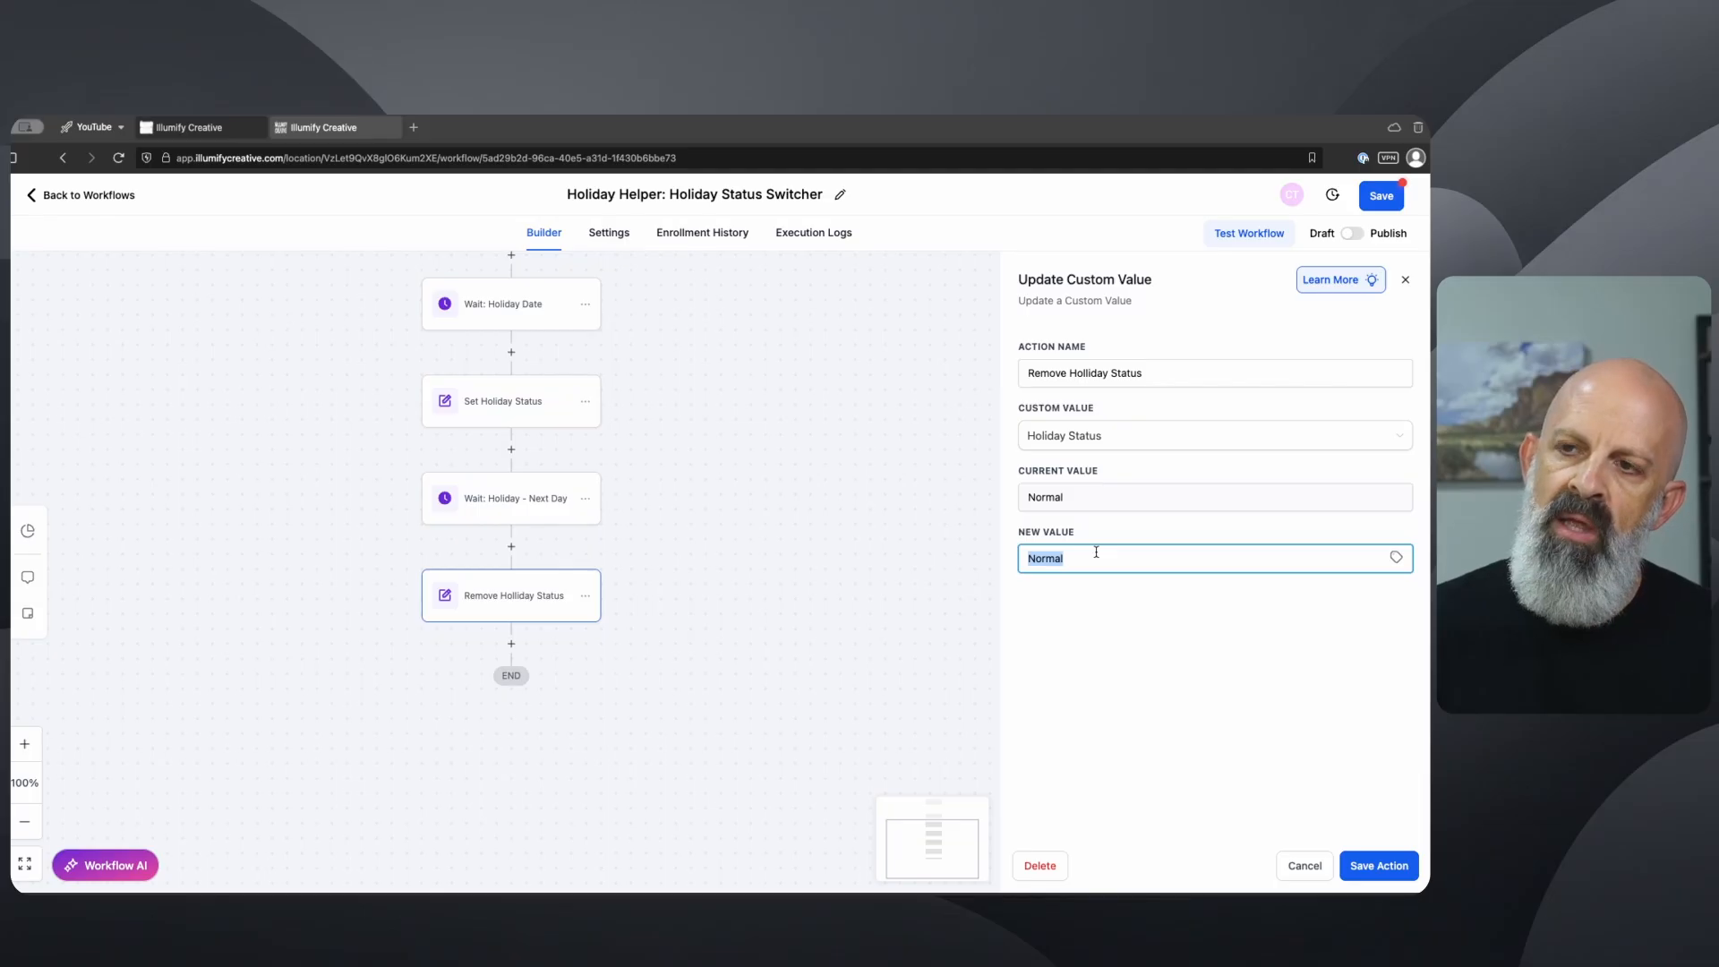
{"action": "left_click", "coordinate": [1385, 867]}
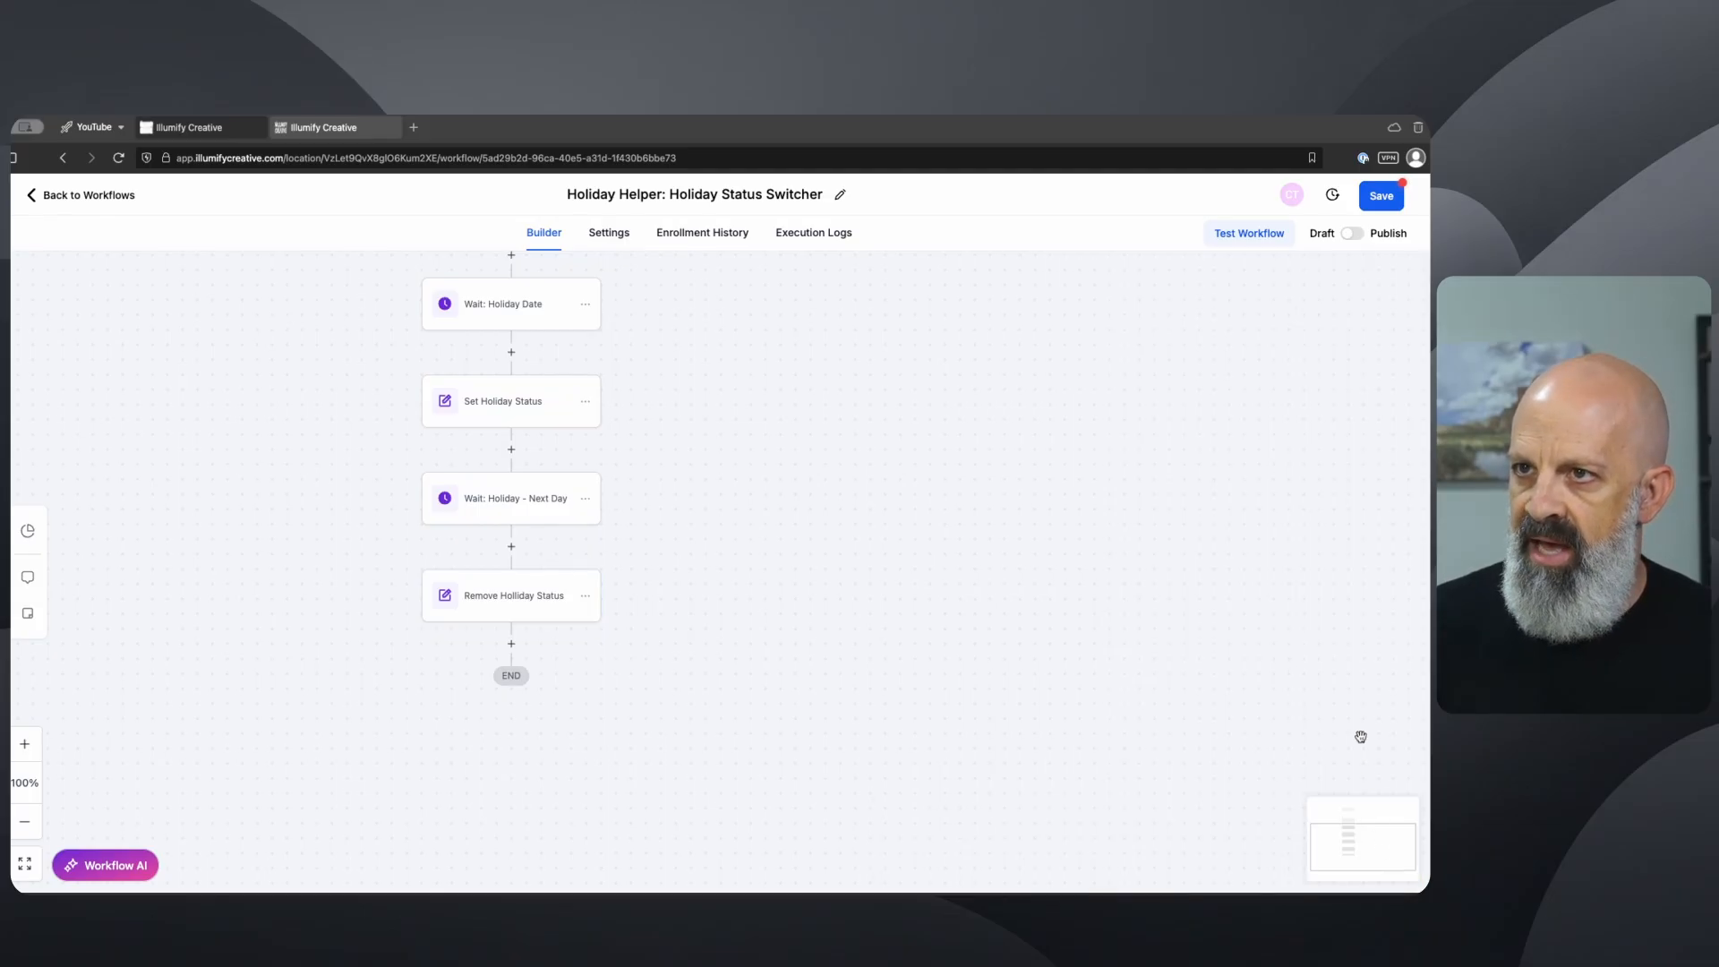
{"action": "left_click", "coordinate": [1381, 198]}
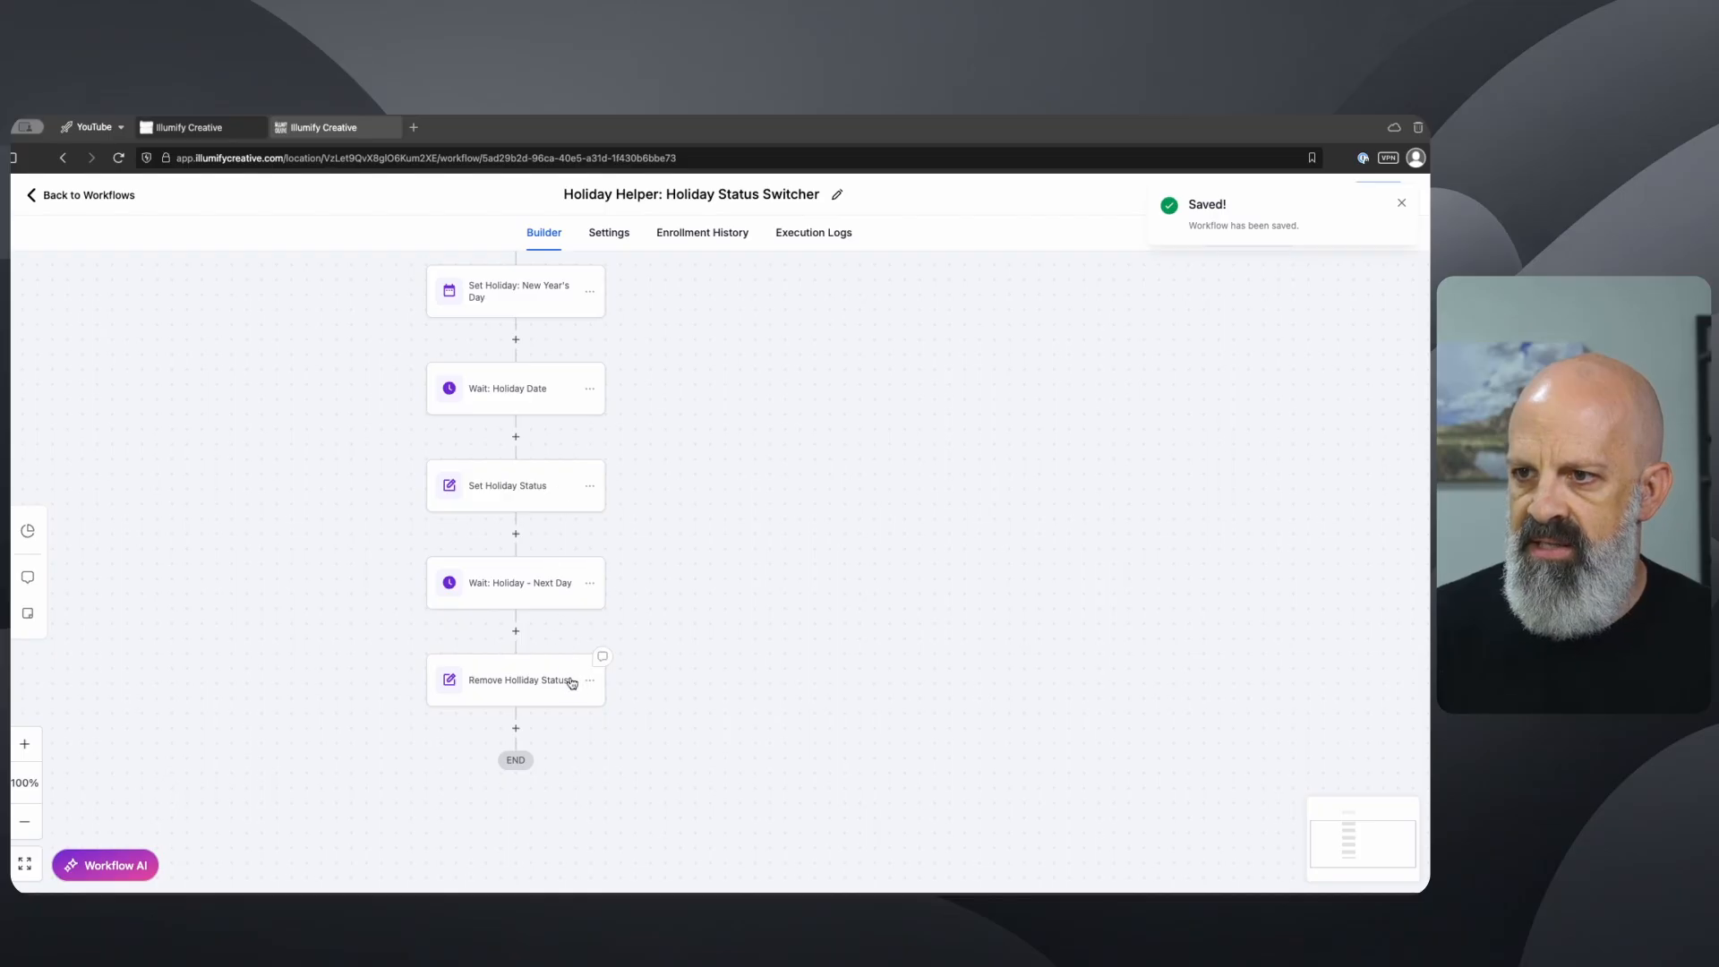
Step: Open the "Recipe - Auto Missed Call Text-Back" workflow from the workflow list and check the value tested in "Evaluate: Holiday Status"
{"action": "left_click", "coordinate": [102, 208]}
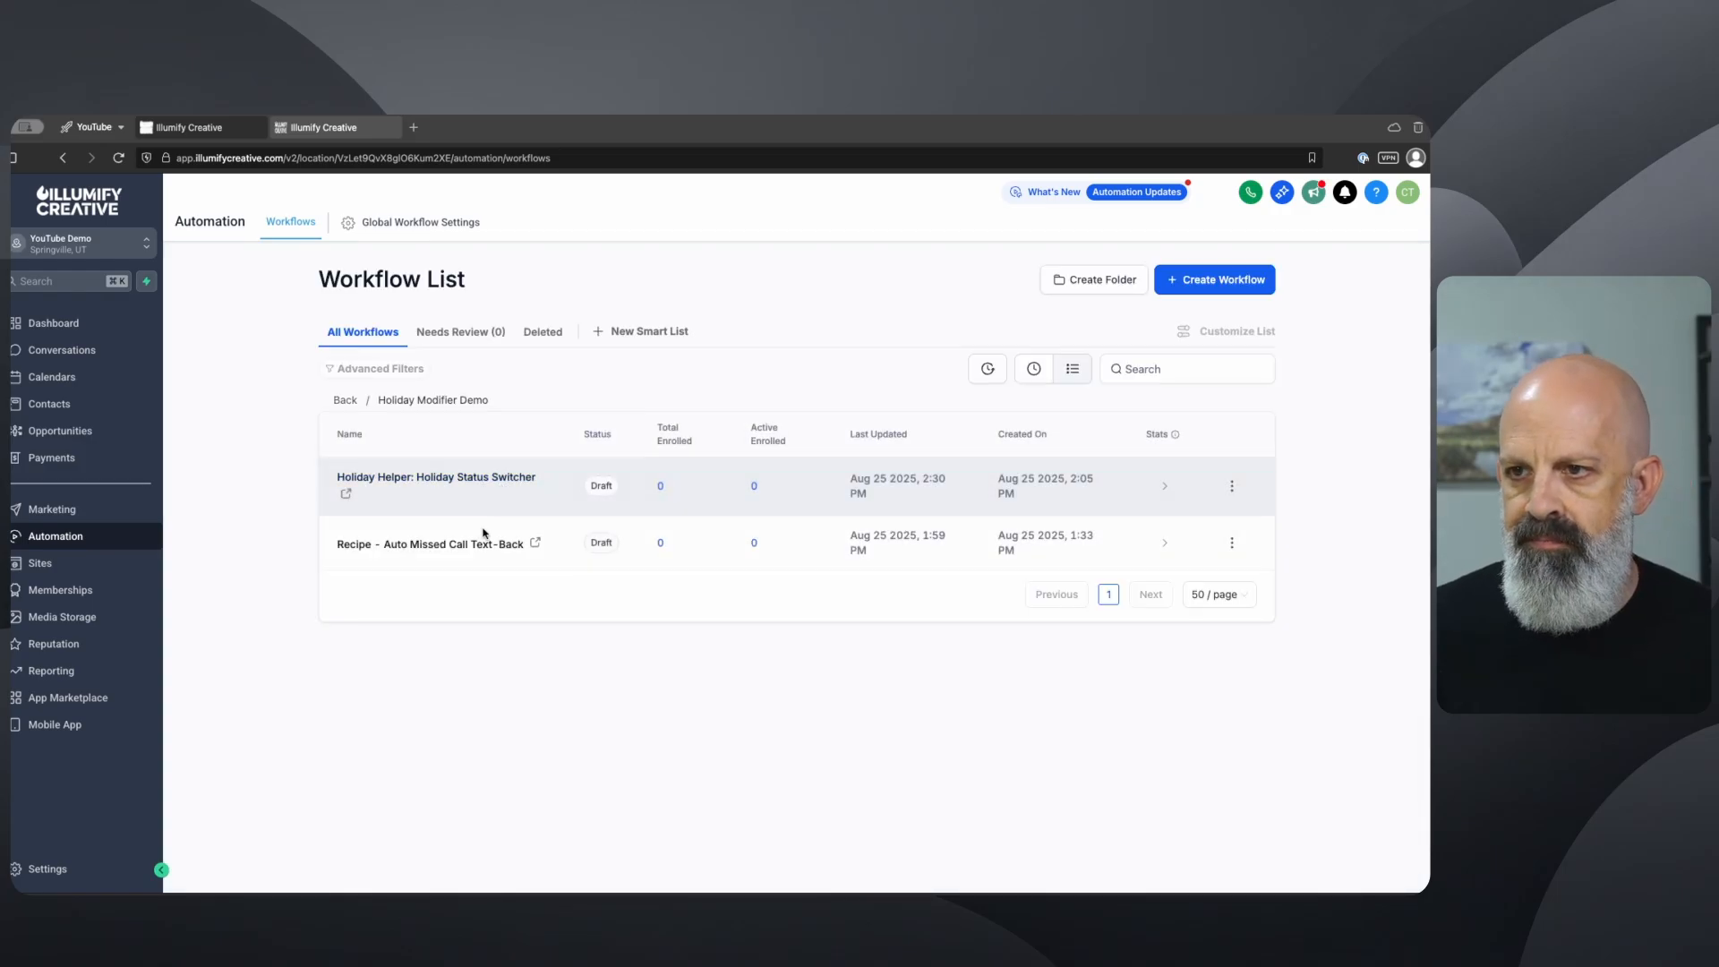
{"action": "left_click", "coordinate": [470, 547]}
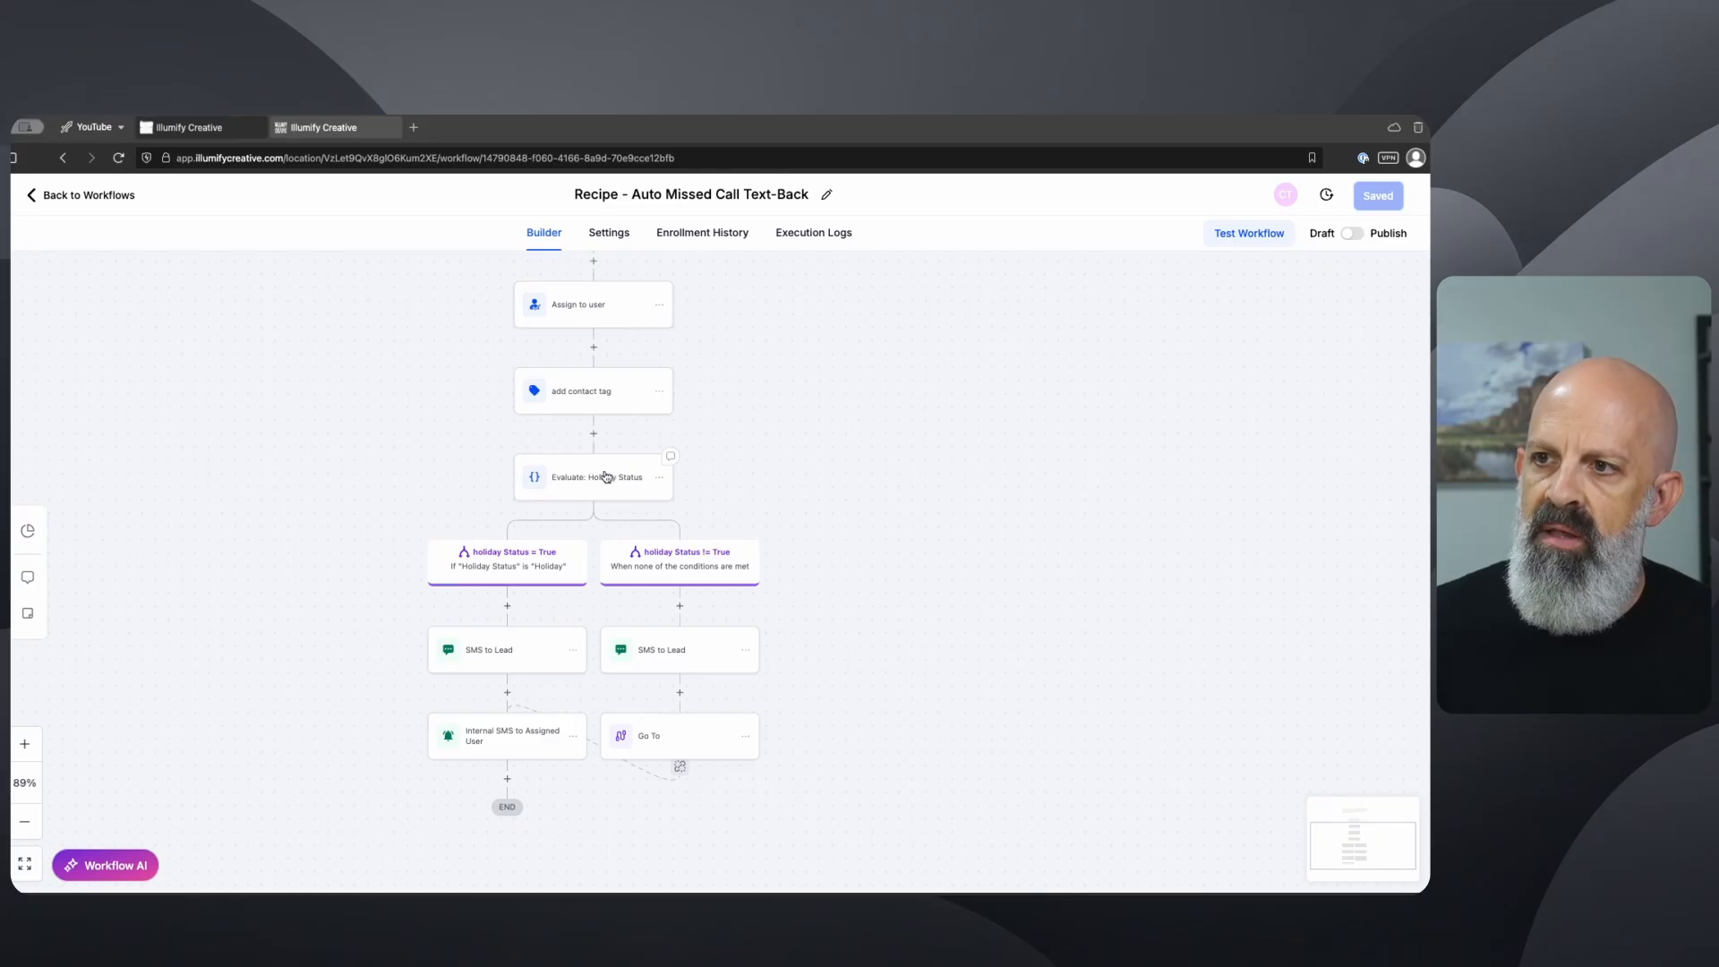
{"action": "left_click", "coordinate": [606, 477]}
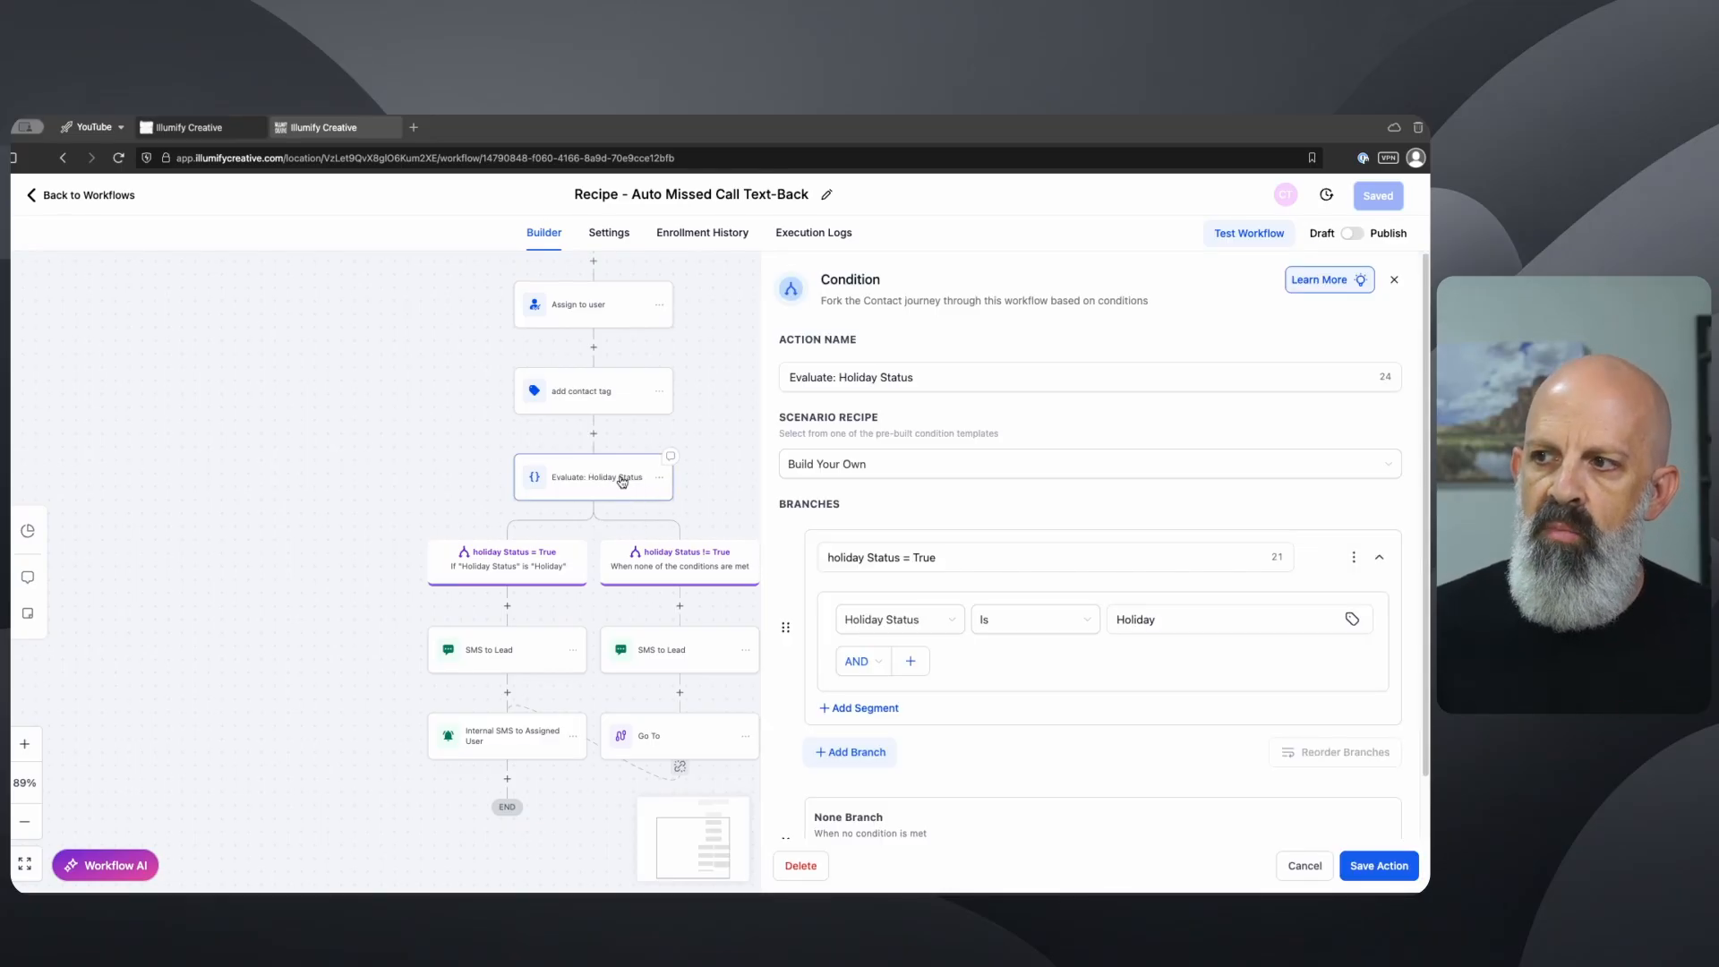
{"action": "double_click", "coordinate": [1195, 617]}
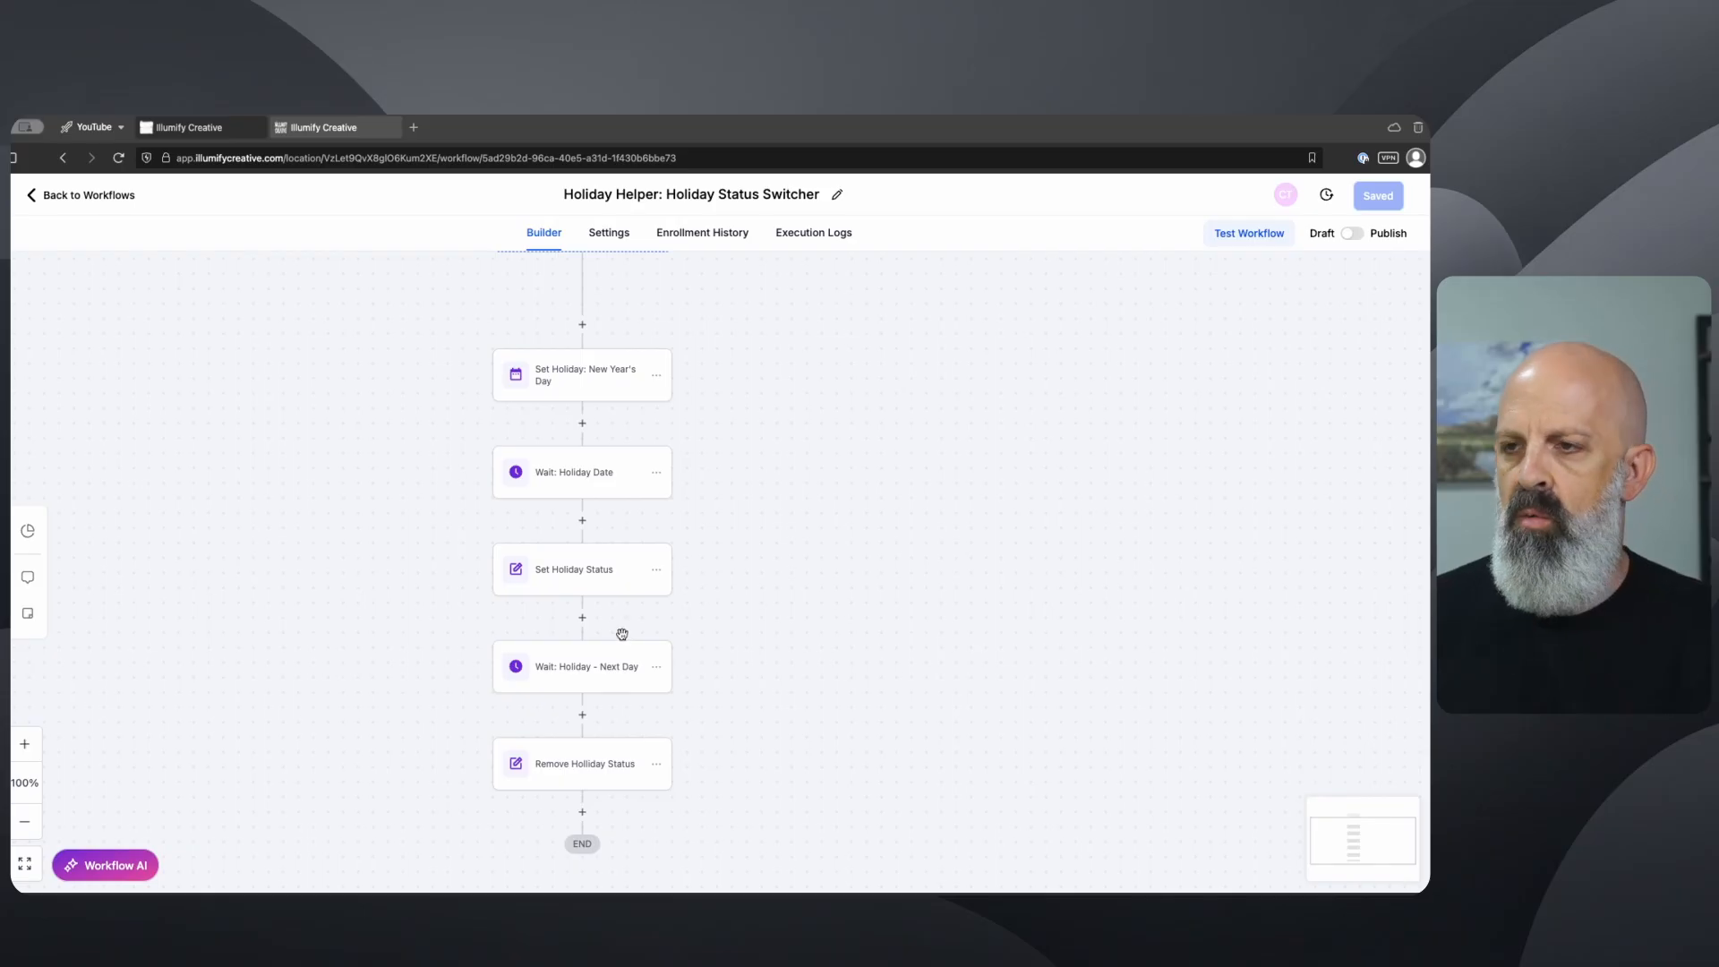
Step: Back in the "Holiday Helper: Holiday Status Switcher" workflow, open the "Set Holiday: New Year's Day" action to review its date settings
{"action": "left_click_drag", "start_coordinate": [749, 552], "coordinate": [710, 530]}
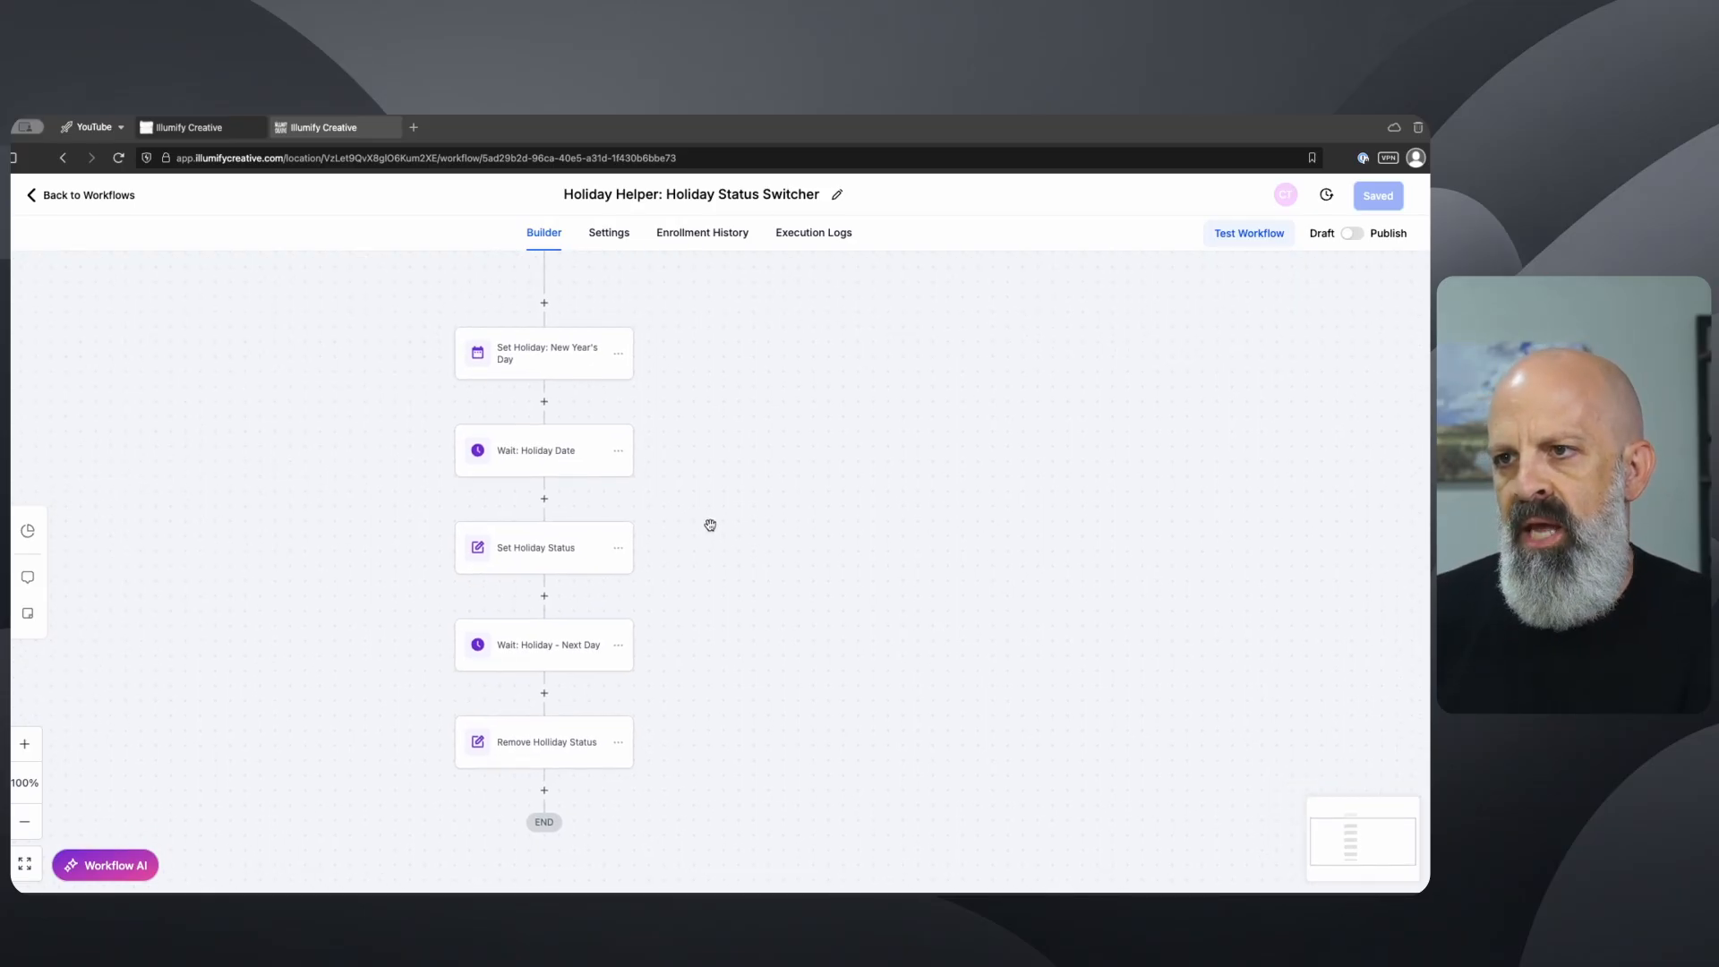
{"action": "left_click", "coordinate": [559, 362]}
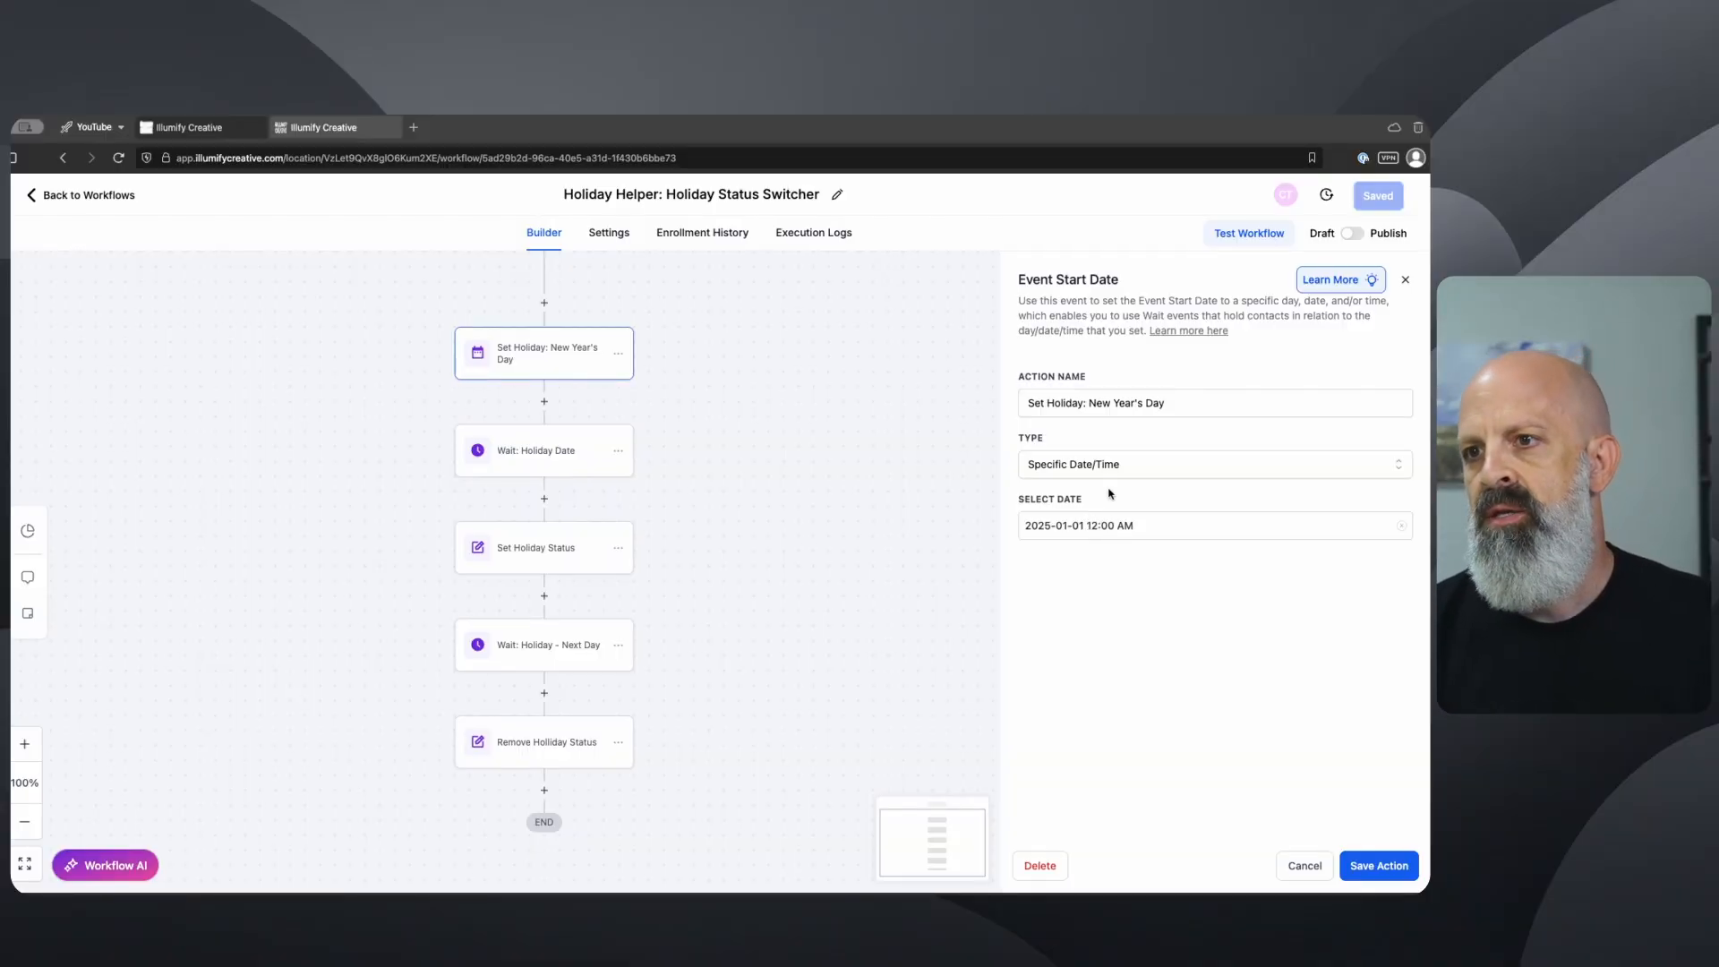
Step: Copy all actions from "Set Holiday: New Year's Day" onward and paste them after "Remove Holliday Status" at the end of the workflow
{"action": "left_click", "coordinate": [1300, 865]}
{"action": "left_click_drag", "start_coordinate": [750, 566], "coordinate": [756, 483]}
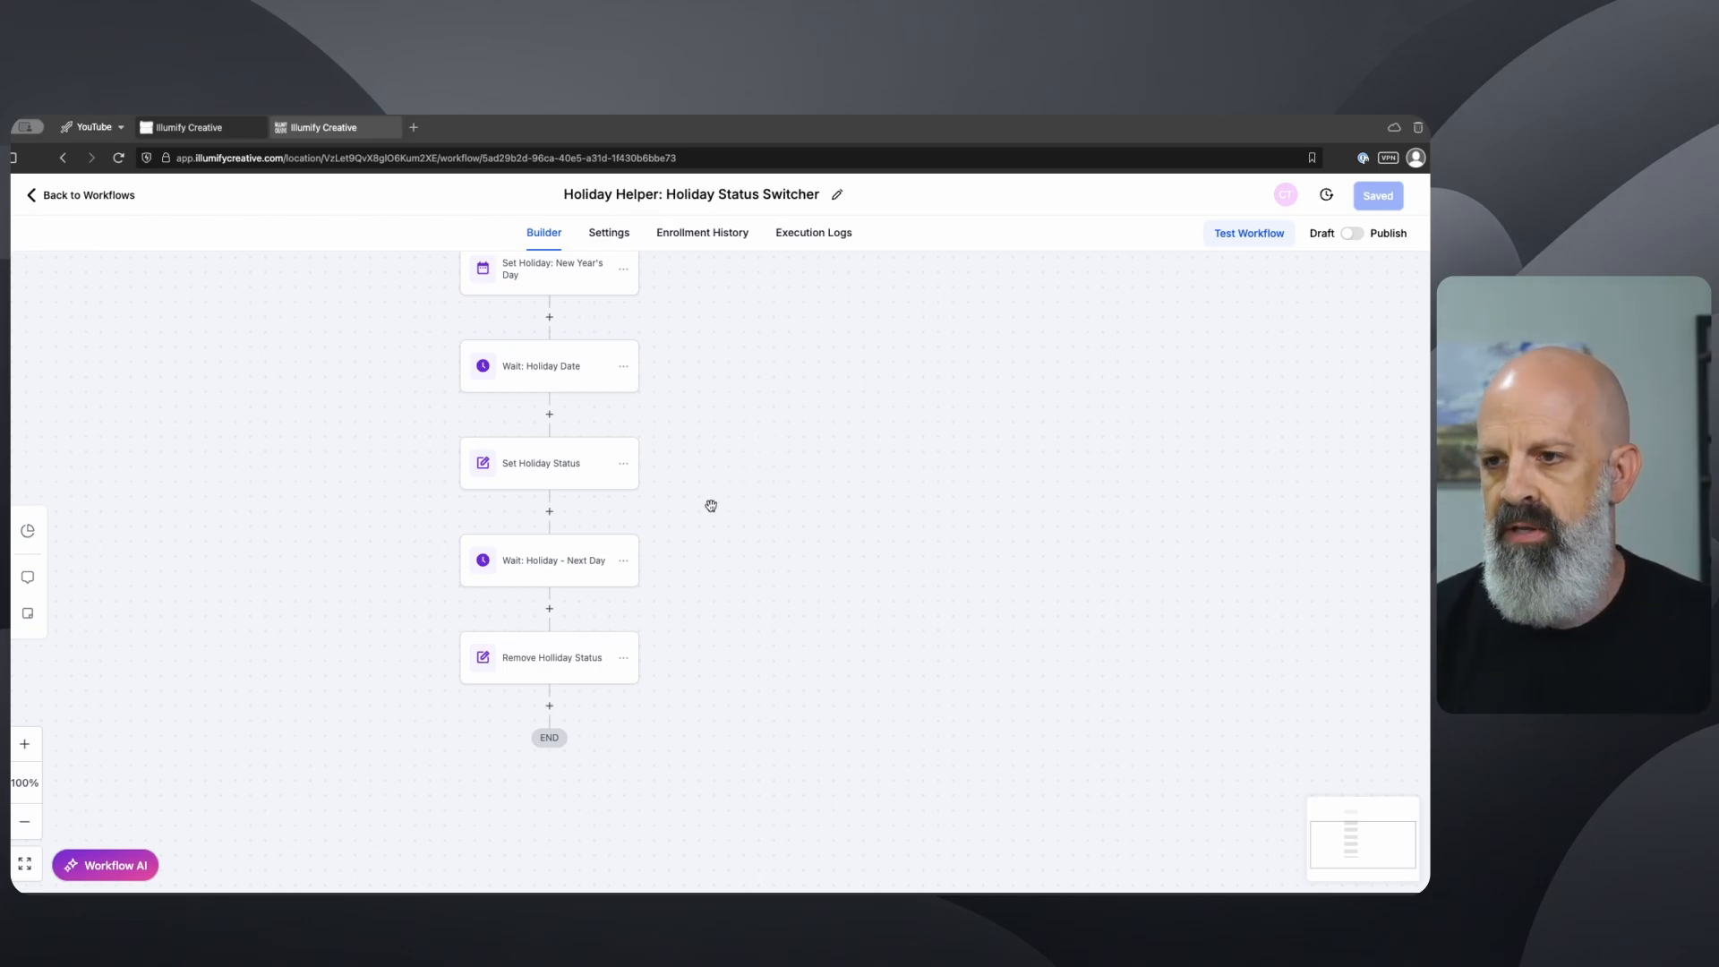
{"action": "left_click_drag", "start_coordinate": [710, 505], "coordinate": [692, 522]}
{"action": "scroll", "coordinate": [659, 720], "scroll_direction": "up", "scroll_amount": 1}
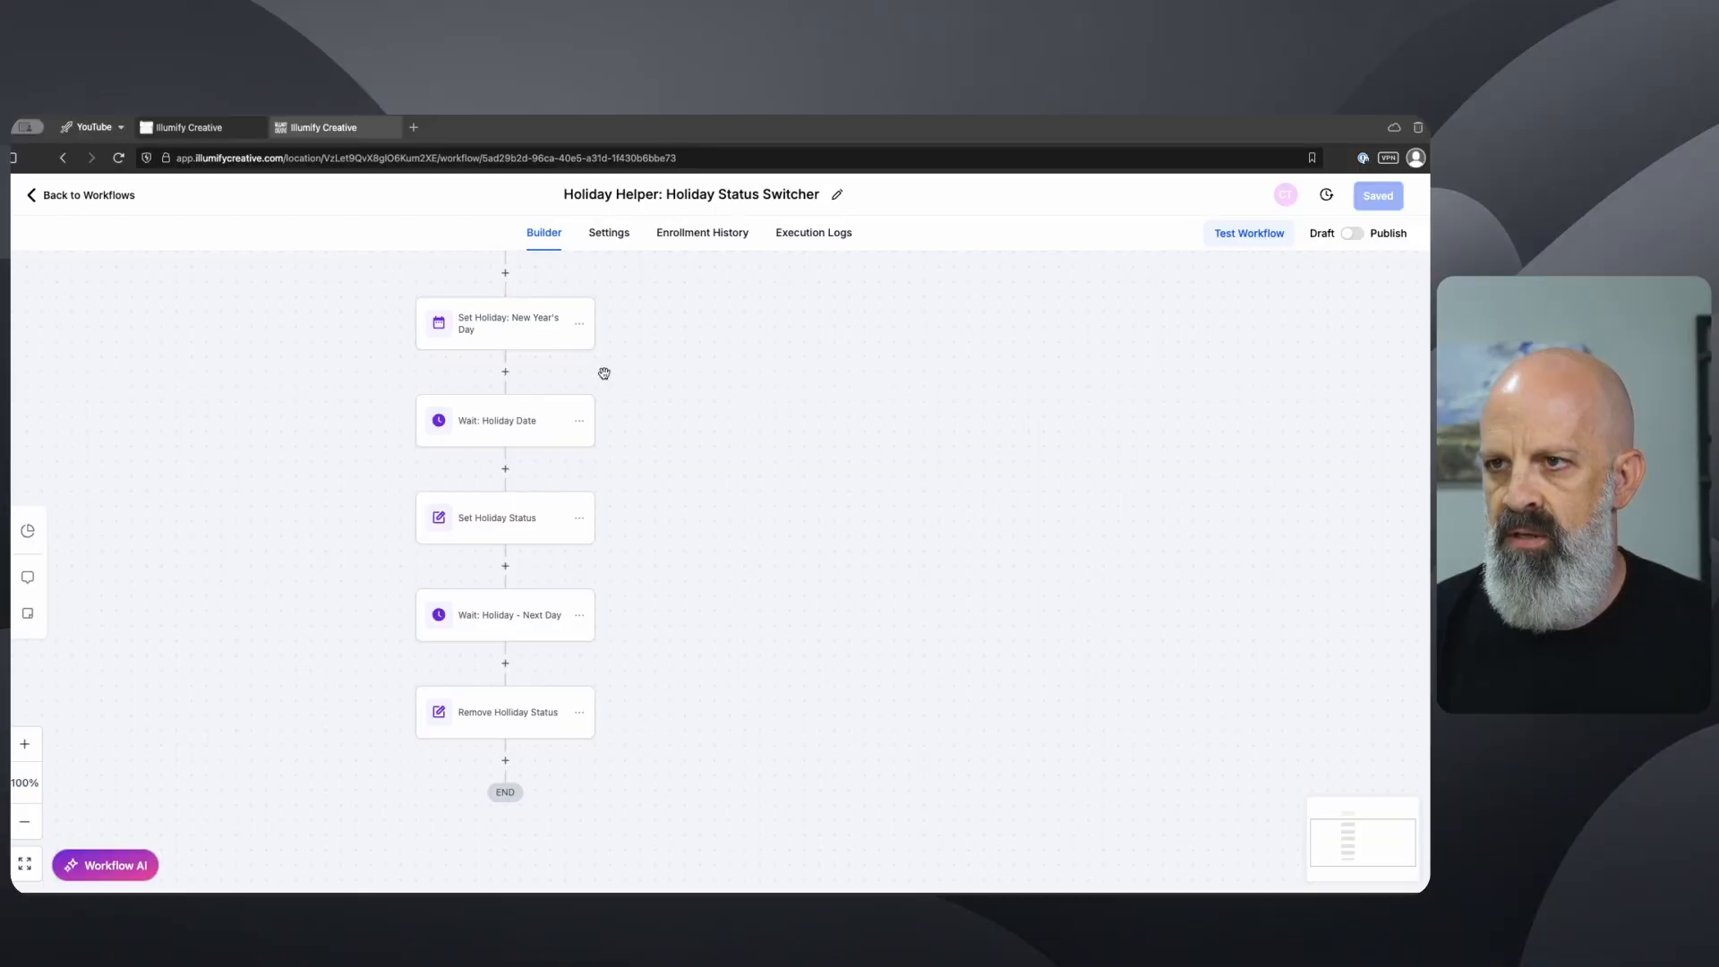
{"action": "left_click", "coordinate": [580, 324]}
{"action": "left_click", "coordinate": [660, 383]}
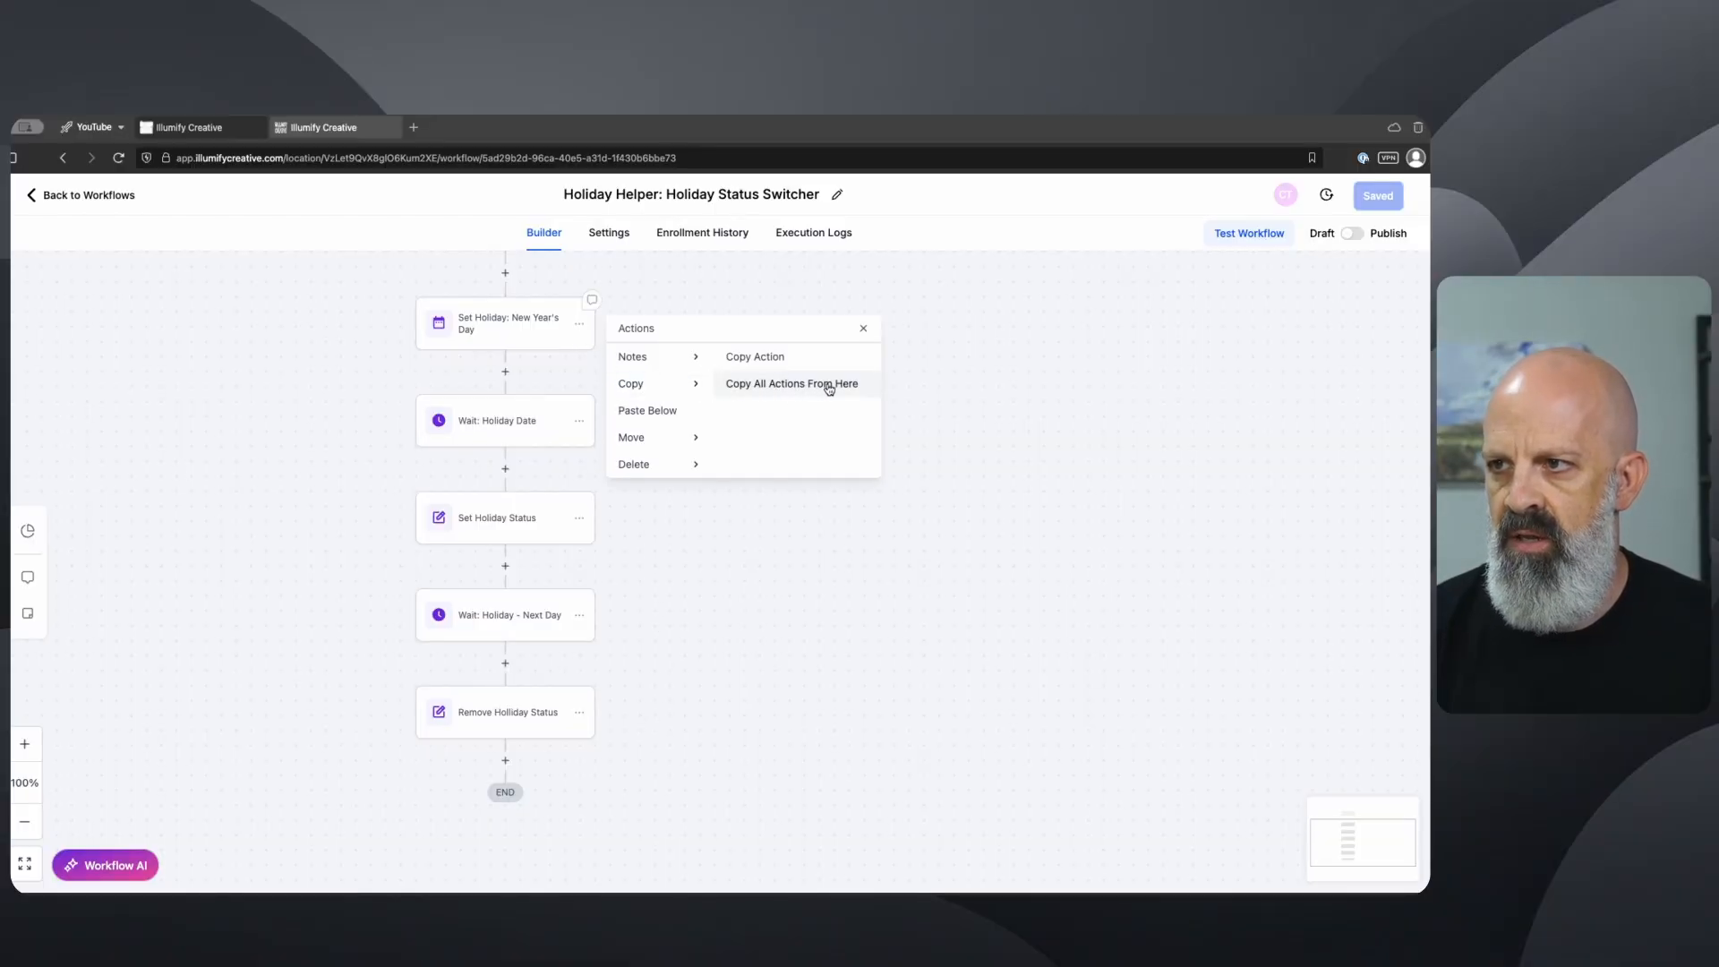
{"action": "left_click", "coordinate": [828, 388]}
{"action": "left_click_drag", "start_coordinate": [722, 691], "coordinate": [755, 480]}
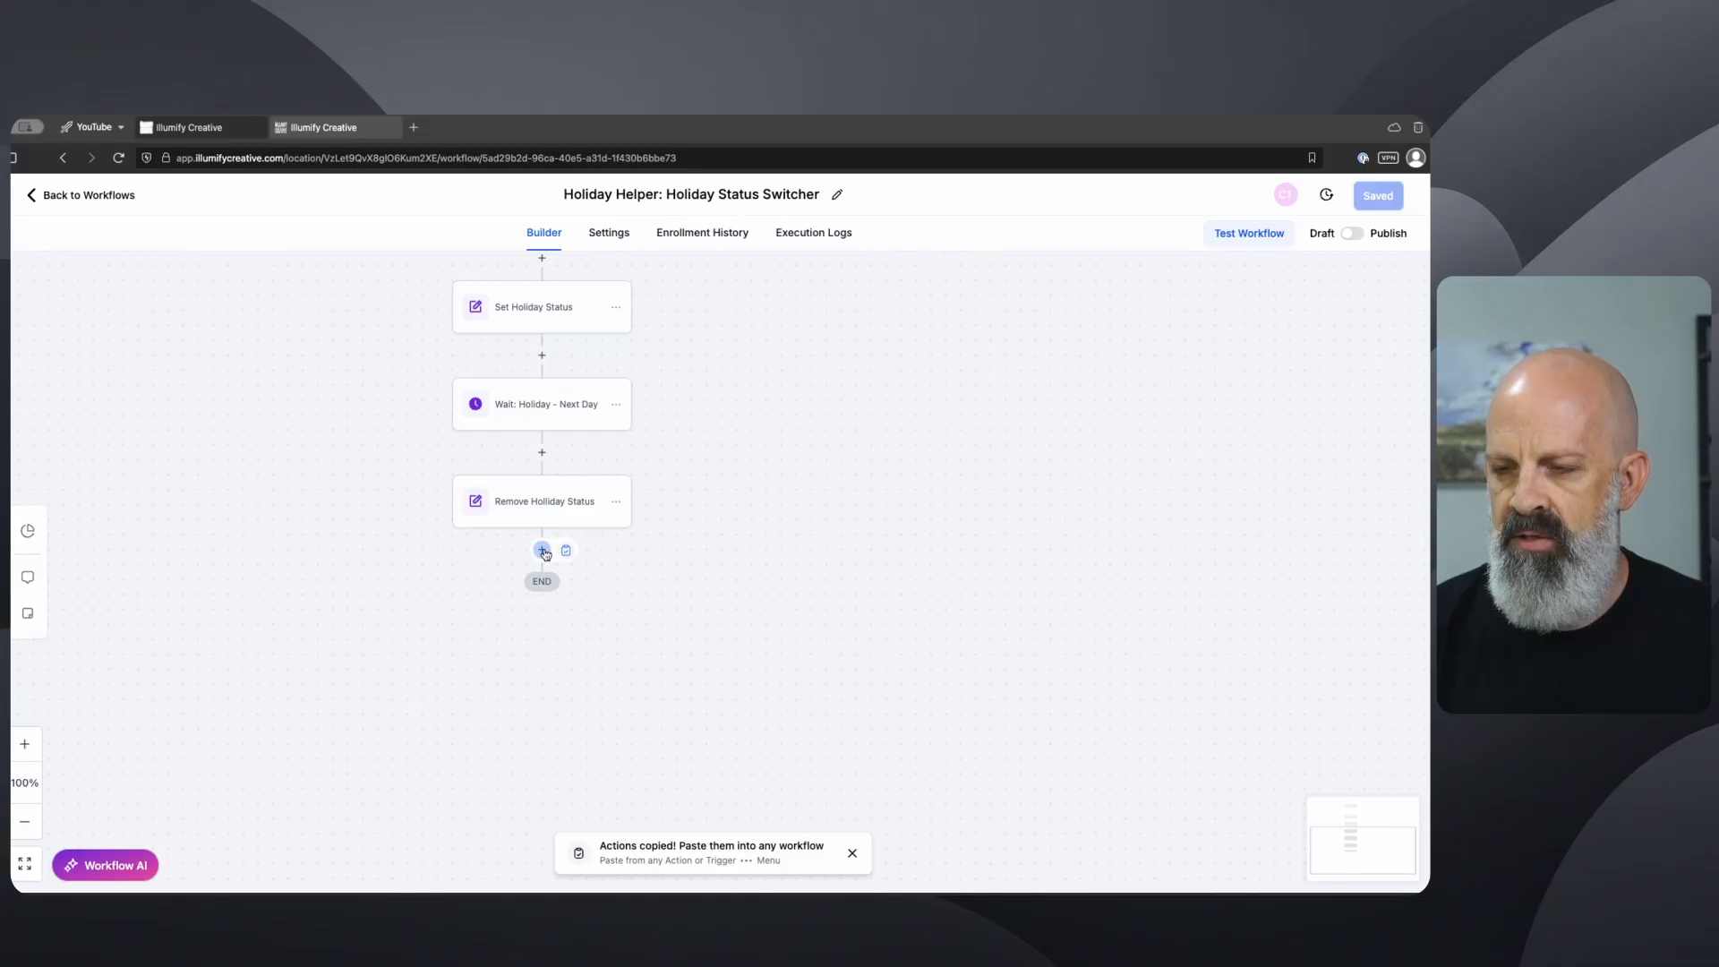
{"action": "left_click", "coordinate": [566, 549]}
{"action": "scroll", "coordinate": [573, 555], "scroll_direction": "down", "scroll_amount": 2}
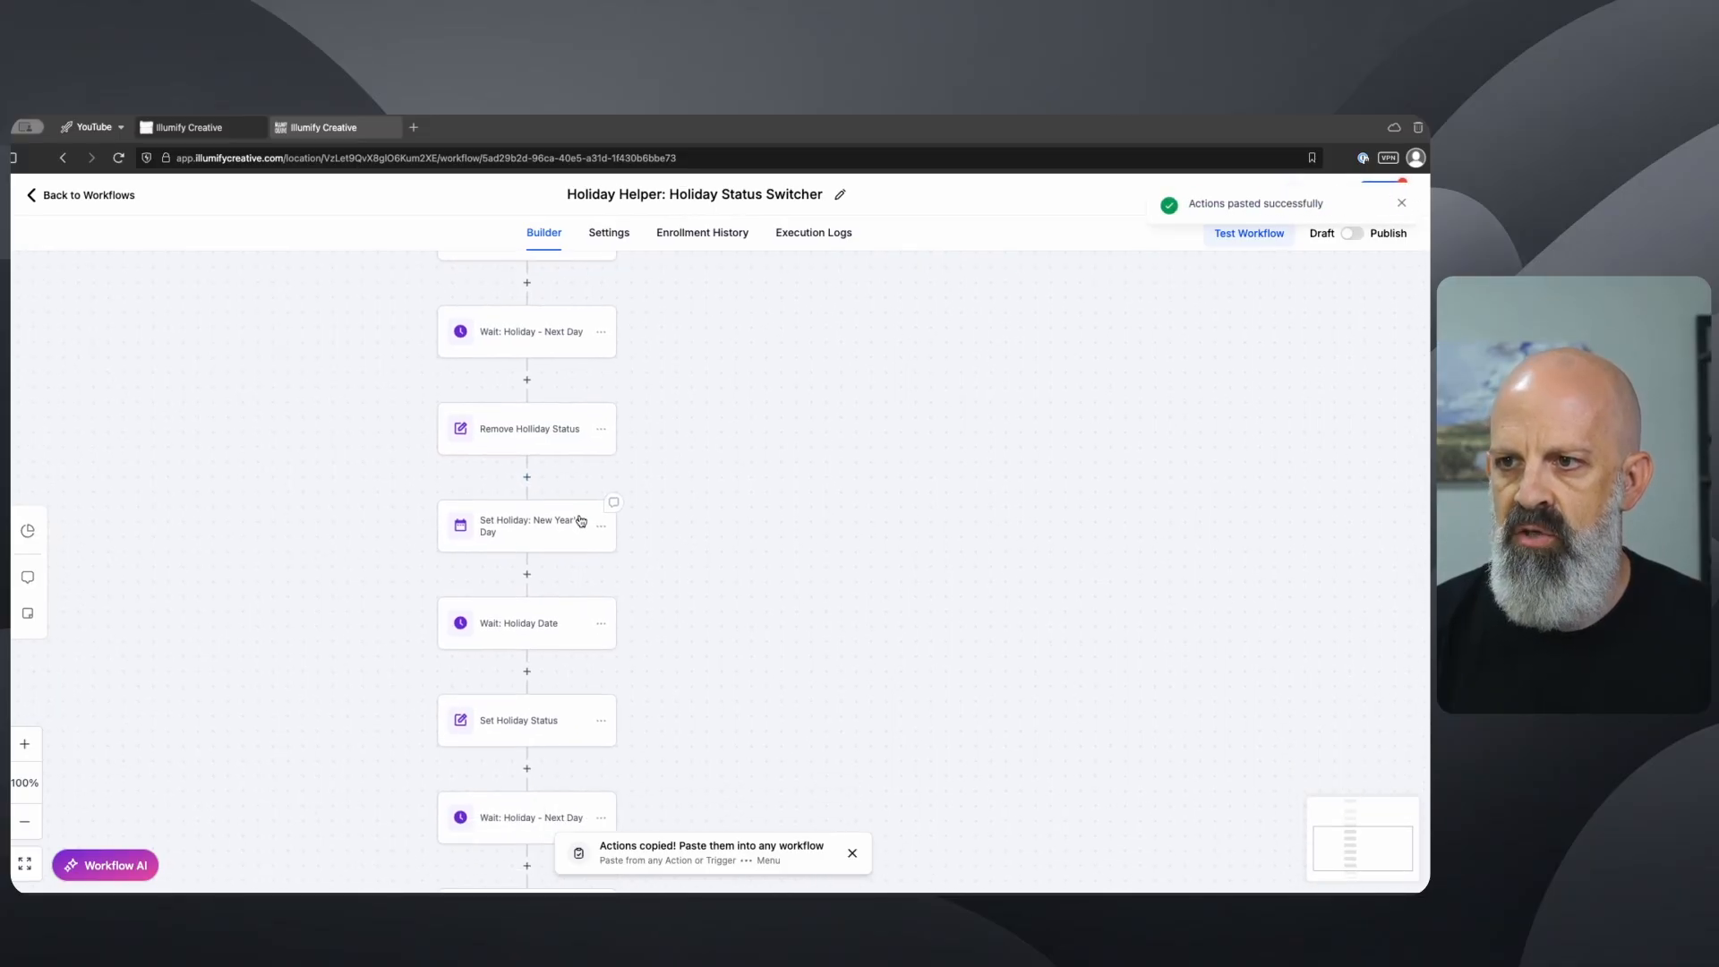
Step: Rename the pasted "Set Holiday: New Year's Day" action as "Set Holiday: Memorial Day"
{"action": "left_click_drag", "start_coordinate": [581, 521], "coordinate": [572, 357]}
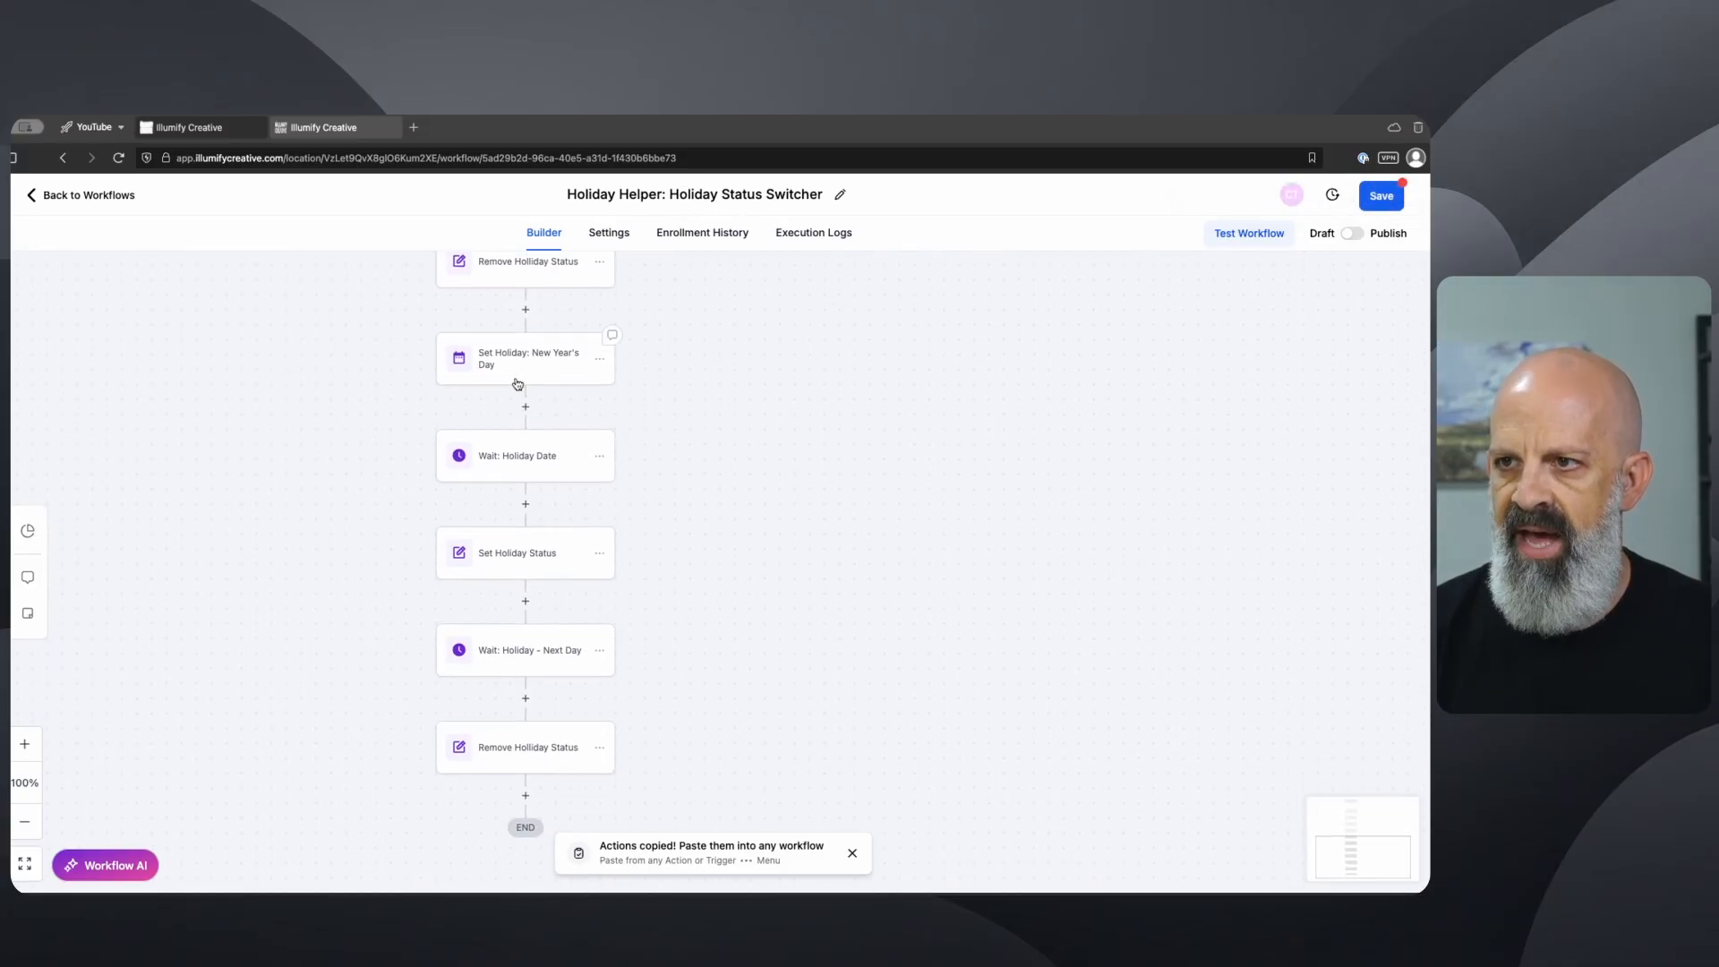
{"action": "left_click", "coordinate": [545, 371]}
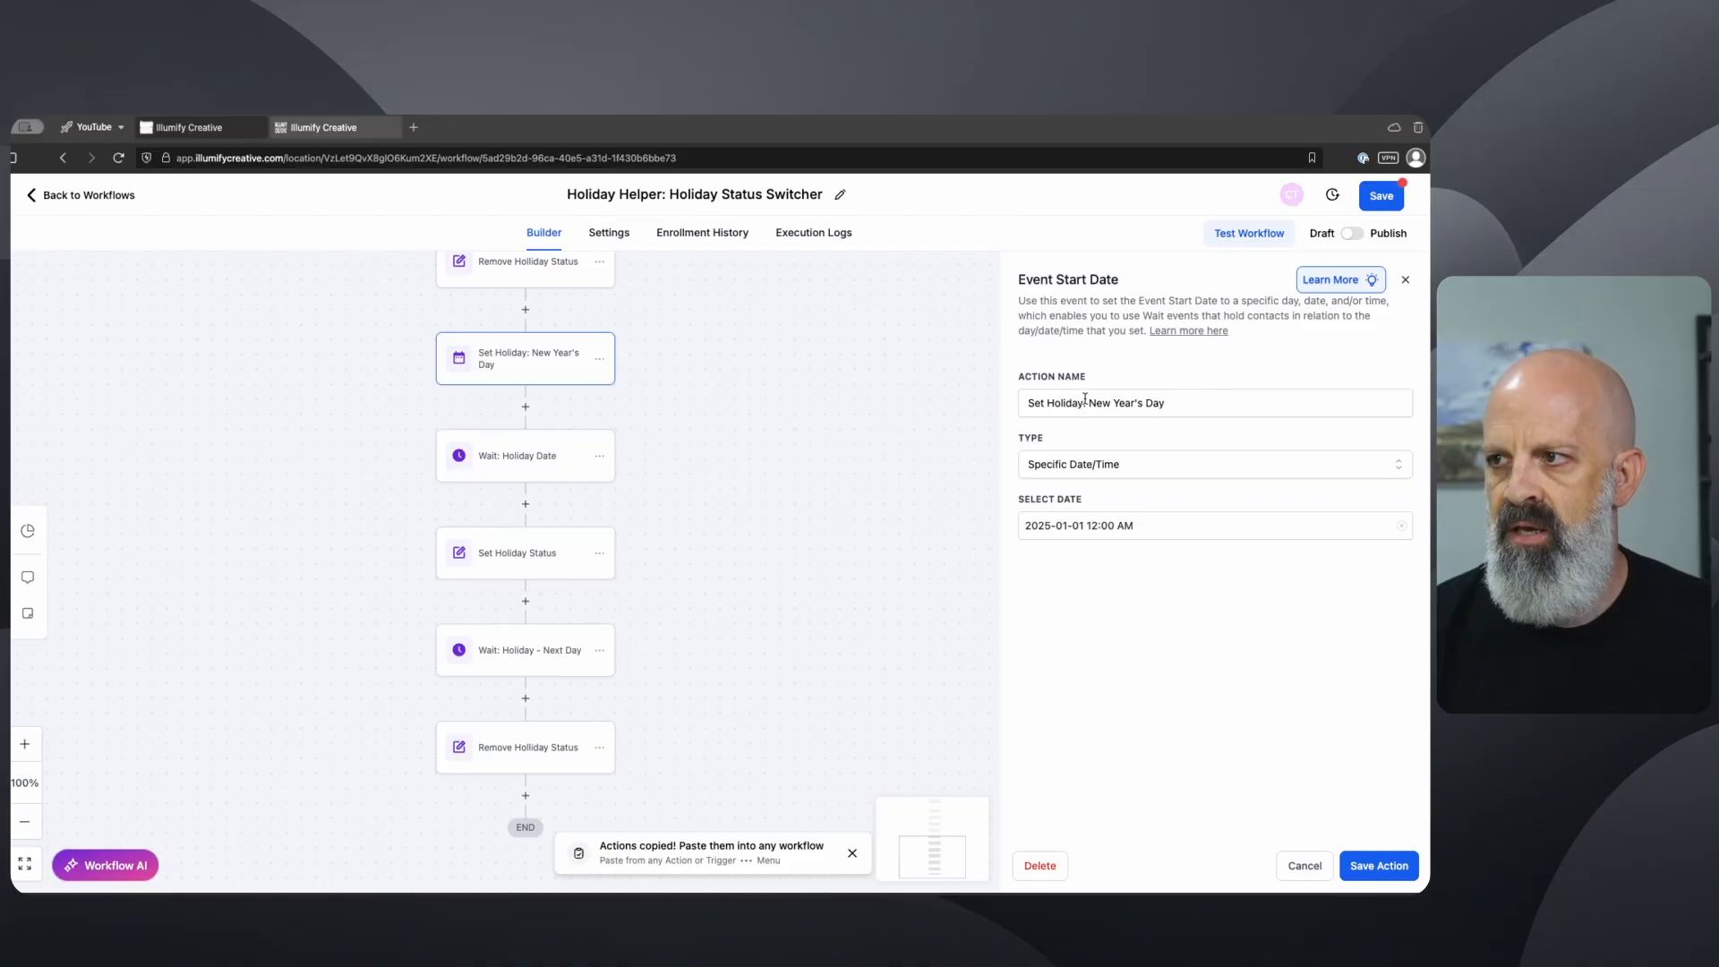
{"action": "left_click_drag", "start_coordinate": [1094, 403], "coordinate": [1180, 409]}
{"action": "type", "text": "Memorial Day"}
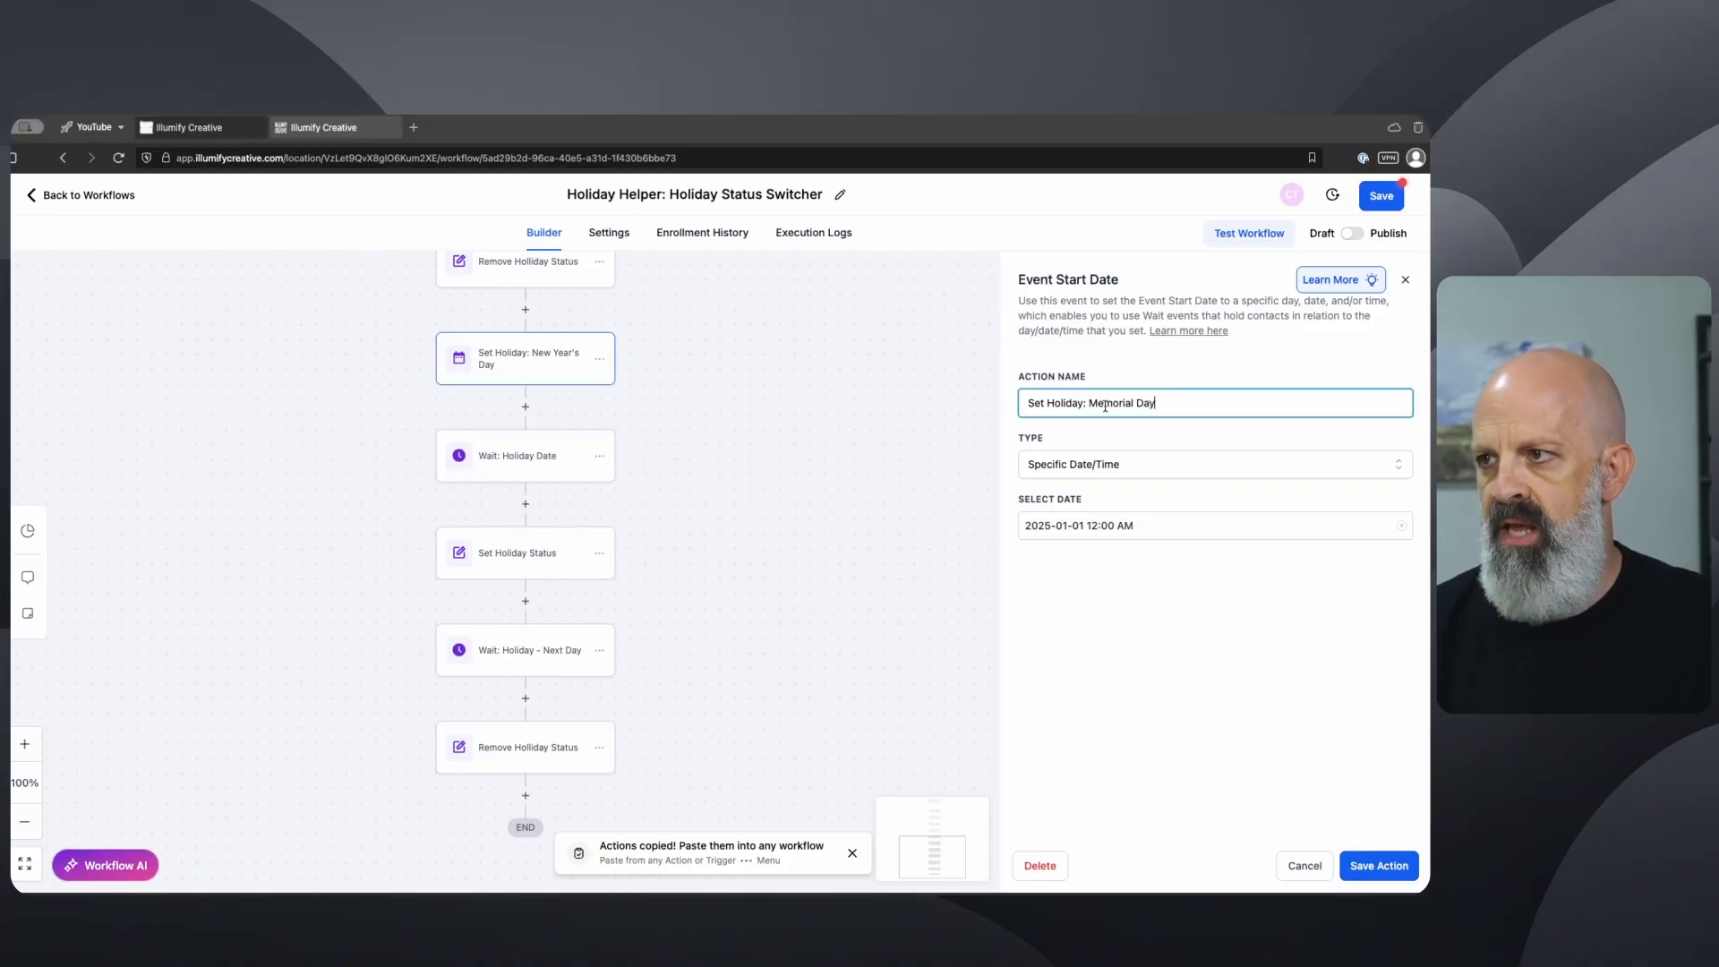
{"action": "left_click_drag", "start_coordinate": [1106, 406], "coordinate": [1187, 410]}
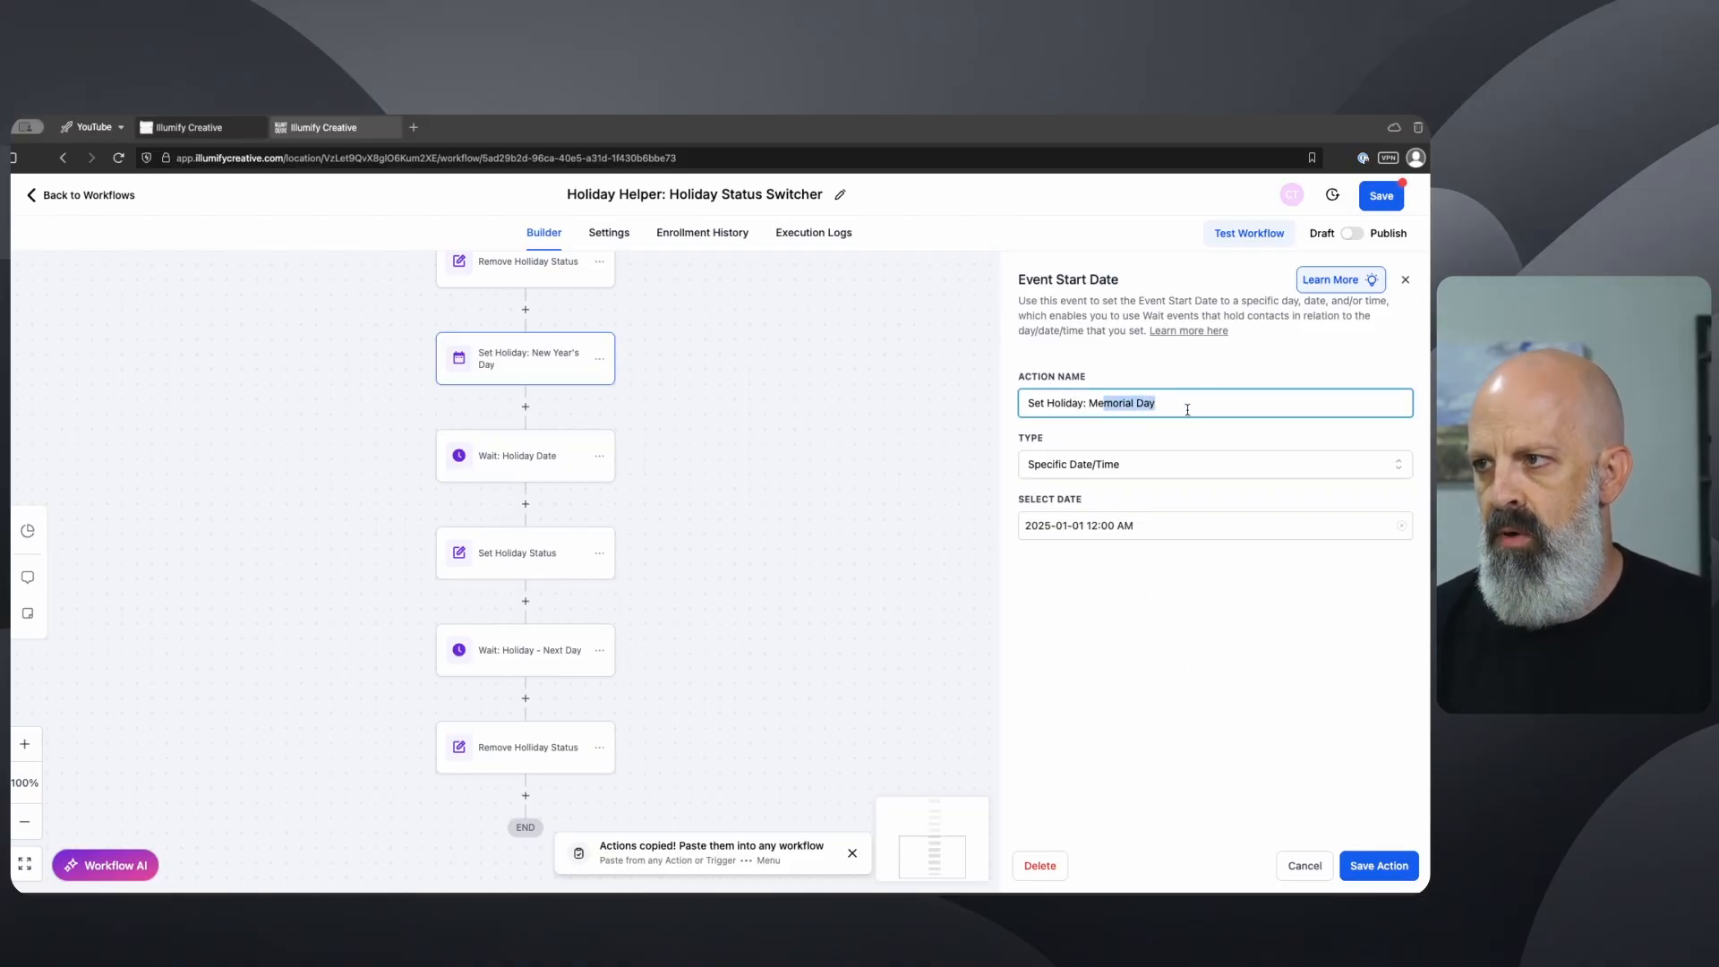
Step: Set the Memorial Day action's date to May 26, 2025 at 12:00 AM and save the action
{"action": "left_click", "coordinate": [1199, 525]}
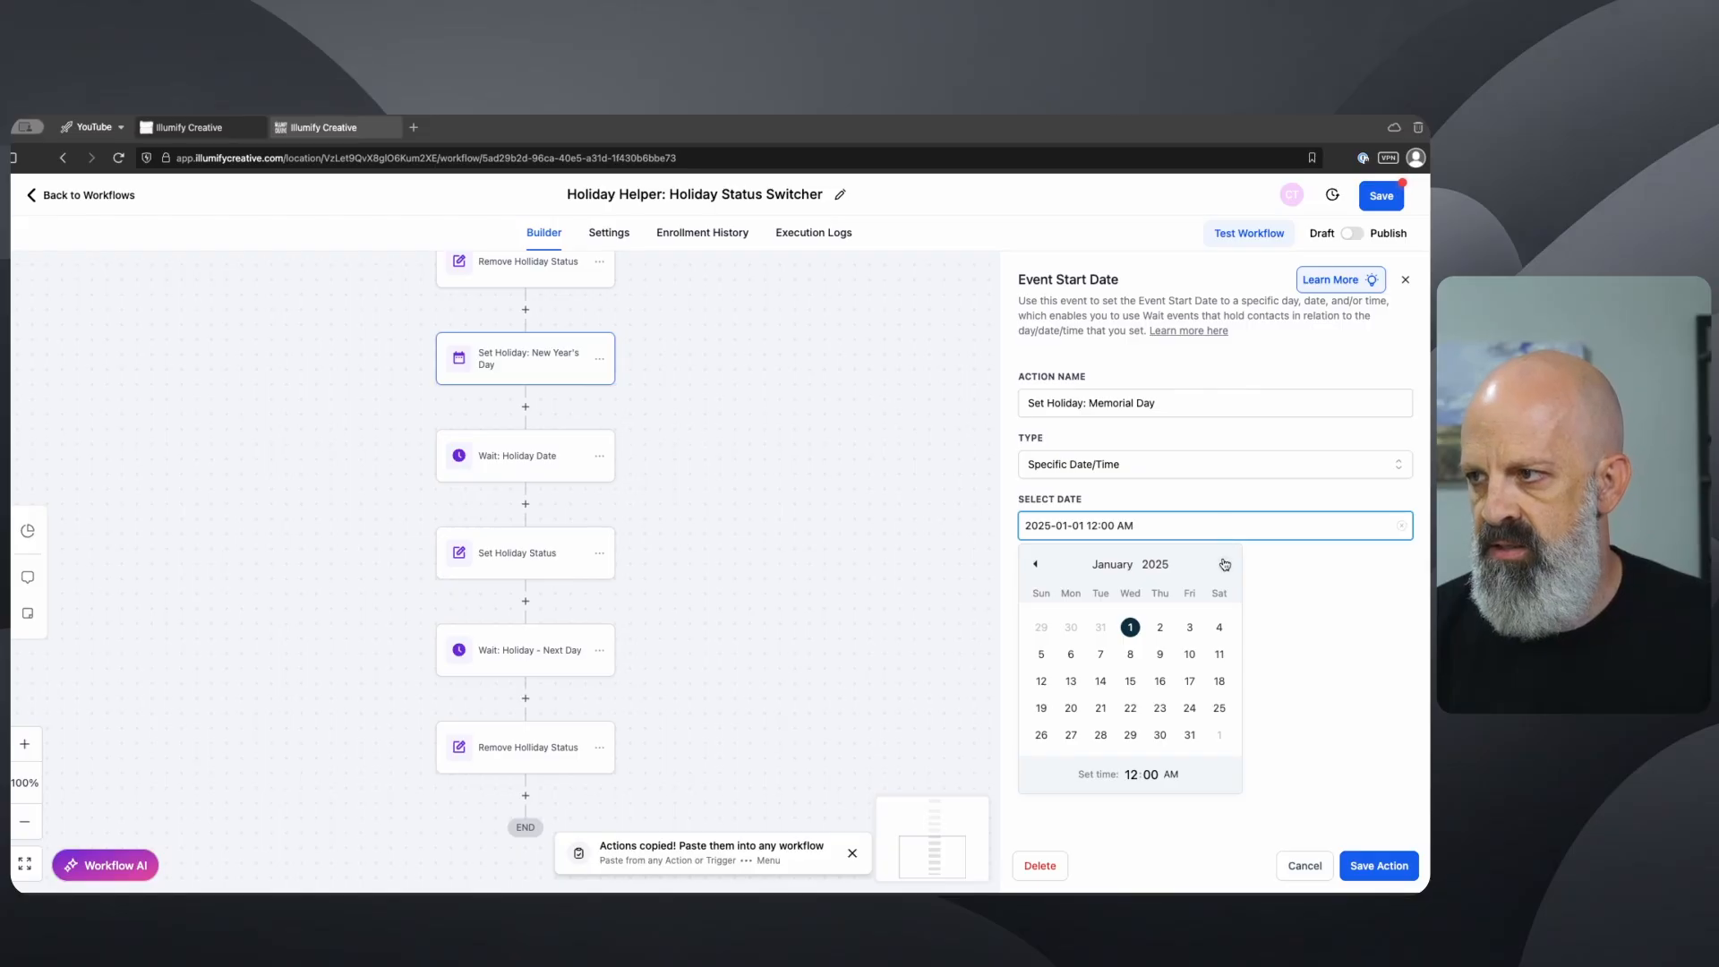
{"action": "left_click", "coordinate": [1223, 564]}
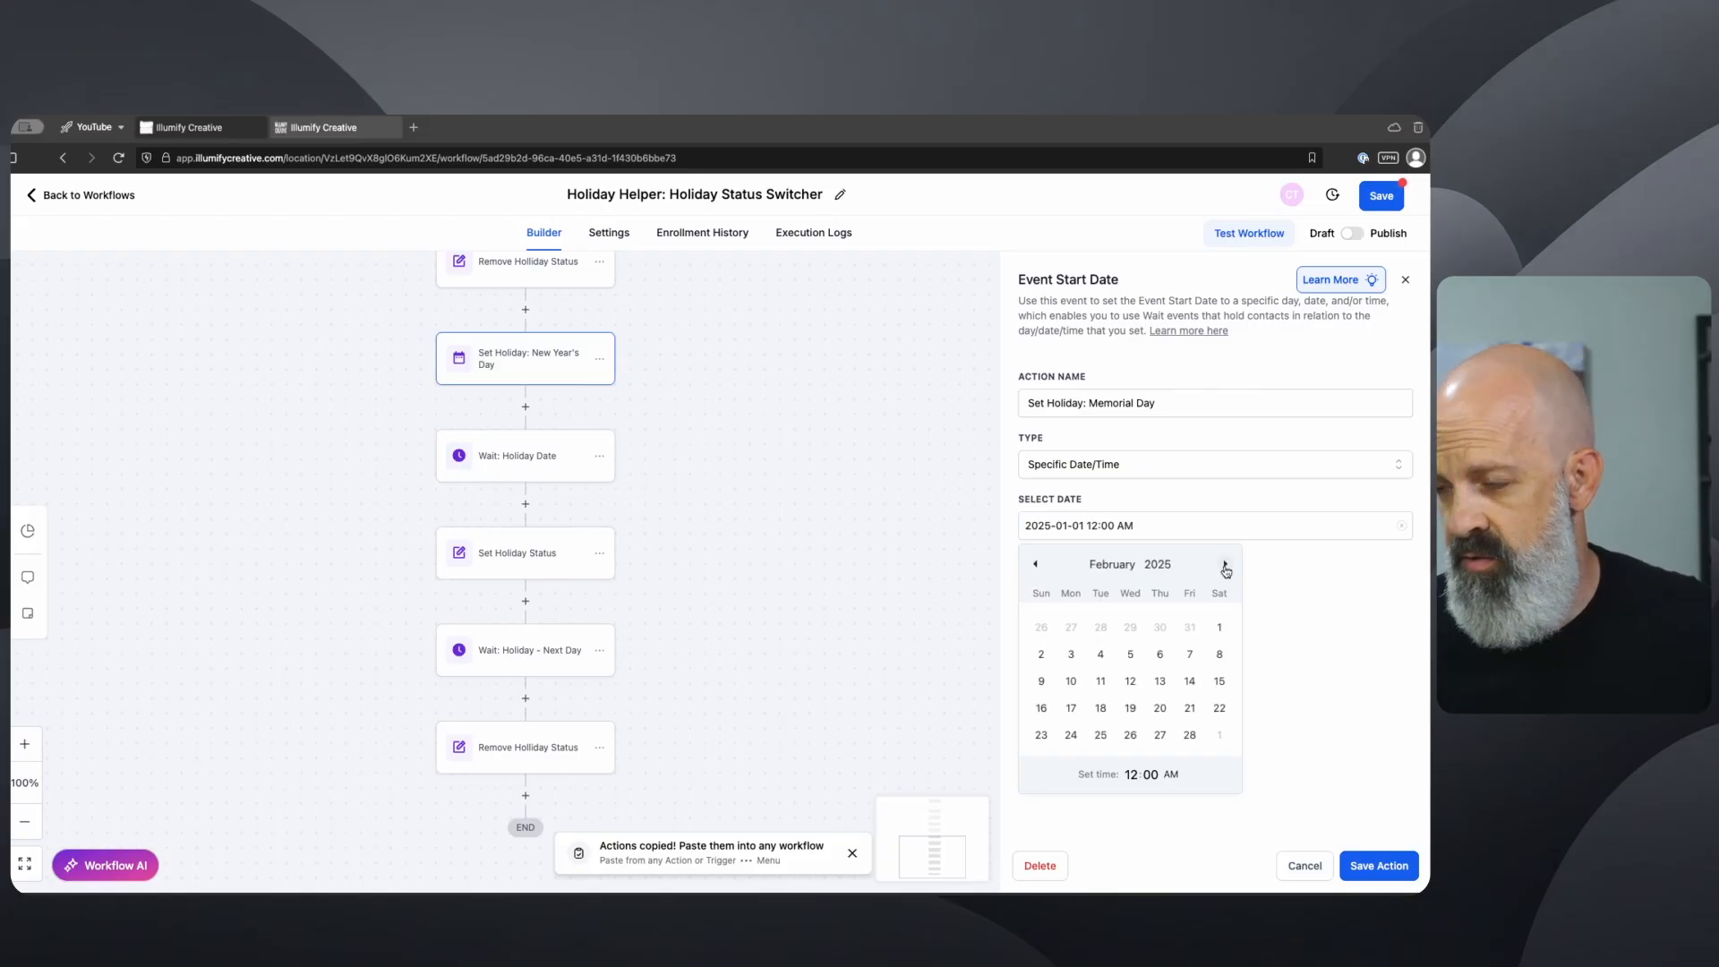
{"action": "left_click", "coordinate": [1142, 535]}
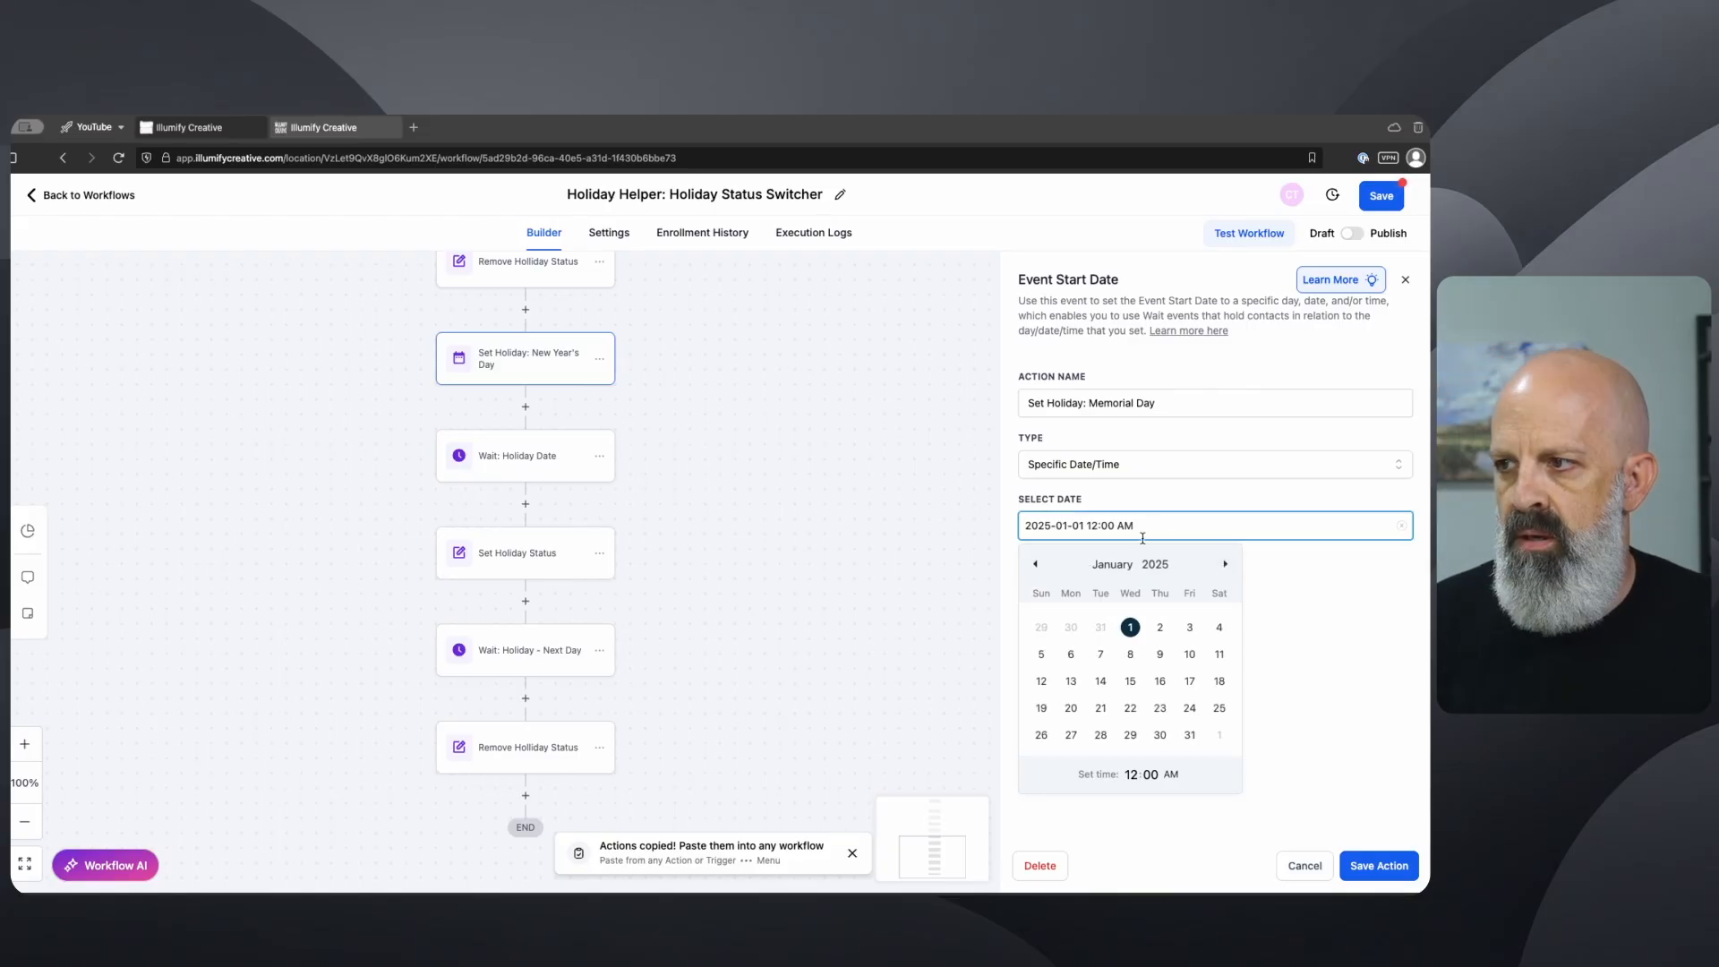
{"action": "left_click", "coordinate": [1224, 564]}
{"action": "left_click", "coordinate": [1224, 564]}
{"action": "left_click", "coordinate": [1225, 564]}
{"action": "left_click", "coordinate": [1225, 564]}
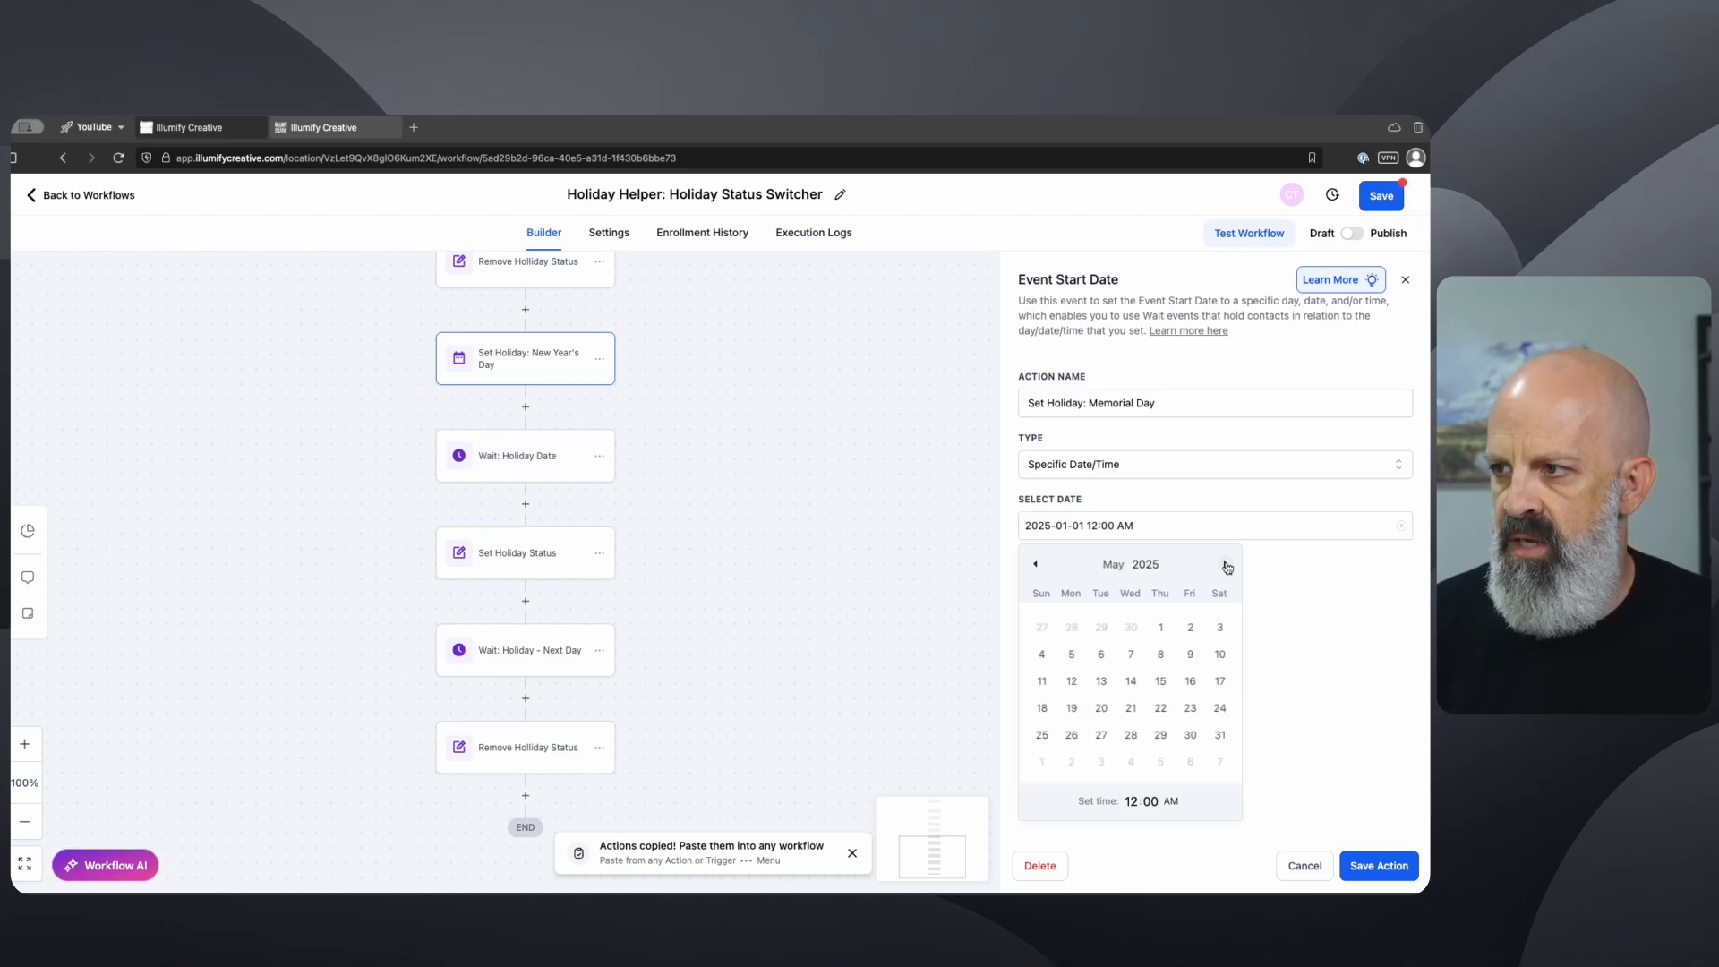
{"action": "left_click", "coordinate": [1071, 734]}
{"action": "left_click", "coordinate": [1378, 867]}
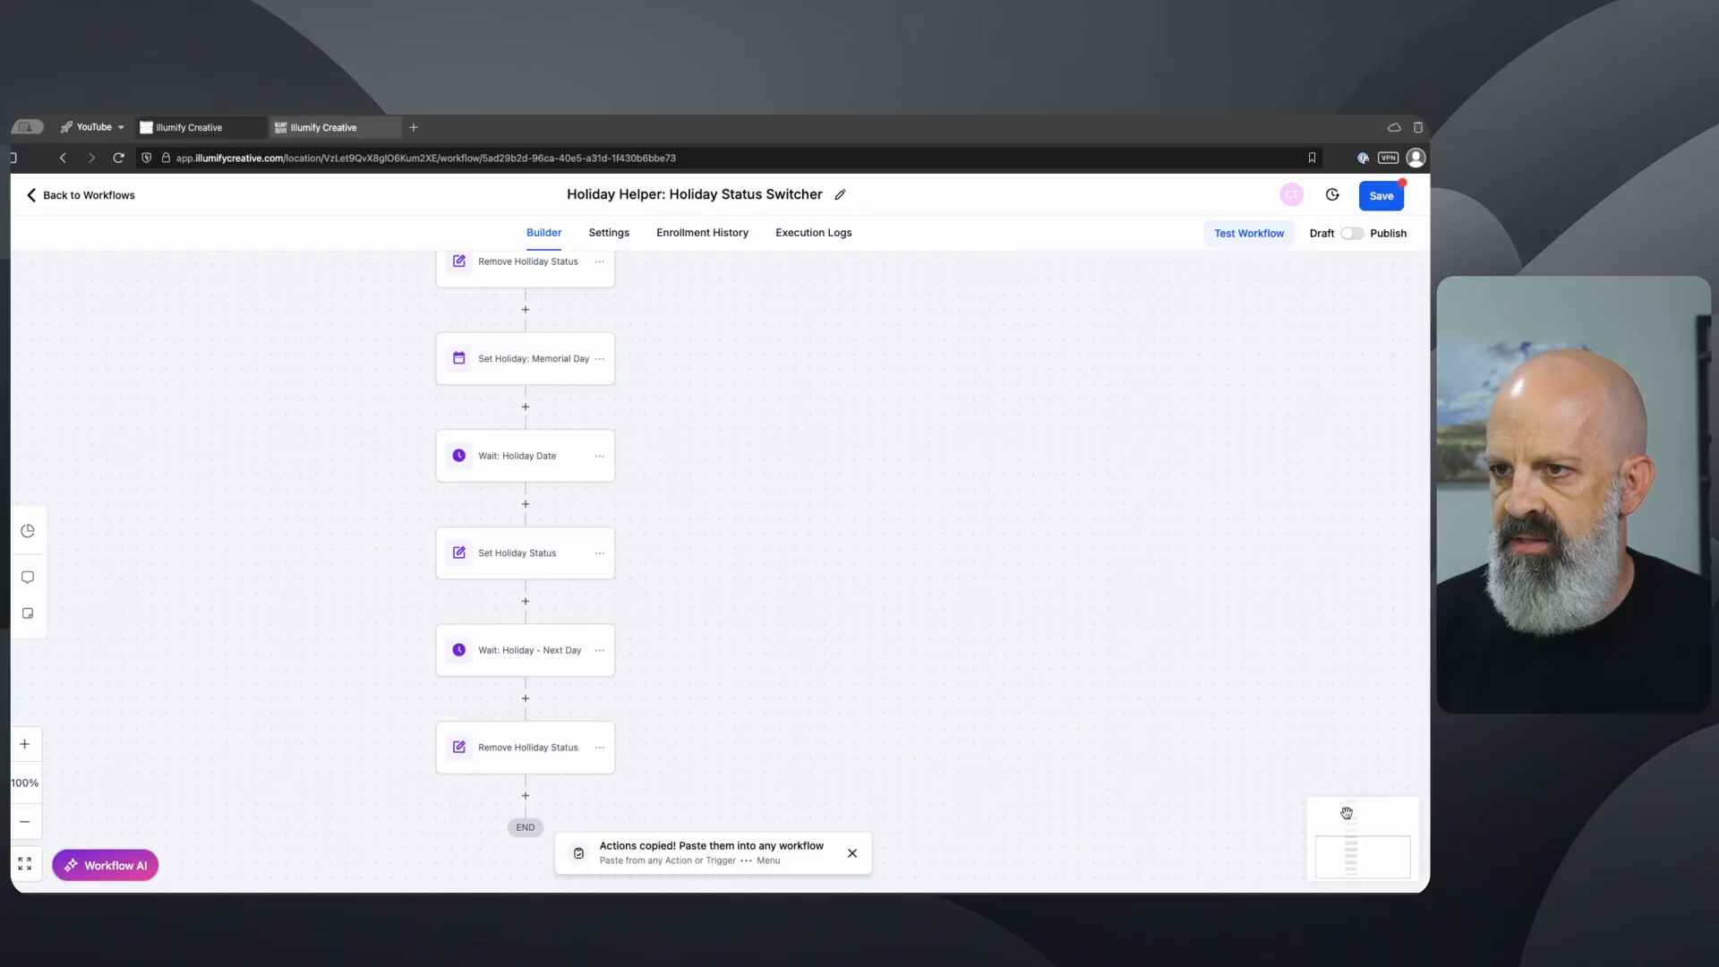
Step: Review the settings of the pasted "Wait: Holiday Date", "Set Holiday Status" and "Wait: Holiday - Next Day" actions against the Memorial Day date
{"action": "left_click", "coordinate": [537, 469]}
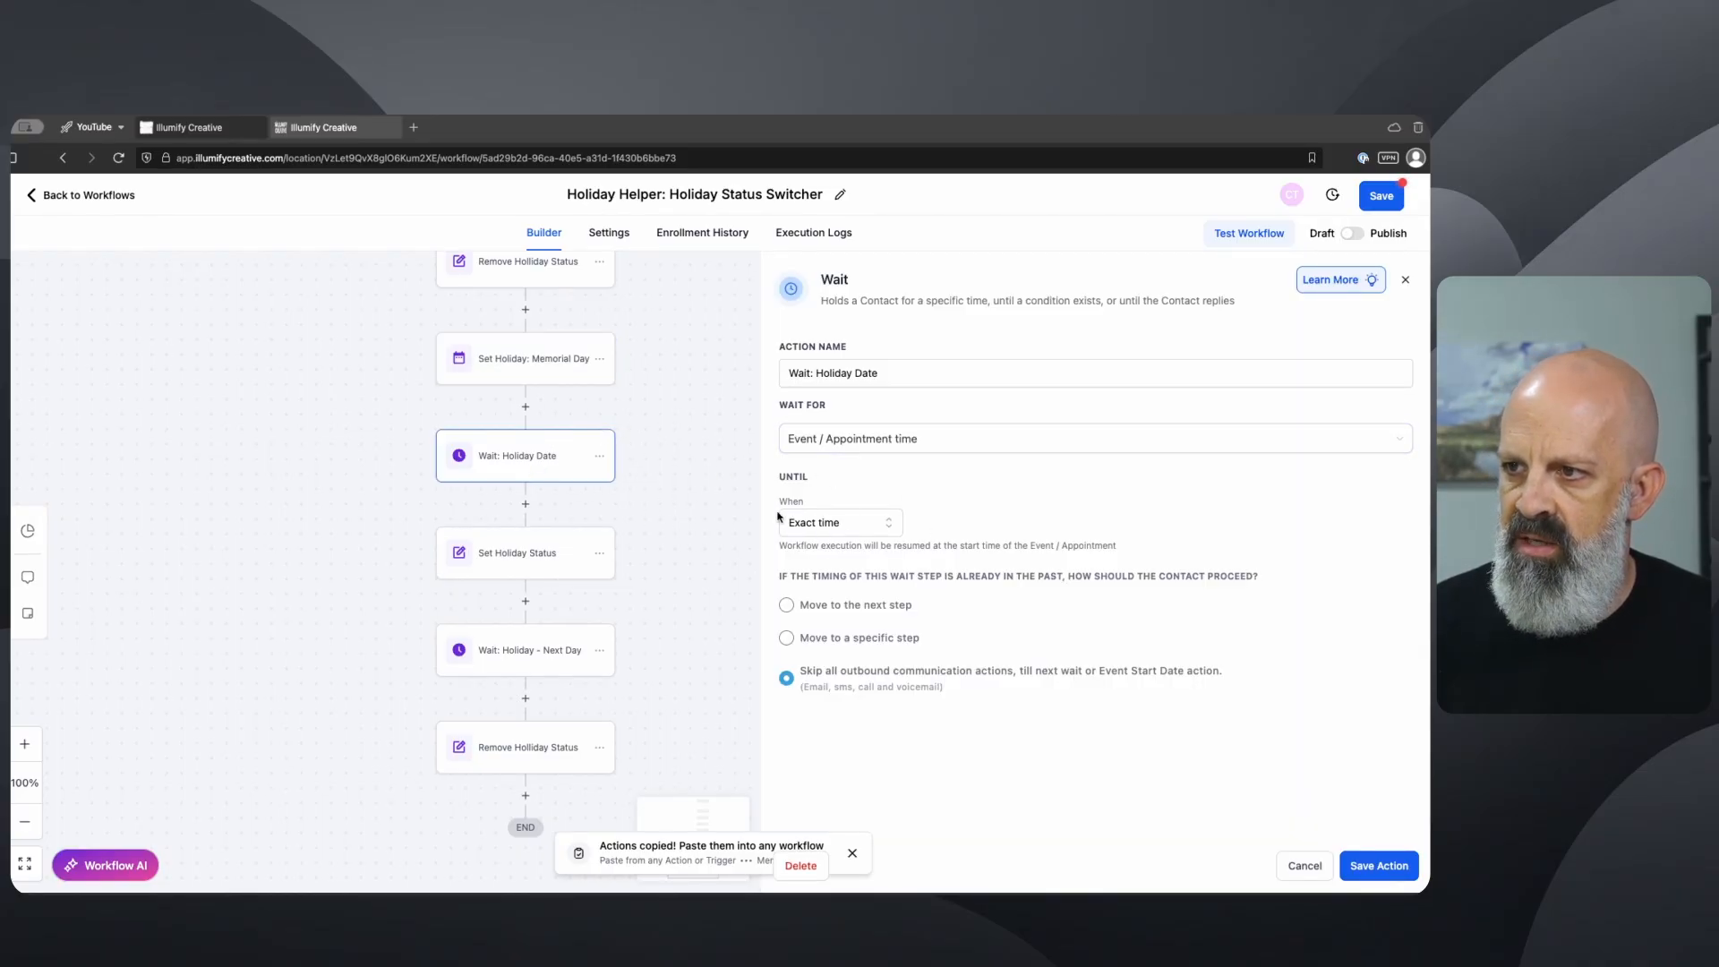
{"action": "left_click", "coordinate": [529, 365]}
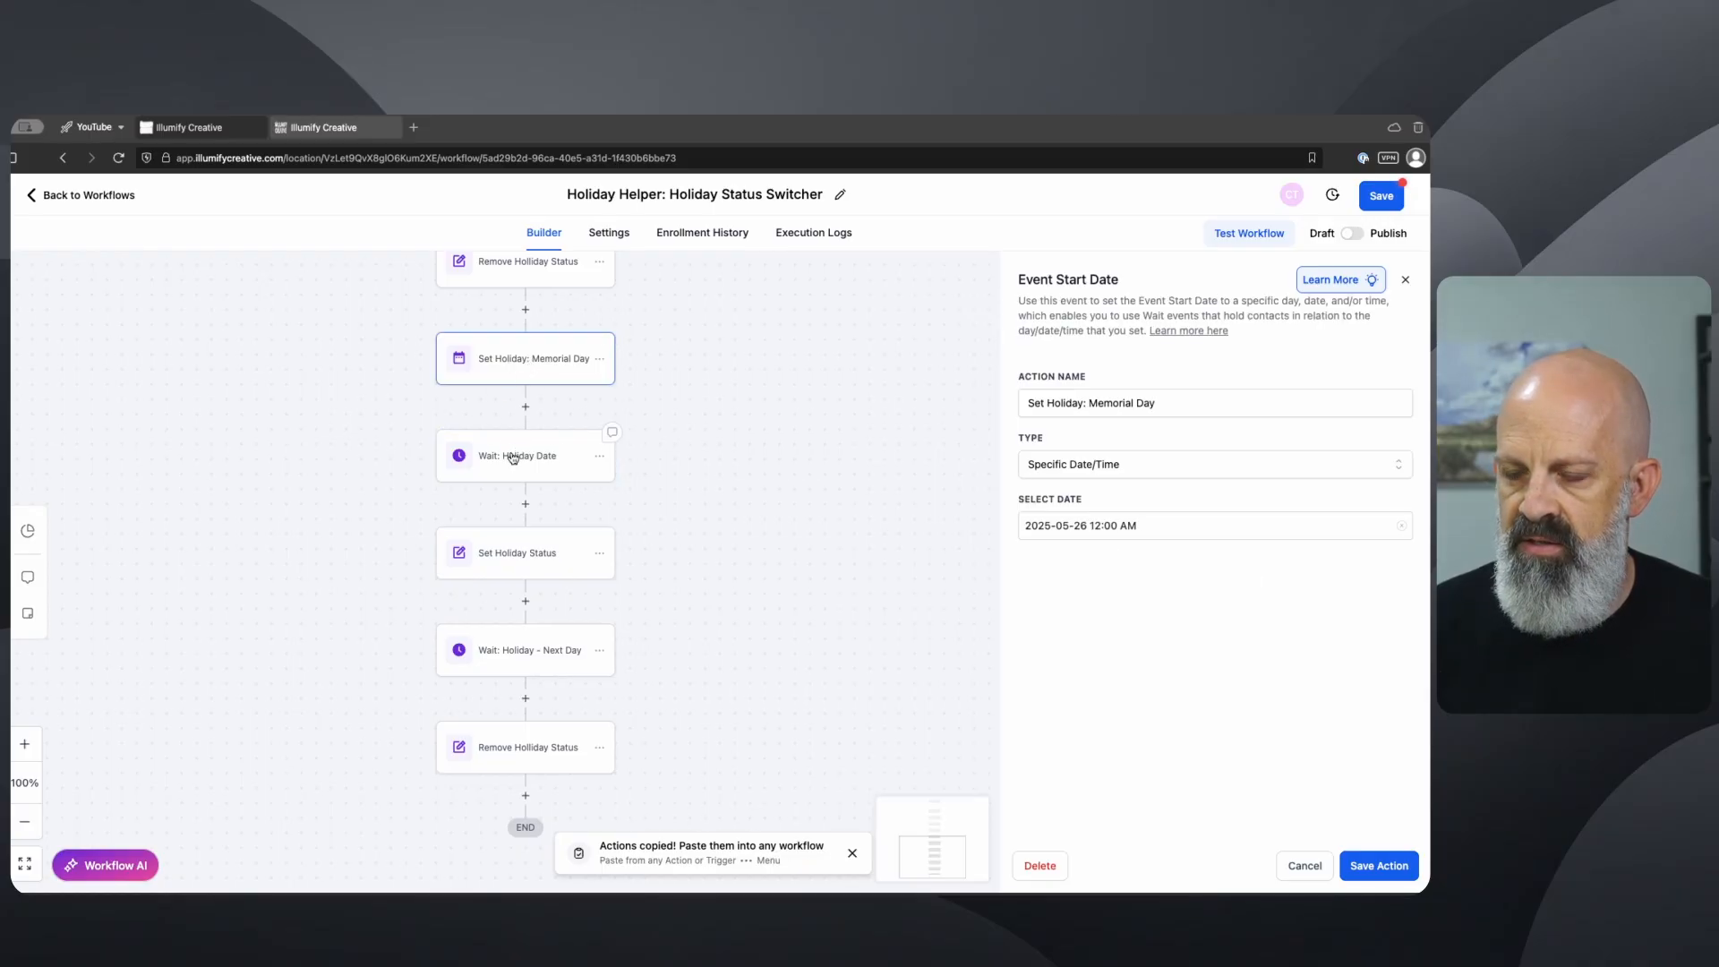
{"action": "left_click", "coordinate": [531, 559]}
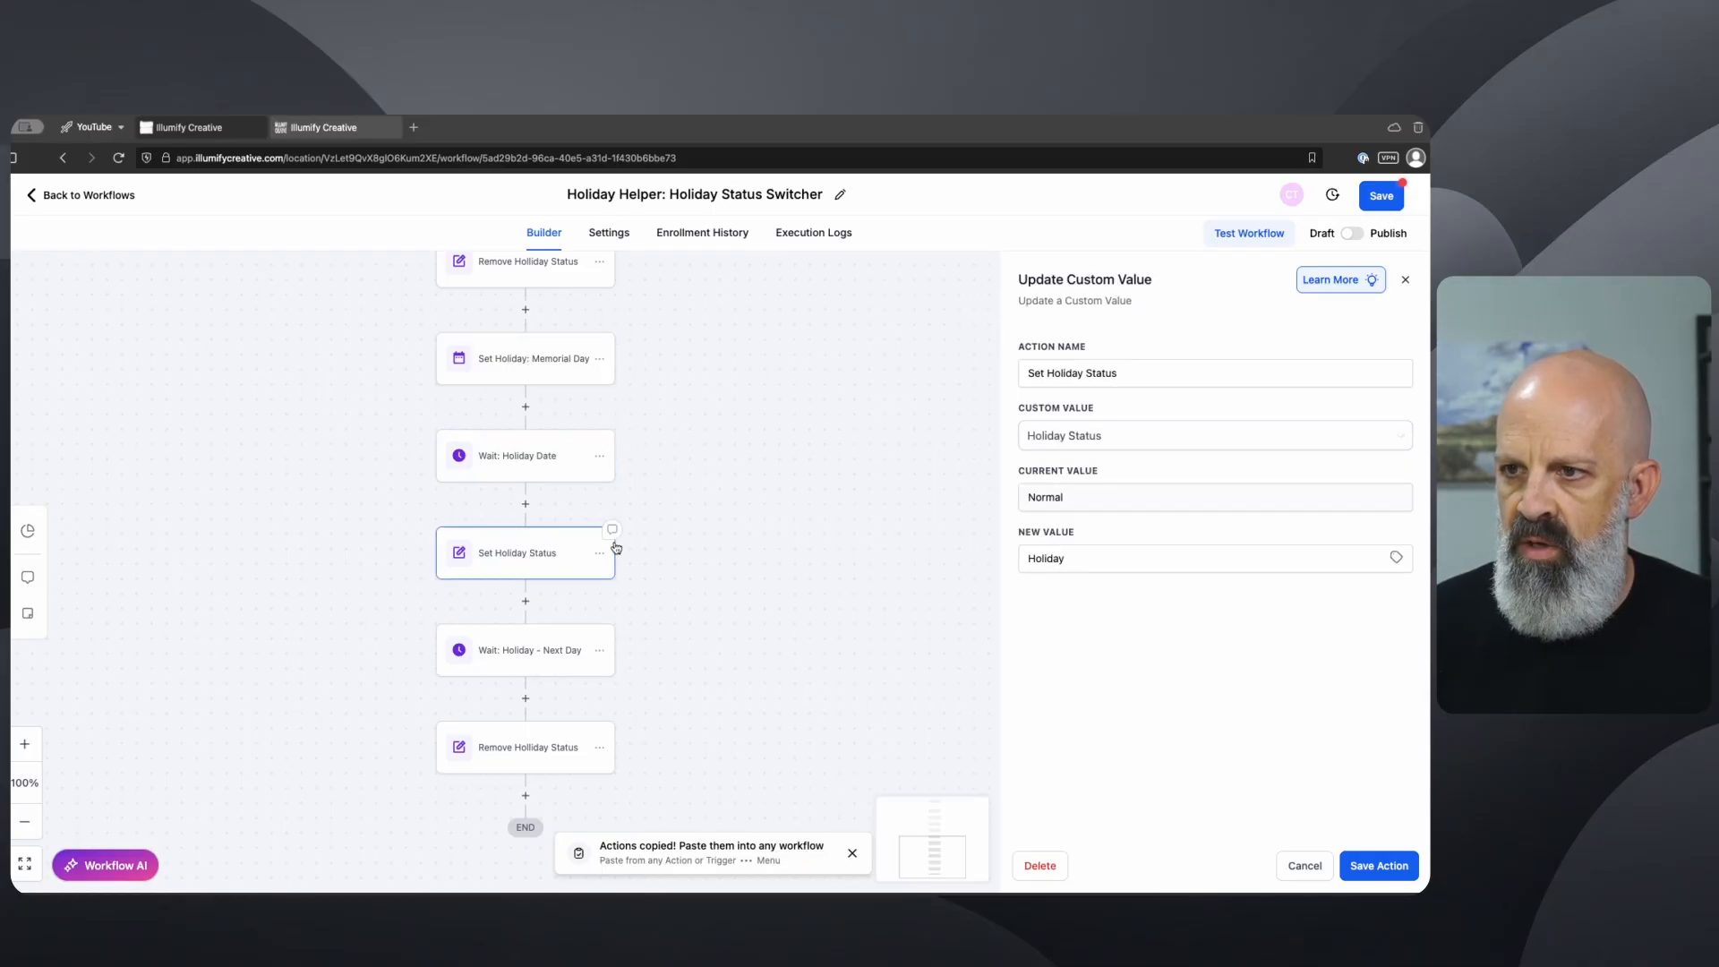
{"action": "left_click_drag", "start_coordinate": [1124, 560], "coordinate": [904, 530]}
{"action": "left_click", "coordinate": [509, 651]}
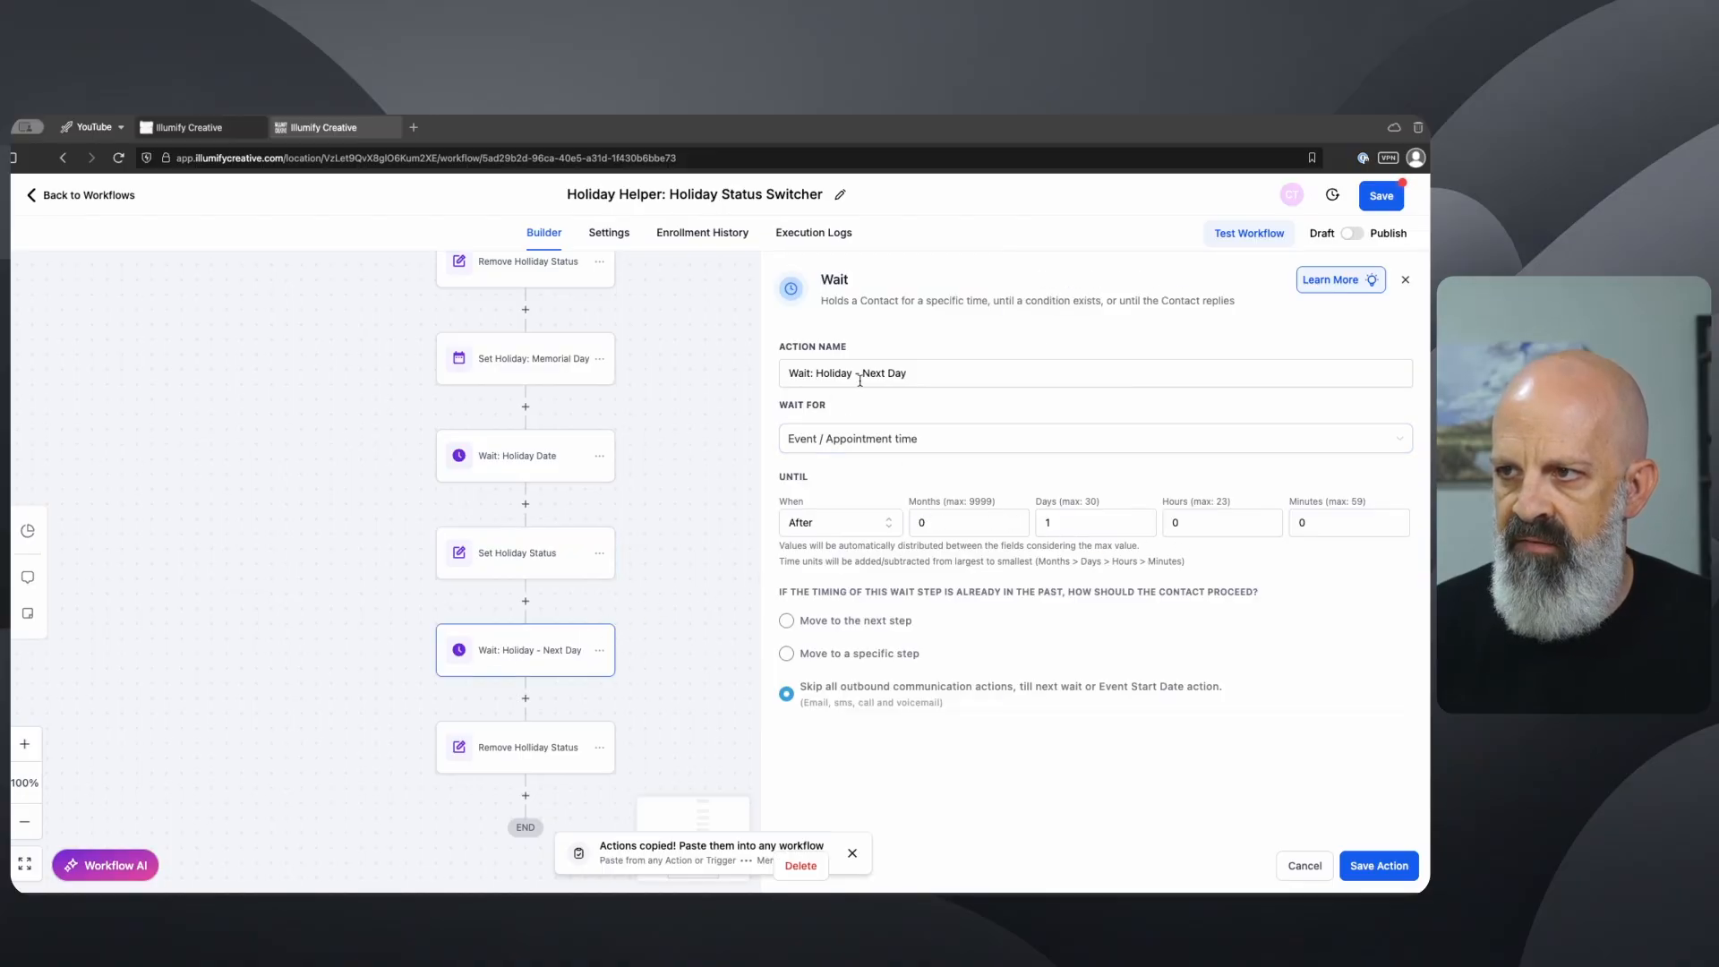
{"action": "left_click", "coordinate": [912, 370]}
{"action": "left_click_drag", "start_coordinate": [951, 376], "coordinate": [696, 373]}
{"action": "left_click", "coordinate": [536, 362]}
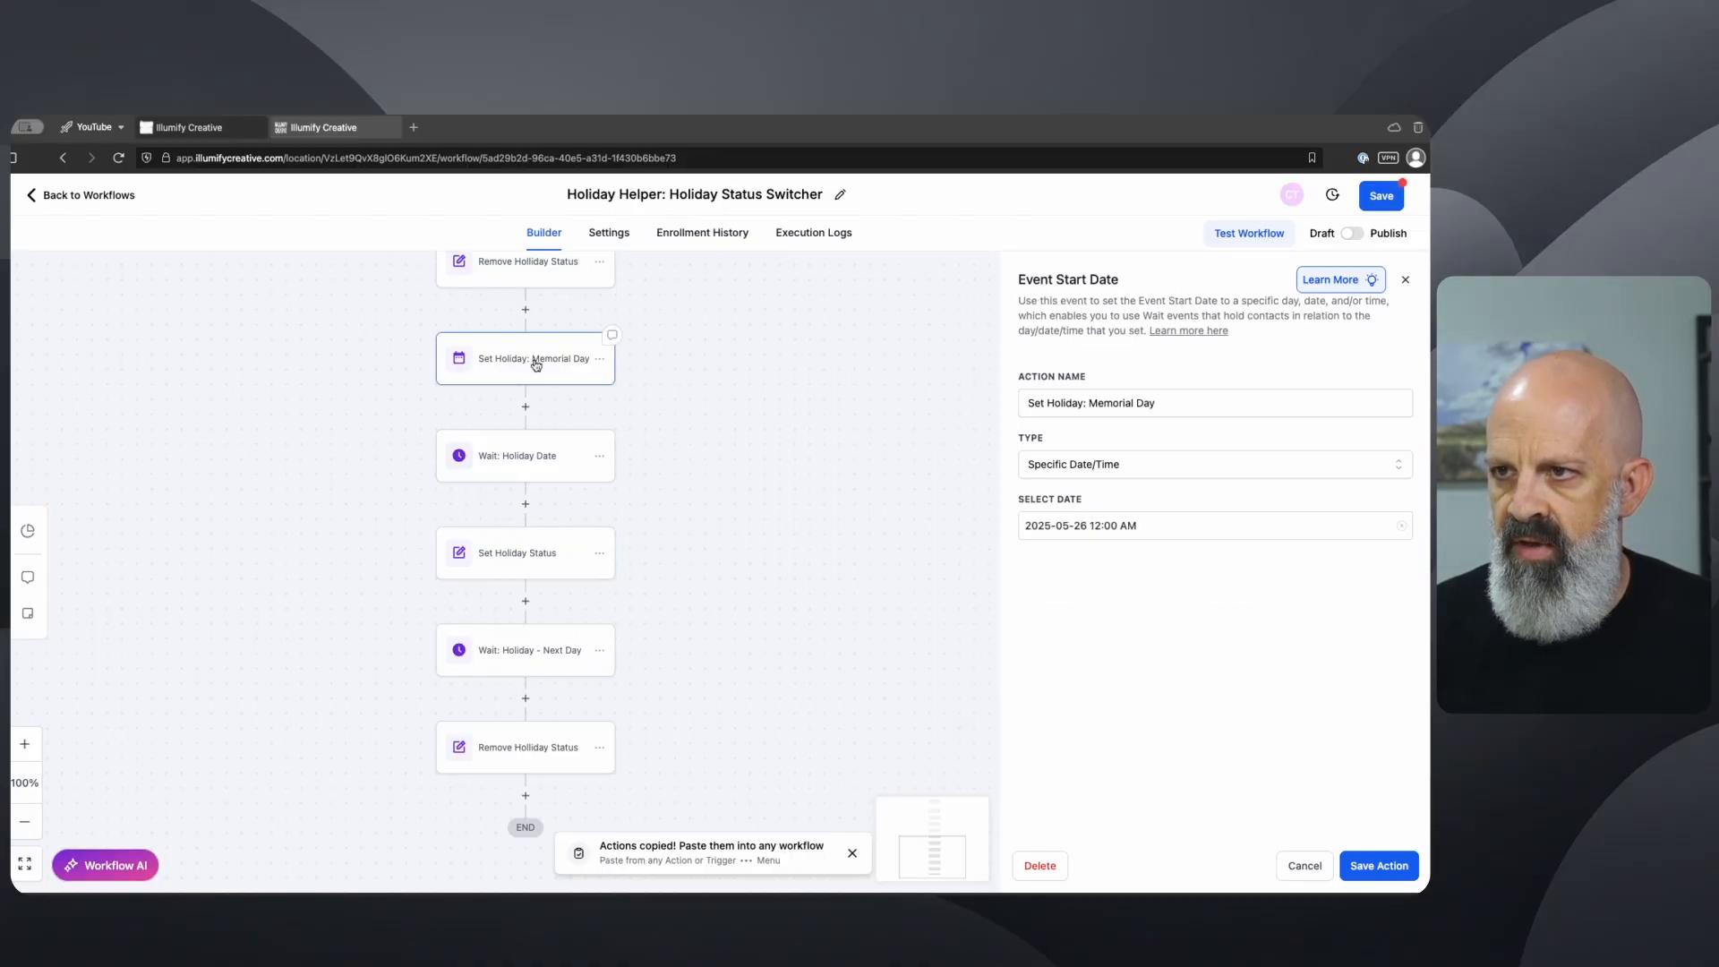
Step: Check the new value in the pasted "Remove Holliday Status" action and save the action
{"action": "left_click", "coordinate": [499, 750]}
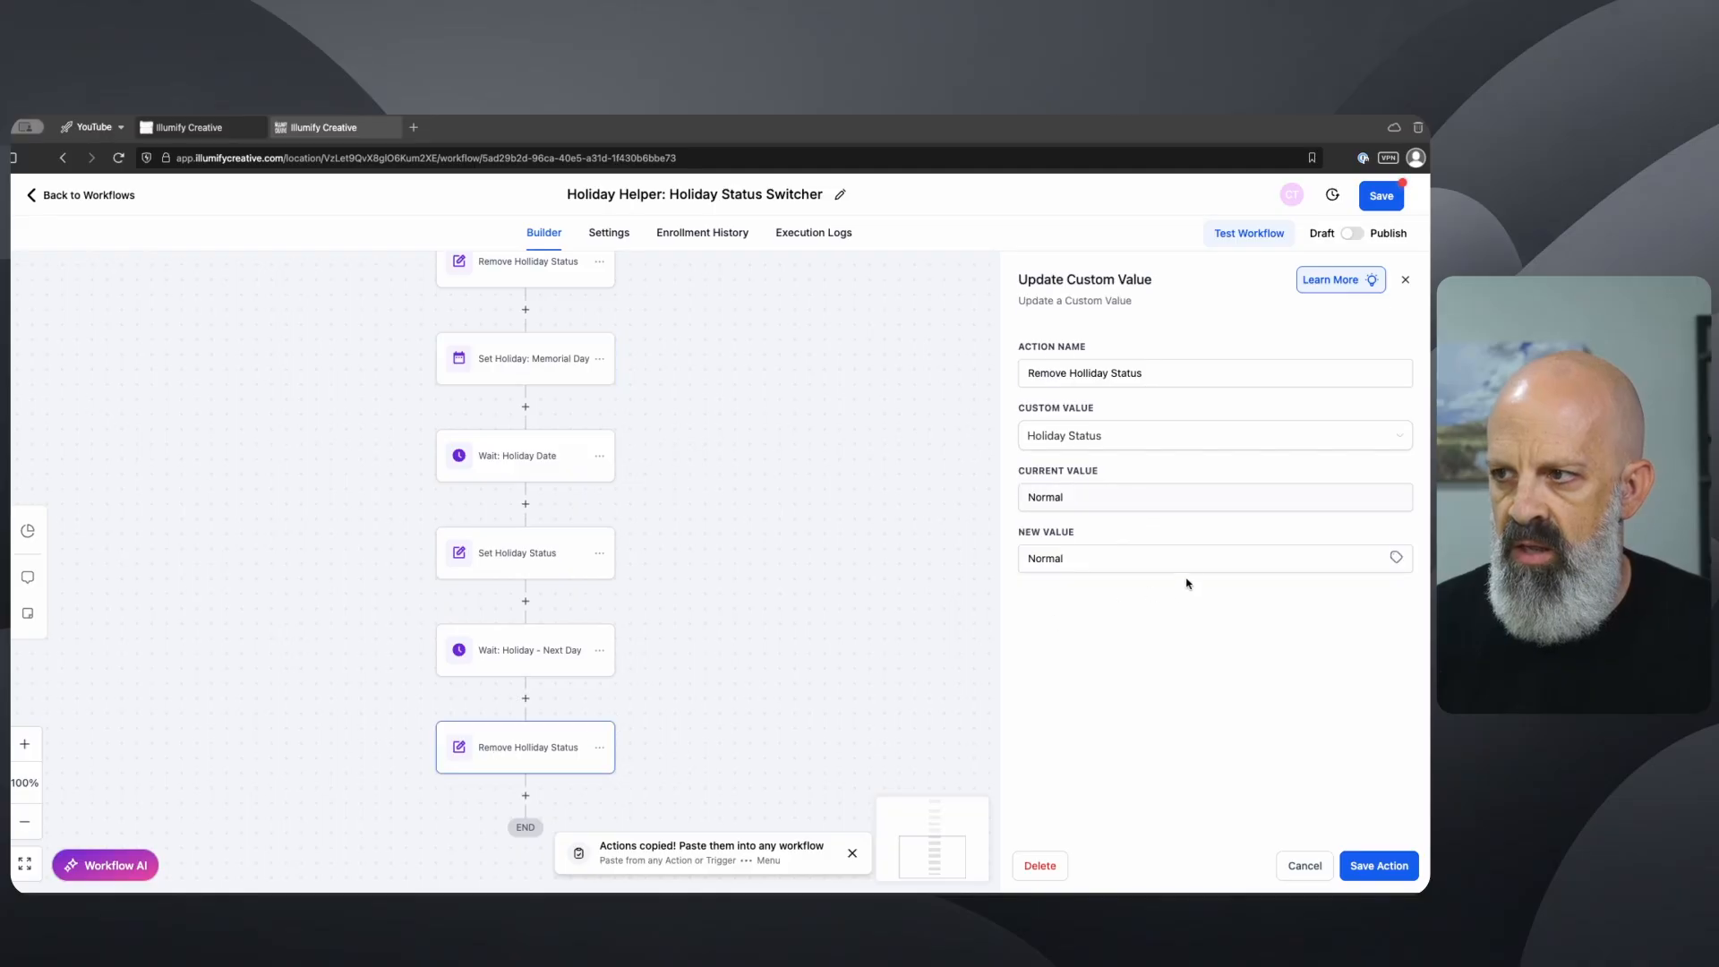
{"action": "double_click", "coordinate": [1116, 560]}
{"action": "left_click", "coordinate": [1343, 864]}
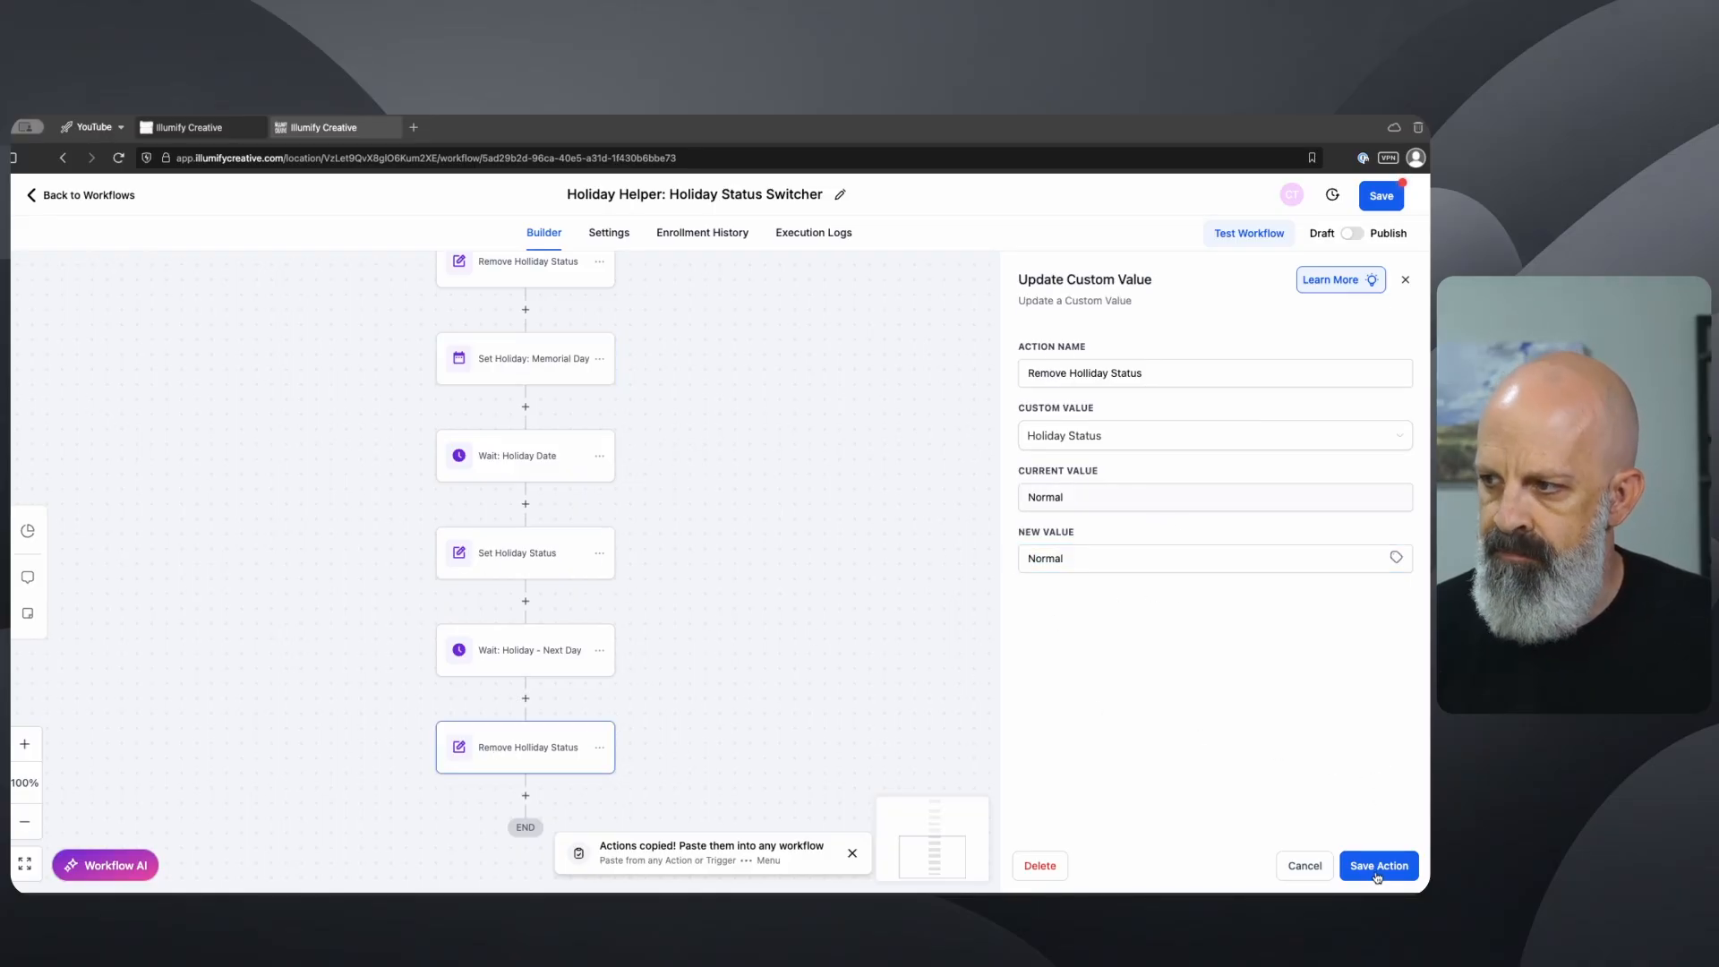
{"action": "left_click_drag", "start_coordinate": [792, 595], "coordinate": [793, 719]}
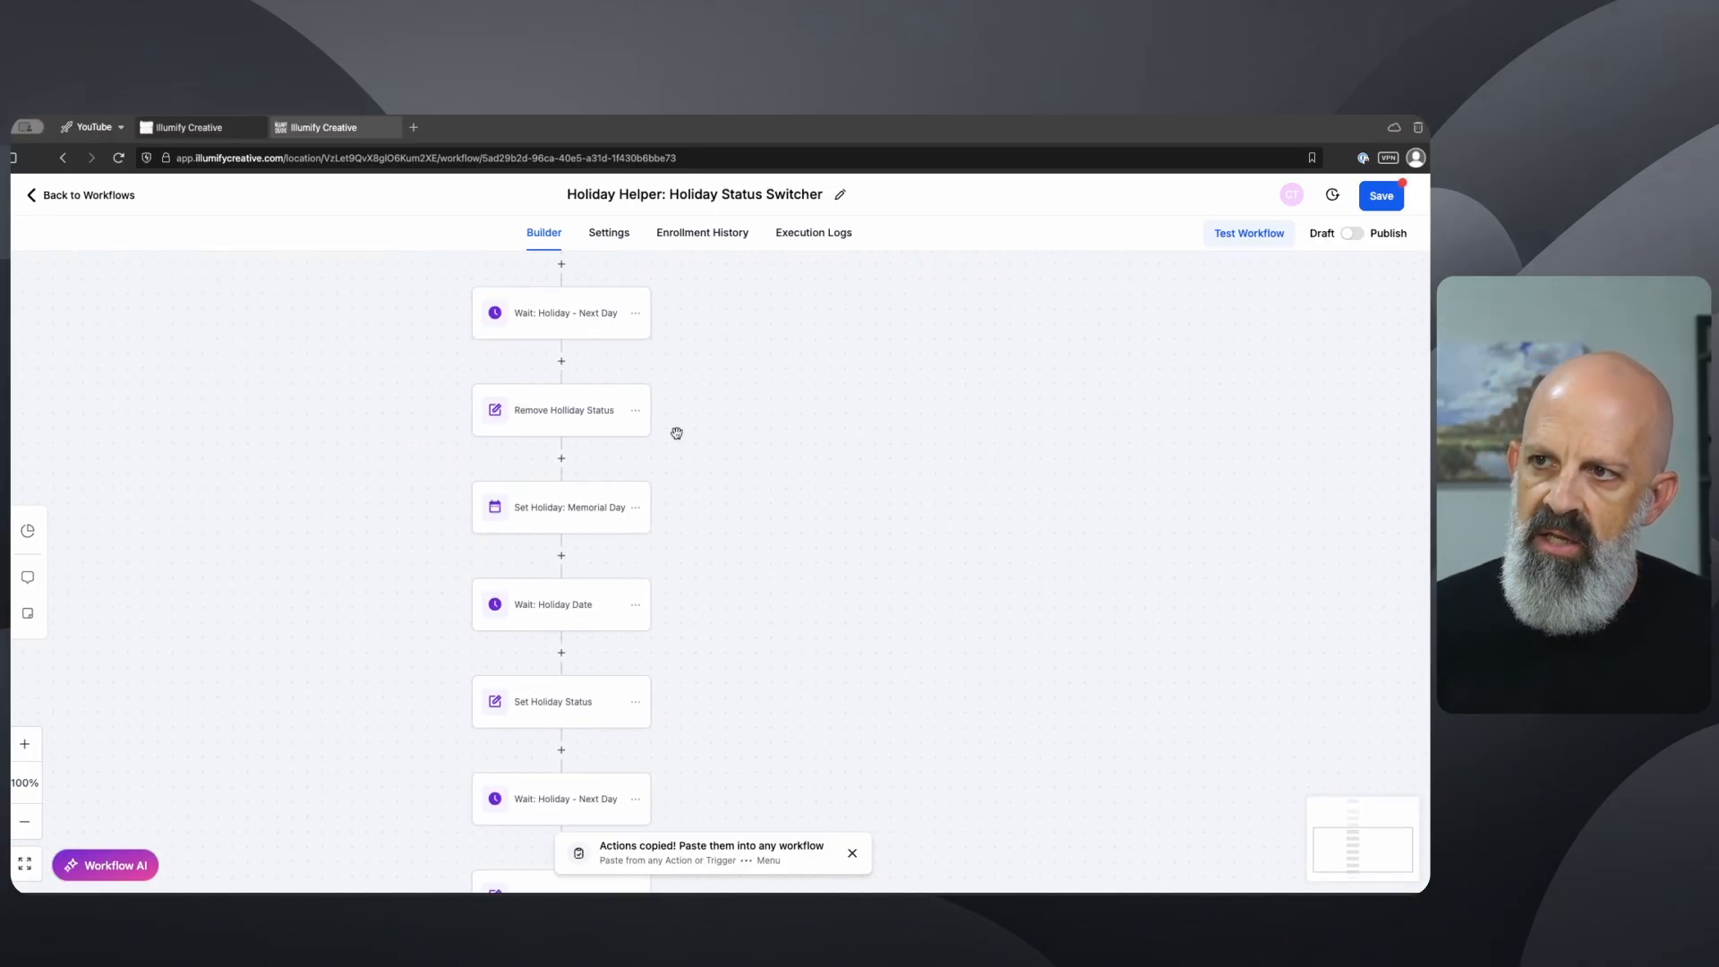
{"action": "left_click_drag", "start_coordinate": [636, 645], "coordinate": [685, 386]}
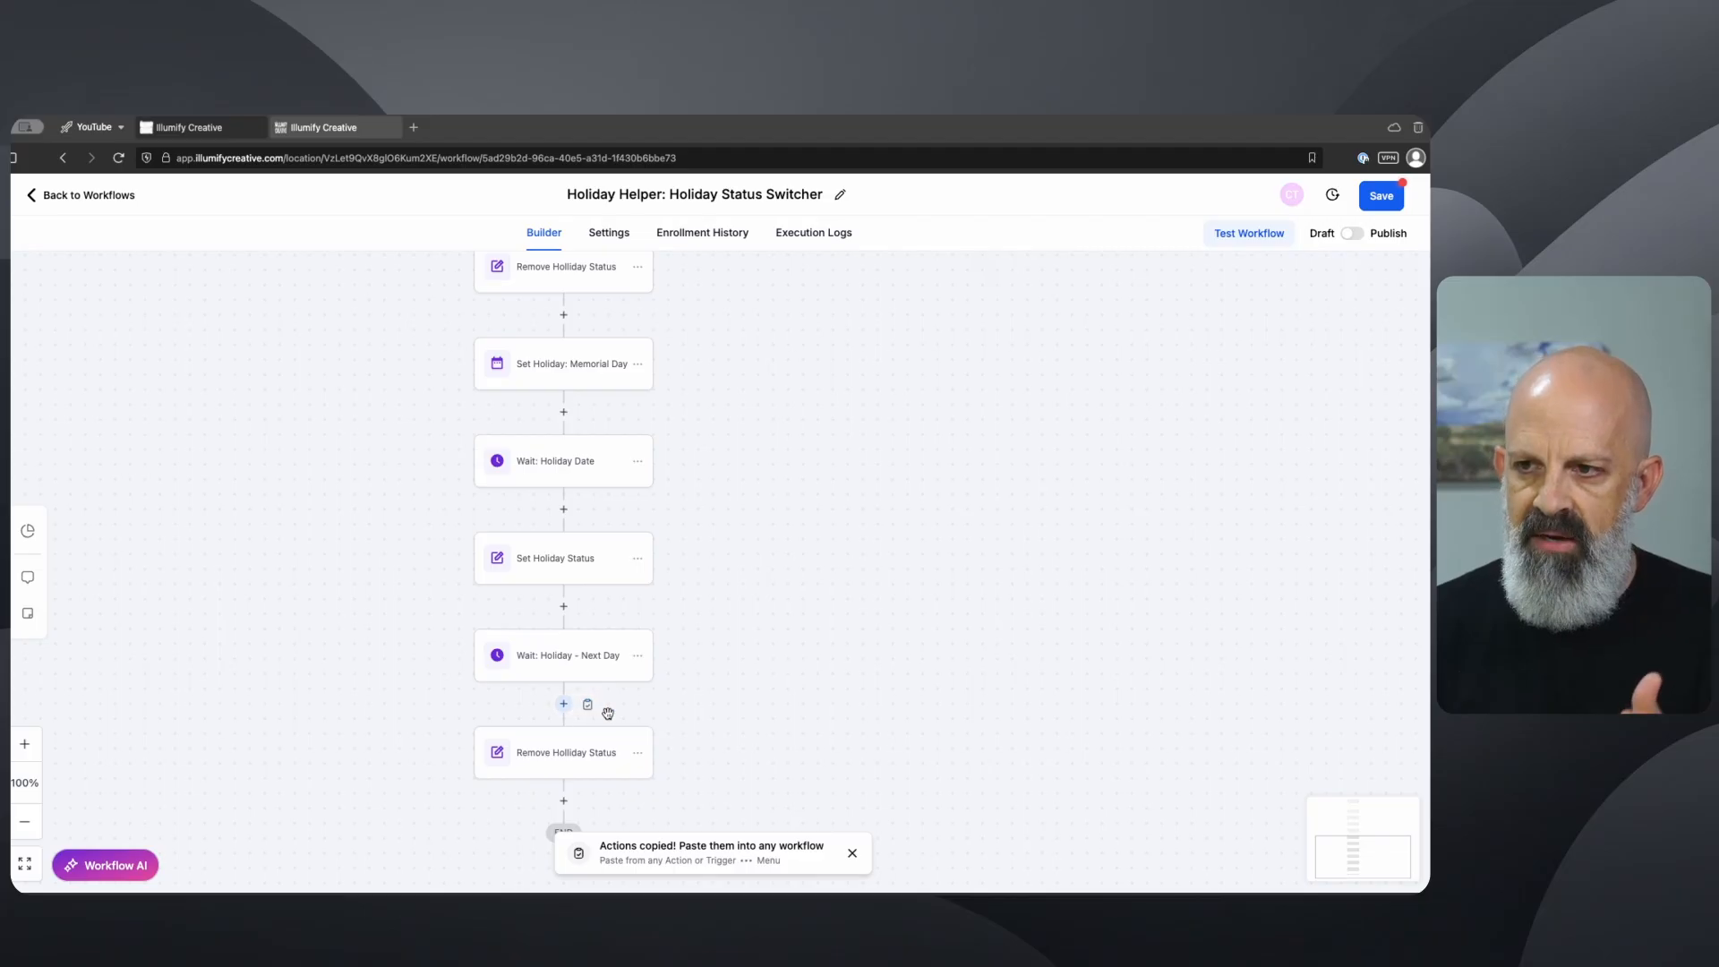
{"action": "scroll", "coordinate": [573, 698], "scroll_direction": "down", "scroll_amount": 5}
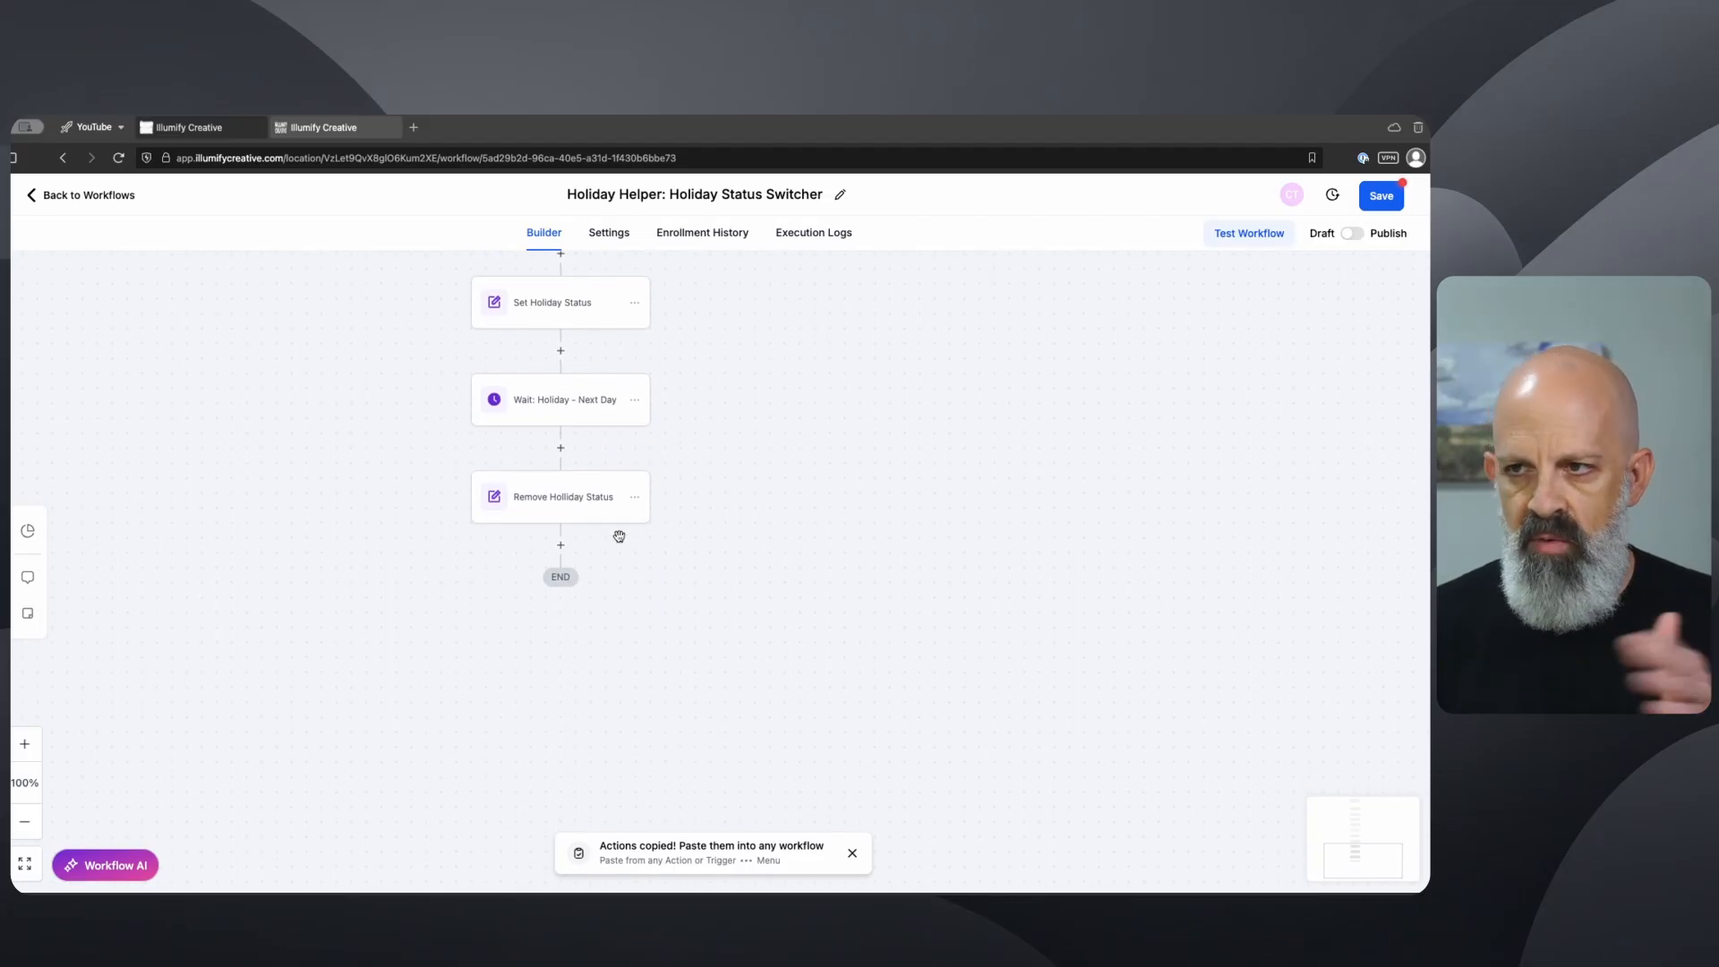
{"action": "mouse_move", "coordinate": [585, 549]}
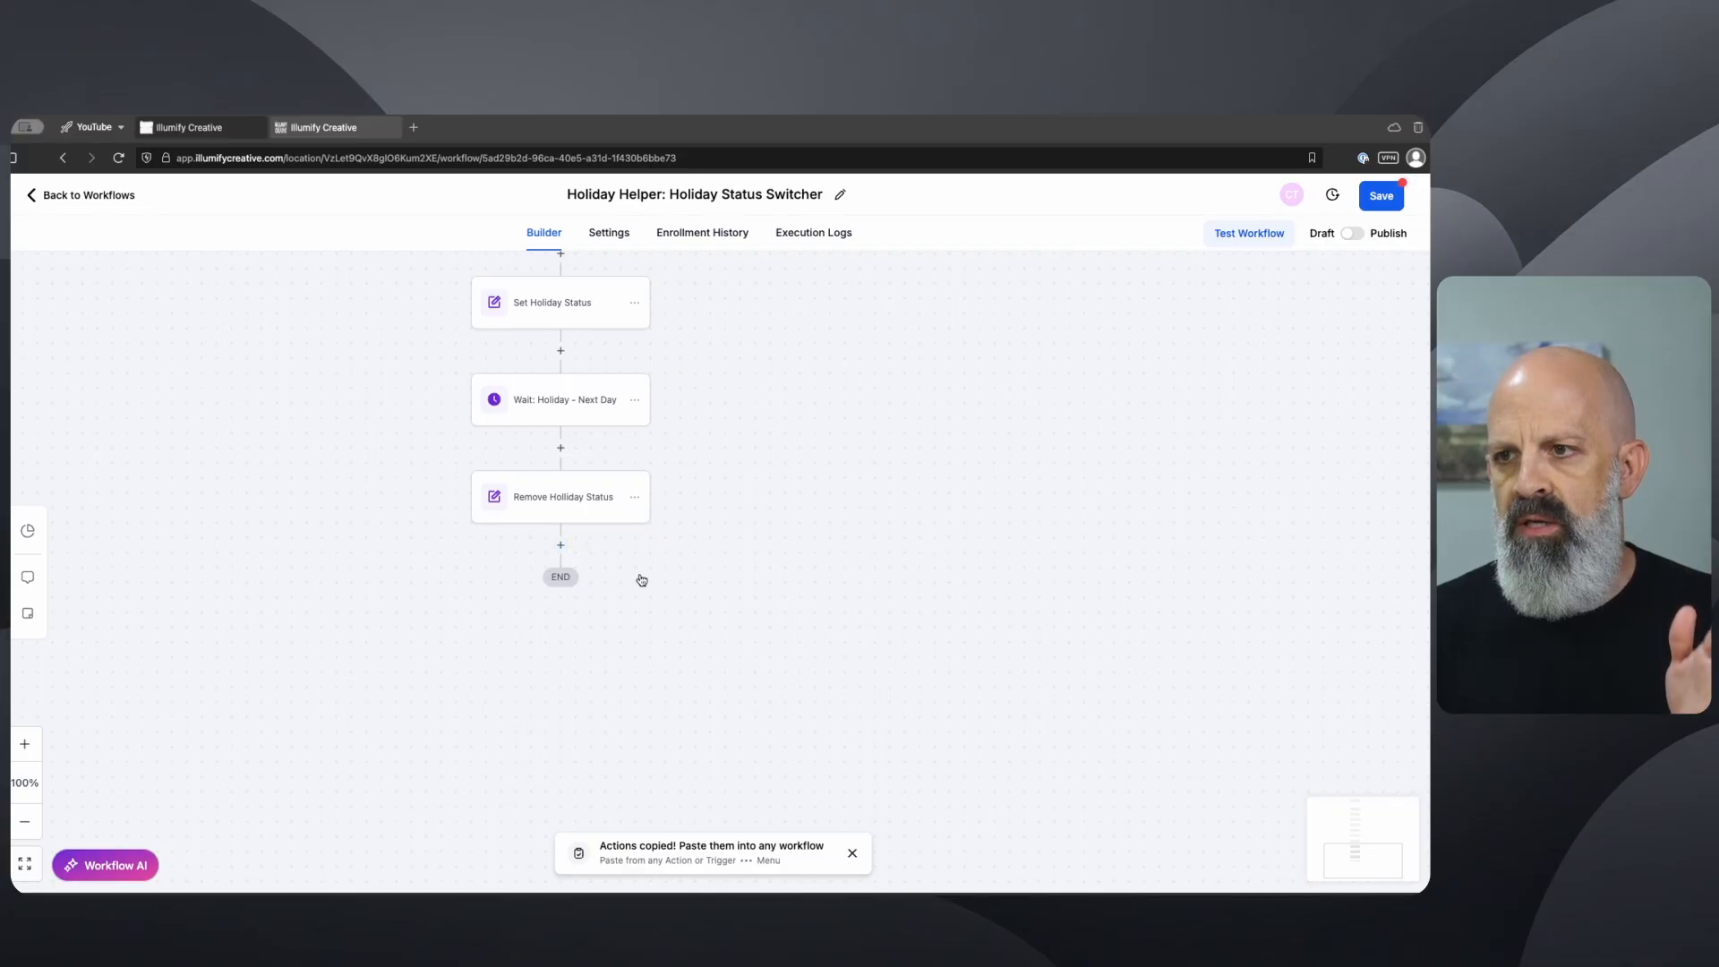
{"action": "scroll", "coordinate": [641, 579], "scroll_direction": "up", "scroll_amount": 3}
{"action": "left_click_drag", "start_coordinate": [643, 352], "coordinate": [653, 408]}
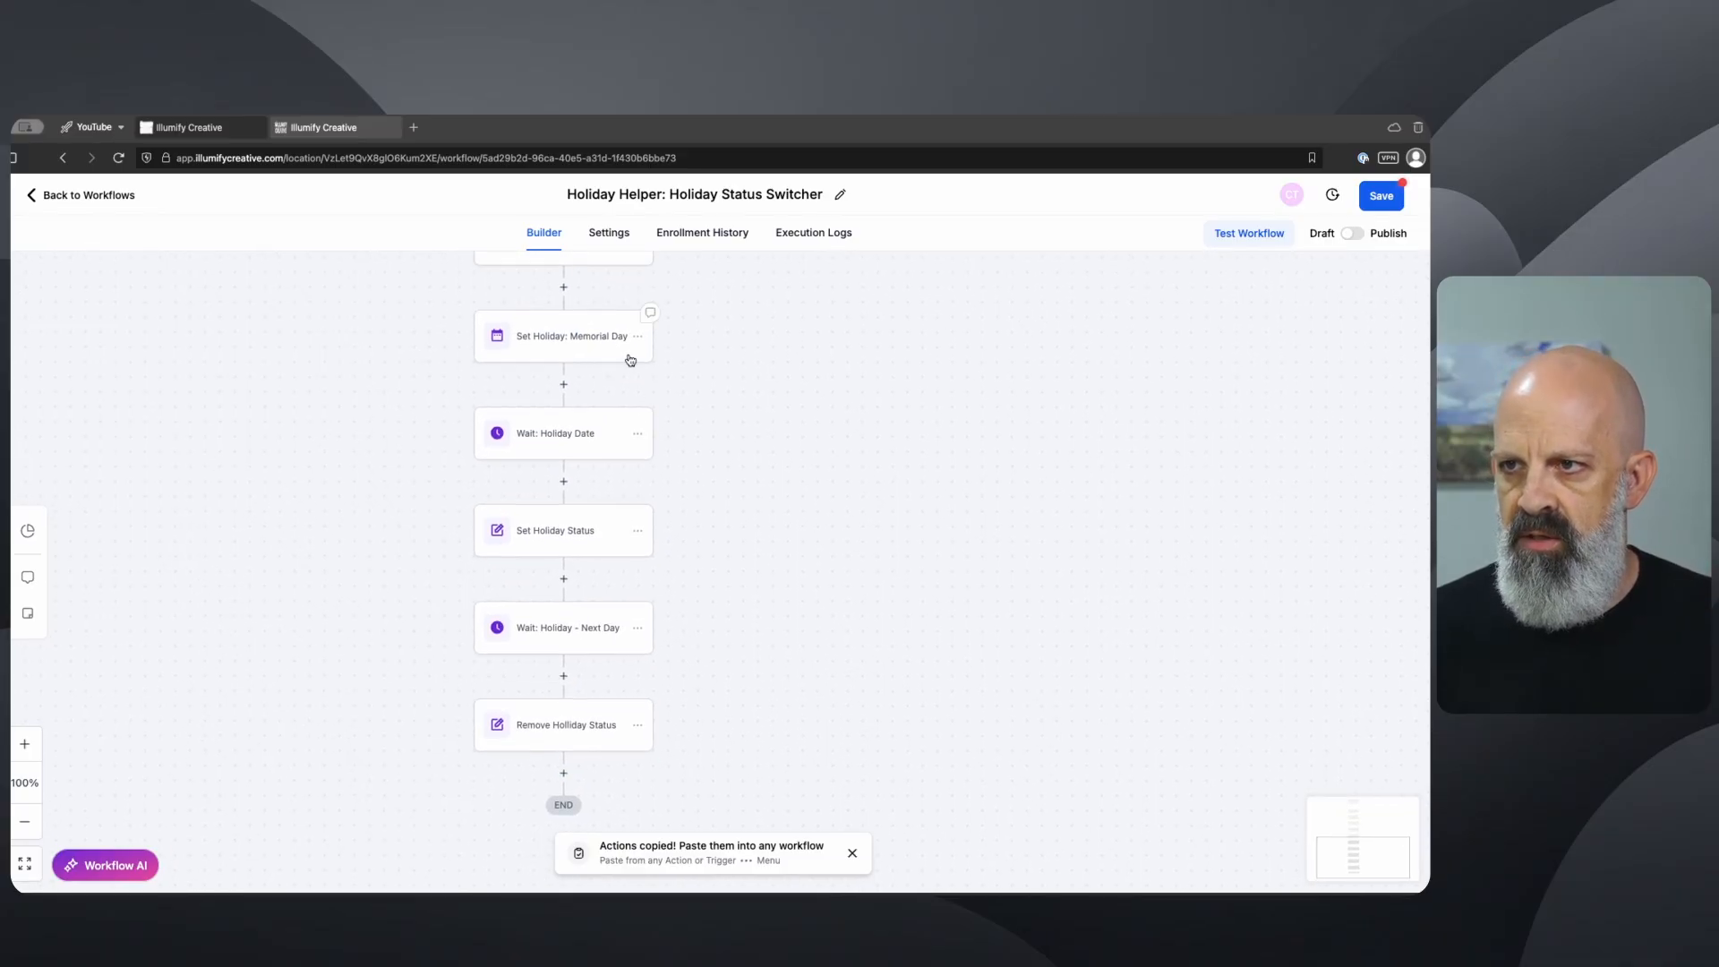
Step: Add a task notification action after the final "Remove Holliday Status" action at the end of the workflow
{"action": "left_click_drag", "start_coordinate": [665, 616], "coordinate": [663, 378]}
{"action": "mouse_move", "coordinate": [564, 536]}
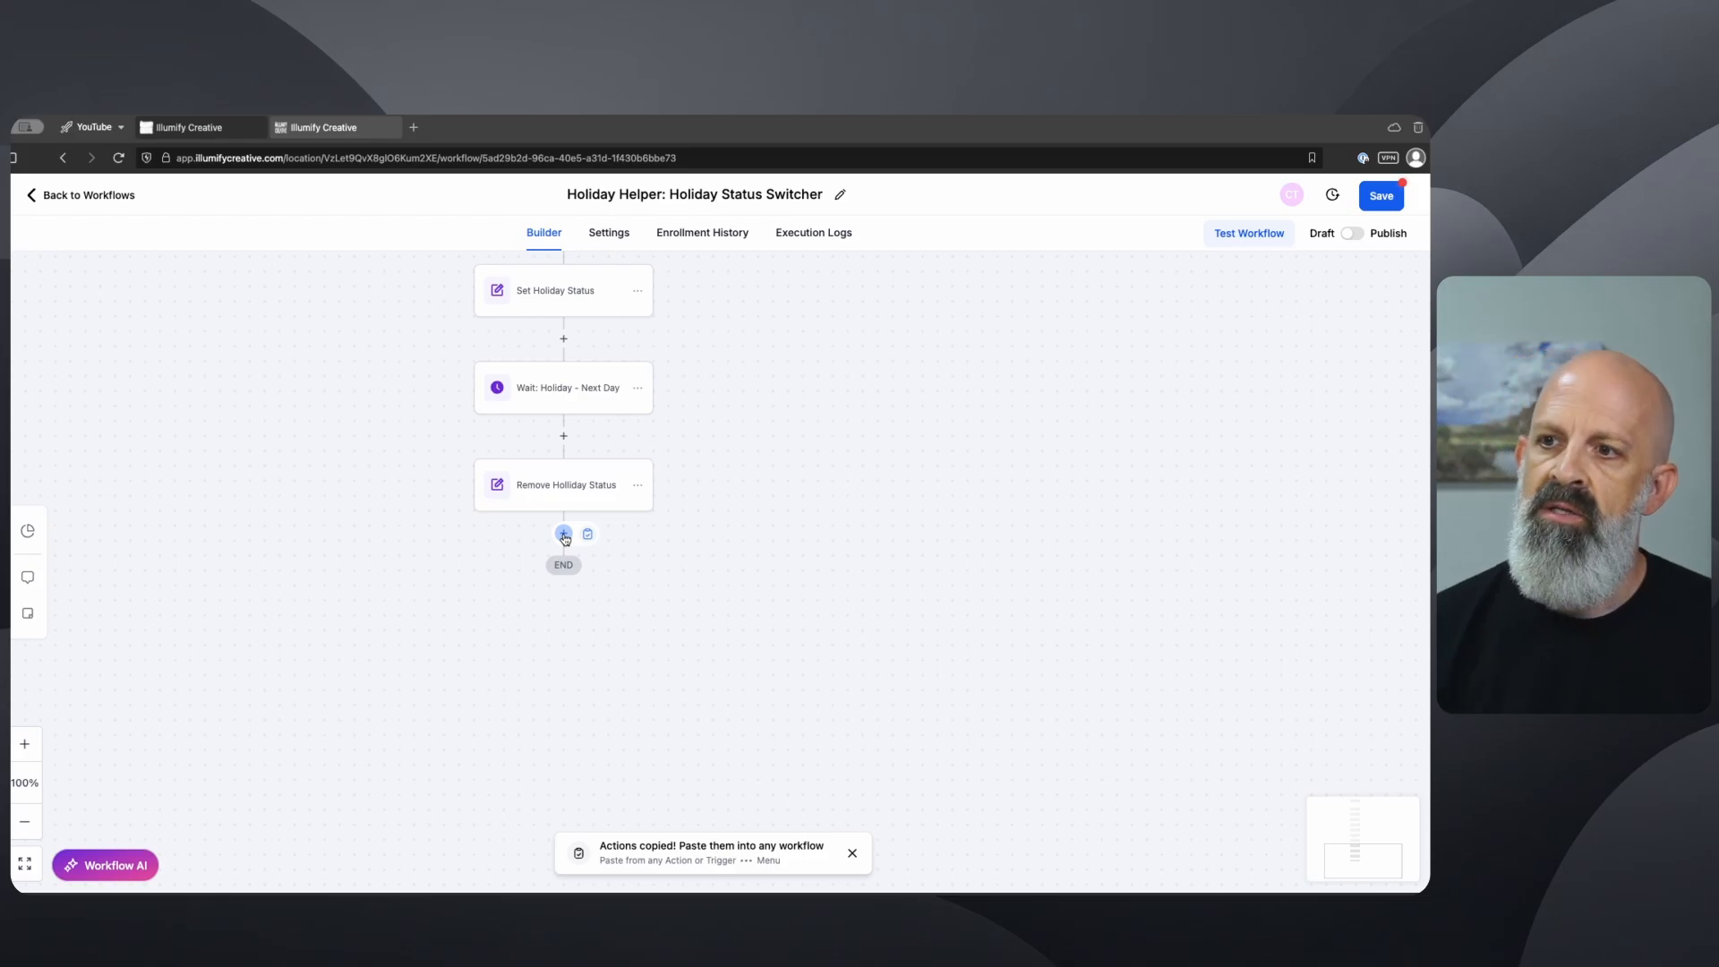
{"action": "left_click", "coordinate": [563, 534]}
{"action": "type", "text": "task"}
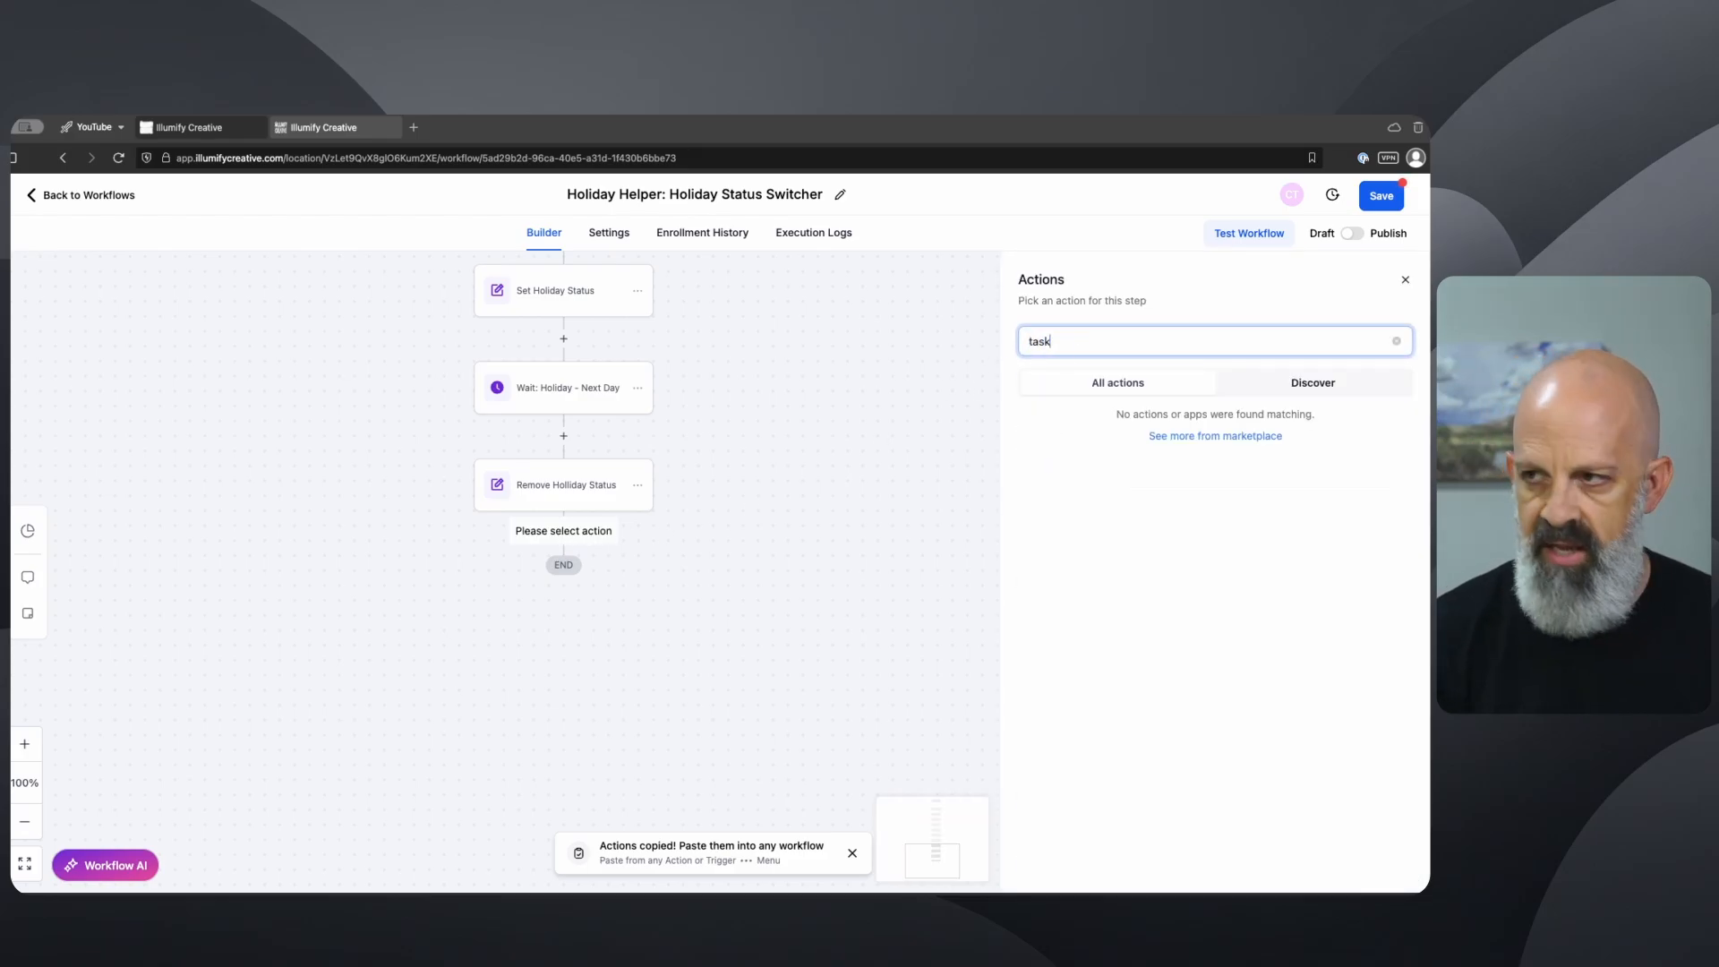
{"action": "left_click", "coordinate": [1091, 464]}
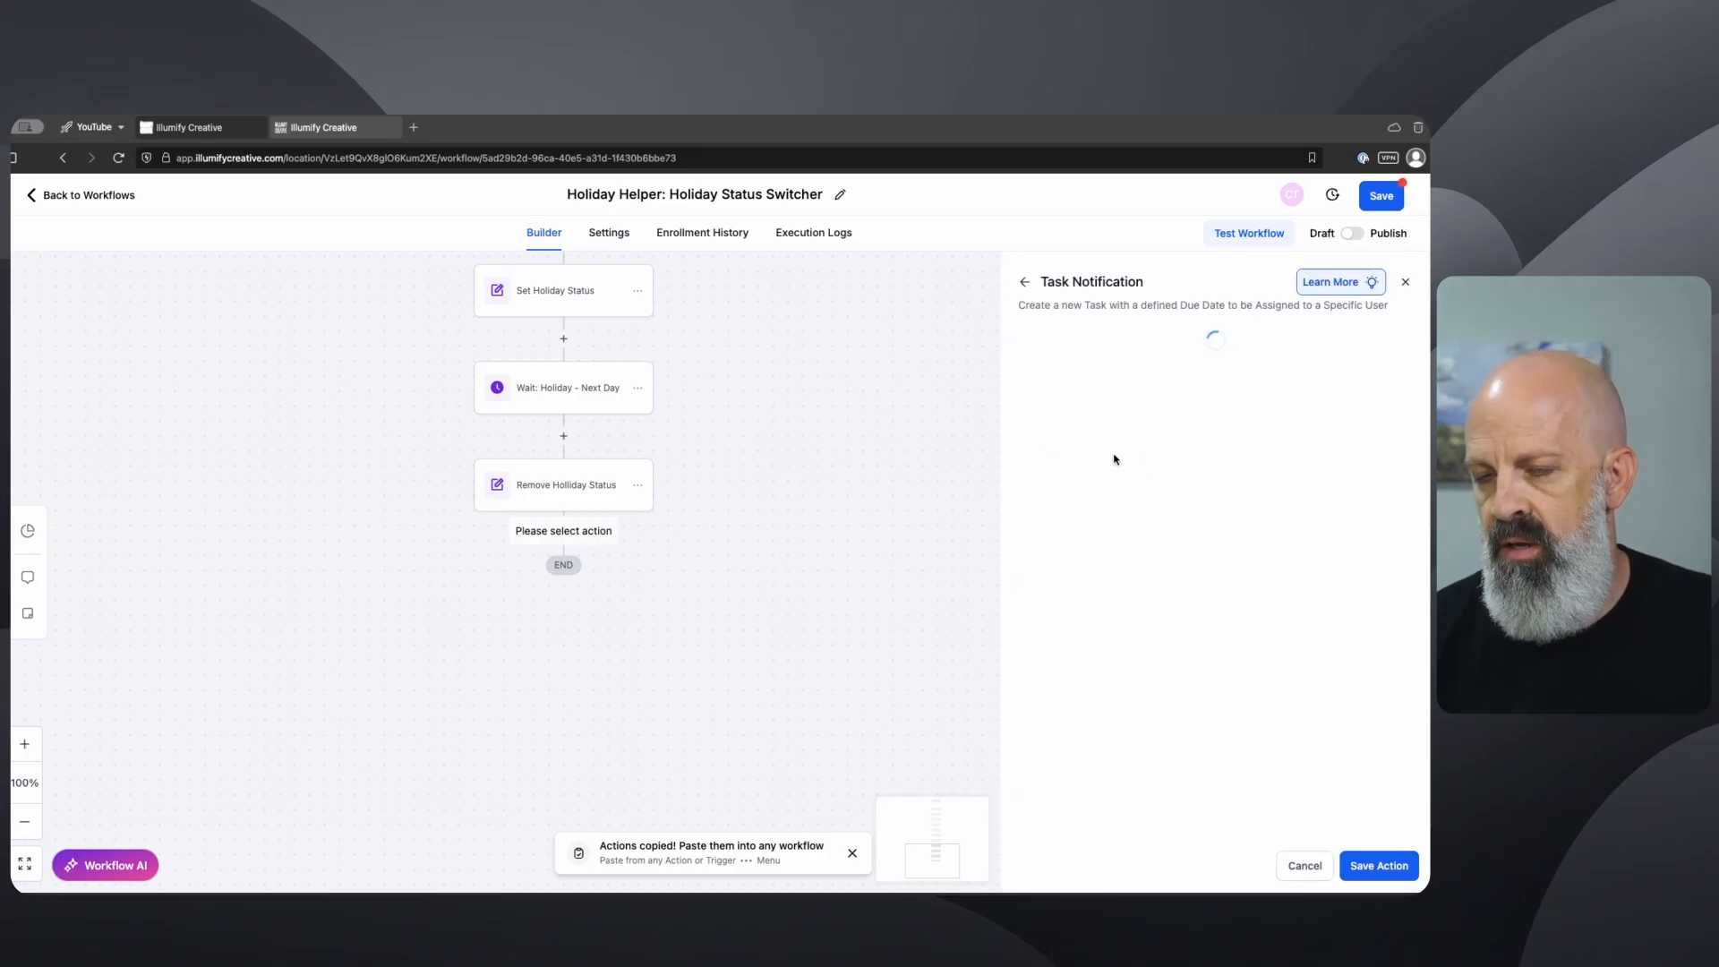
Step: Title the task "Update Holiday Dates - Helper Workflow" with description "It's time to update the dates in this workflow: [Holiday Helper: Holiday Status Switcher]"
{"action": "left_click", "coordinate": [1100, 447]}
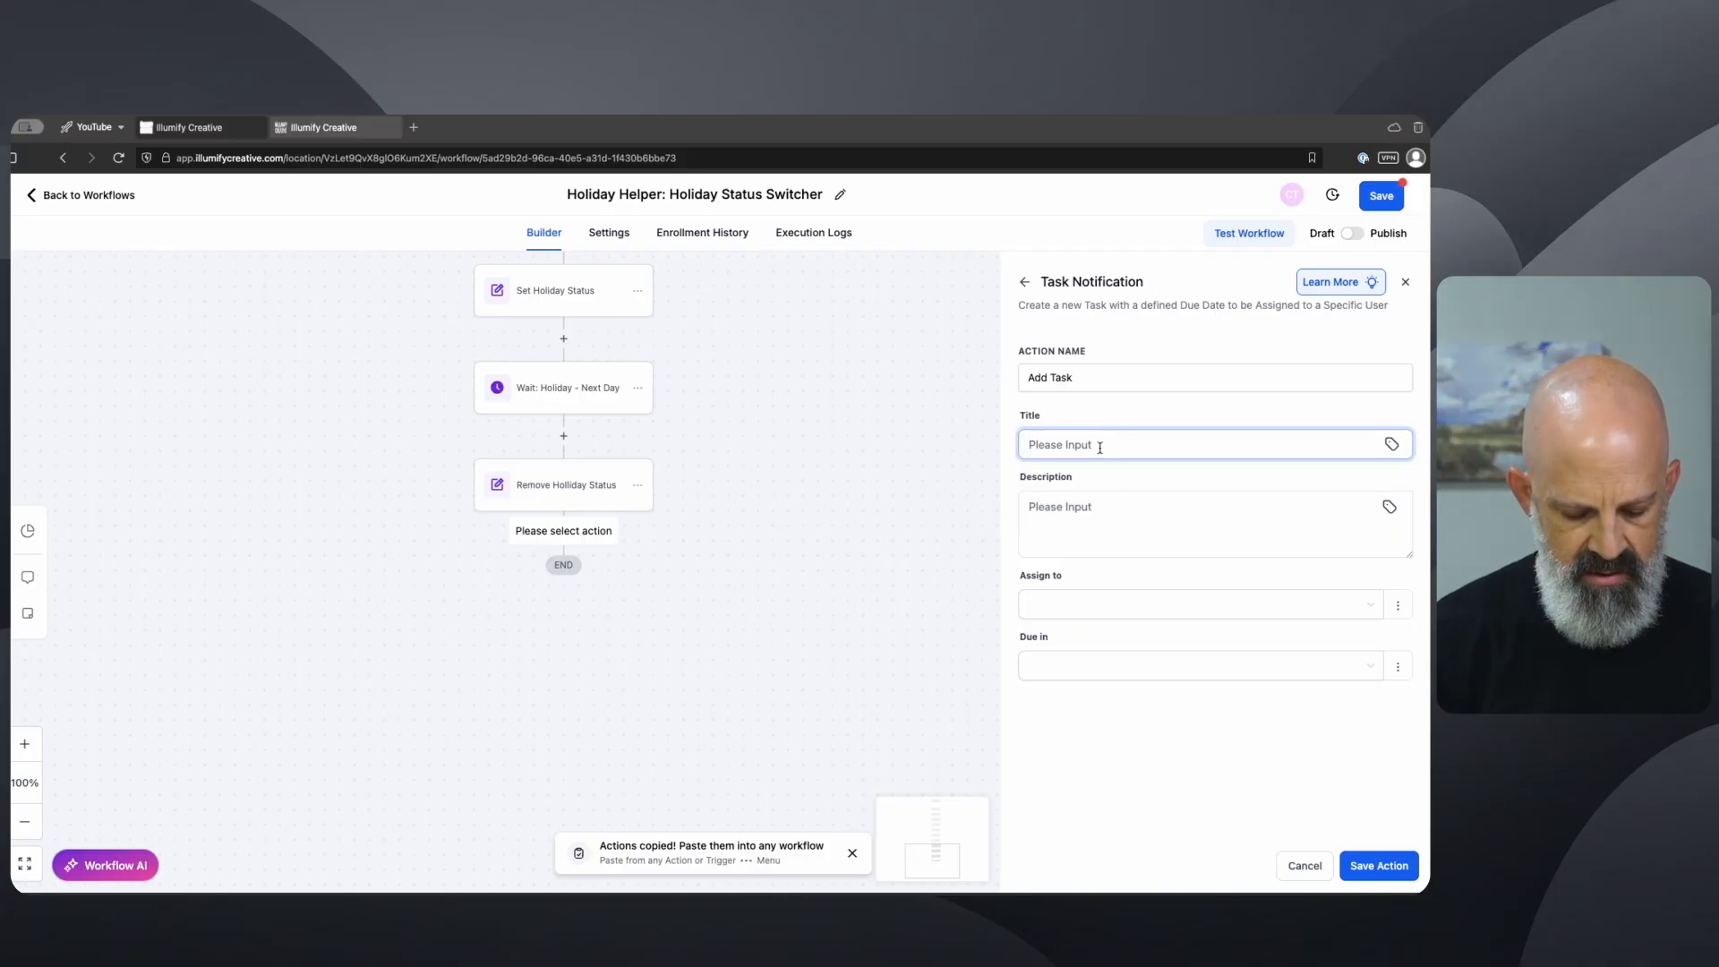
{"action": "type", "text": "Update Holiday Dates - Helper Workflow"}
{"action": "left_click", "coordinate": [1111, 512]}
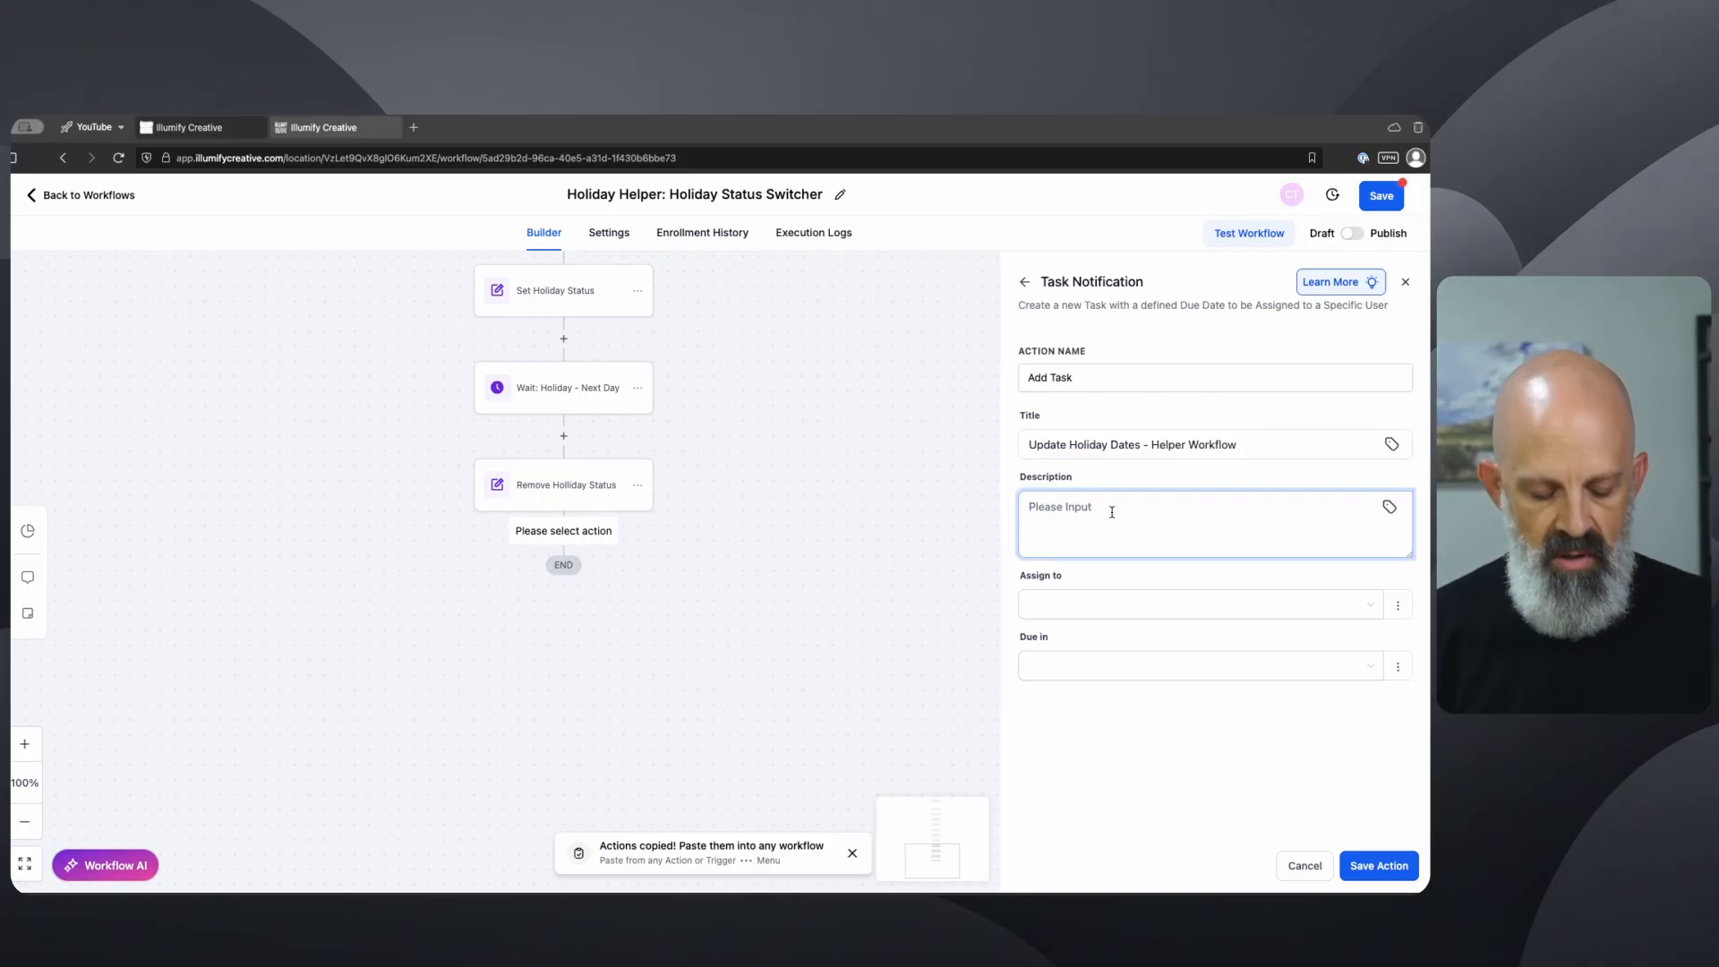
{"action": "type", "text": "It's time to update the dates in this workflow:"}
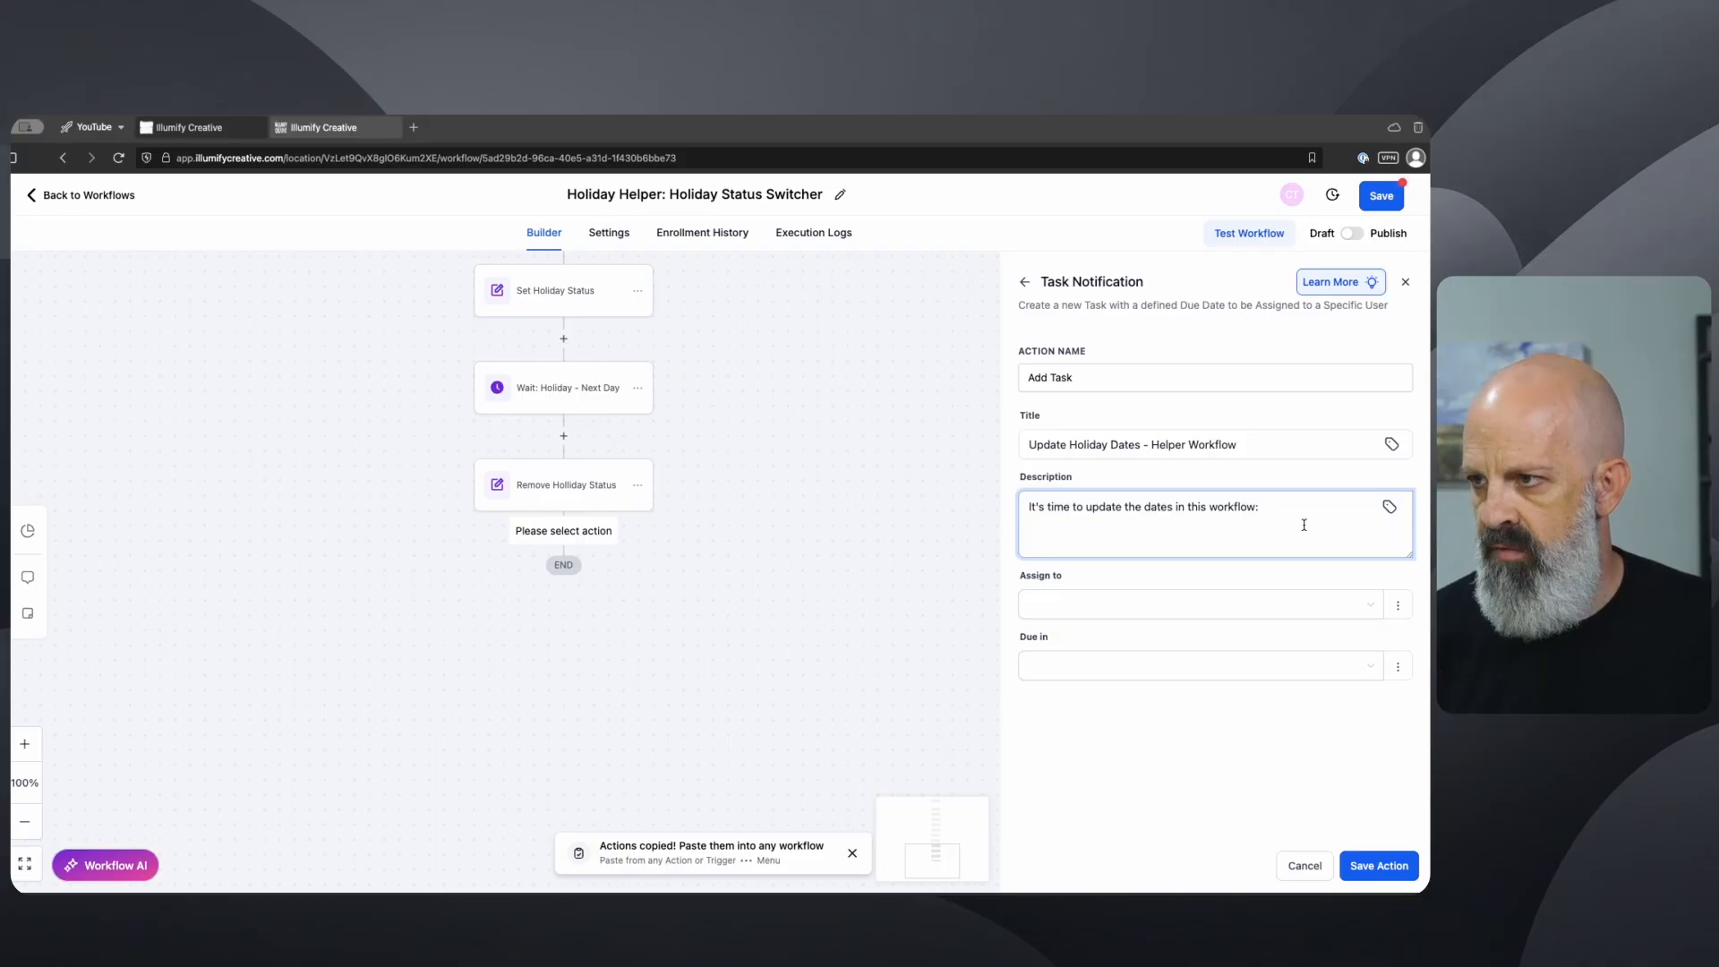
{"action": "type", "text": "[Holiday Helper: Holiday Status Switcher]"}
Step: Assign the task to Test User and save the action
{"action": "left_click", "coordinate": [1171, 603]}
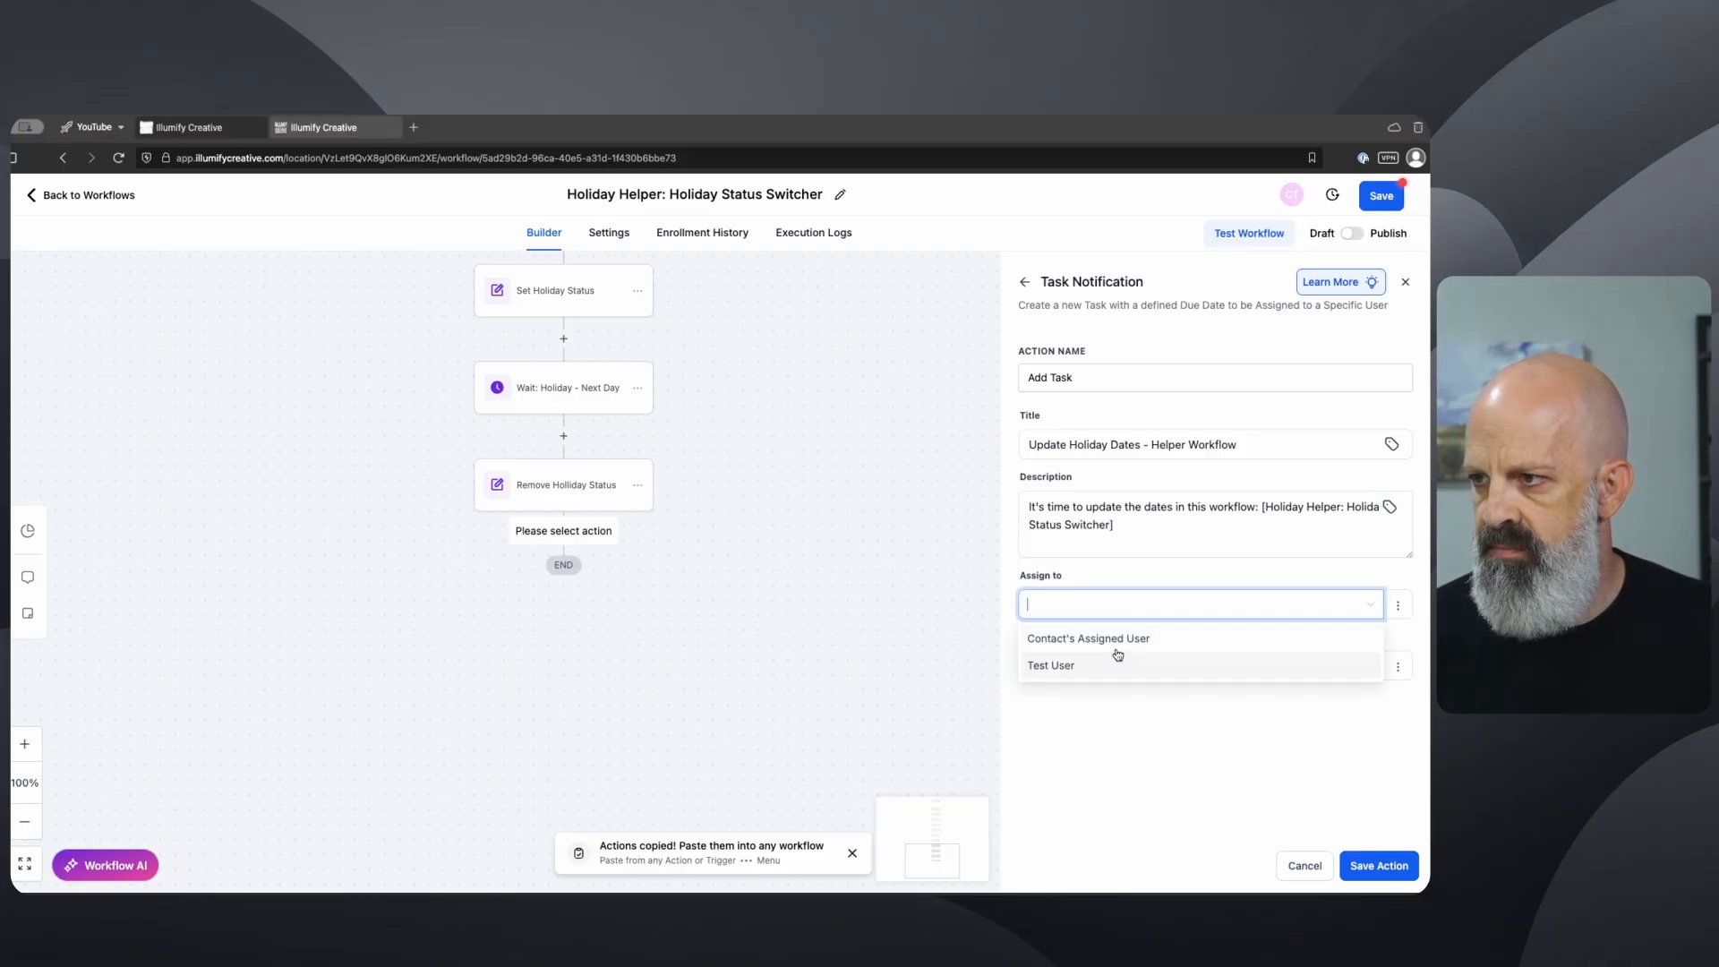
{"action": "left_click", "coordinate": [1092, 667]}
{"action": "left_click", "coordinate": [1379, 864]}
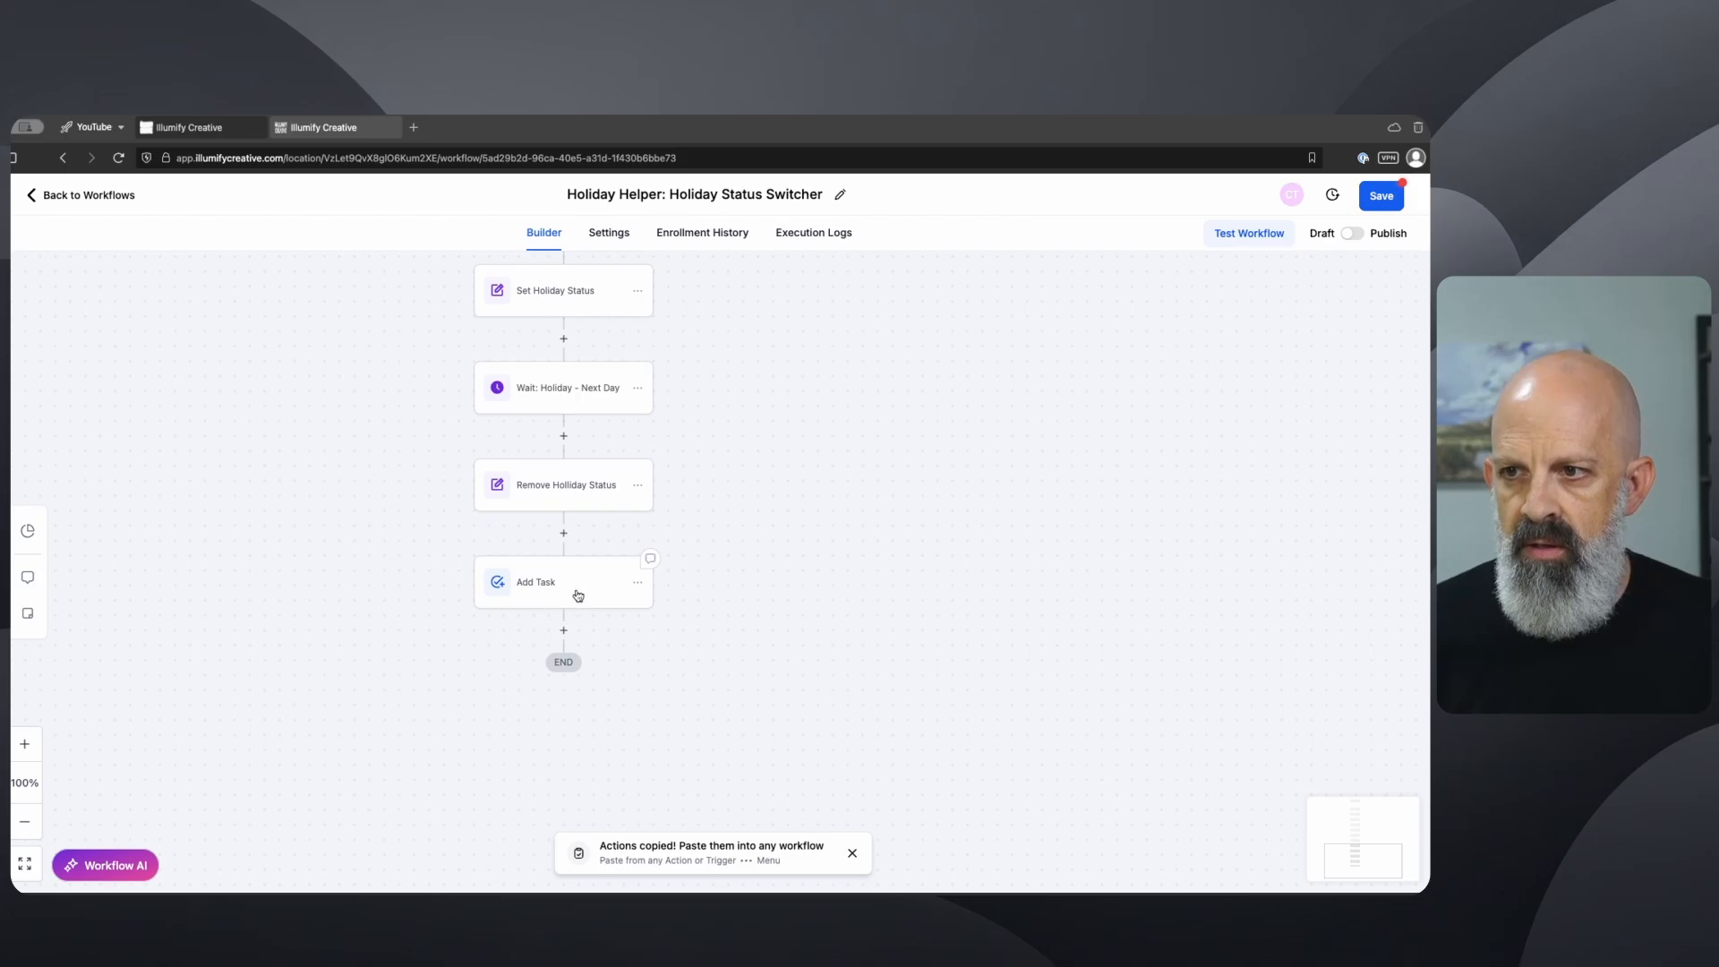
Step: Check the Task Notifications options in the staff member's notification settings and return to the Holiday Status Switcher workflow
{"action": "left_click", "coordinate": [326, 127]}
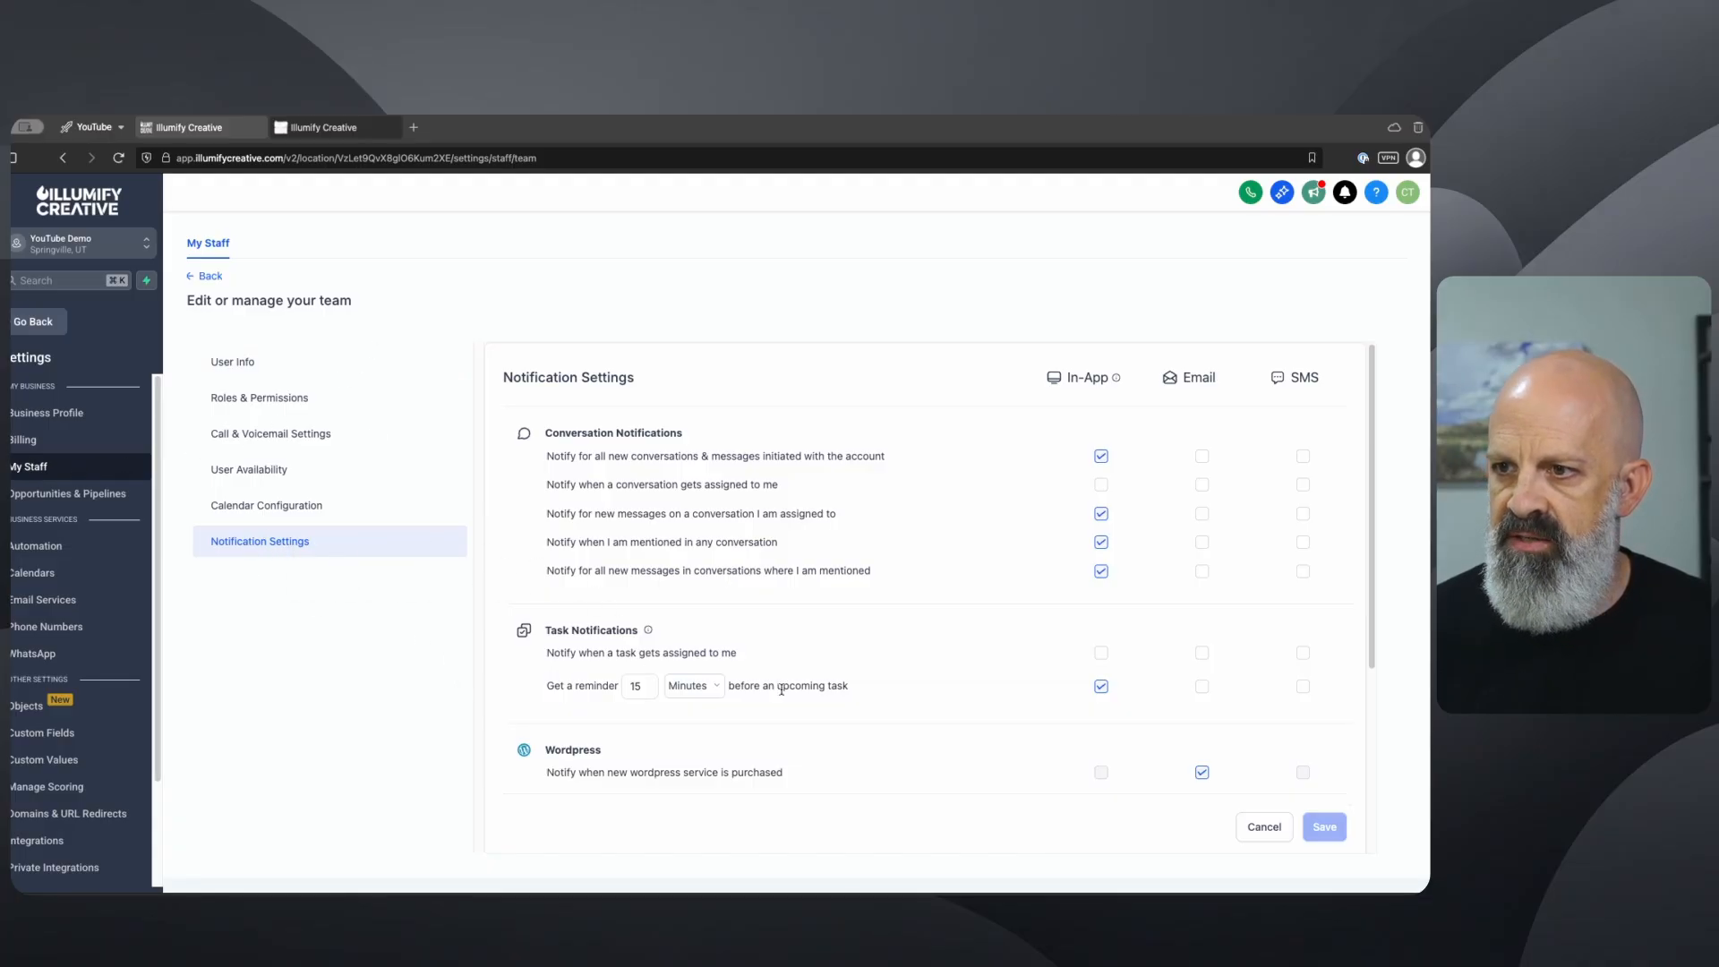
{"action": "triple_click", "coordinate": [560, 629]}
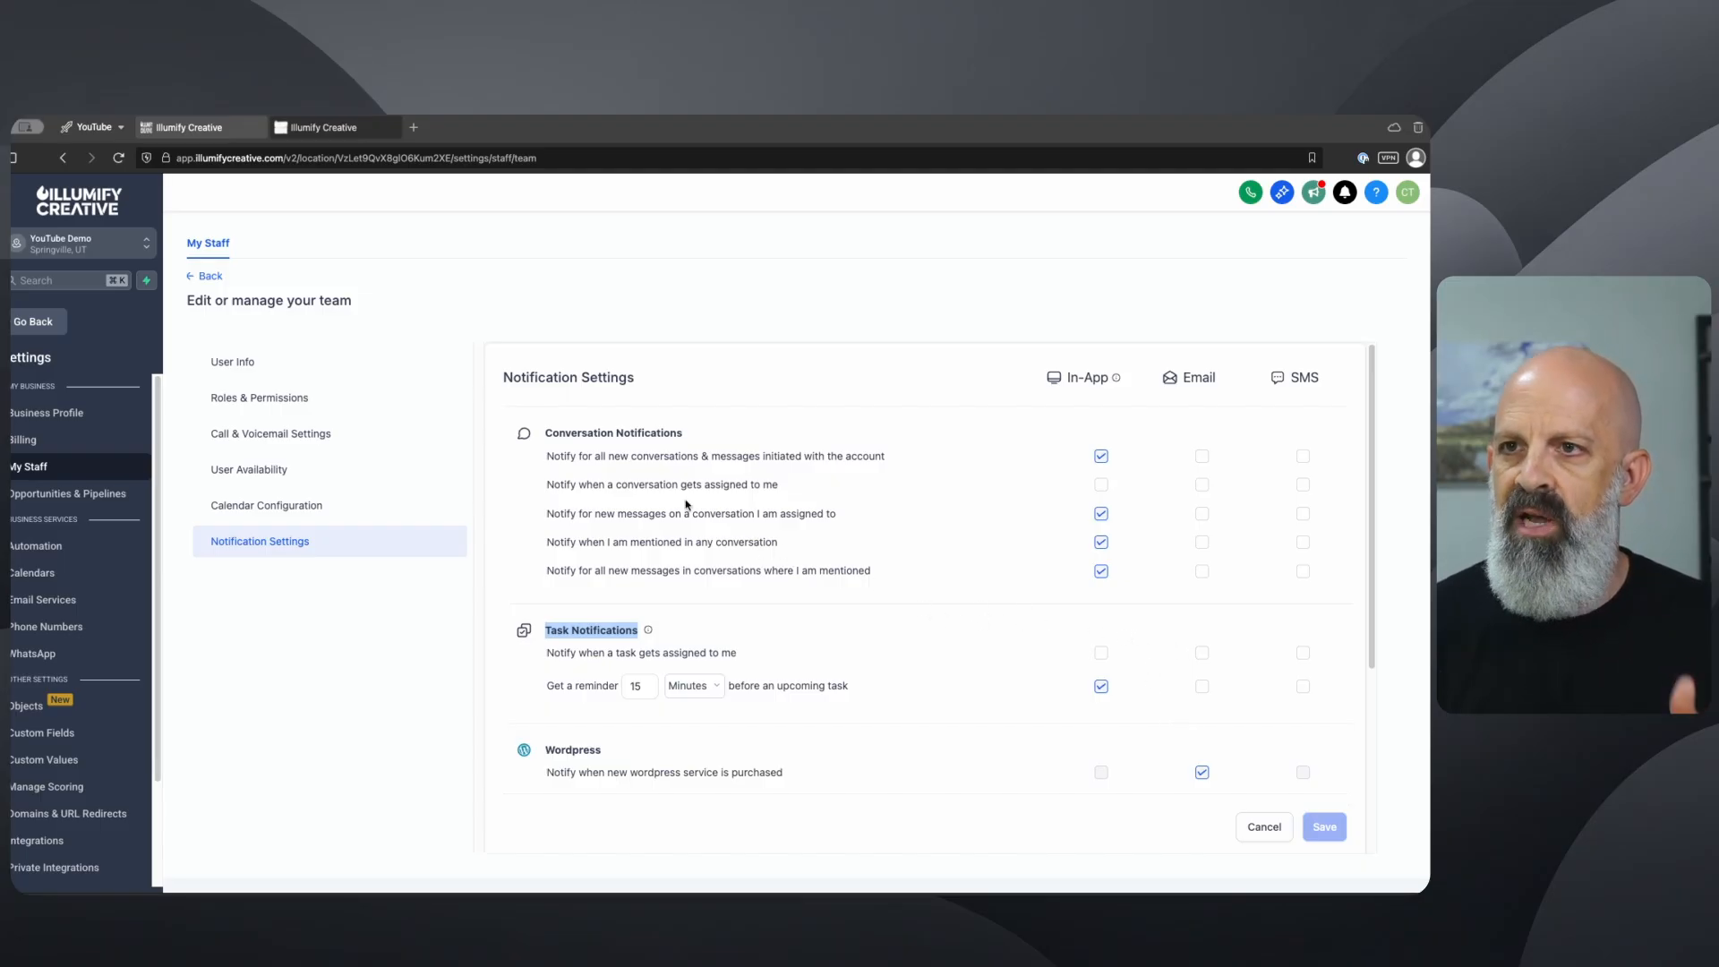
{"action": "left_click", "coordinate": [322, 127]}
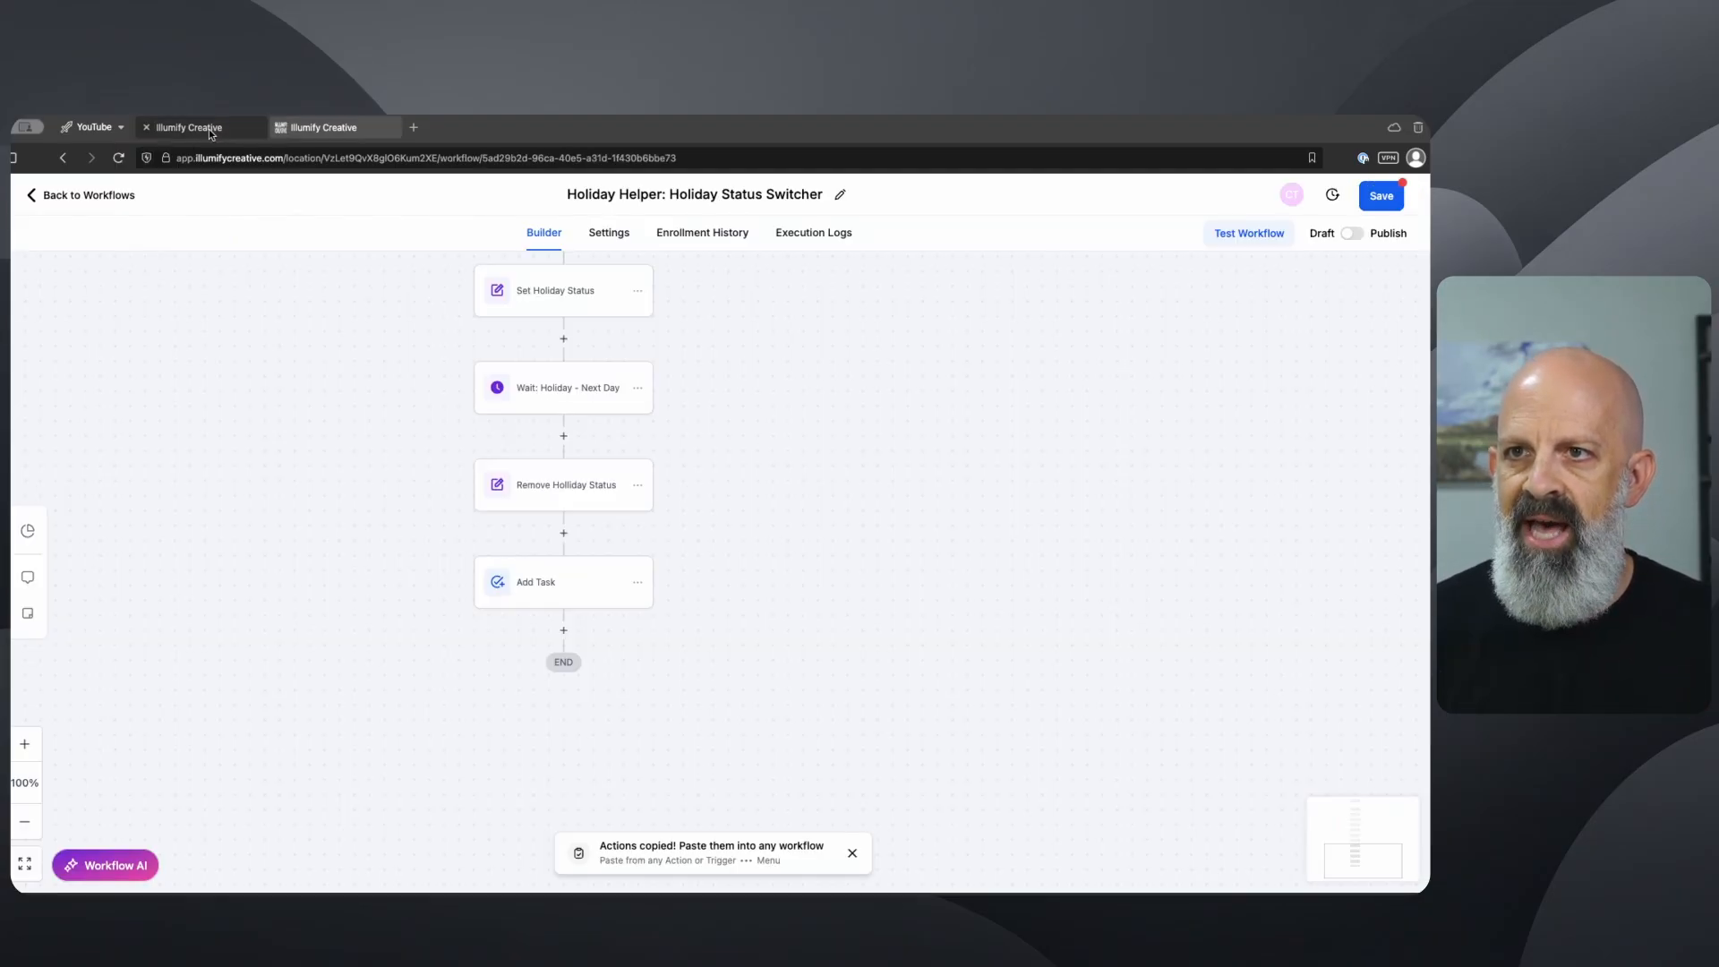
Step: Add an Internal Notification action after the Add Task action and set its notification type to SMS
{"action": "left_click", "coordinate": [564, 627]}
{"action": "type", "text": "internal"}
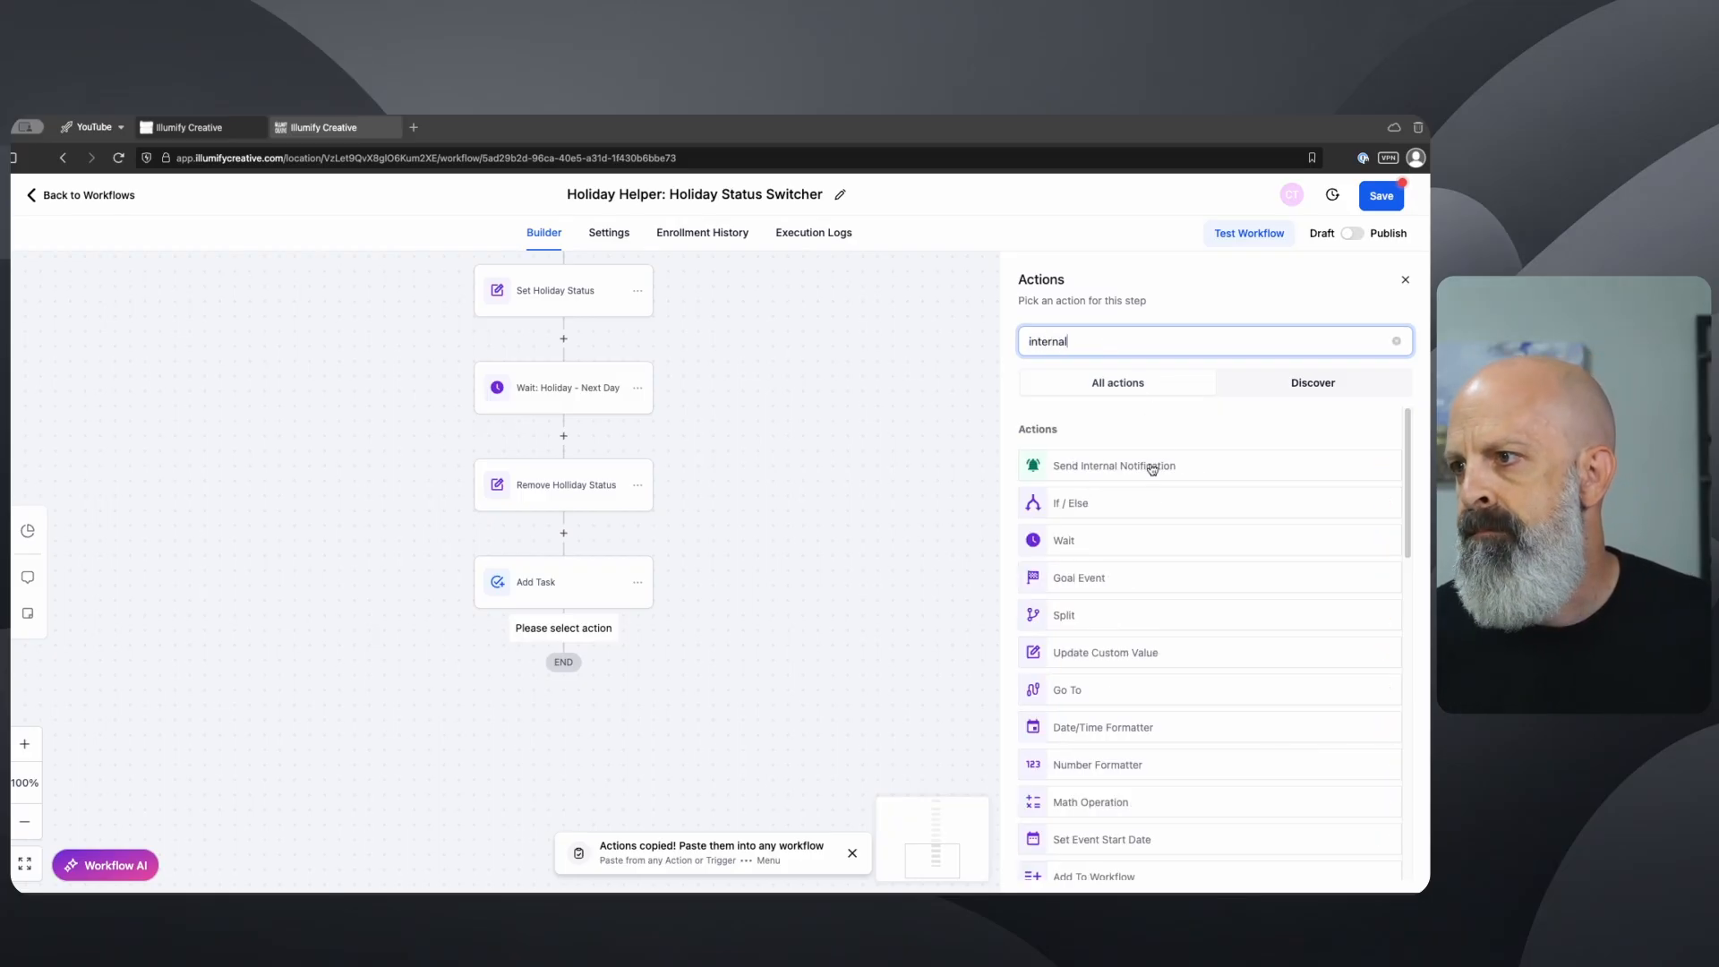
{"action": "left_click", "coordinate": [1152, 468]}
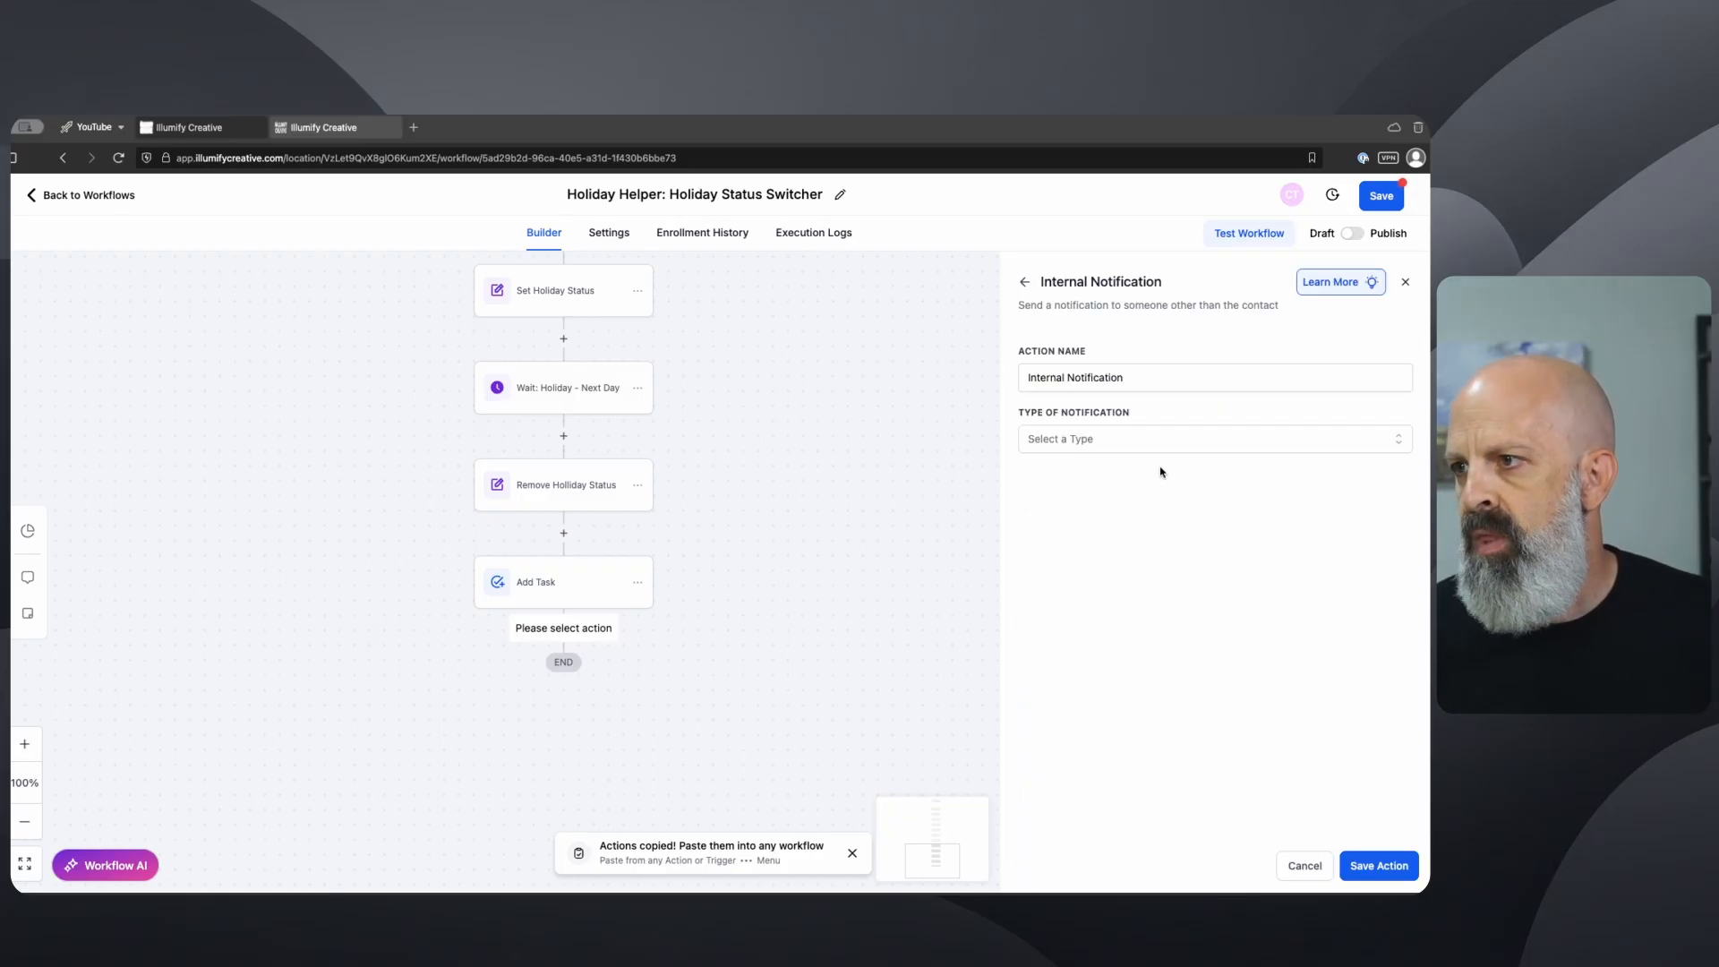
{"action": "left_click", "coordinate": [1101, 440]}
{"action": "left_click", "coordinate": [1086, 529]}
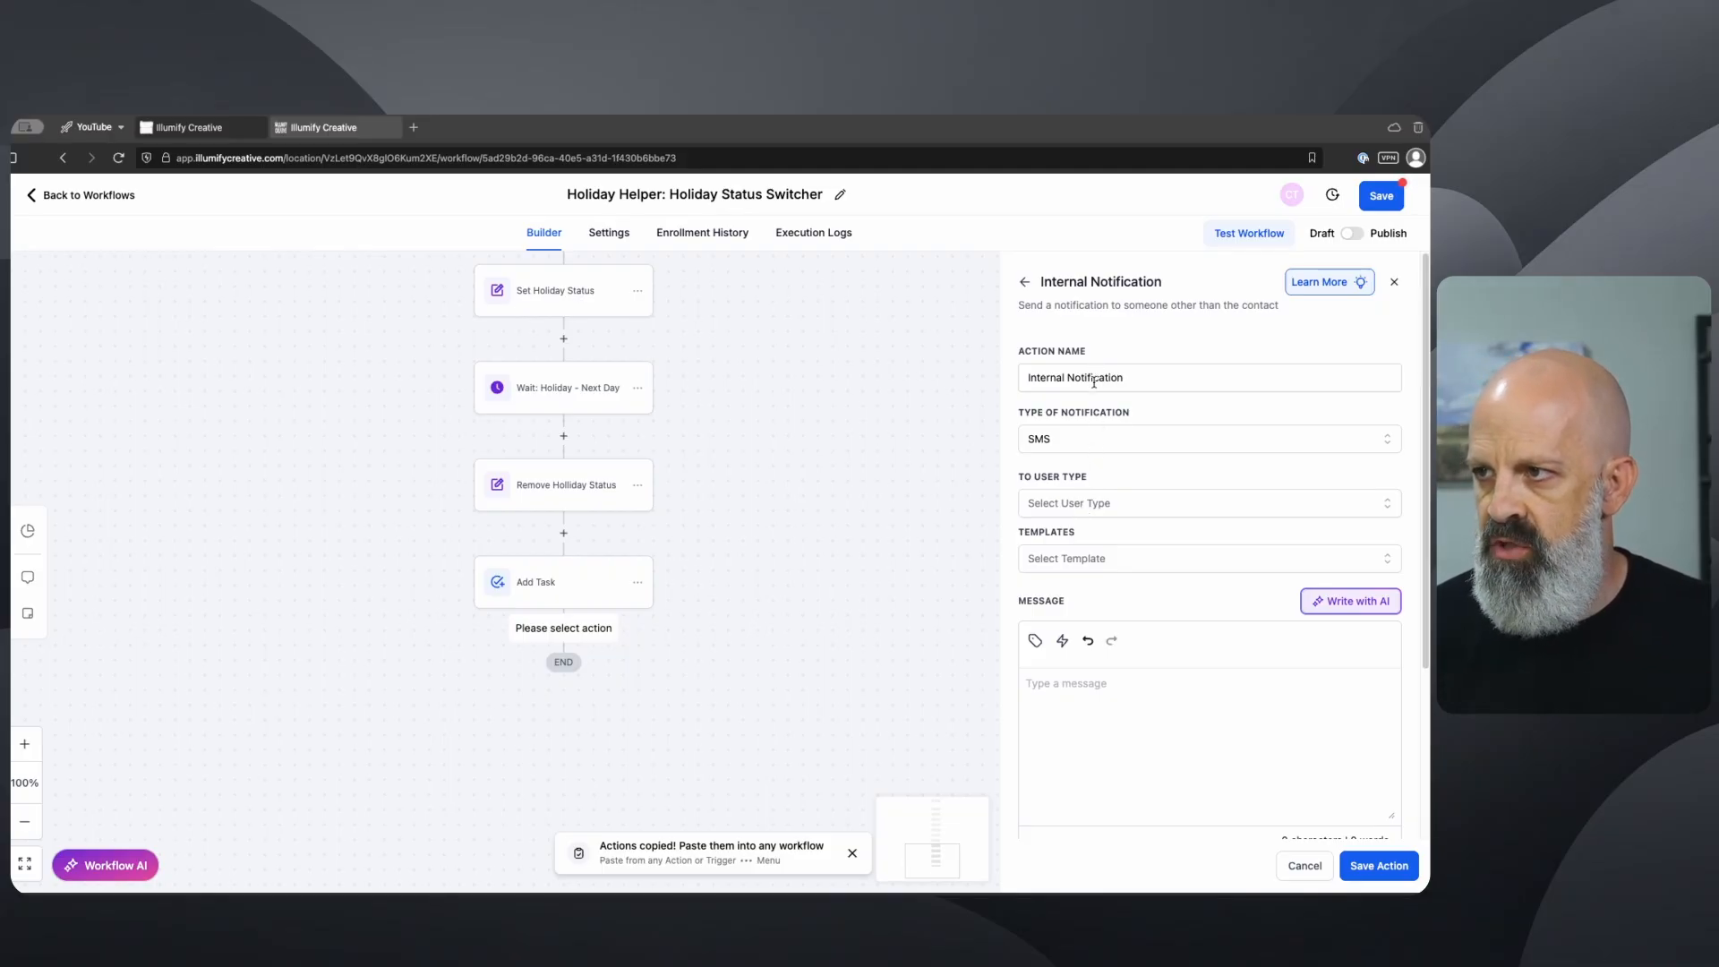
{"action": "left_click", "coordinate": [1091, 442]}
{"action": "left_click", "coordinate": [1083, 495]}
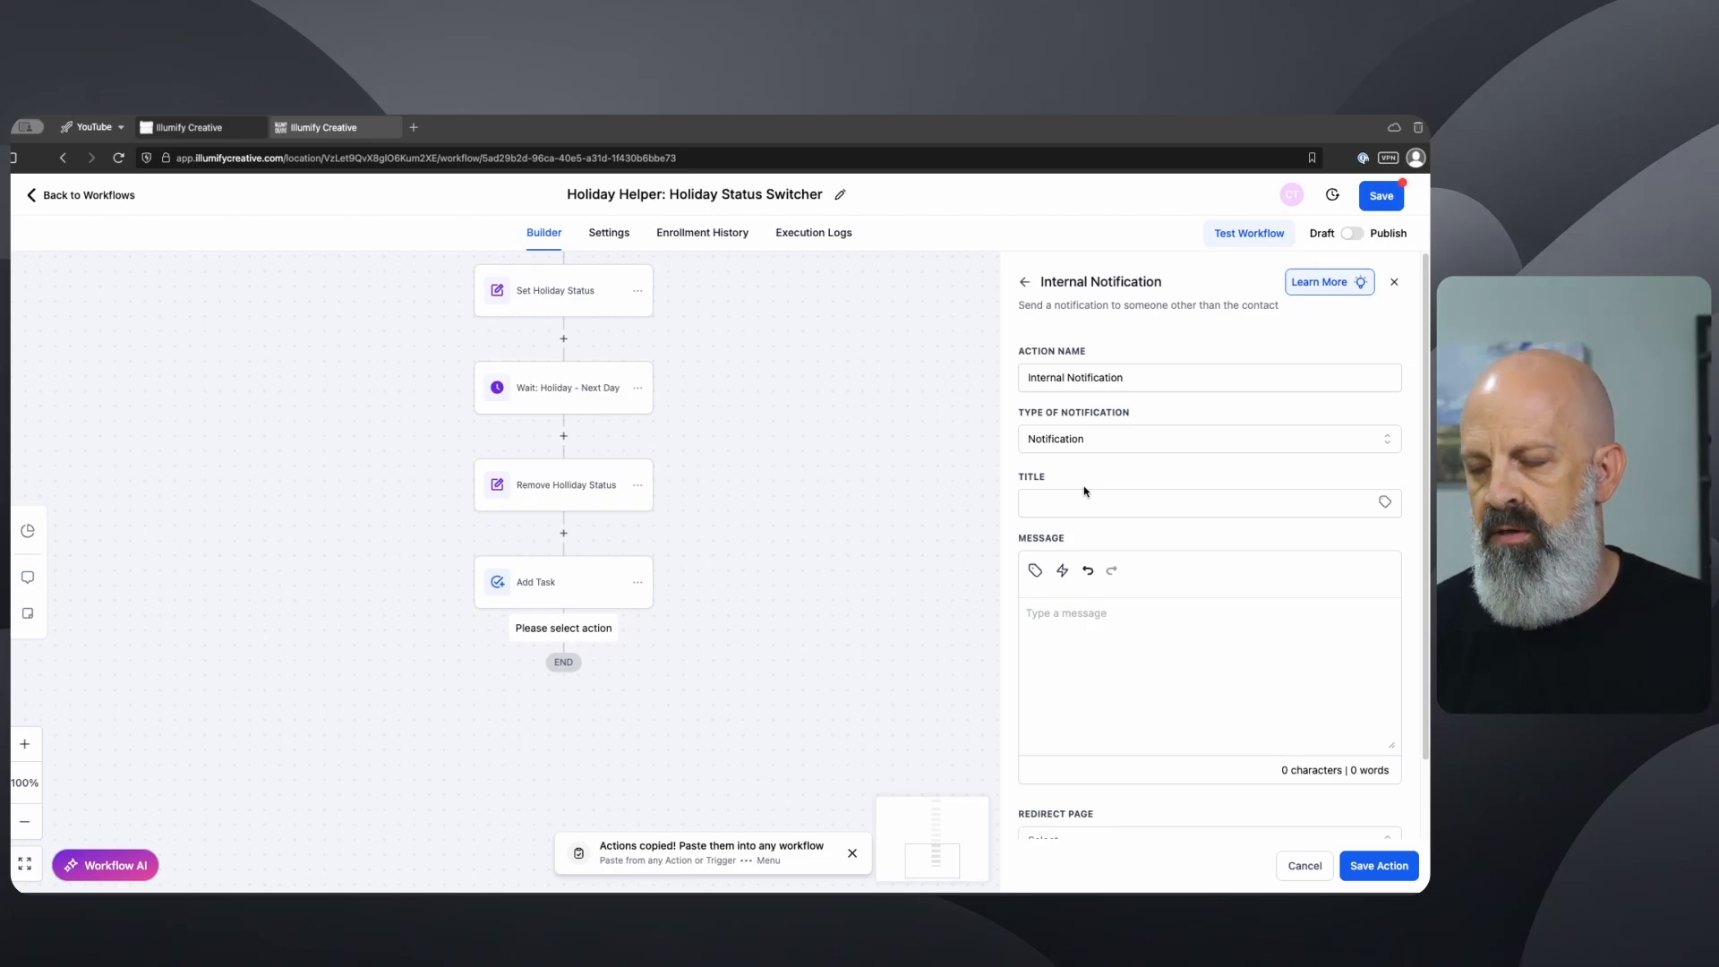
{"action": "left_click", "coordinate": [1090, 441]}
{"action": "left_click", "coordinate": [1077, 527]}
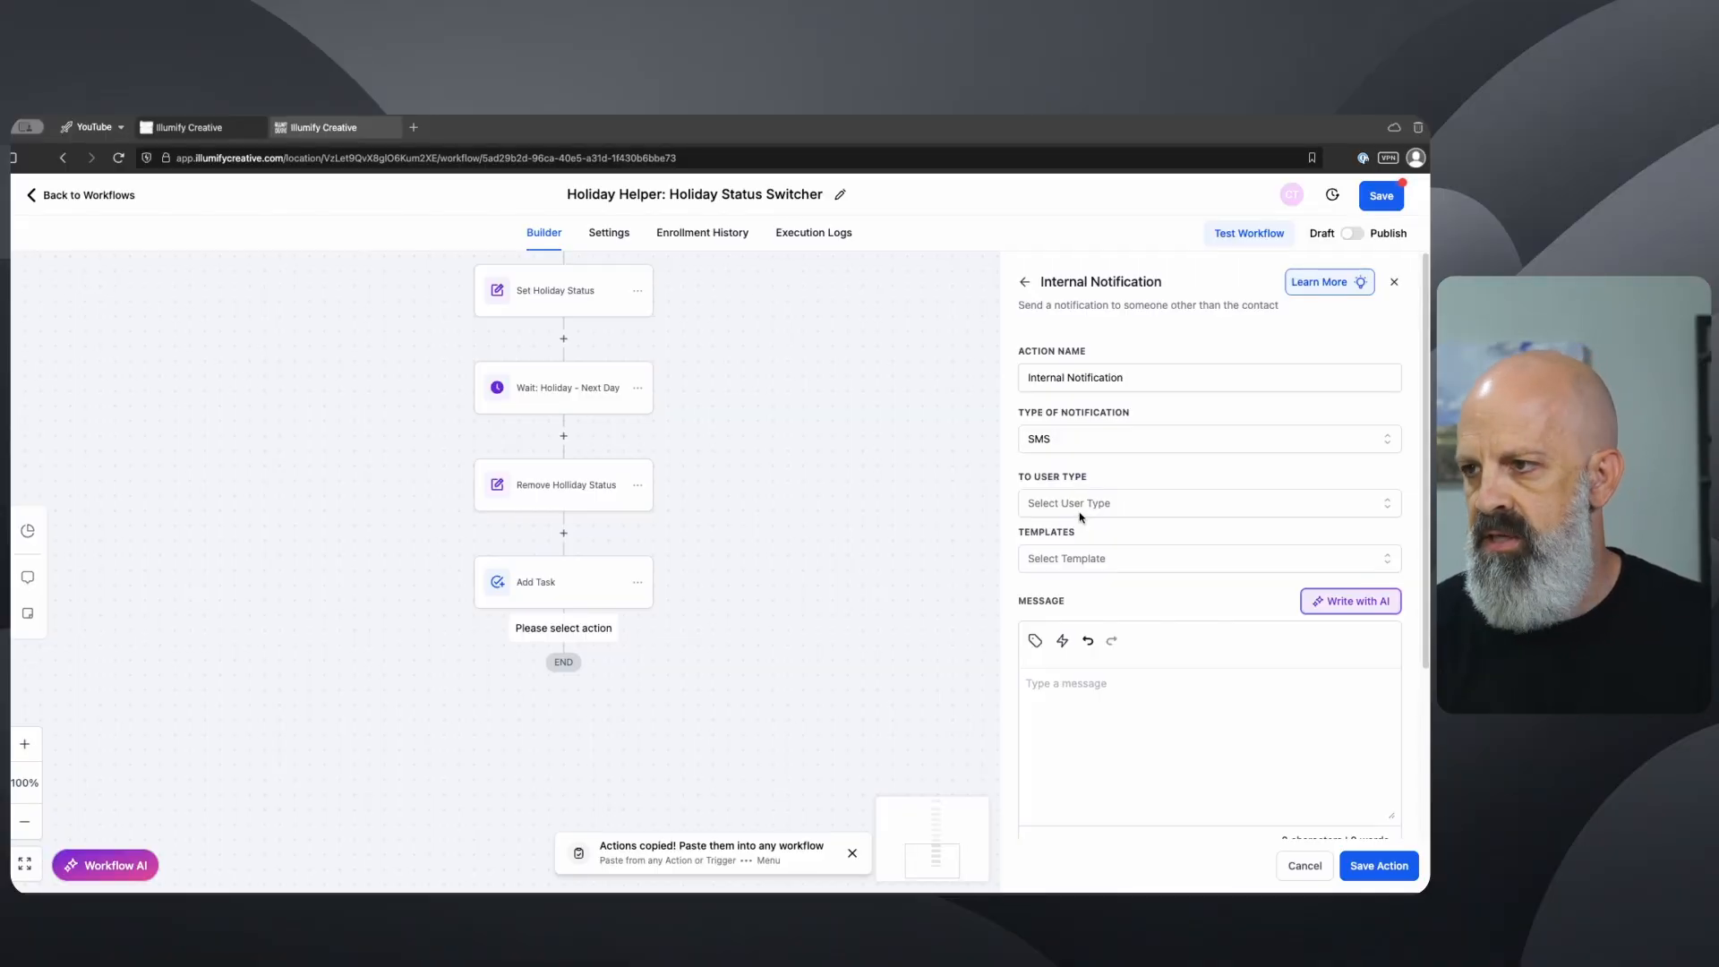
Step: Set the SMS notification's recipient type to Particular User and choose Test User
{"action": "left_click", "coordinate": [1086, 504]}
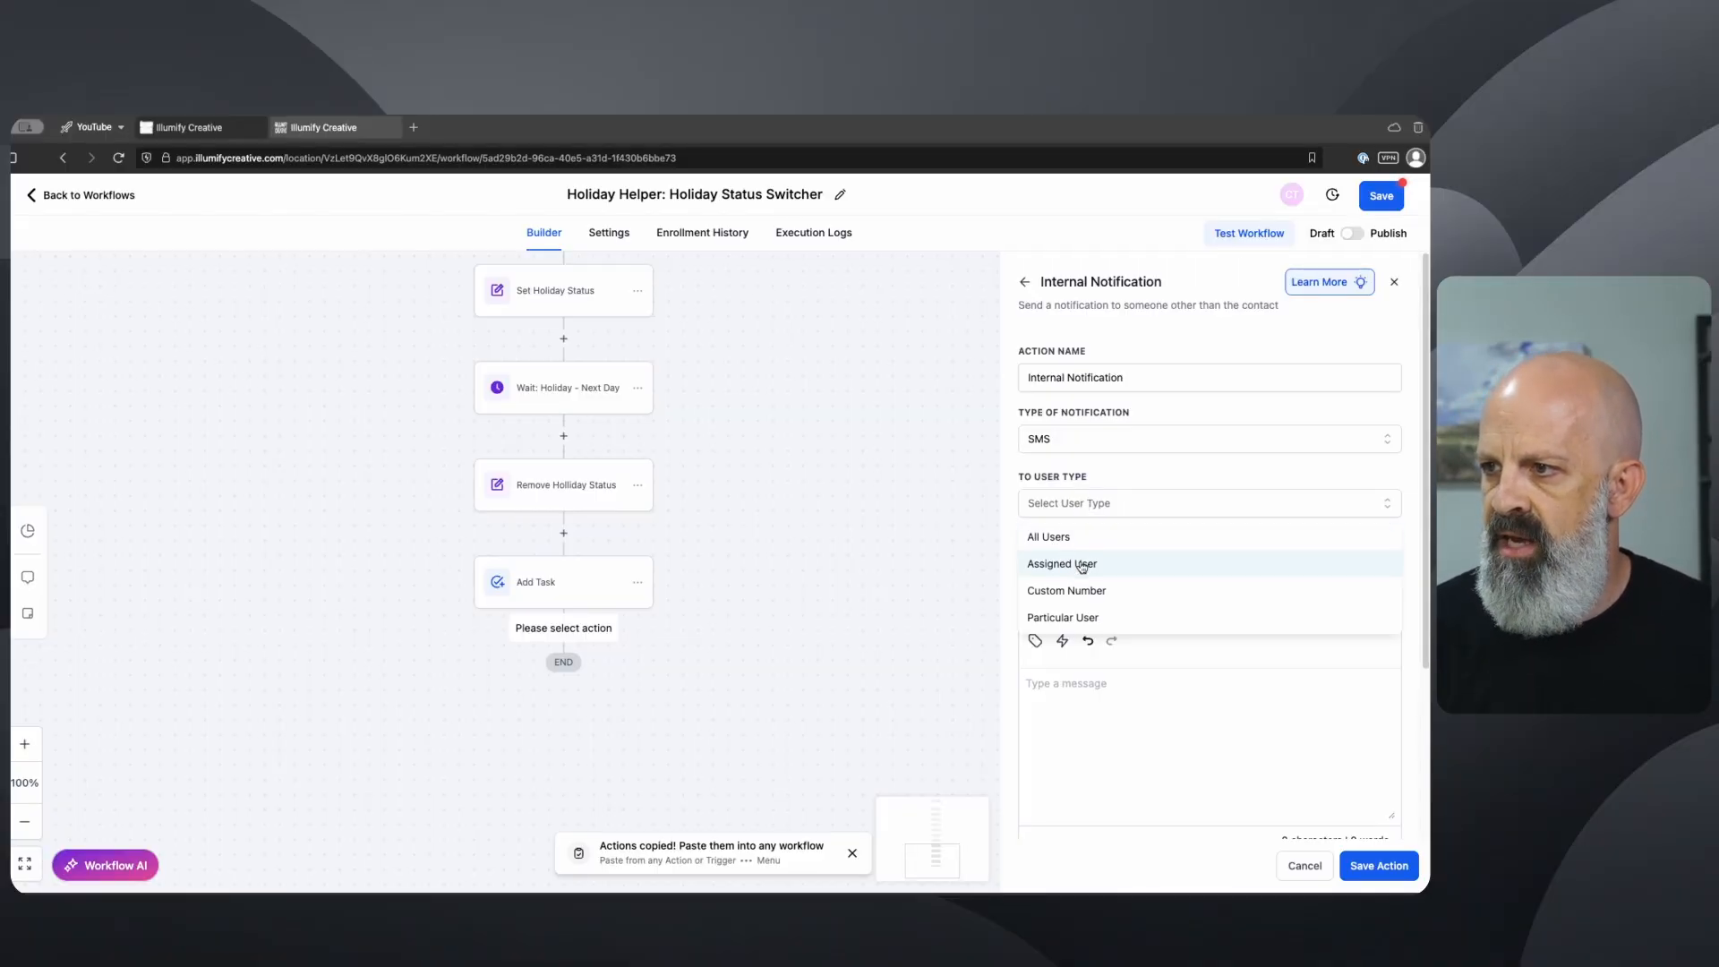
{"action": "left_click", "coordinate": [1105, 616]}
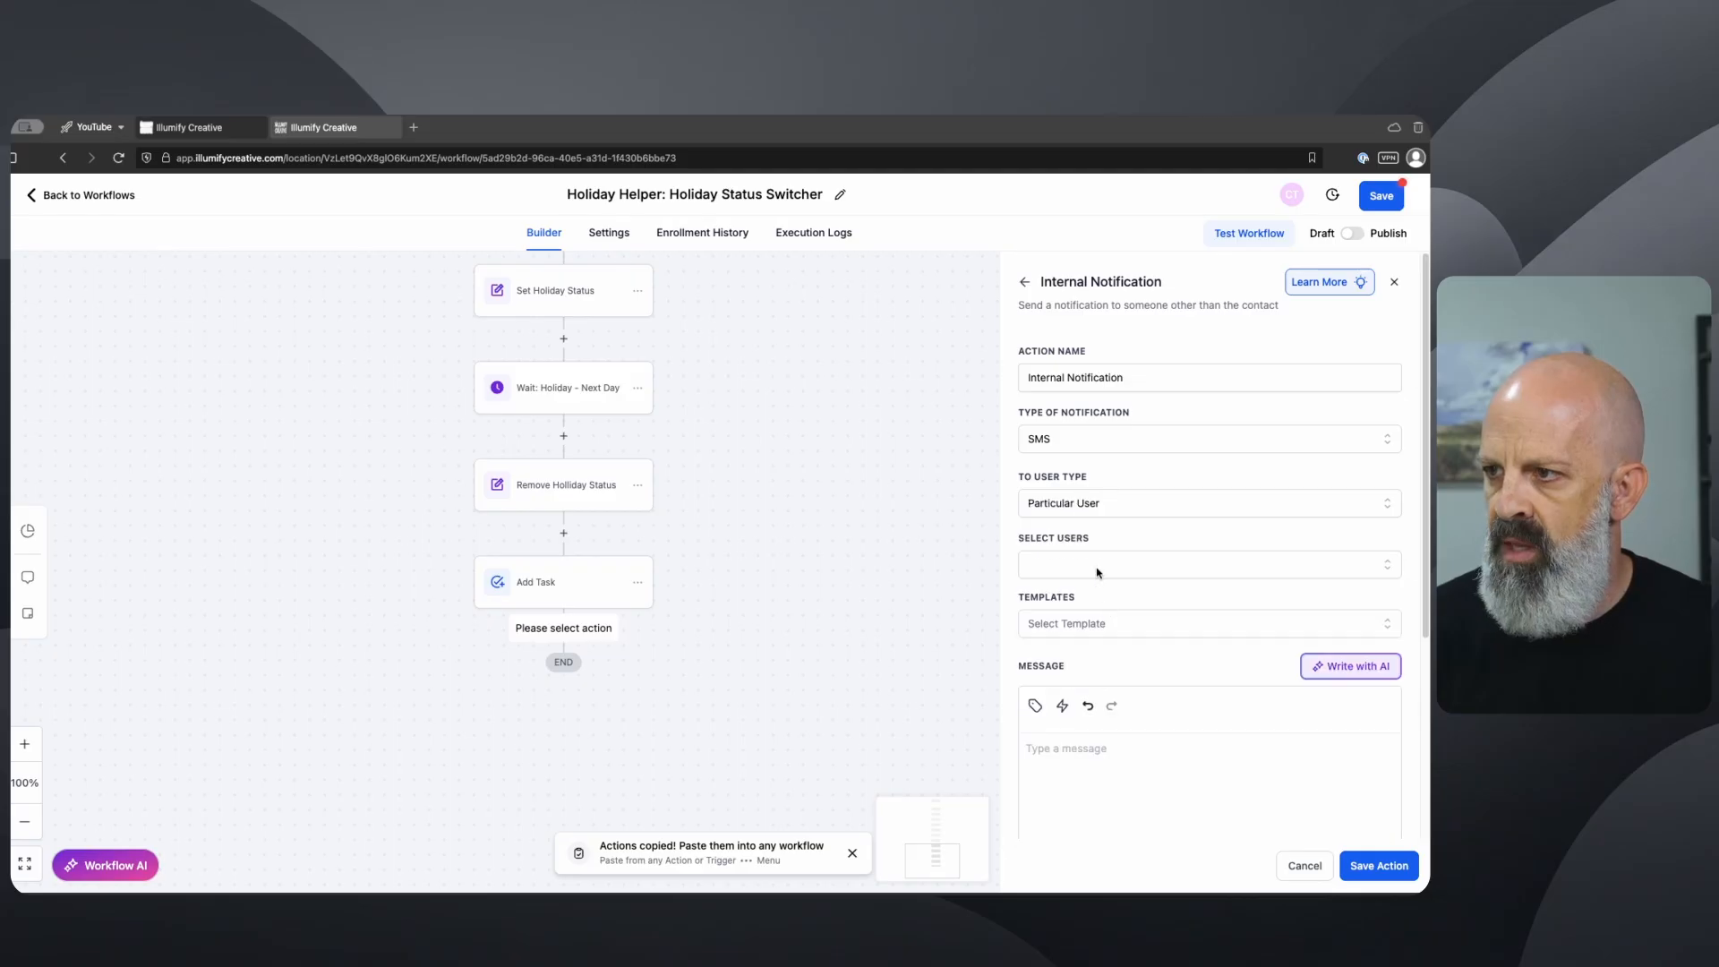
{"action": "left_click", "coordinate": [1099, 566]}
{"action": "left_click", "coordinate": [1033, 637]}
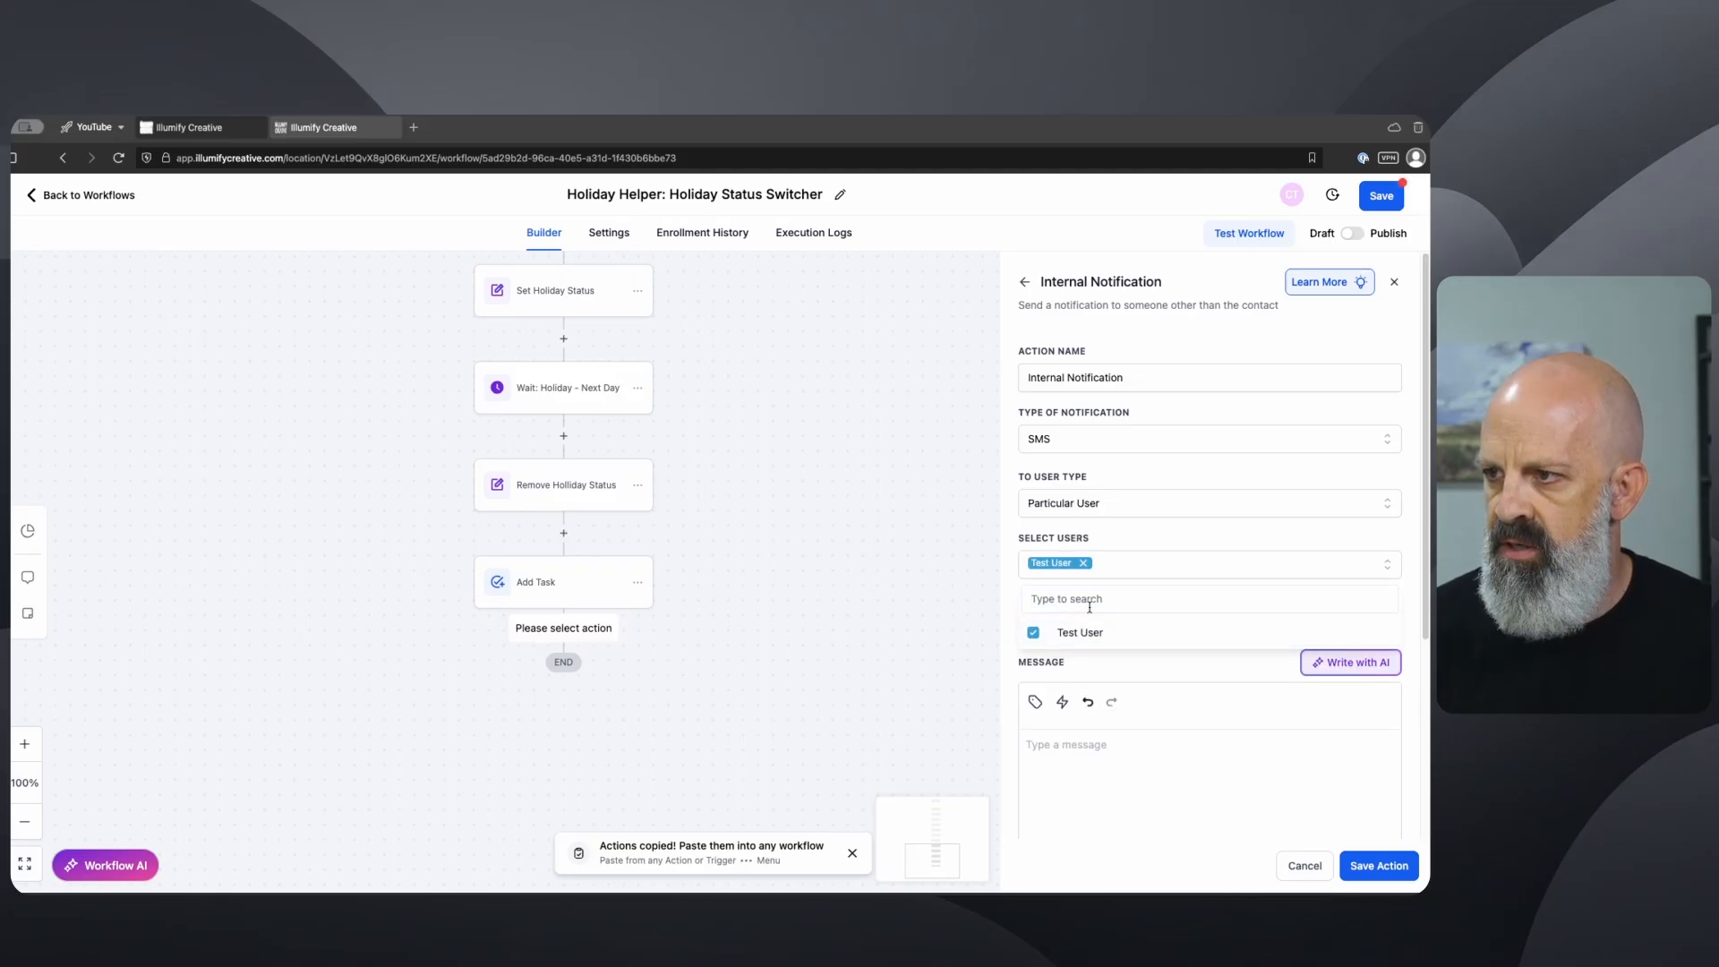
{"action": "left_click", "coordinate": [1142, 541]}
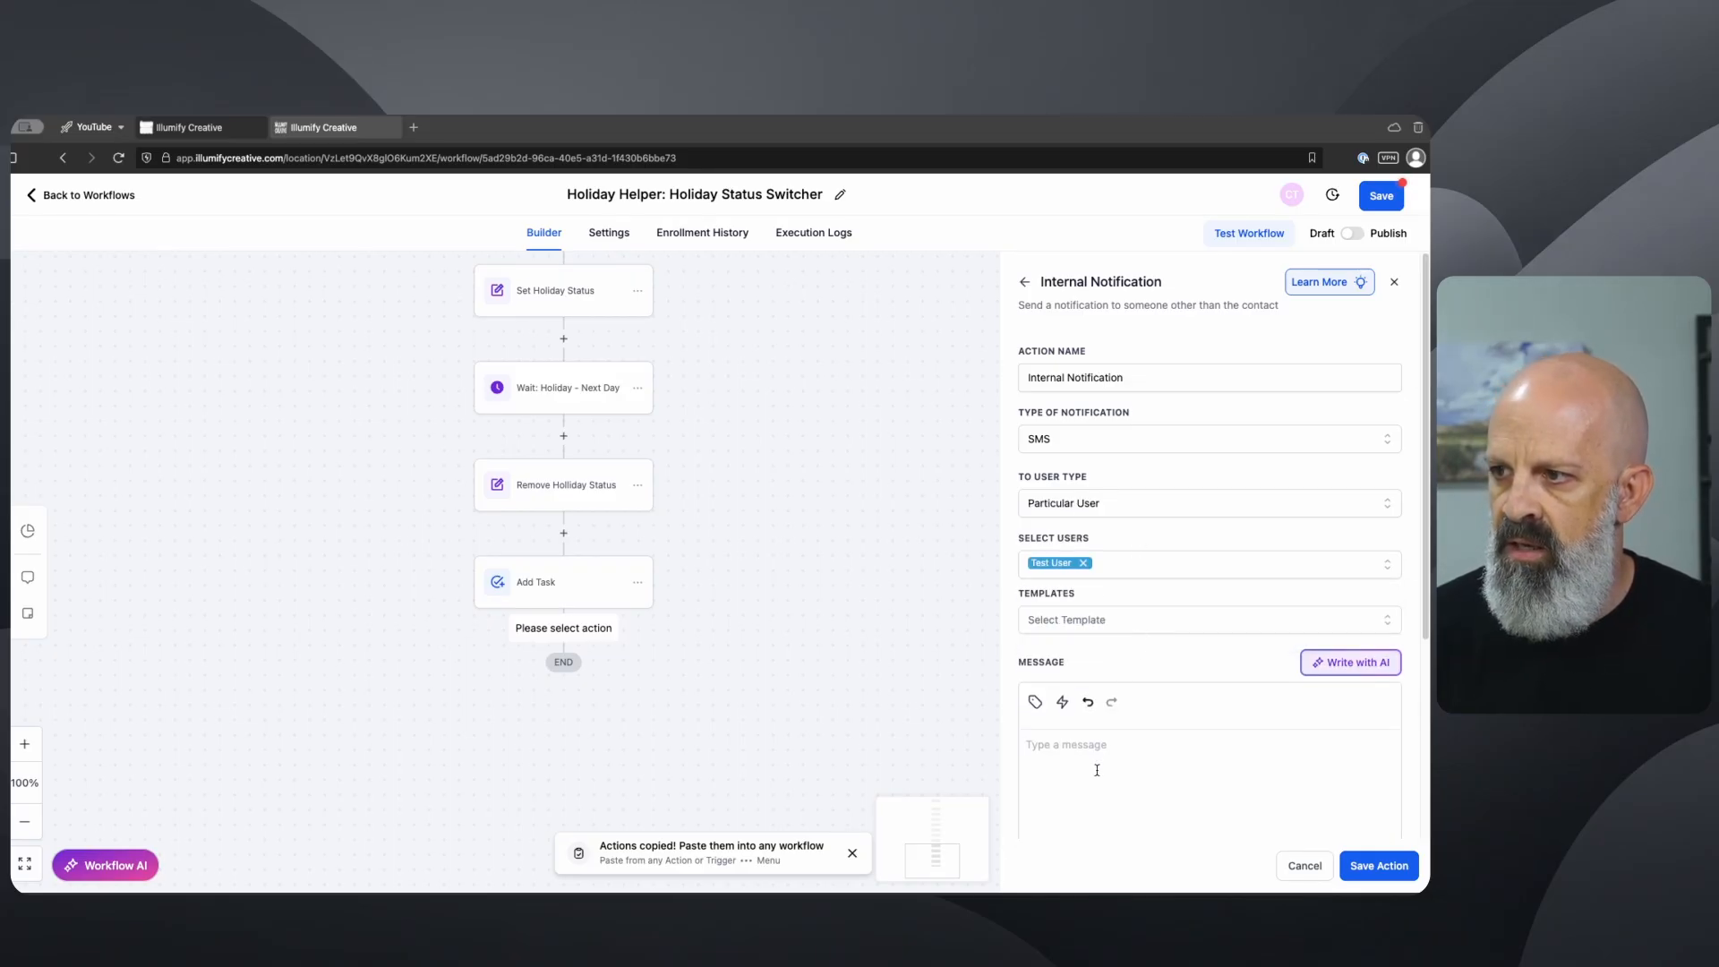
{"action": "scroll", "coordinate": [1100, 748], "scroll_direction": "down", "scroll_amount": 3}
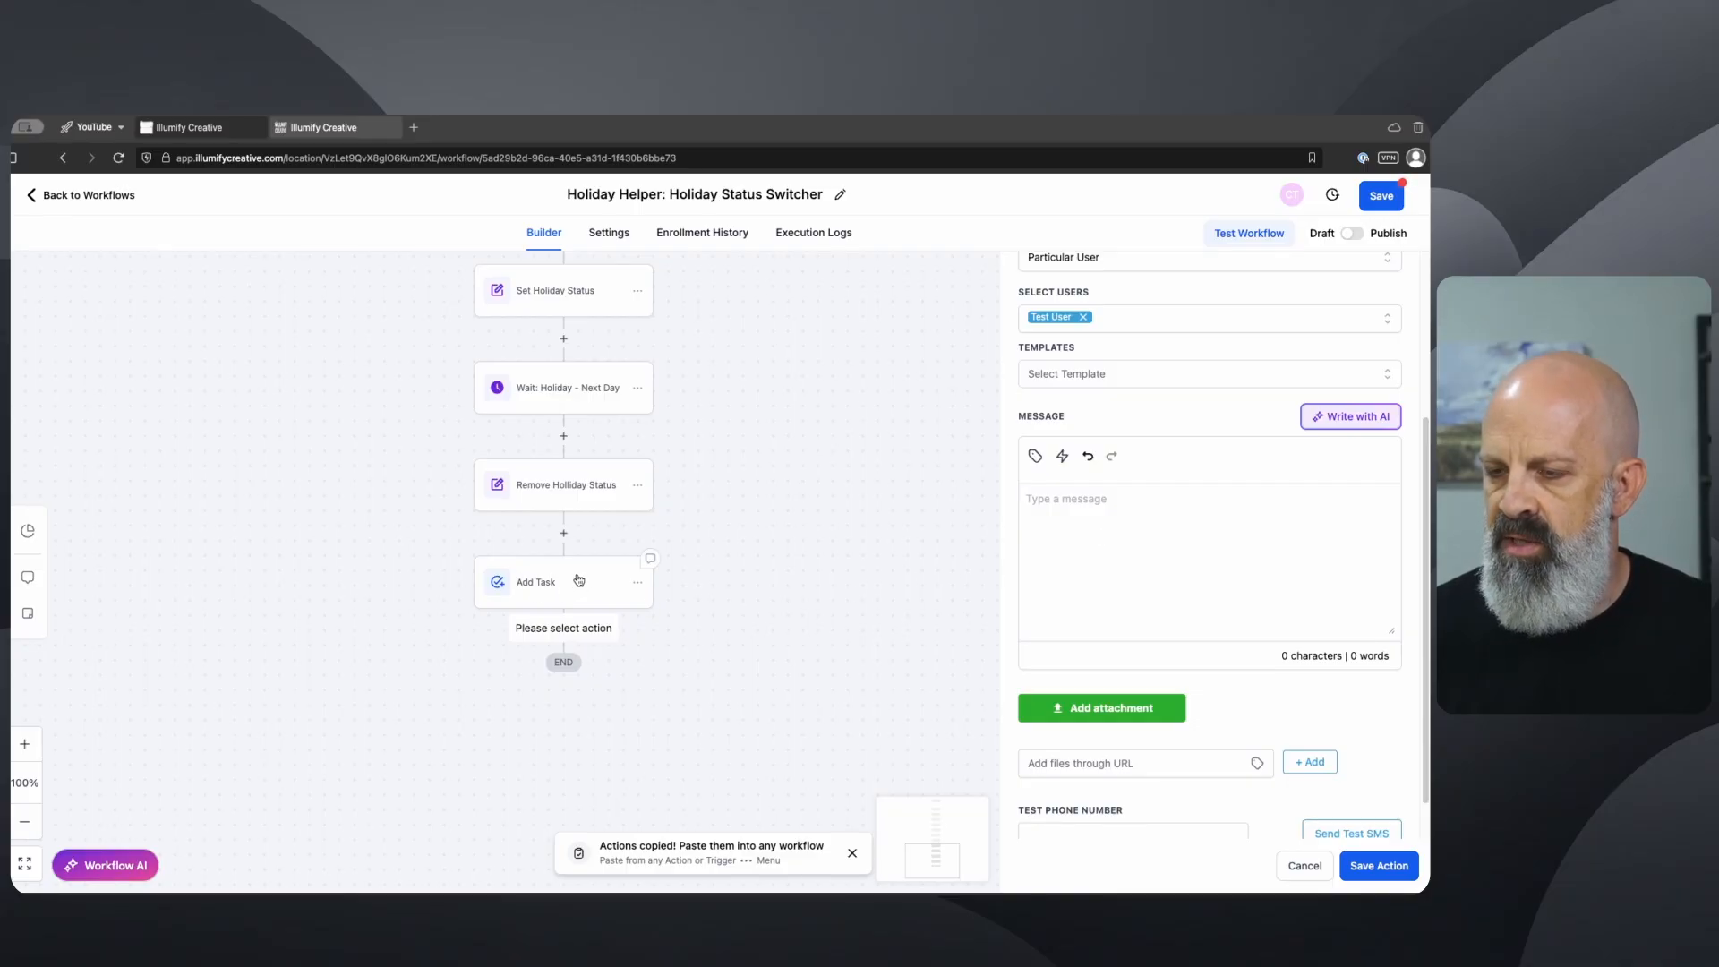
{"action": "left_click_drag", "start_coordinate": [1142, 564], "coordinate": [1128, 522]}
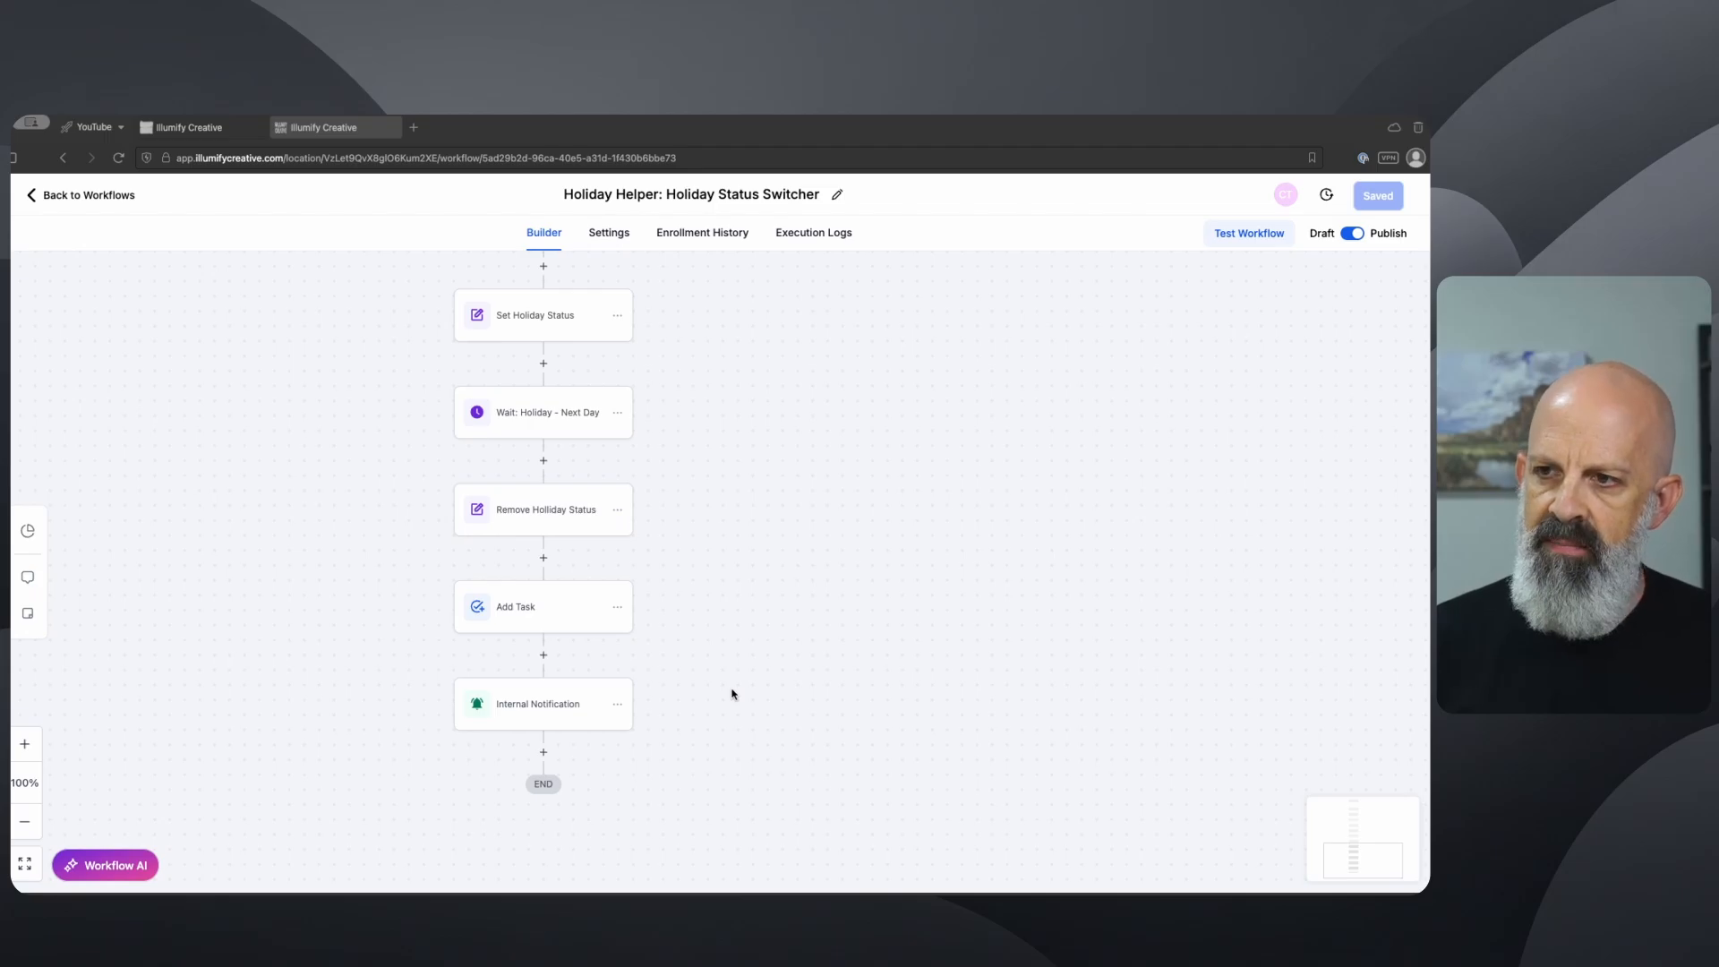
Step: Add a Wait action with a time delay of 5 days after the Internal Notification and save it
{"action": "left_click", "coordinate": [542, 753]}
{"action": "type", "text": "wa"}
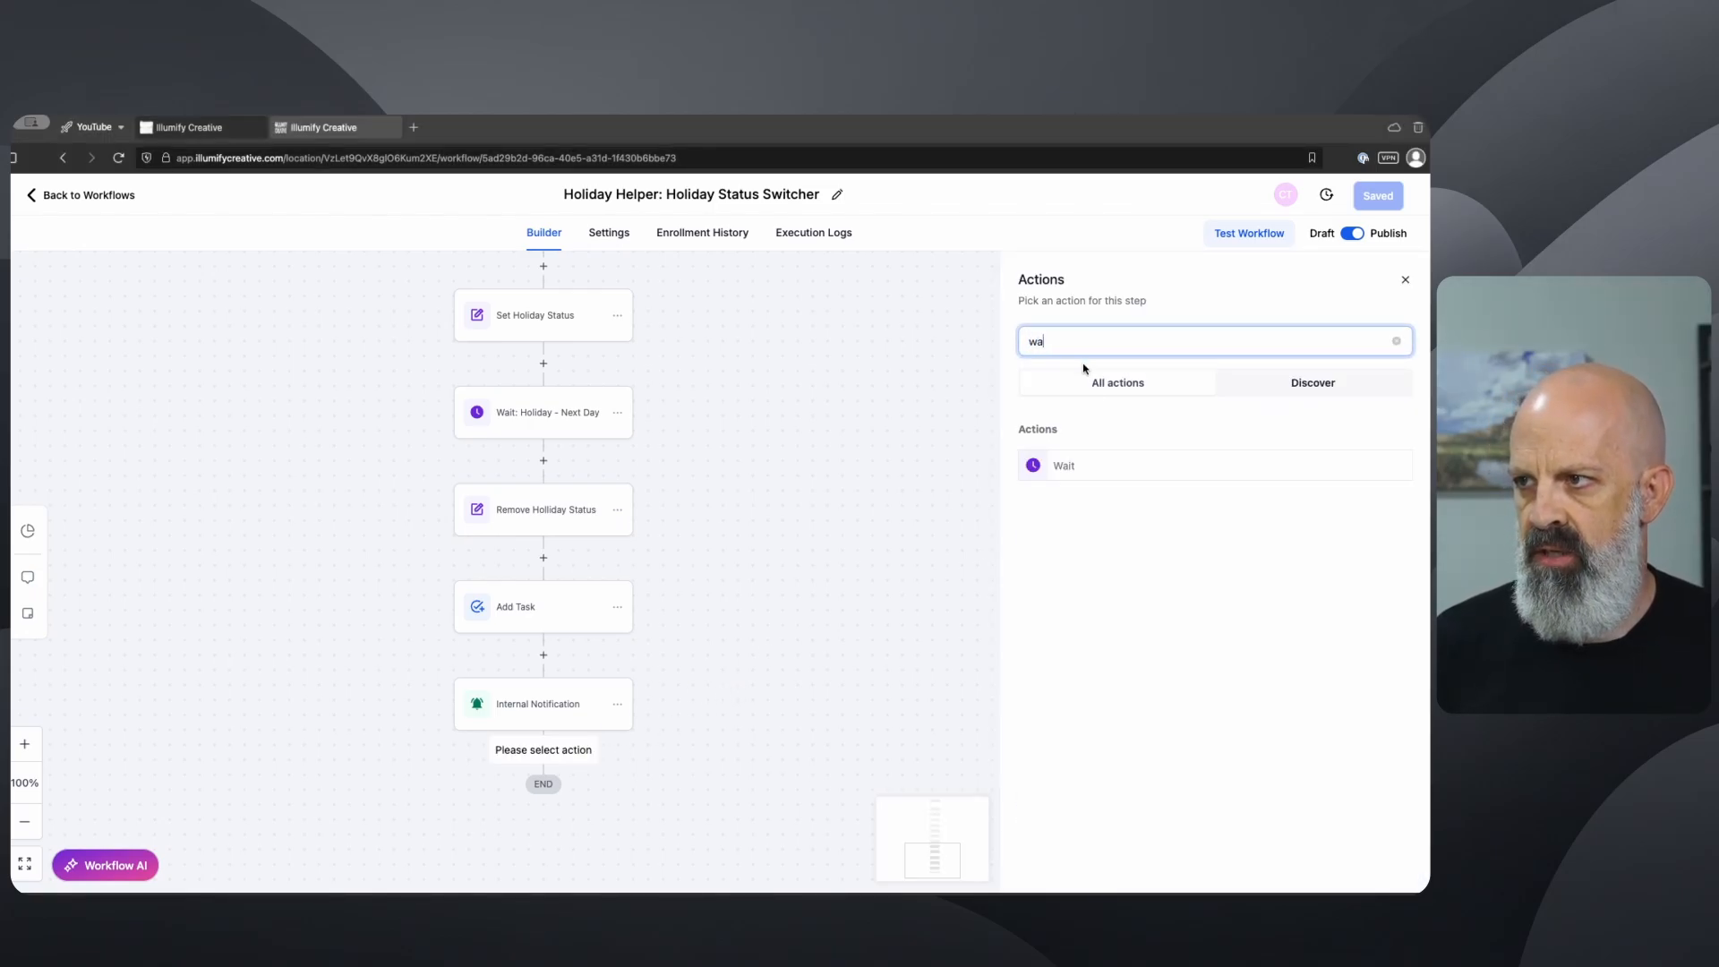
{"action": "left_click", "coordinate": [1064, 466]}
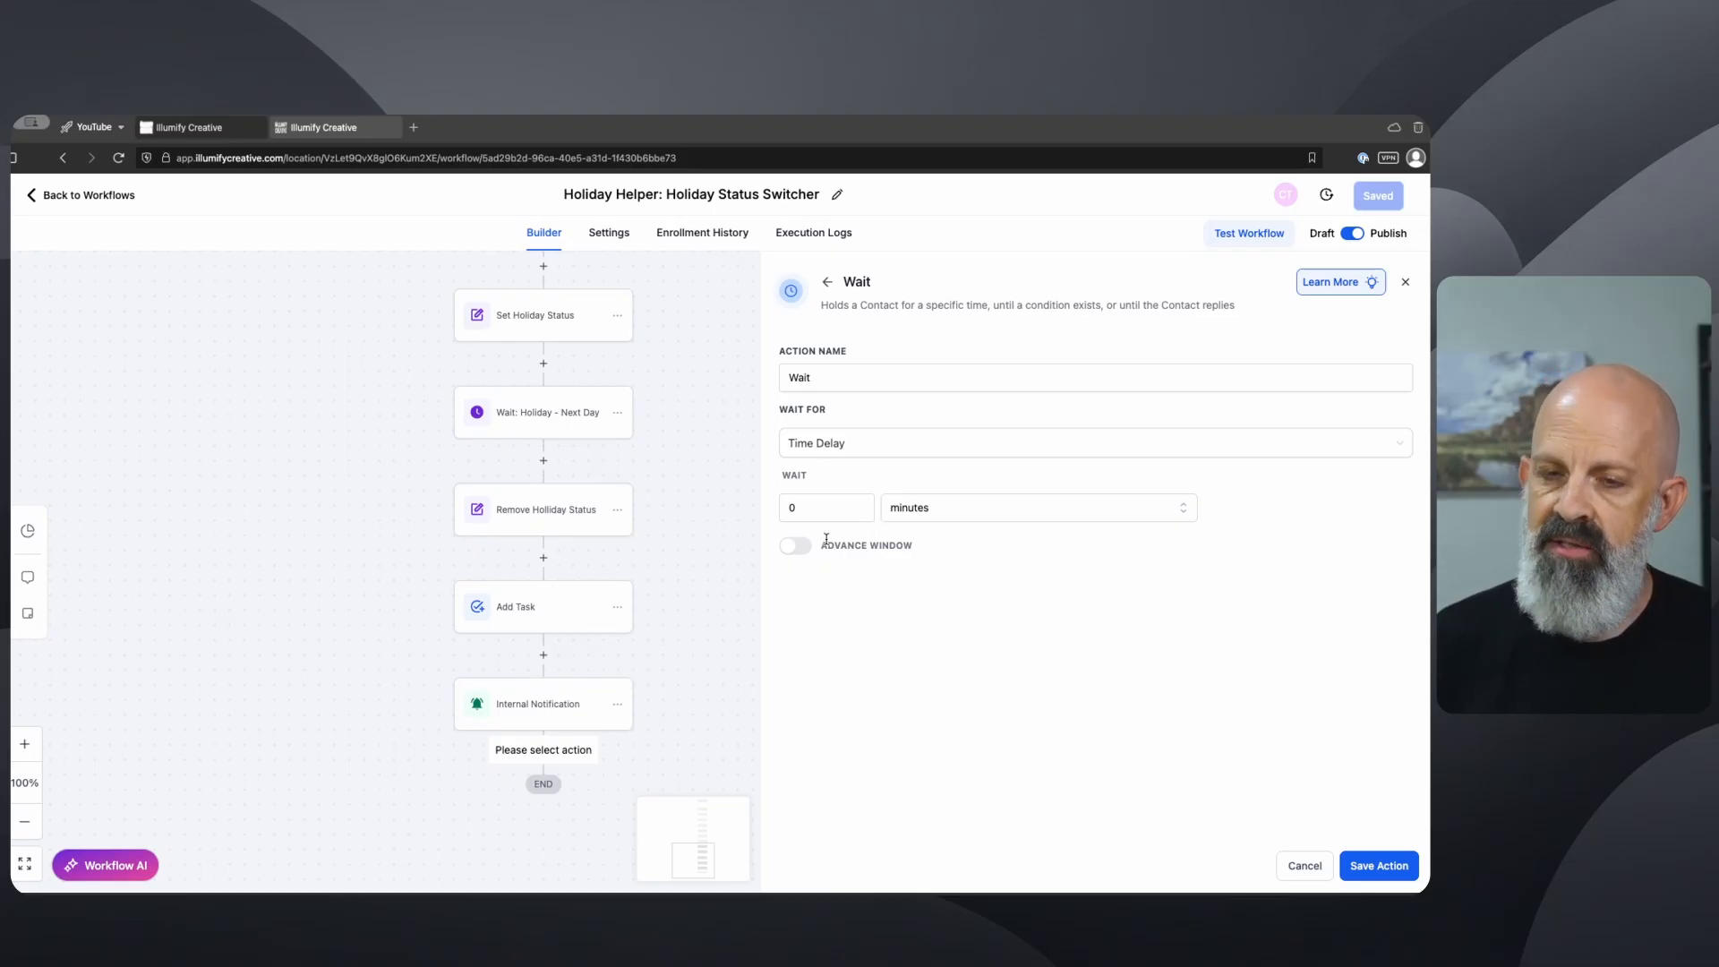
{"action": "left_click", "coordinate": [949, 514]}
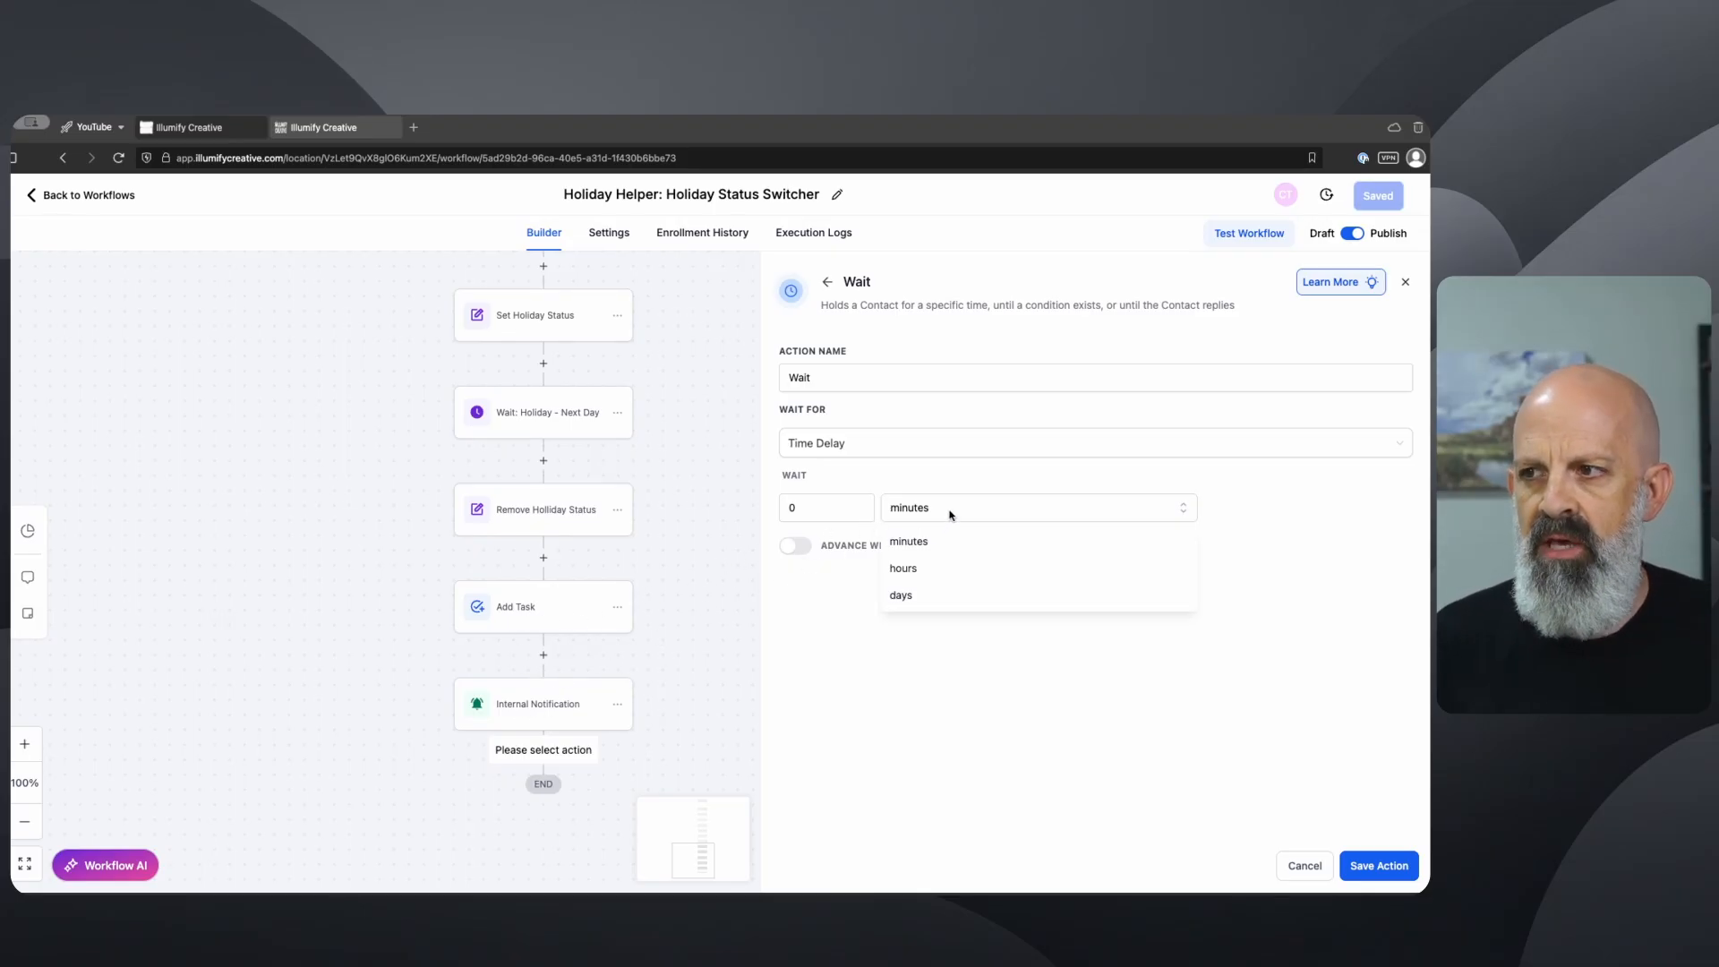
{"action": "left_click", "coordinate": [906, 597]}
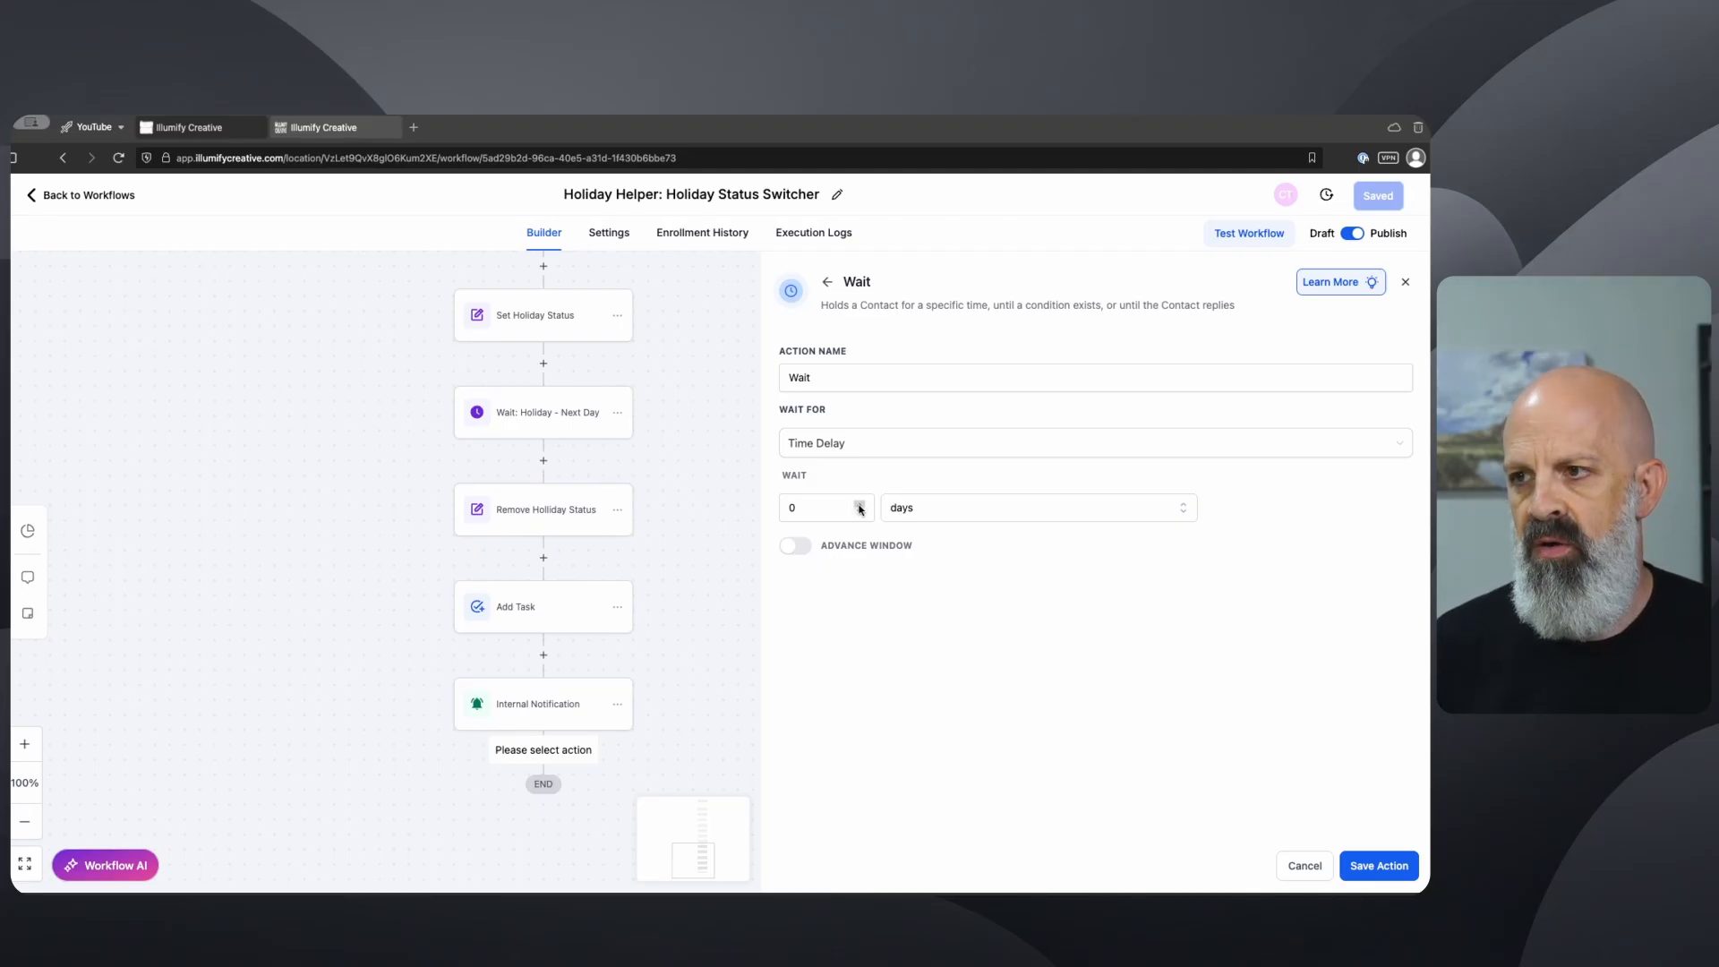
{"action": "left_click", "coordinate": [806, 513]}
{"action": "left_click_drag", "start_coordinate": [805, 510], "coordinate": [776, 509]}
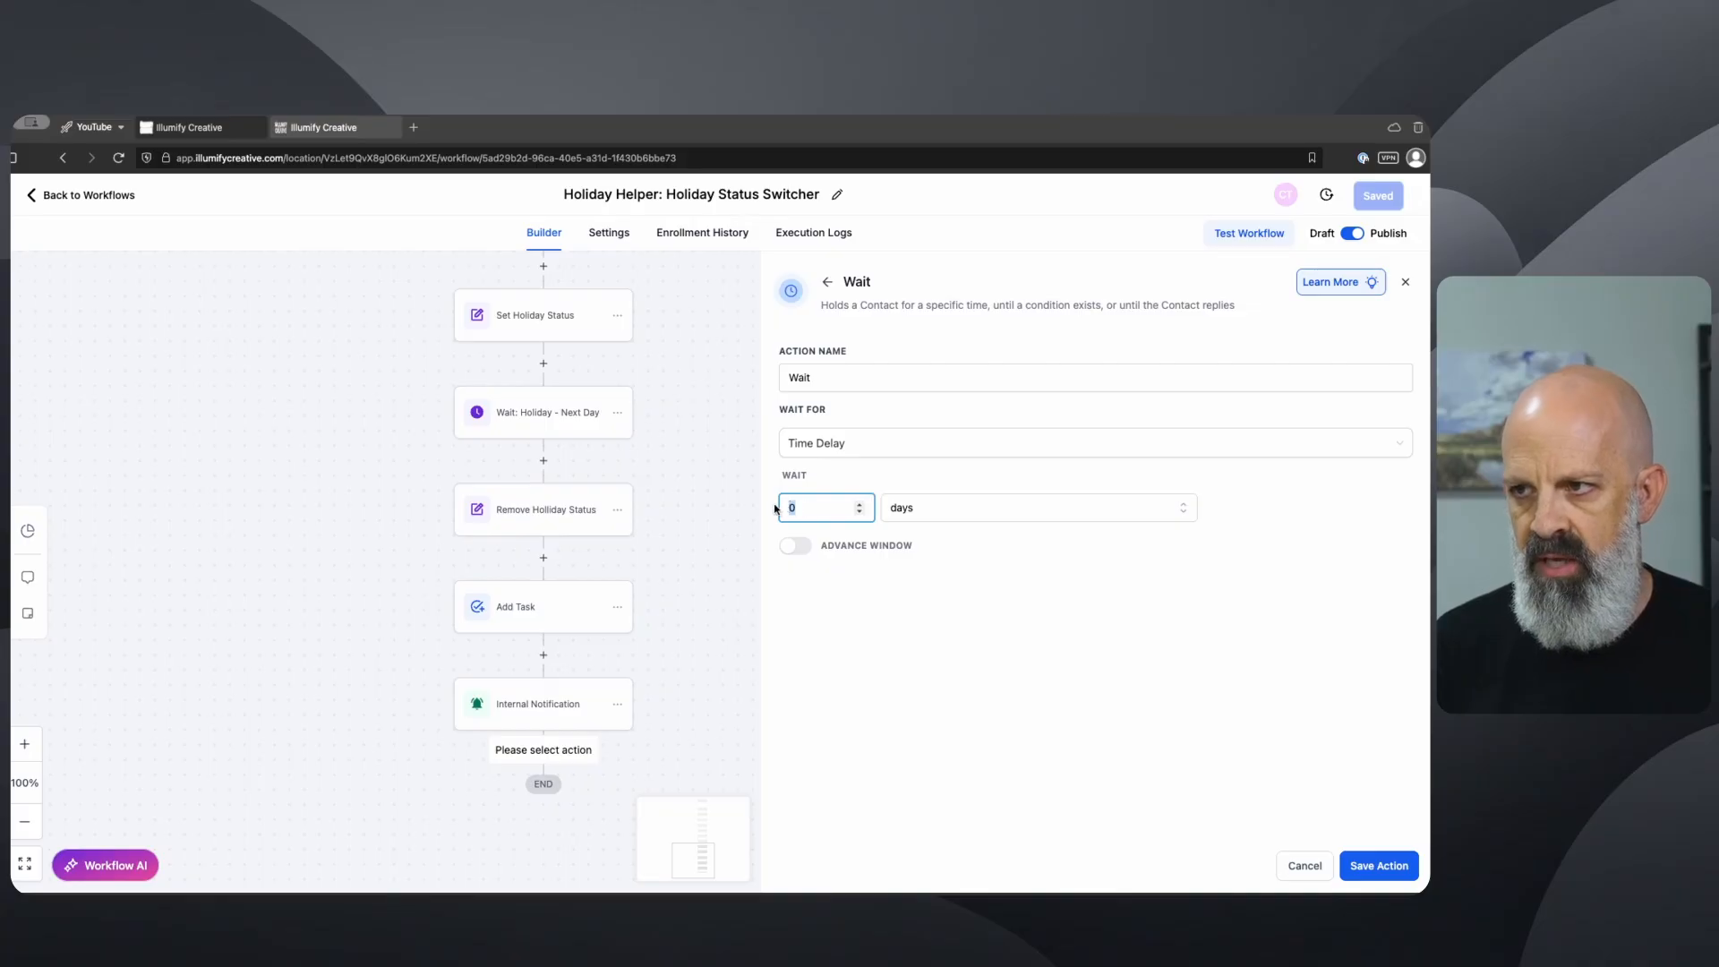
{"action": "type", "text": "5"}
{"action": "left_click", "coordinate": [1022, 642]}
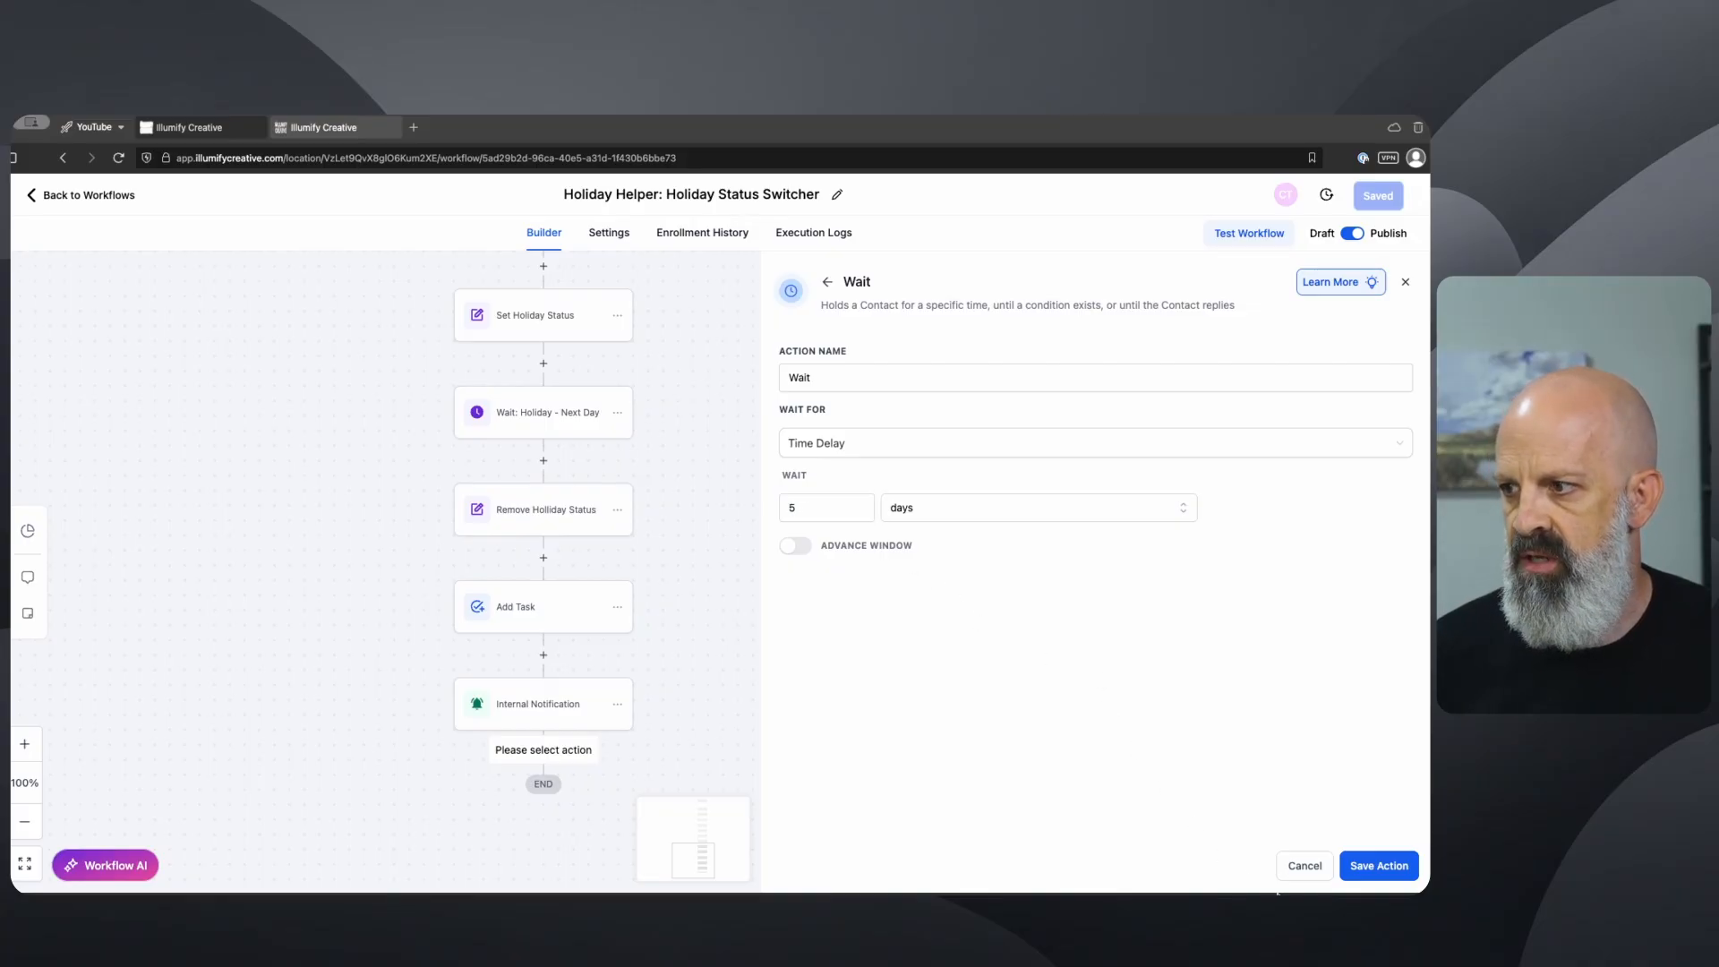
{"action": "left_click", "coordinate": [1379, 866]}
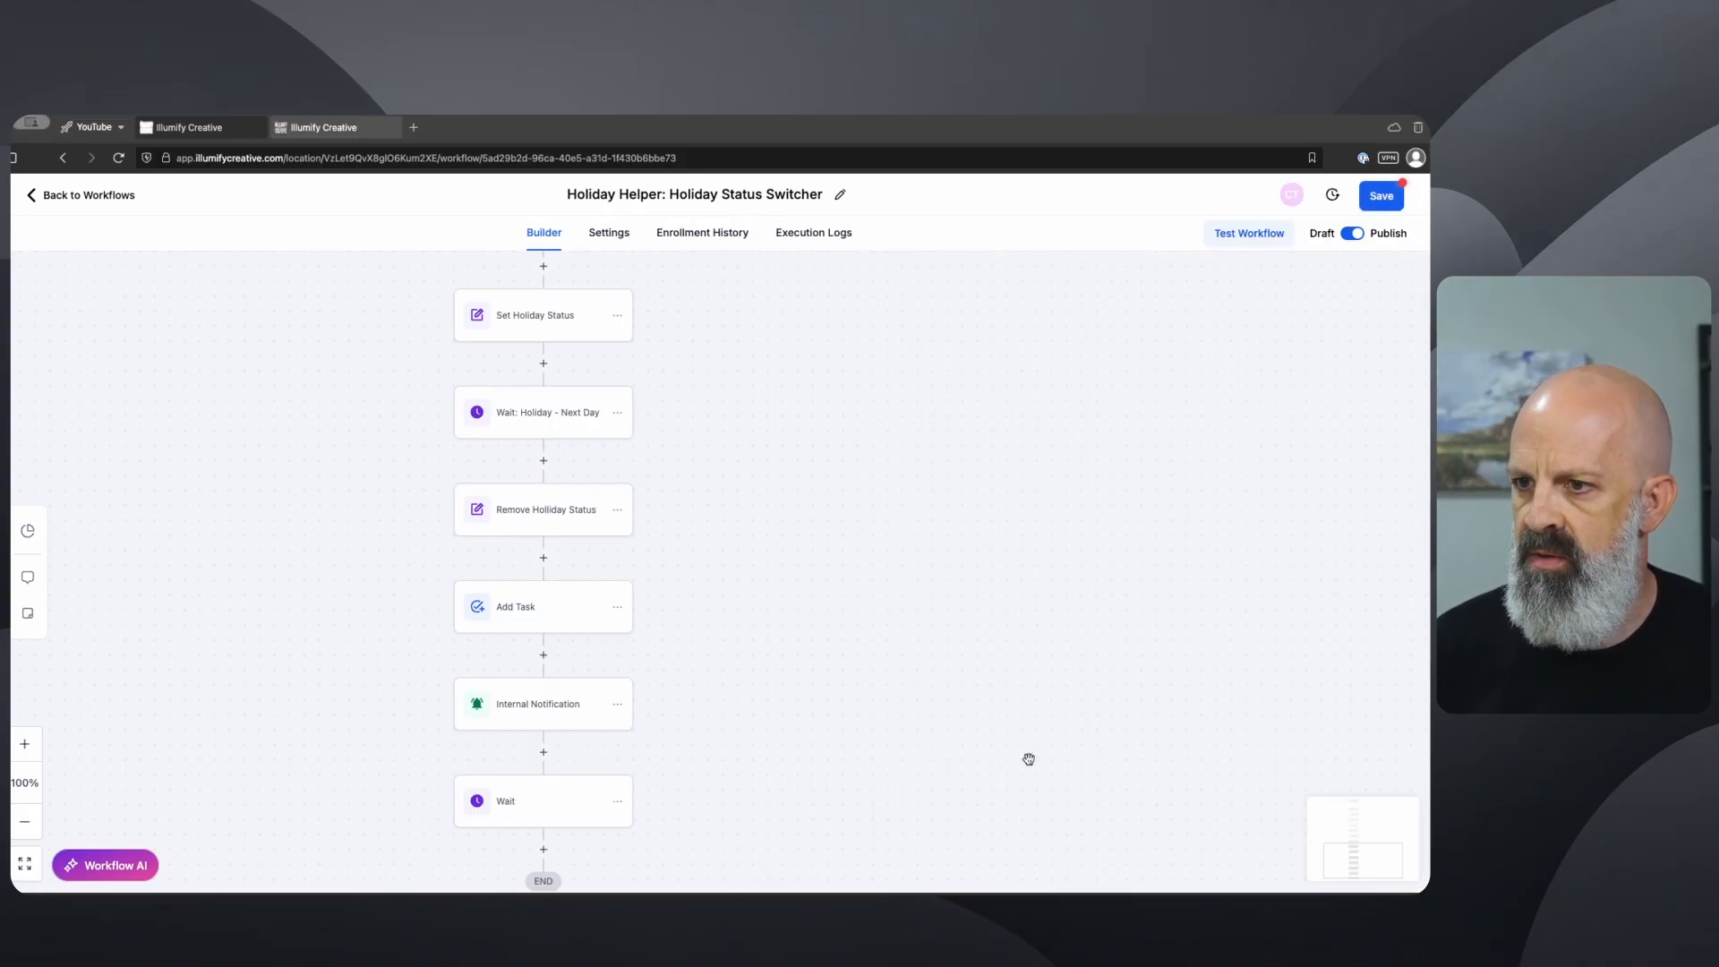
Step: Add a Go To action after the final Wait action at the end of the workflow and save it
{"action": "scroll", "coordinate": [1030, 756], "scroll_direction": "down", "scroll_amount": 3}
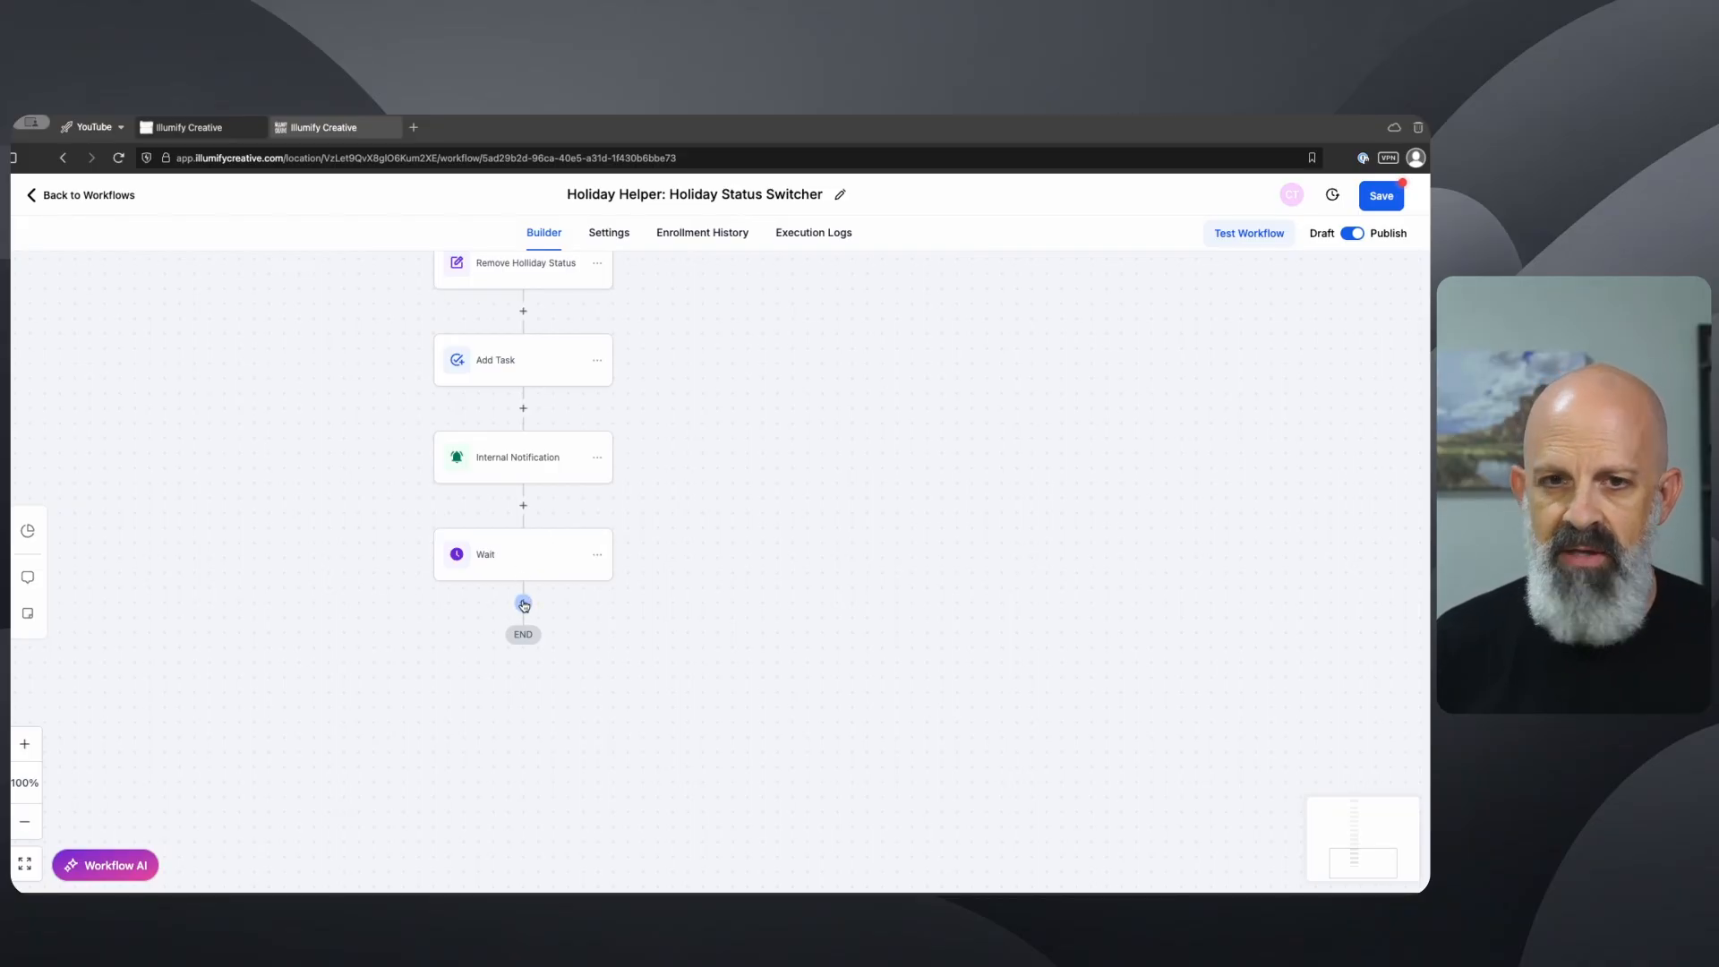
{"action": "left_click", "coordinate": [524, 604]}
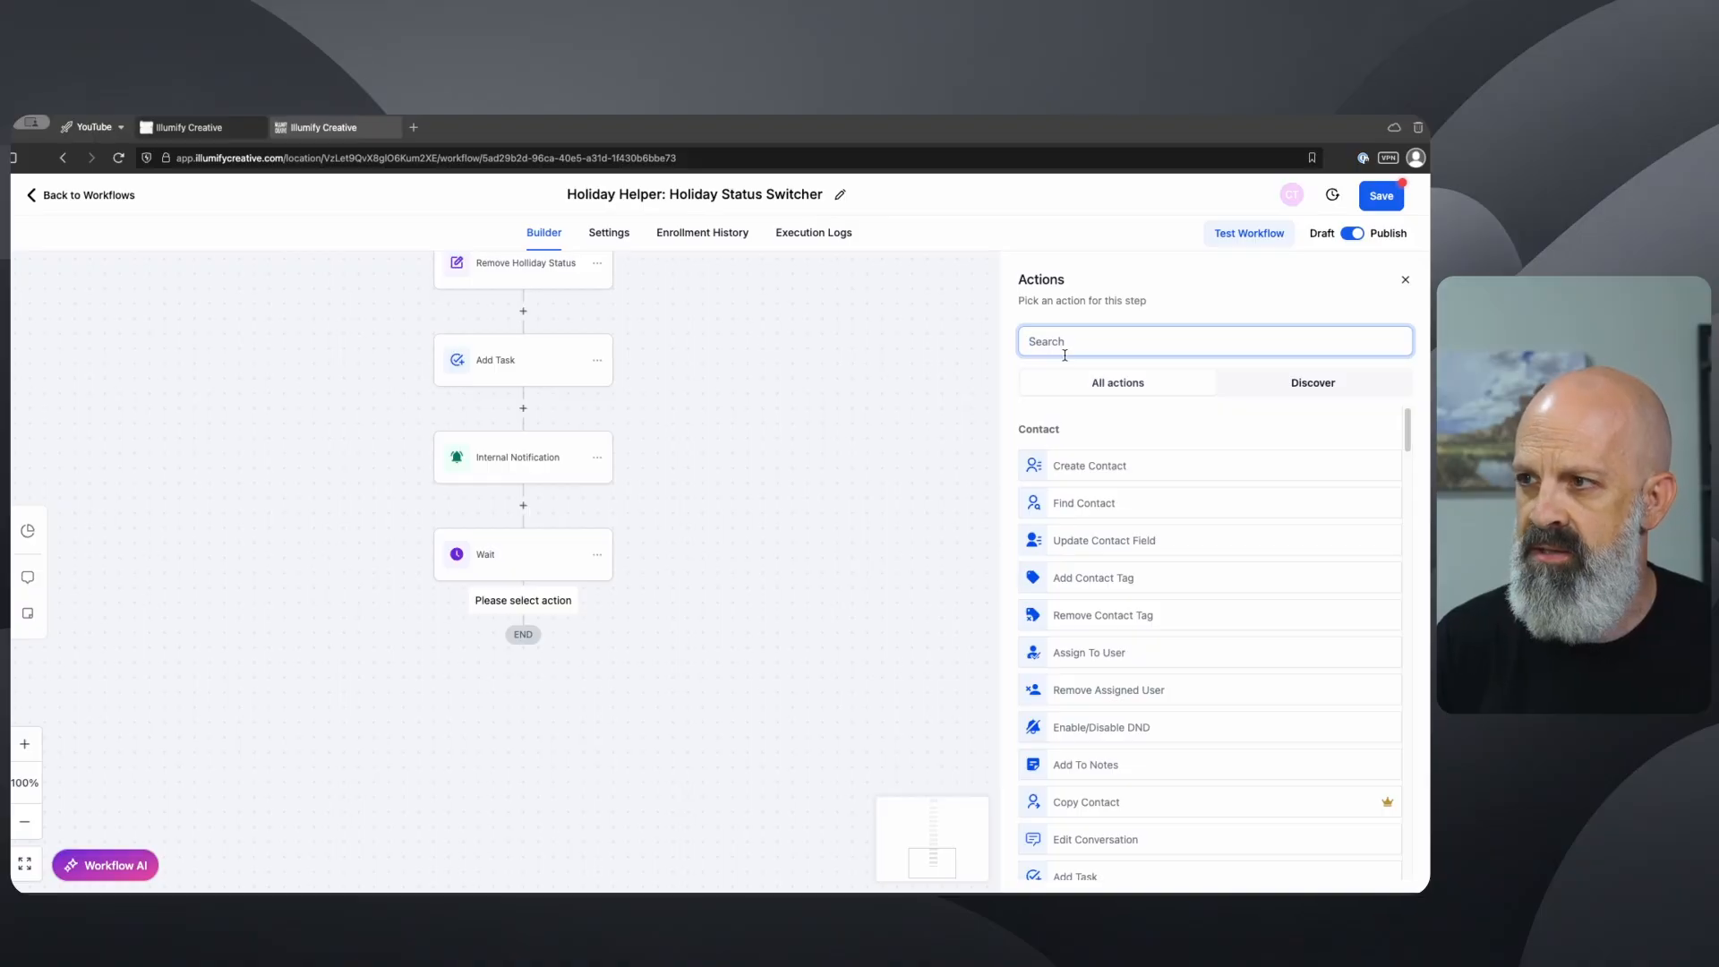
{"action": "type", "text": "go to"}
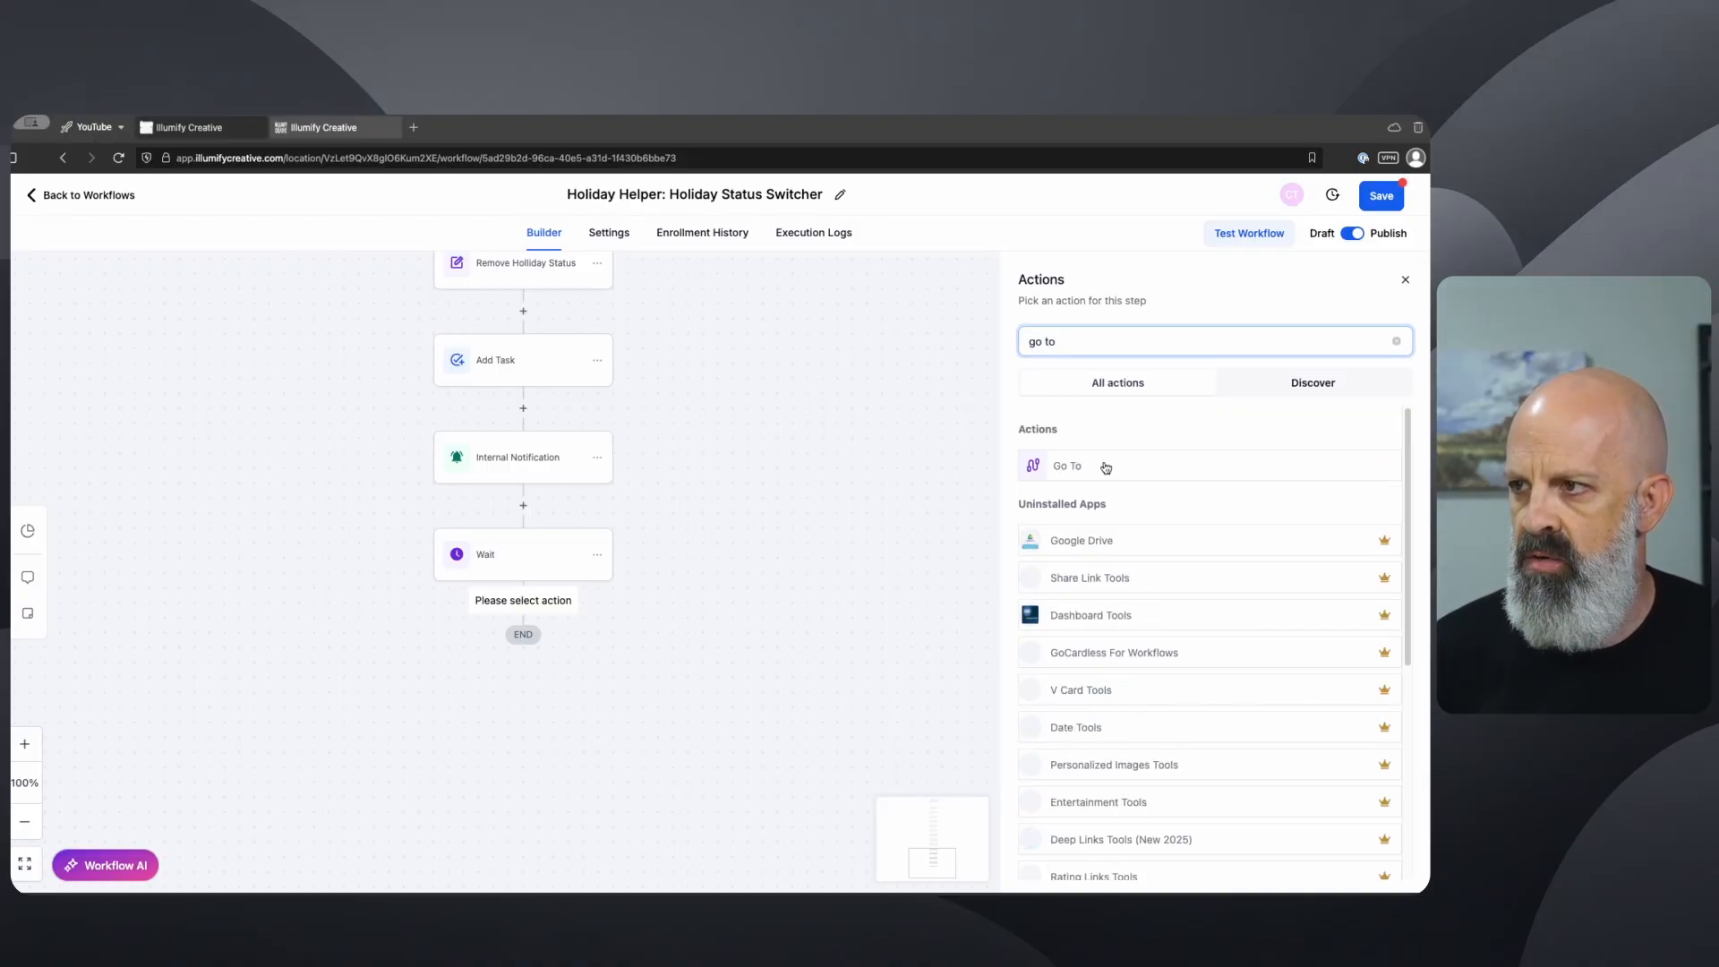
{"action": "left_click", "coordinate": [1106, 468]}
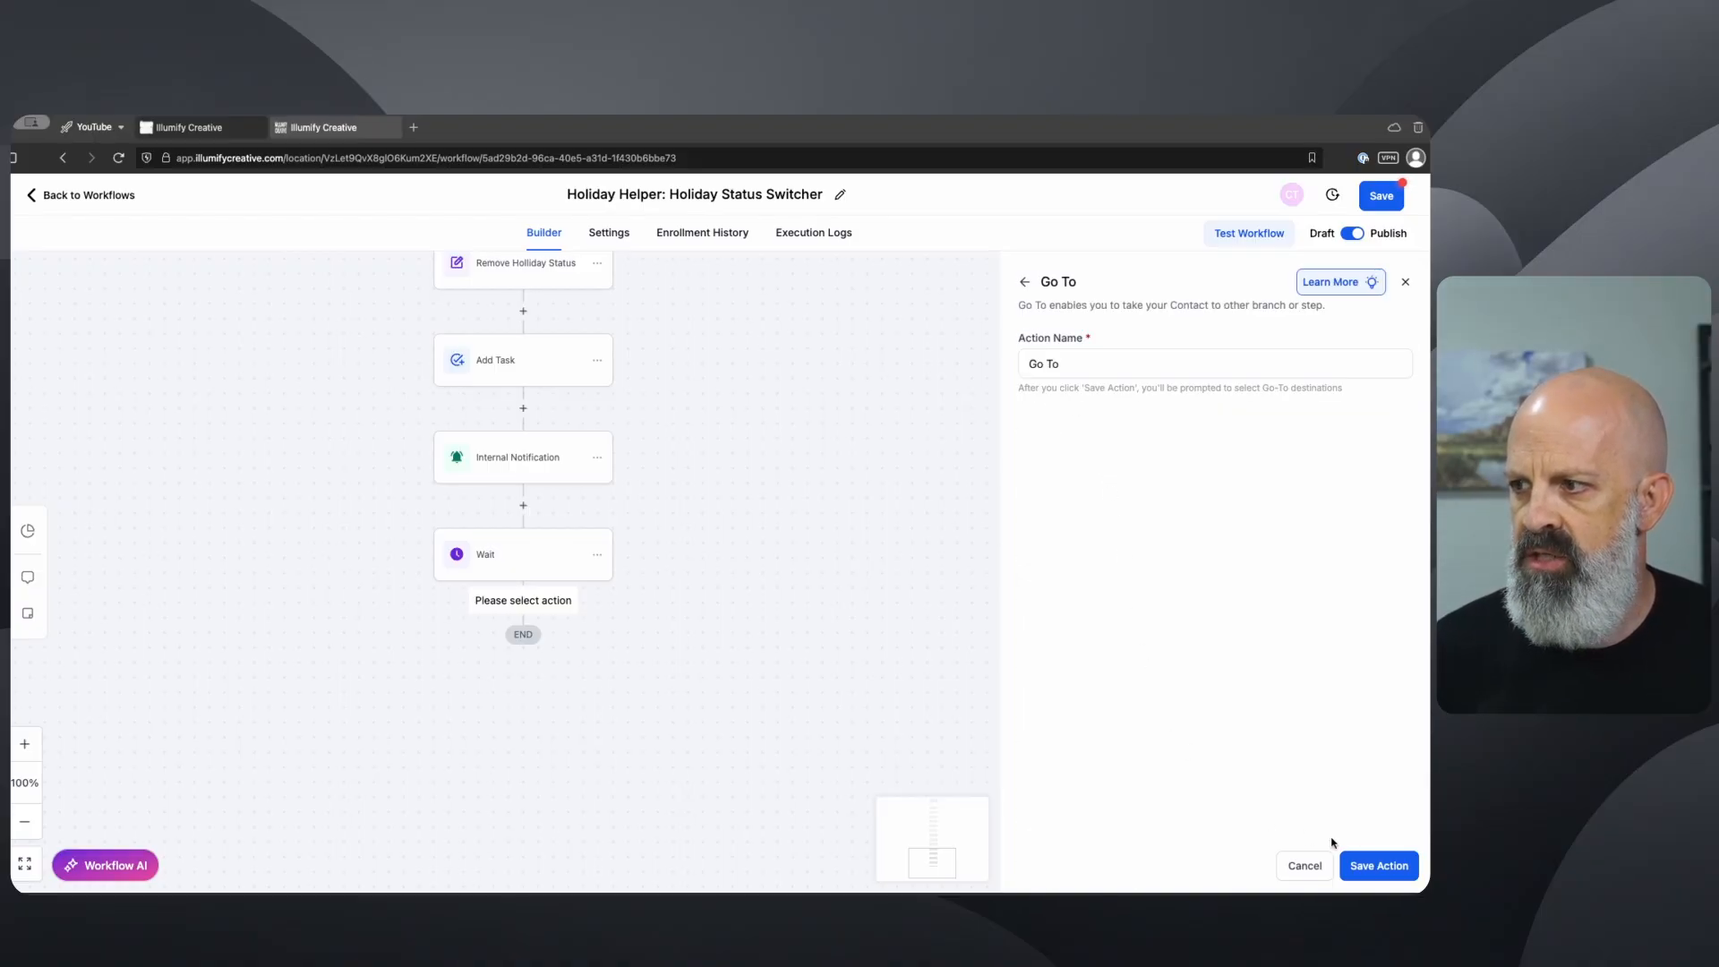
{"action": "left_click", "coordinate": [1379, 865]}
Step: Set the Go To destination to the first action, "Set Holiday: New Year's Day", and check the loop down the workflow
{"action": "scroll", "coordinate": [683, 422], "scroll_direction": "up", "scroll_amount": 3}
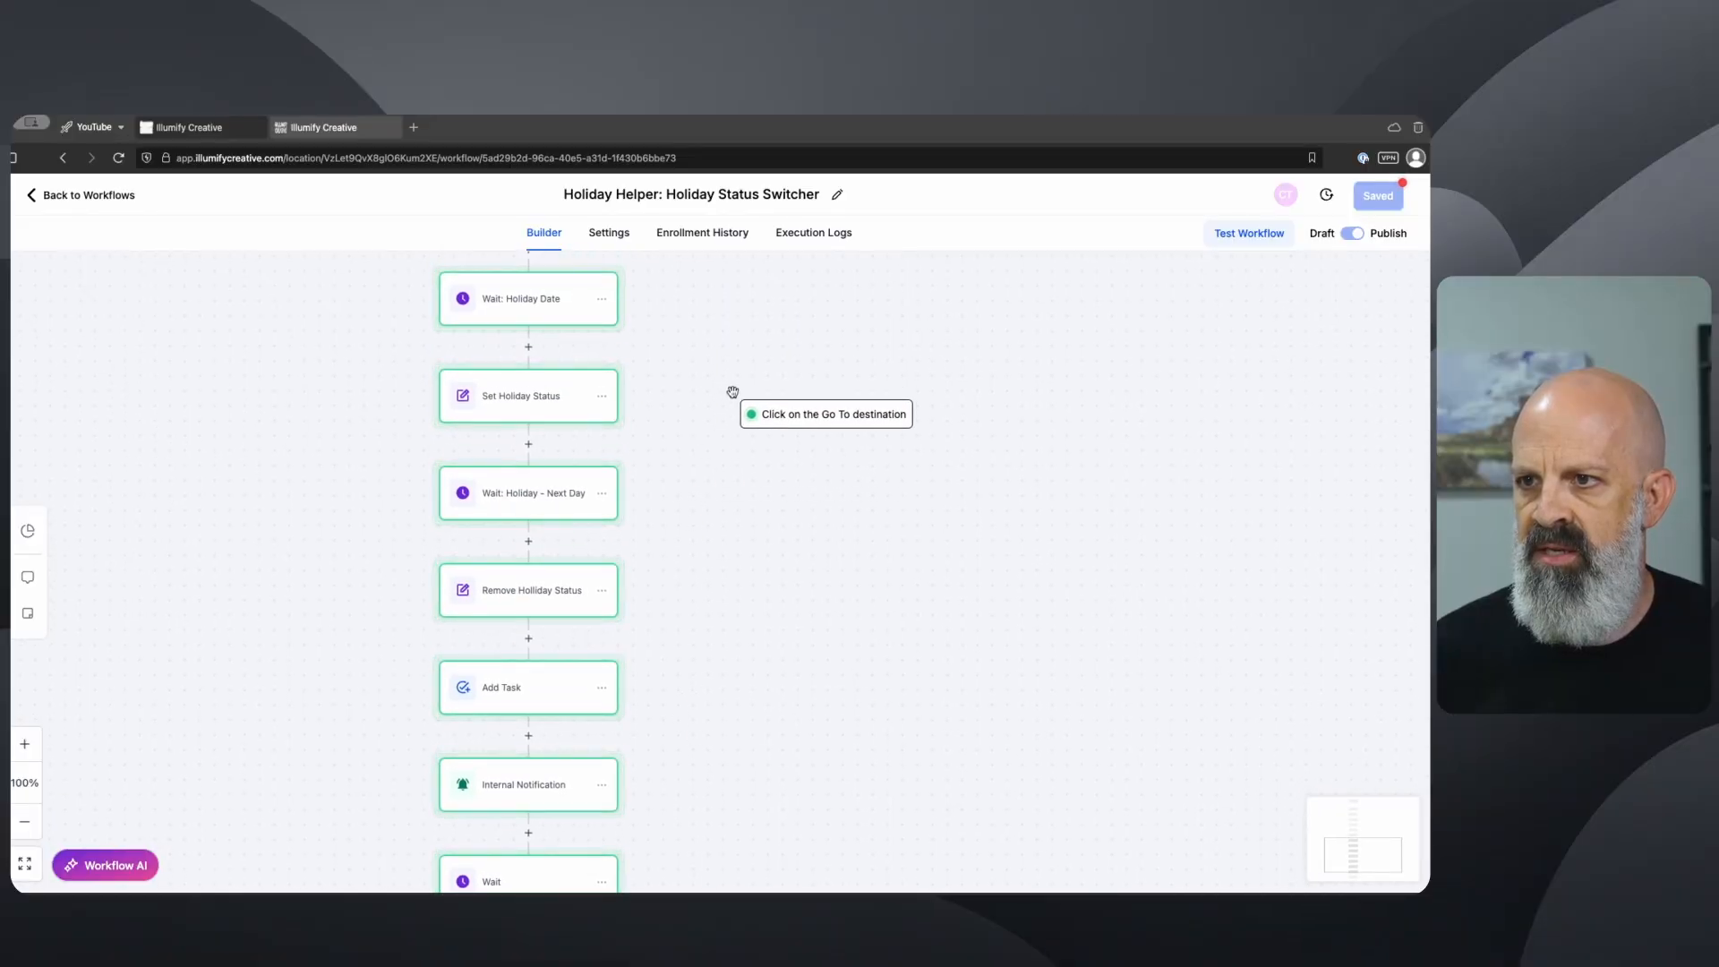
{"action": "scroll", "coordinate": [730, 484], "scroll_direction": "up", "scroll_amount": 10}
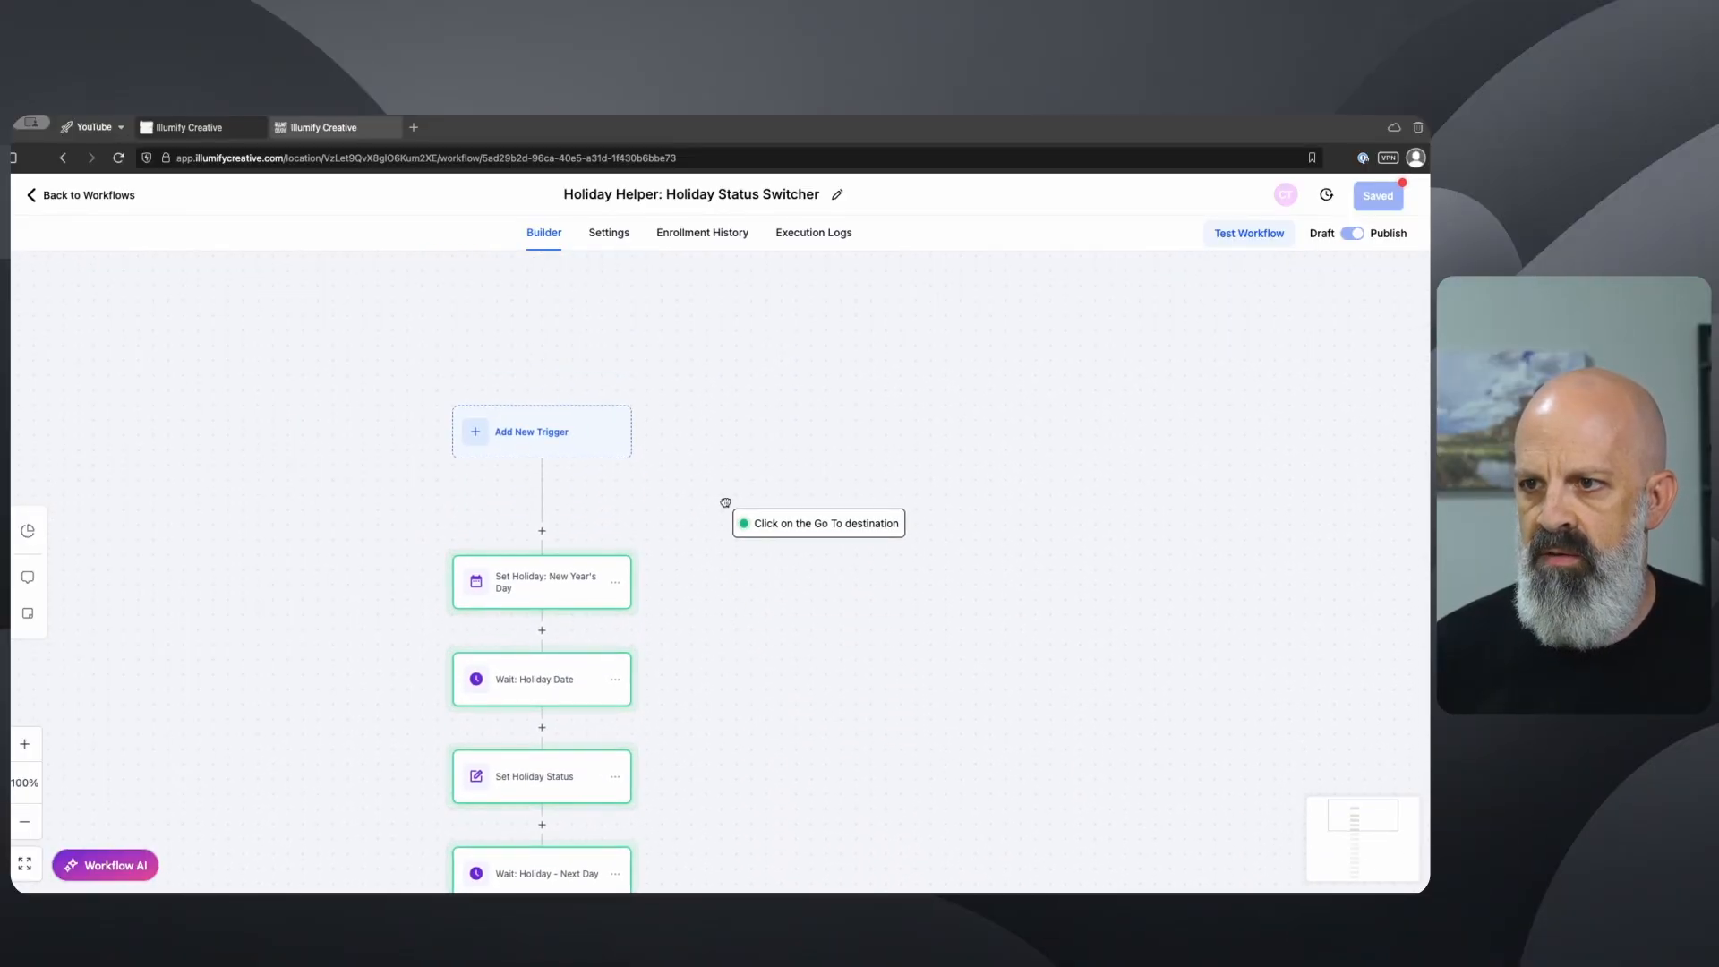
{"action": "scroll", "coordinate": [730, 484], "scroll_direction": "left", "scroll_amount": 2}
{"action": "left_click", "coordinate": [663, 528]}
{"action": "scroll", "coordinate": [925, 579], "scroll_direction": "down", "scroll_amount": 5}
{"action": "scroll", "coordinate": [924, 580], "scroll_direction": "right", "scroll_amount": 2}
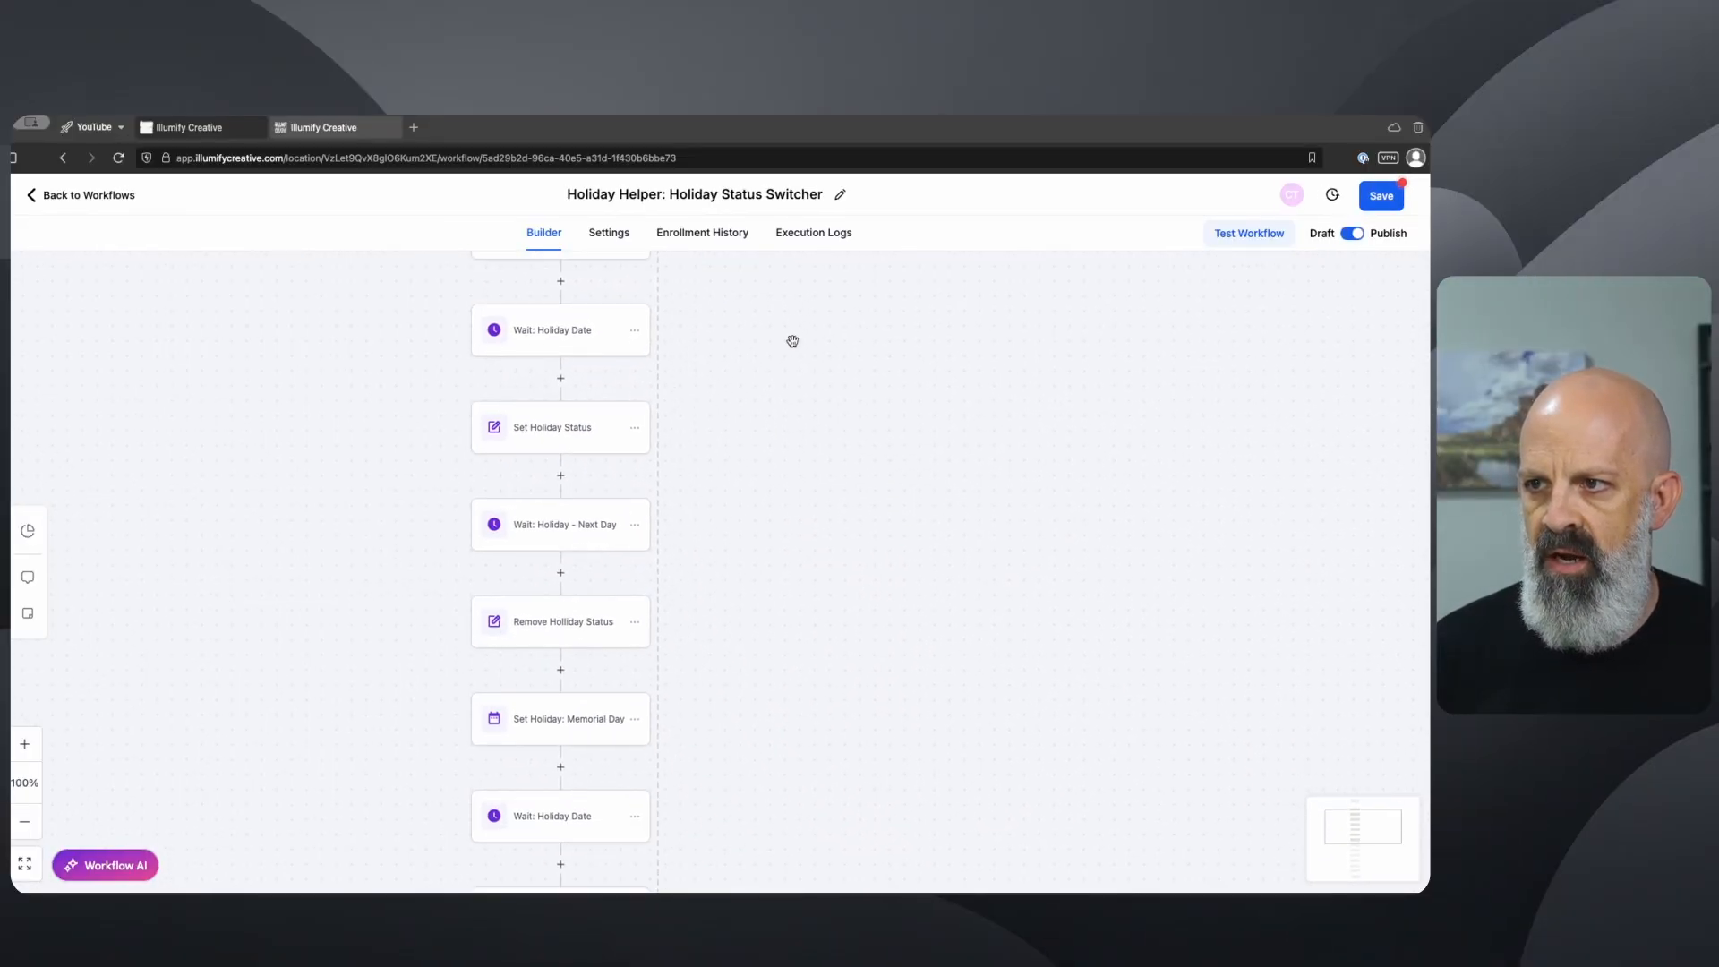
{"action": "scroll", "coordinate": [662, 627], "scroll_direction": "down", "scroll_amount": 12}
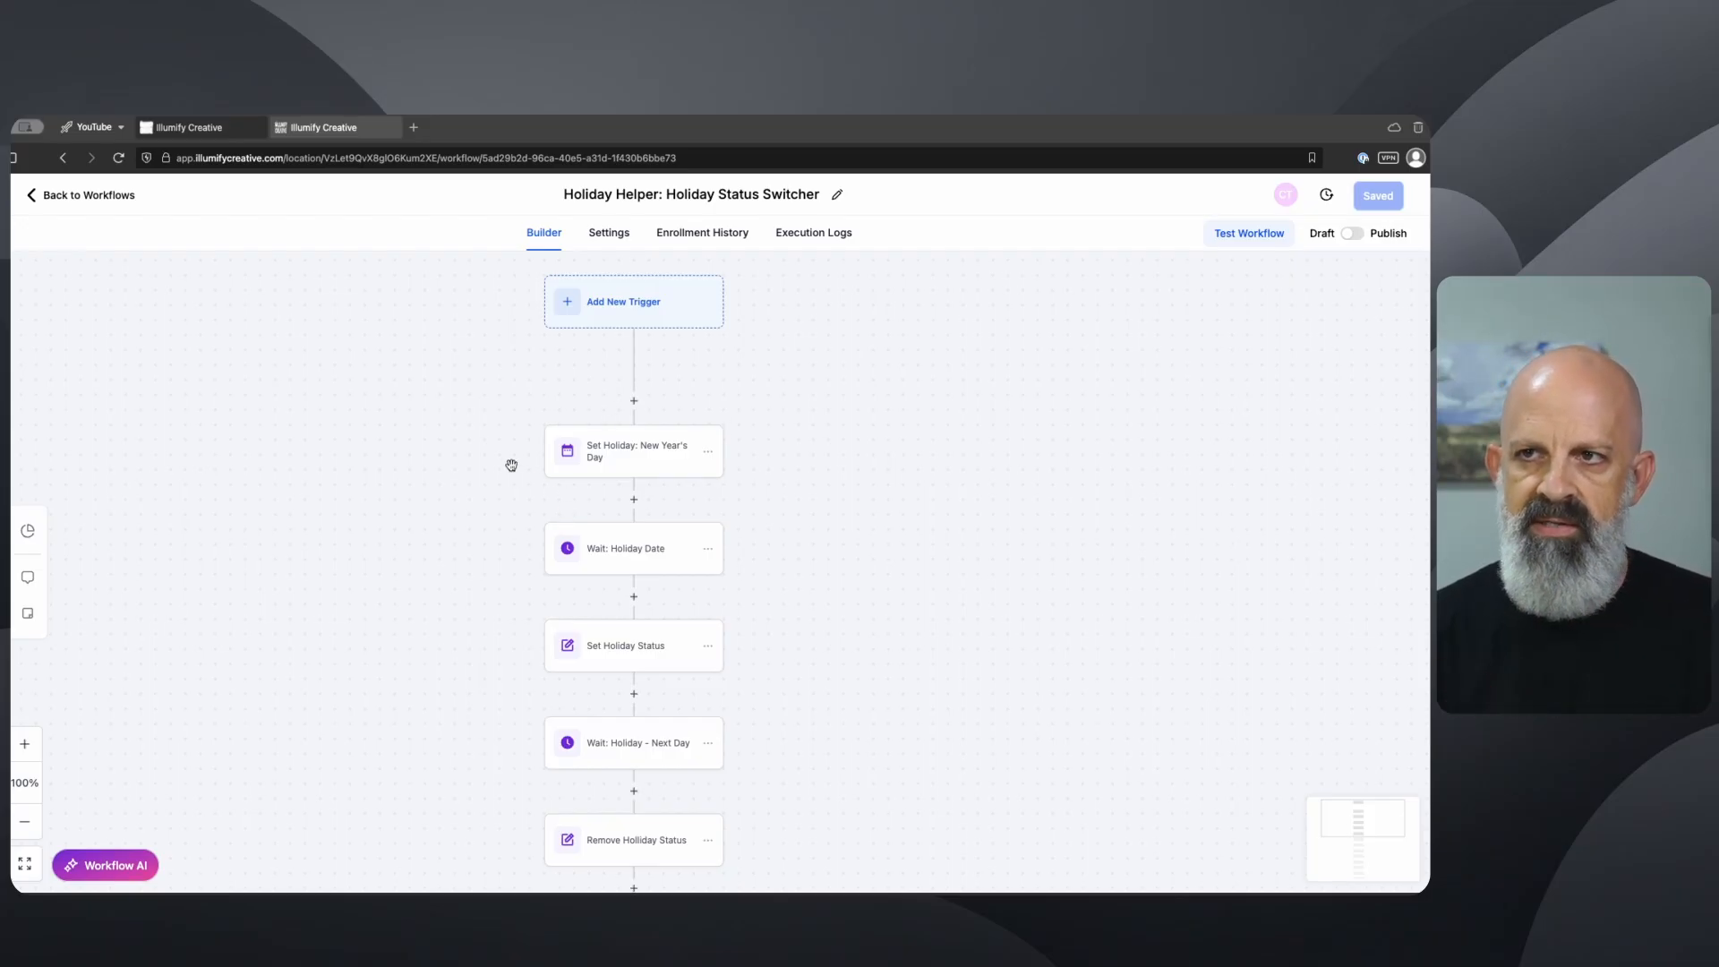
Step: Create and save a contact with first name "Holiday Helper" and last name "DO NOT DELETE"
{"action": "left_click", "coordinate": [202, 128]}
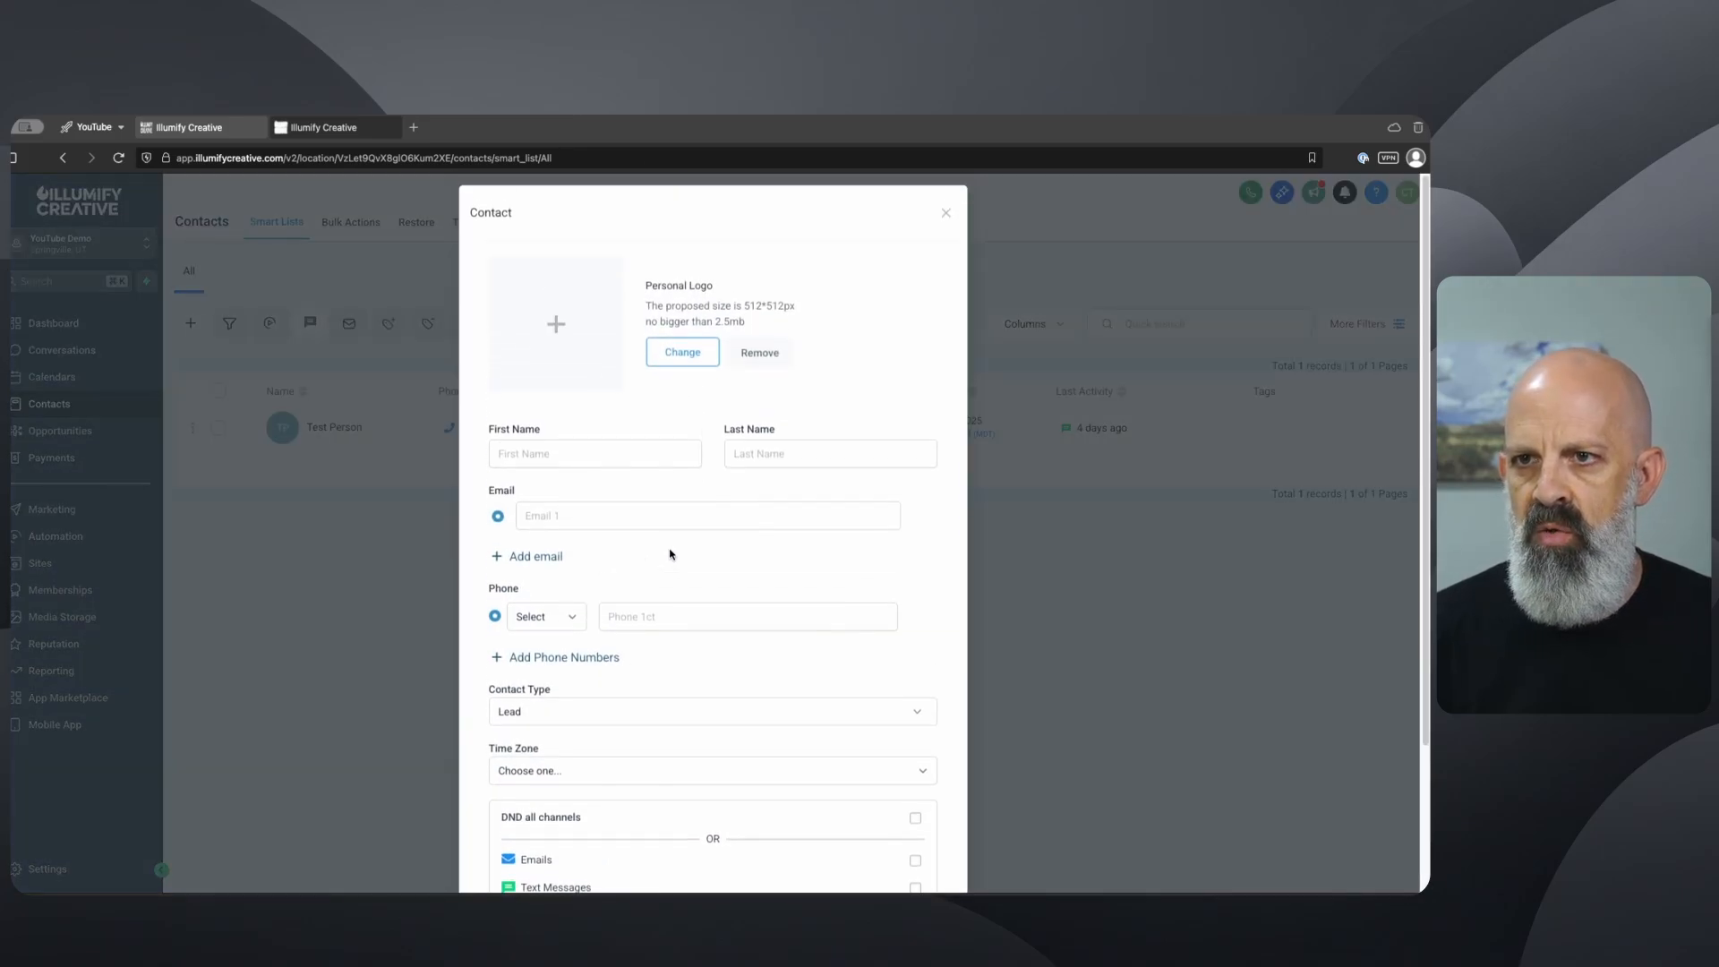
{"action": "left_click", "coordinate": [555, 463]}
{"action": "type", "text": "Holiday Helper"}
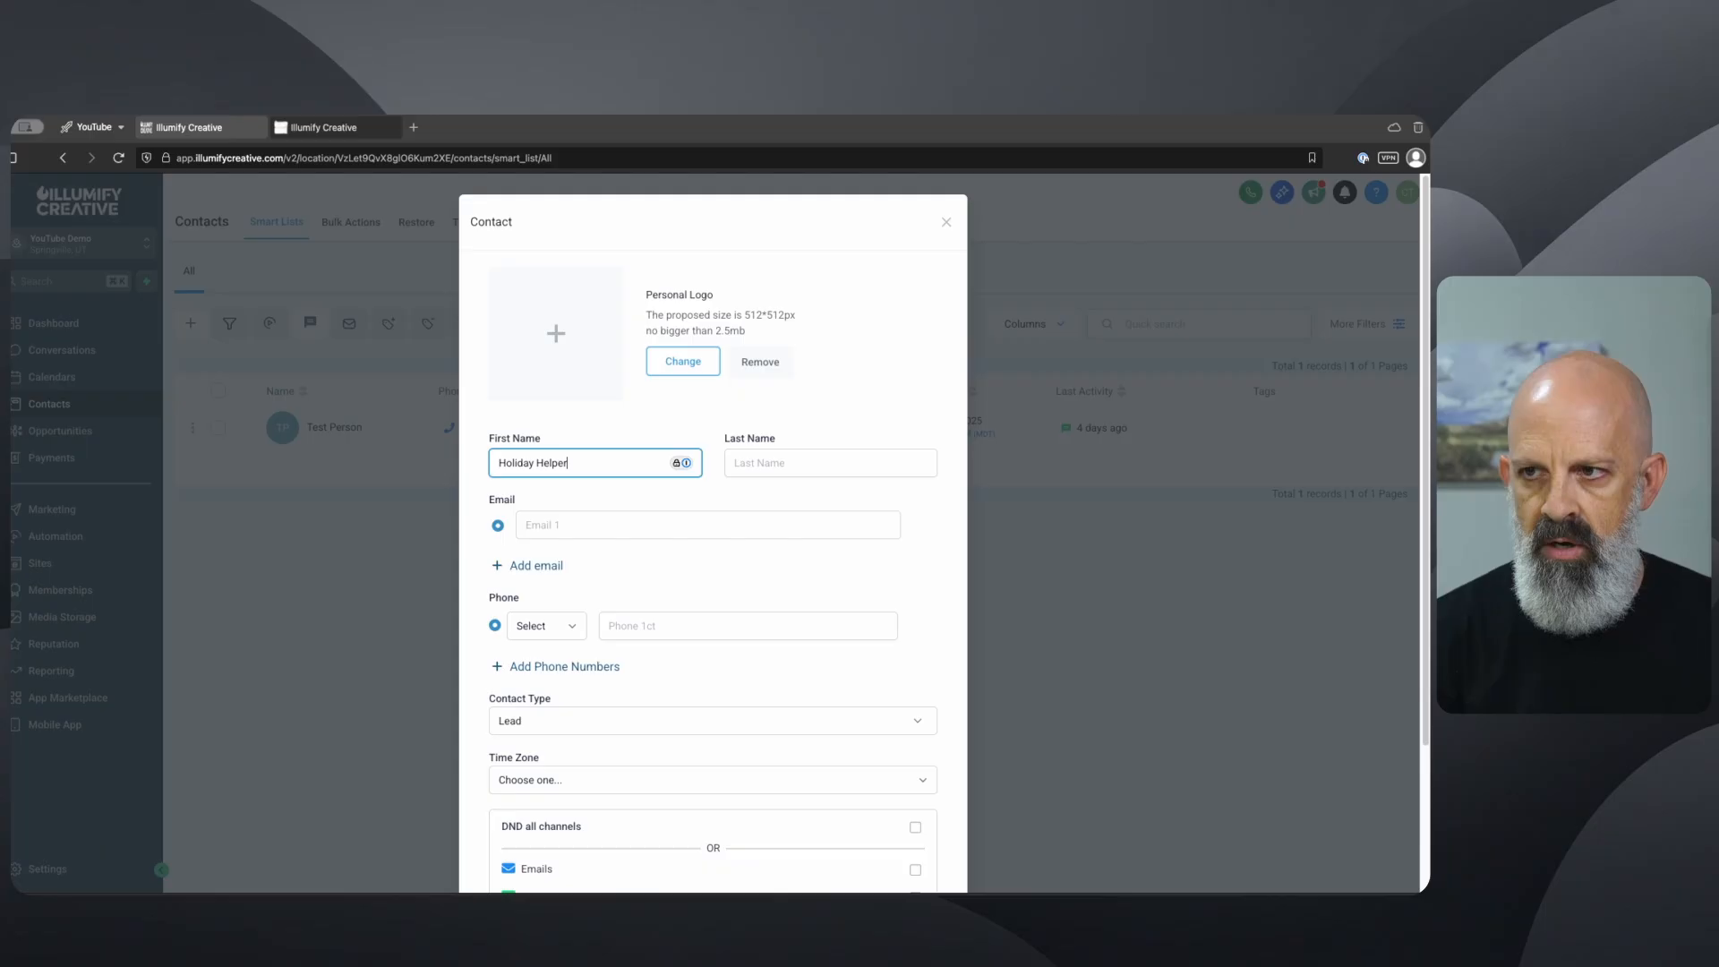
{"action": "key", "text": "Tab"}
{"action": "type", "text": "D"}
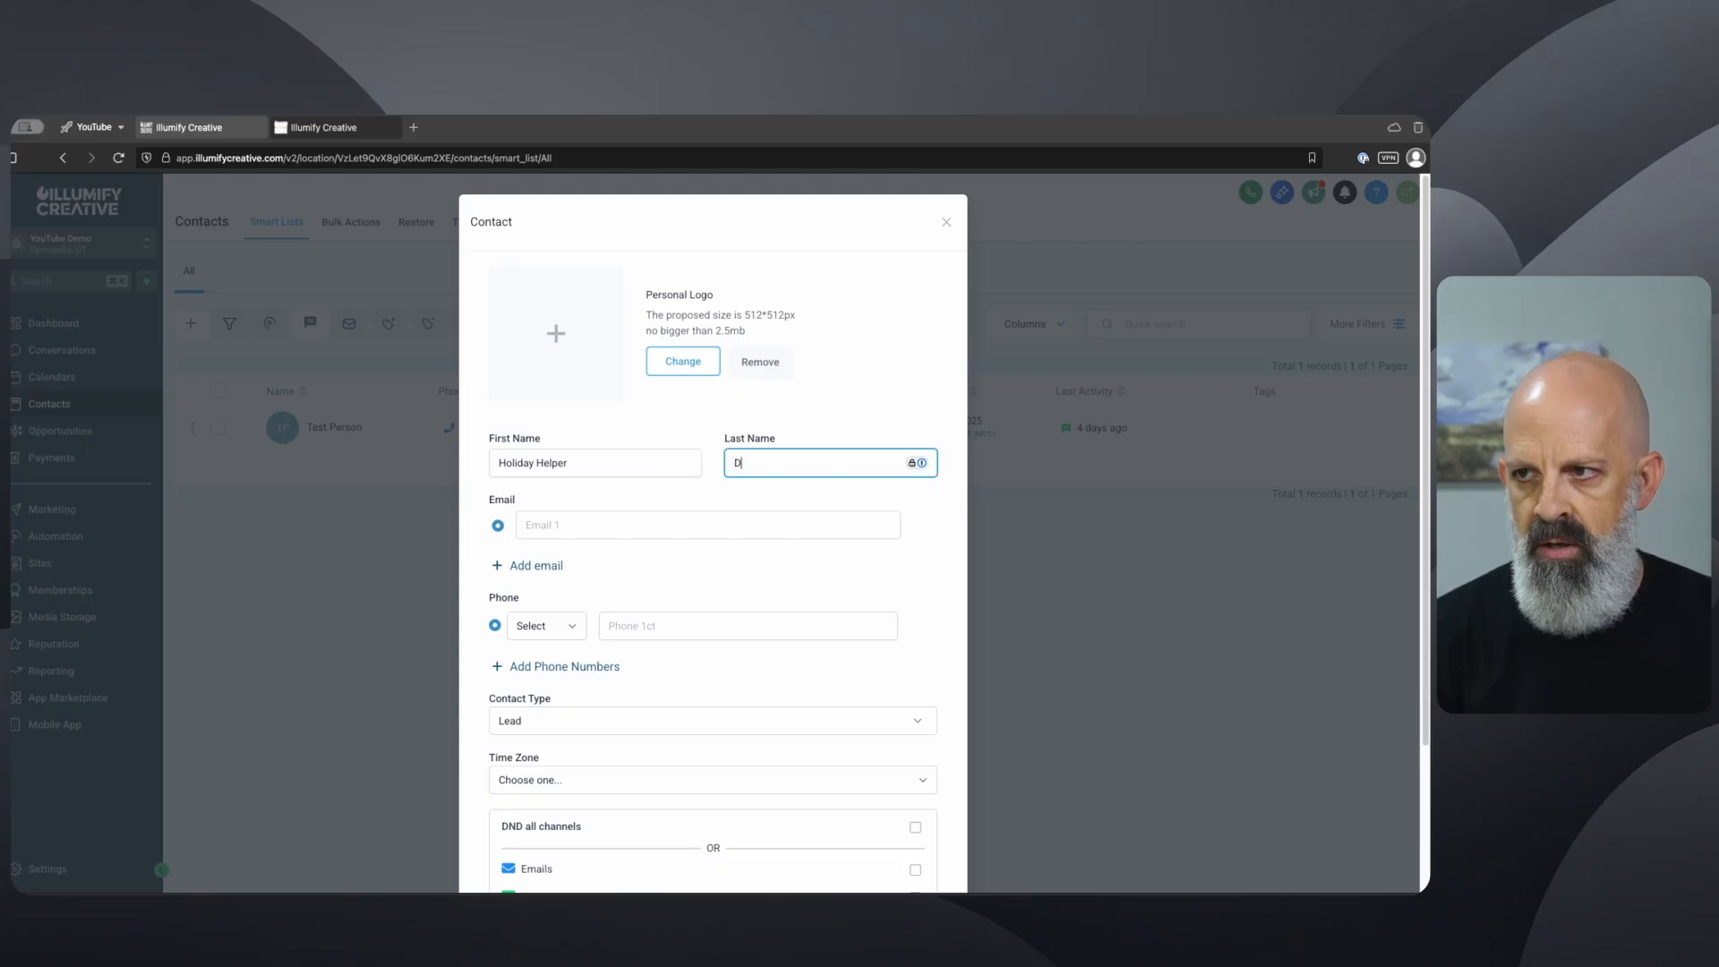
{"action": "type", "text": "O NOT DELETE"}
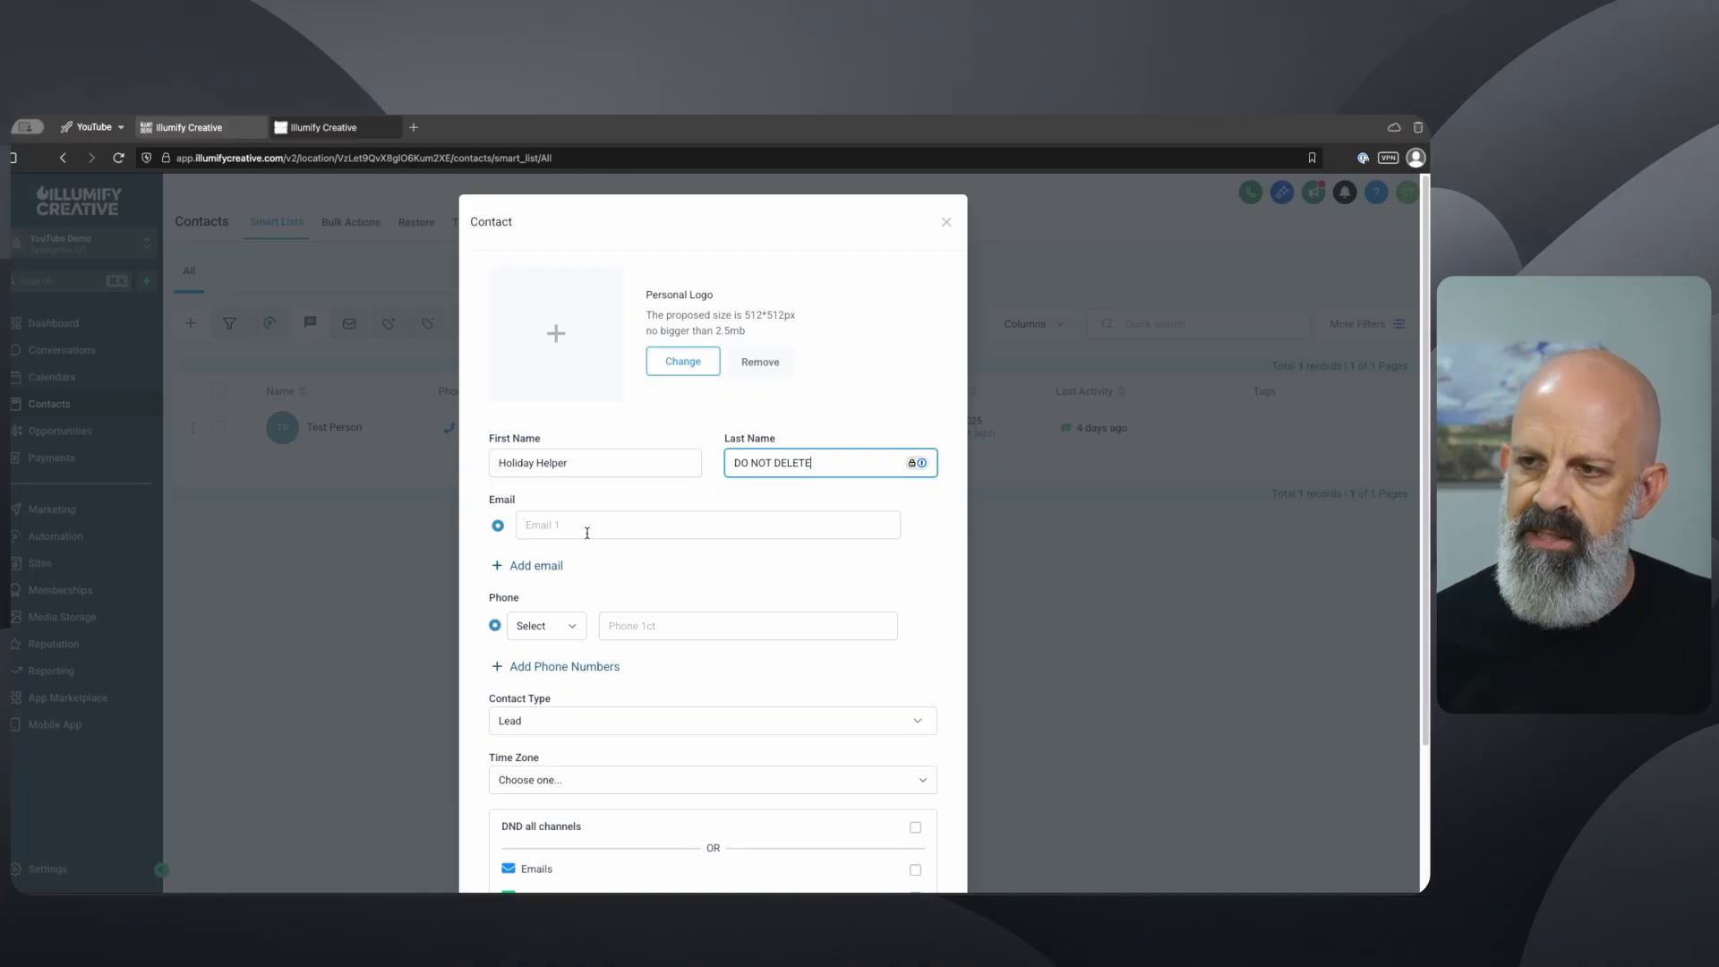
{"action": "scroll", "coordinate": [651, 685], "scroll_direction": "down", "scroll_amount": 3}
{"action": "left_click", "coordinate": [896, 831]}
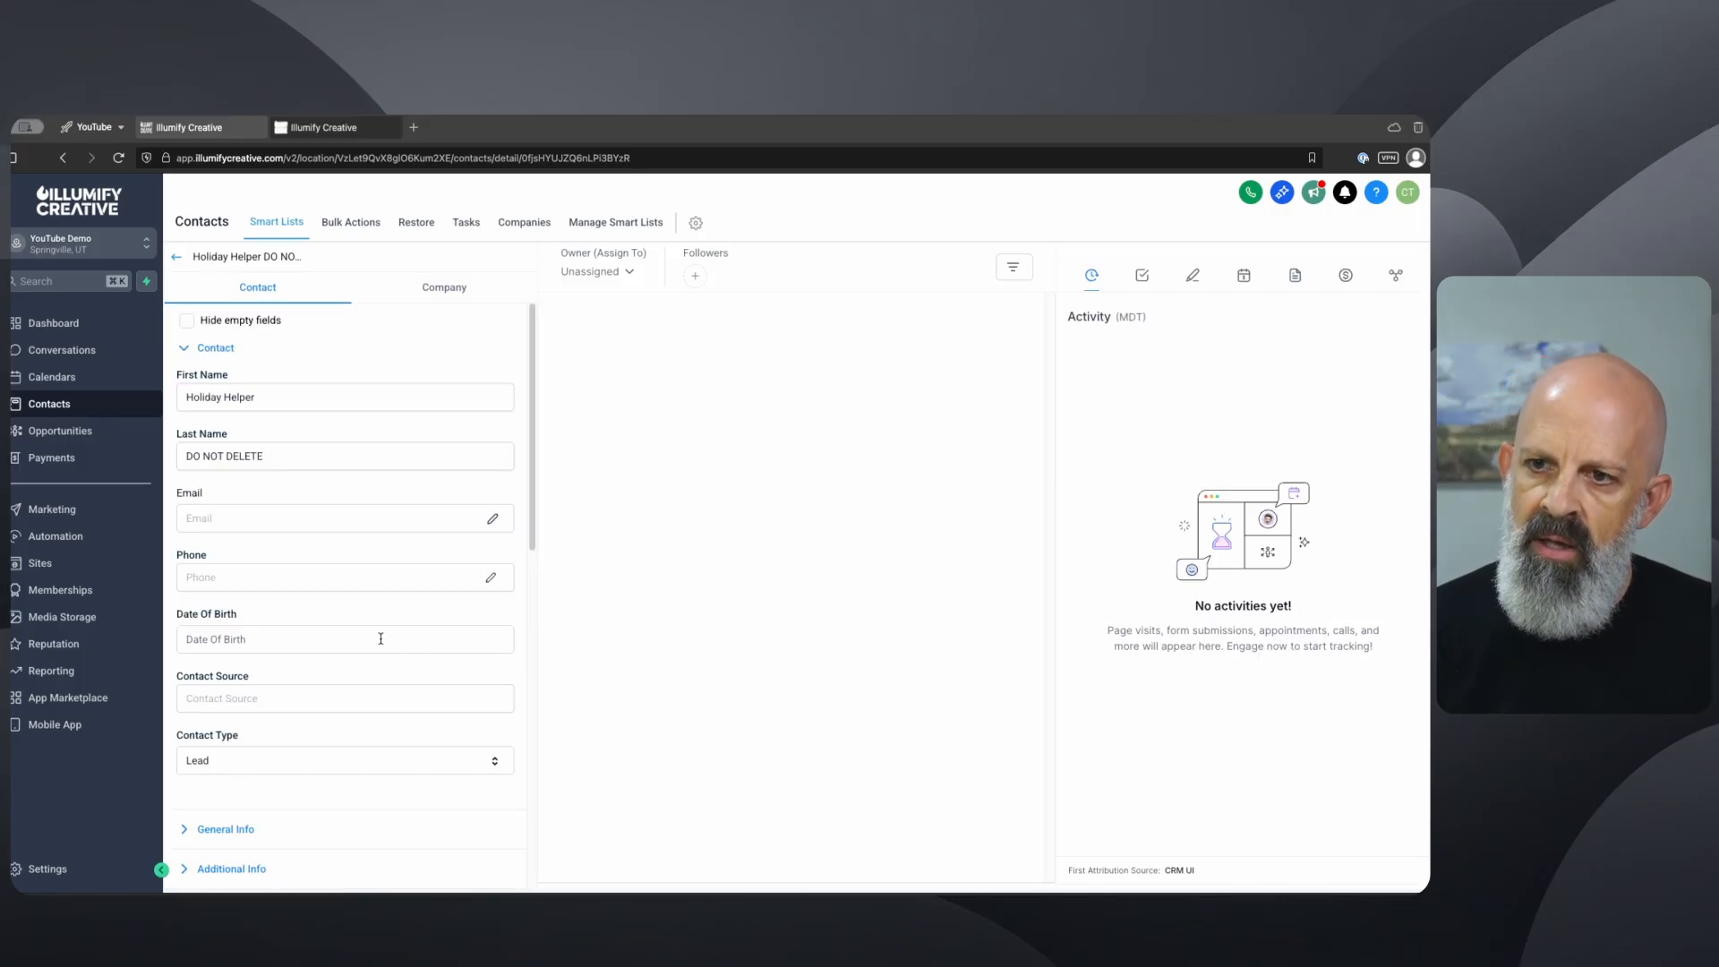
{"action": "scroll", "coordinate": [349, 640], "scroll_direction": "down", "scroll_amount": 10}
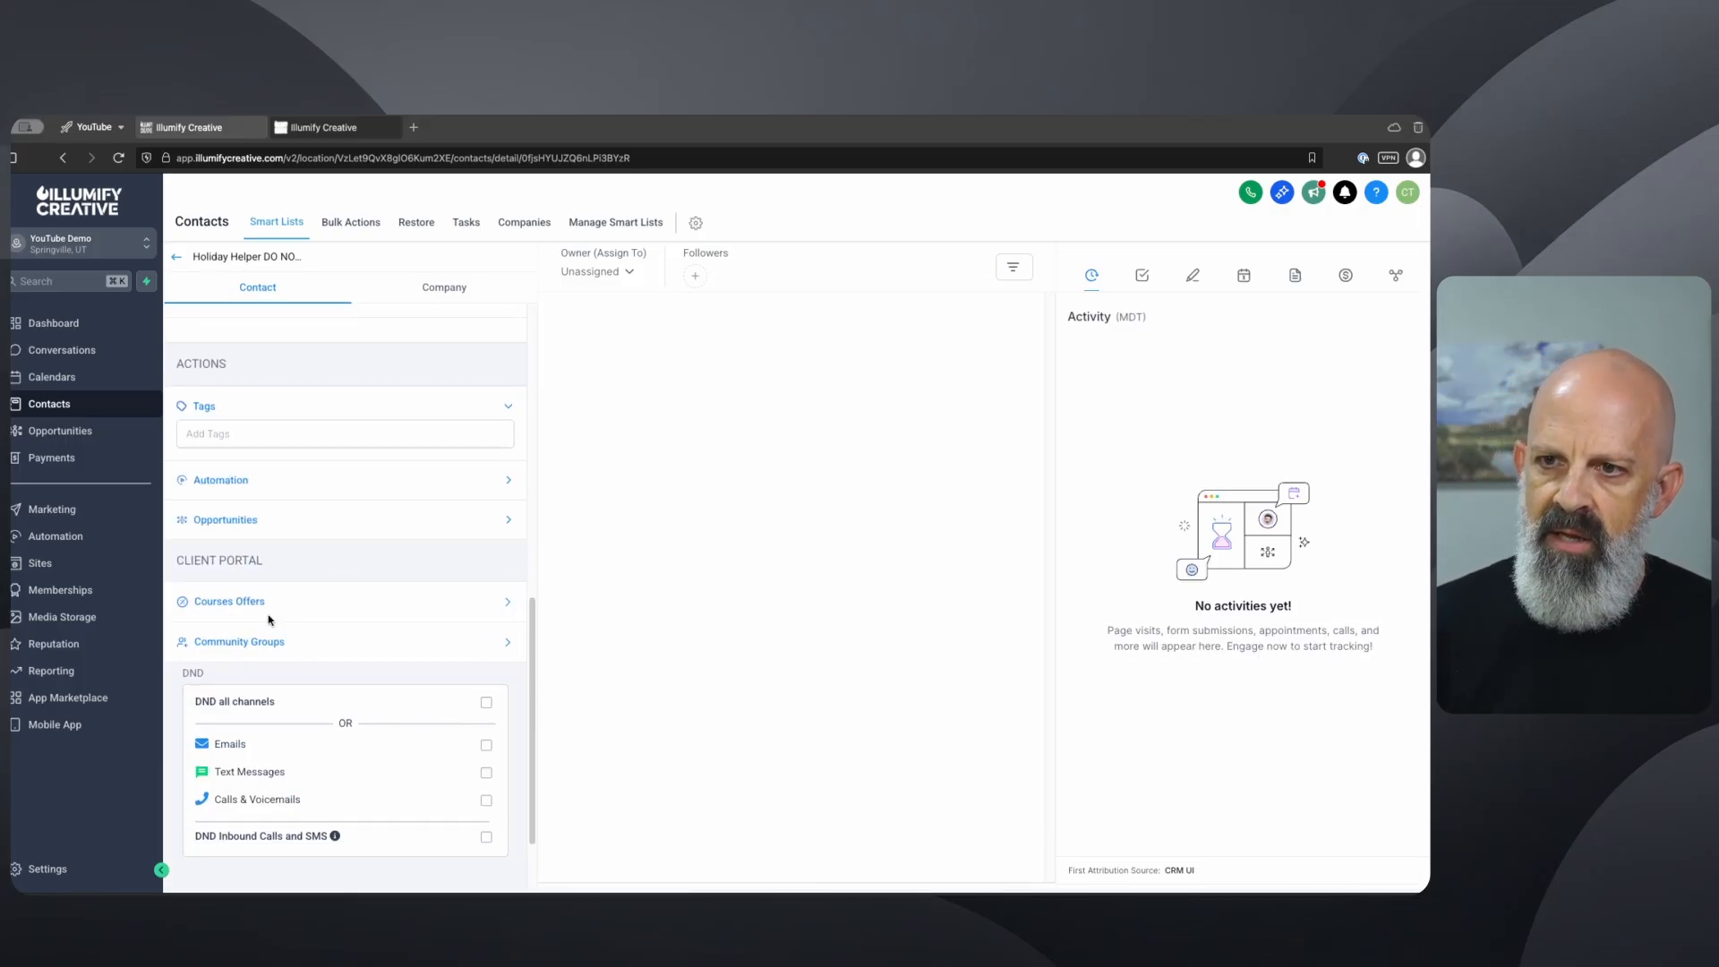
{"action": "left_click", "coordinate": [221, 484]}
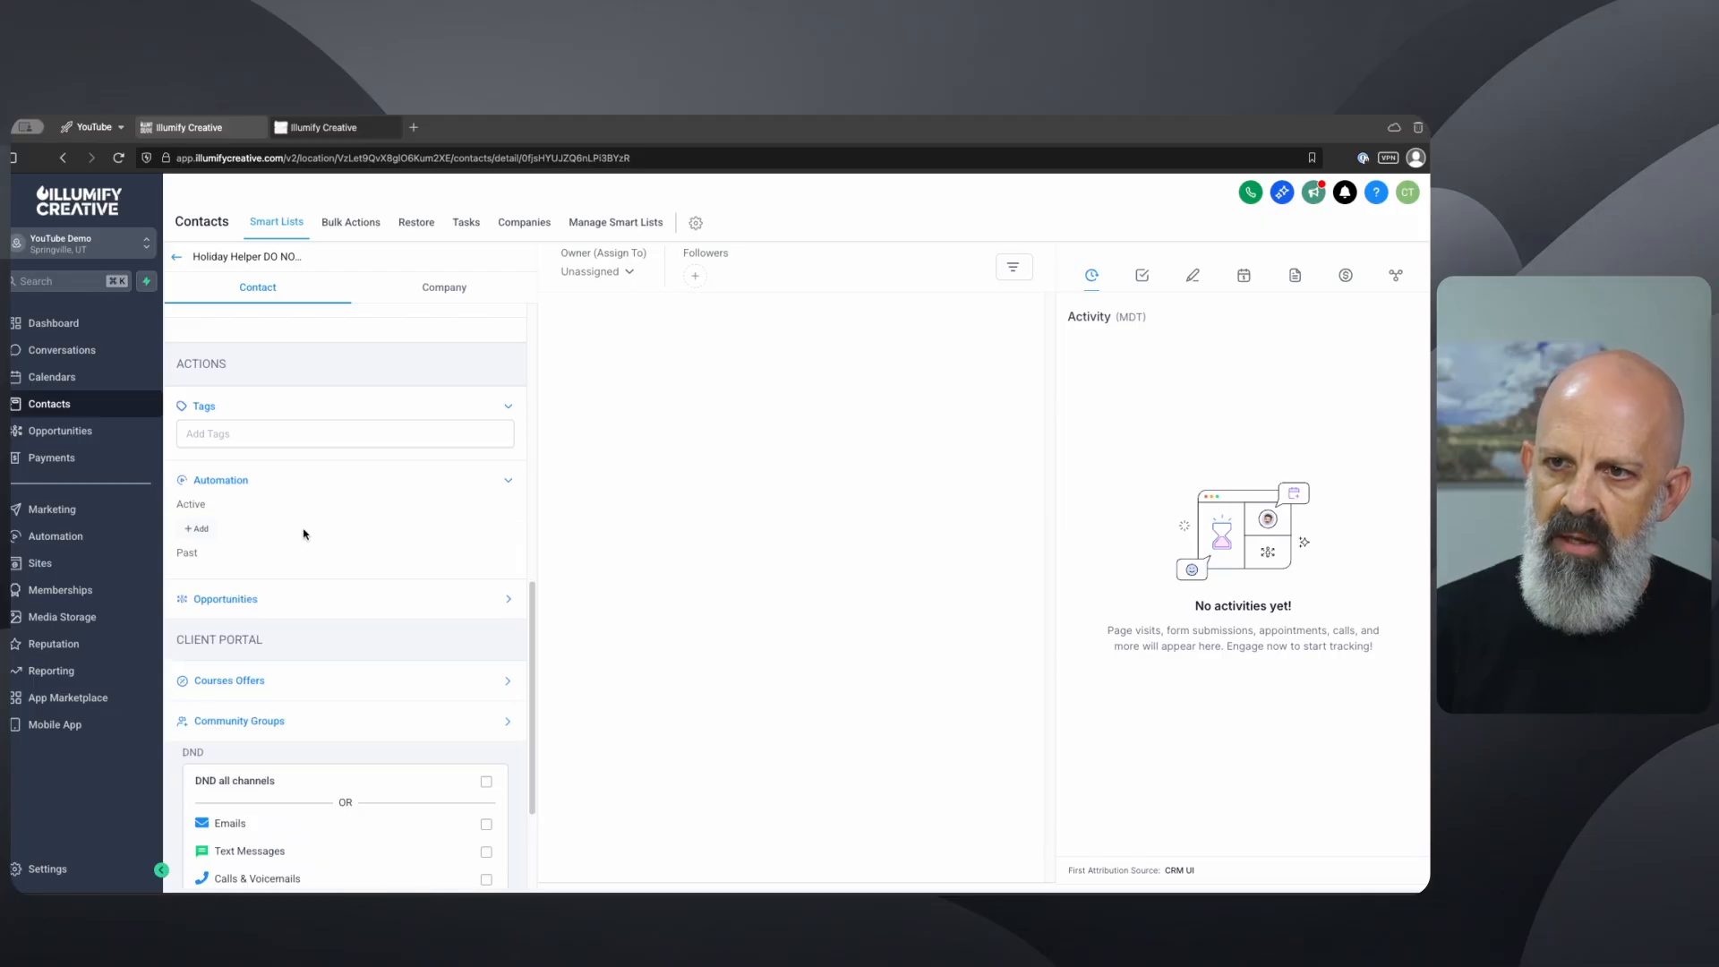
{"action": "left_click", "coordinate": [215, 524]}
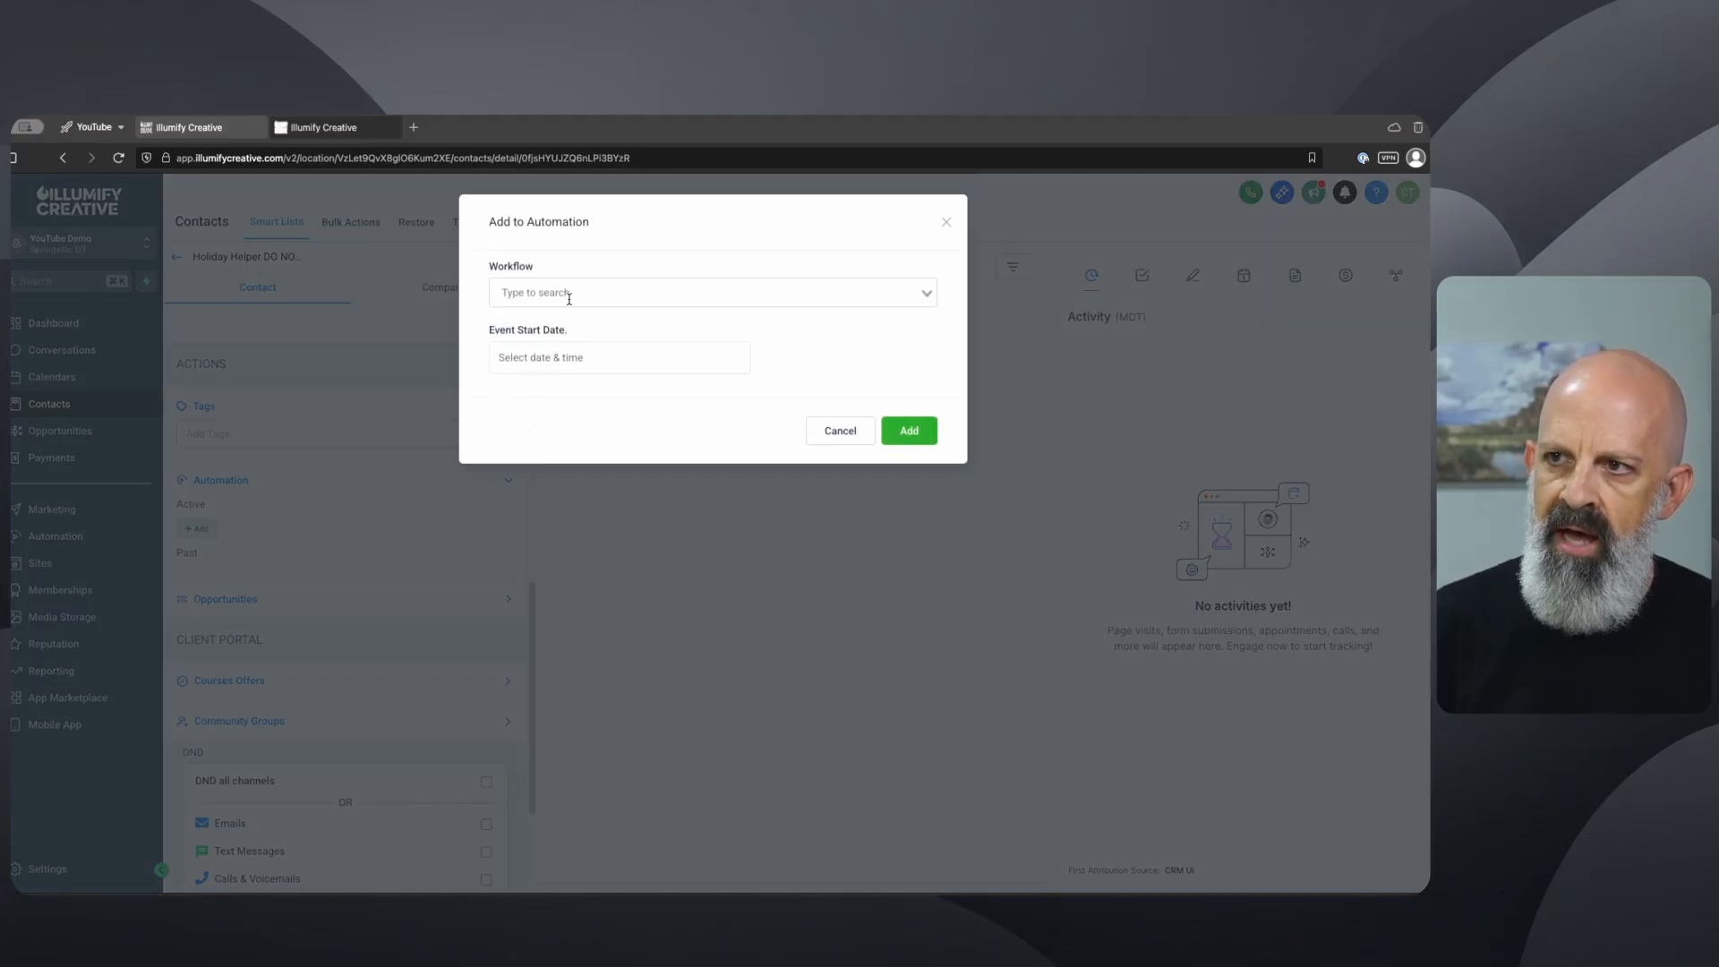
{"action": "left_click", "coordinate": [569, 296]}
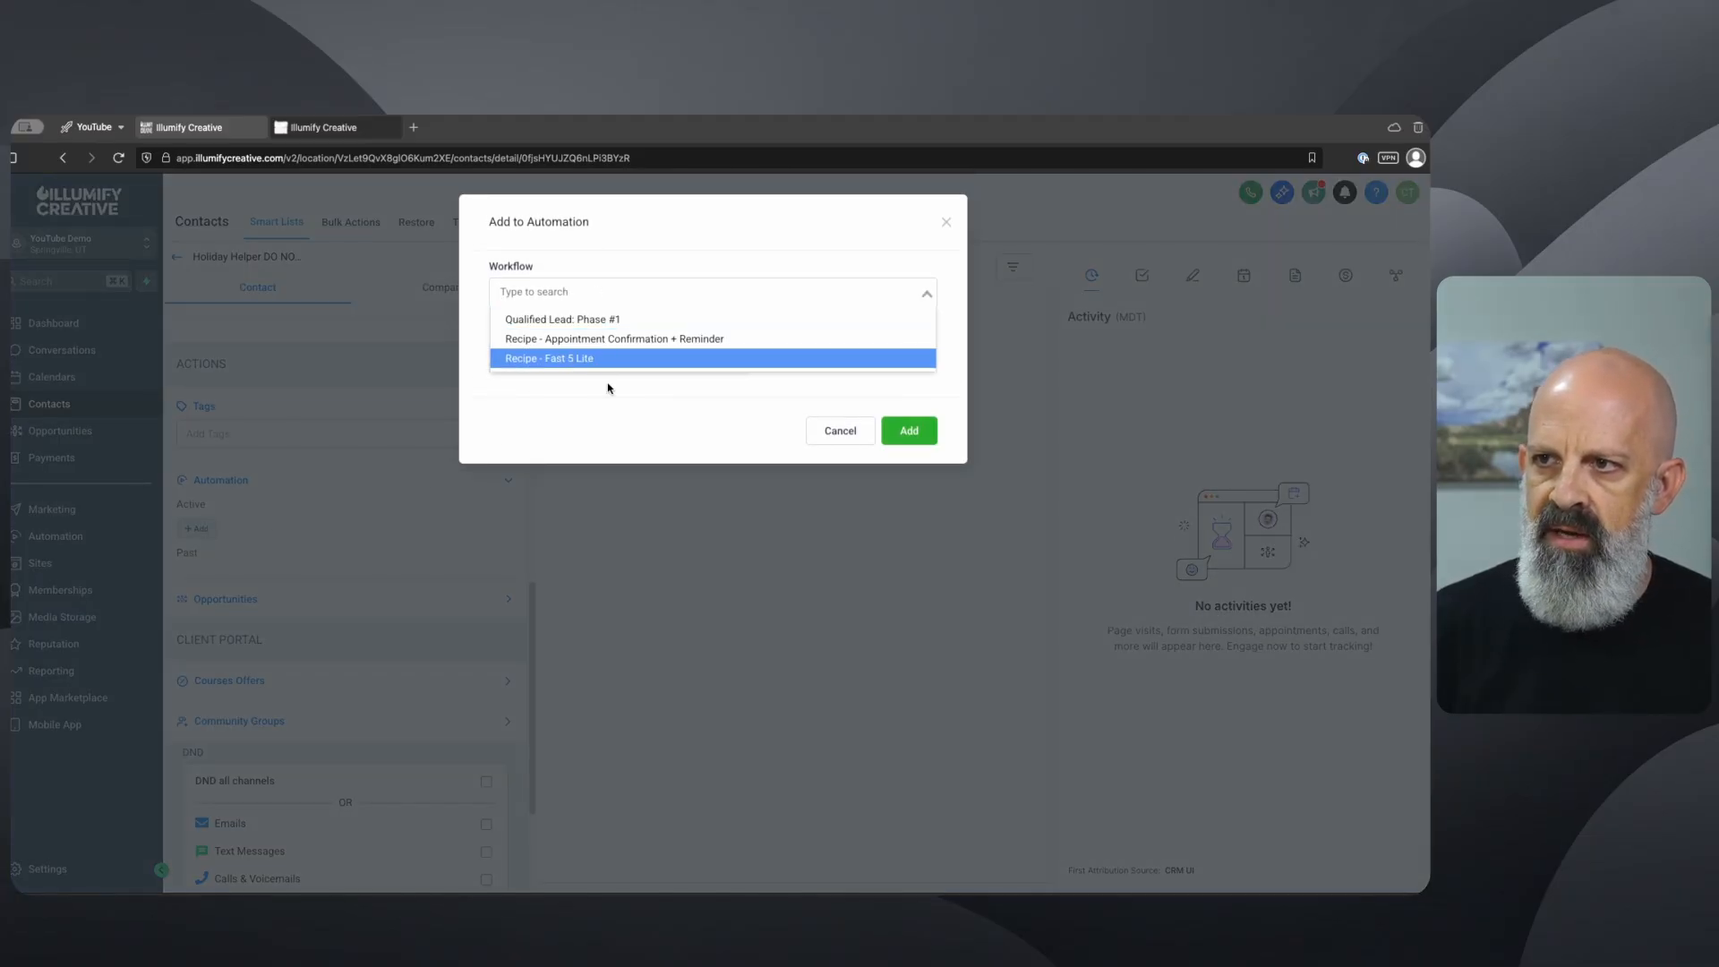
{"action": "left_click", "coordinate": [696, 431]}
Step: Publish the Holiday Status Switcher workflow, then return to the Holiday Helper contact and cancel its open automation form
{"action": "left_click", "coordinate": [194, 128]}
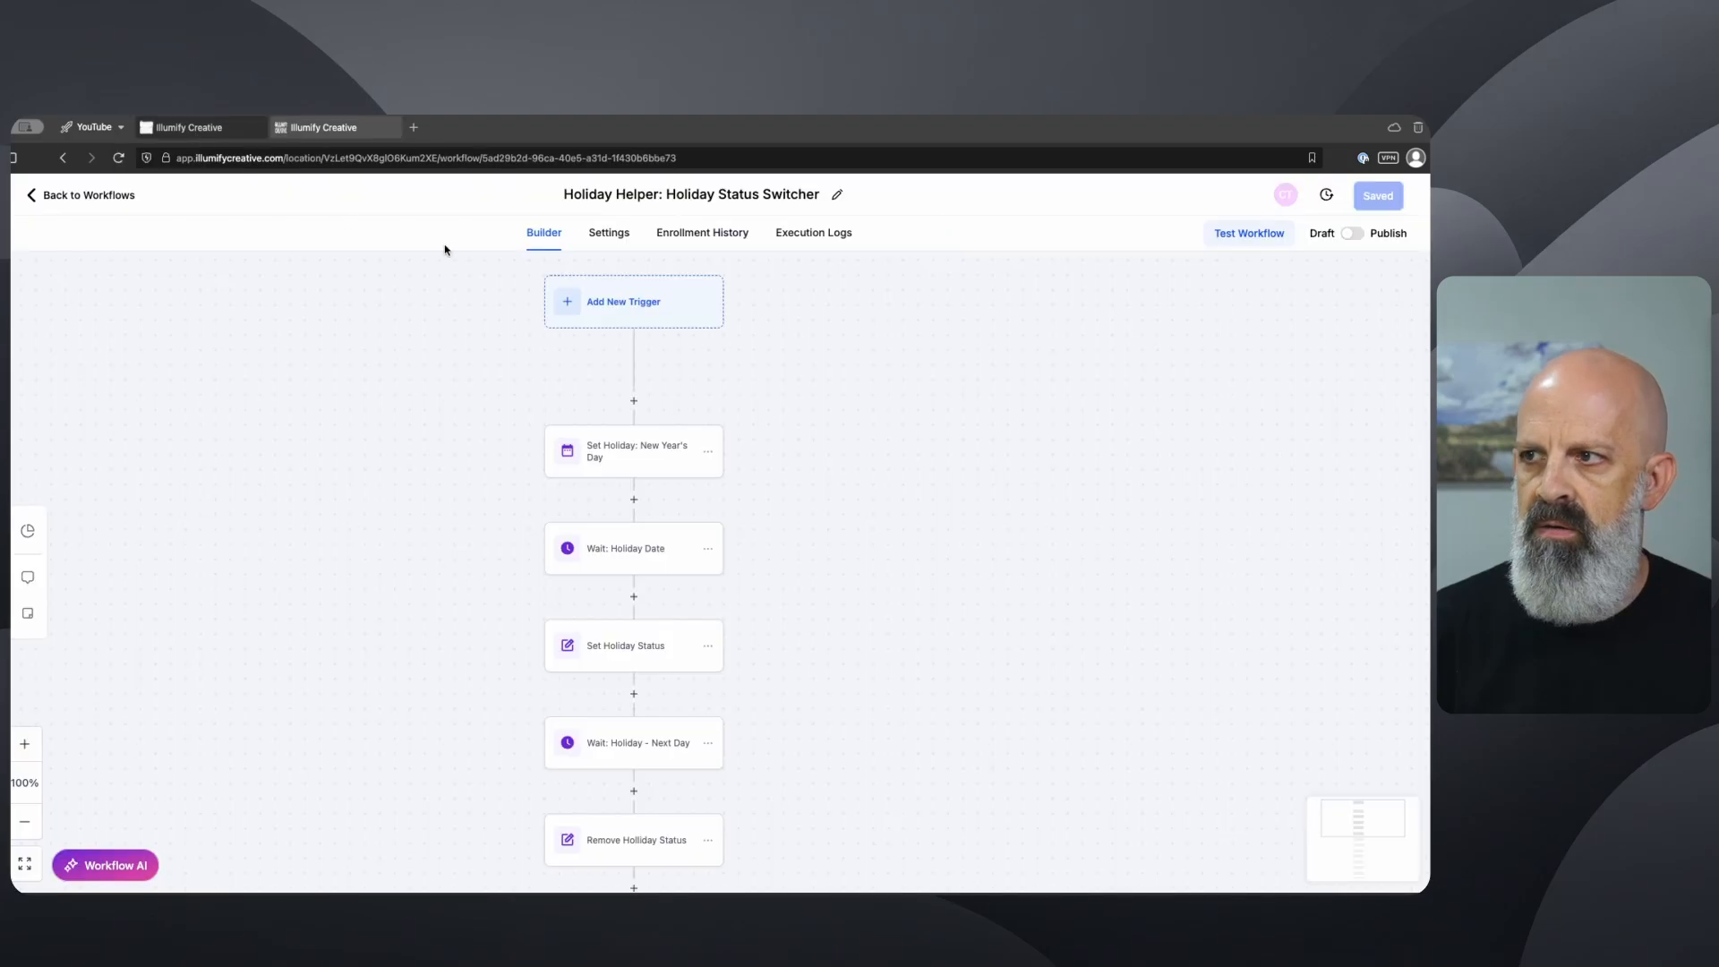
{"action": "left_click", "coordinate": [1351, 234]}
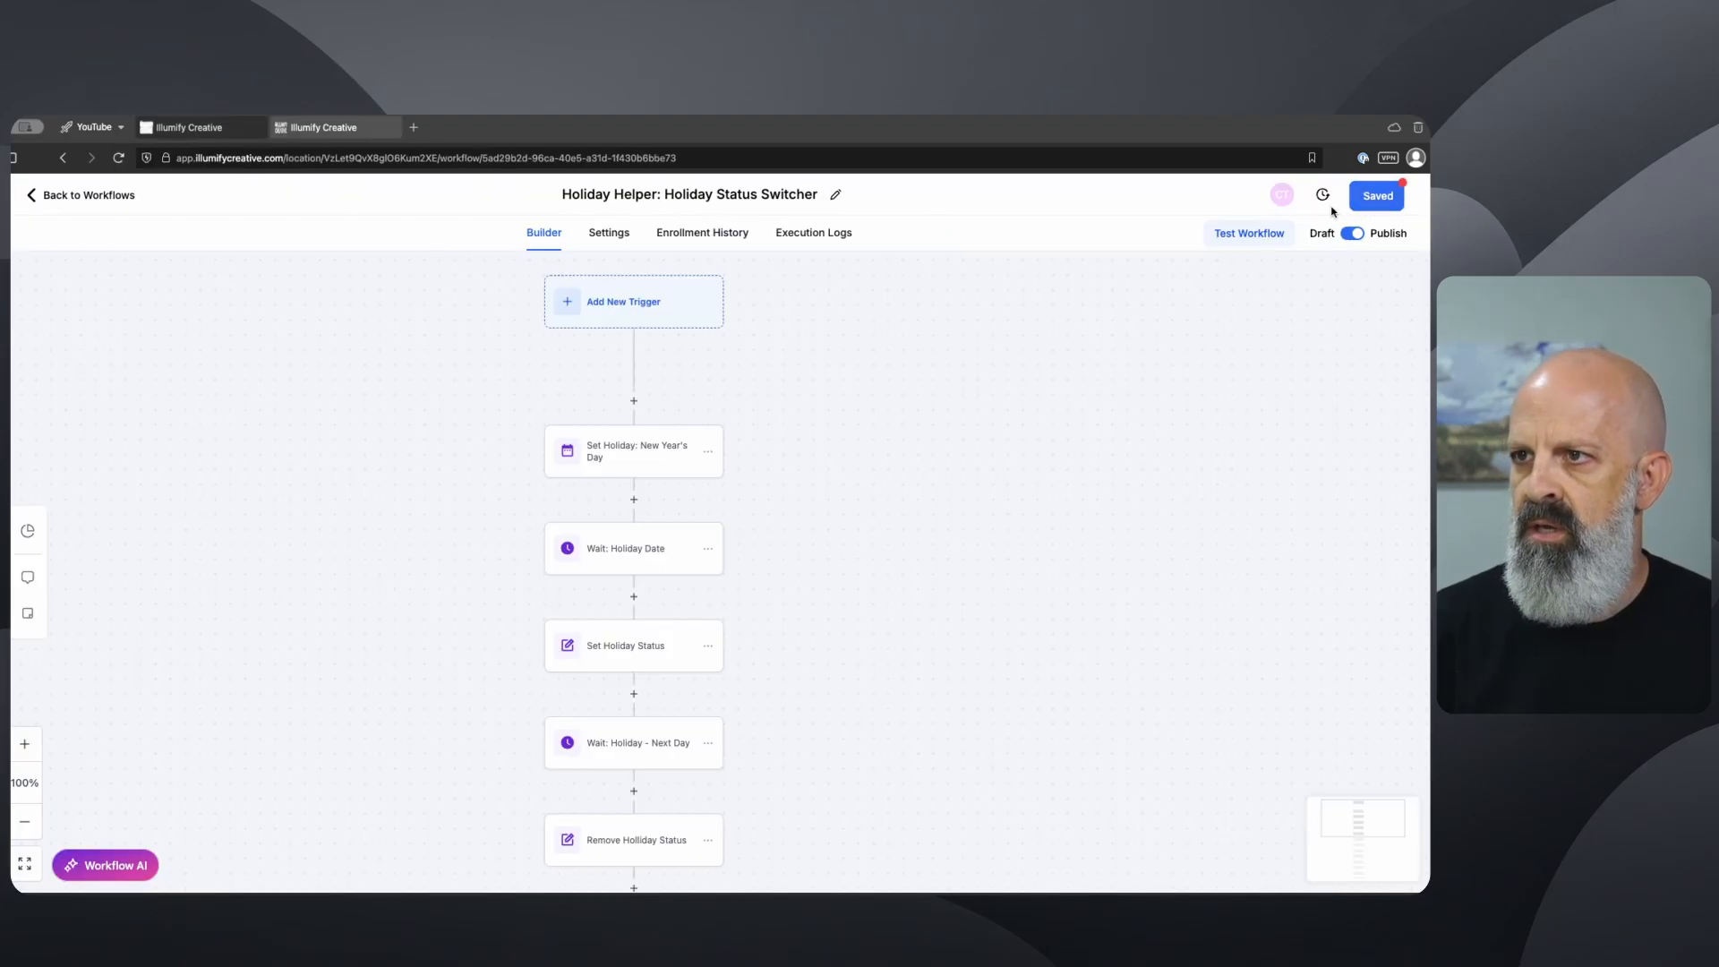
{"action": "left_click", "coordinate": [339, 128]}
{"action": "left_click", "coordinate": [838, 431]}
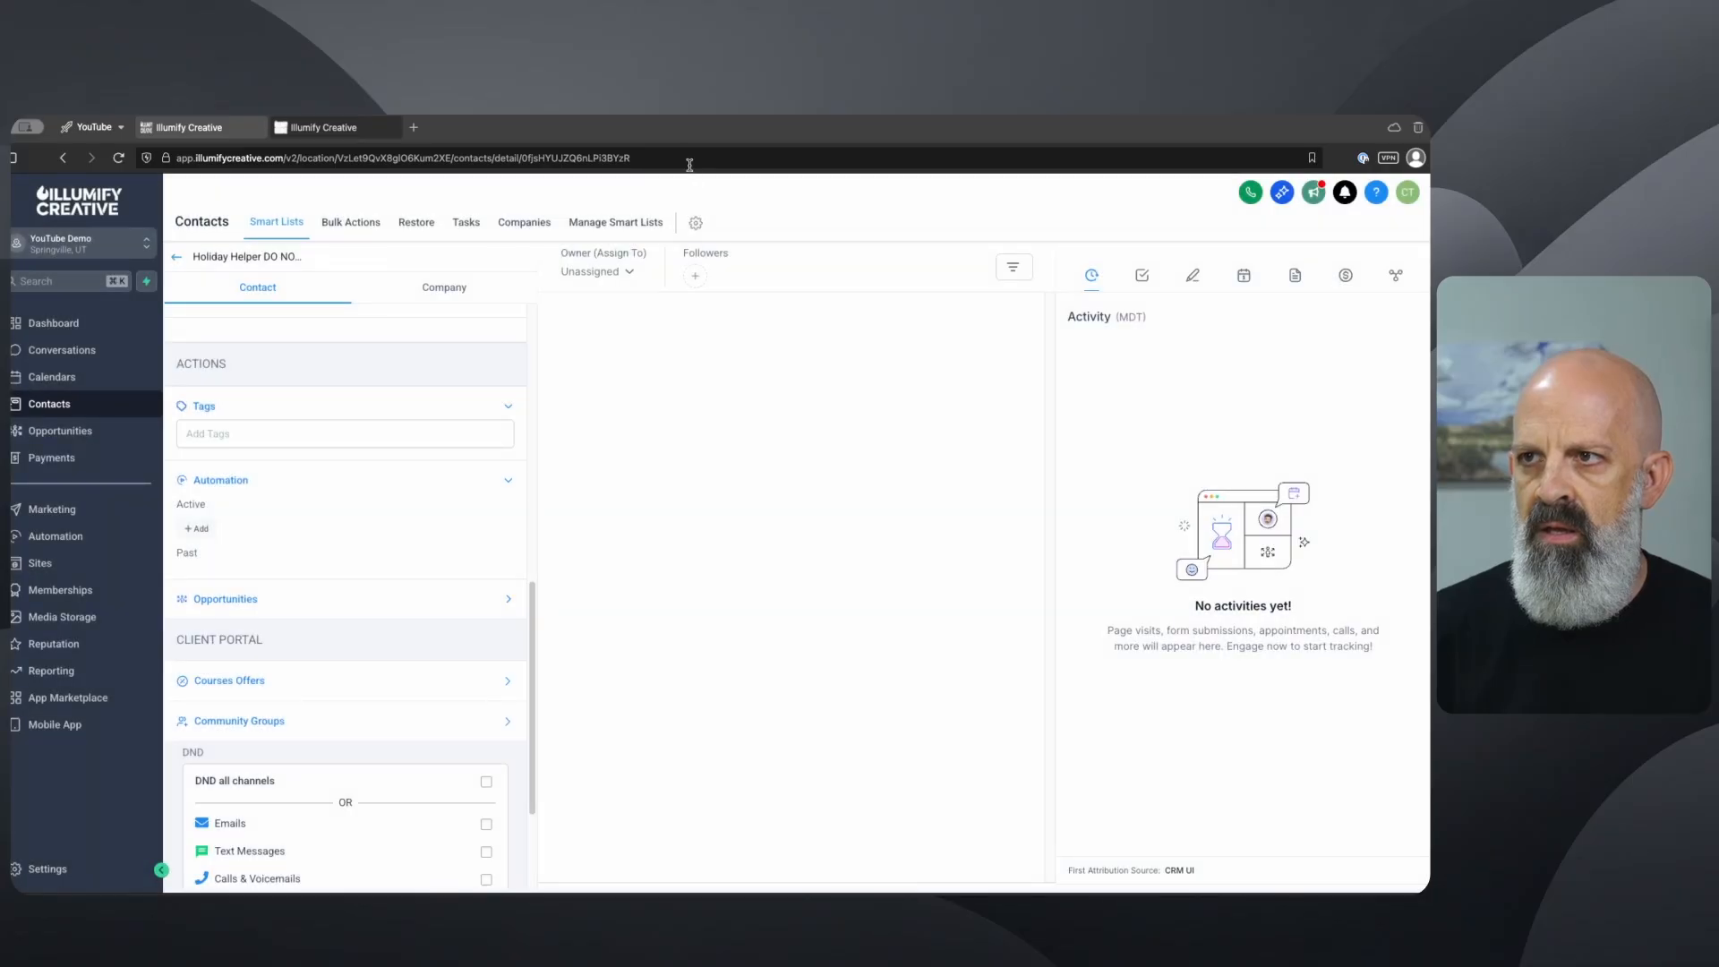
Step: Add the Holiday Helper contact to the "Holiday Helper: Holiday Status Switcher" workflow without an event start date
{"action": "left_click", "coordinate": [684, 154]}
{"action": "left_click", "coordinate": [277, 475]}
{"action": "scroll", "coordinate": [278, 476], "scroll_direction": "down", "scroll_amount": 1}
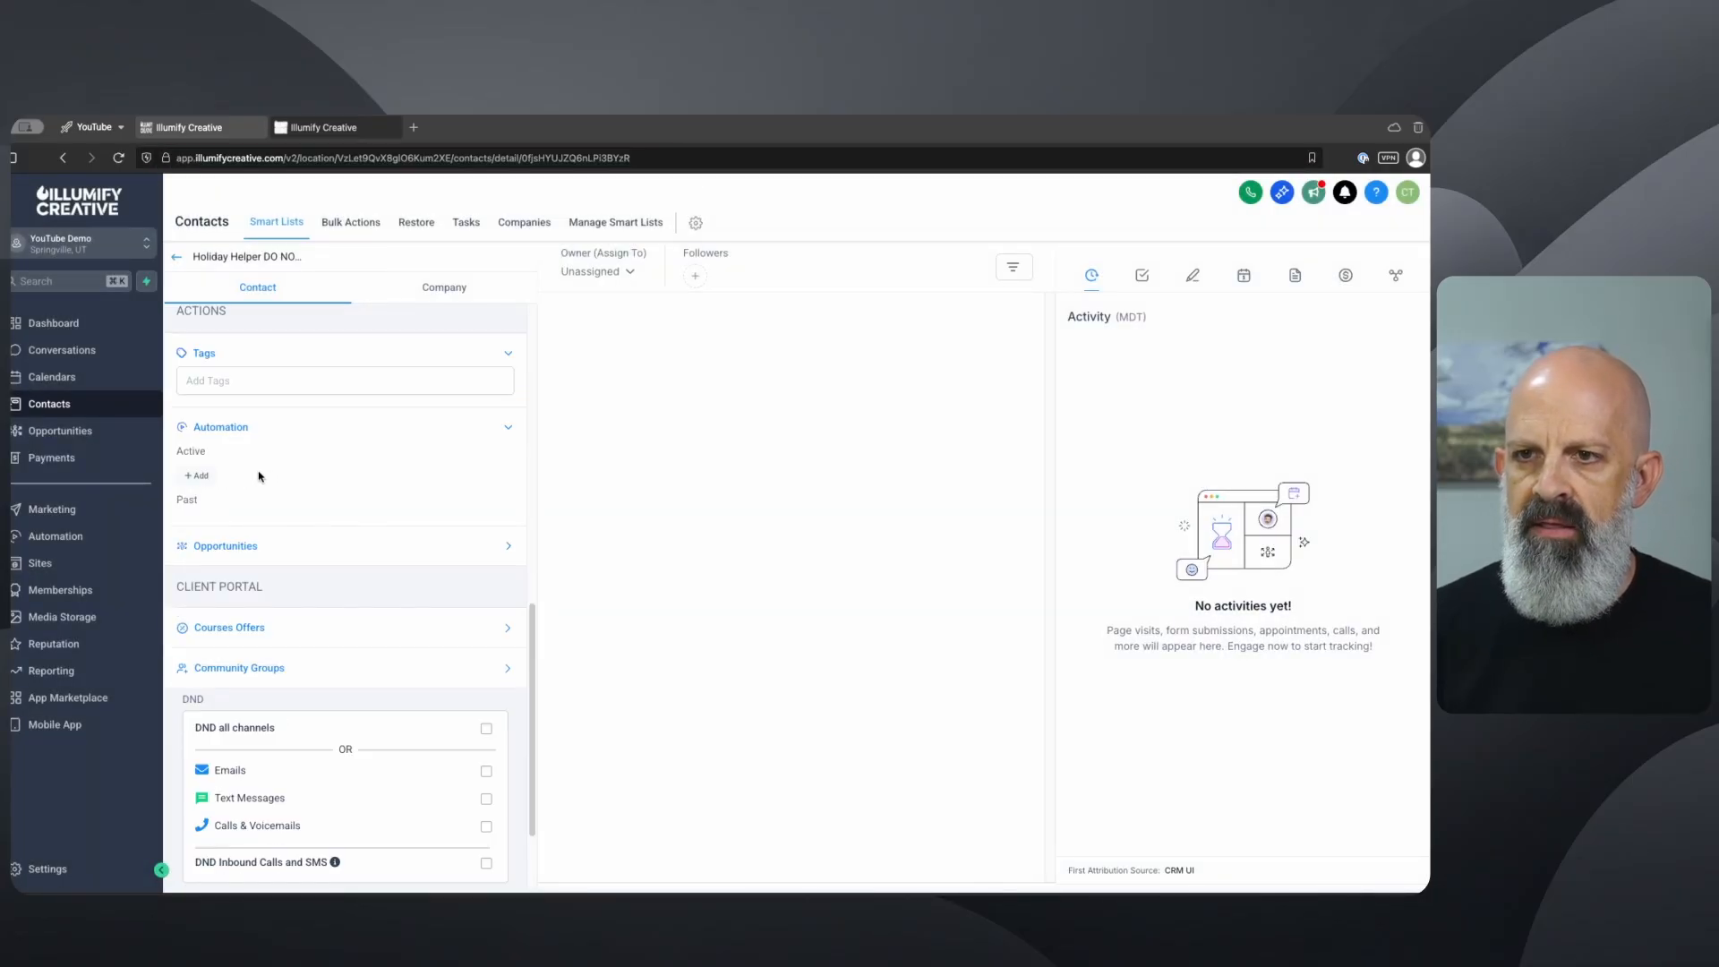
{"action": "left_click", "coordinate": [198, 476]}
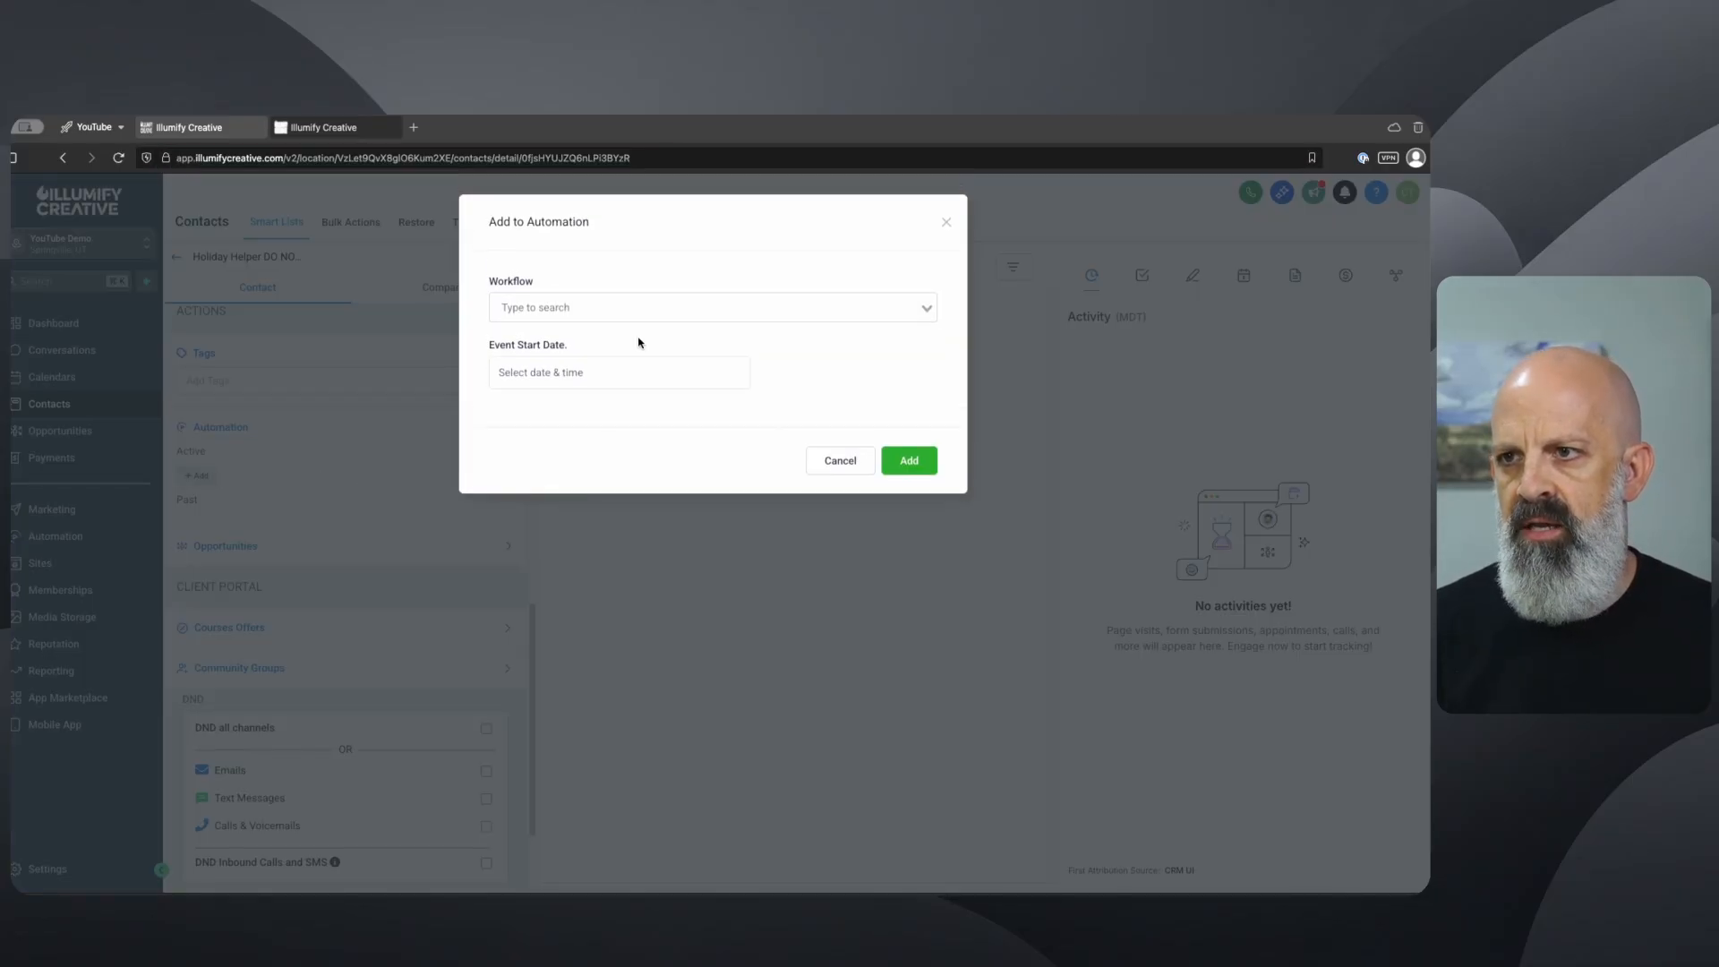
{"action": "left_click", "coordinate": [633, 300]}
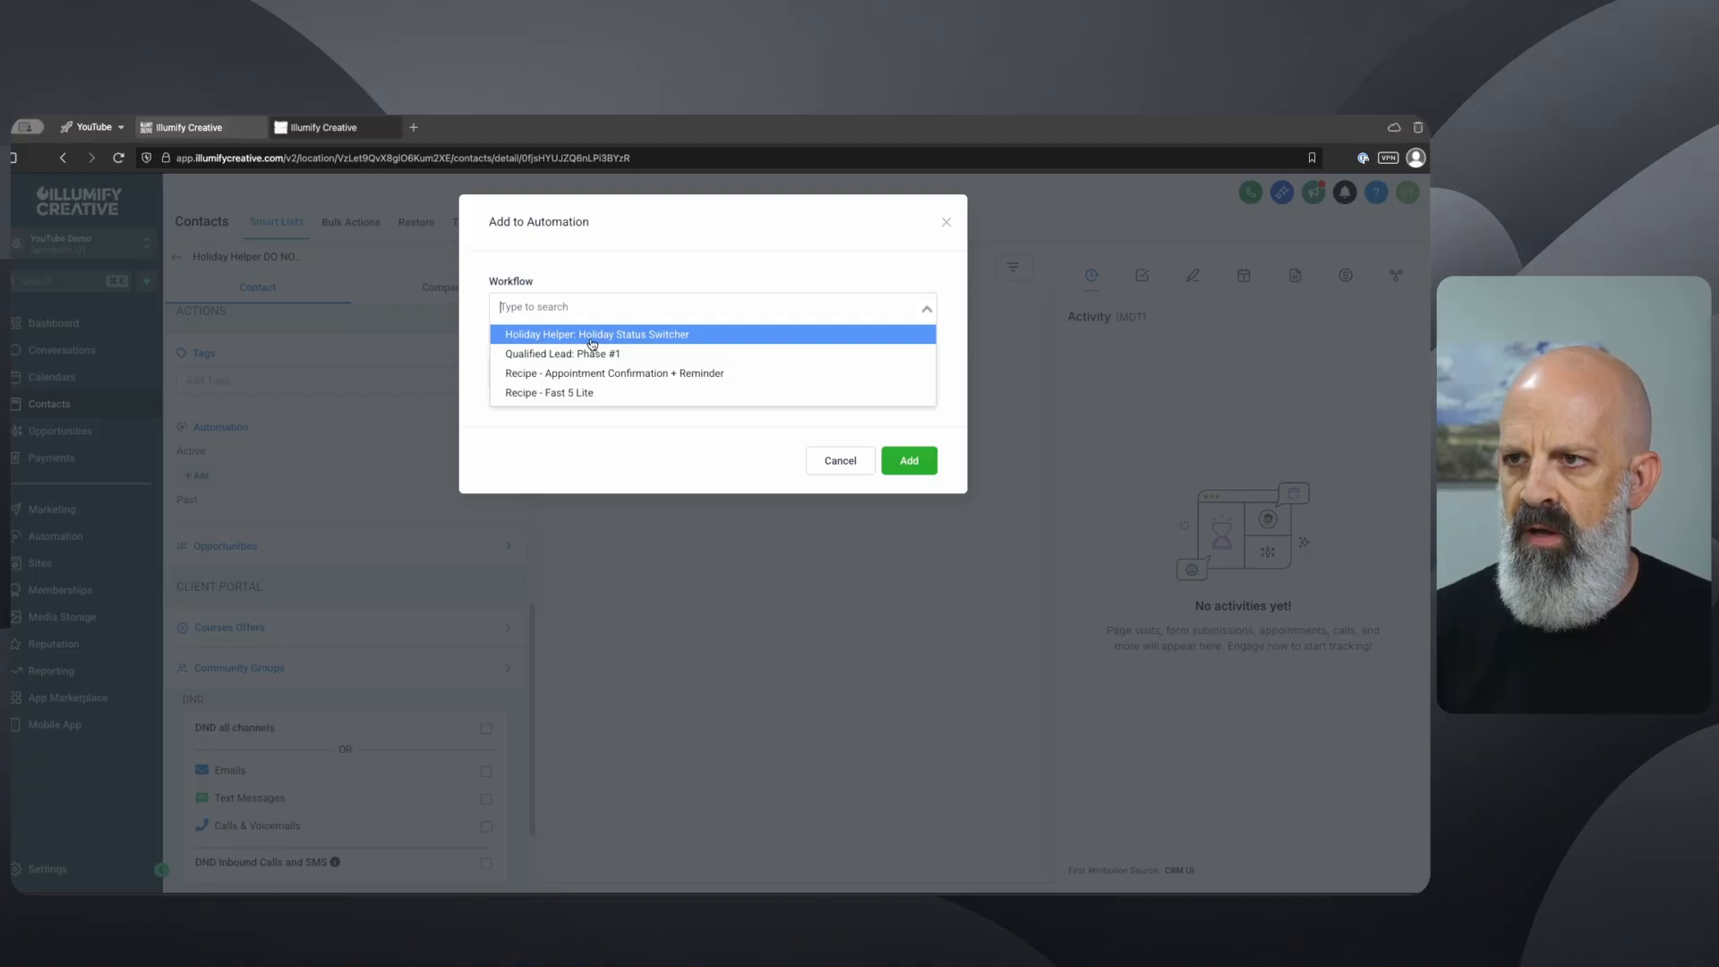
{"action": "left_click", "coordinate": [601, 334]}
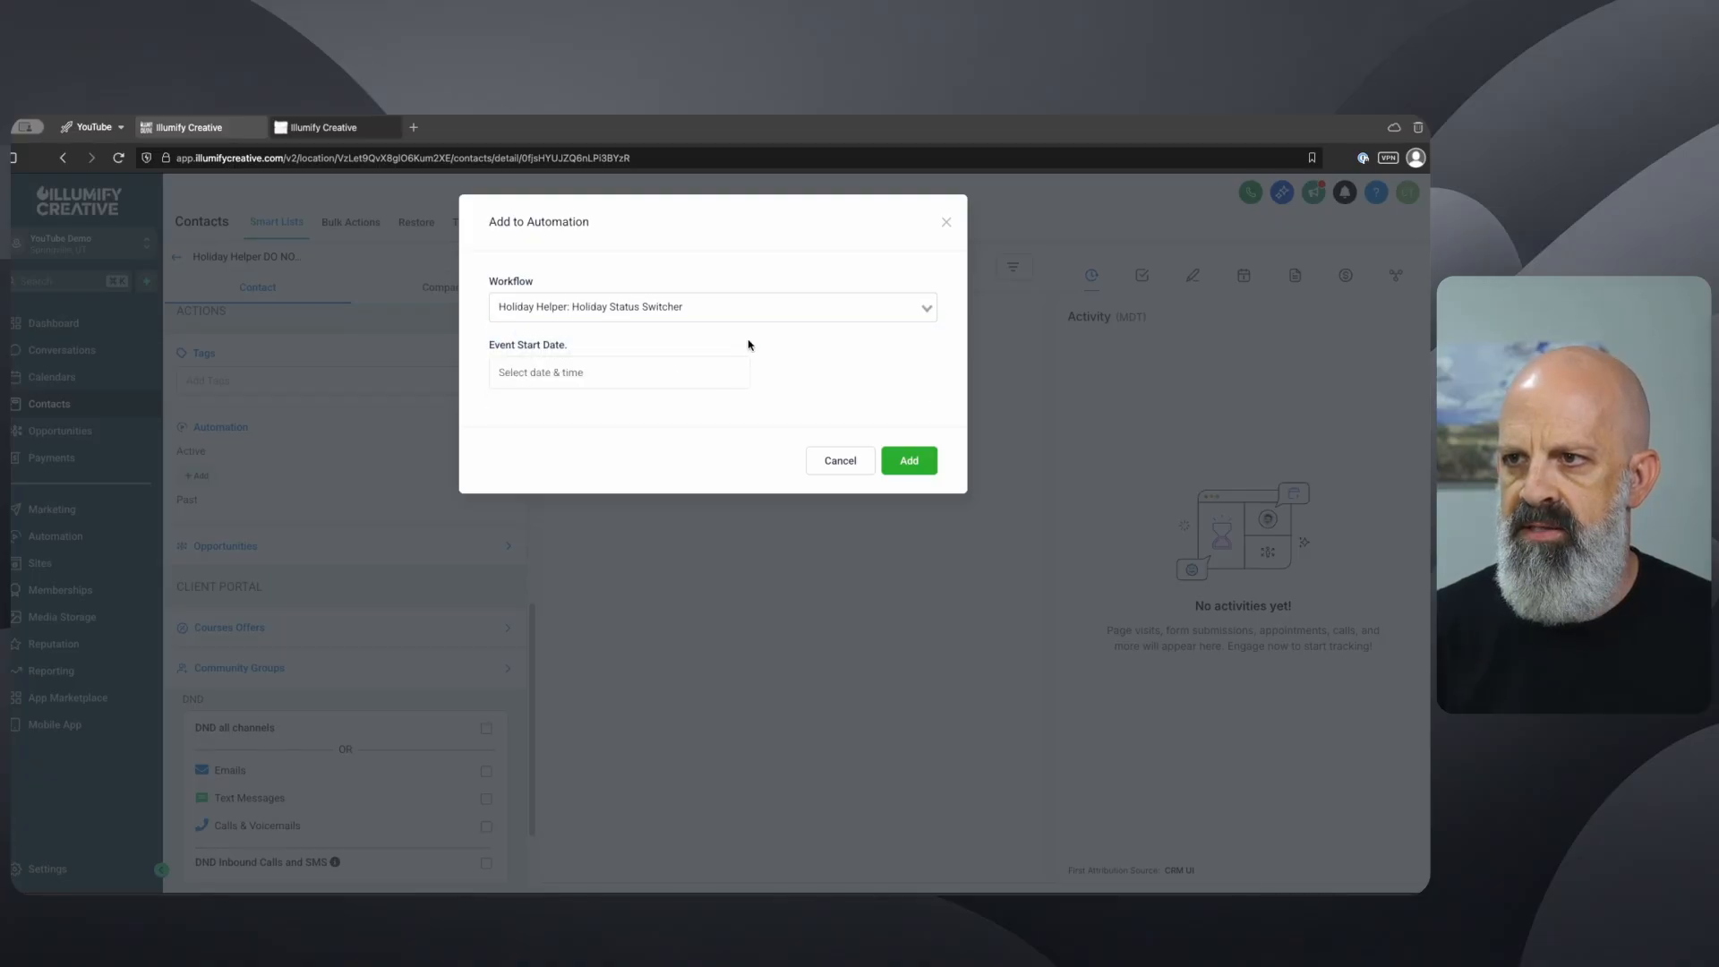
{"action": "left_click", "coordinate": [910, 461]}
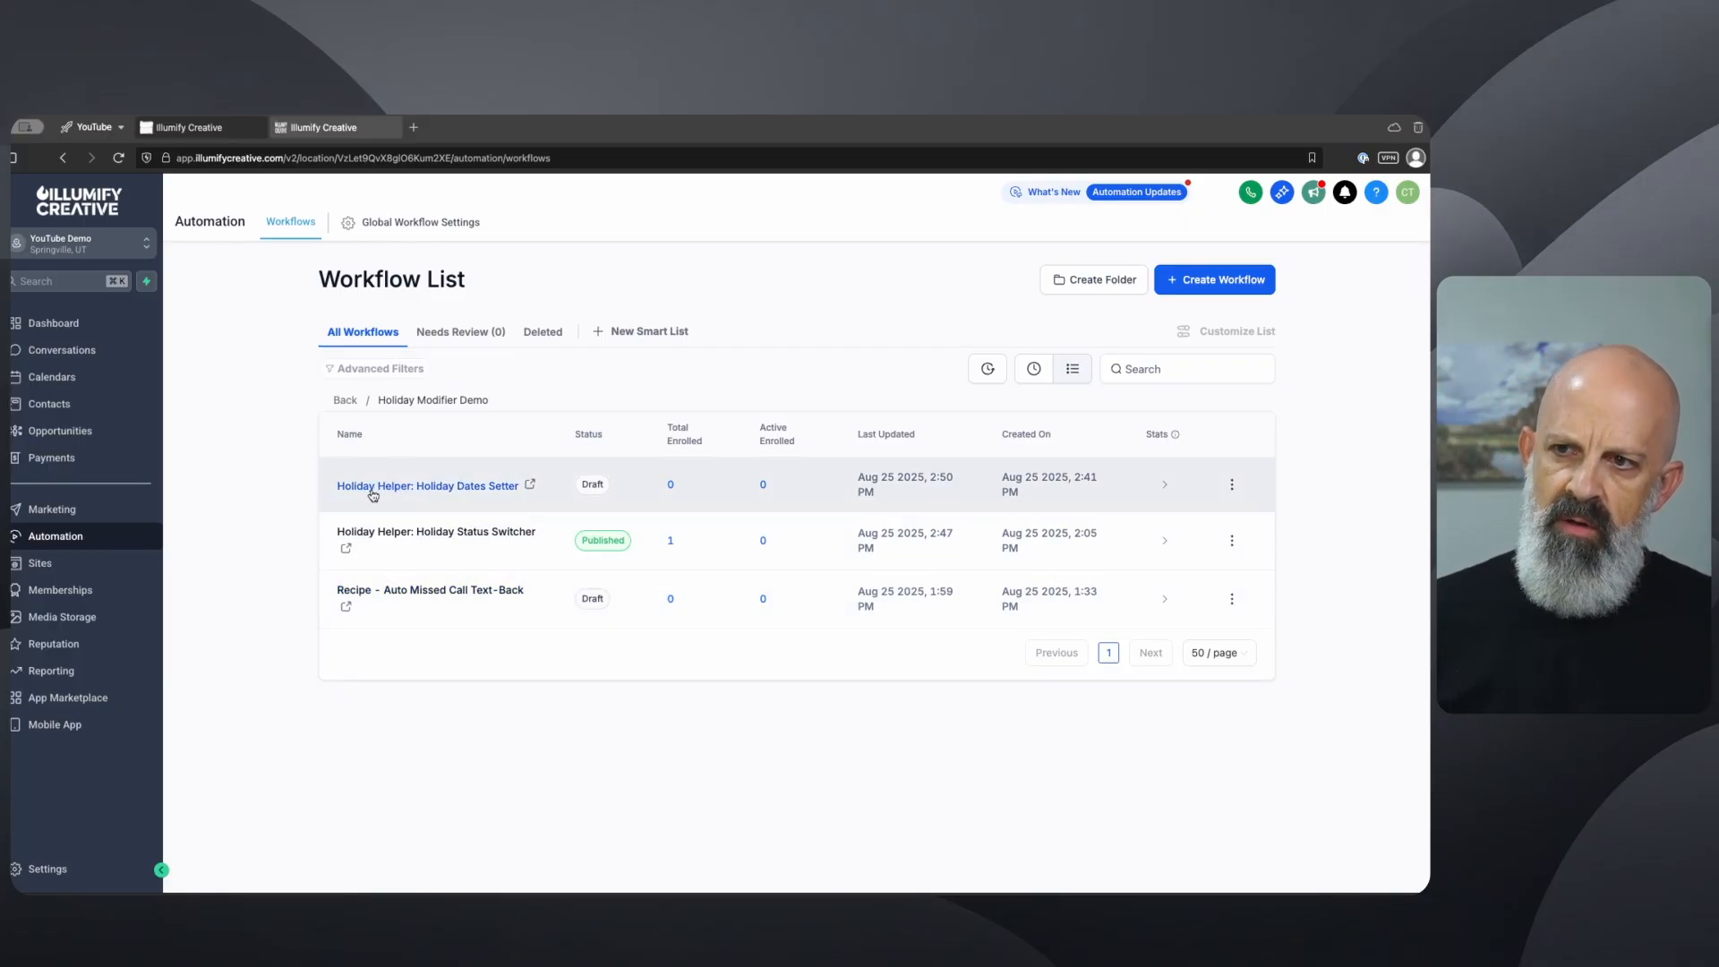
Step: Open the "Holiday Helper: Holiday Dates Setter" workflow and search the available actions for "chat" without adding one
{"action": "left_click", "coordinate": [490, 487]}
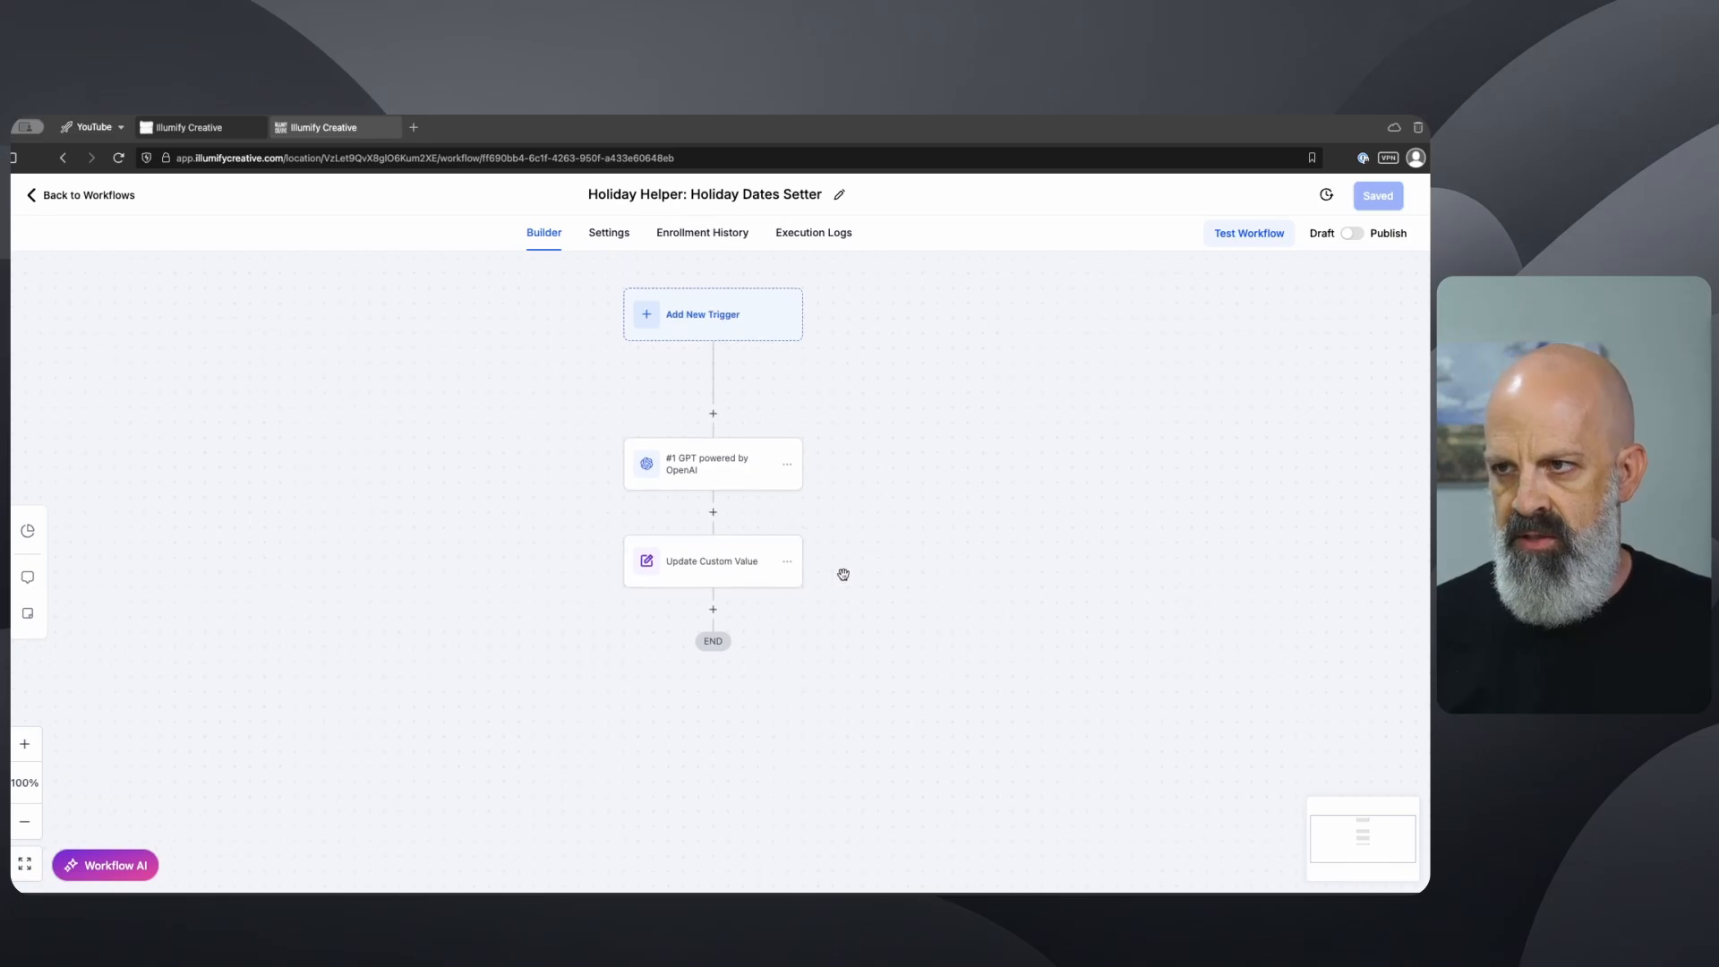
{"action": "left_click_drag", "start_coordinate": [844, 573], "coordinate": [814, 548]}
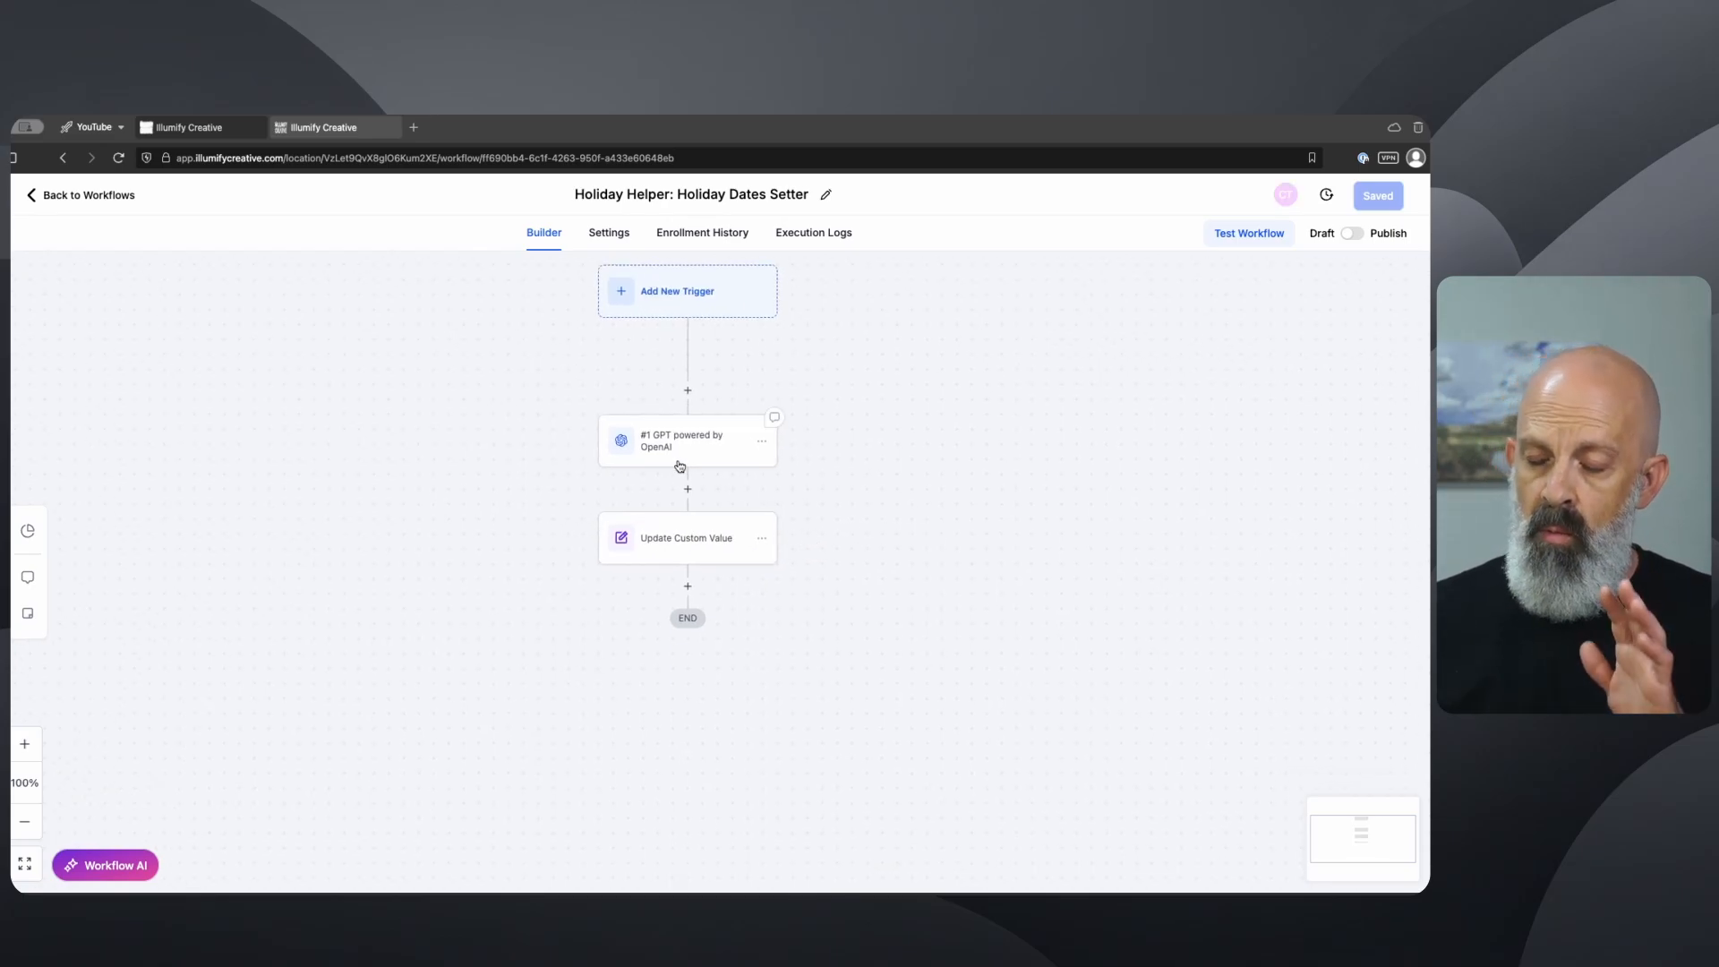
{"action": "left_click", "coordinate": [687, 586]}
{"action": "type", "text": "chat"}
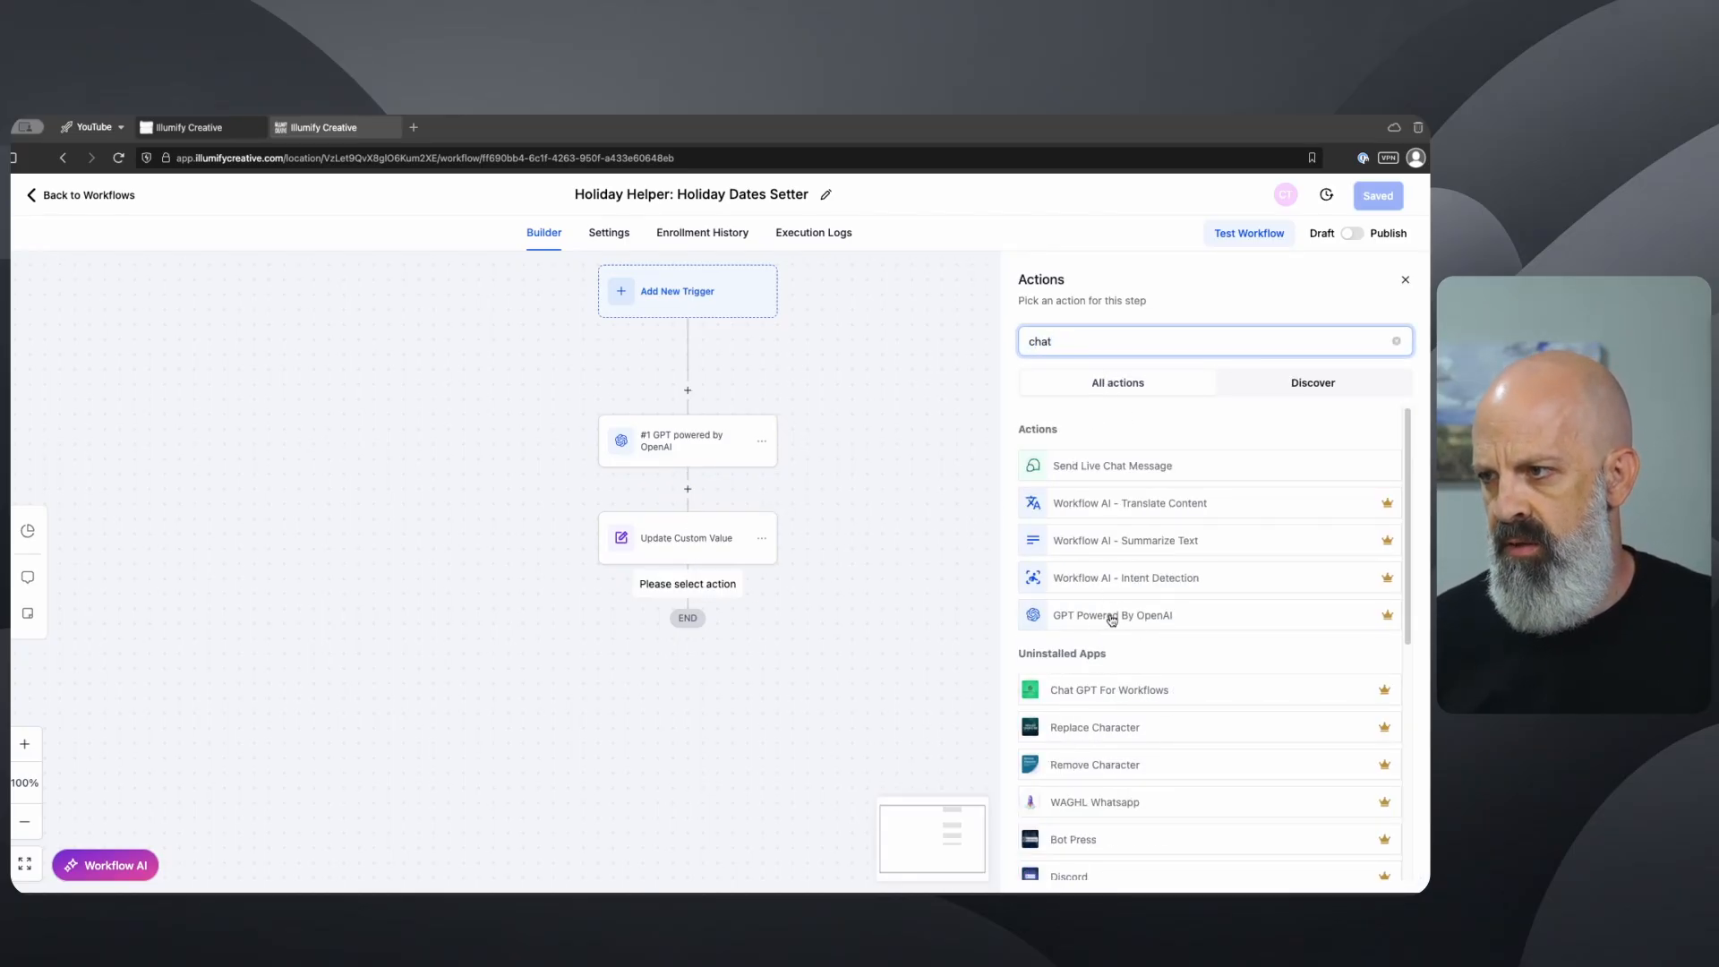
{"action": "mouse_move", "coordinate": [1391, 623]}
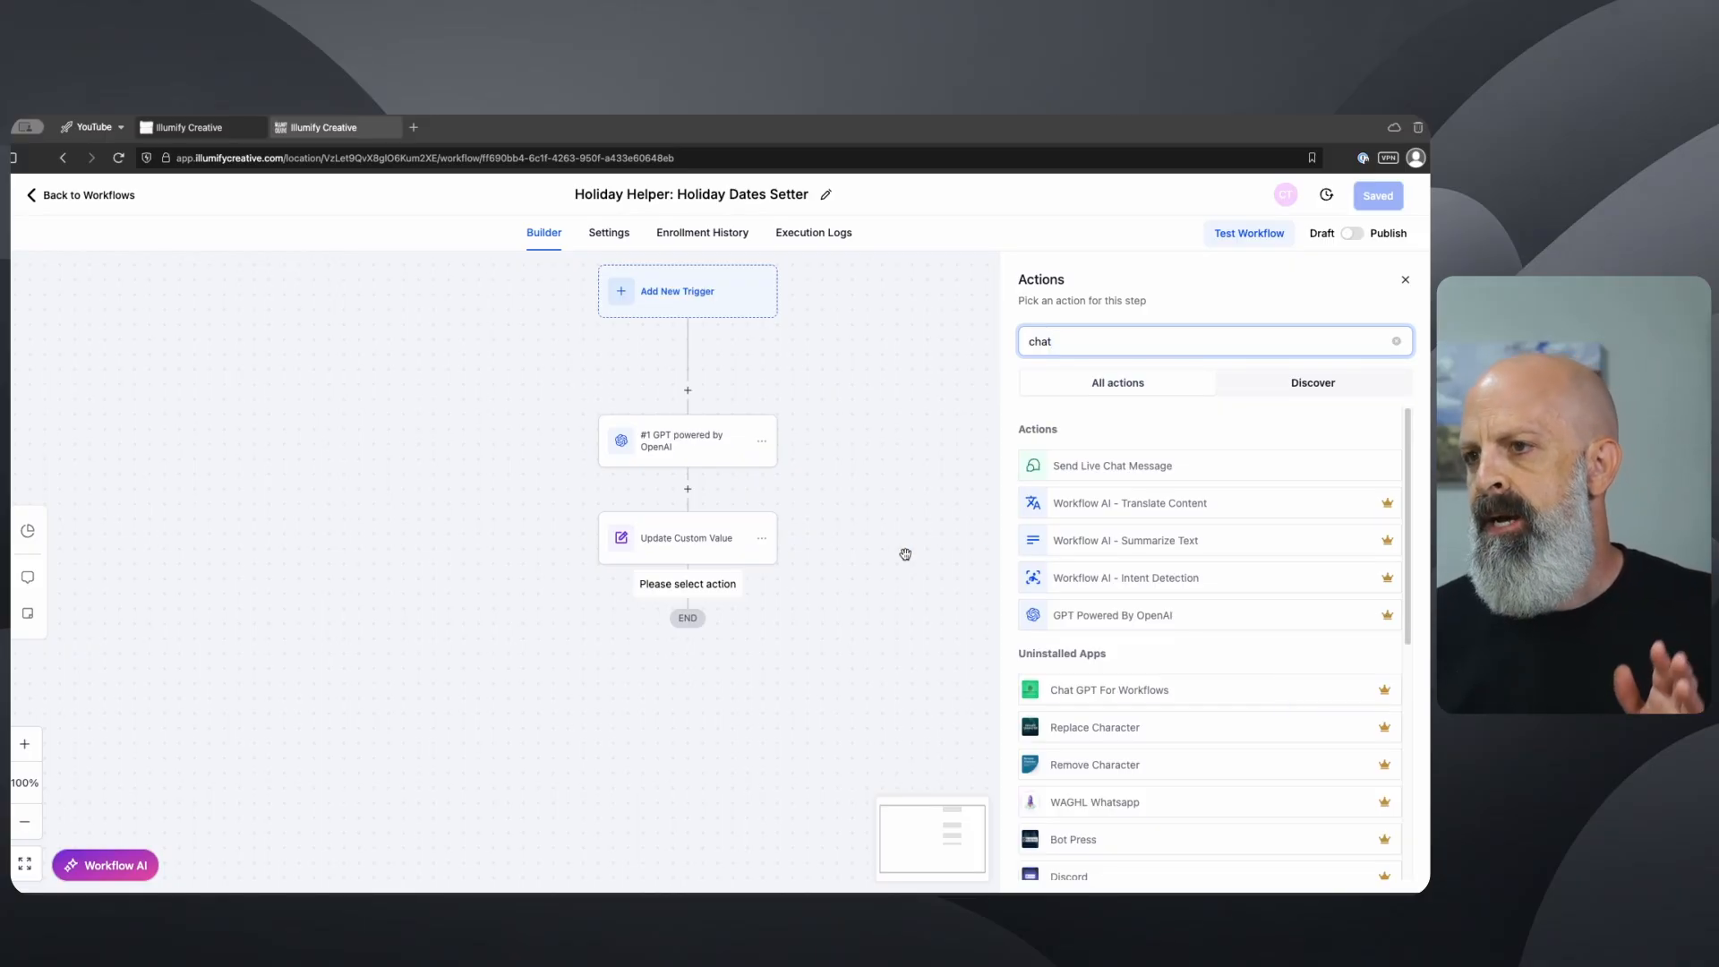
{"action": "left_click", "coordinate": [1404, 279]}
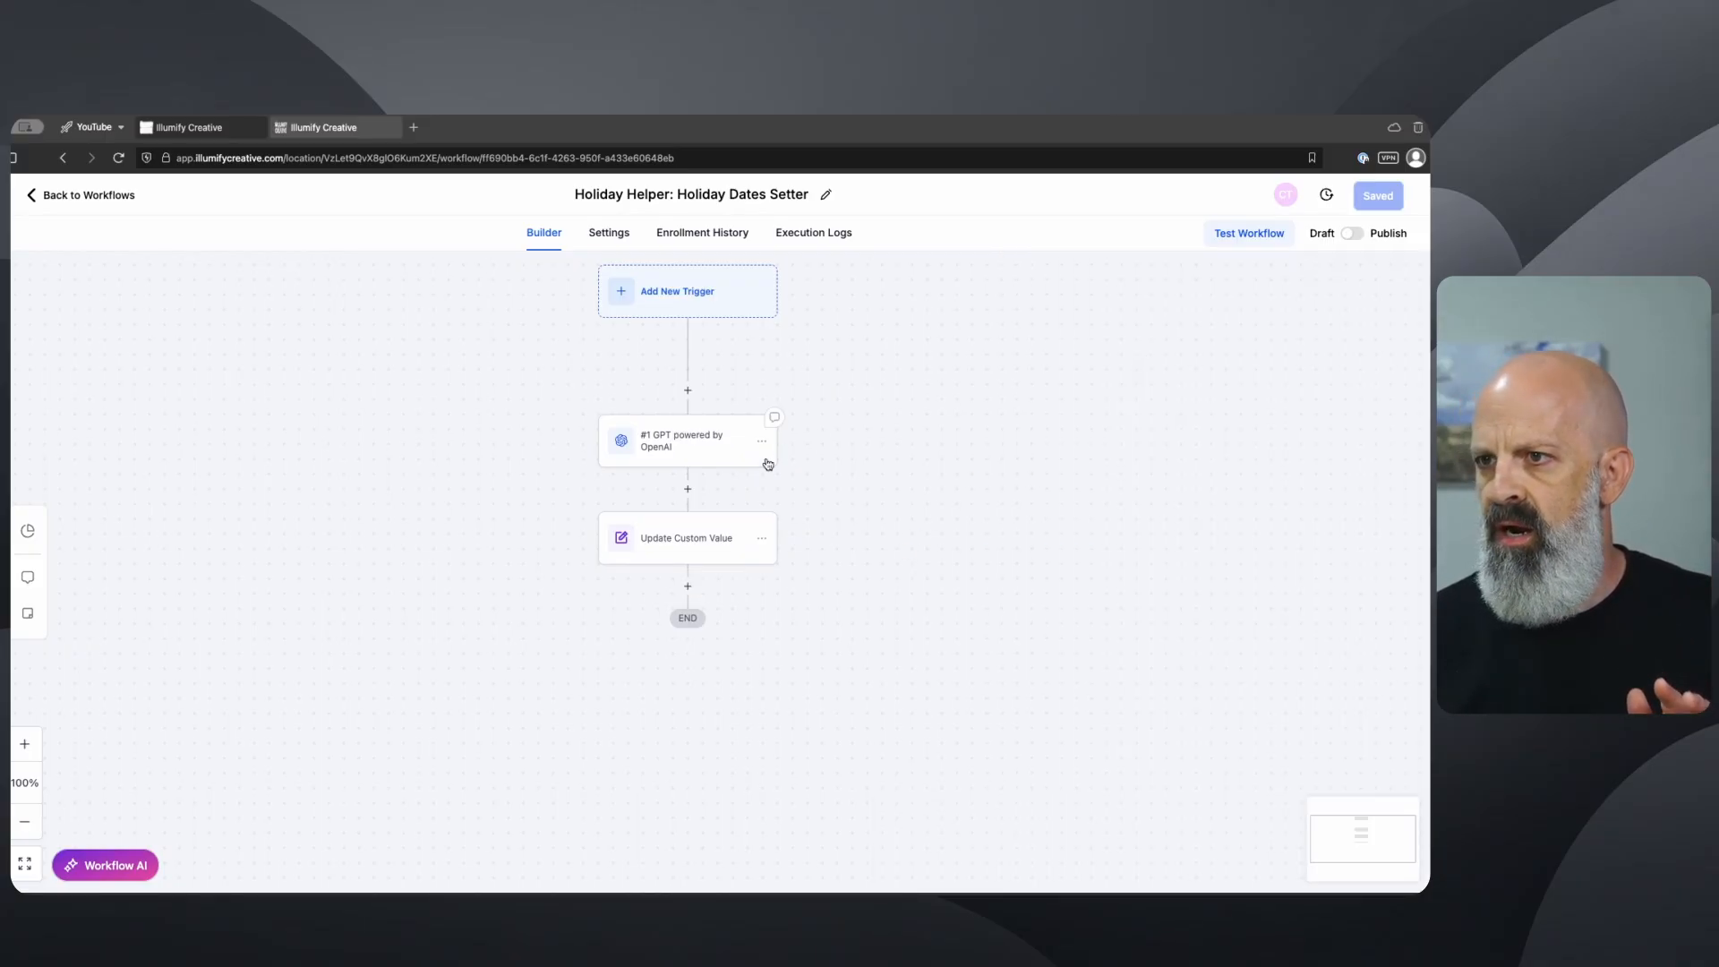
Step: Open the GPT powered by OpenAI action and examine its prompt, including the current-year merge value
{"action": "left_click", "coordinate": [697, 448]}
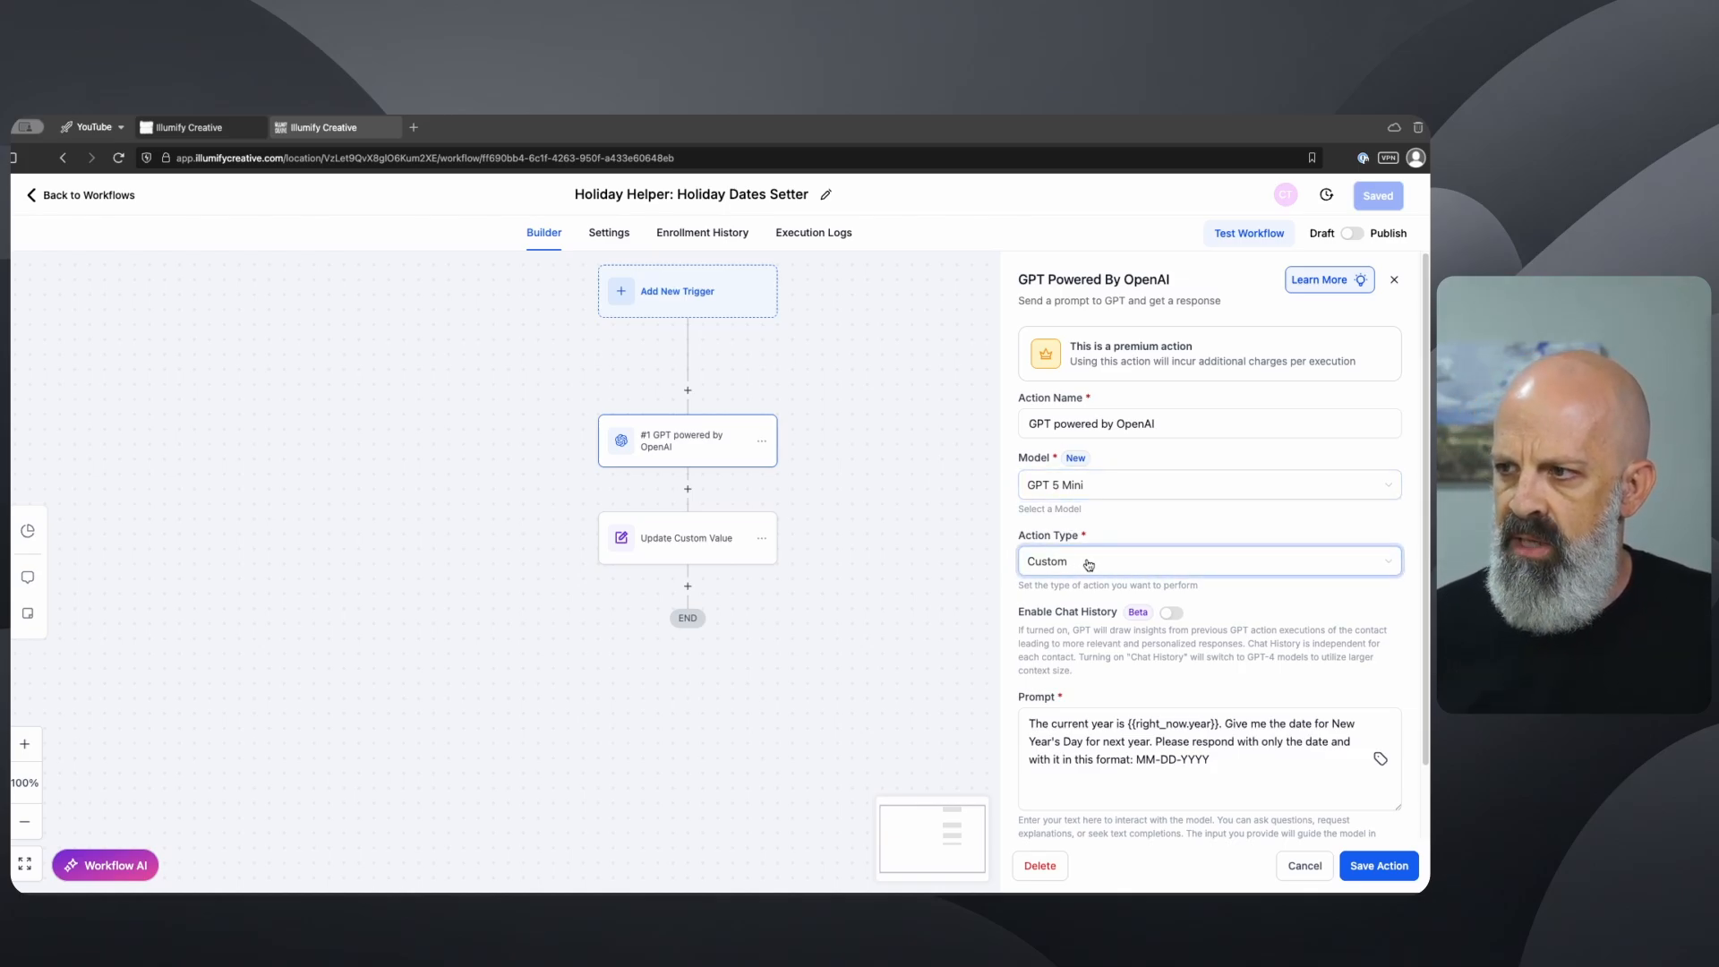
{"action": "left_click", "coordinate": [1227, 771]}
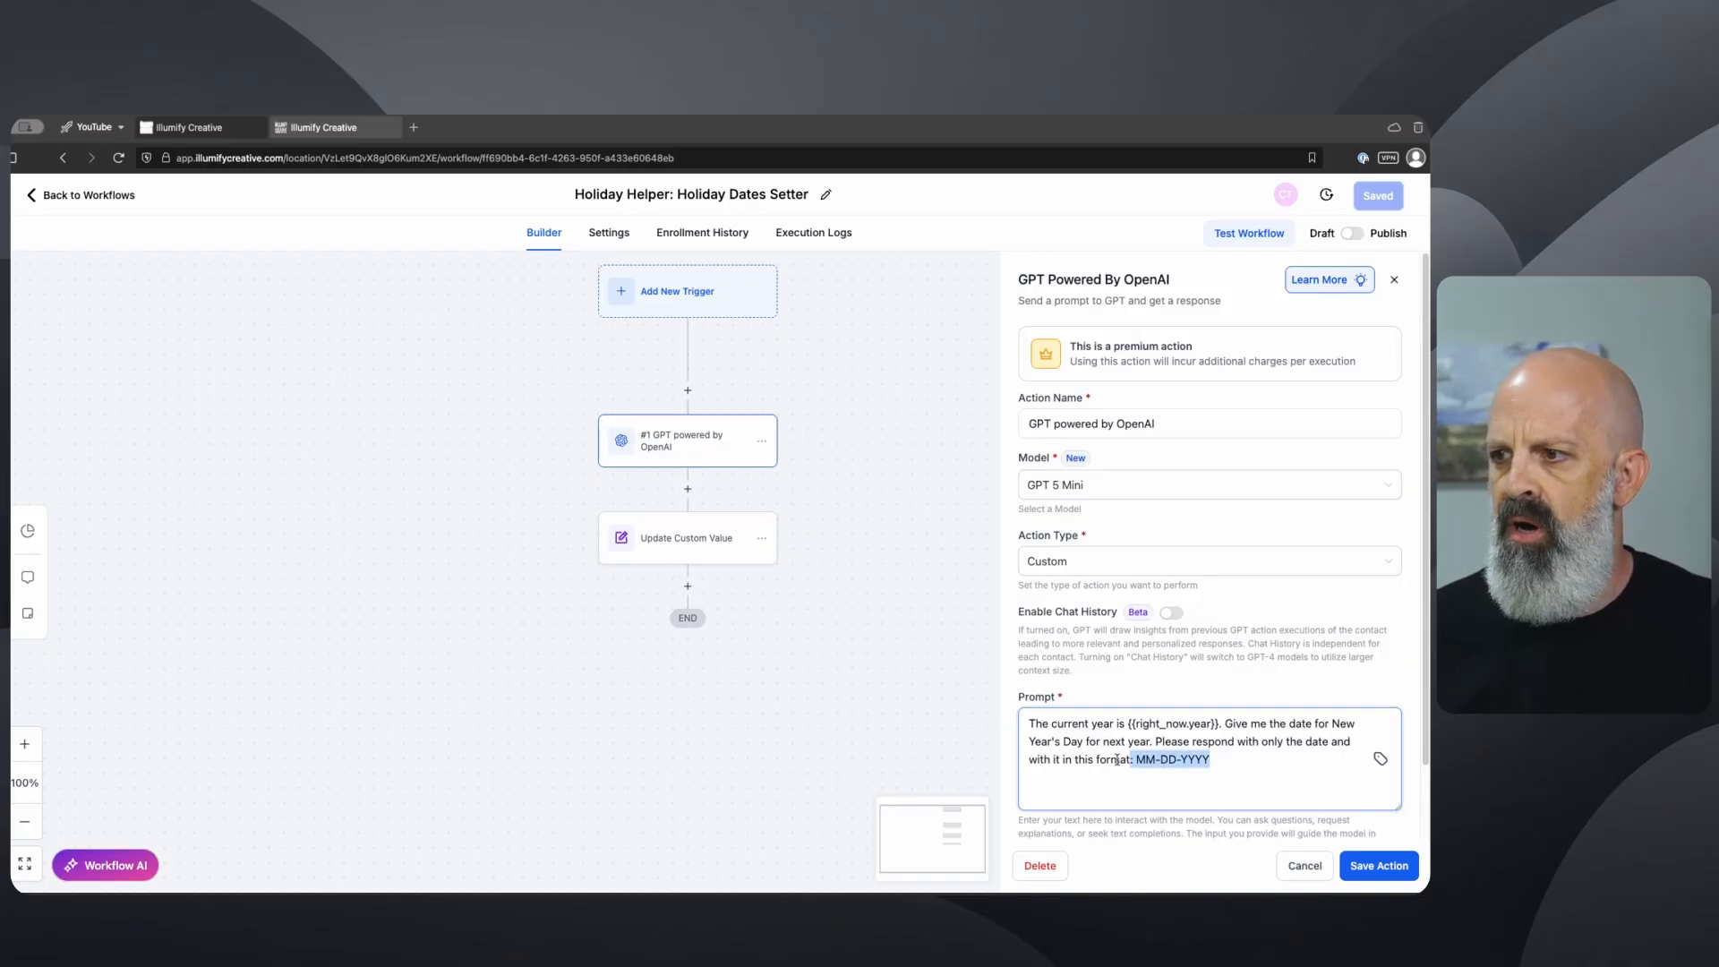
{"action": "triple_click", "coordinate": [1231, 769]}
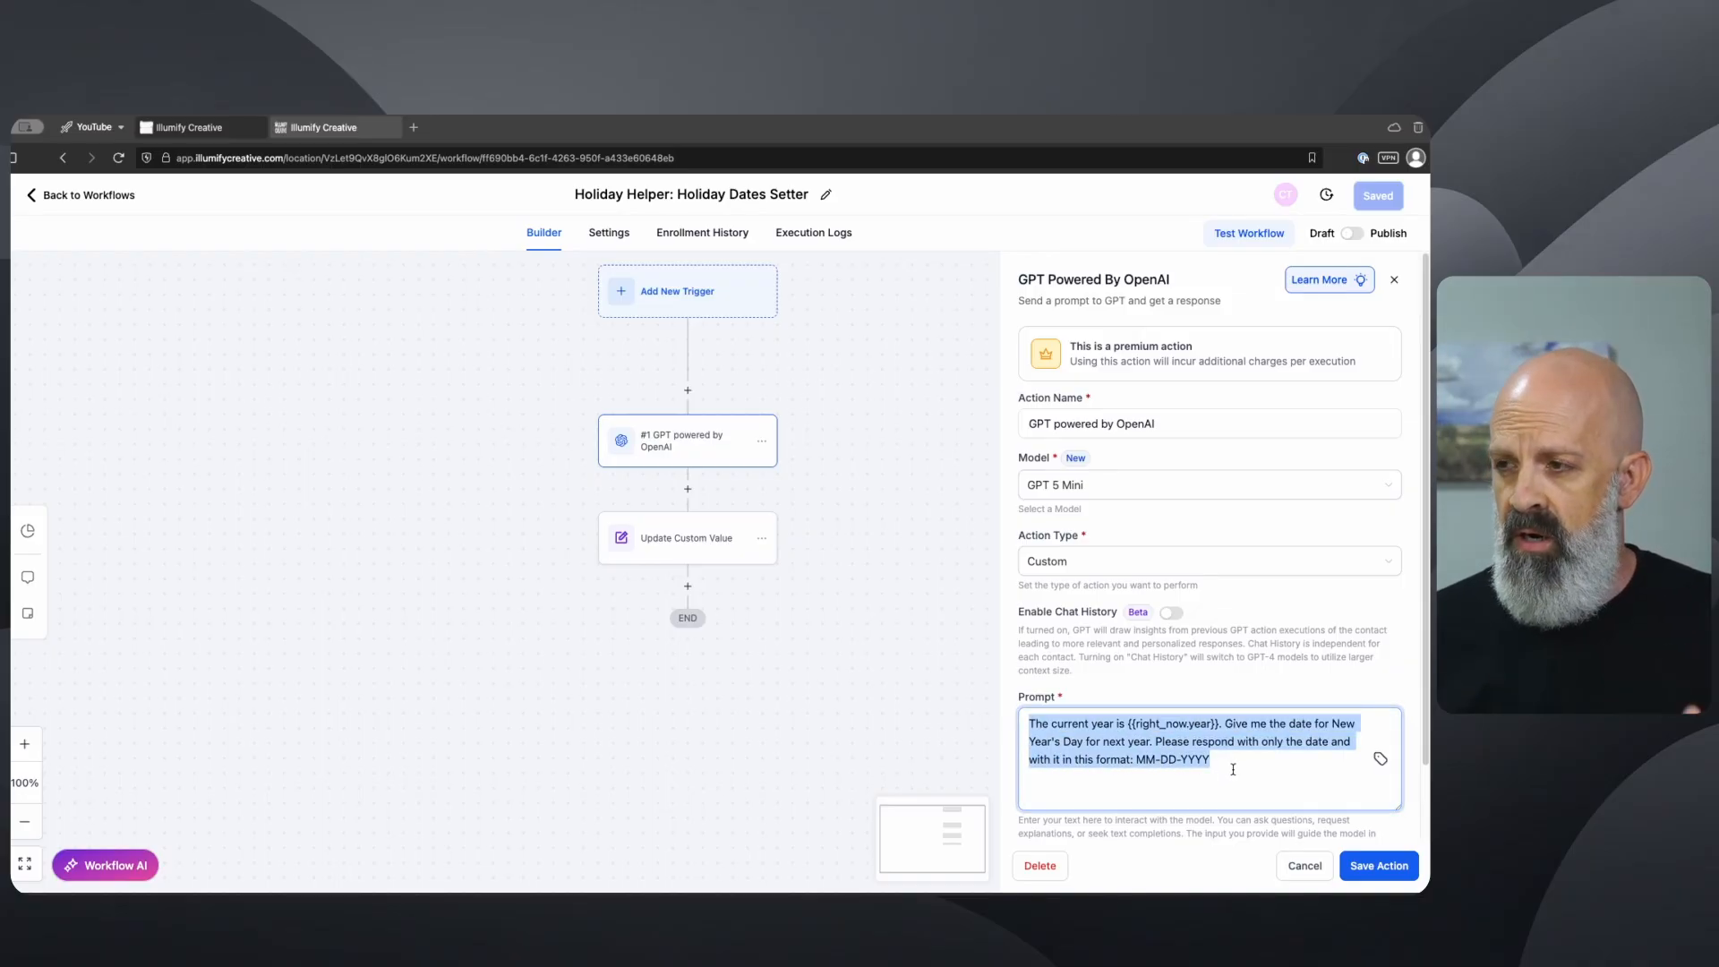
{"action": "left_click", "coordinate": [1234, 767]}
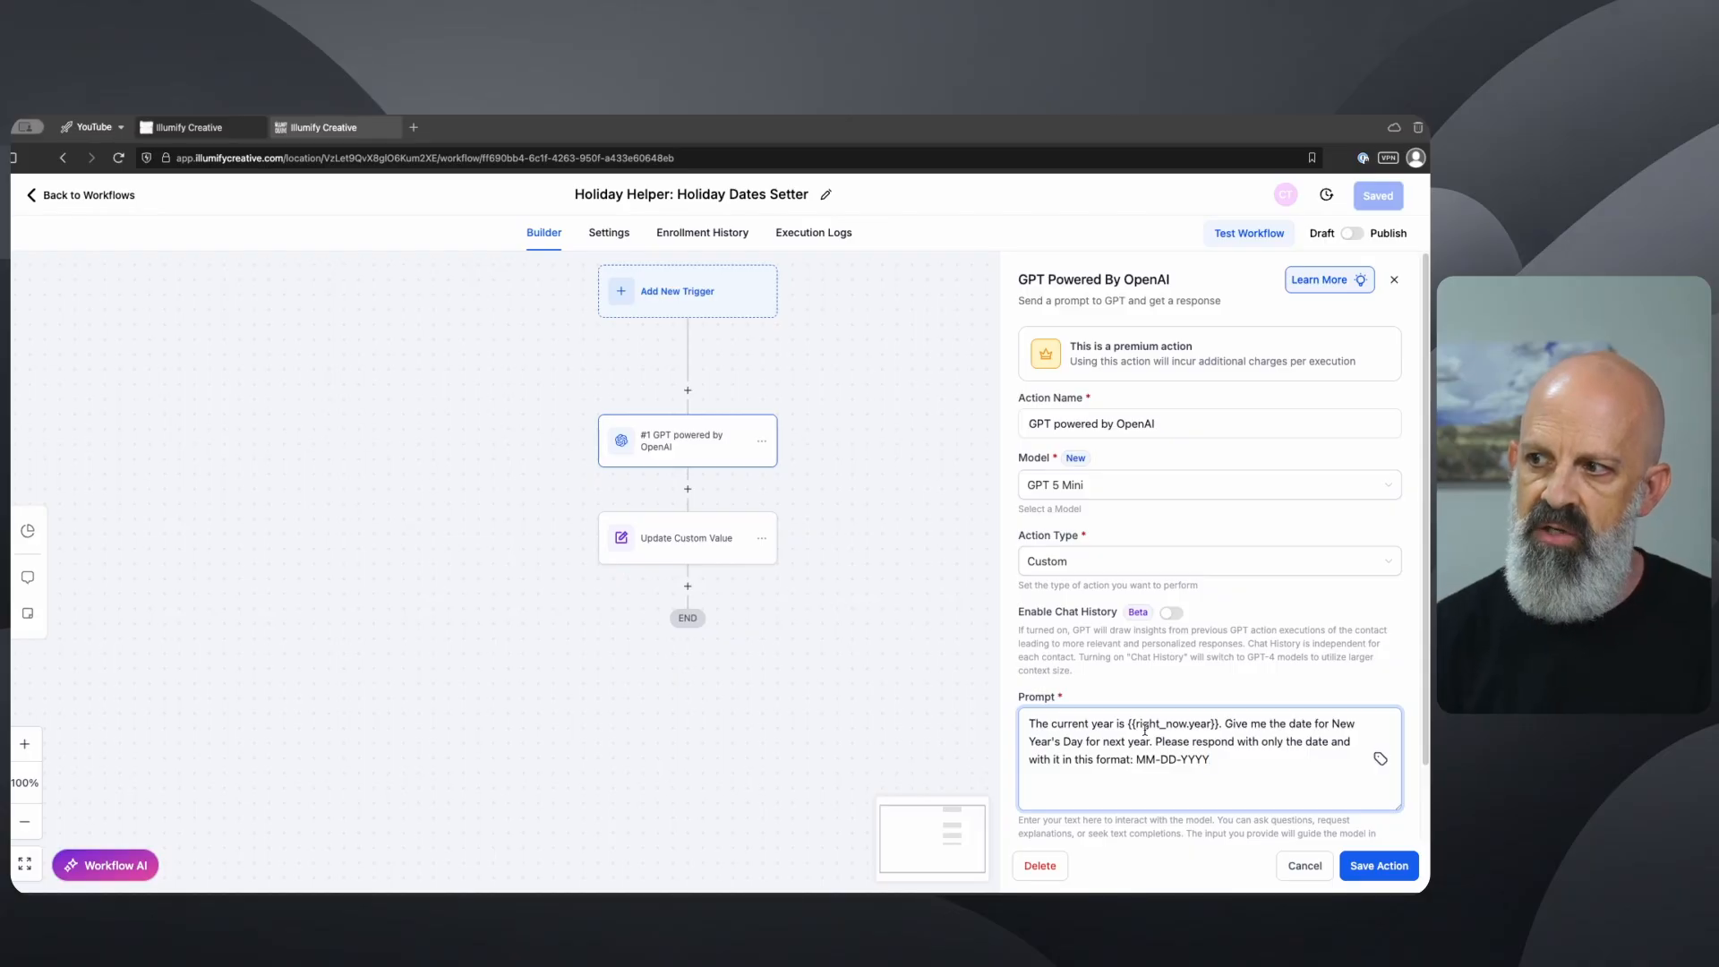
{"action": "double_click", "coordinate": [1143, 725]}
{"action": "left_click", "coordinate": [1204, 735]}
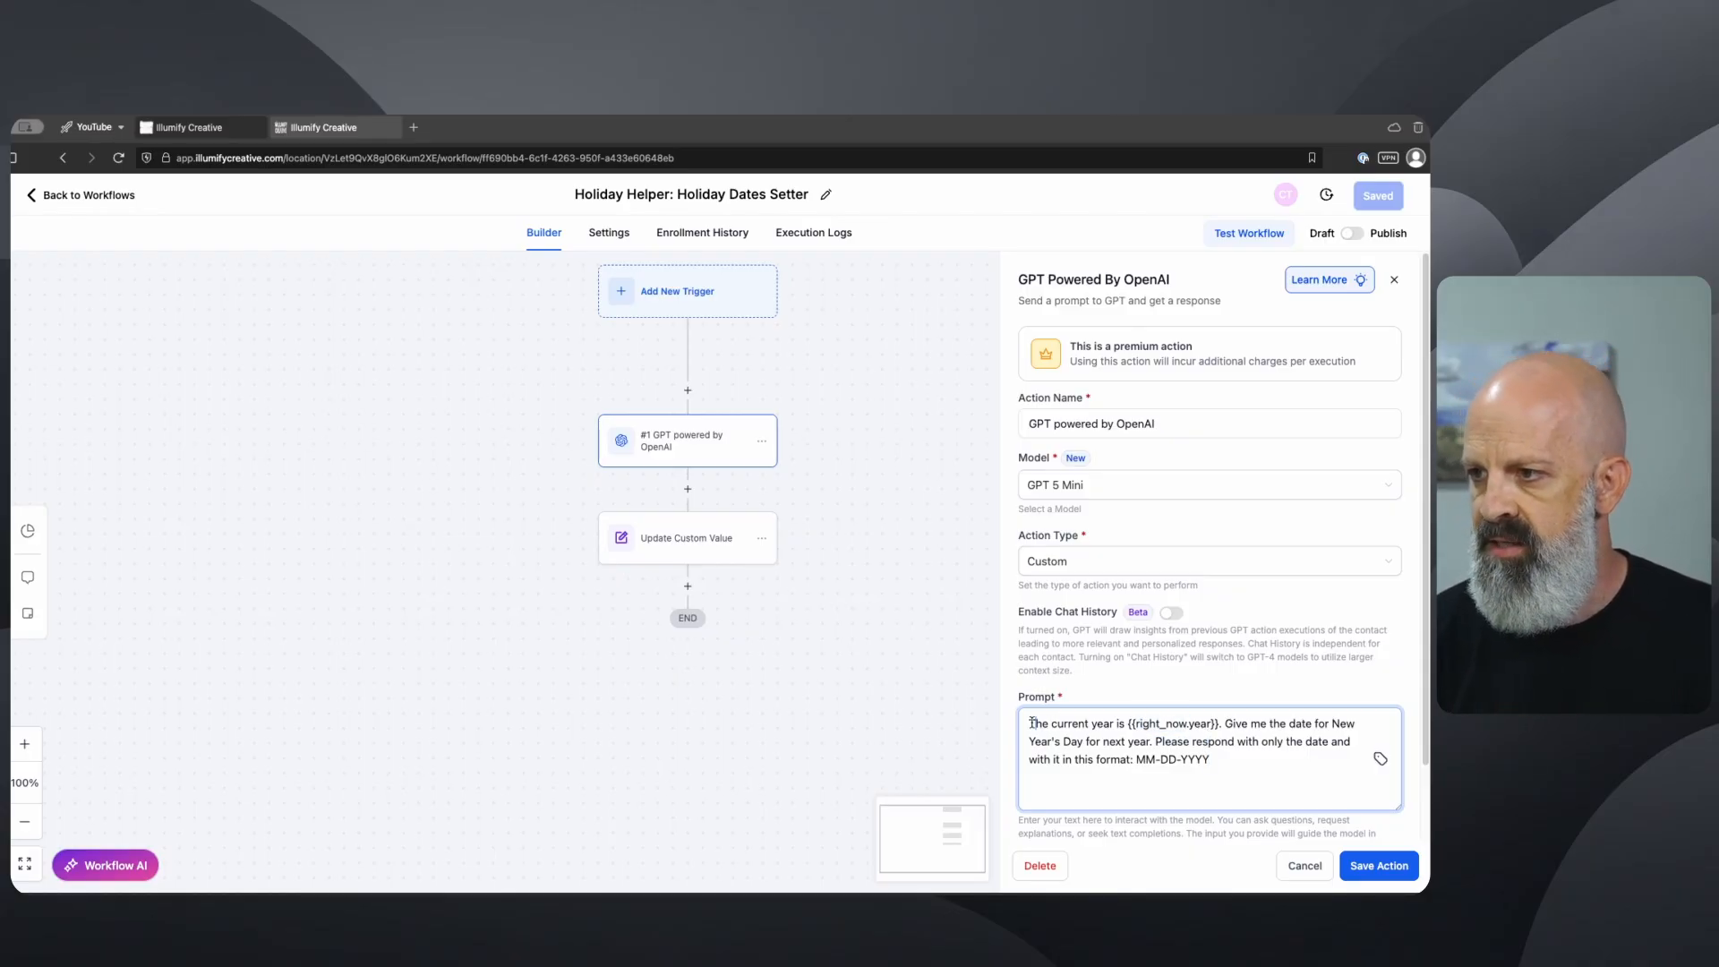
{"action": "left_click_drag", "start_coordinate": [1033, 723], "coordinate": [1180, 724]}
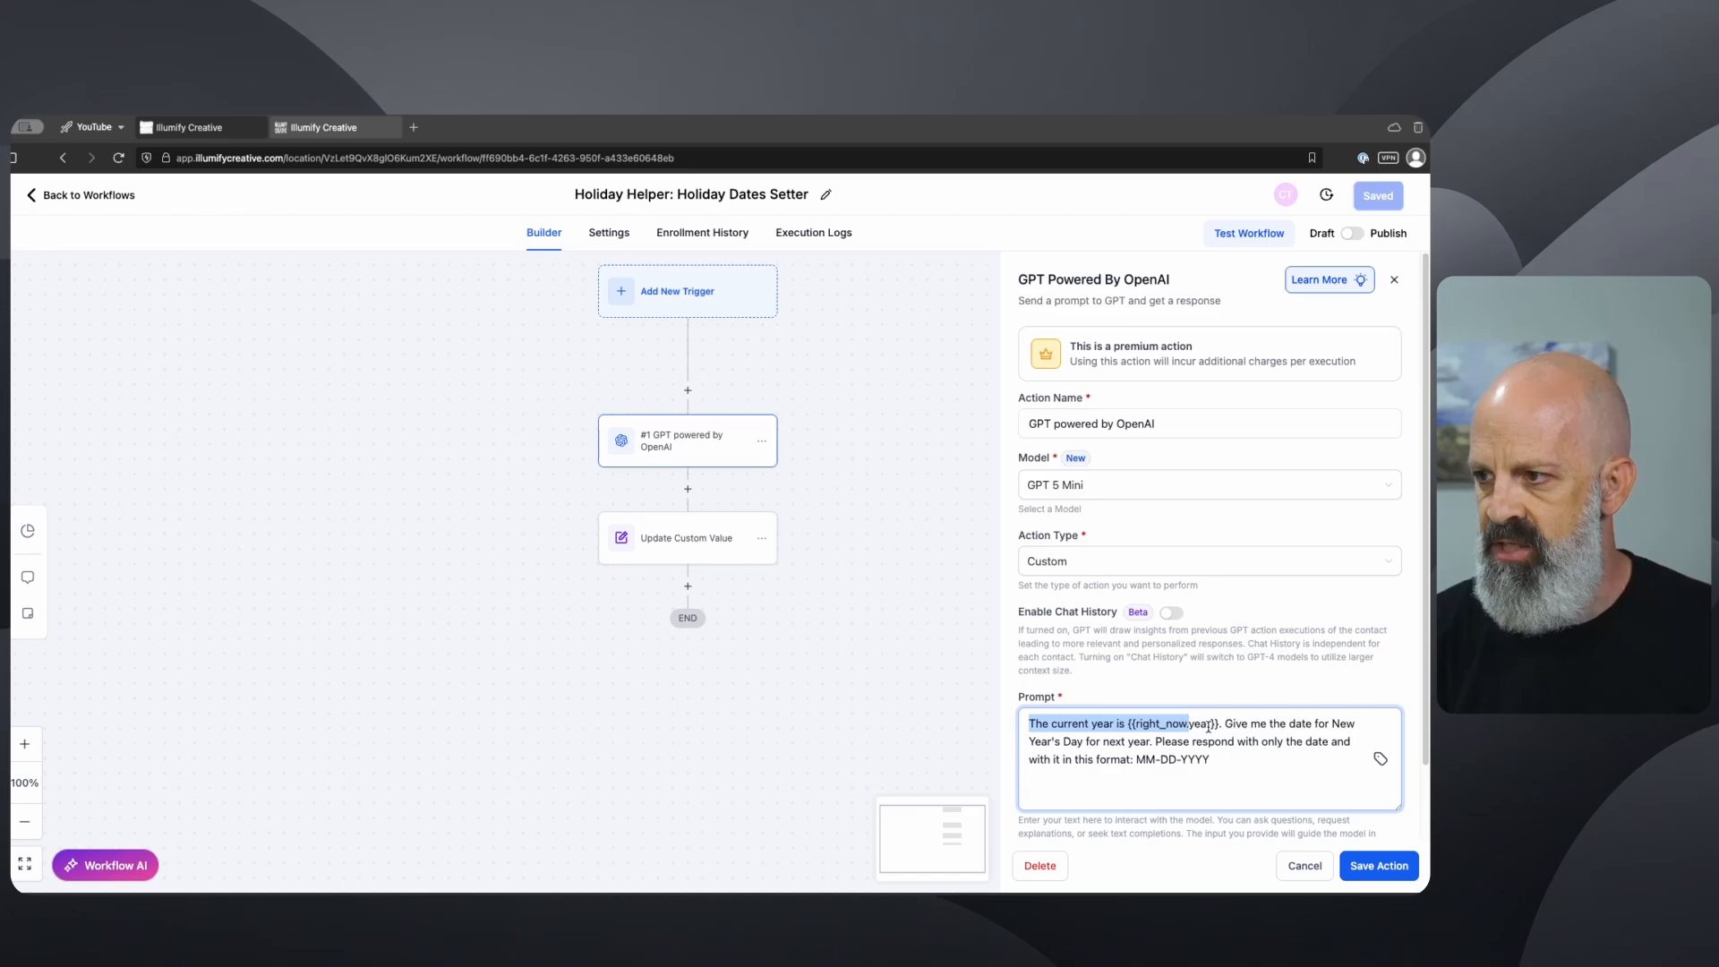
Step: Insert the Right now Year merge value at the end of the GPT prompt and remove it again
{"action": "left_click", "coordinate": [1209, 759]}
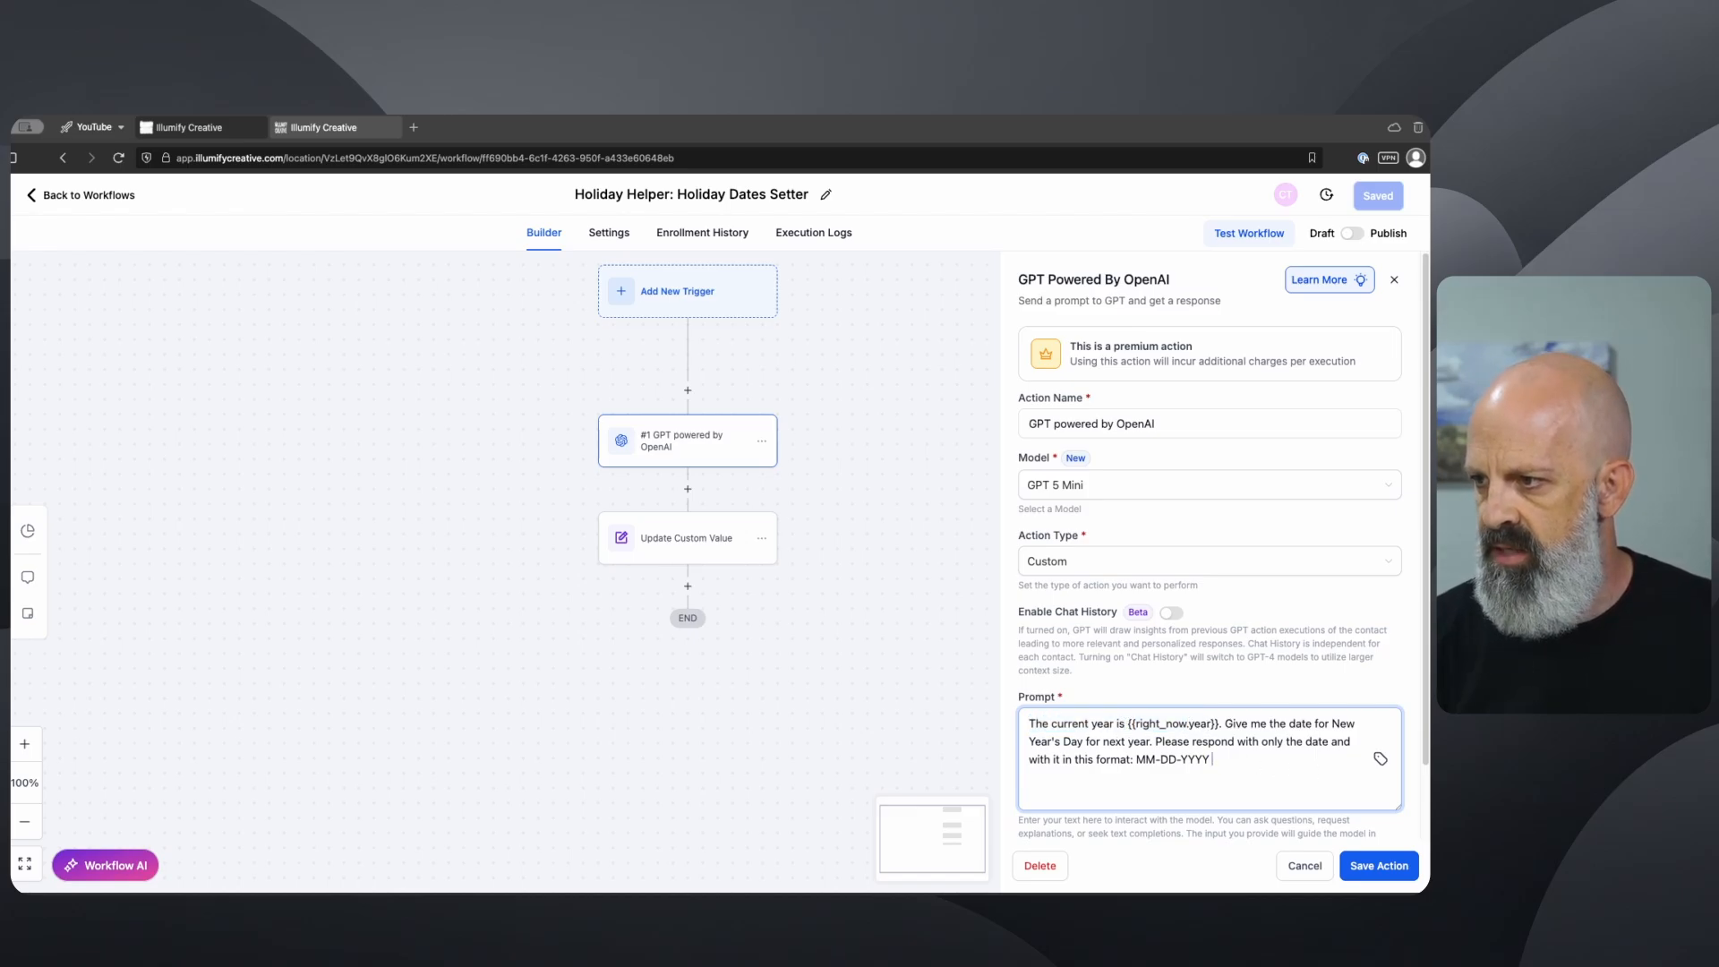
{"action": "left_click", "coordinate": [1379, 761]}
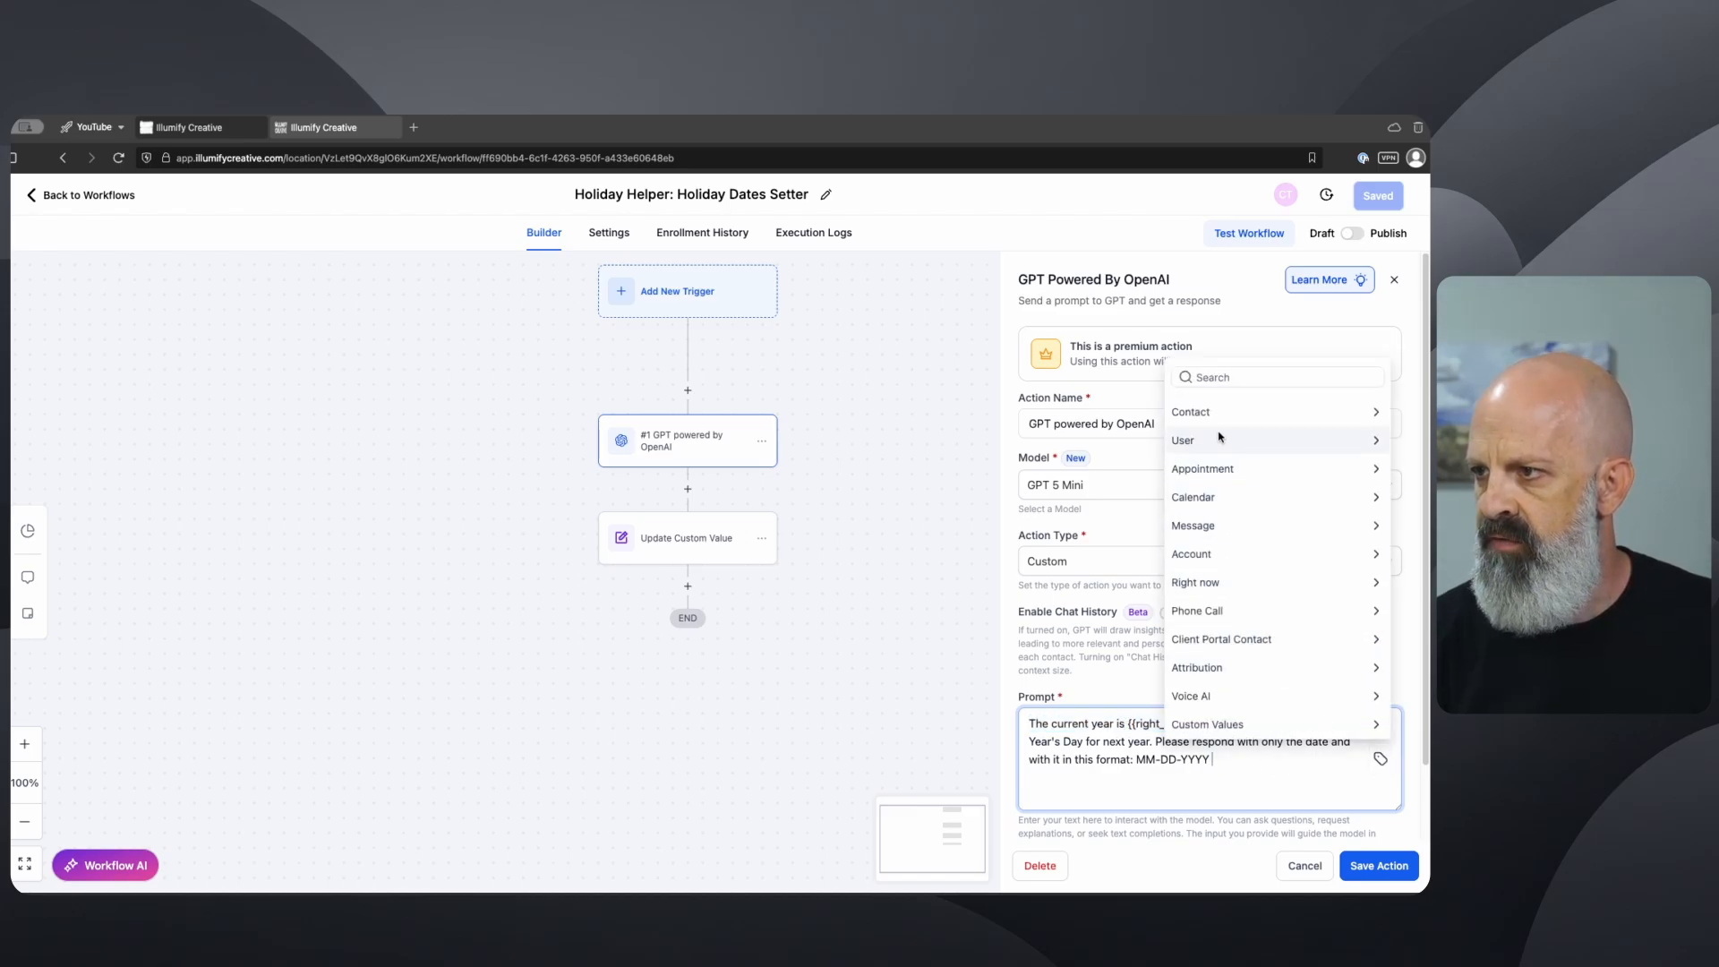
{"action": "left_click", "coordinate": [1215, 582]}
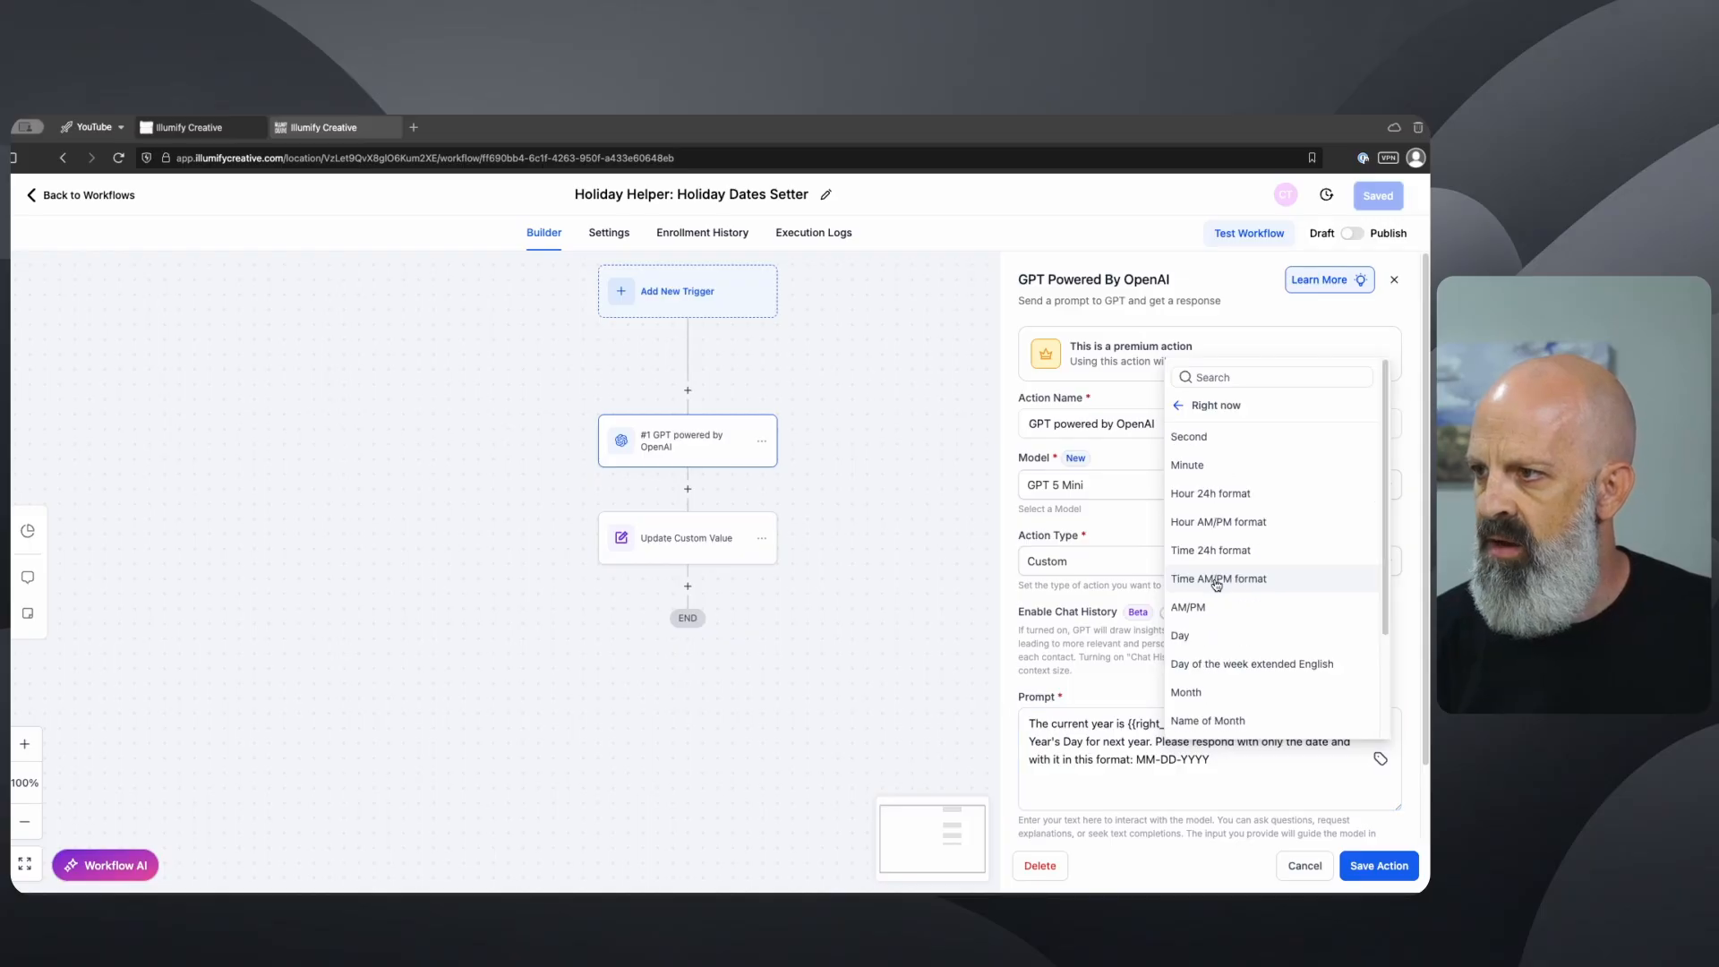
{"action": "scroll", "coordinate": [1204, 627], "scroll_direction": "down", "scroll_amount": 2}
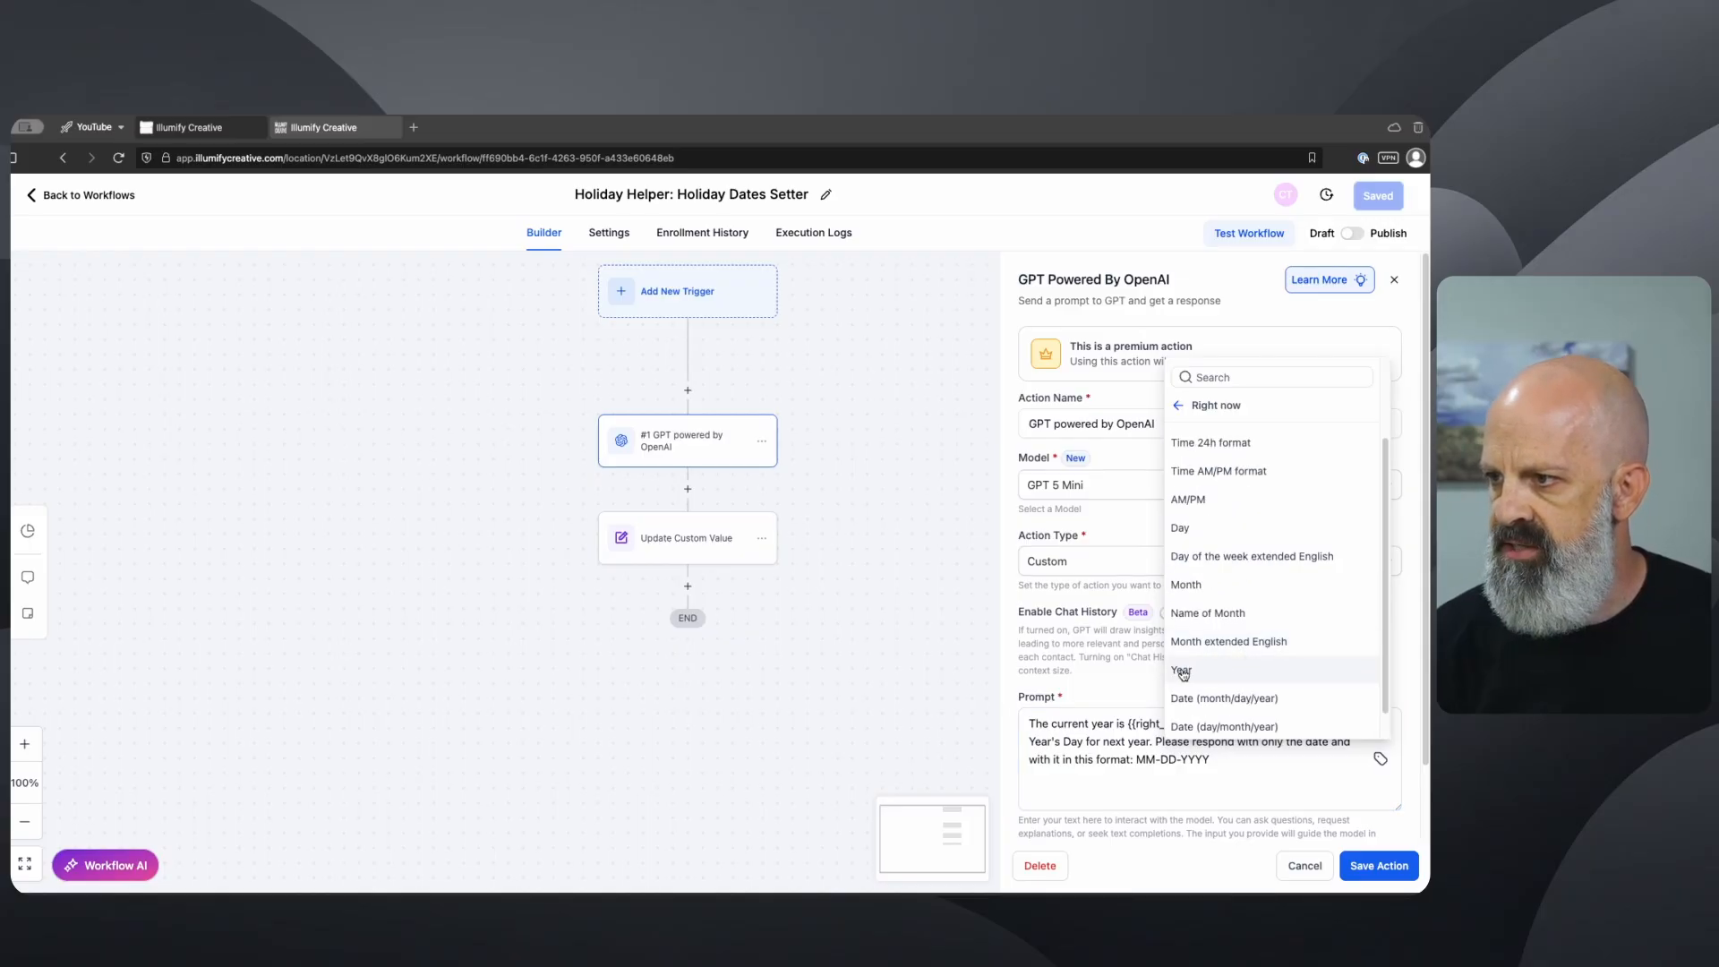
{"action": "left_click", "coordinate": [1181, 670]}
{"action": "left_click_drag", "start_coordinate": [1315, 762], "coordinate": [1215, 760]}
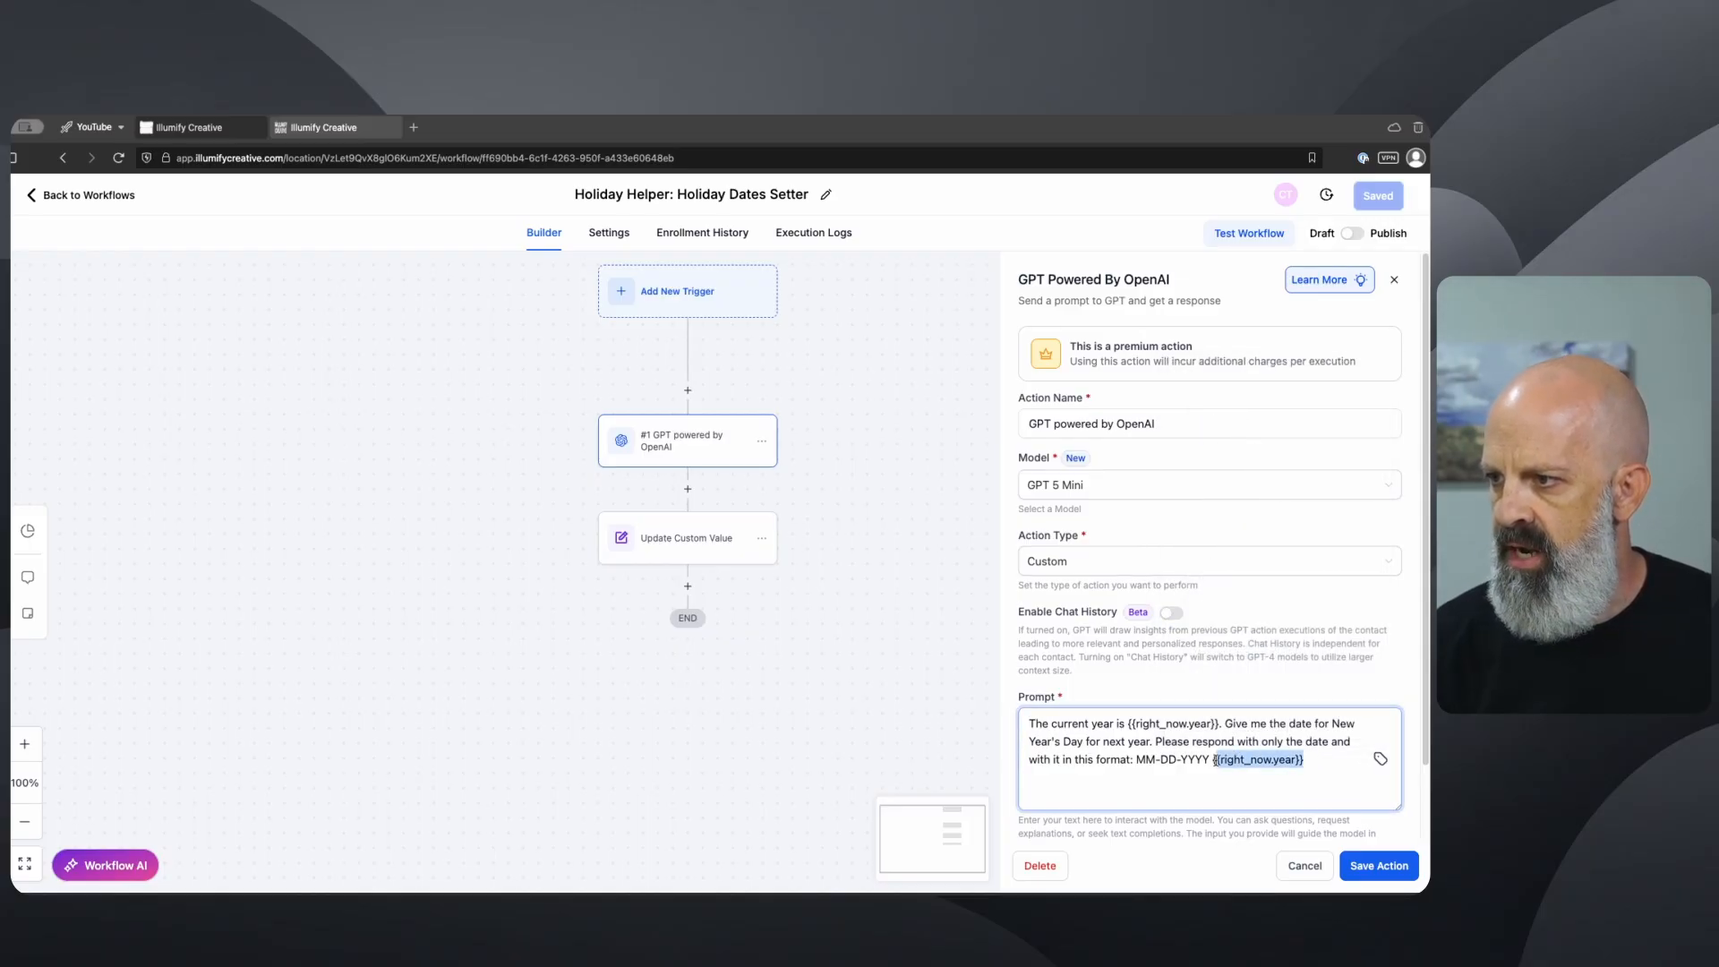
{"action": "key", "text": "BackSpace"}
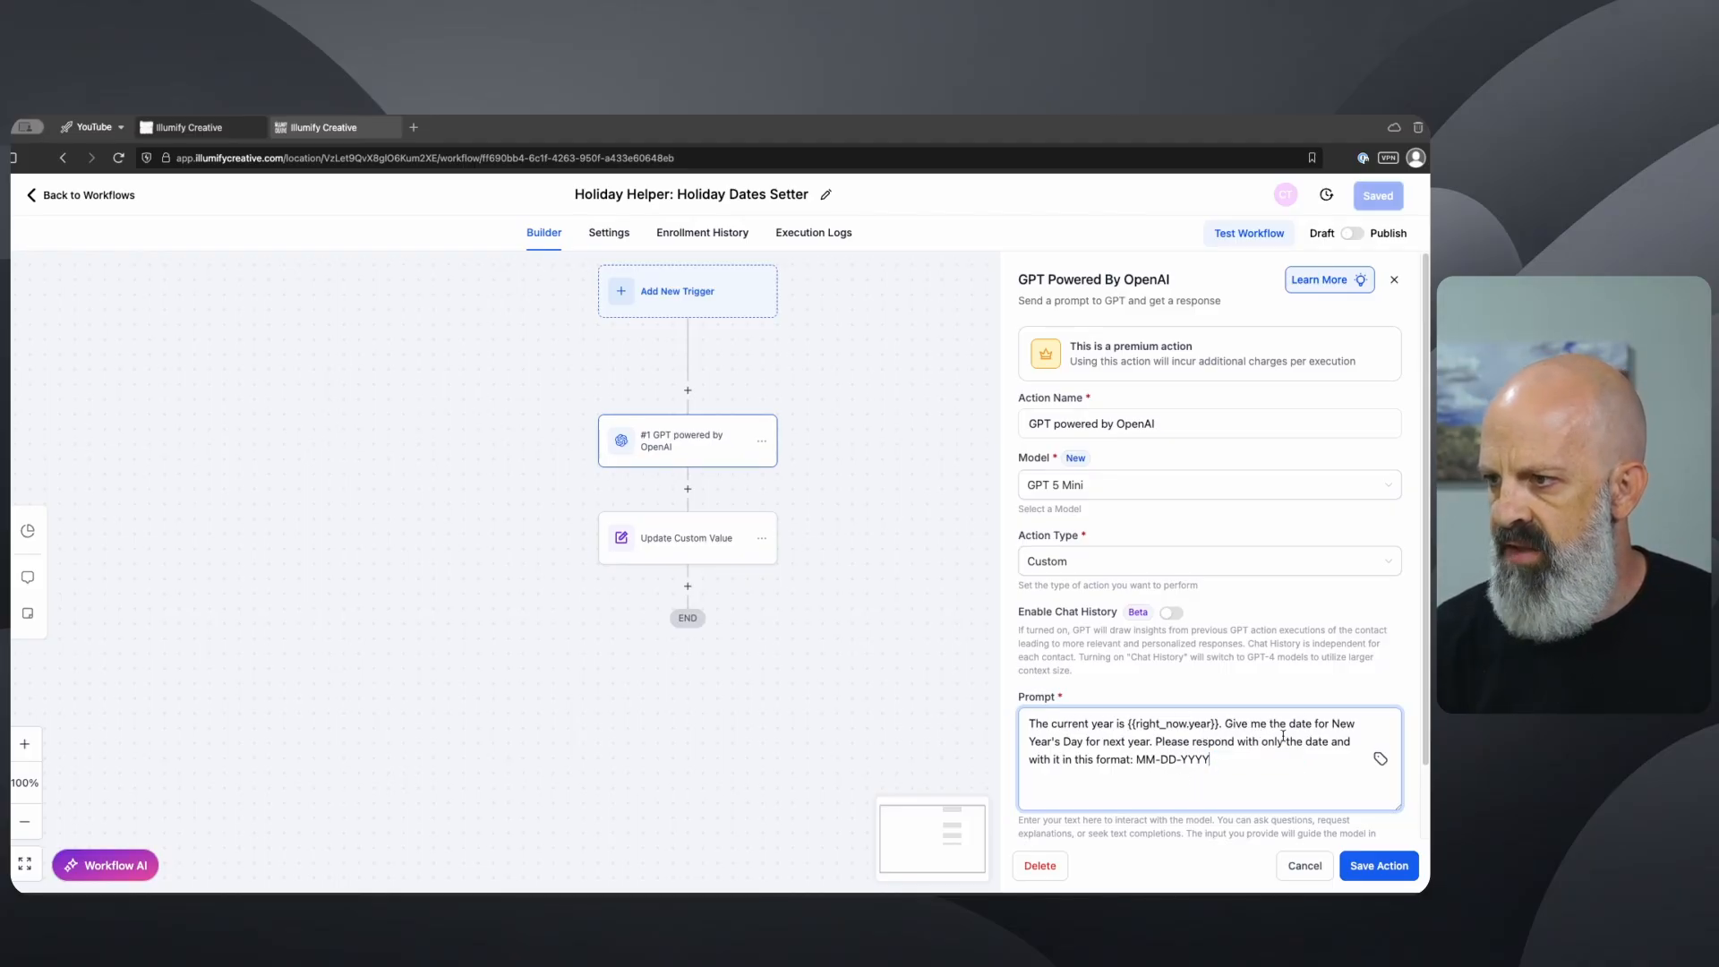
Step: Review the prompt's "for next year" wording and date-only MM-DD-YYYY instruction, and save the GPT action
{"action": "left_click_drag", "start_coordinate": [1093, 742], "coordinate": [1127, 742]}
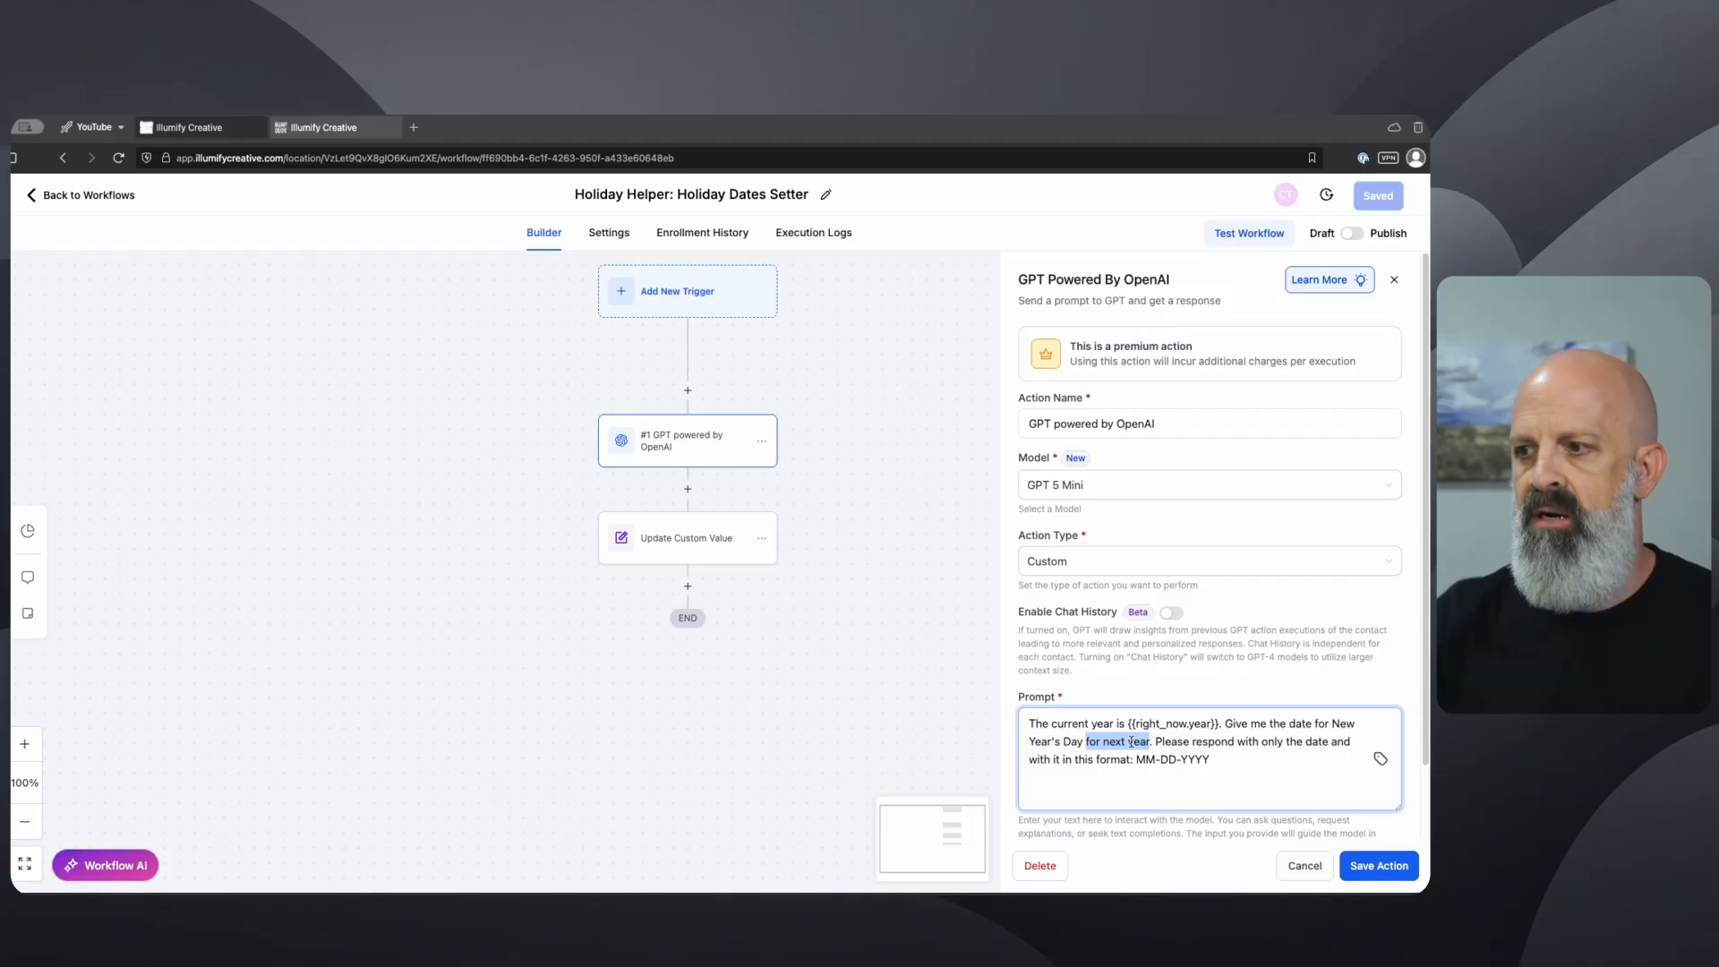
{"action": "left_click", "coordinate": [1152, 742]}
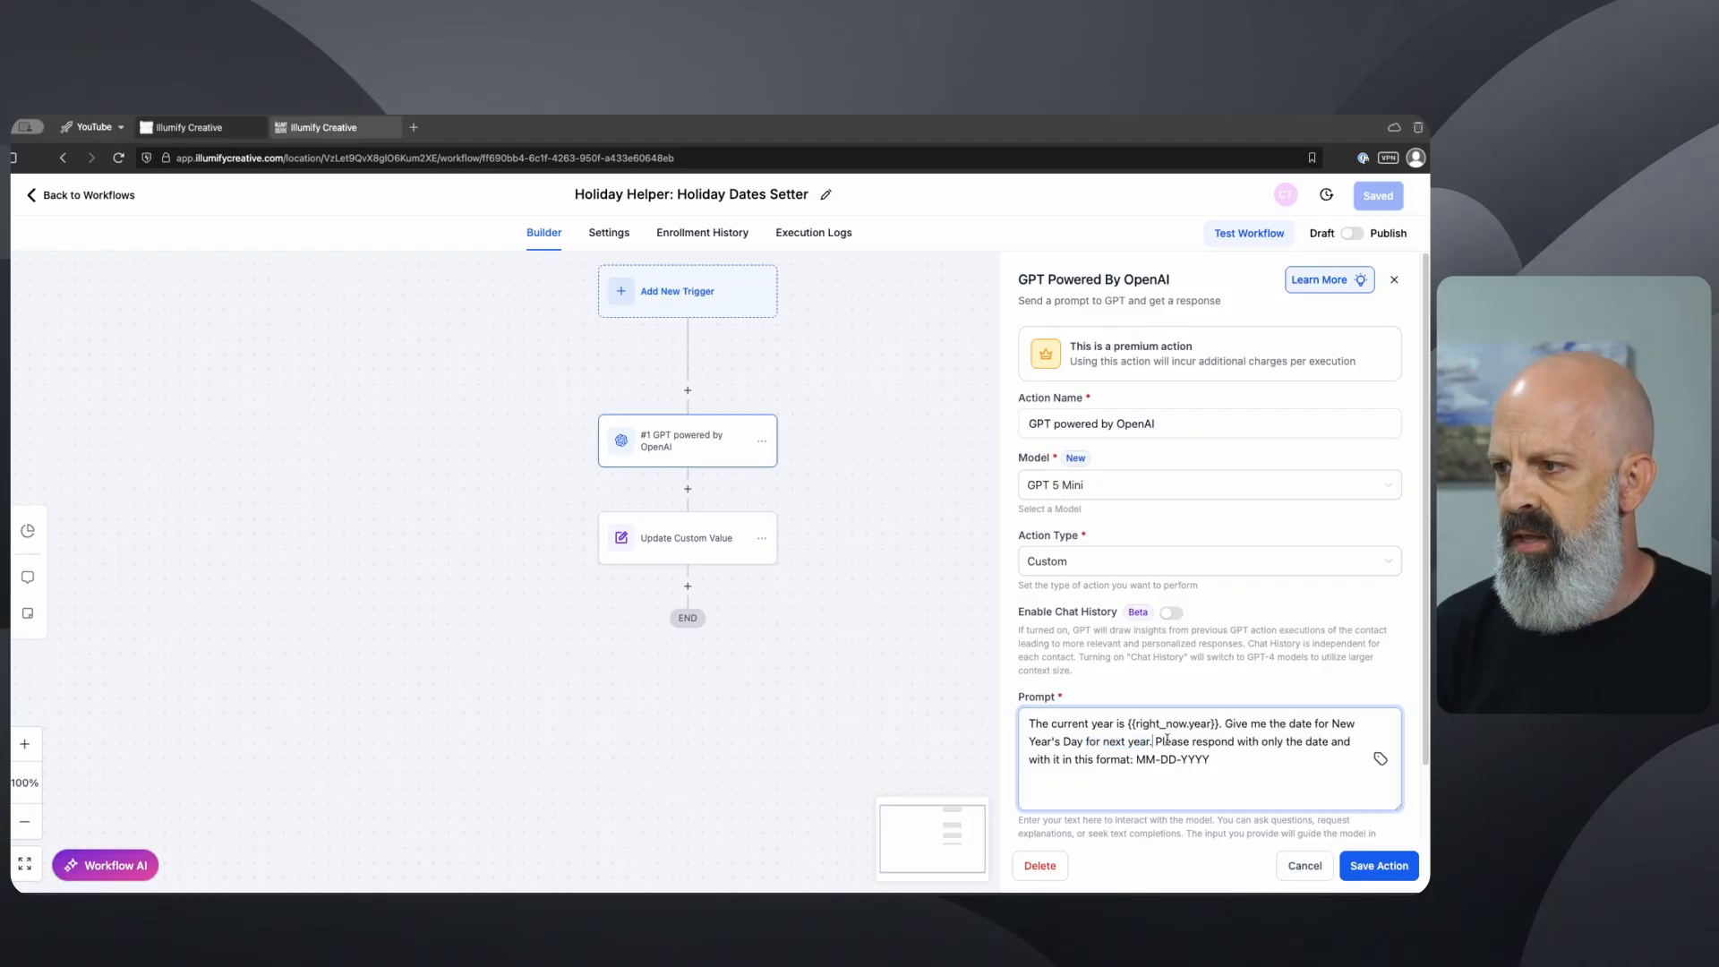
{"action": "left_click_drag", "start_coordinate": [1167, 740], "coordinate": [1268, 757]}
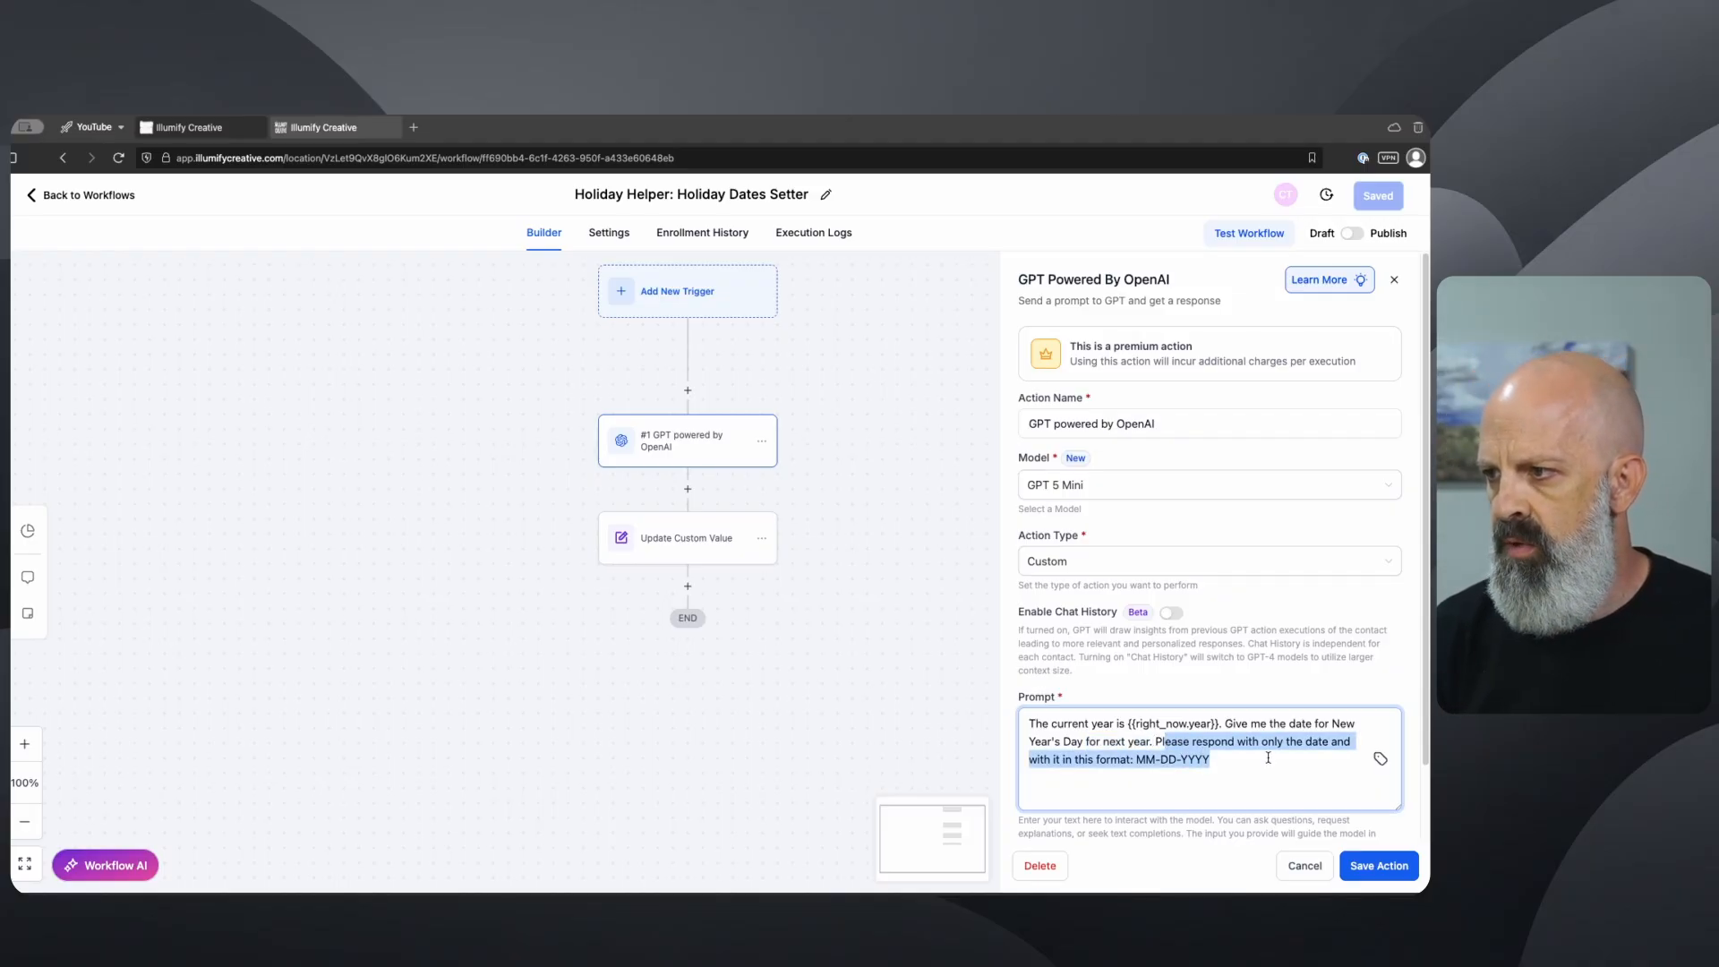
{"action": "left_click", "coordinate": [1129, 762]}
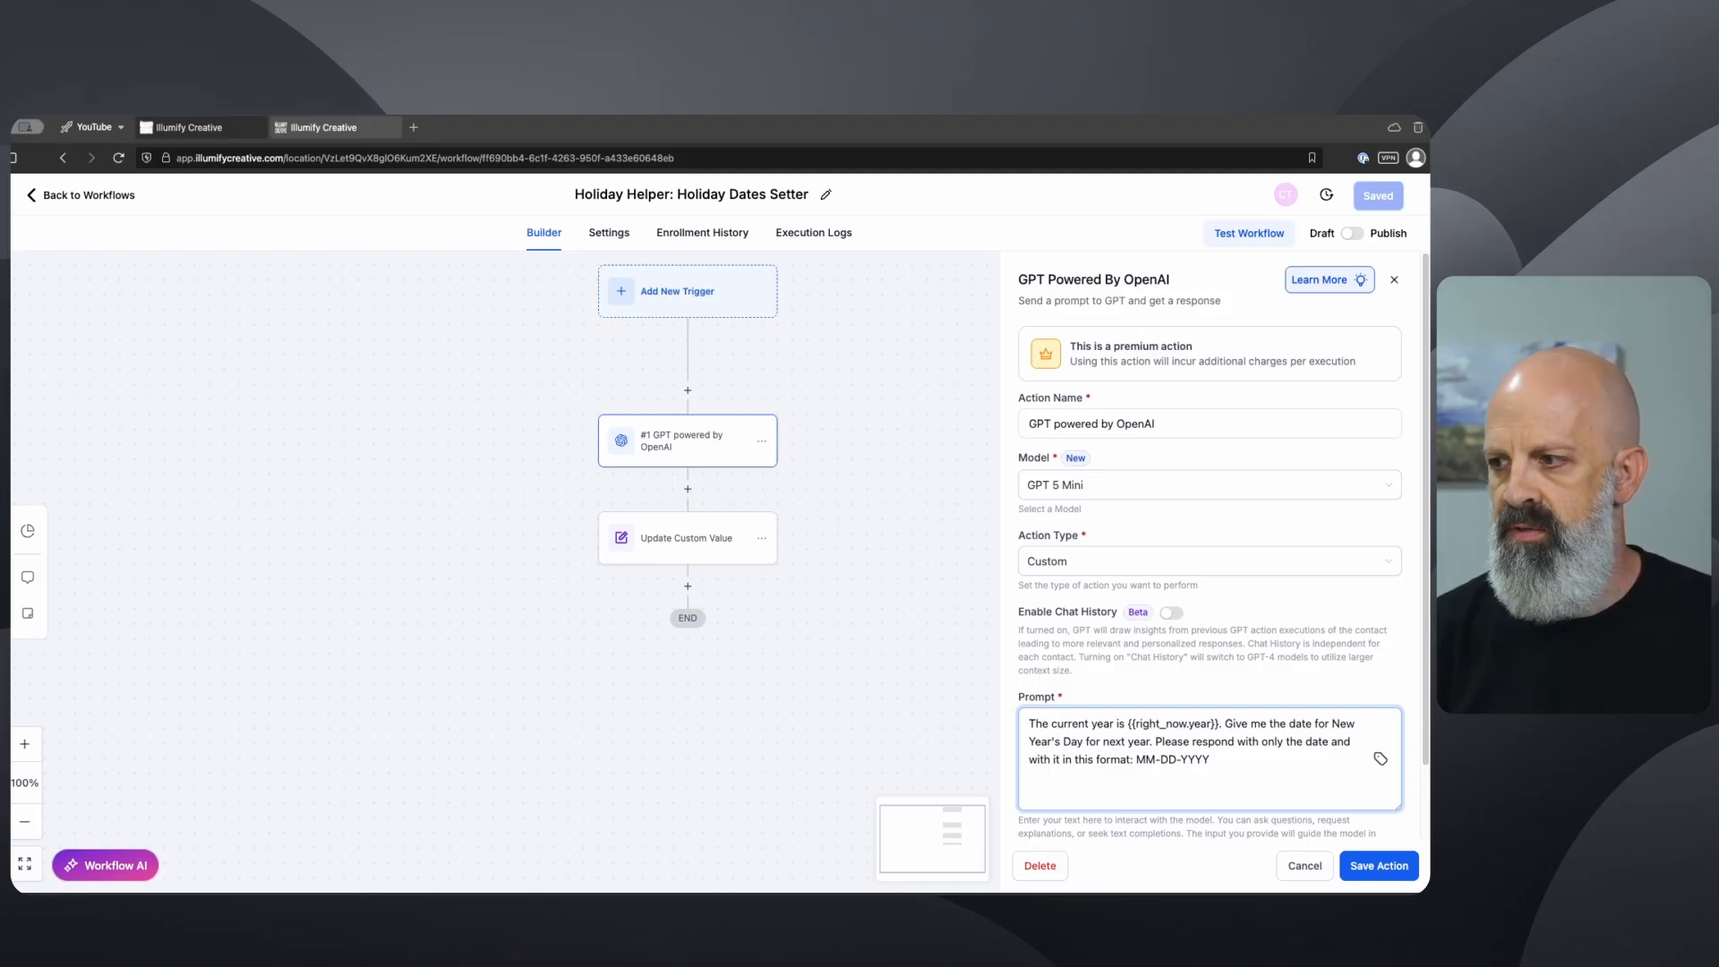
{"action": "left_click", "coordinate": [1400, 870]}
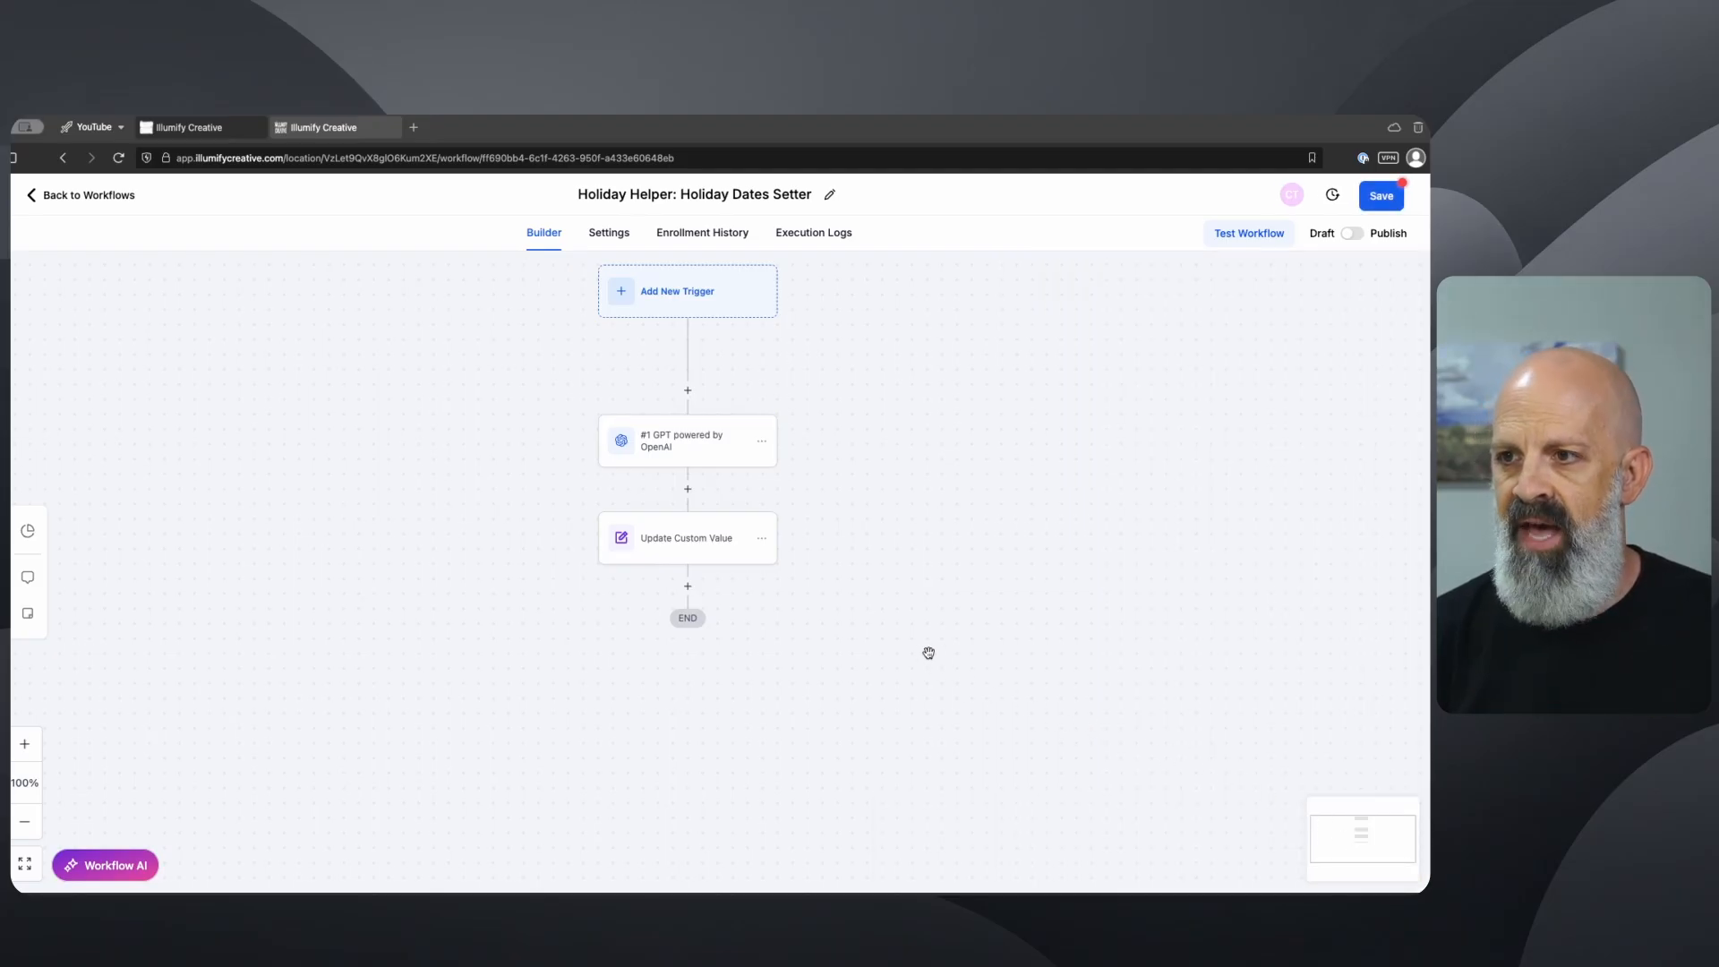
Step: Open the Update Custom Value action and examine which custom value it targets
{"action": "left_click", "coordinate": [673, 541]}
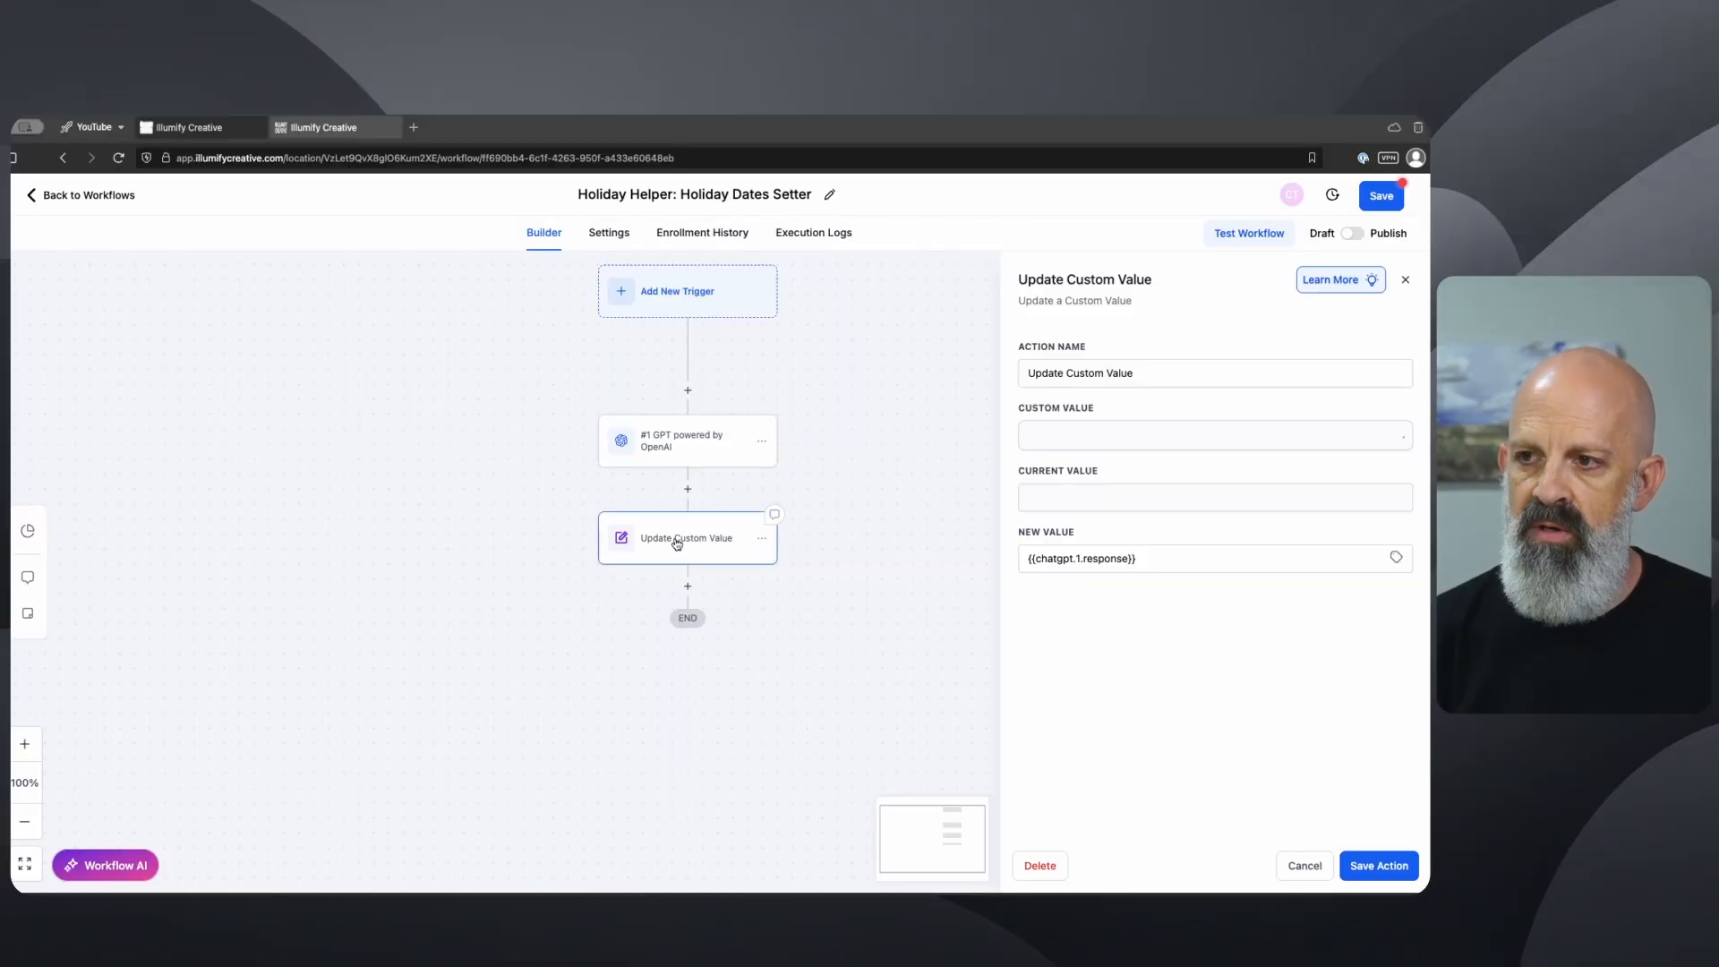
{"action": "left_click_drag", "start_coordinate": [1021, 280], "coordinate": [1157, 280]}
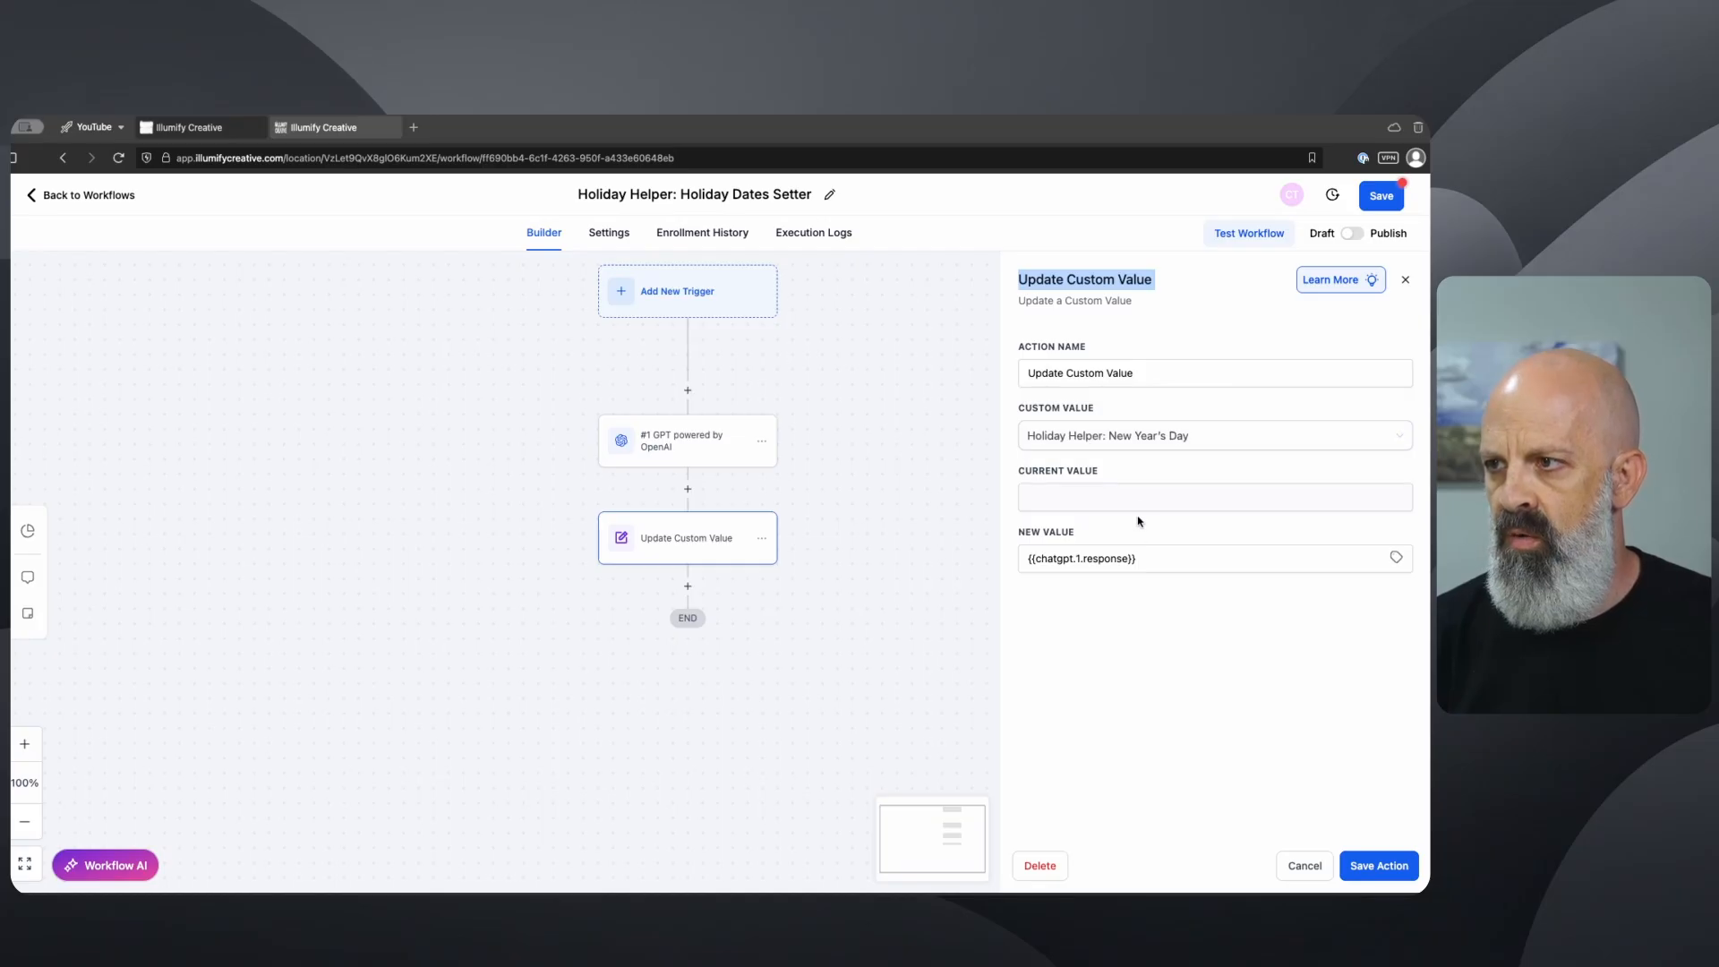
{"action": "left_click", "coordinate": [1065, 437]}
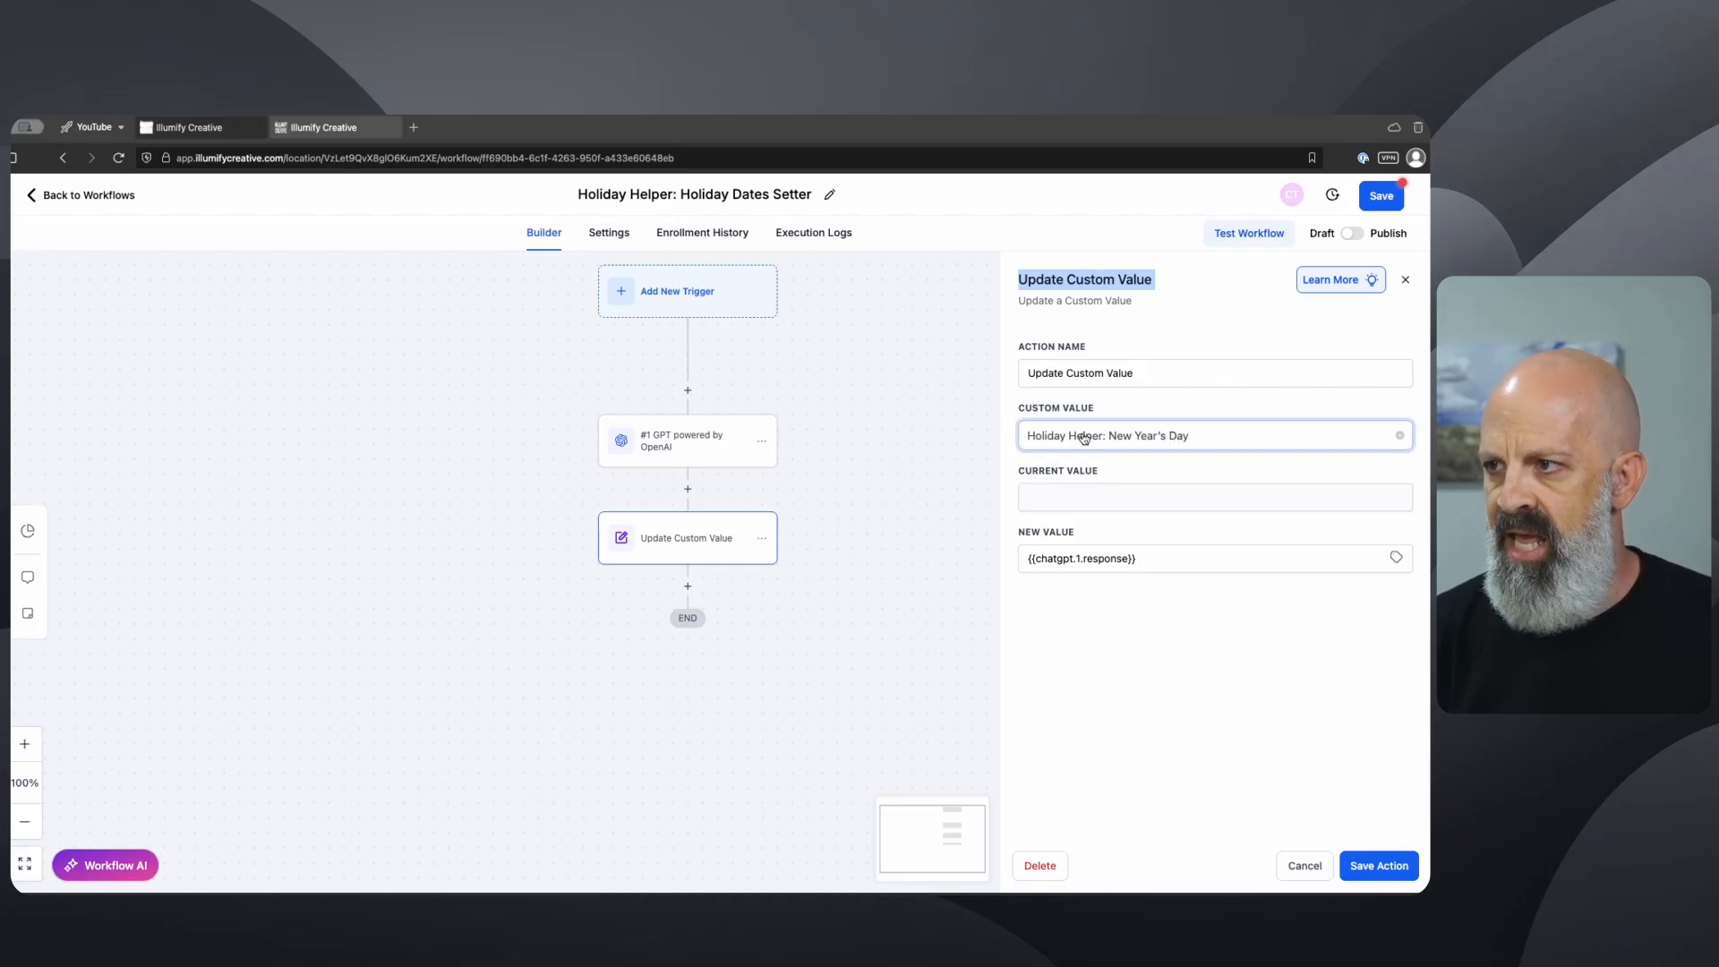
Step: Review the Holiday Helper entries for Memorial Day and New Year's Day in the account's Custom Values list
{"action": "left_click", "coordinate": [328, 128]}
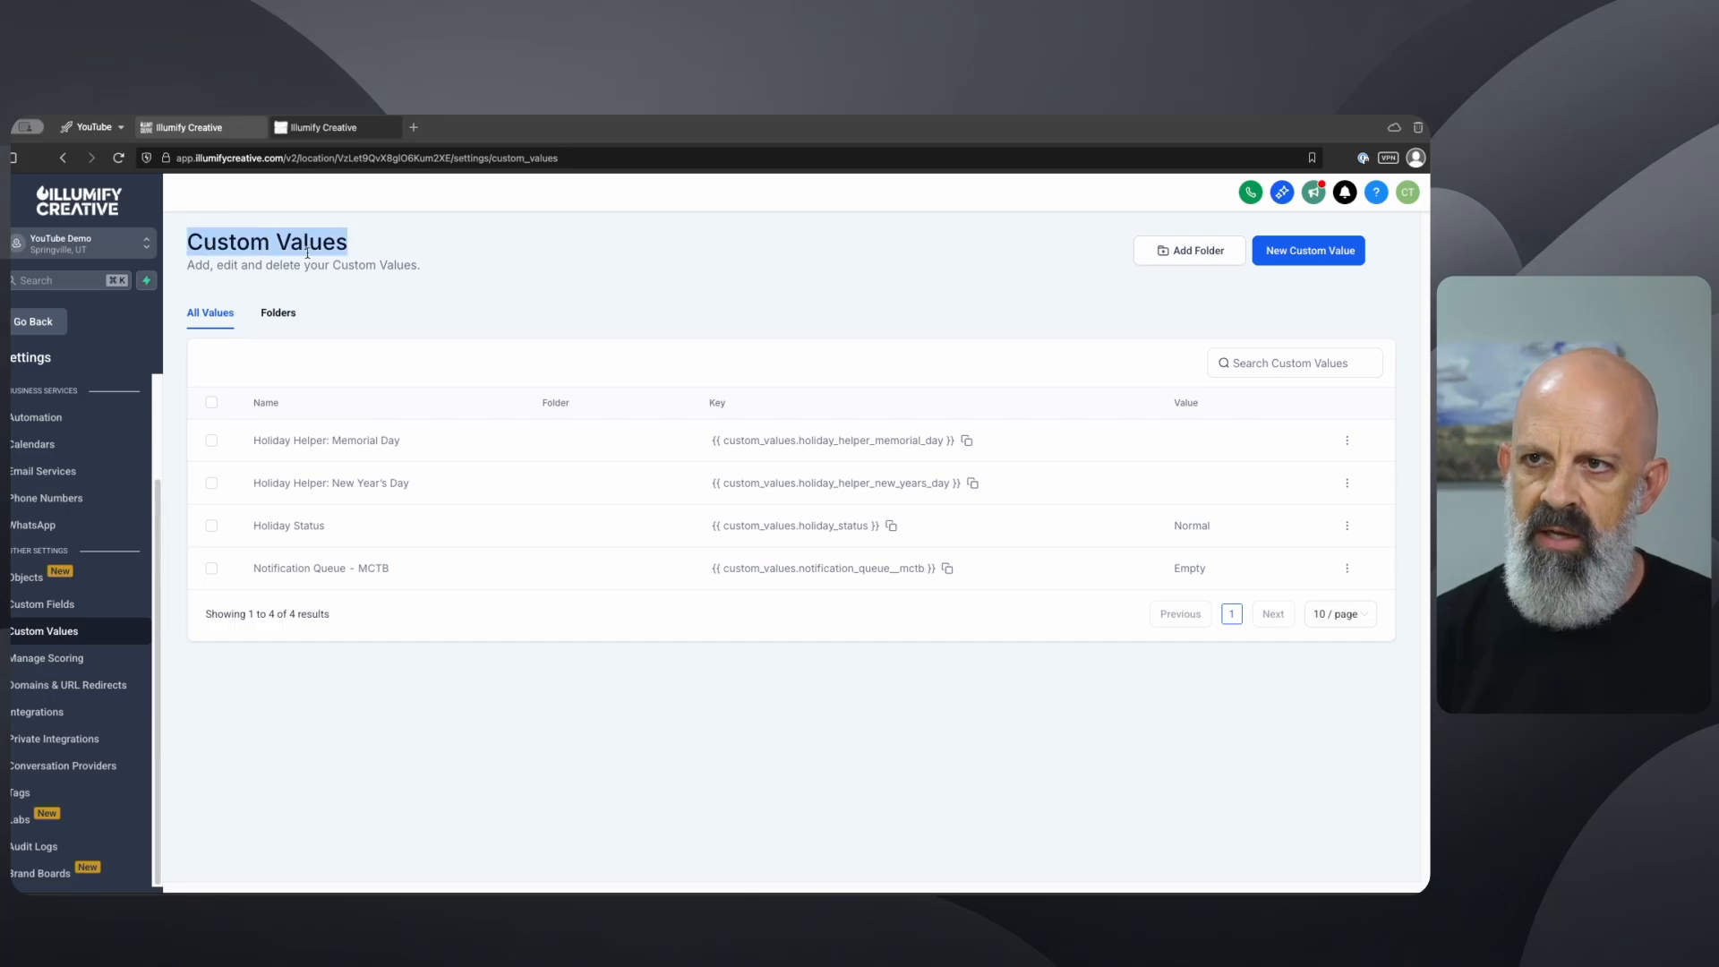
{"action": "double_click", "coordinate": [287, 441]}
{"action": "left_click_drag", "start_coordinate": [286, 441], "coordinate": [278, 483]}
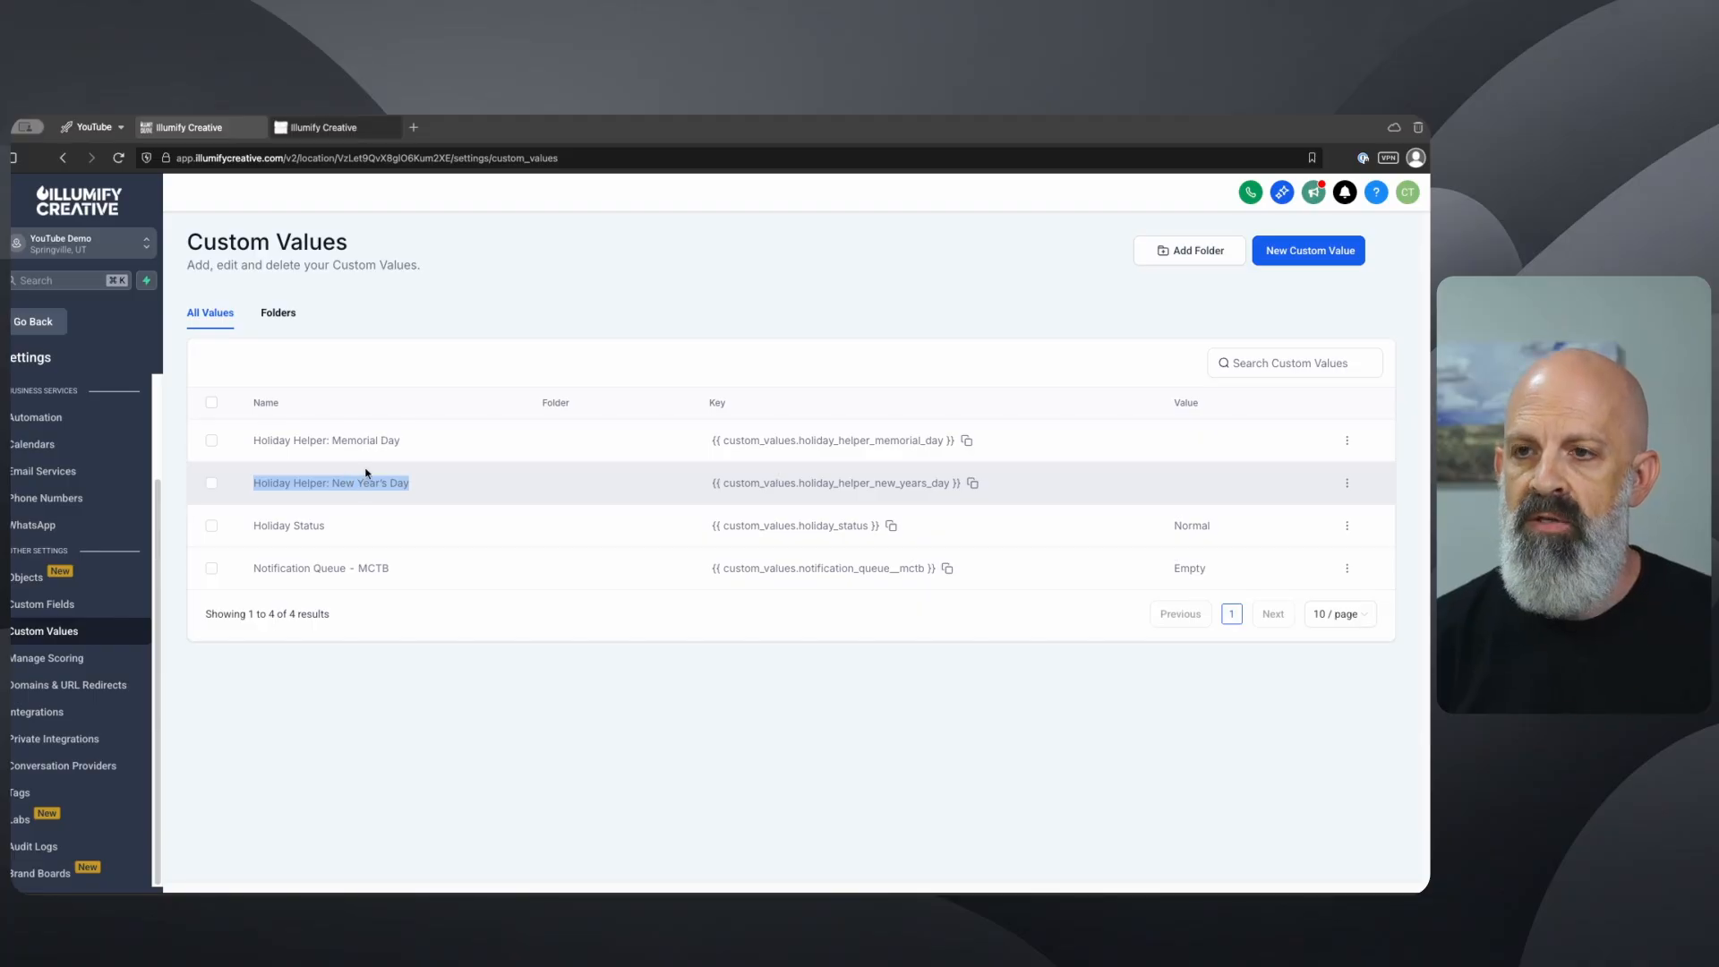
{"action": "left_click_drag", "start_coordinate": [254, 484], "coordinate": [331, 440]}
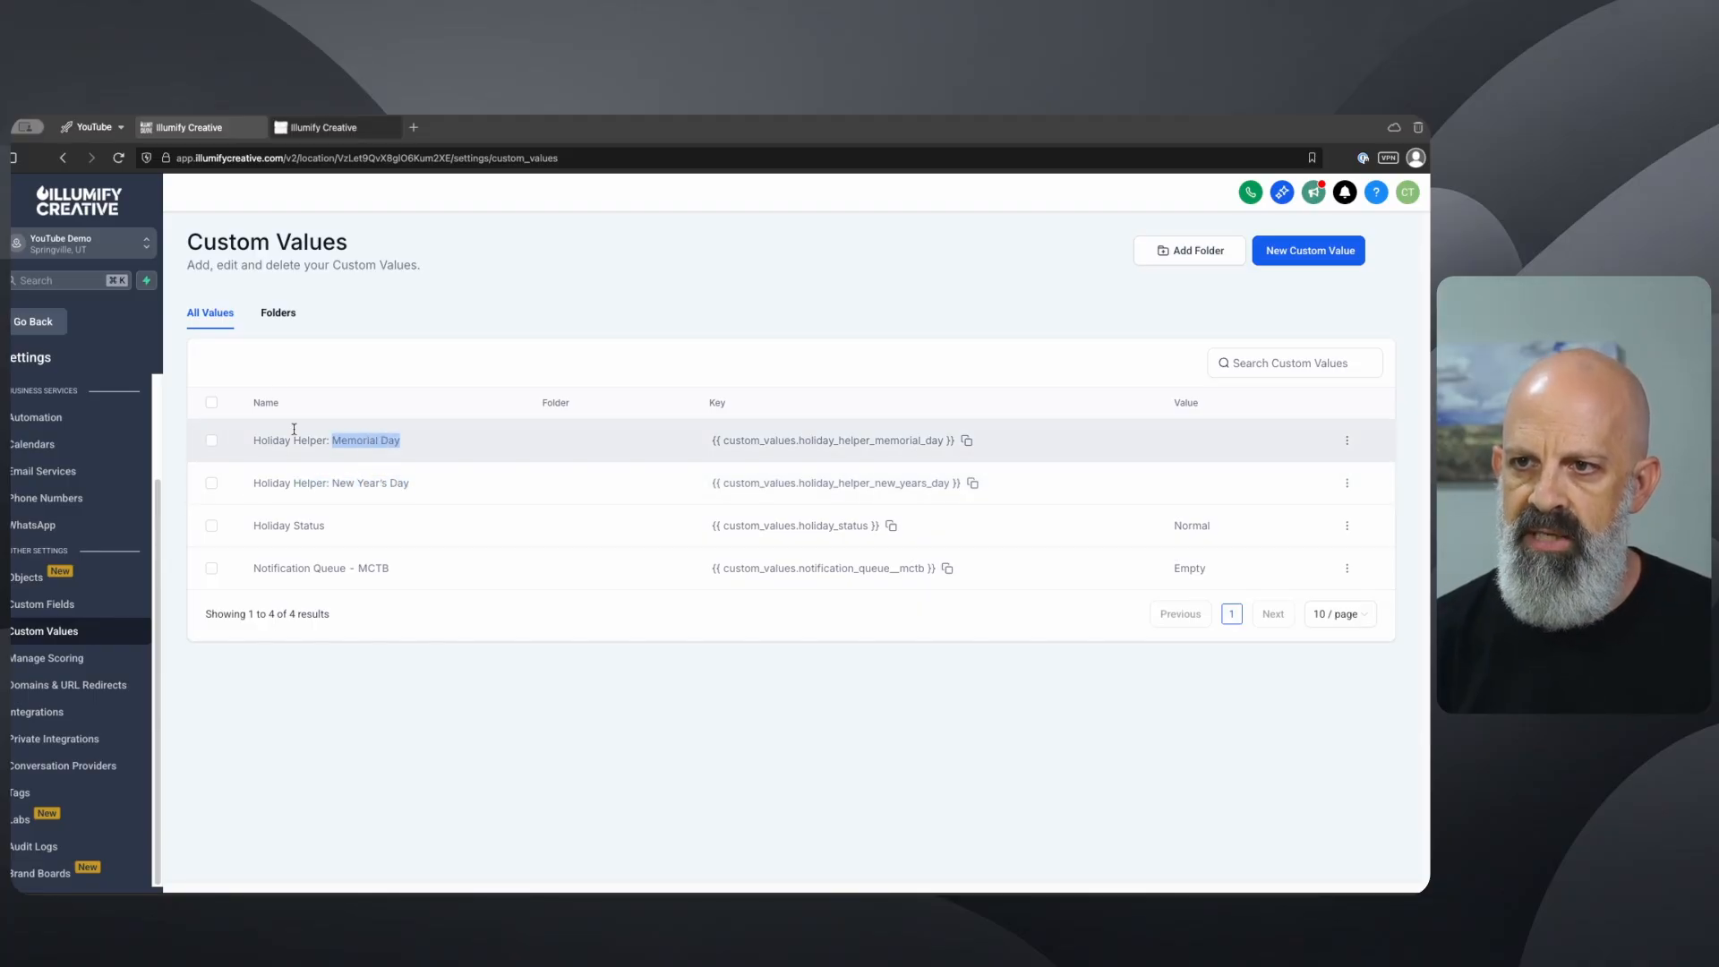
Step: Return to the workflow, replace the New Year's Day new value with the #1 GPT response merge value, and save the action
{"action": "left_click", "coordinate": [205, 127]}
{"action": "triple_click", "coordinate": [1167, 561]}
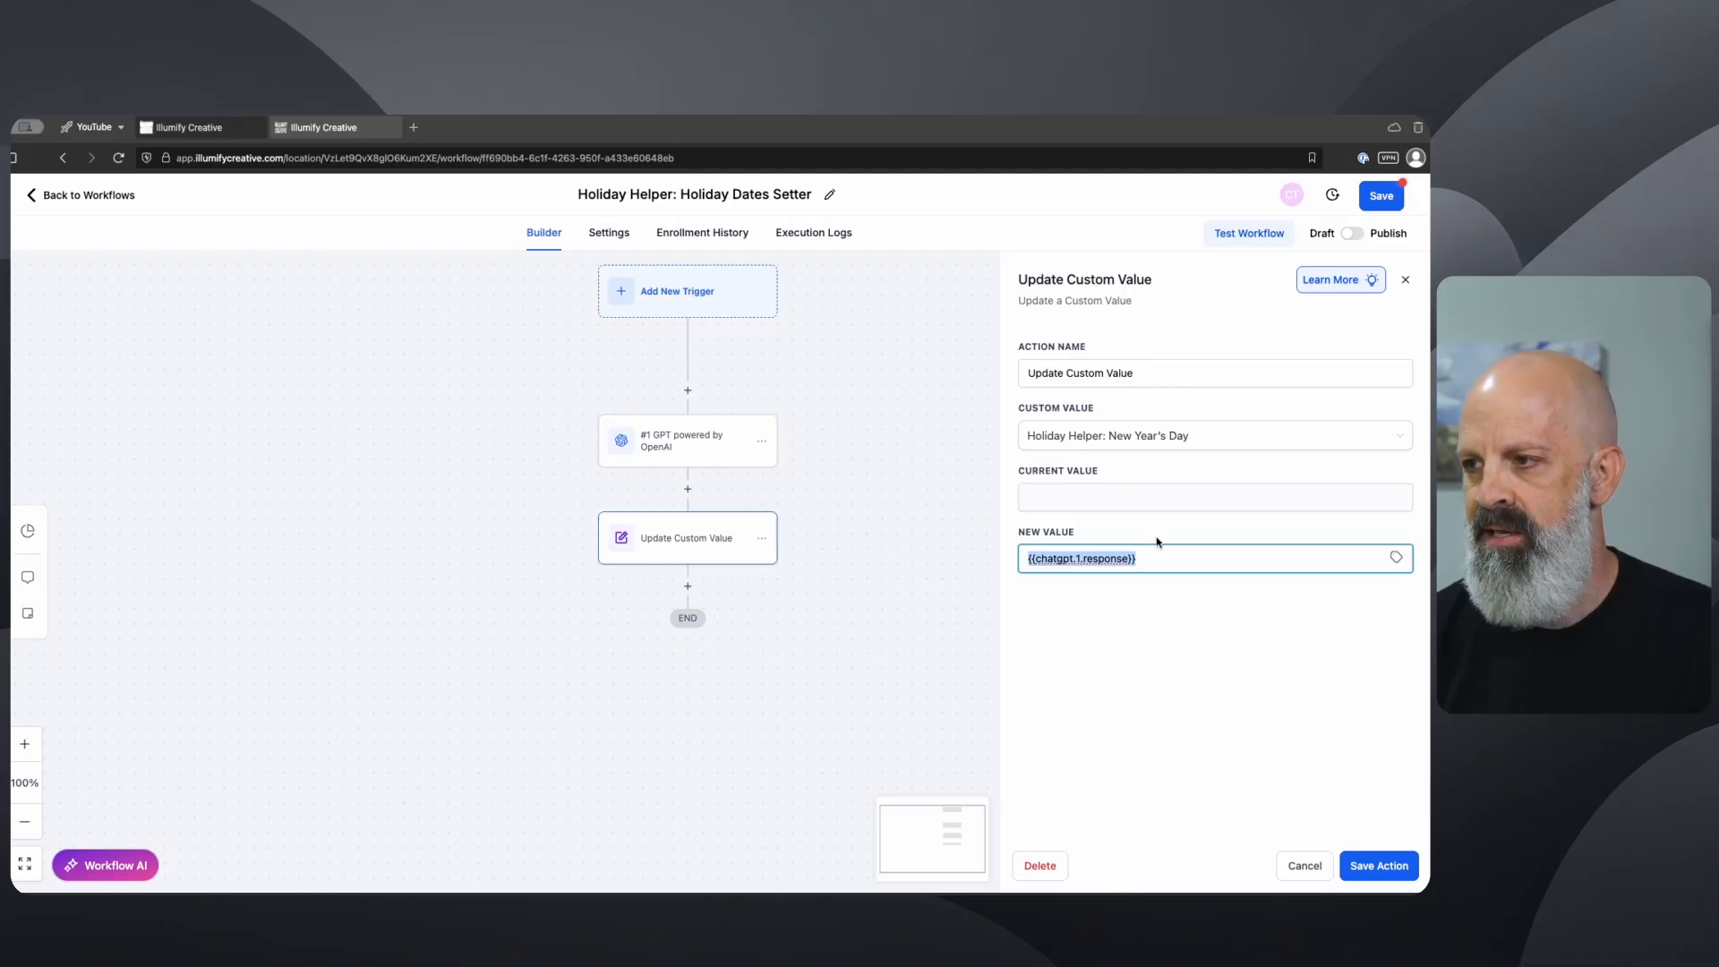
{"action": "key", "text": "BackSpace"}
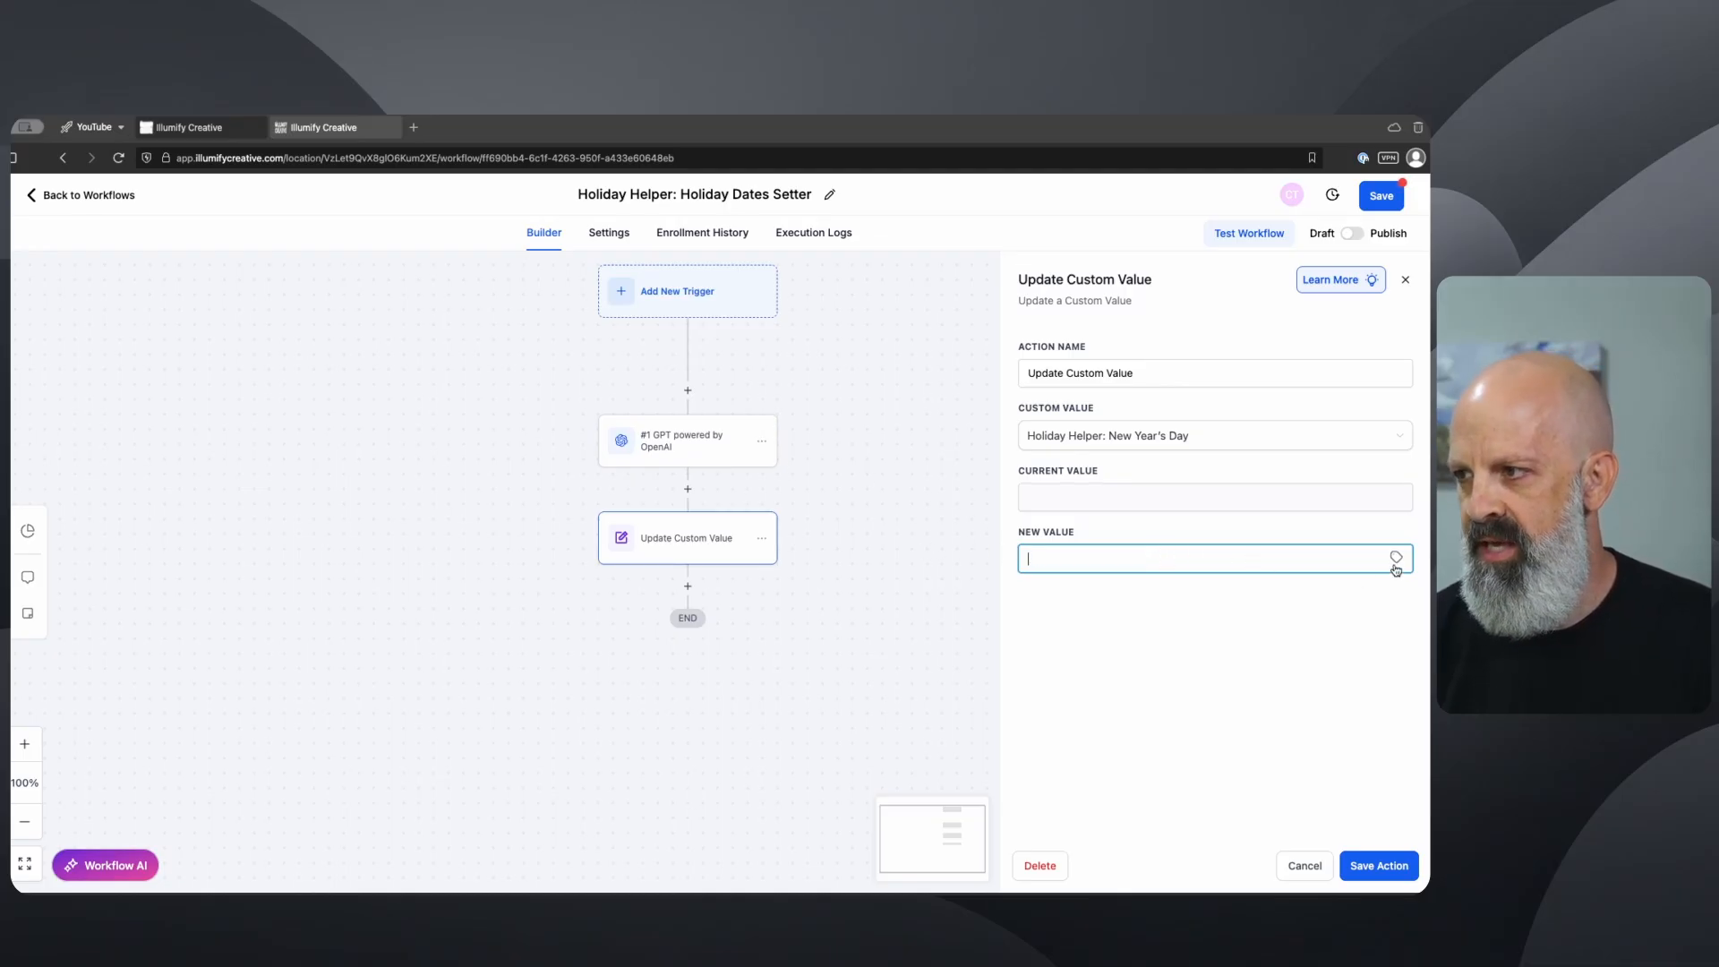
{"action": "left_click", "coordinate": [1396, 558]}
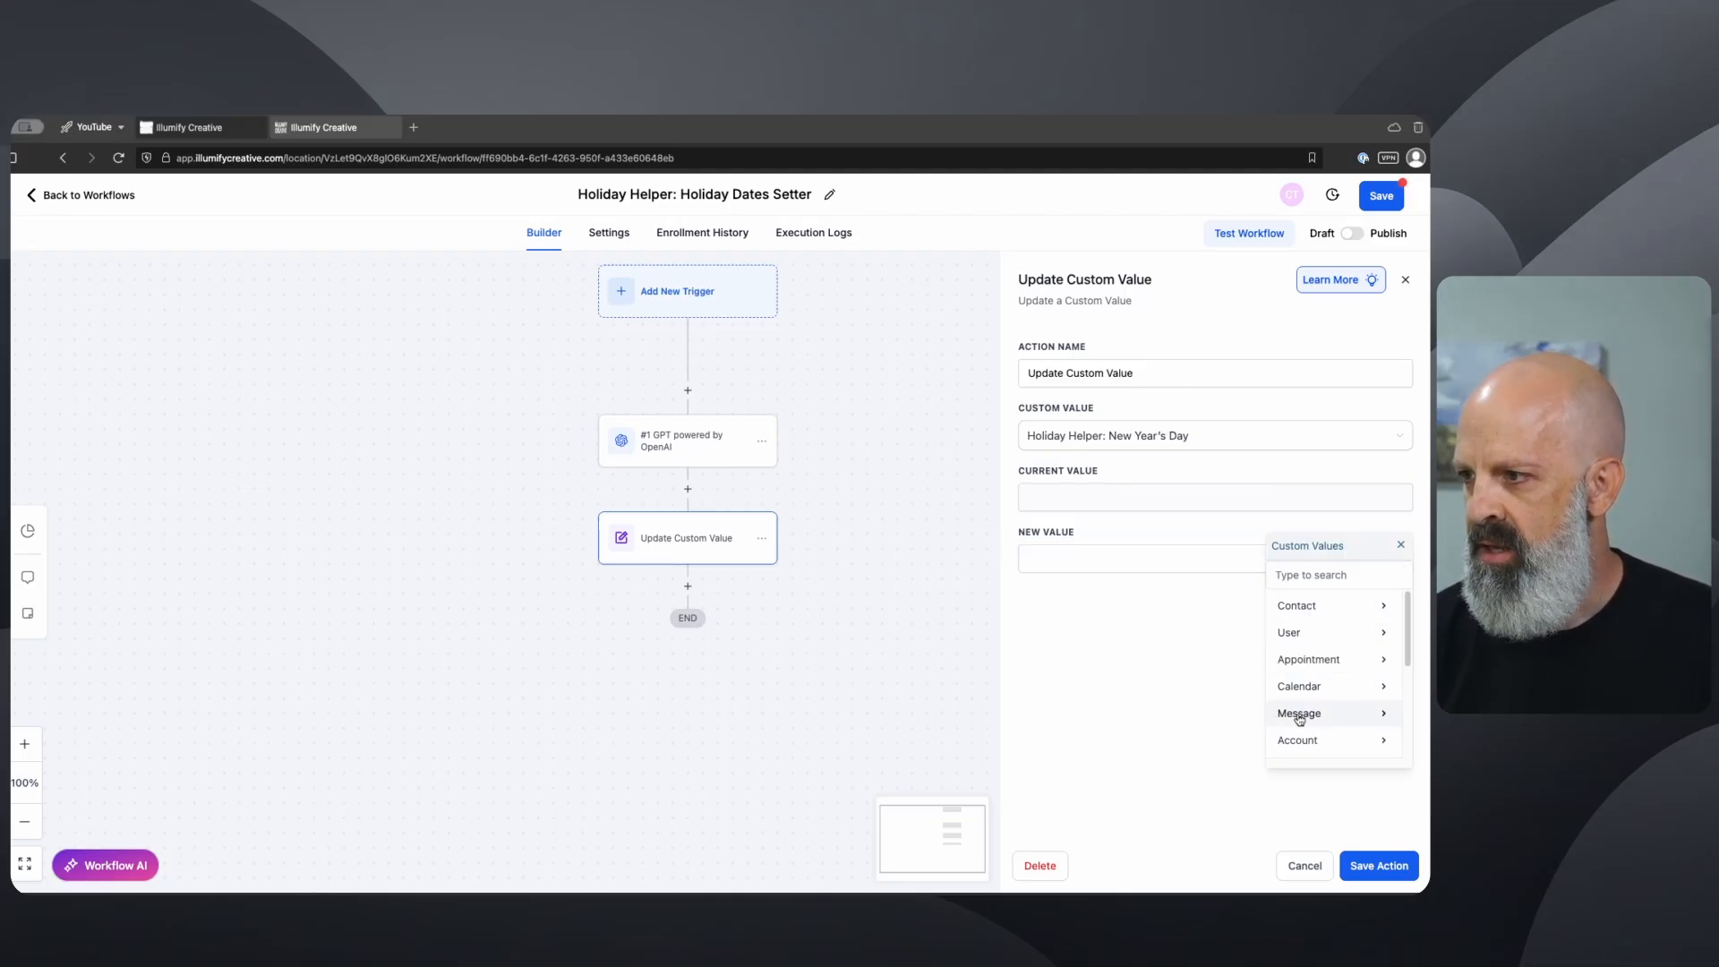
{"action": "scroll", "coordinate": [1307, 694], "scroll_direction": "down", "scroll_amount": 5}
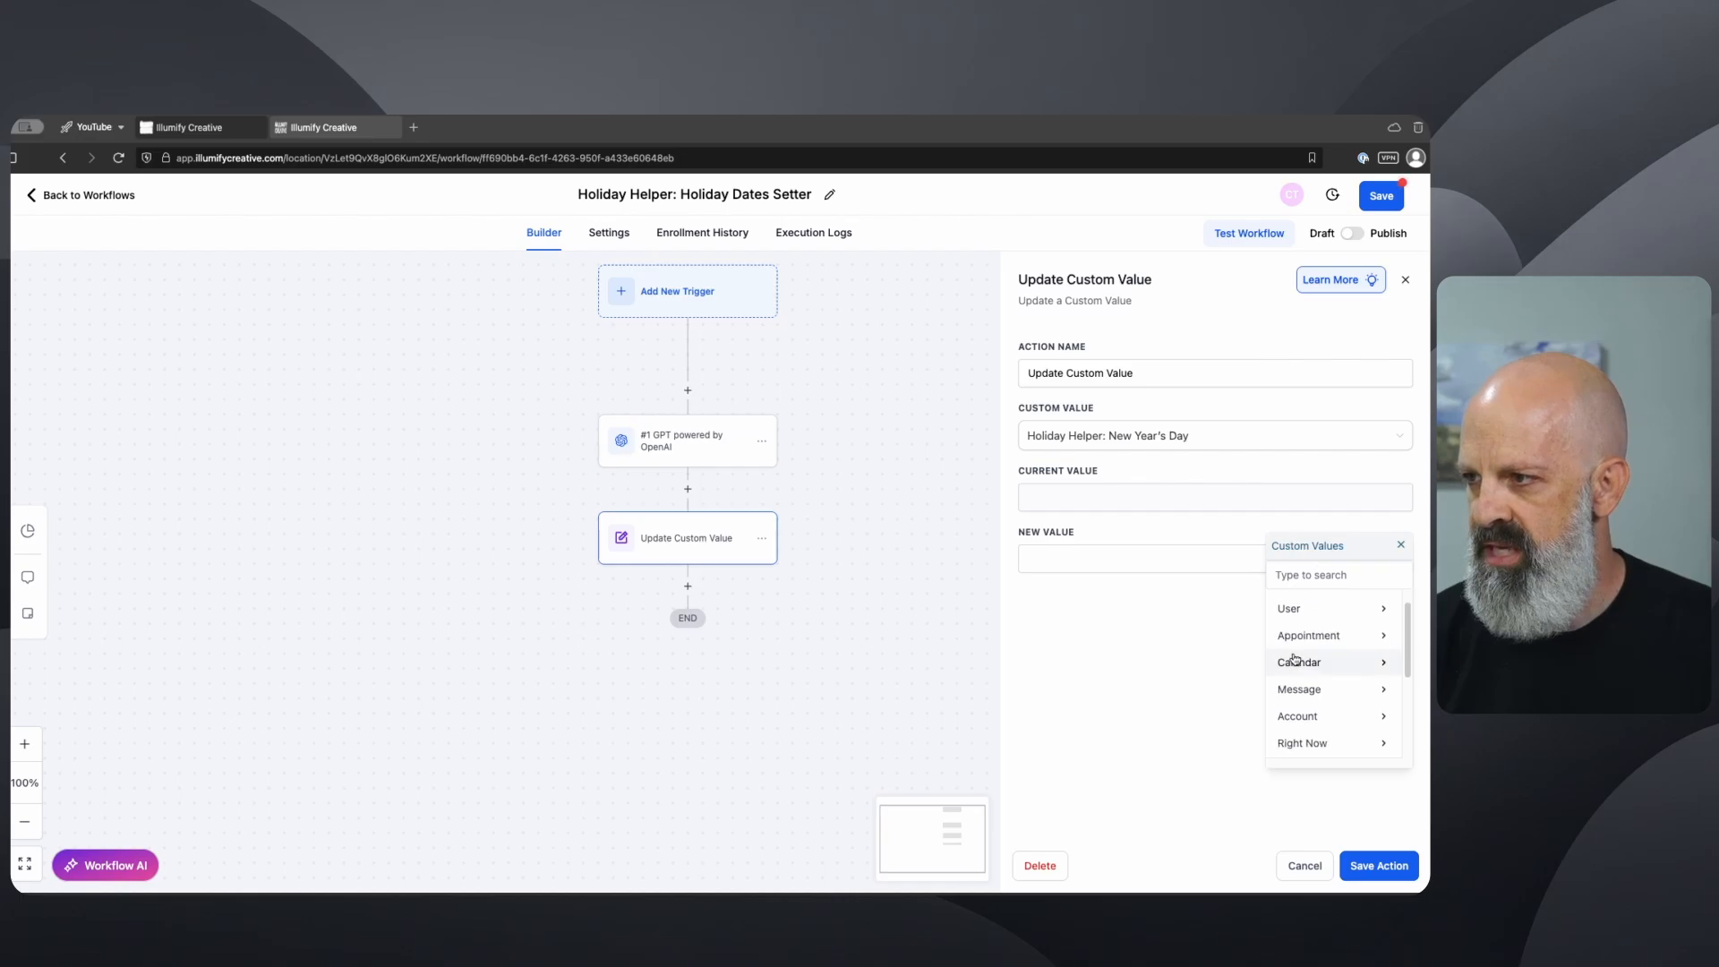
{"action": "scroll", "coordinate": [1311, 685], "scroll_direction": "down", "scroll_amount": 1}
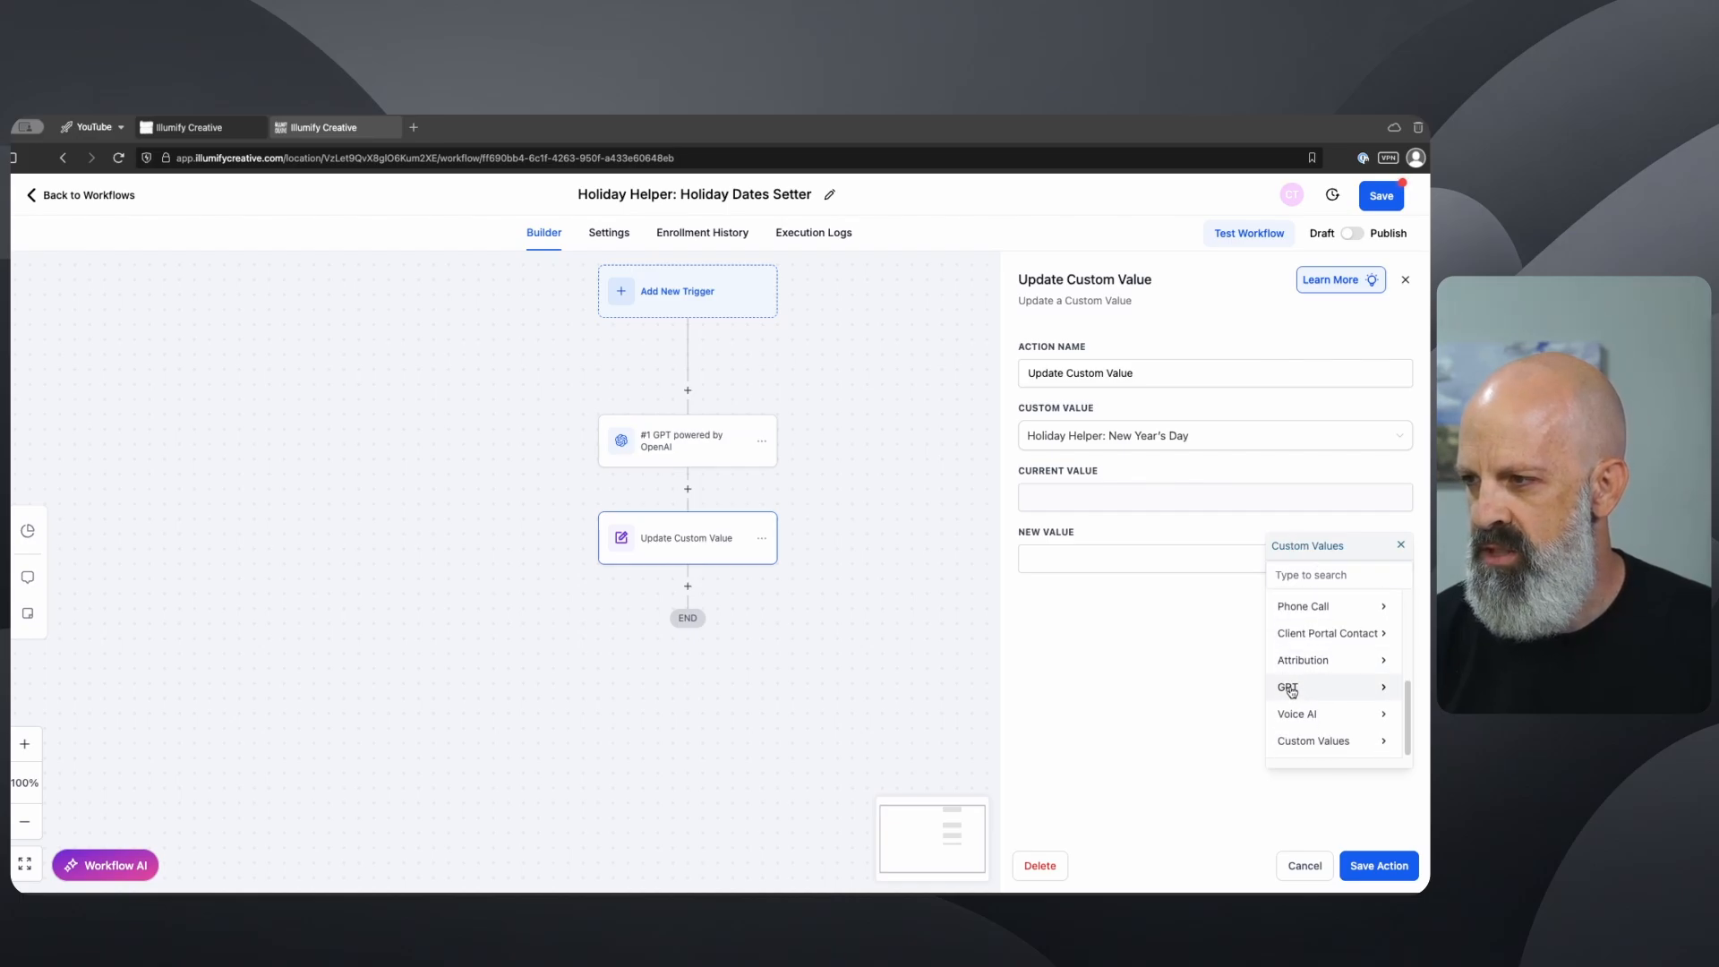
{"action": "left_click", "coordinate": [1289, 688]}
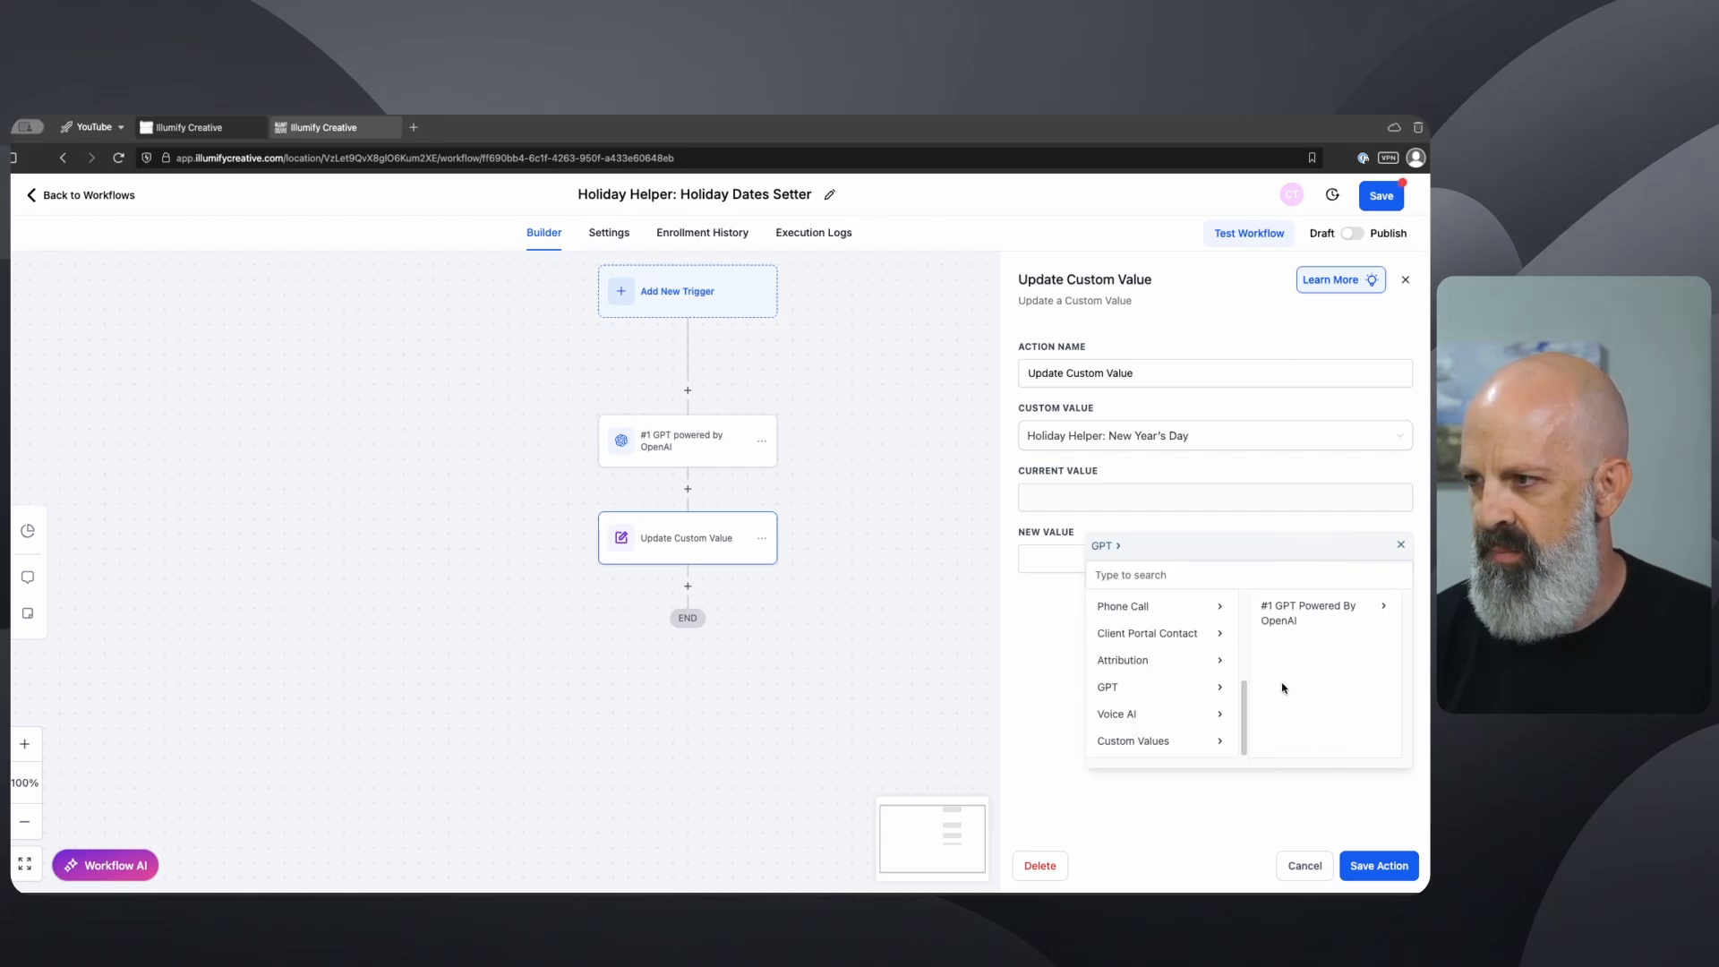
{"action": "left_click", "coordinate": [1301, 627]}
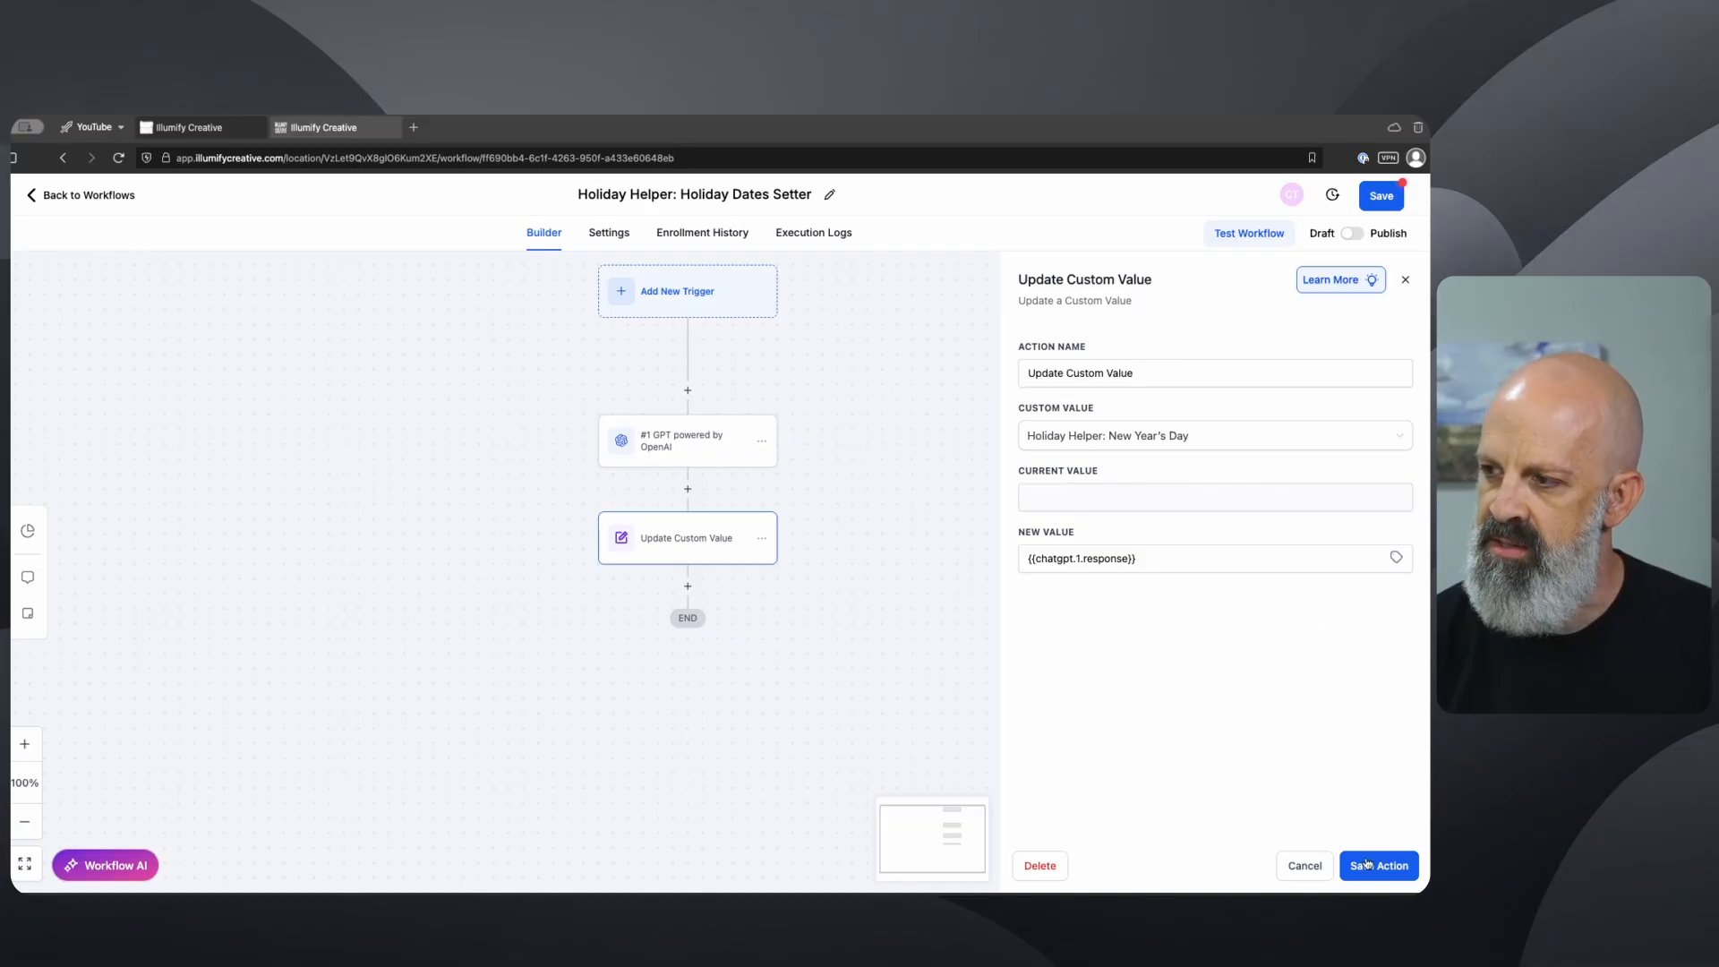
{"action": "left_click_drag", "start_coordinate": [1186, 556], "coordinate": [910, 567]}
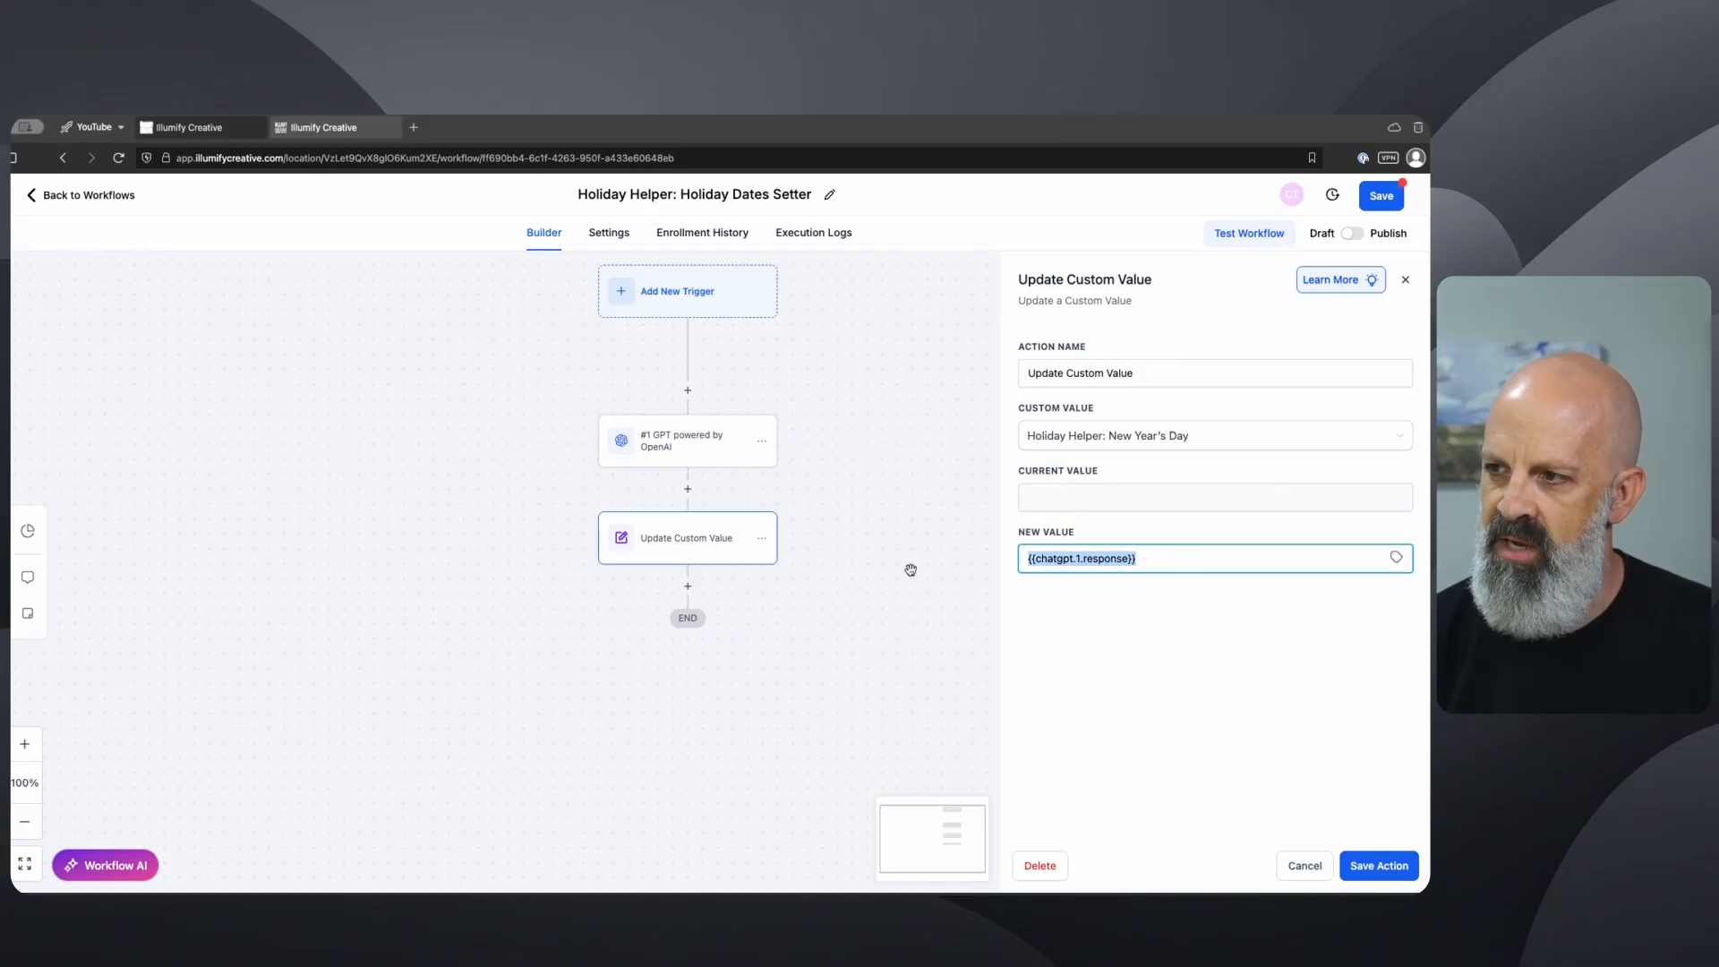
{"action": "left_click", "coordinate": [1376, 862]}
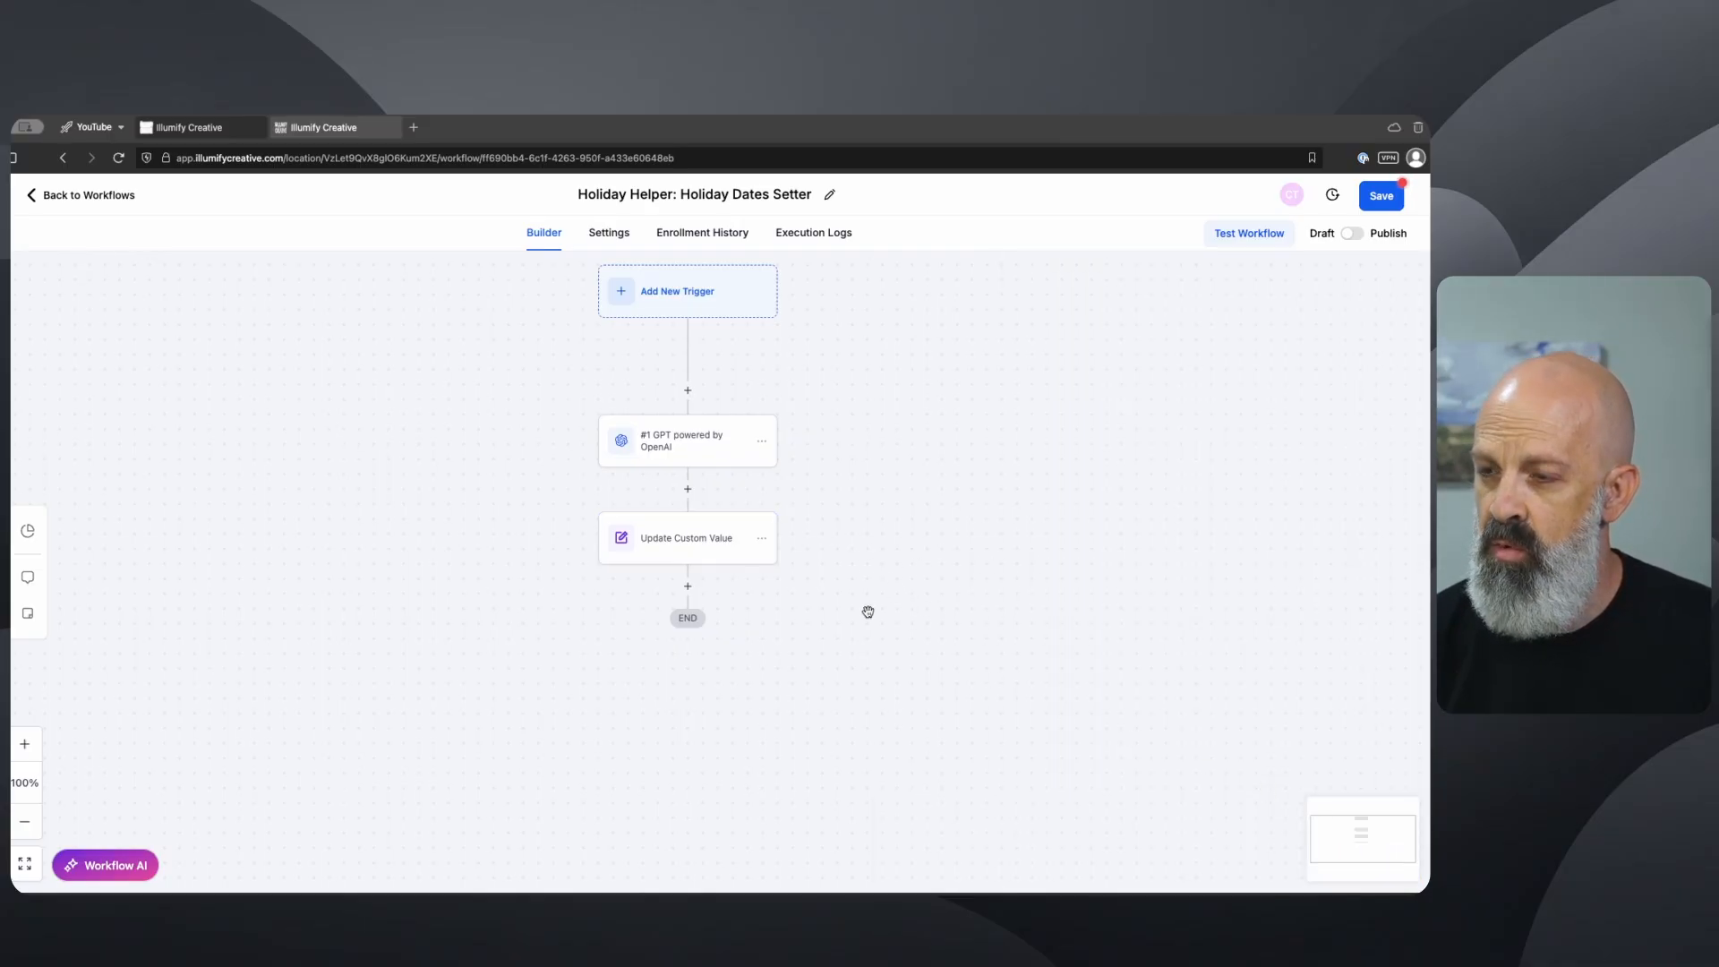
Step: Reopen the #1 GPT action, review the MM-DD-YYYY format instruction in its prompt, and save it
{"action": "left_click", "coordinate": [707, 445]}
{"action": "left_click_drag", "start_coordinate": [1248, 770], "coordinate": [1201, 760]}
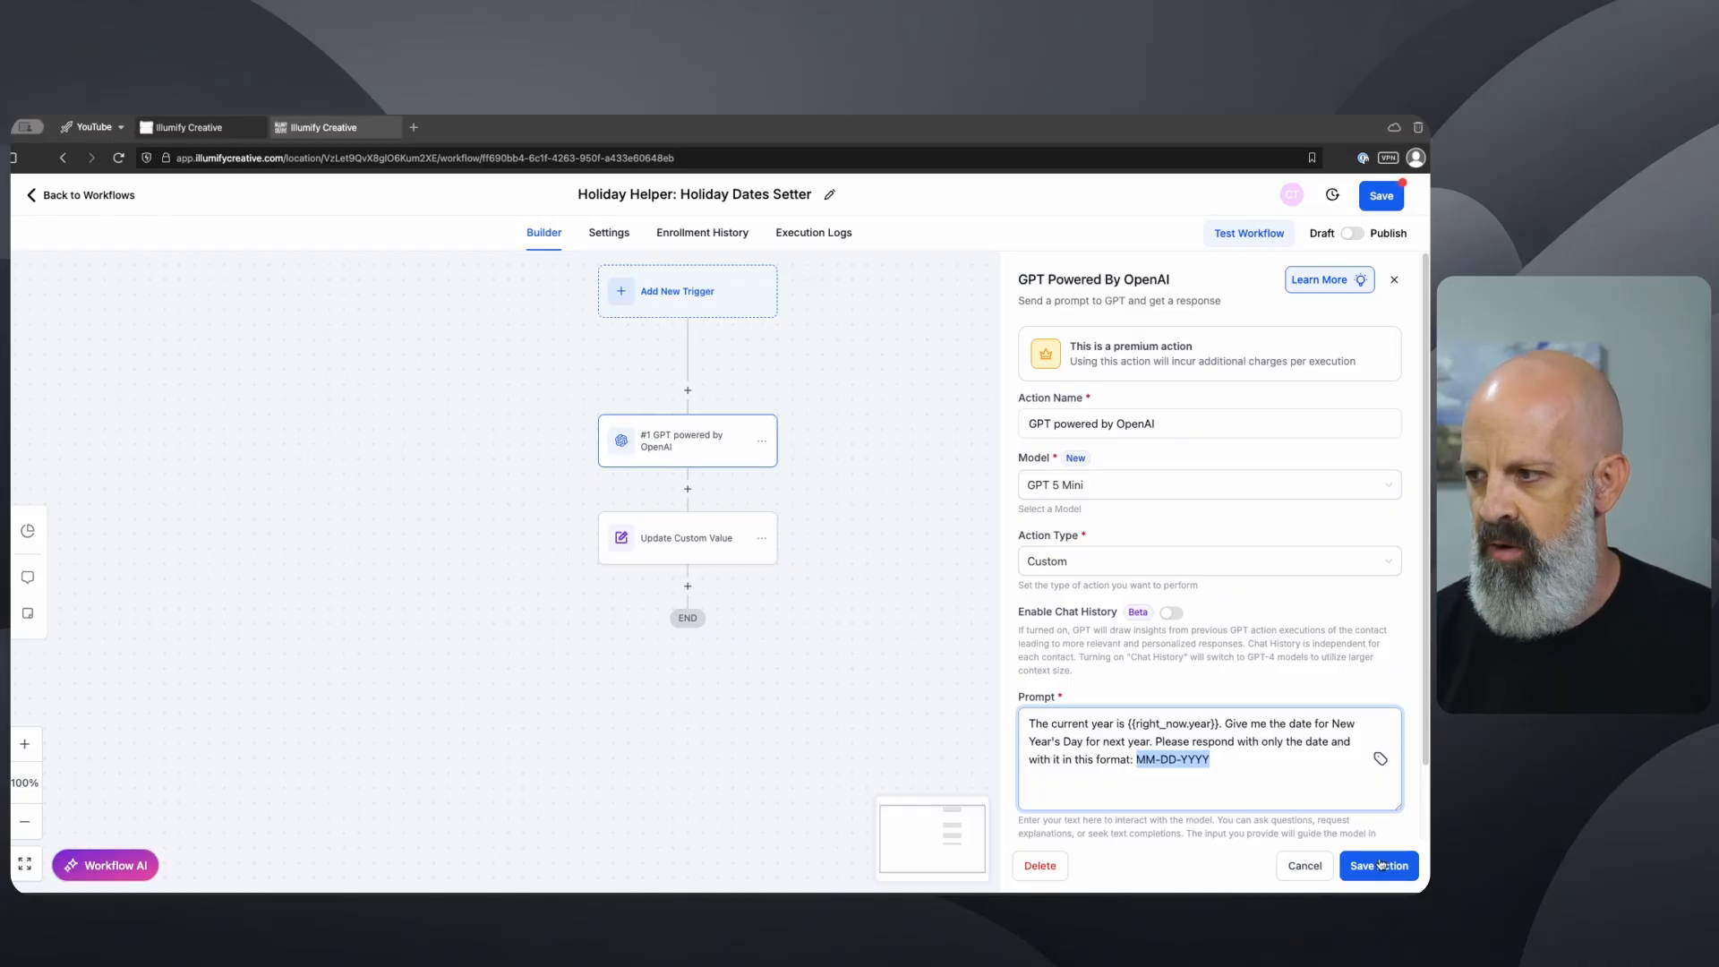
{"action": "left_click", "coordinate": [1184, 771]}
{"action": "left_click_drag", "start_coordinate": [1135, 760], "coordinate": [1230, 762]}
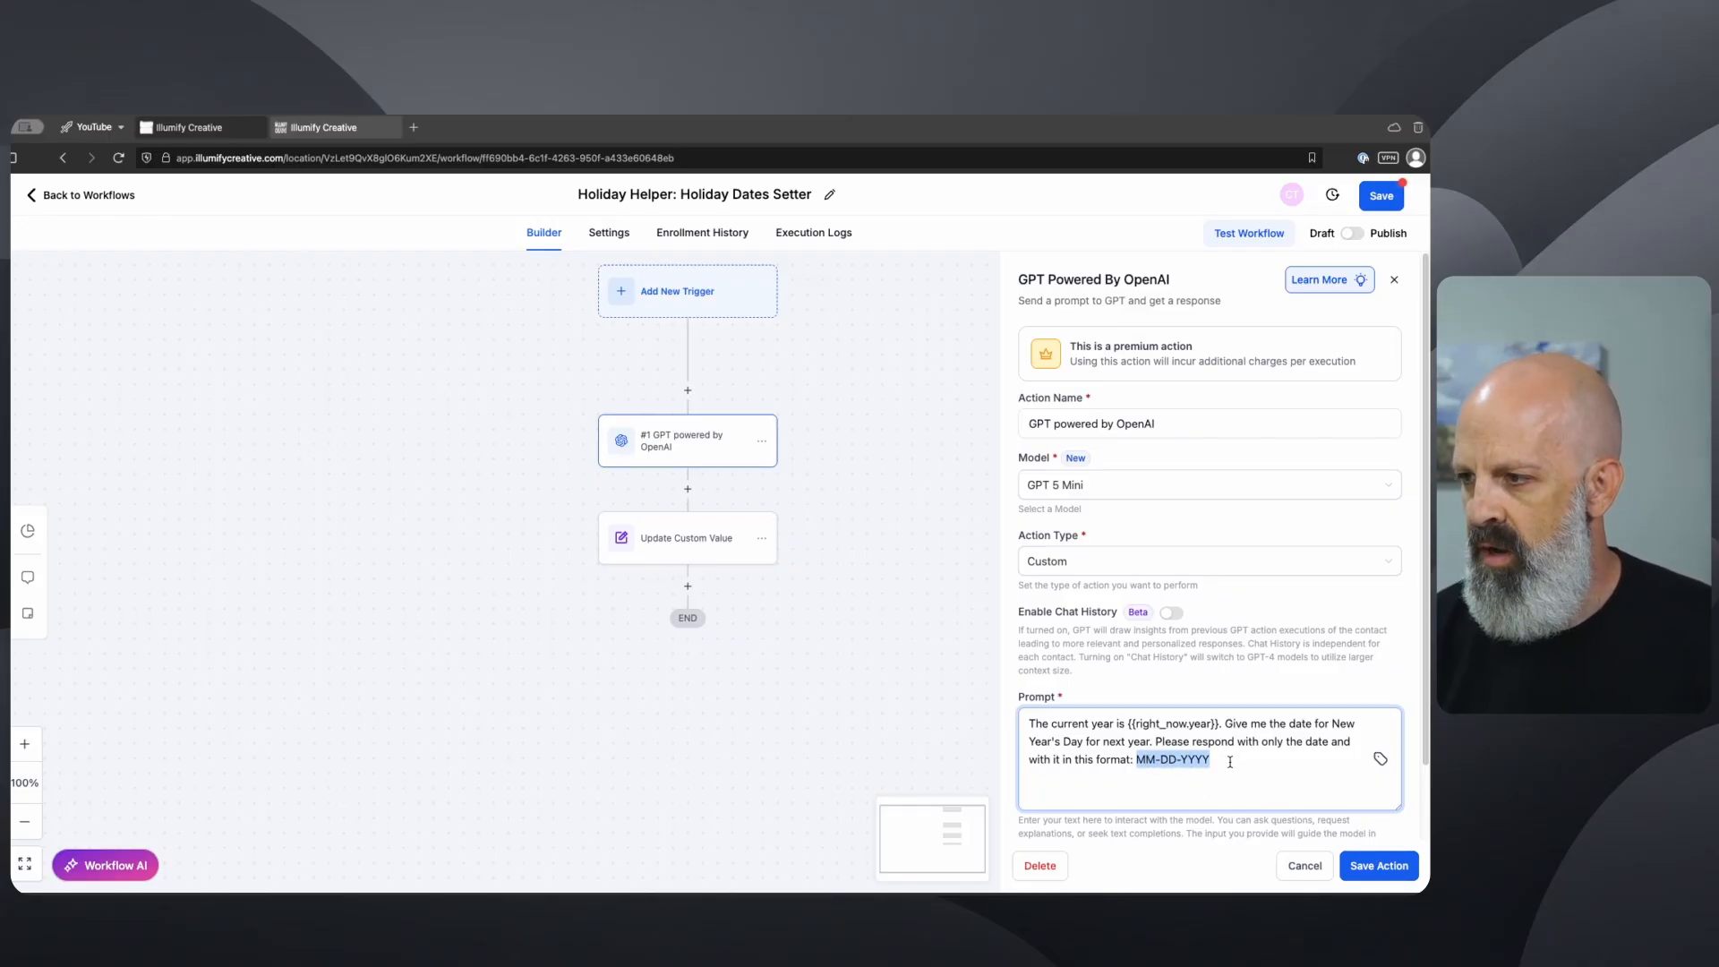
{"action": "left_click", "coordinate": [1368, 866]}
Step: Reopen the Update Custom Value action, check the GPT response merge value in its new value, and save it
{"action": "left_click", "coordinate": [712, 542]}
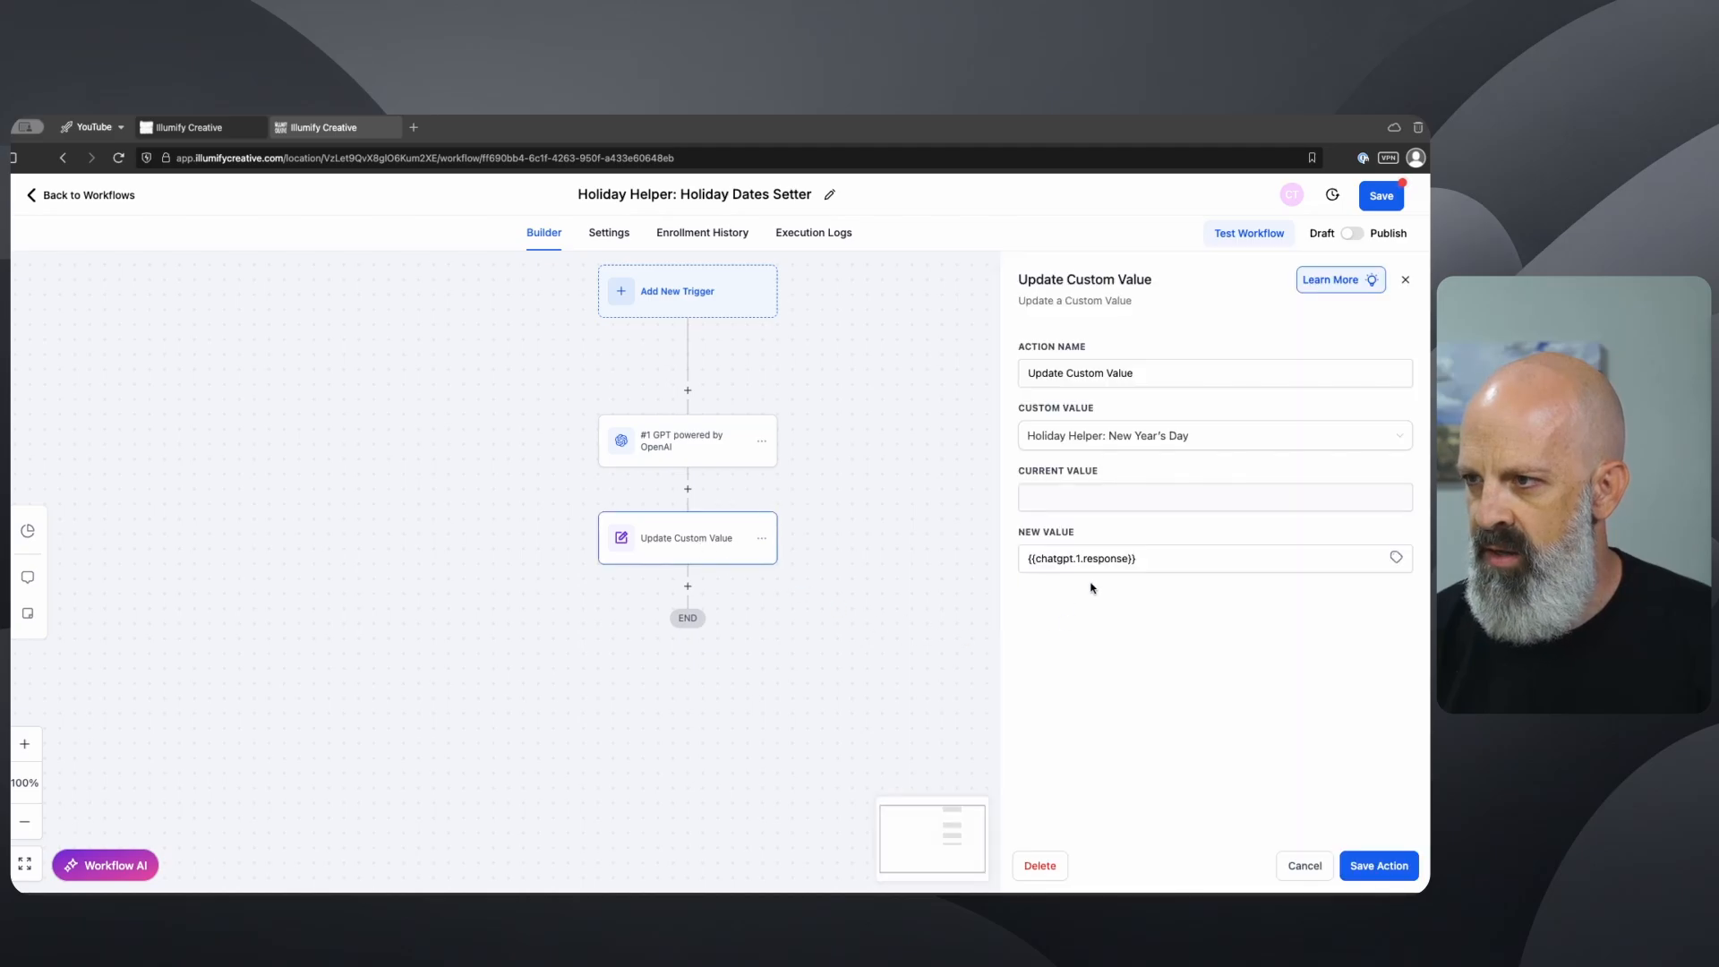
{"action": "left_click_drag", "start_coordinate": [1209, 559], "coordinate": [871, 571]}
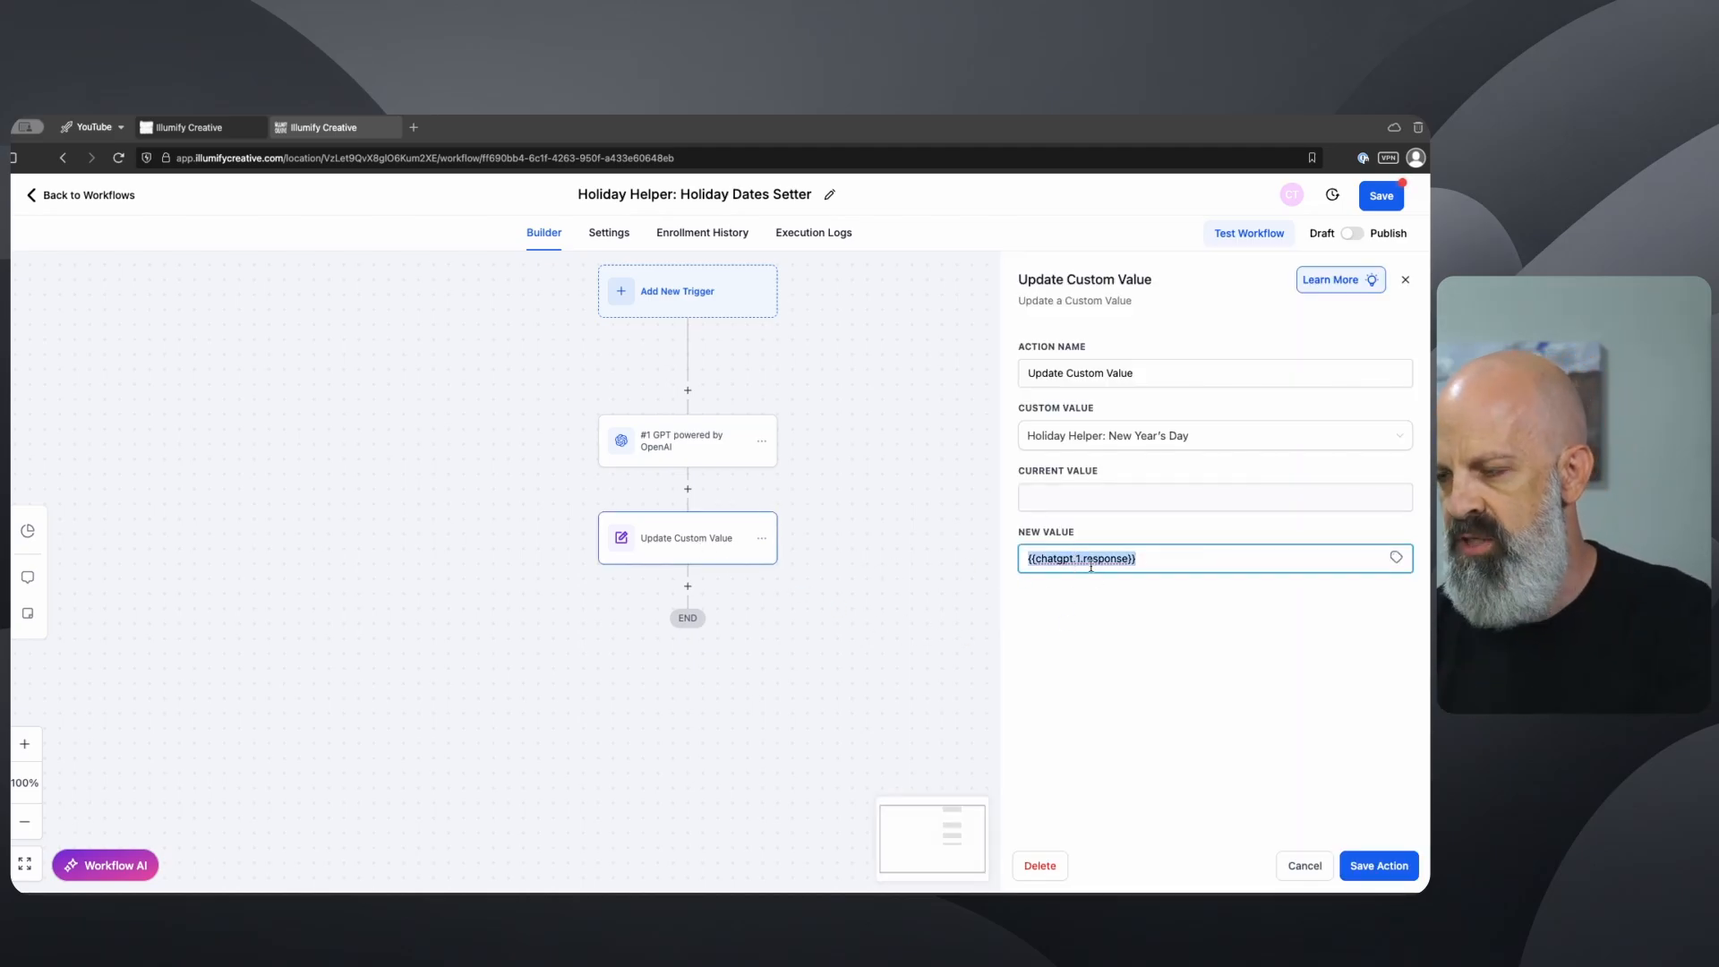
{"action": "left_click", "coordinate": [1152, 562]}
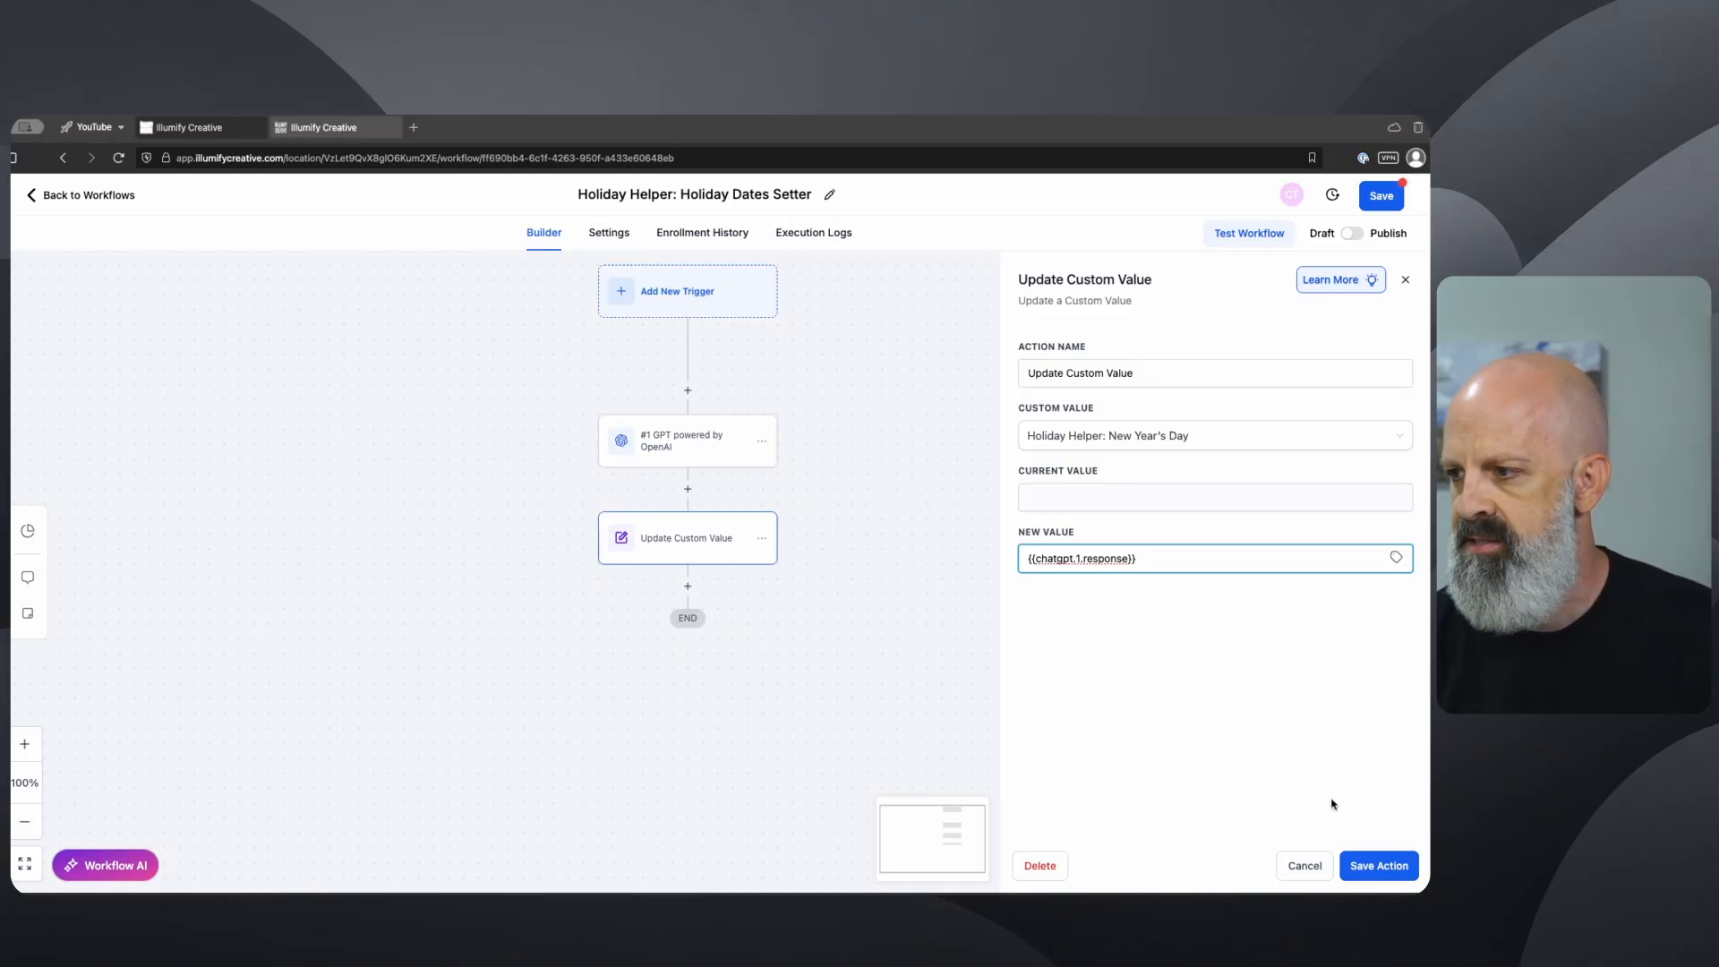
{"action": "triple_click", "coordinate": [1132, 560]}
{"action": "left_click", "coordinate": [1379, 865]}
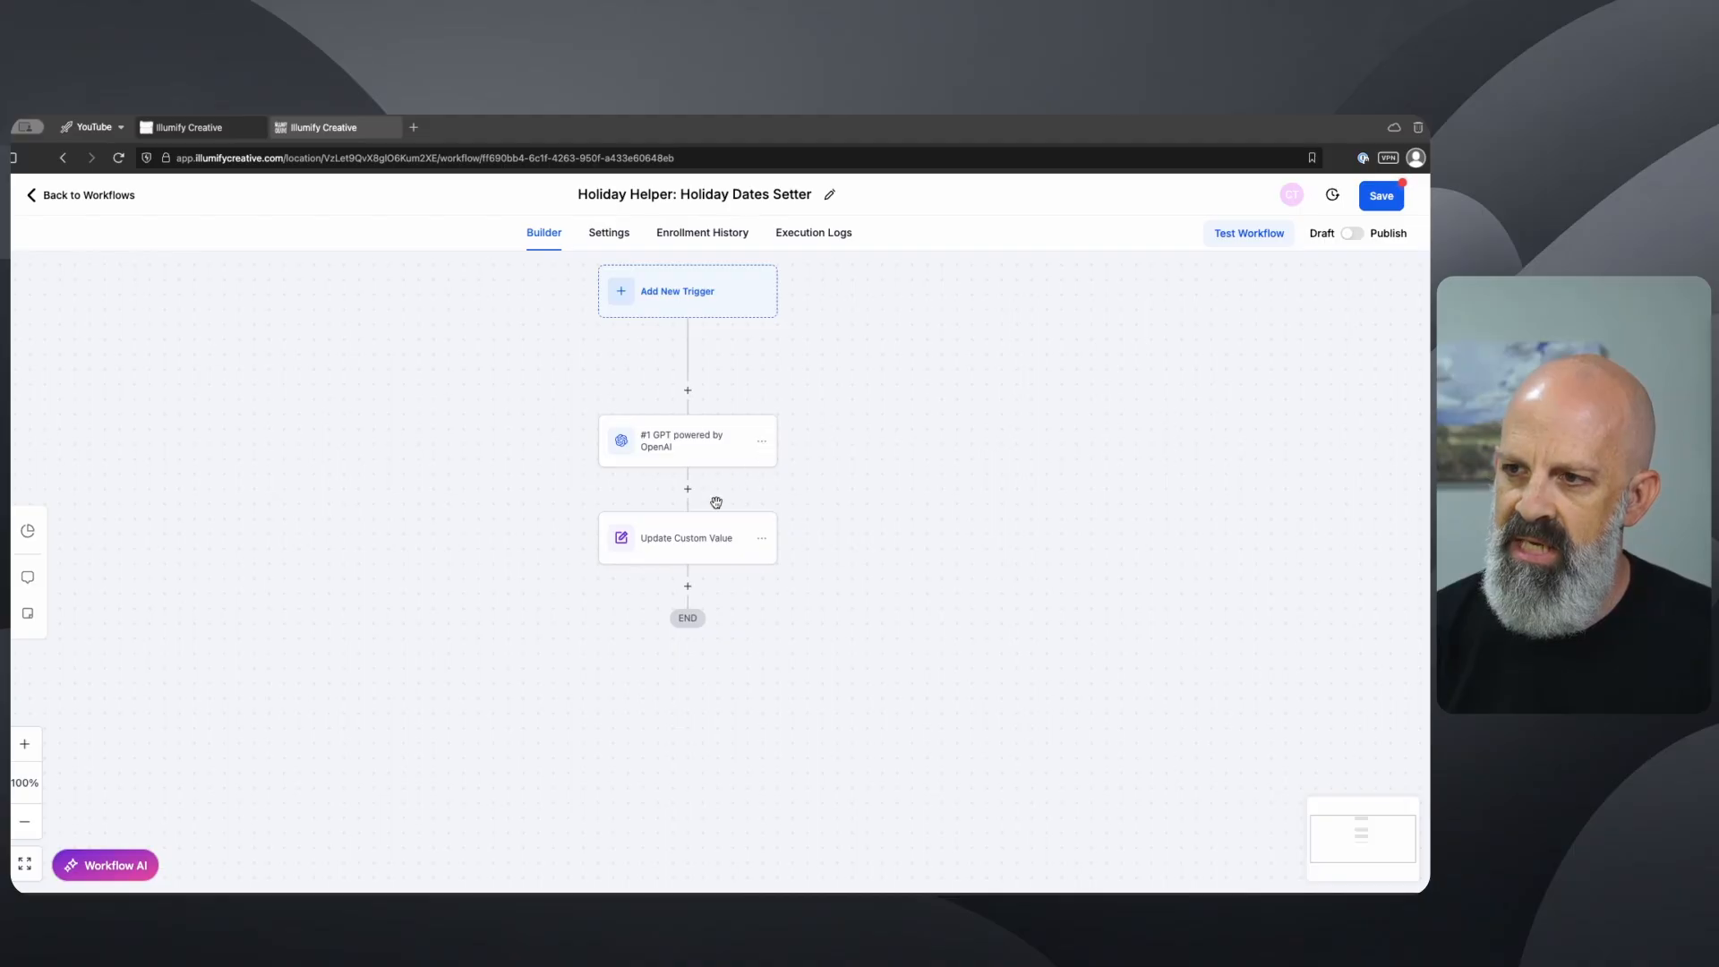
Step: Rename the Update Custom Value action as "New Year's" and save it
{"action": "left_click", "coordinate": [757, 524]}
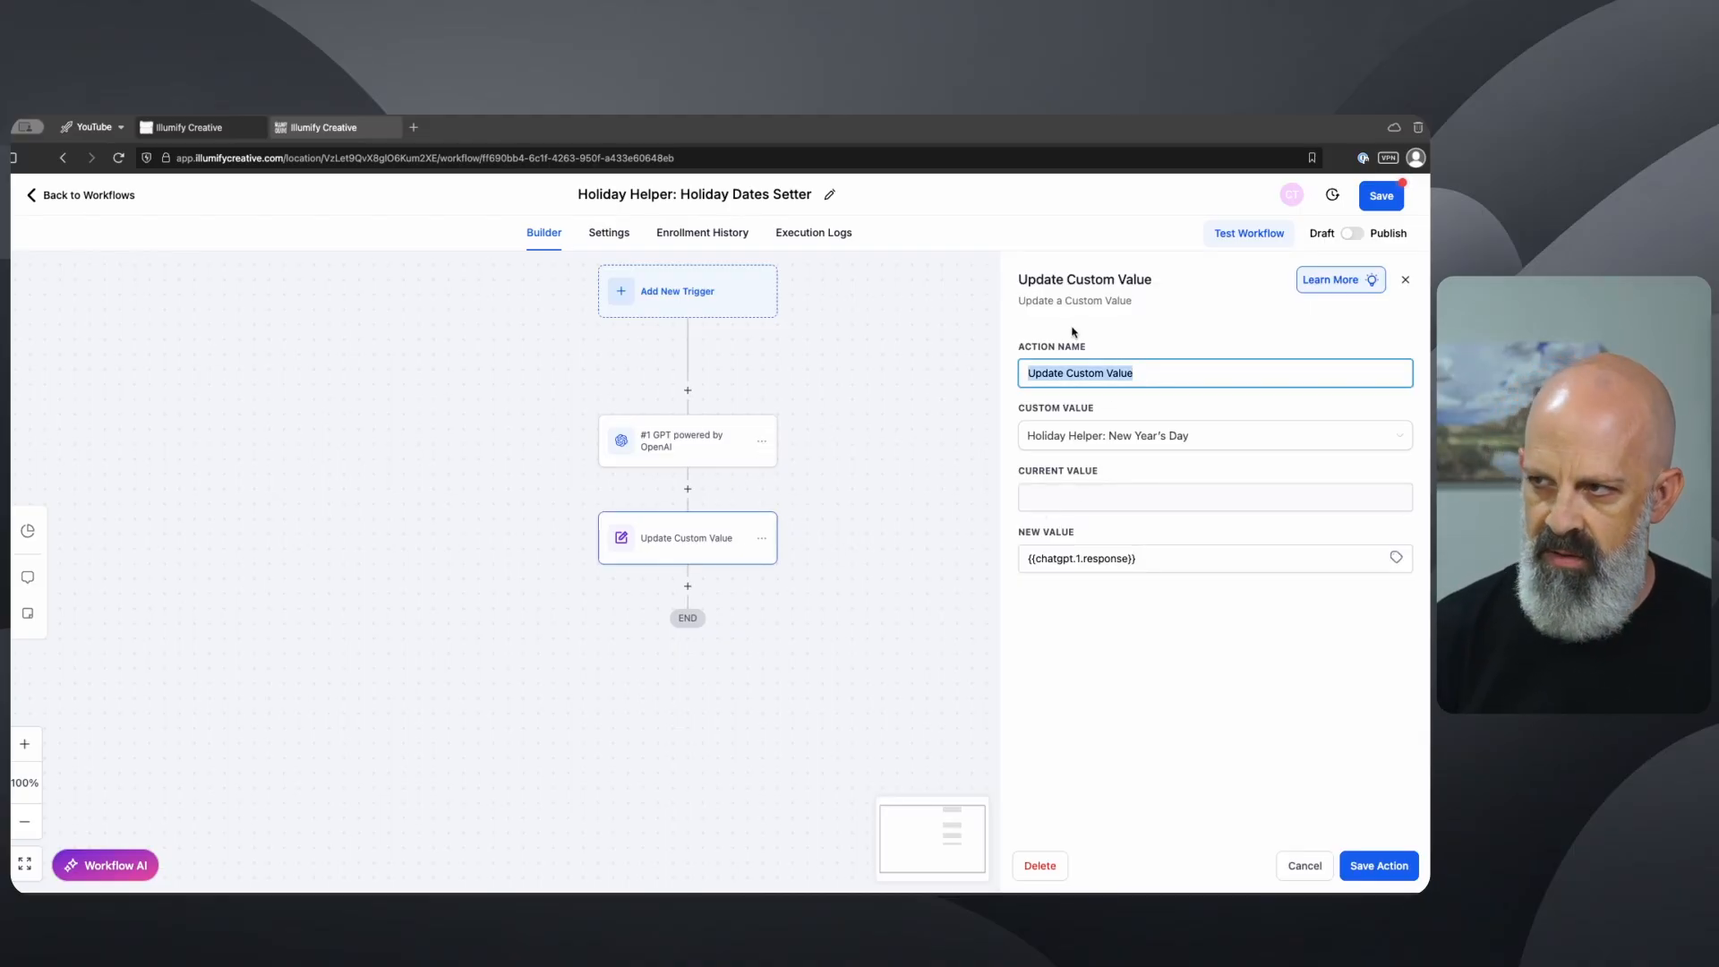
{"action": "type", "text": "New Year's"}
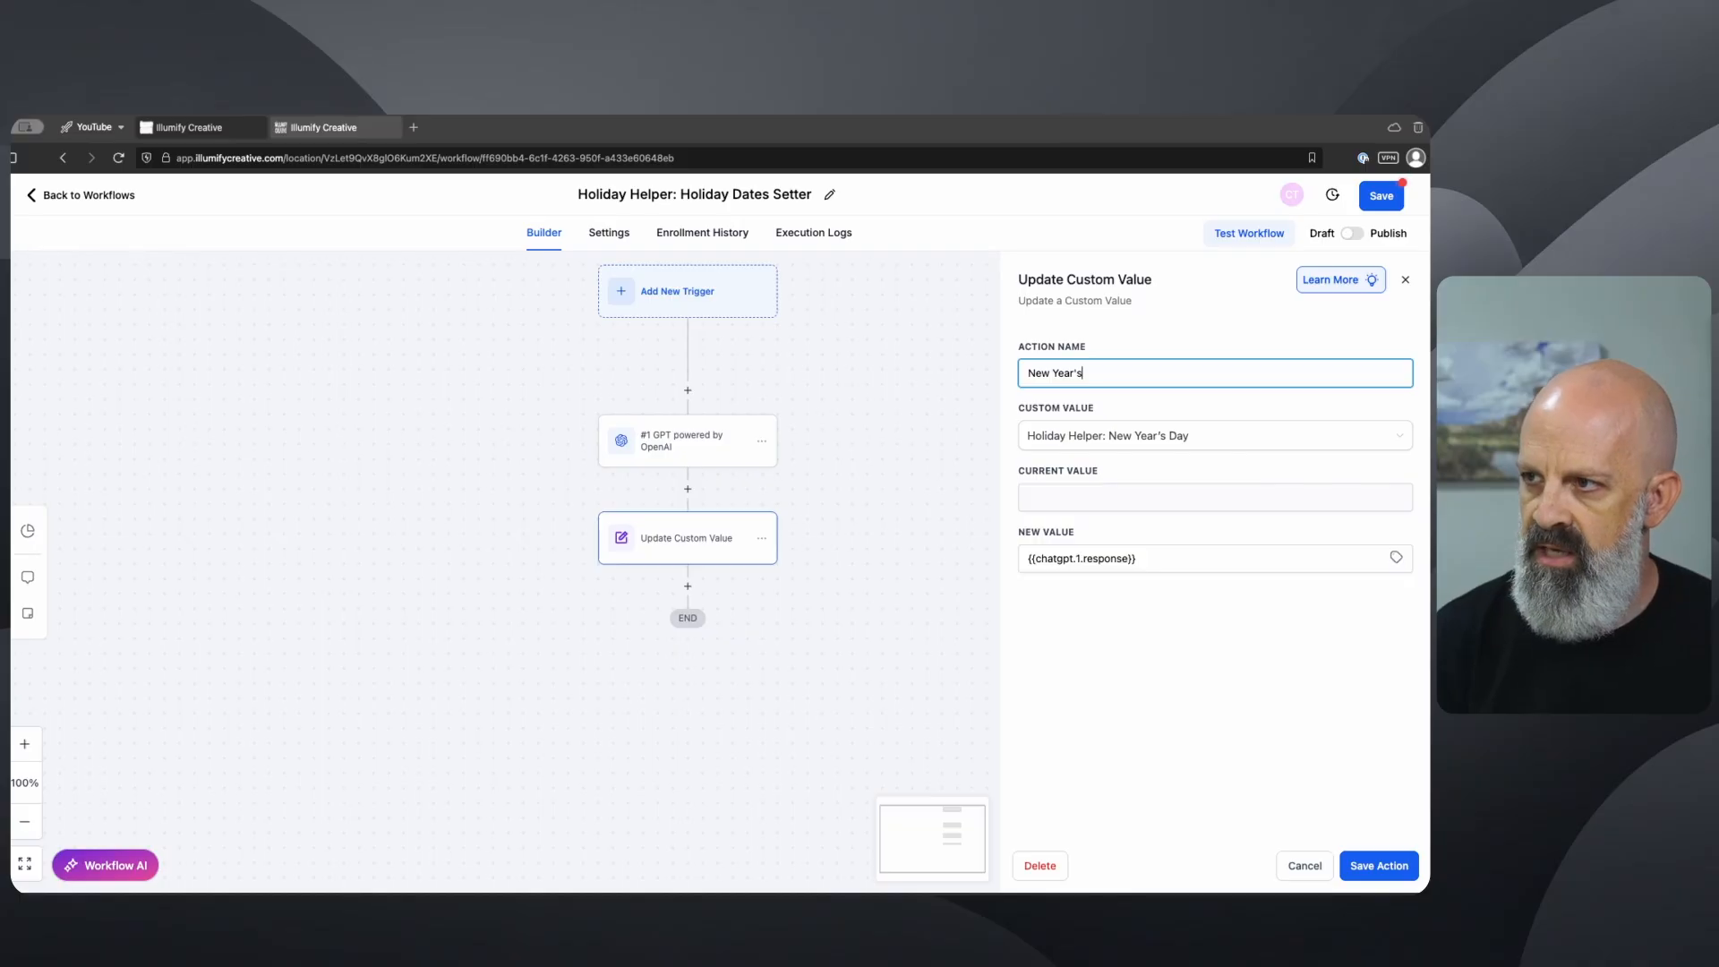
{"action": "left_click", "coordinate": [1379, 864]}
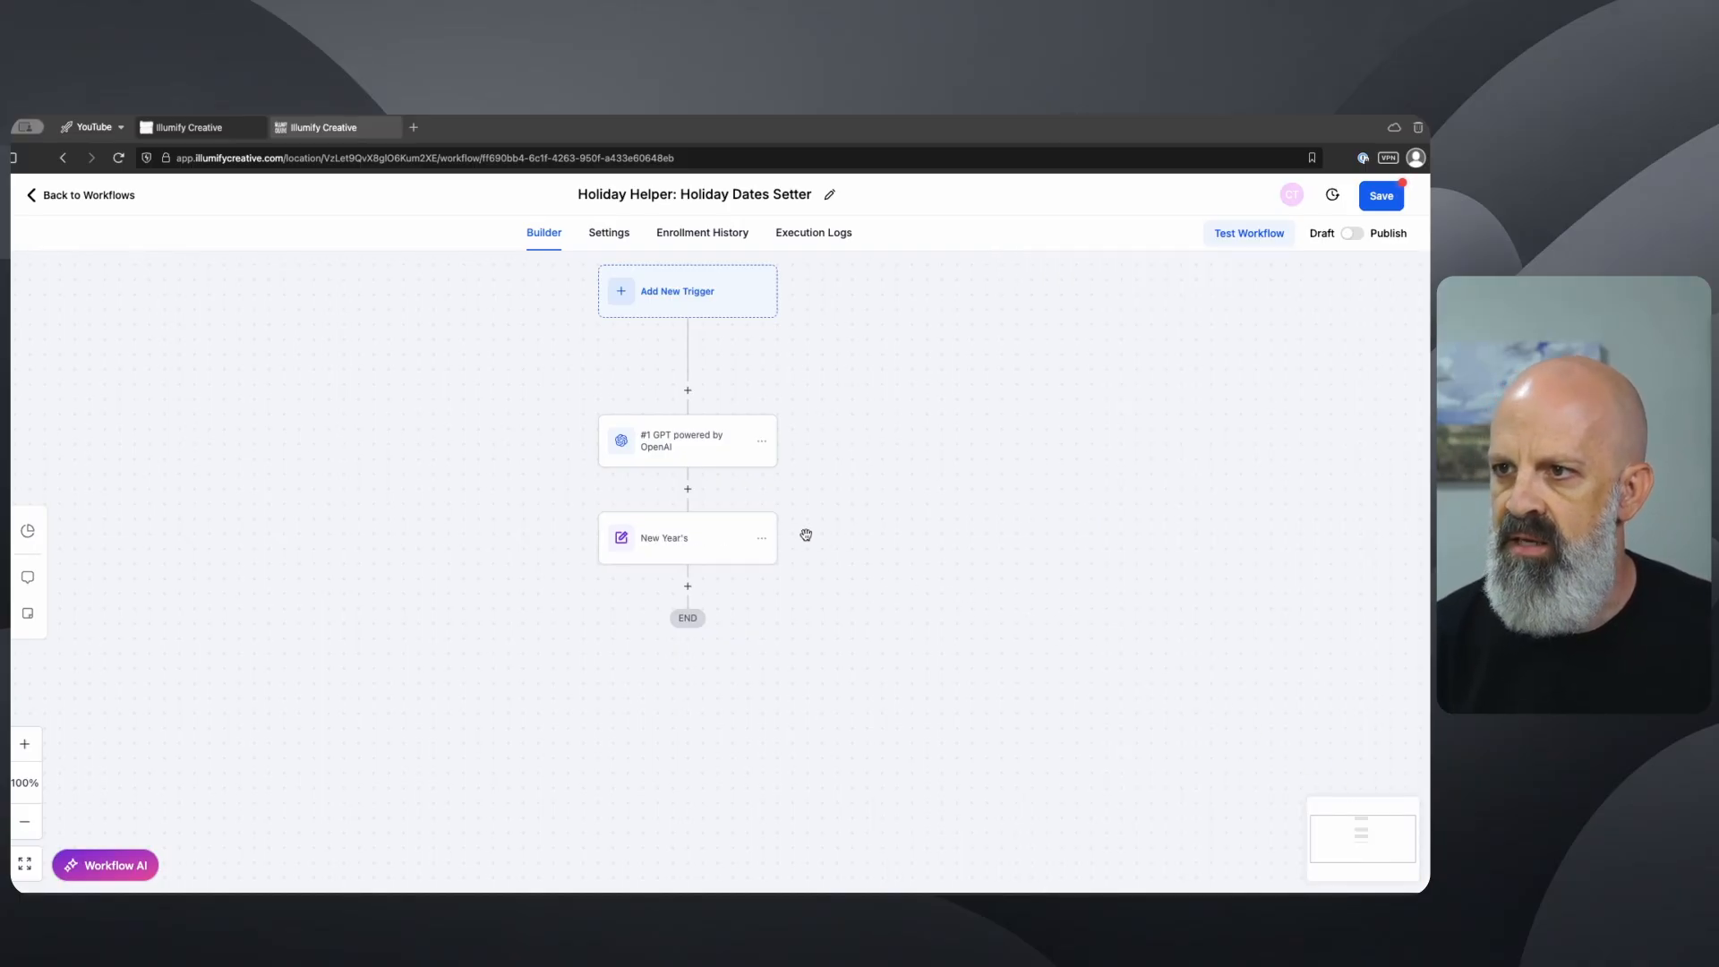
Step: Copy all actions from the #1 GPT action onward and paste them below the New Year's action
{"action": "left_click", "coordinate": [761, 442]}
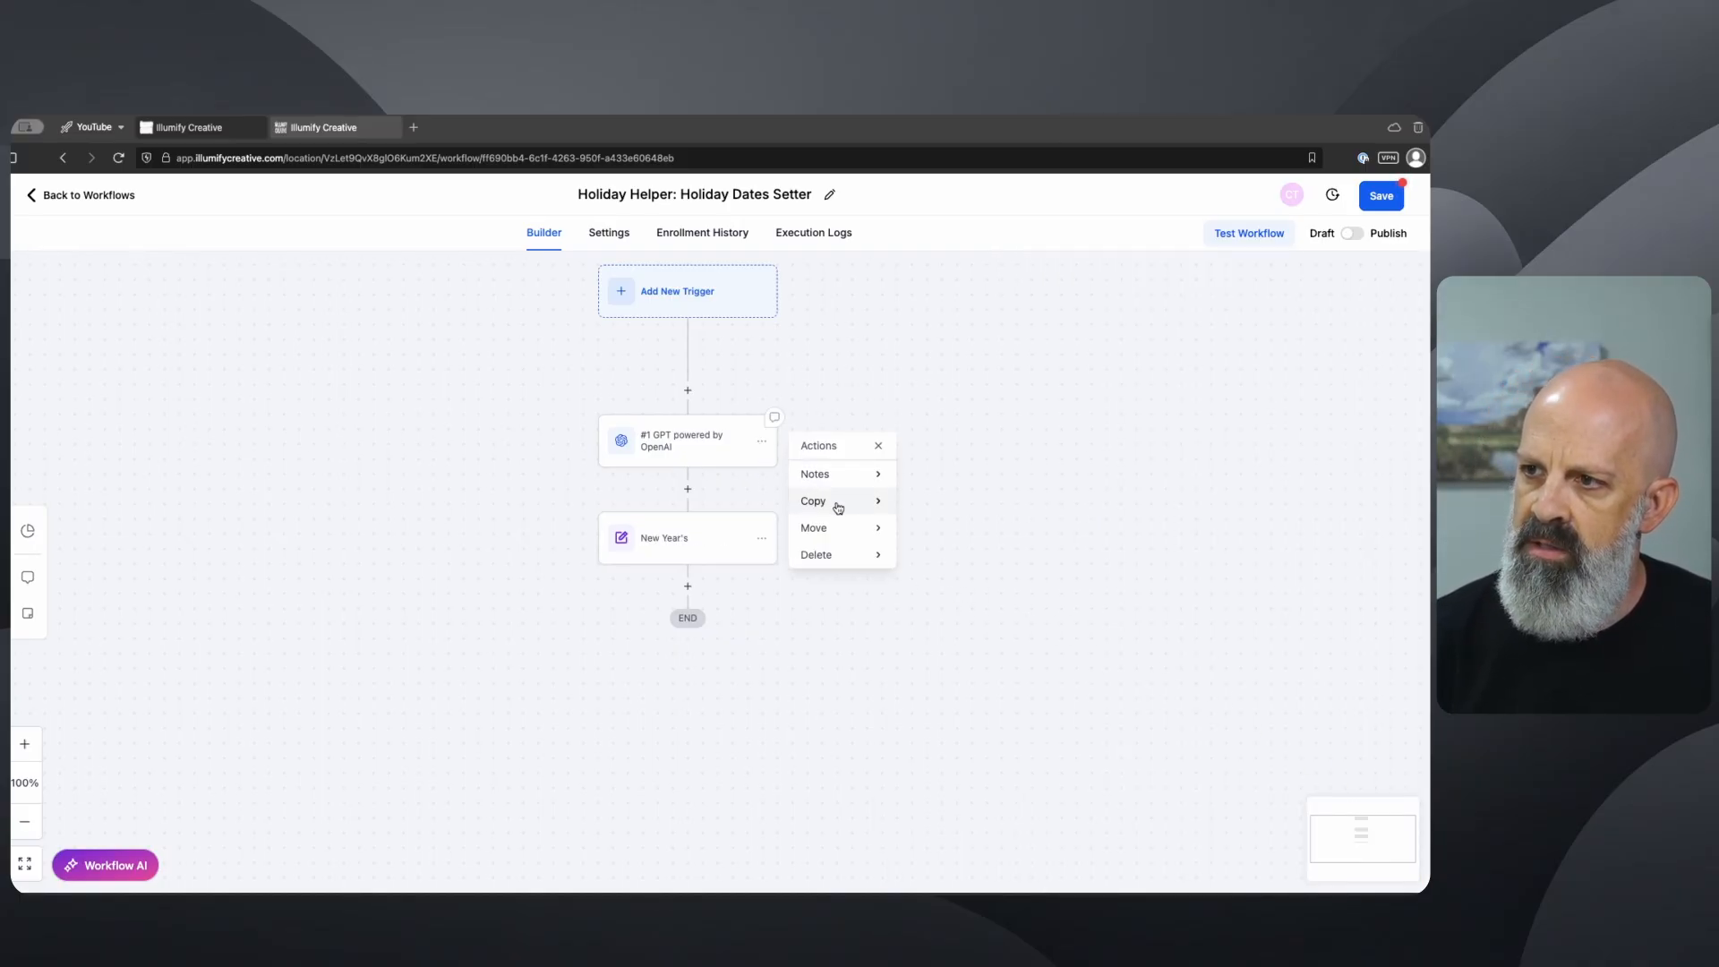
{"action": "mouse_move", "coordinate": [875, 502]}
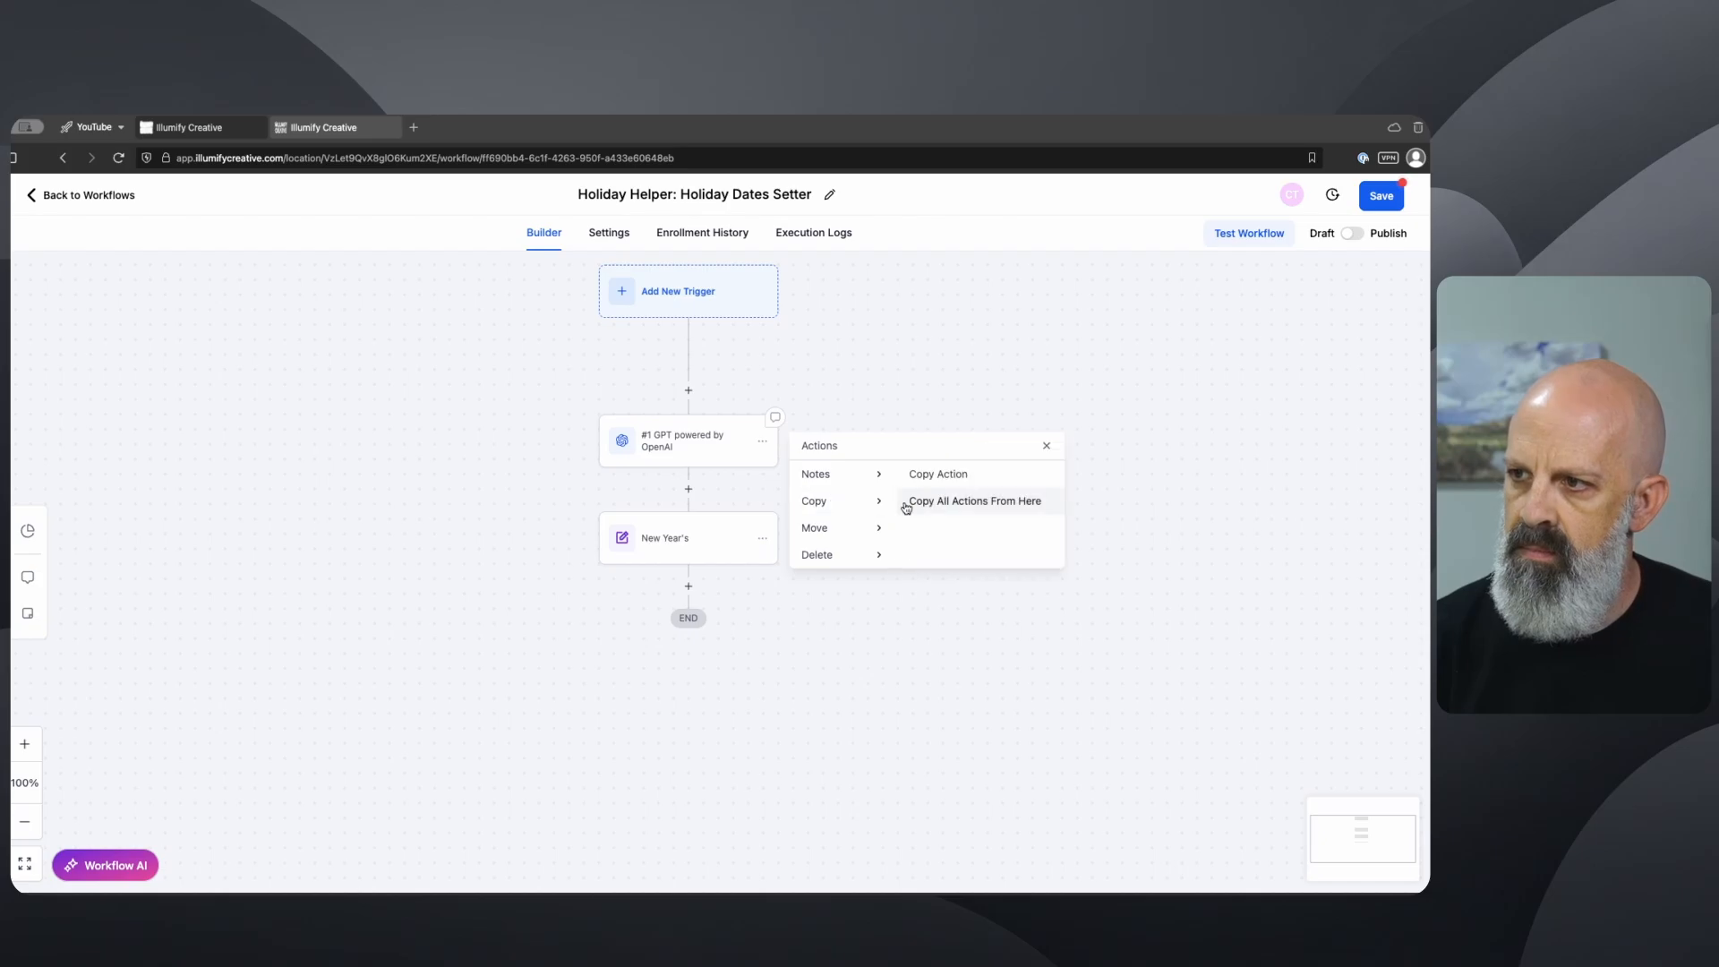
{"action": "left_click", "coordinate": [931, 502]}
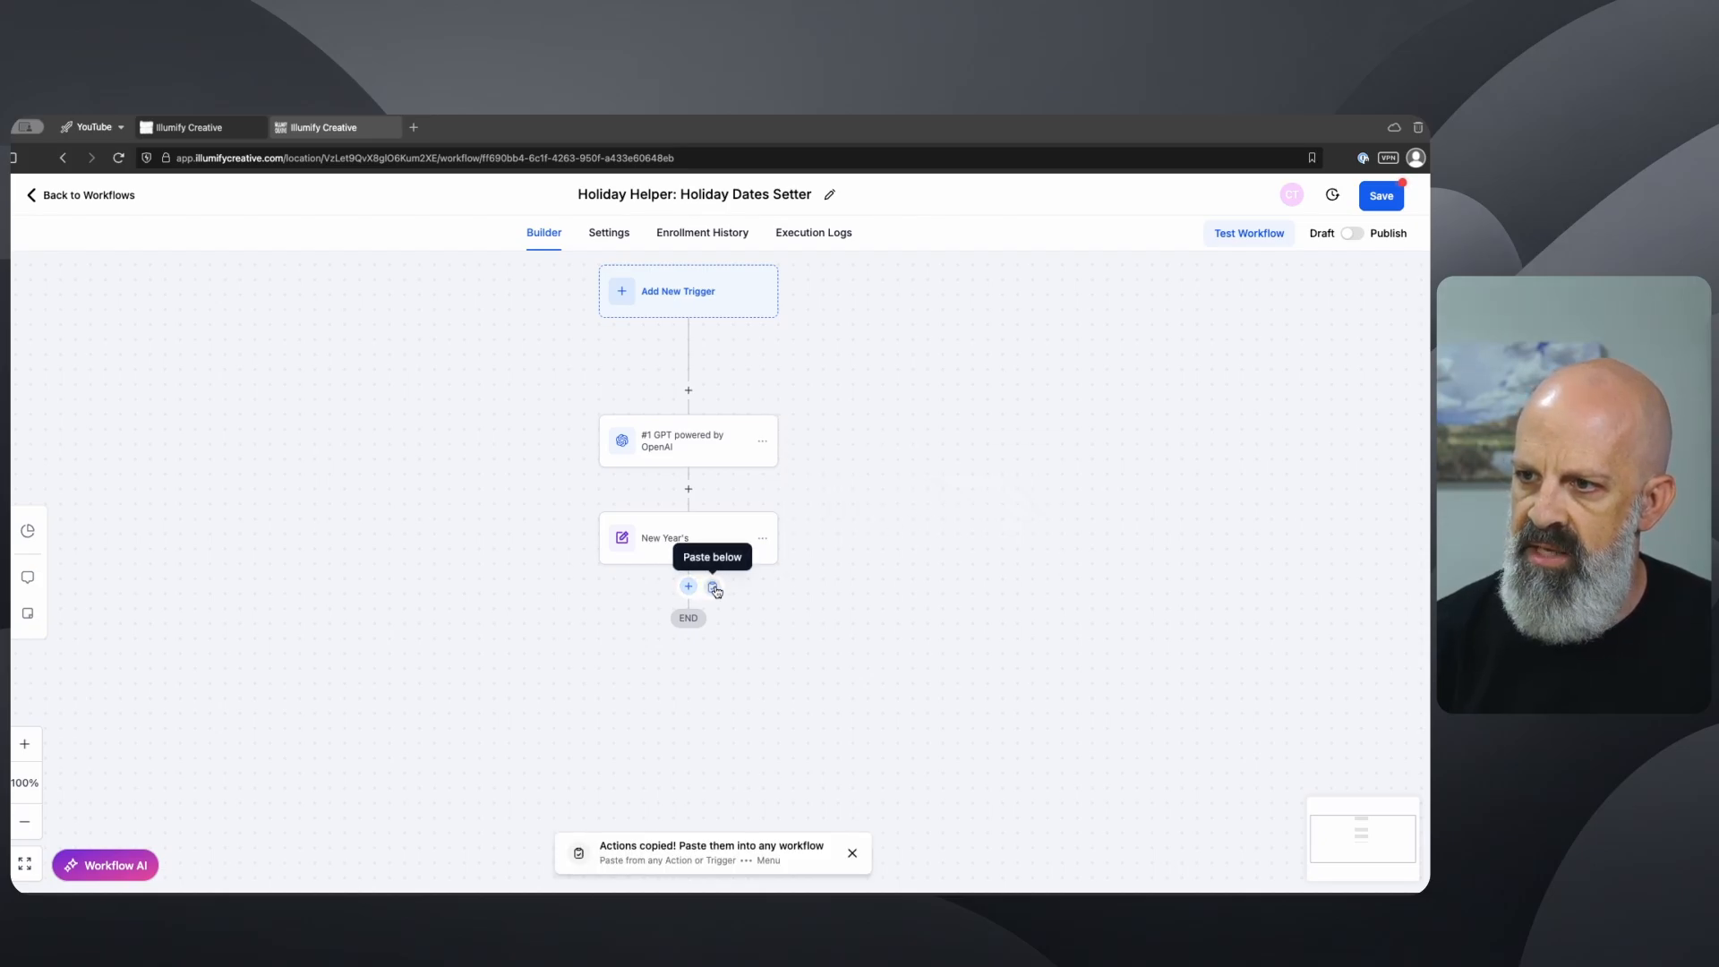
{"action": "left_click", "coordinate": [713, 588]}
Step: Change the holiday in the #2 GPT action's prompt to Memorial Day, keeping the date-only MM-DD-YYYY instruction, and save the action
{"action": "left_click", "coordinate": [707, 647]}
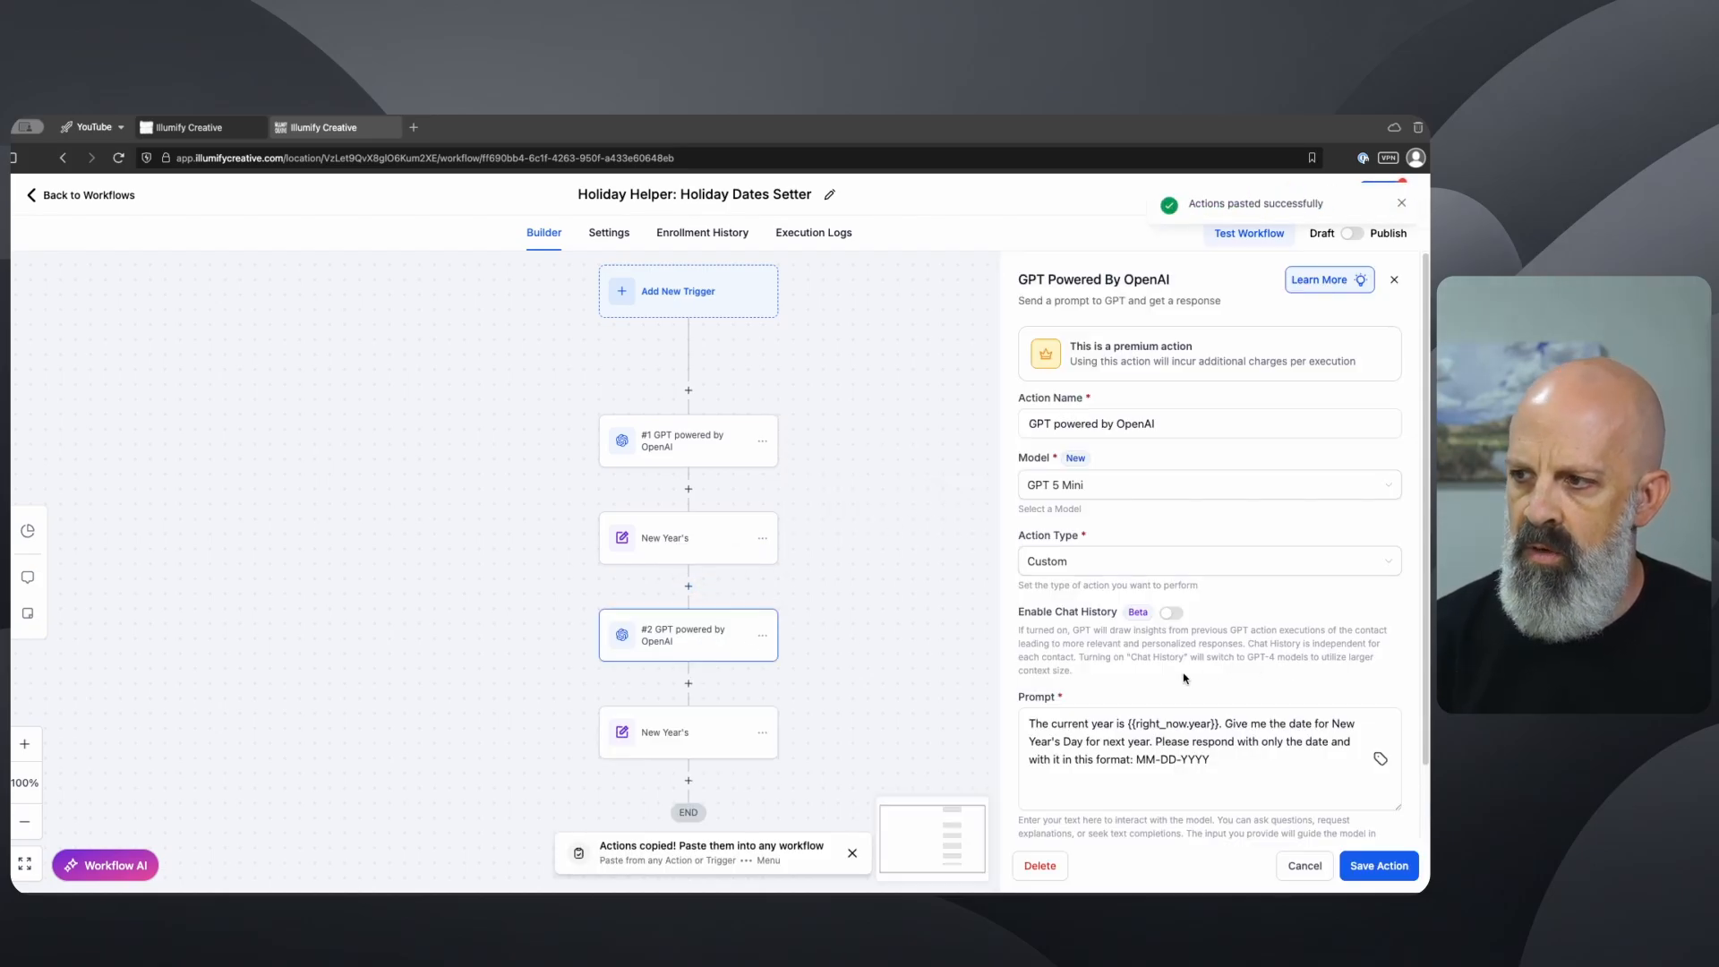
{"action": "left_click", "coordinate": [1251, 722]}
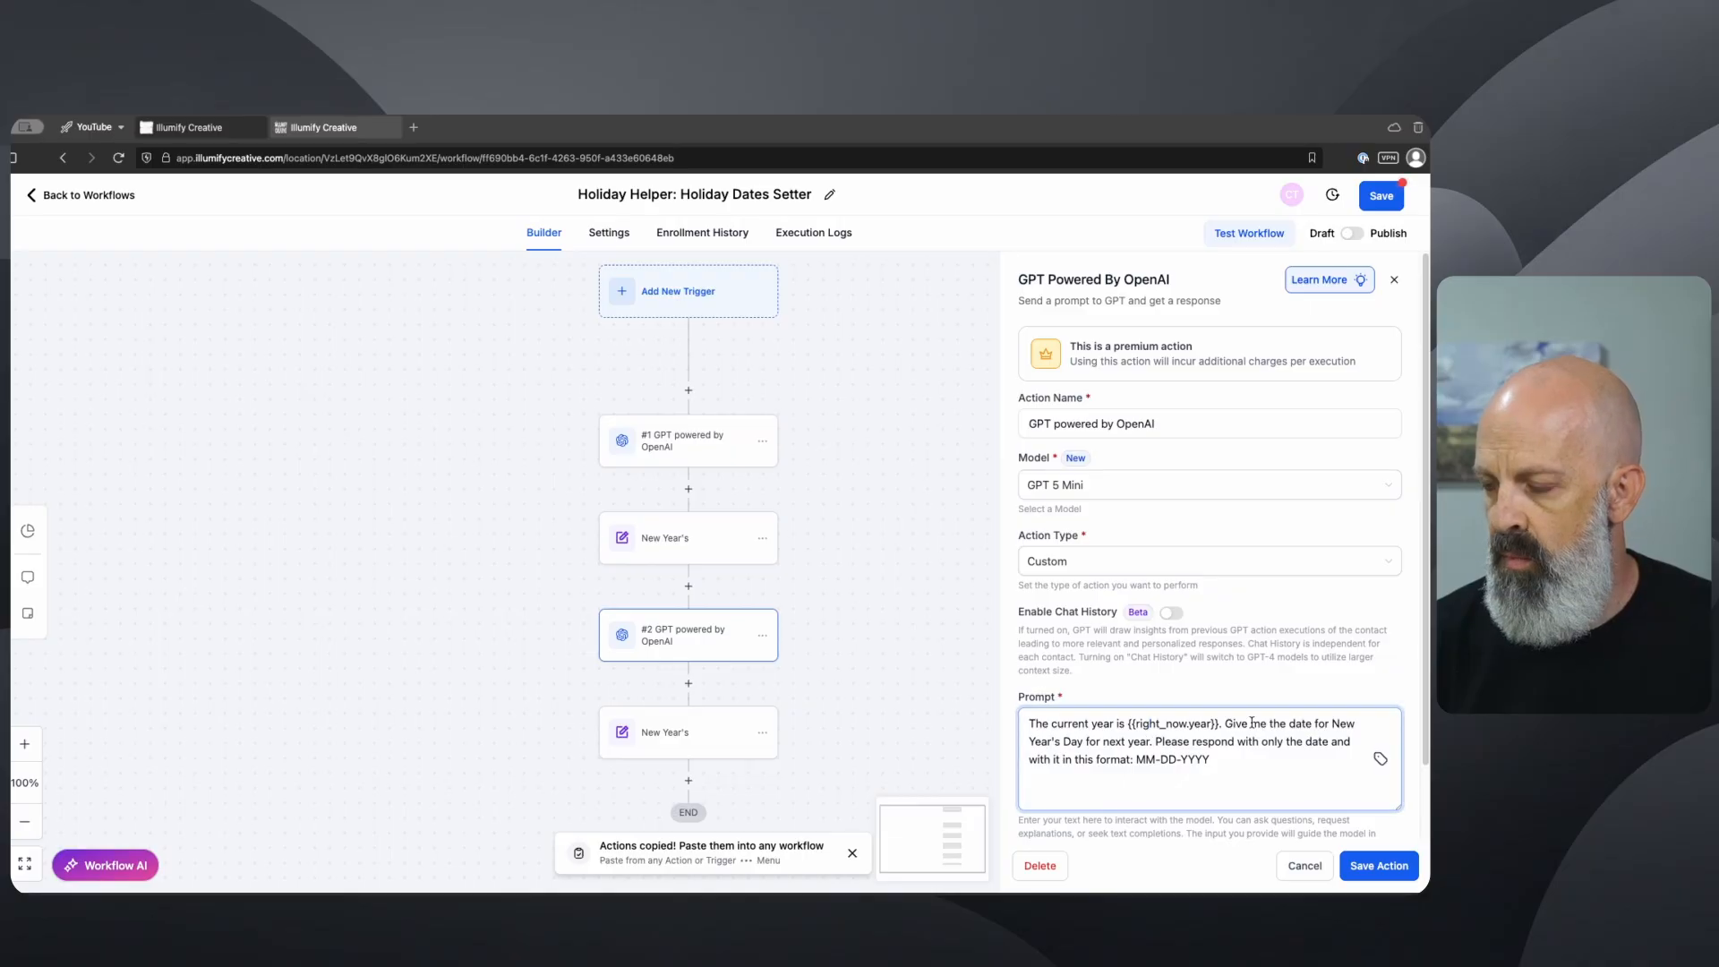
{"action": "double_click", "coordinate": [1340, 723]}
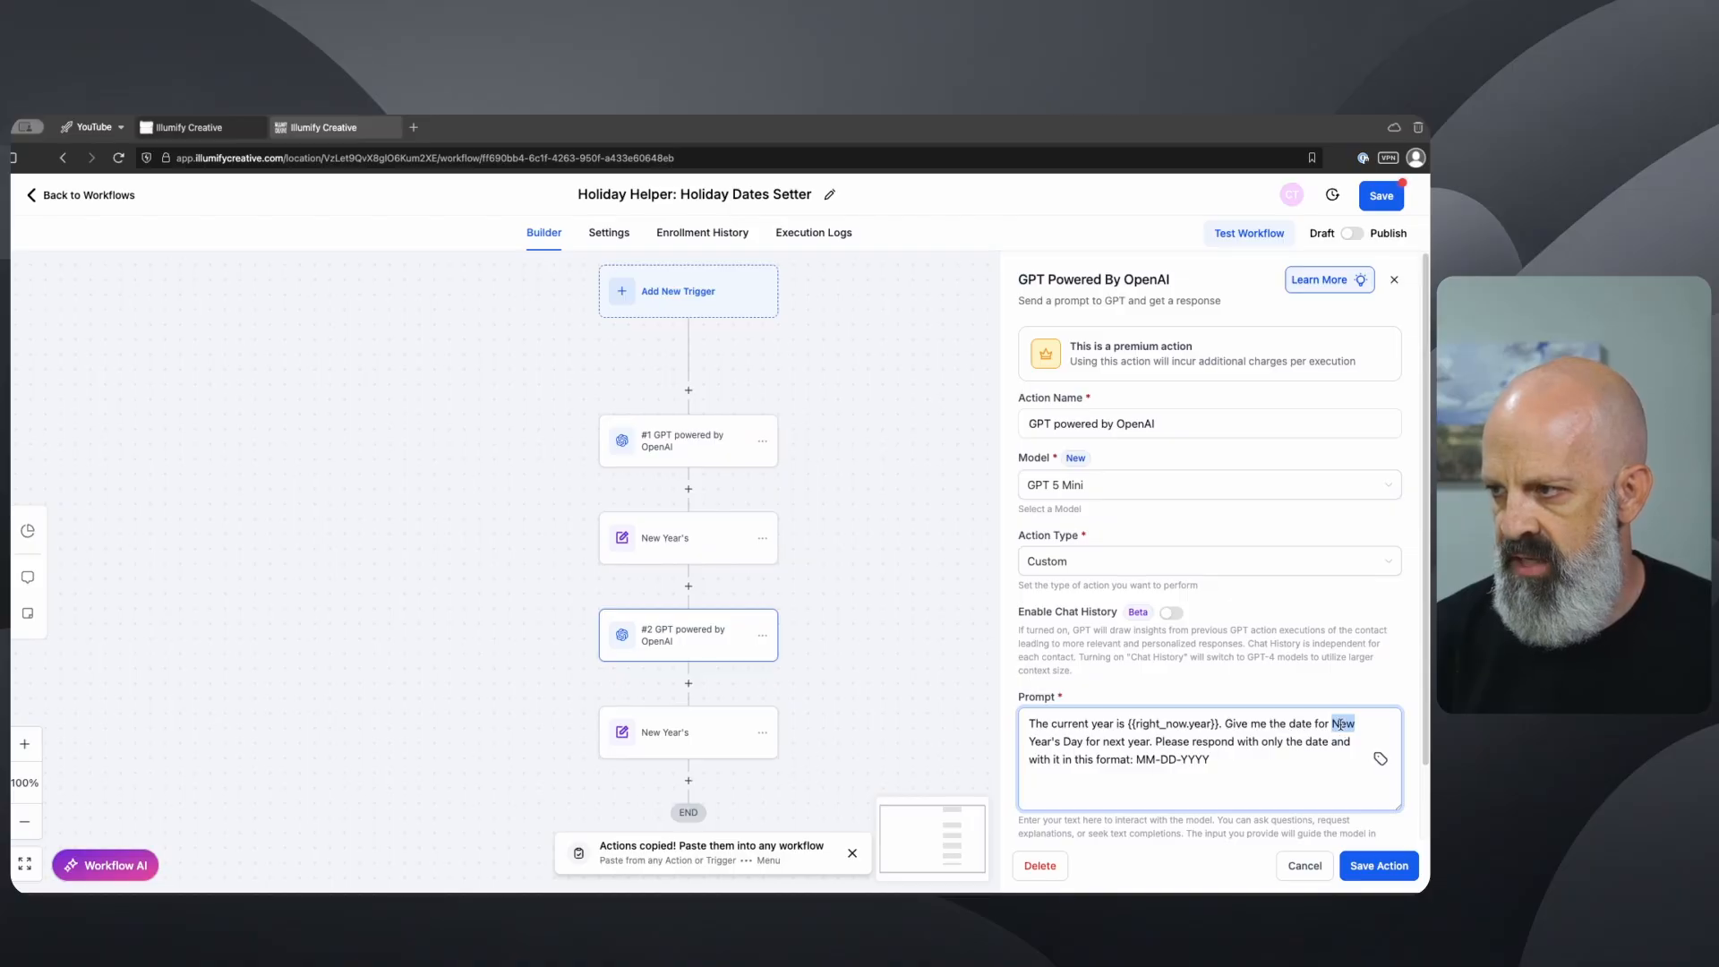
{"action": "left_click_drag", "start_coordinate": [1340, 724], "coordinate": [1044, 742]}
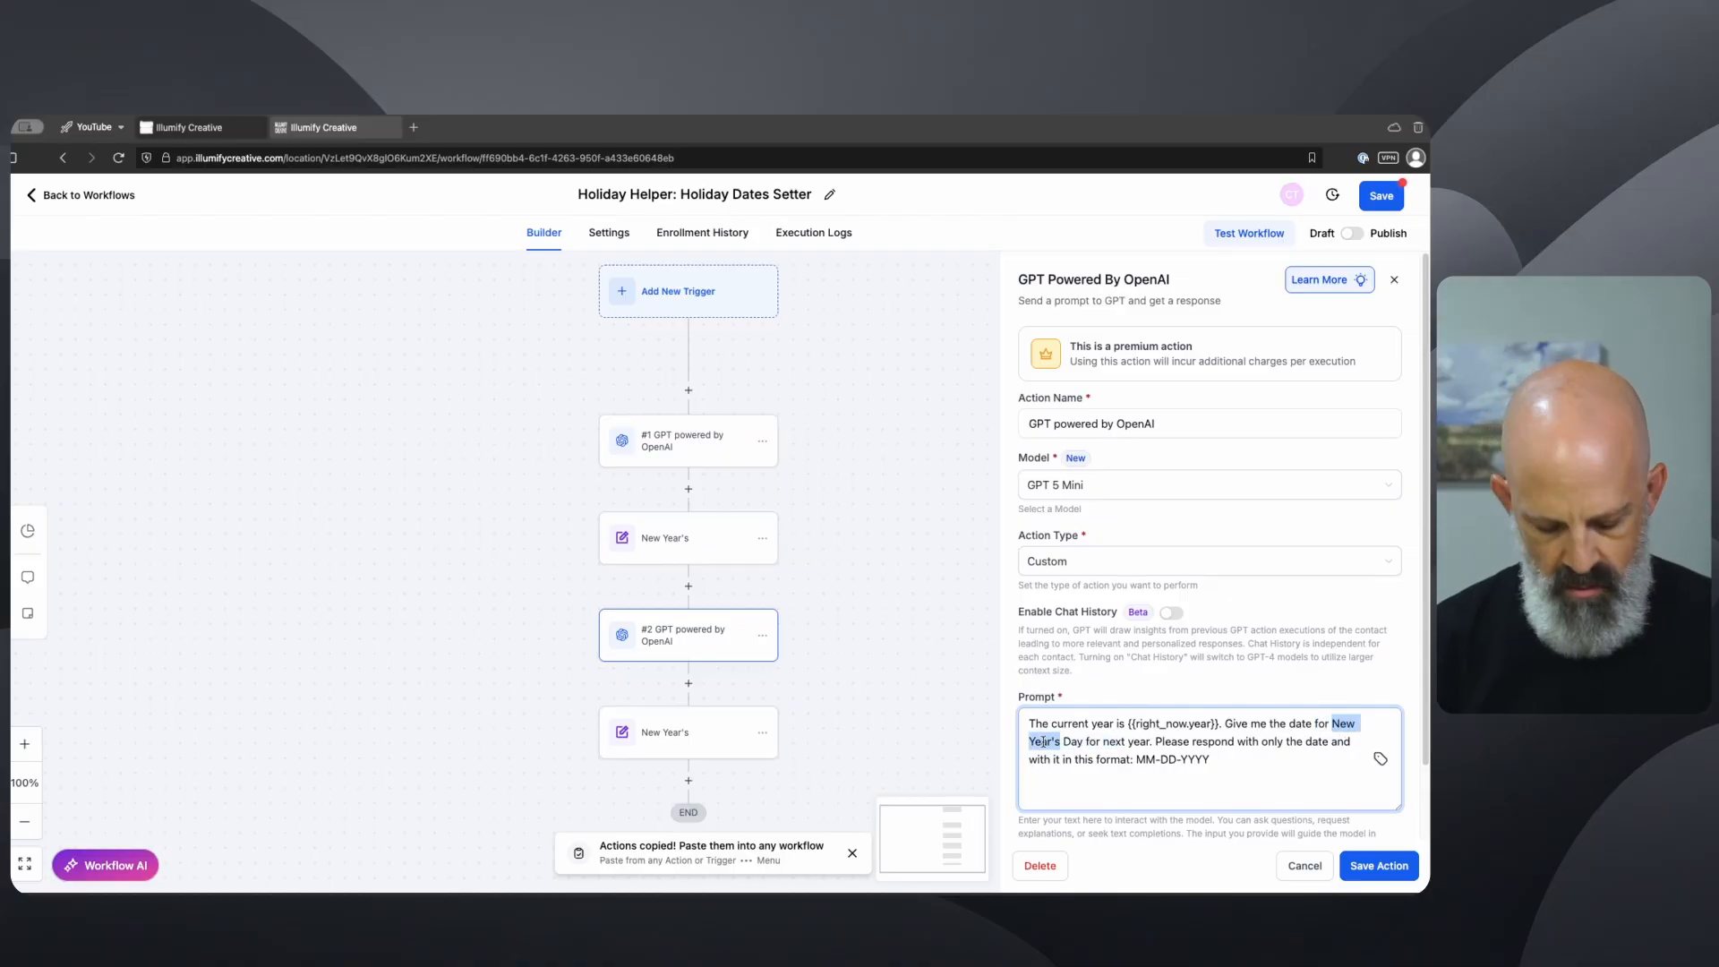
{"action": "type", "text": "Memrorial"}
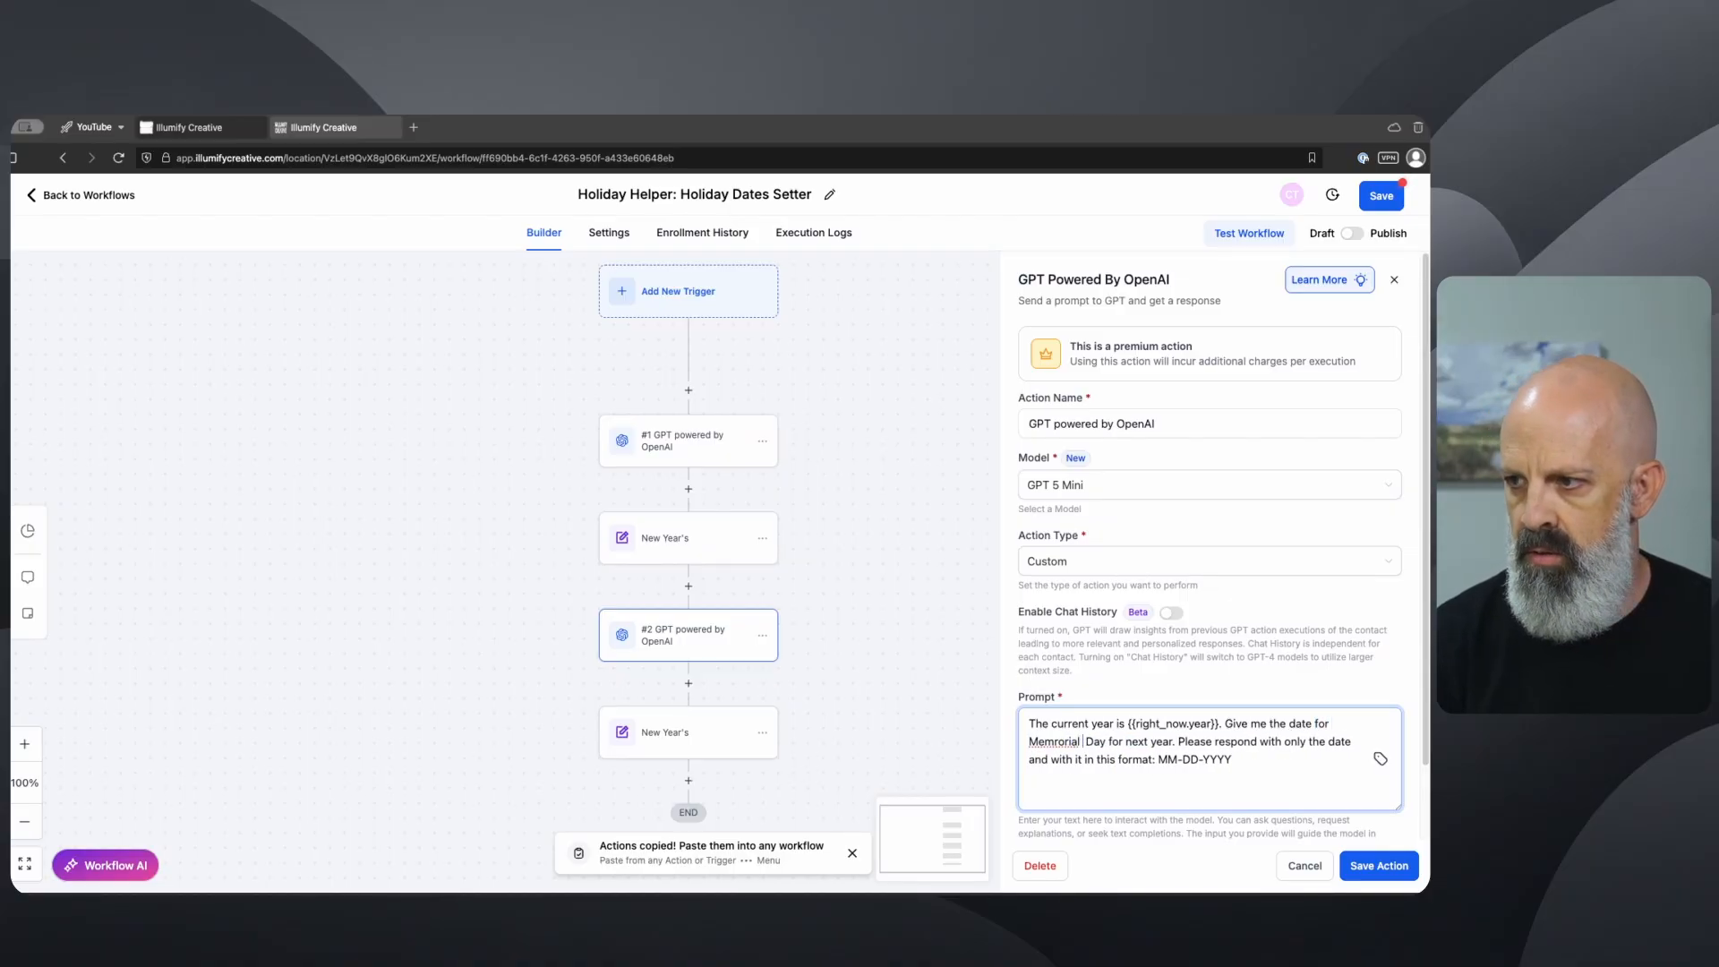
{"action": "type", "text": " Day"}
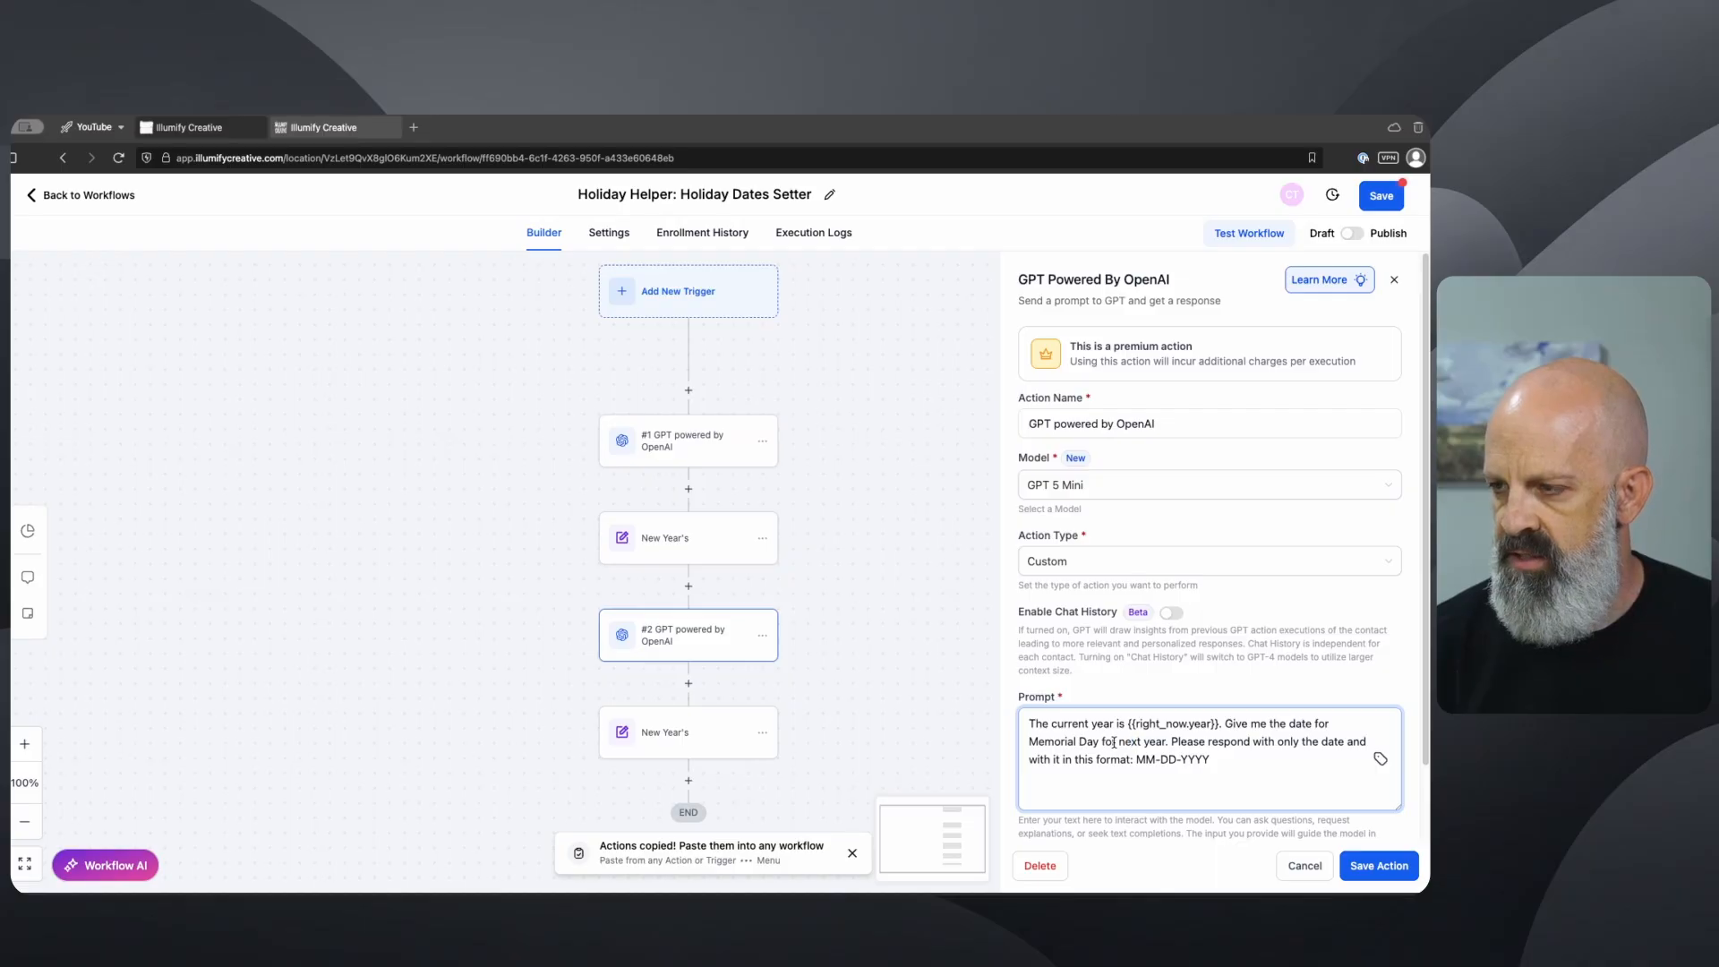
{"action": "left_click_drag", "start_coordinate": [1108, 742], "coordinate": [1222, 771]}
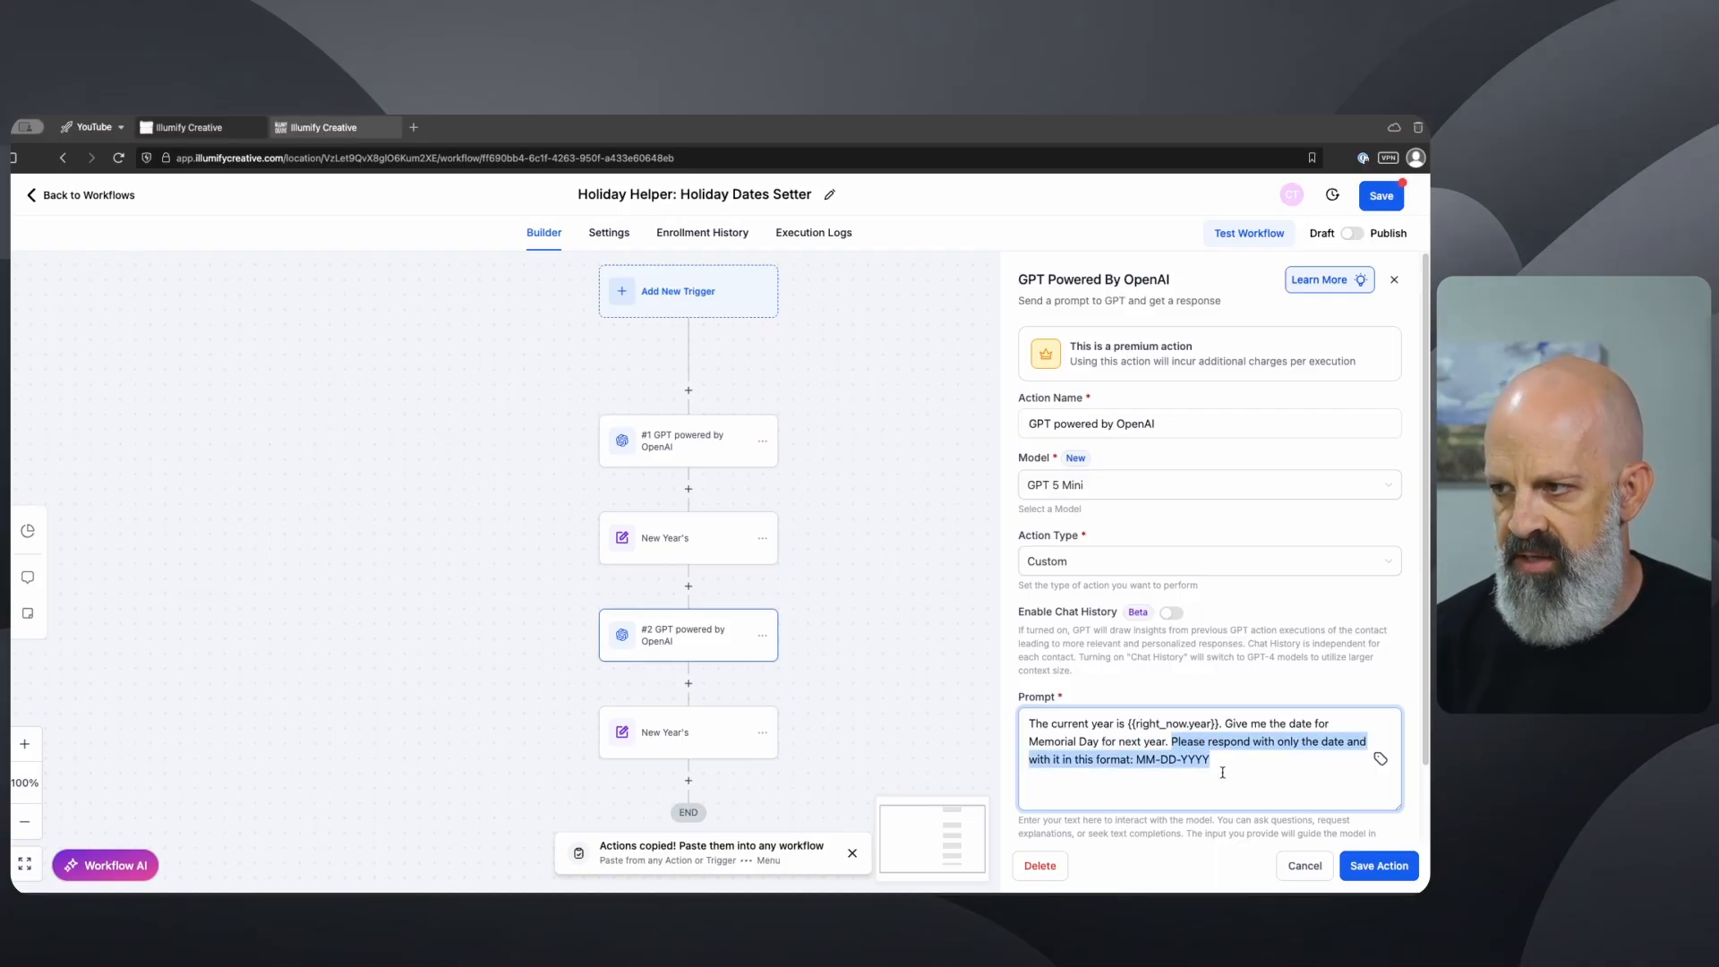
{"action": "left_click", "coordinate": [1369, 868]}
Step: Rename the second New Year's action as "Memorial Day" and set its custom value to Holiday Helper: Memorial Day
{"action": "left_click", "coordinate": [691, 734]}
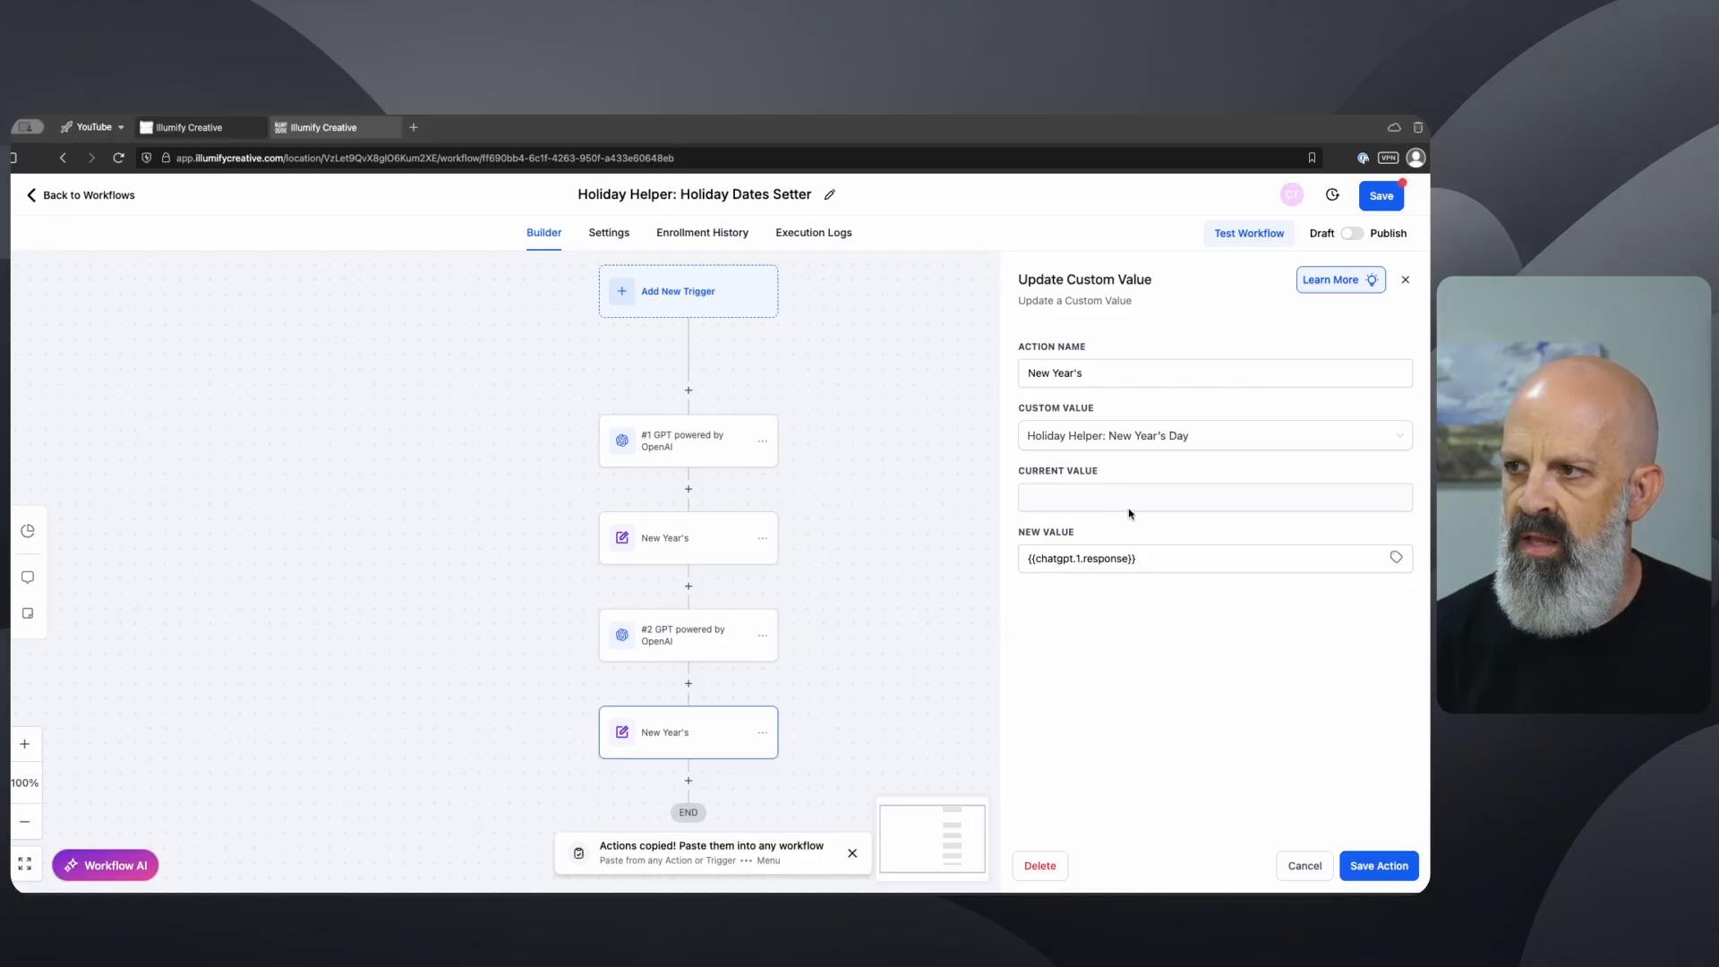
{"action": "triple_click", "coordinate": [1053, 374]}
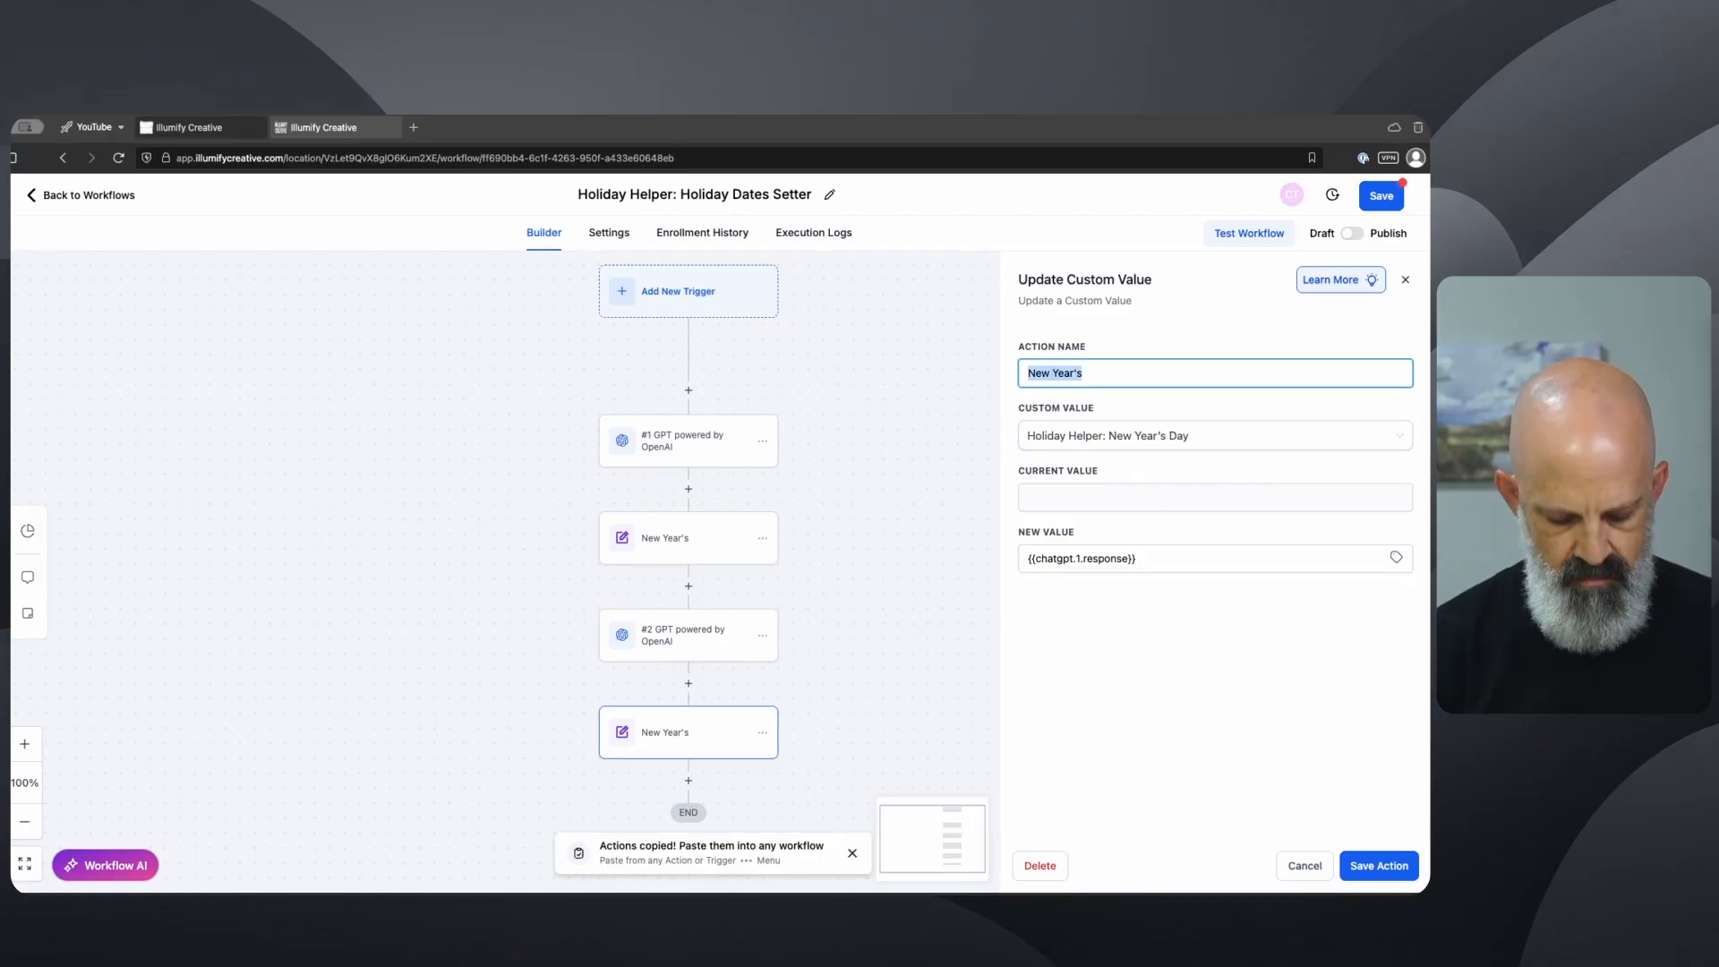
{"action": "type", "text": "Mo"}
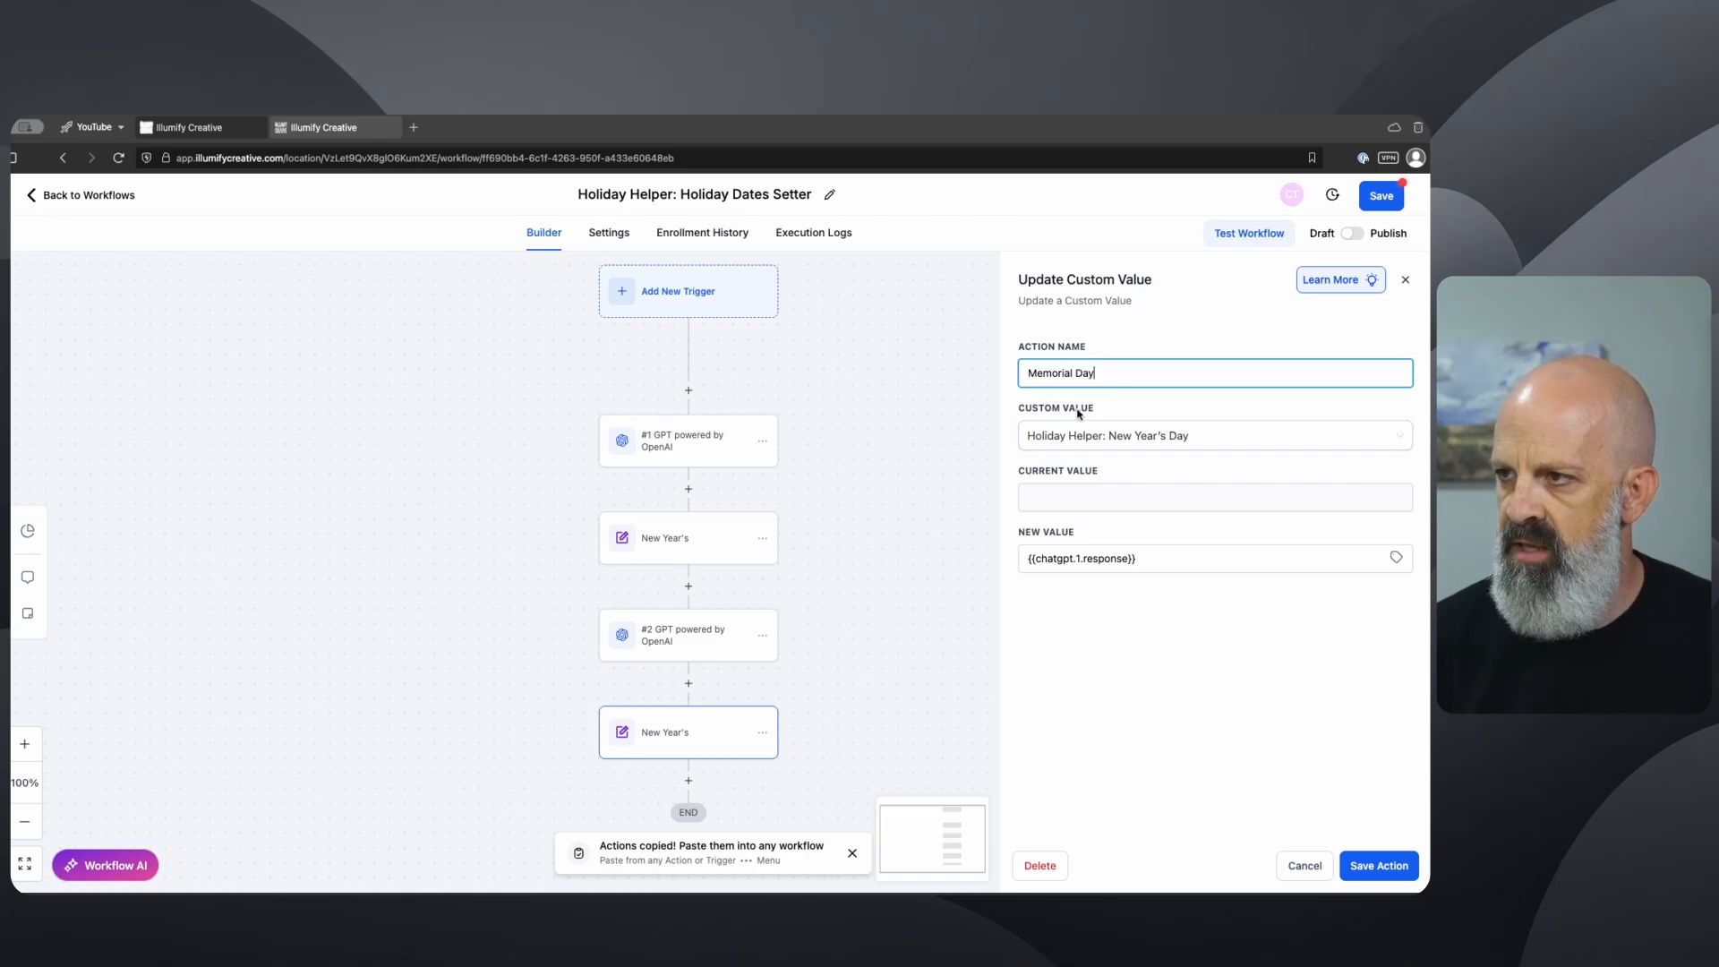
{"action": "left_click", "coordinate": [1246, 449]}
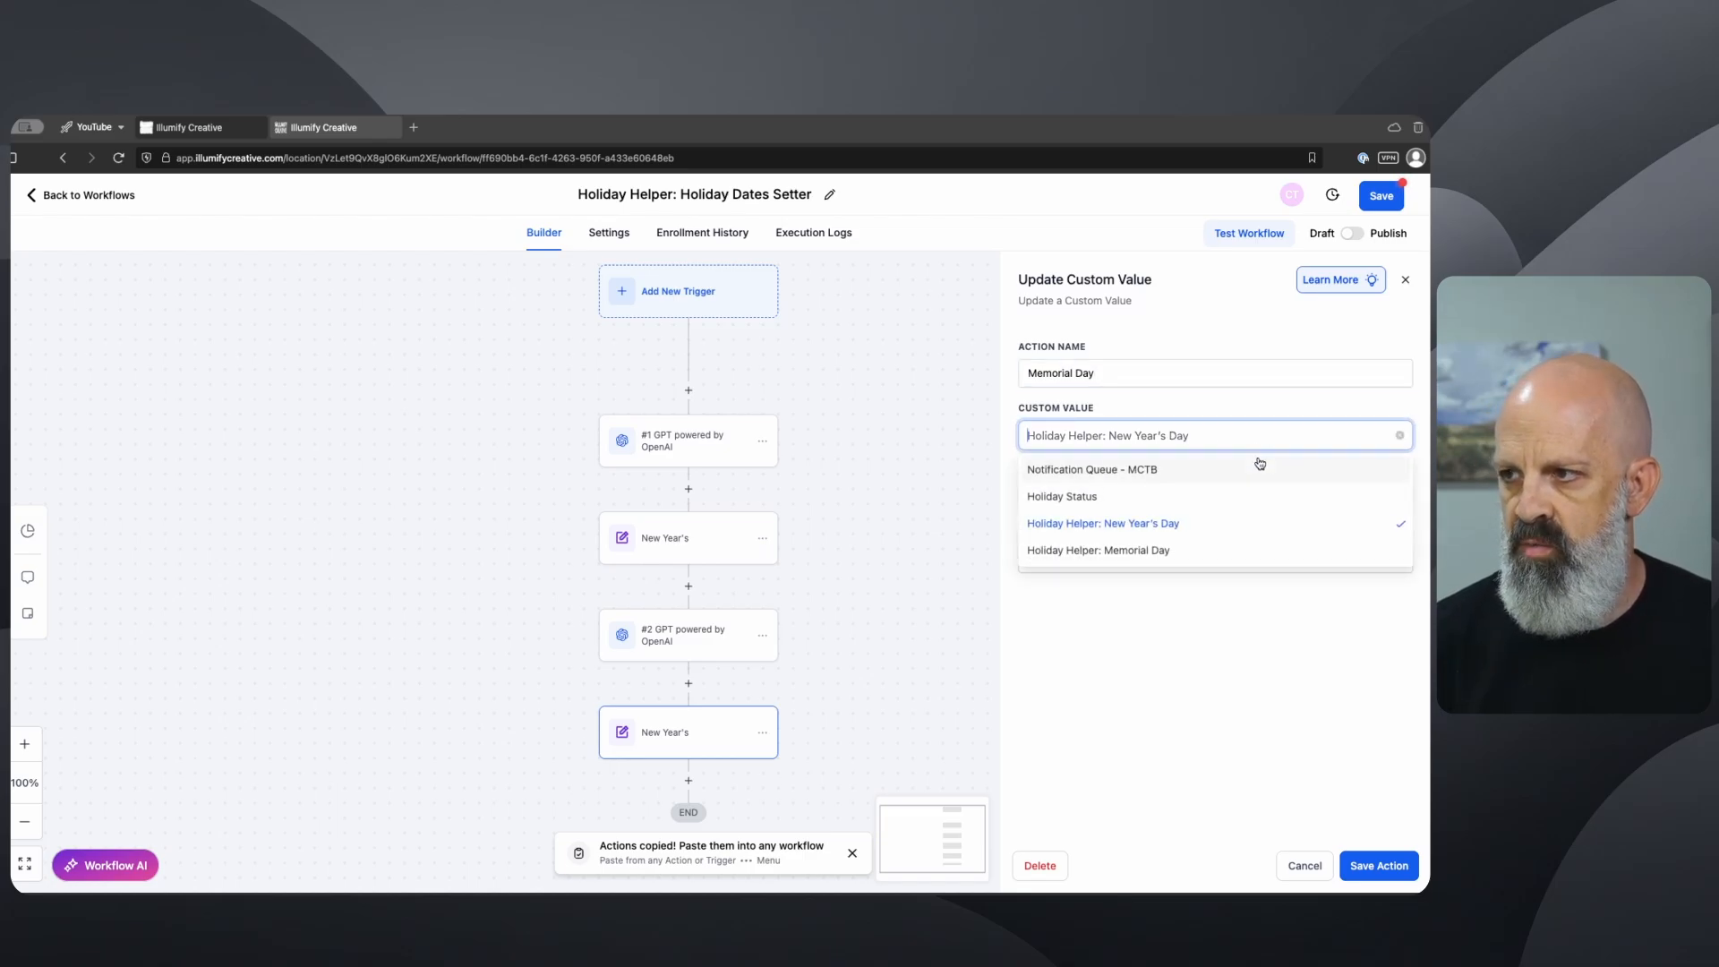
{"action": "left_click", "coordinate": [1104, 552]}
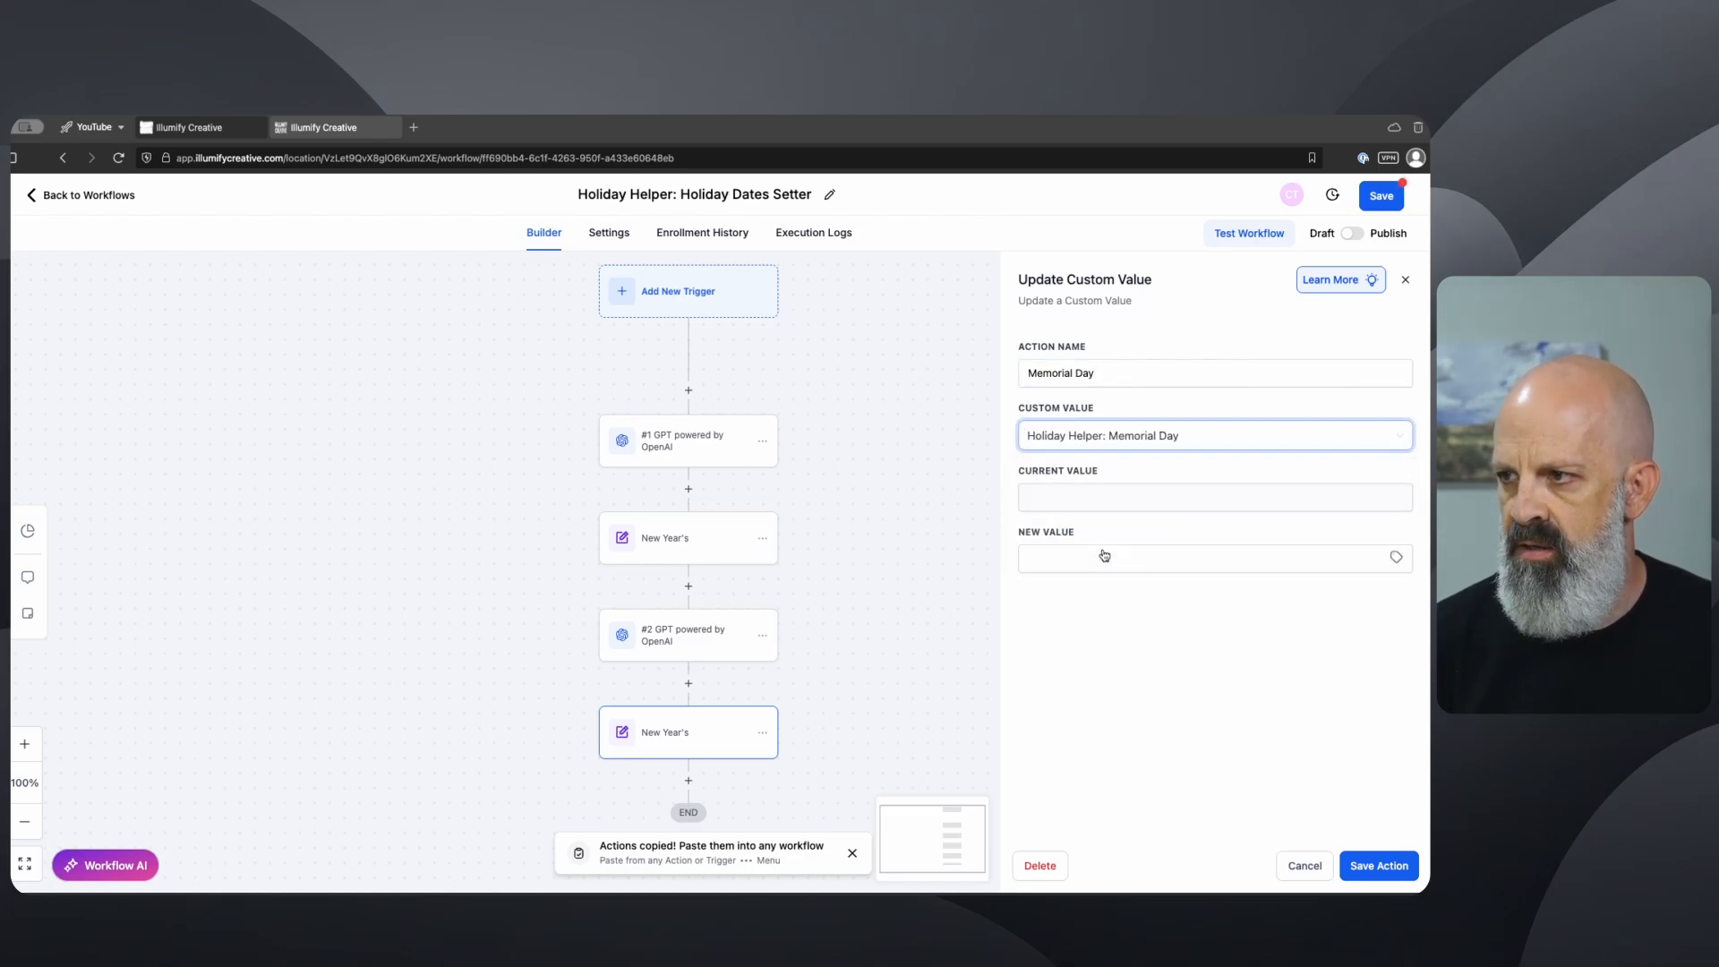
Step: Insert the #2 GPT action's response as the Memorial Day action's new value and save the action
{"action": "left_click", "coordinate": [1140, 553]}
{"action": "left_click", "coordinate": [1396, 558]}
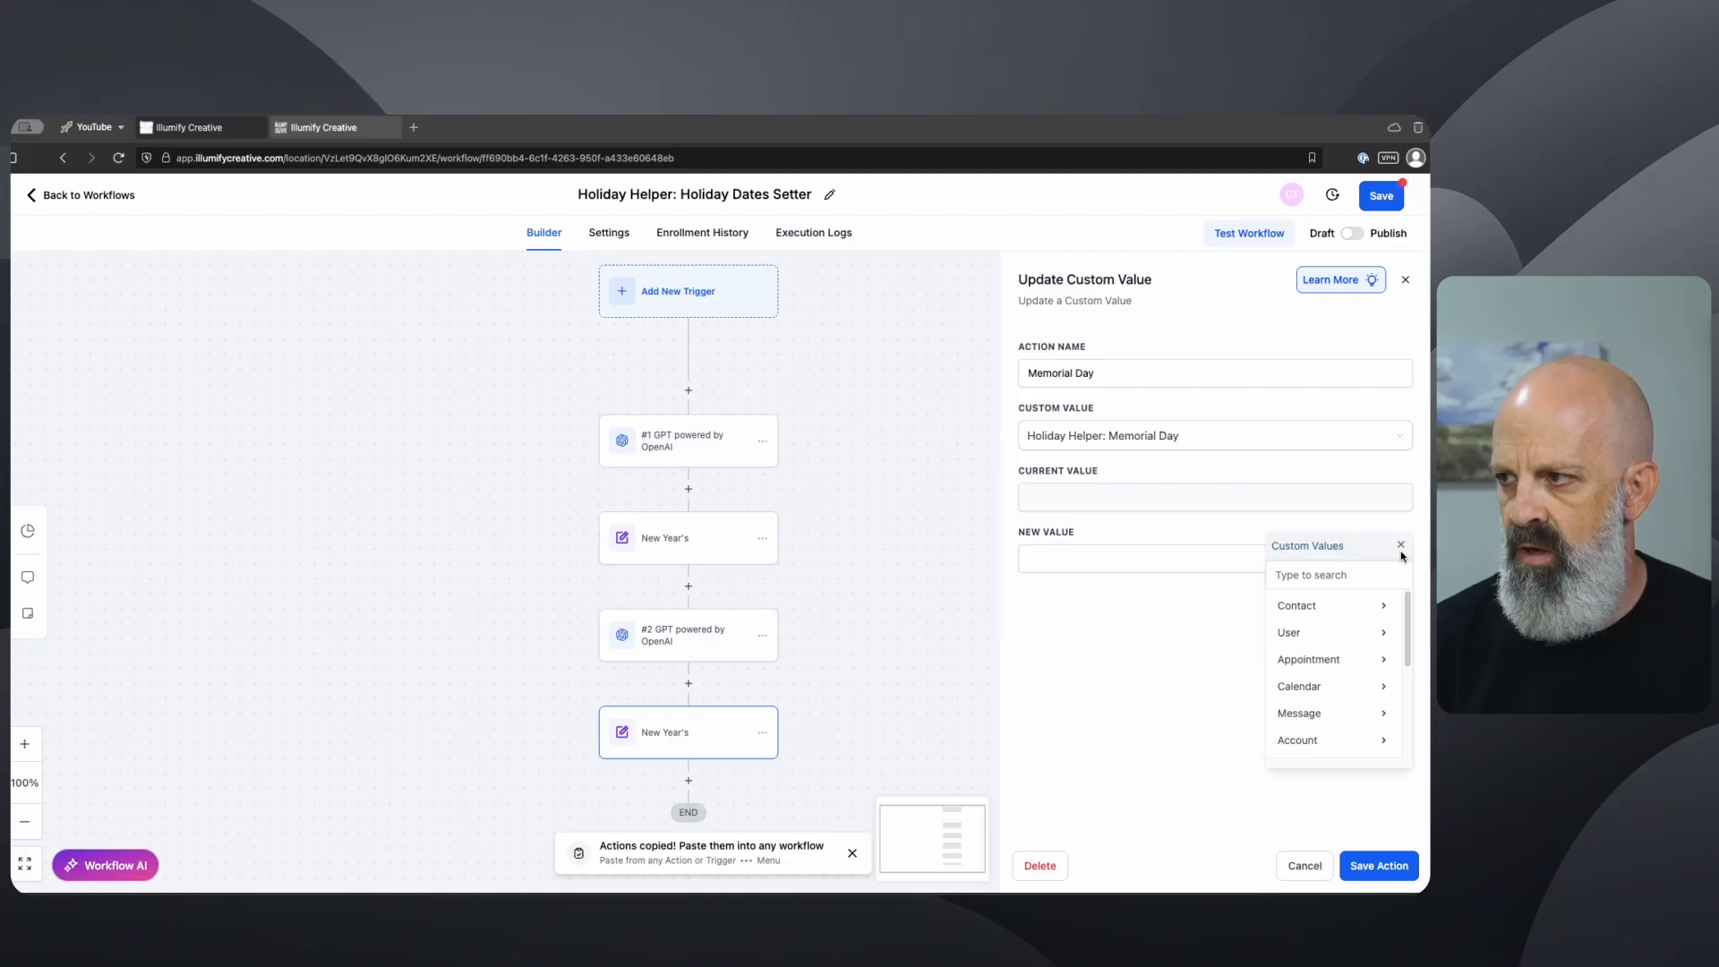
{"action": "scroll", "coordinate": [1303, 662], "scroll_direction": "down", "scroll_amount": 5}
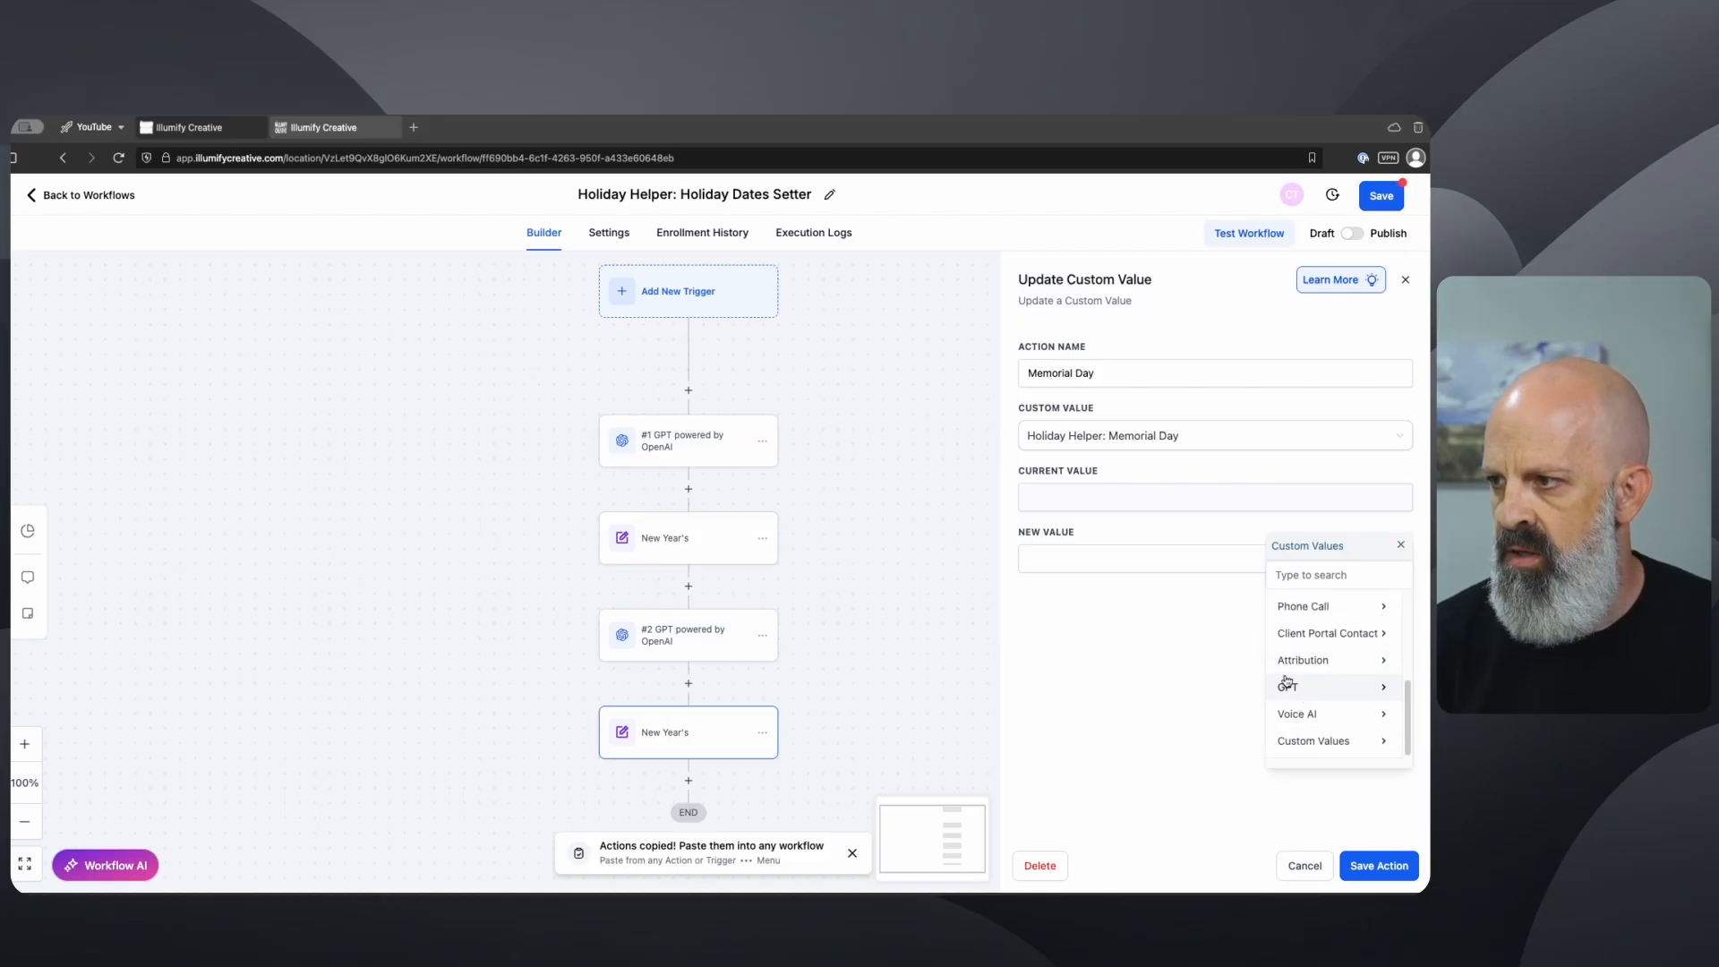
{"action": "left_click", "coordinate": [1289, 684]}
{"action": "left_click", "coordinate": [1300, 661]}
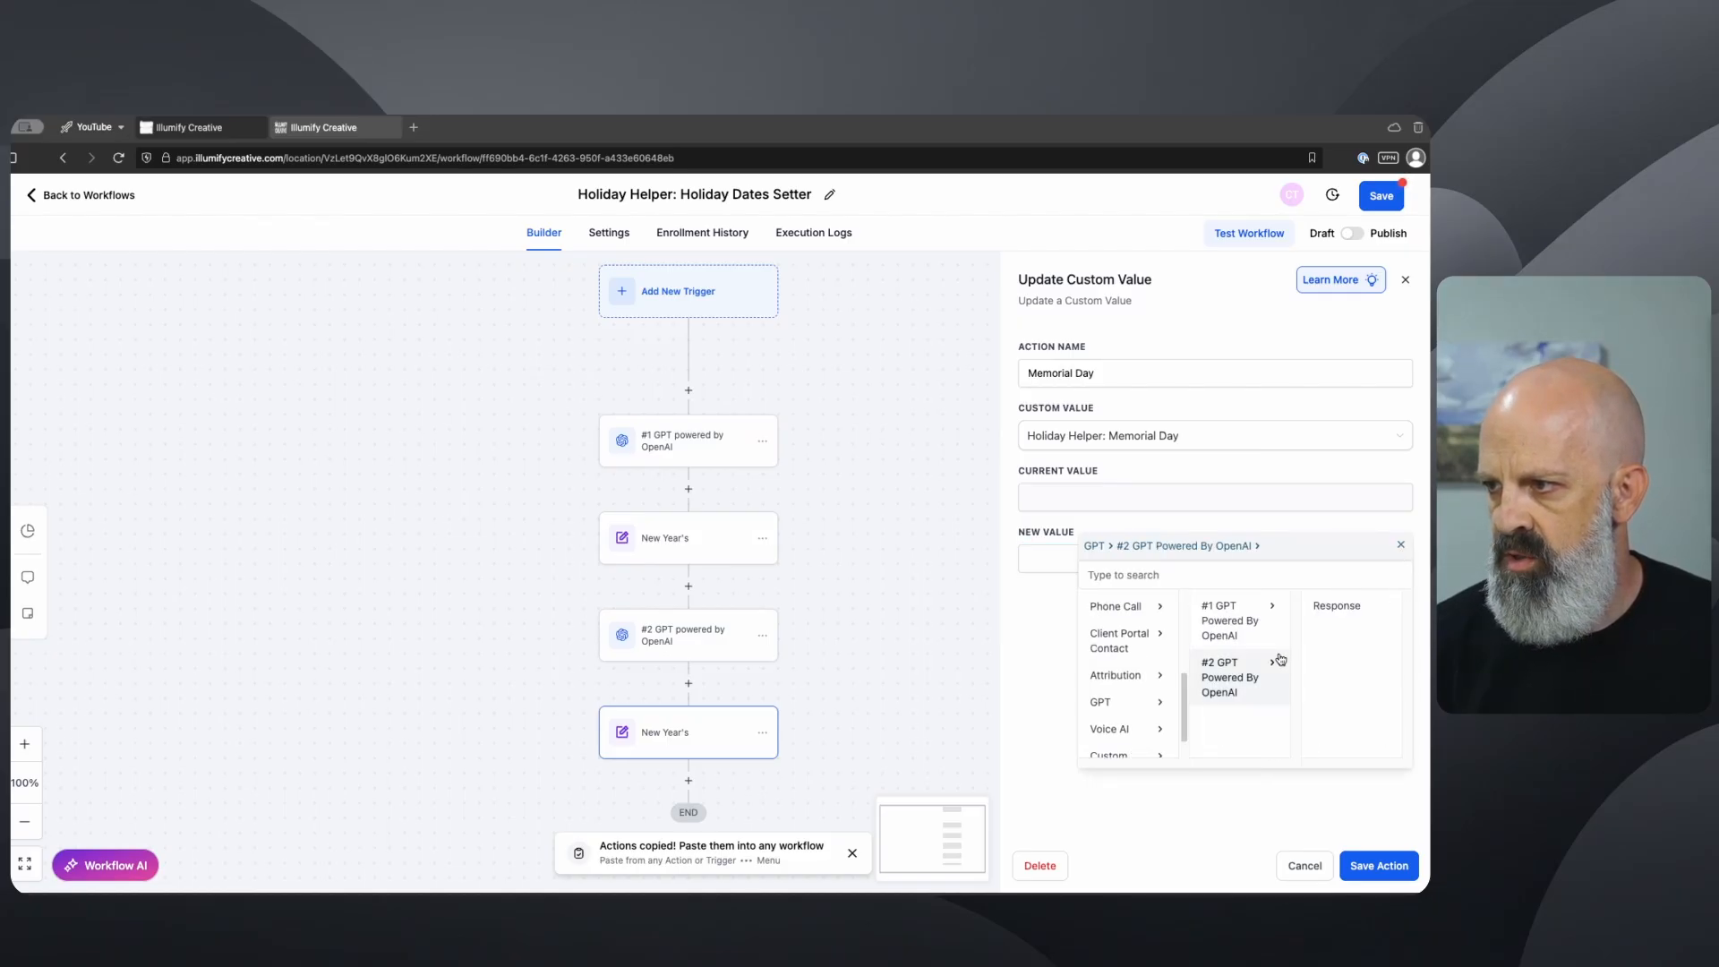
{"action": "left_click", "coordinate": [1330, 610]}
{"action": "left_click", "coordinate": [1380, 865]}
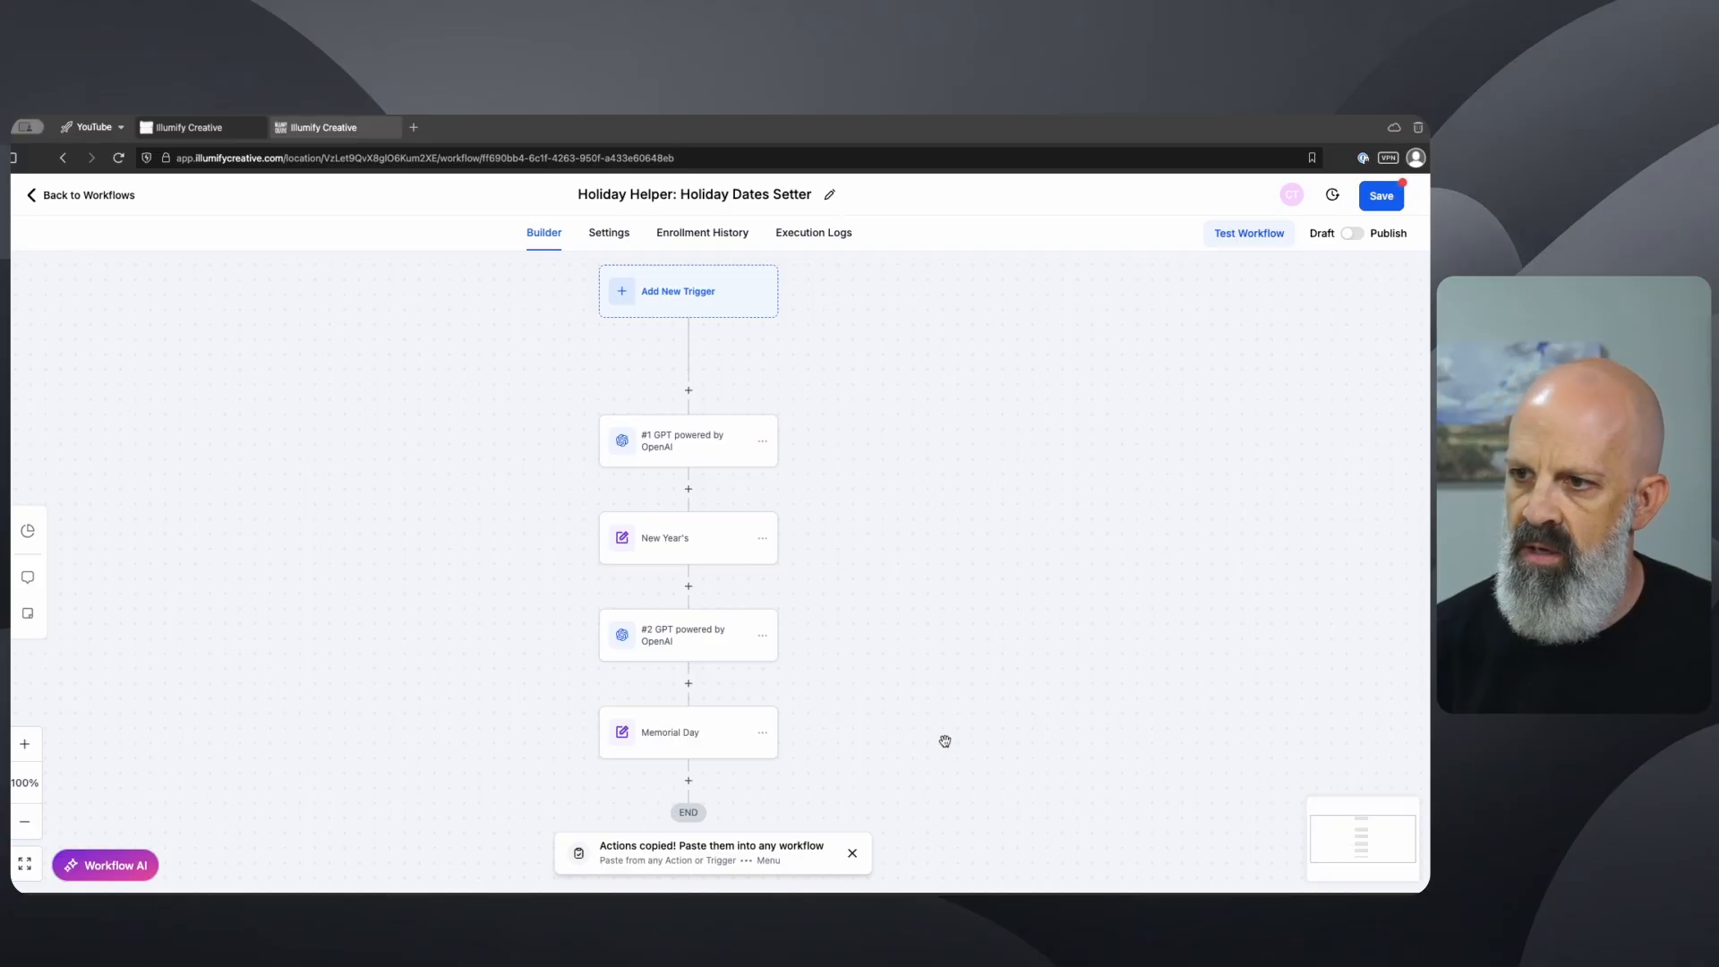
Step: Publish the Holiday Dates Setter workflow and save it
{"action": "left_click_drag", "start_coordinate": [944, 737], "coordinate": [905, 606]}
{"action": "left_click", "coordinate": [739, 509]}
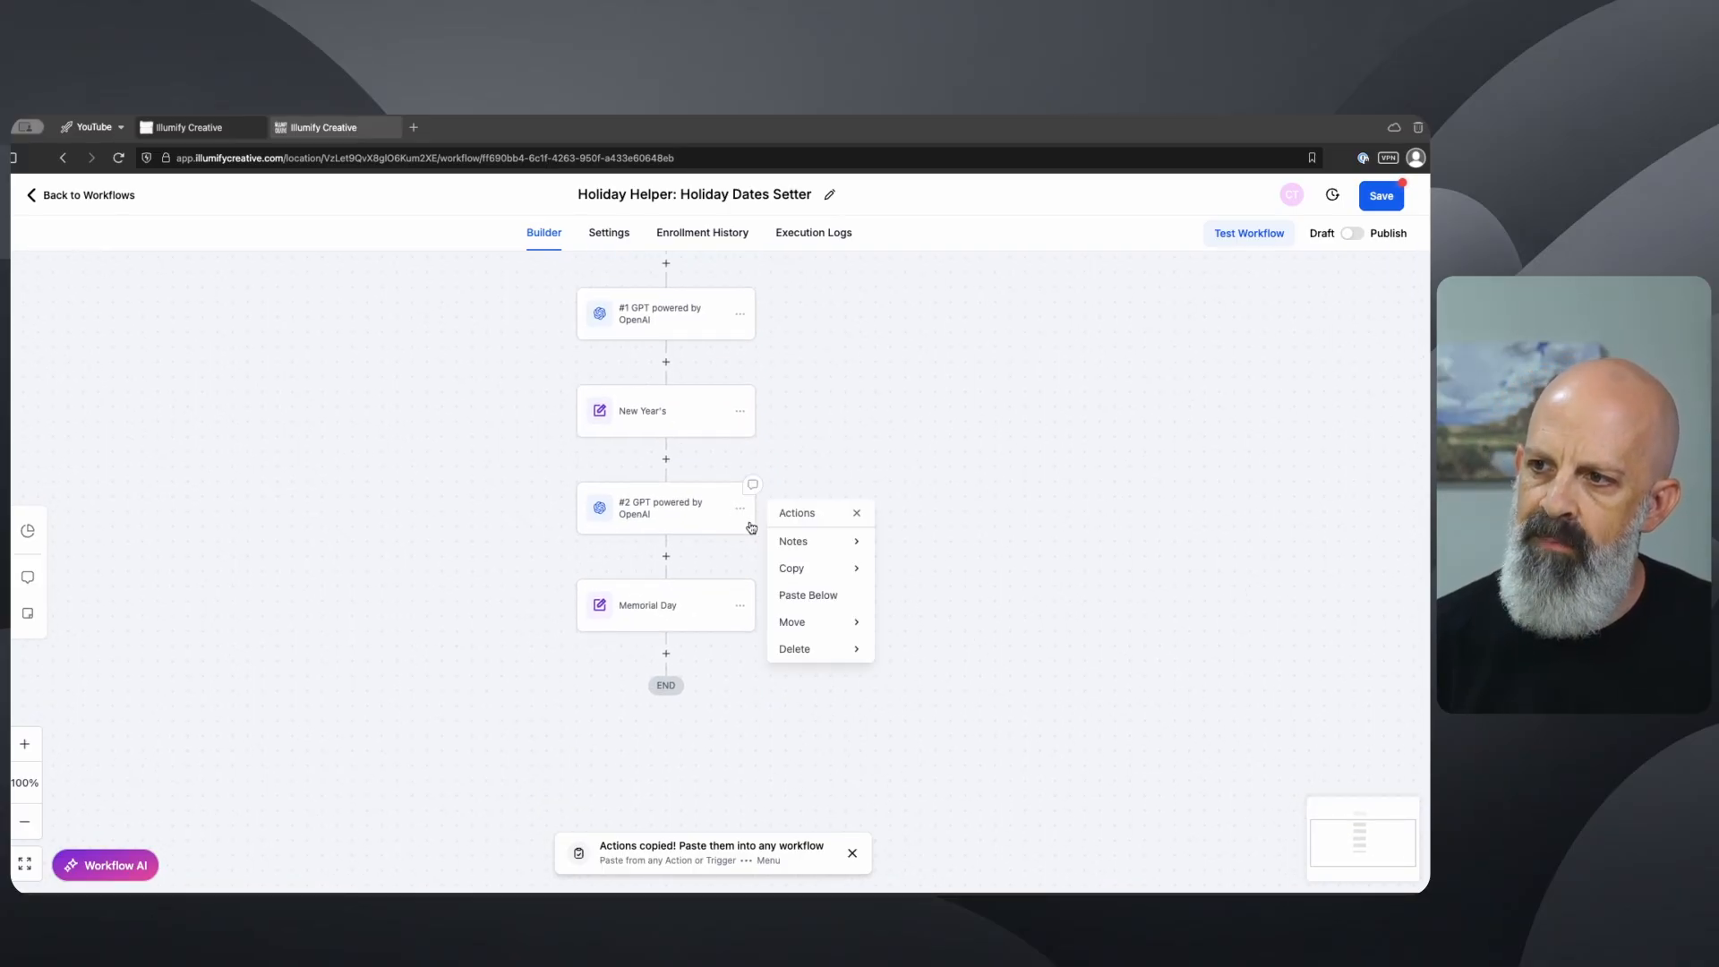
{"action": "left_click", "coordinate": [707, 724]}
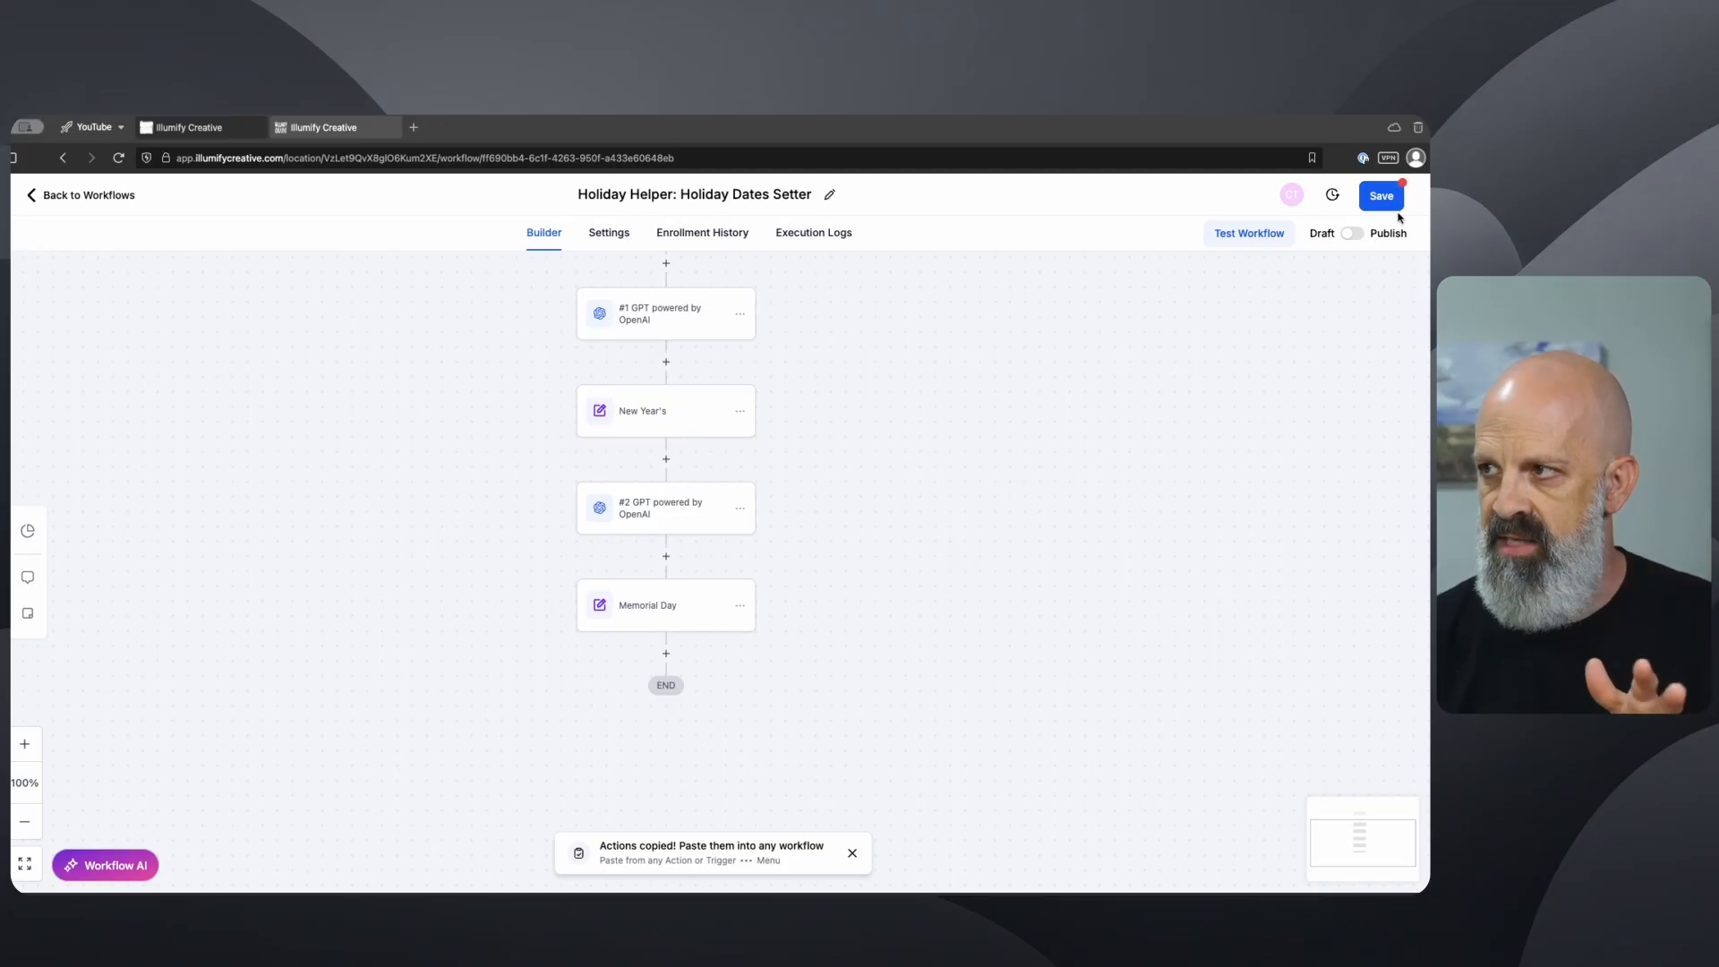
{"action": "left_click", "coordinate": [1350, 236]}
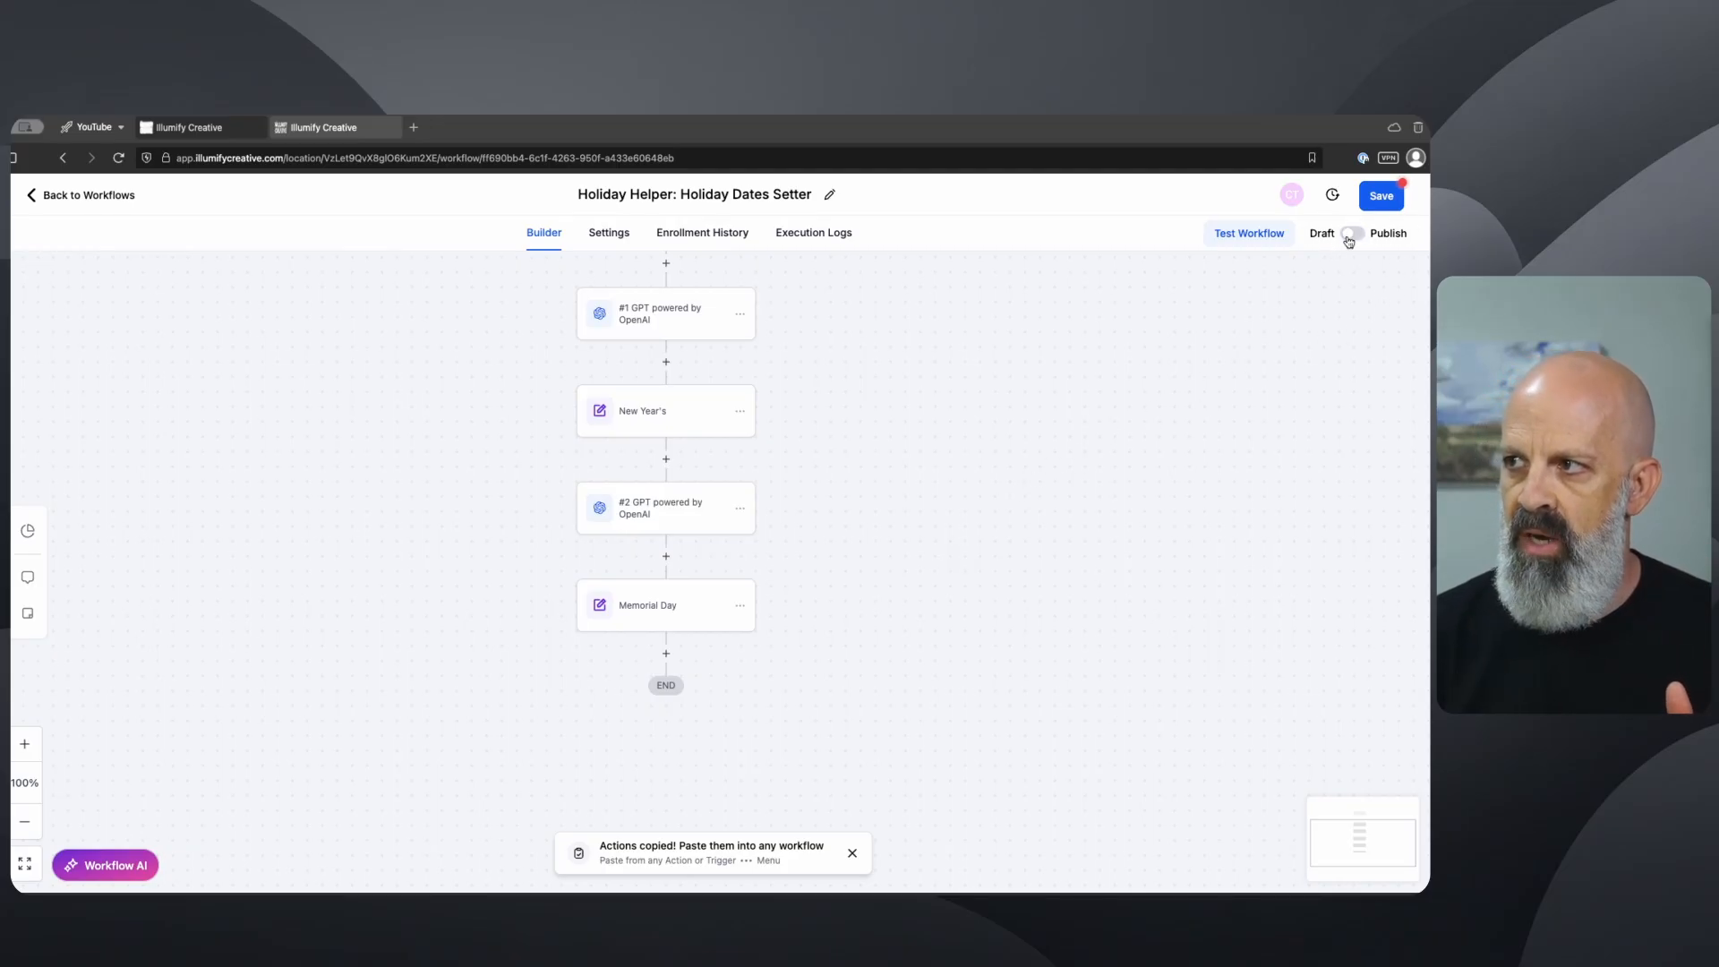
{"action": "left_click", "coordinate": [1374, 198]}
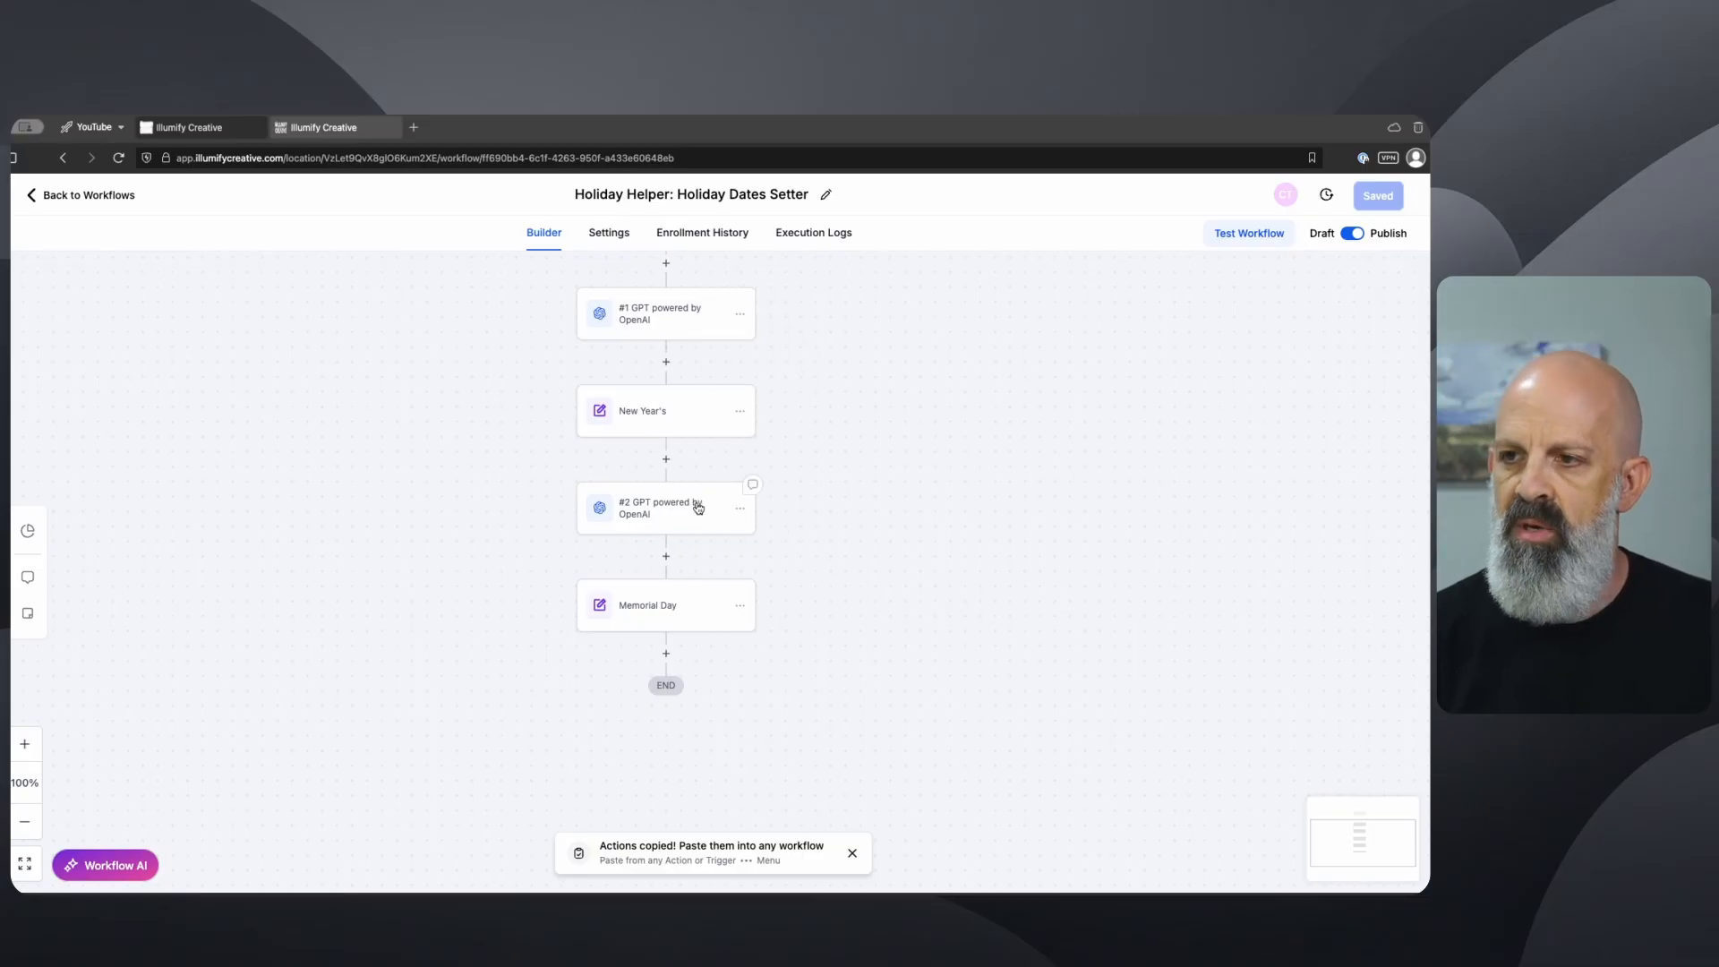
Step: Open the Holiday Helper DO NOT DELETE contact in the other browser tab and go to its Automation section
{"action": "left_click", "coordinate": [331, 131]}
{"action": "left_click", "coordinate": [65, 332]}
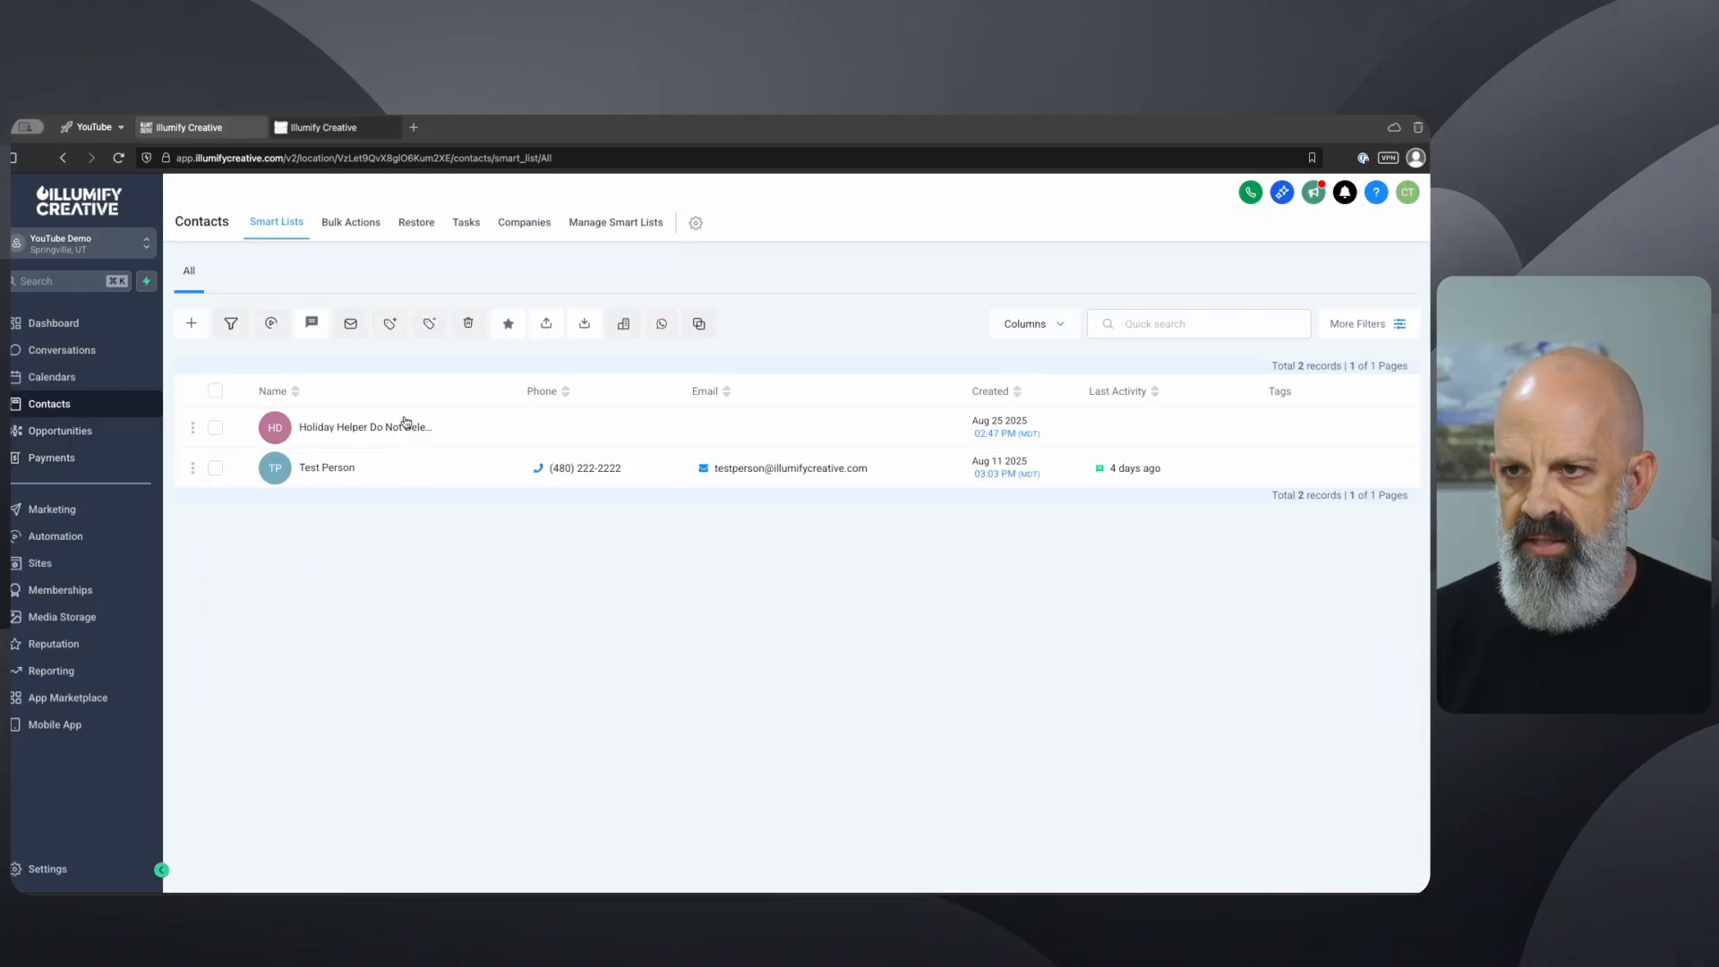
{"action": "left_click", "coordinate": [366, 427]}
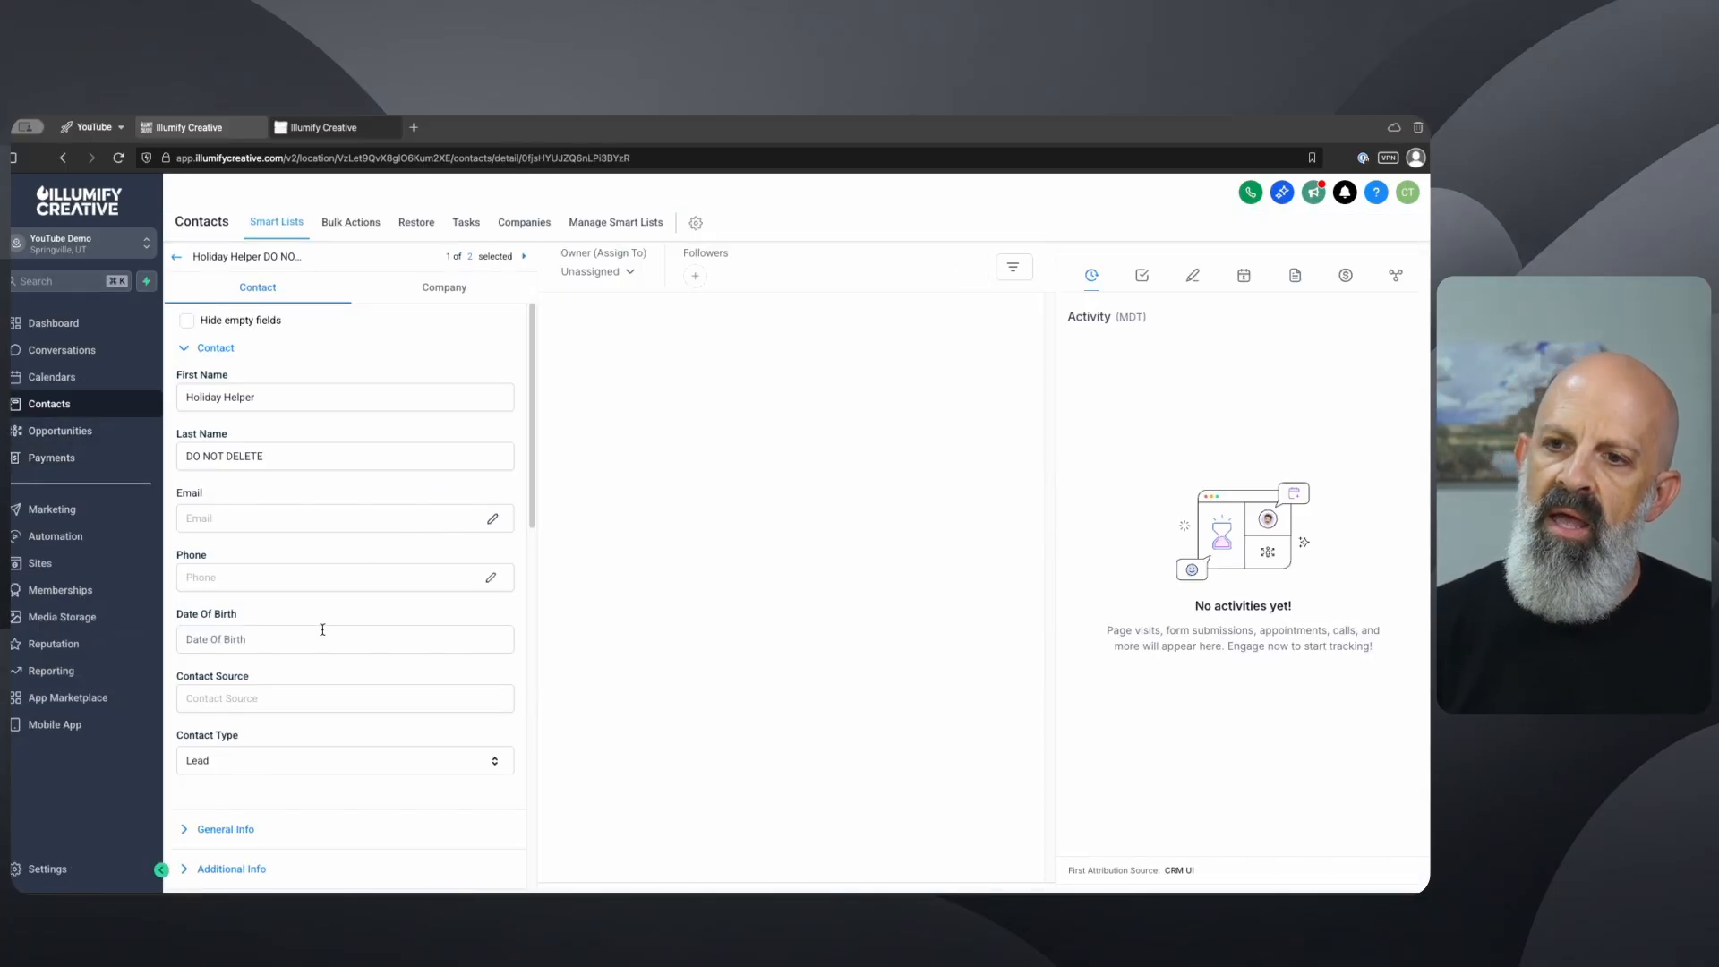
{"action": "scroll", "coordinate": [322, 629], "scroll_direction": "down", "scroll_amount": 15}
{"action": "scroll", "coordinate": [321, 637], "scroll_direction": "up", "scroll_amount": 2}
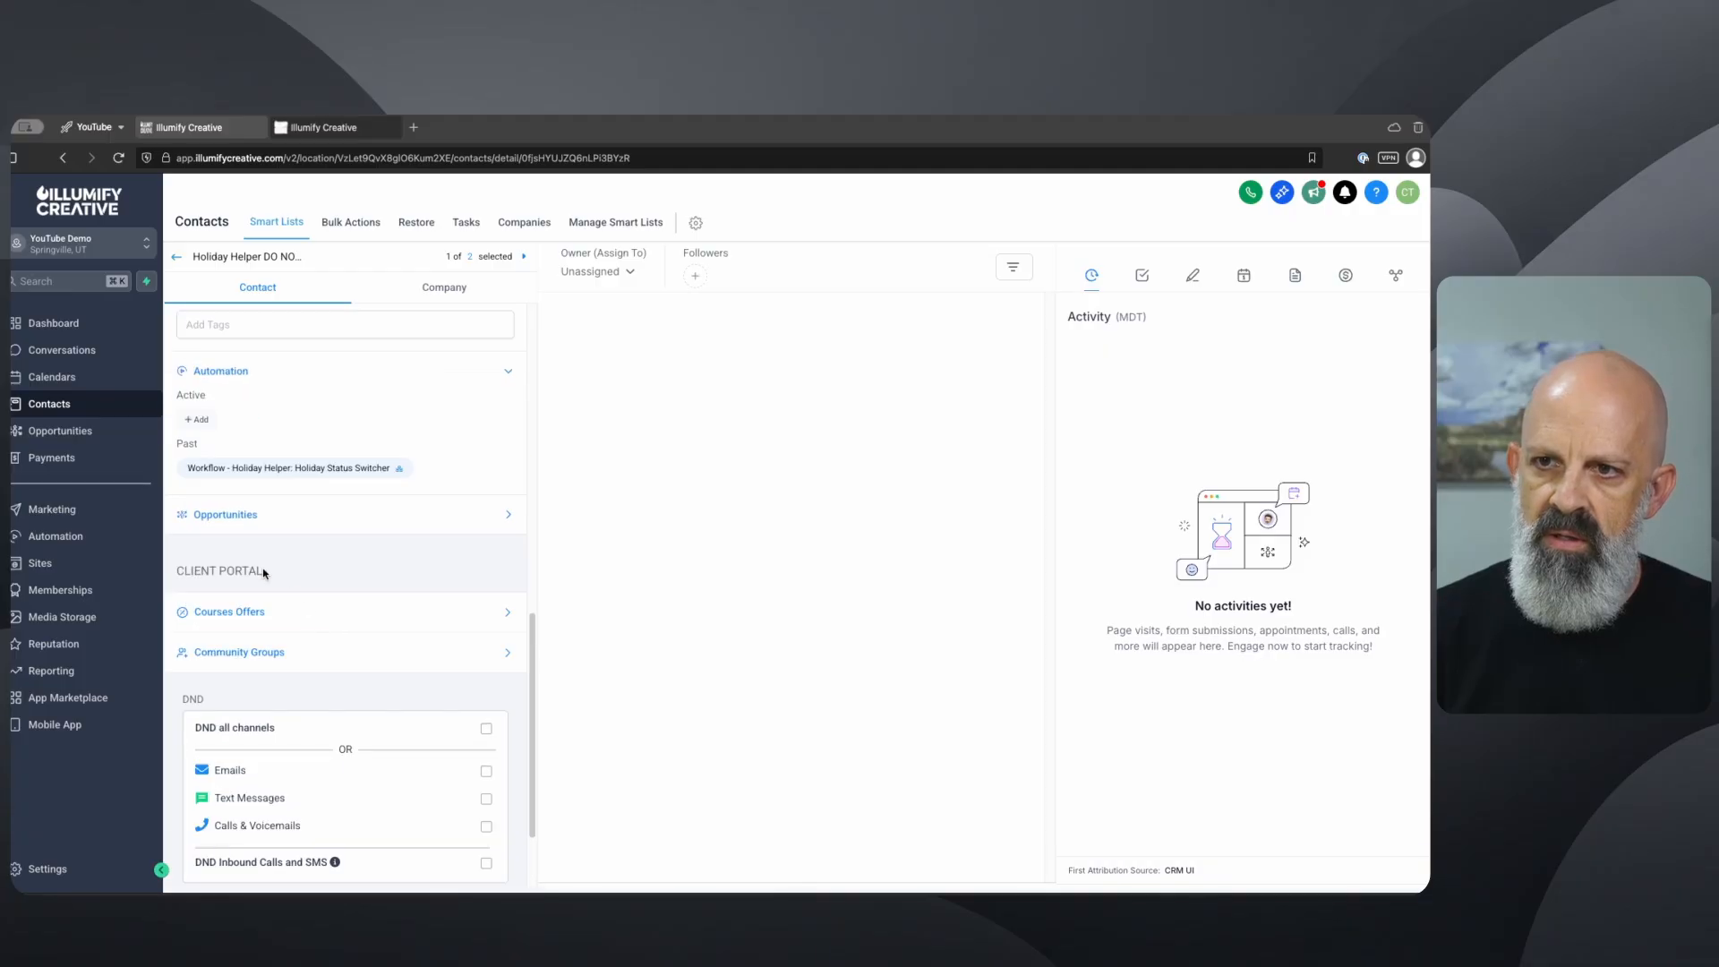
{"action": "scroll", "coordinate": [235, 534], "scroll_direction": "up", "scroll_amount": 1}
Step: Start adding the contact to an automation, choosing the Holiday Helper: Holiday Dates Setter workflow
{"action": "left_click", "coordinate": [197, 448]}
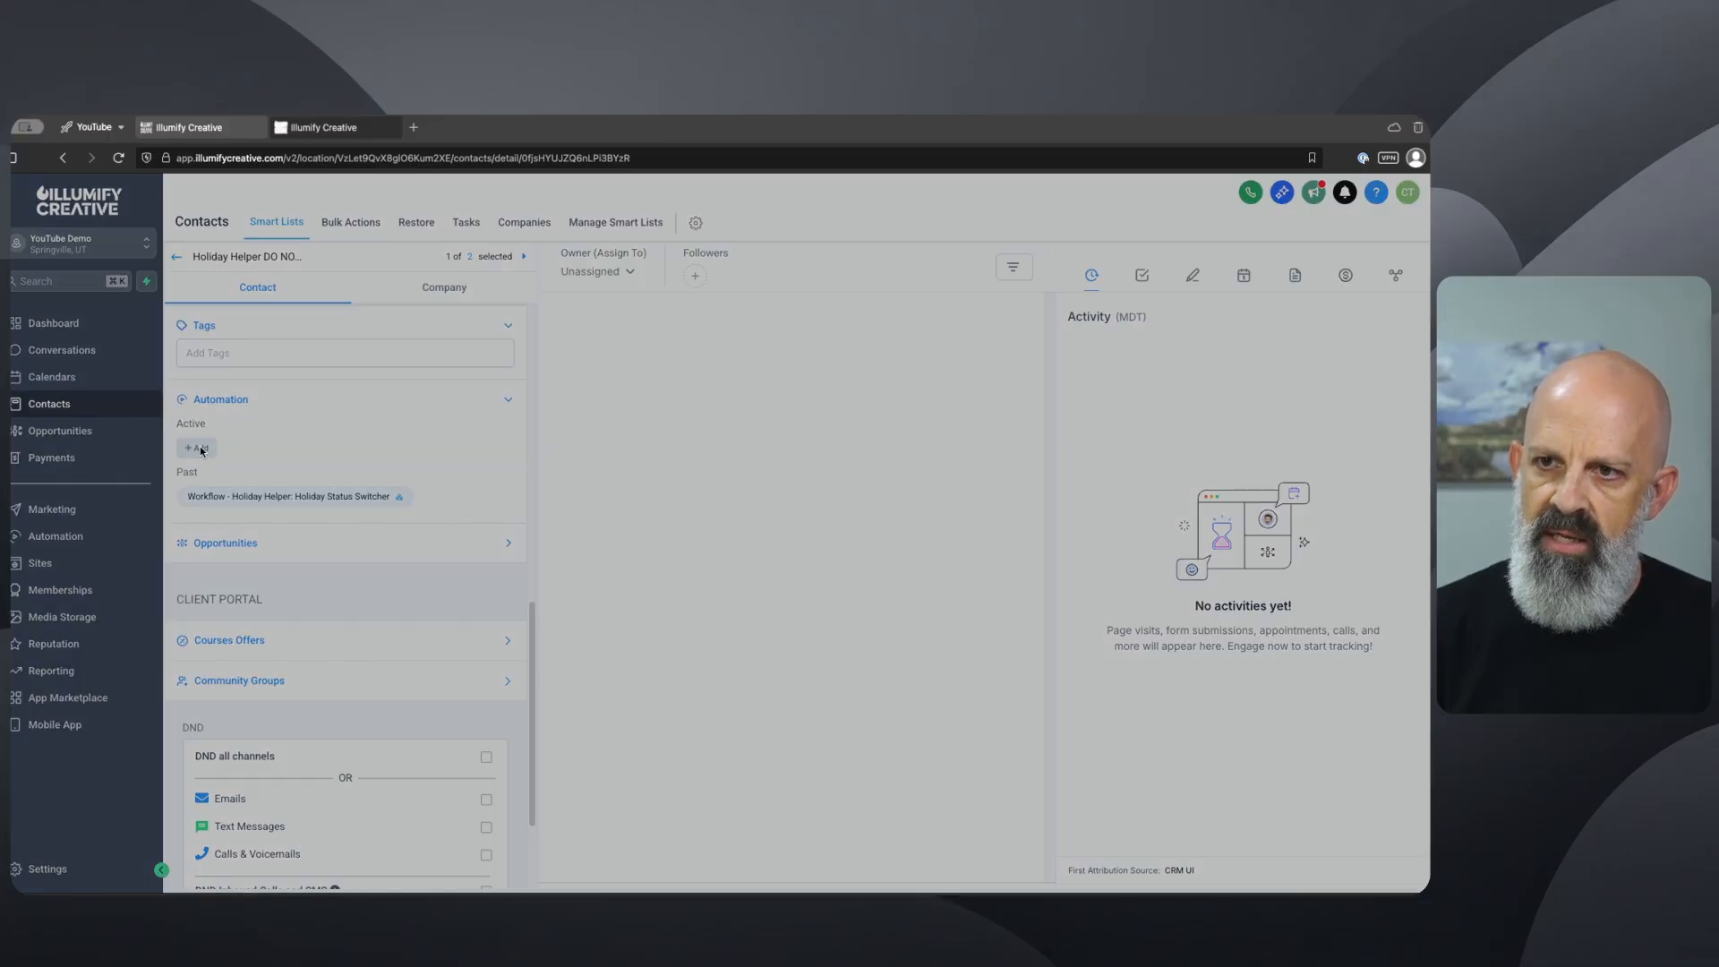
{"action": "left_click", "coordinate": [585, 291]}
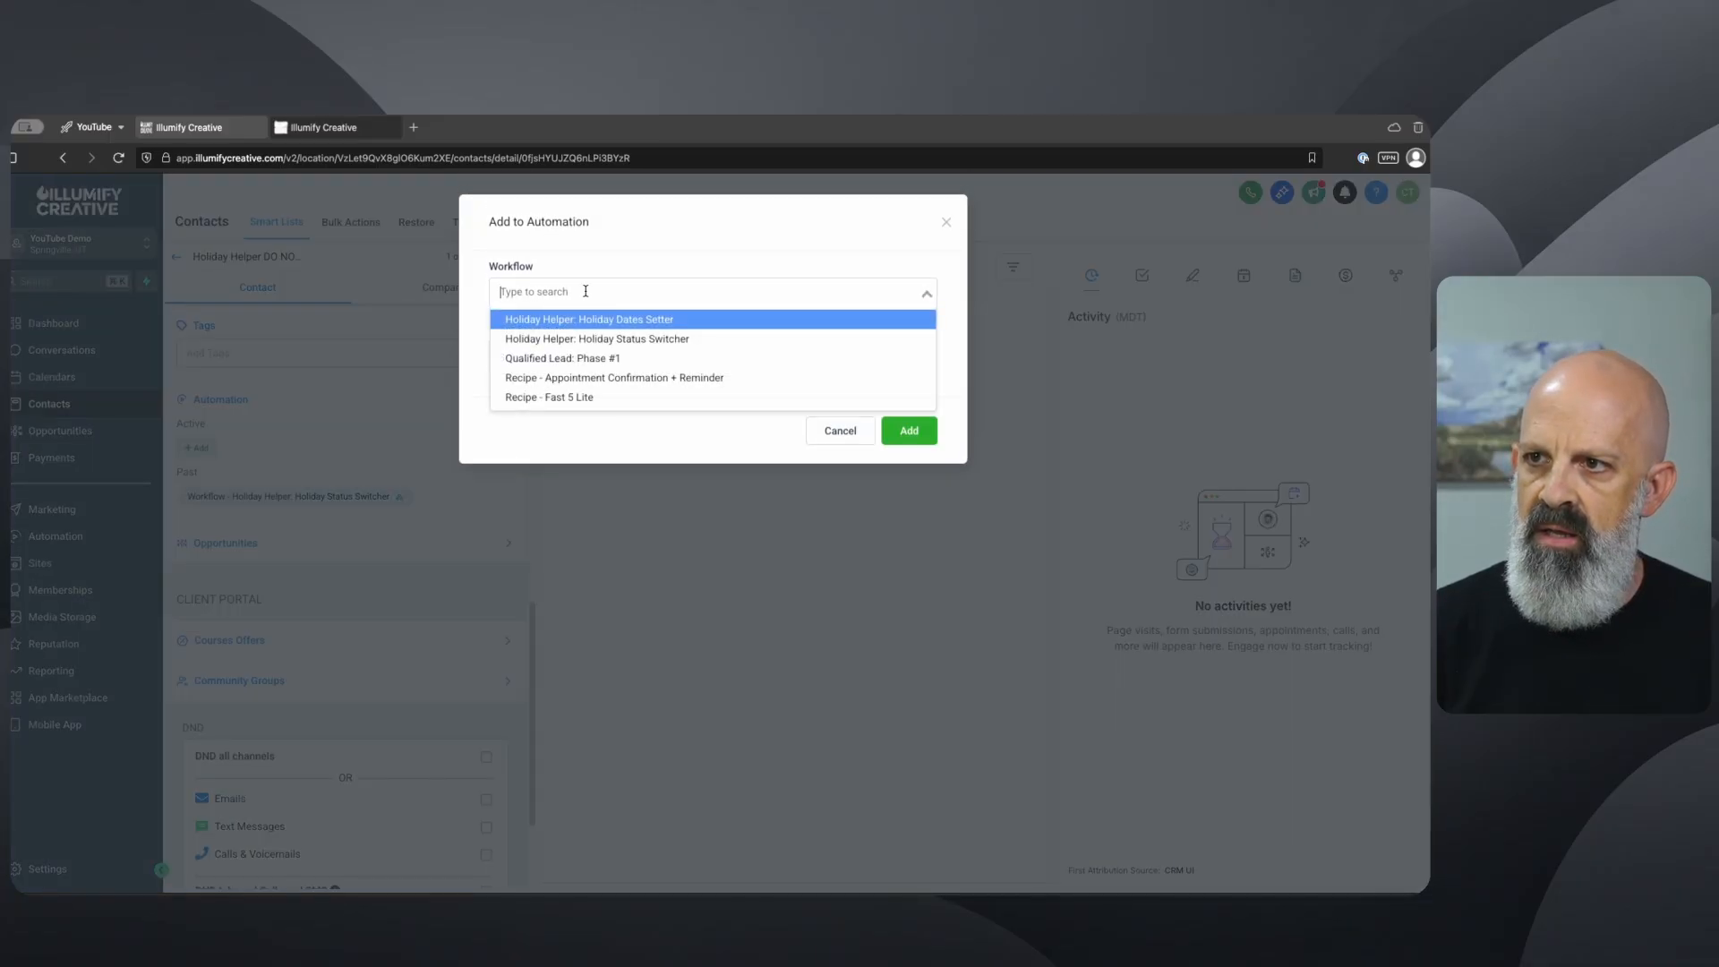
{"action": "left_click", "coordinate": [637, 321]}
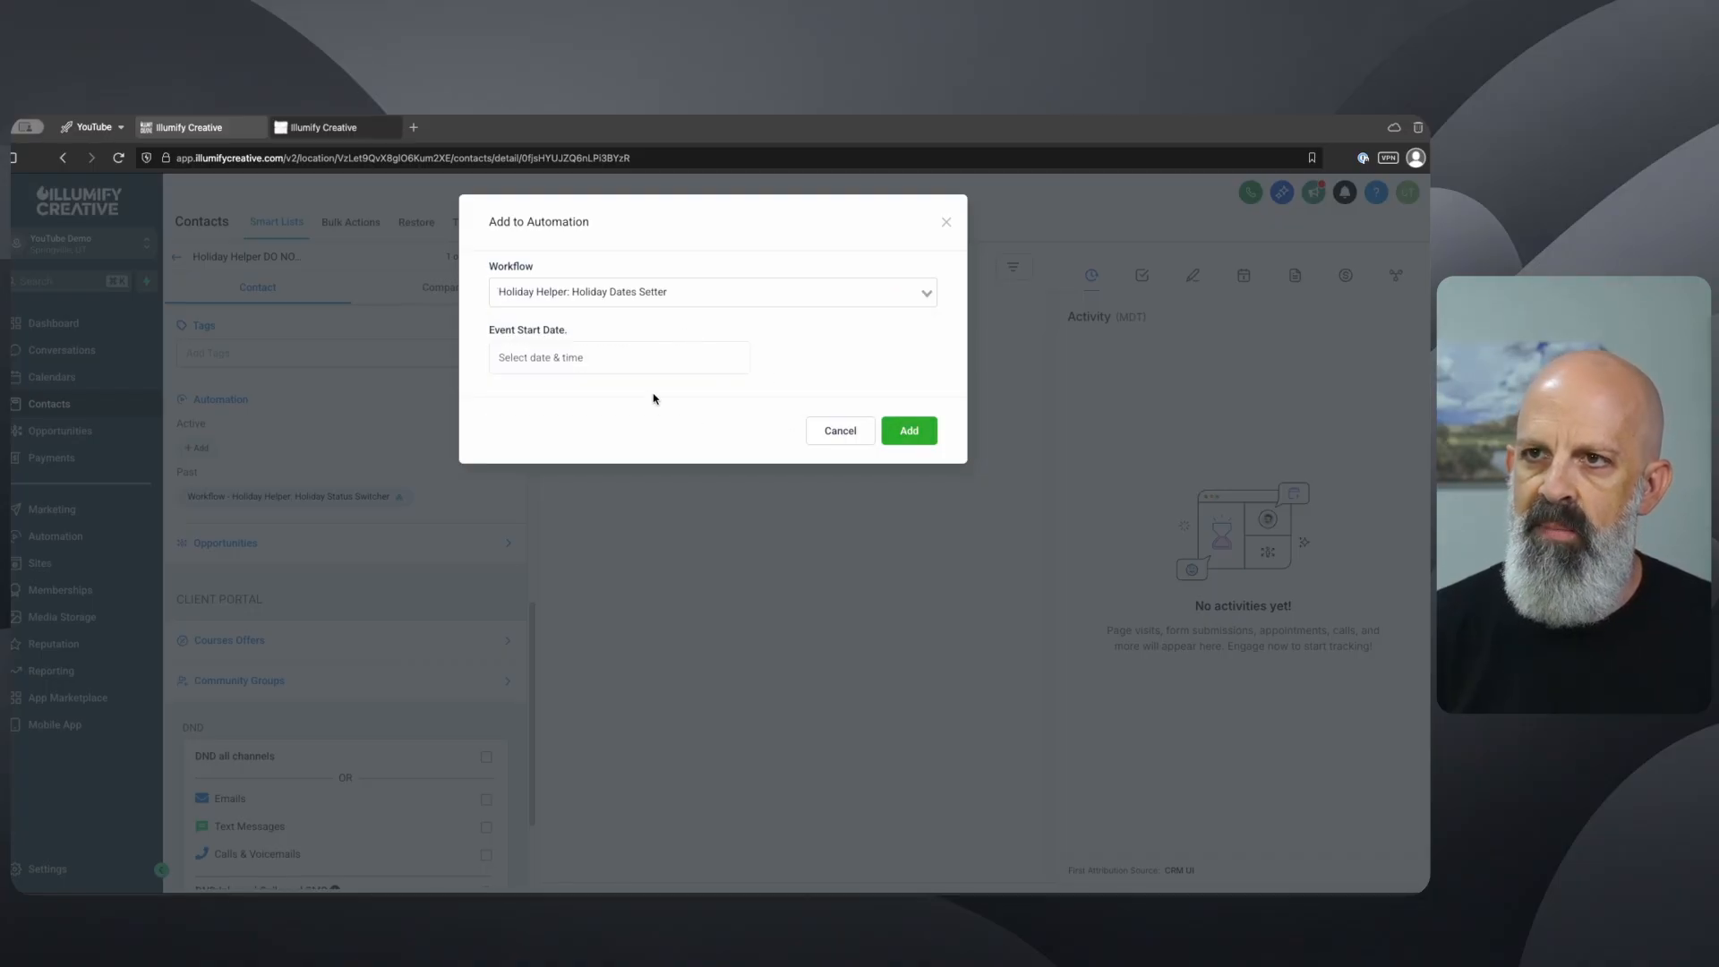
Step: Return to the workflow builder's tab and open the Holiday Helper: Holiday Status Switcher workflow from the workflow list
{"action": "left_click", "coordinate": [228, 131]}
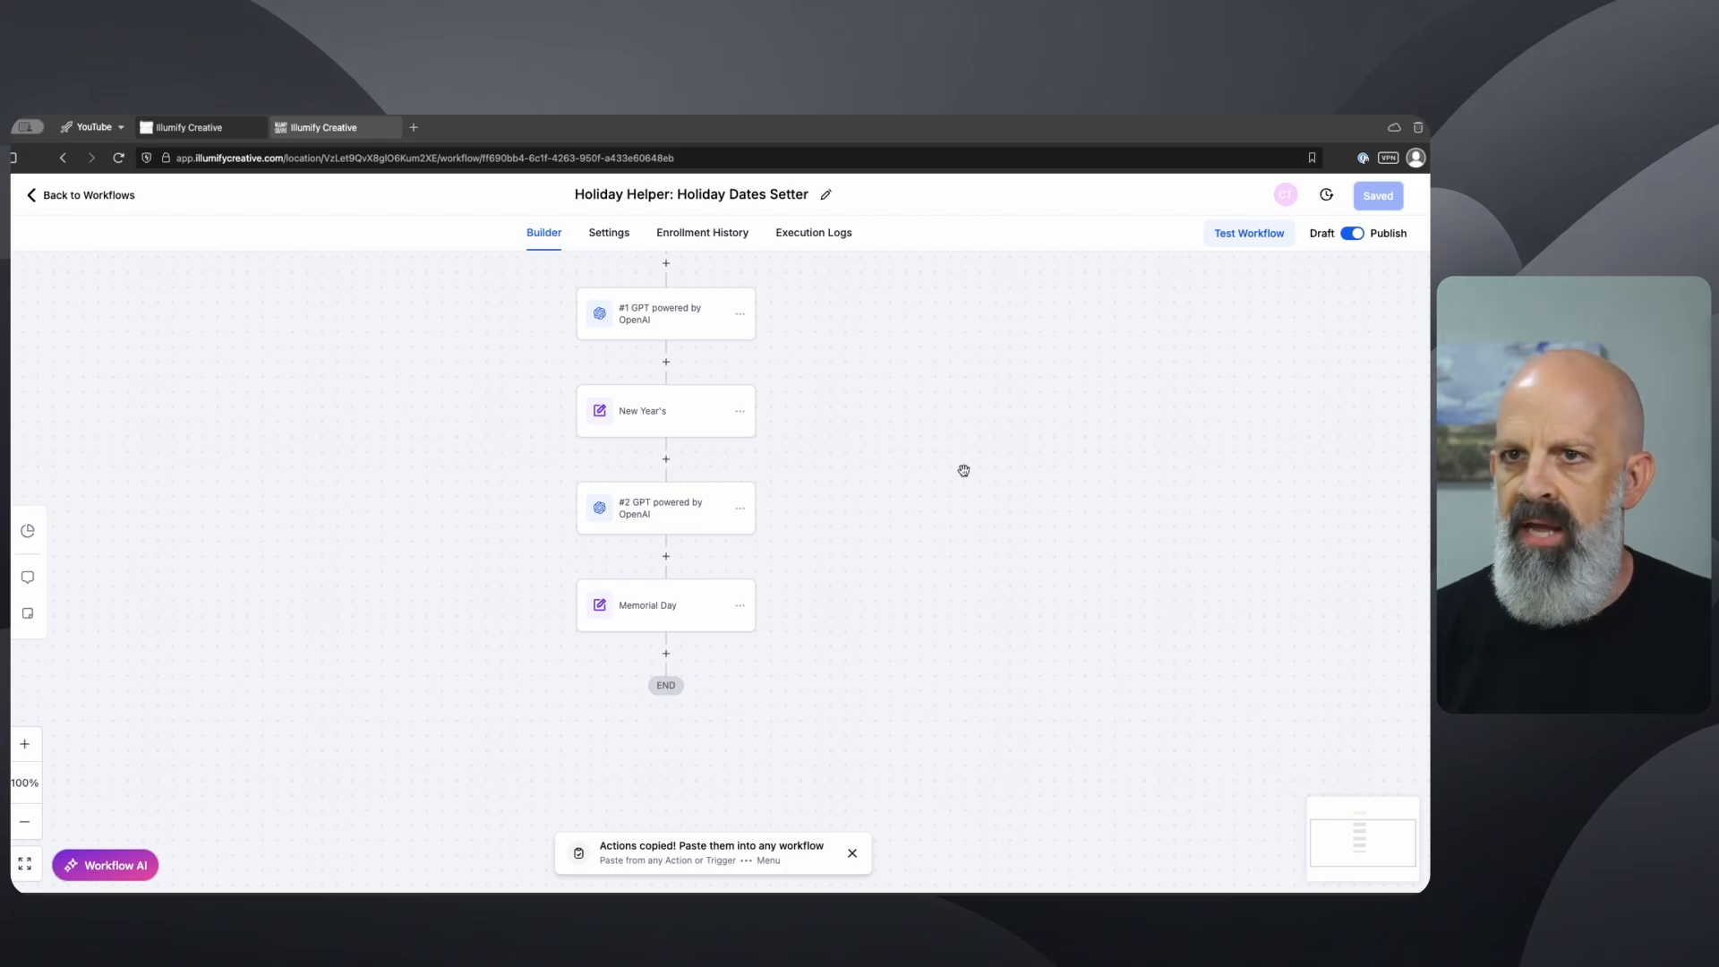
{"action": "left_click", "coordinate": [112, 197]}
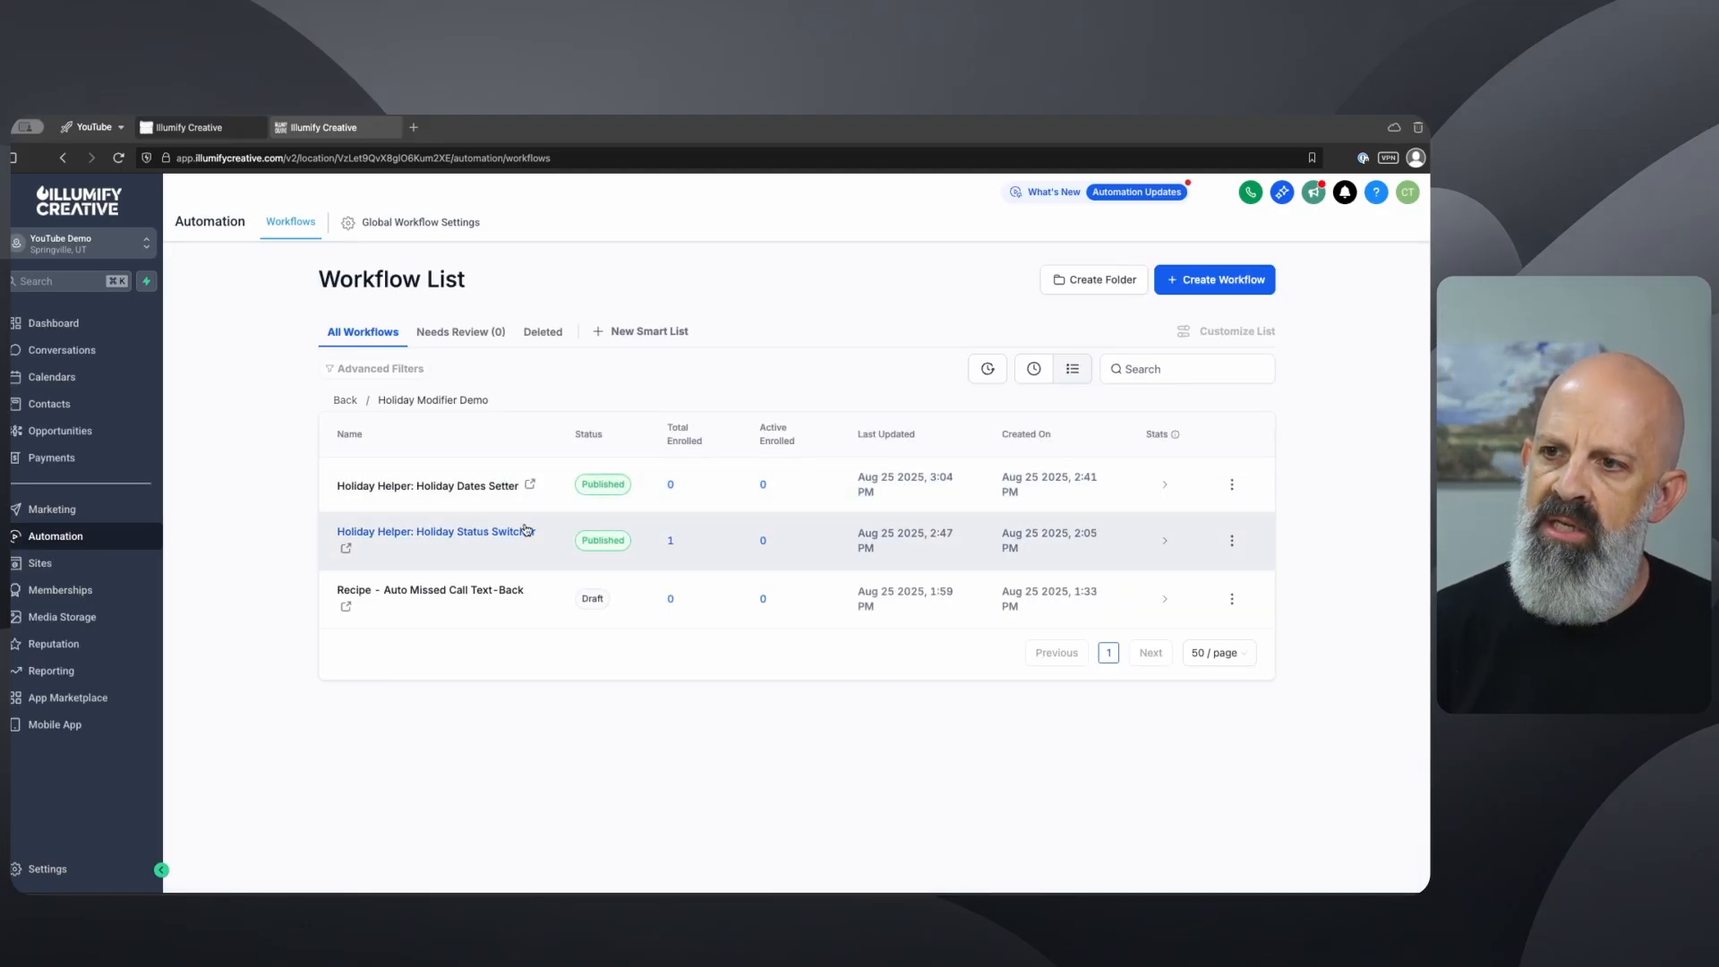
{"action": "left_click", "coordinate": [478, 535]}
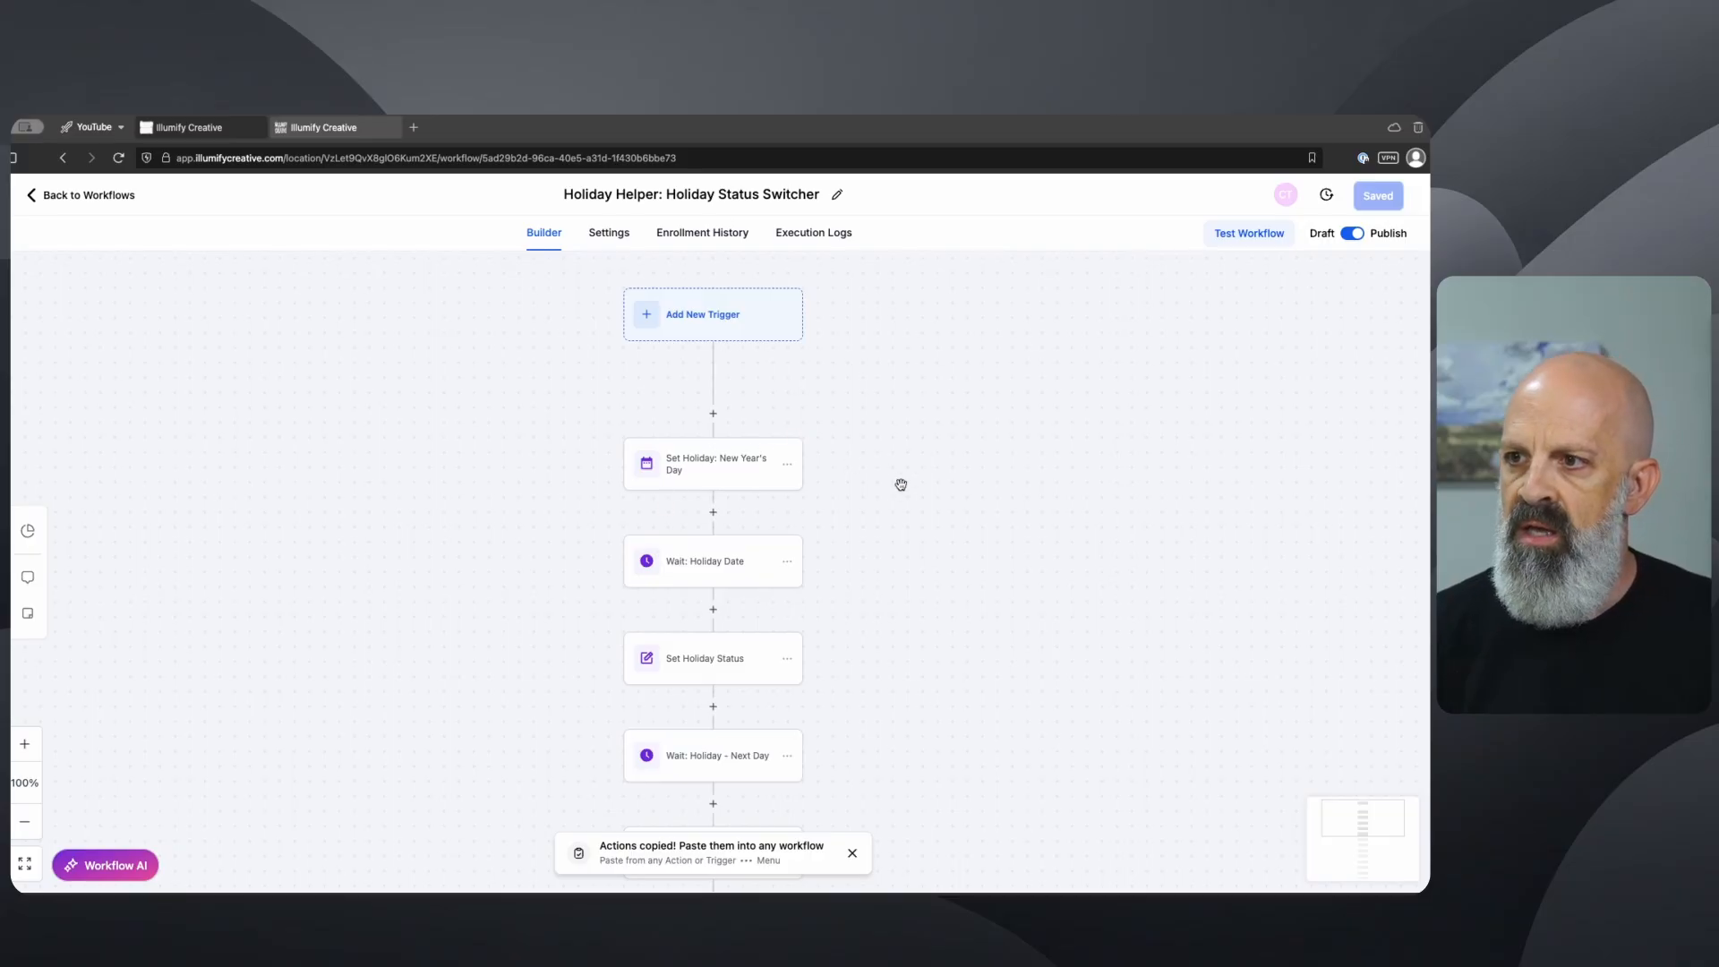
{"action": "left_click_drag", "start_coordinate": [902, 484], "coordinate": [688, 436]}
Step: Change the Set Holiday: New Year's Day action's type to Custom Field, select the Holiday Helper: New Year's Day custom value, and save it
{"action": "left_click", "coordinate": [541, 414]}
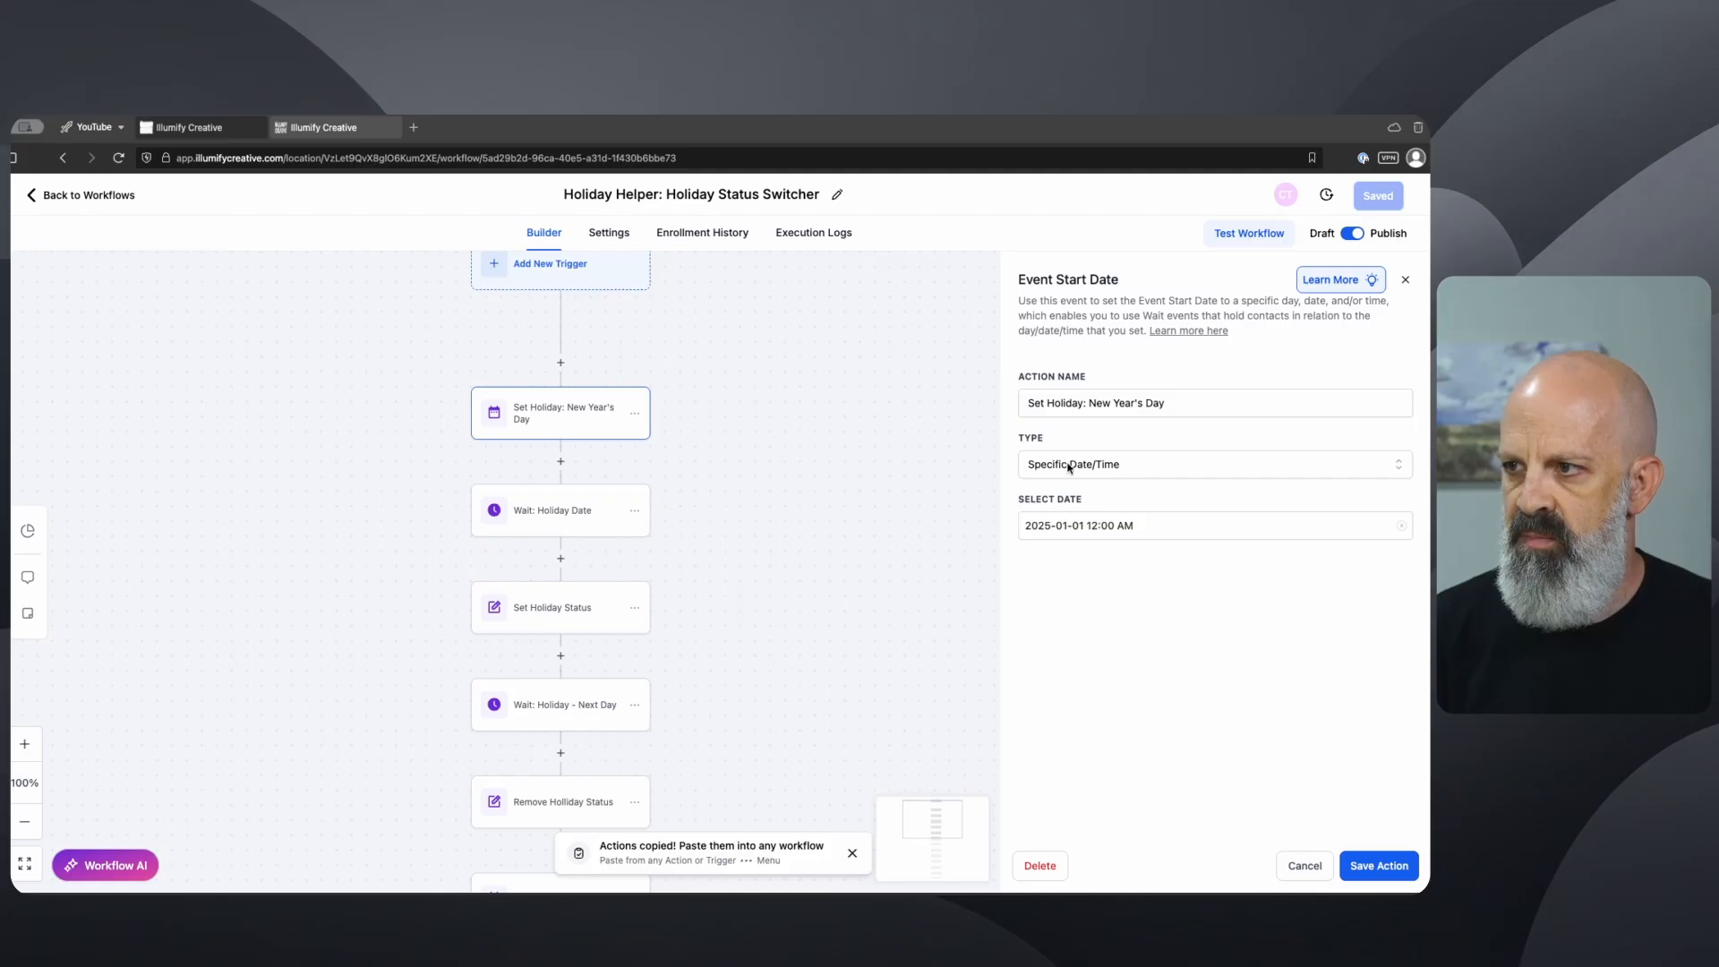
{"action": "left_click", "coordinate": [1101, 466]}
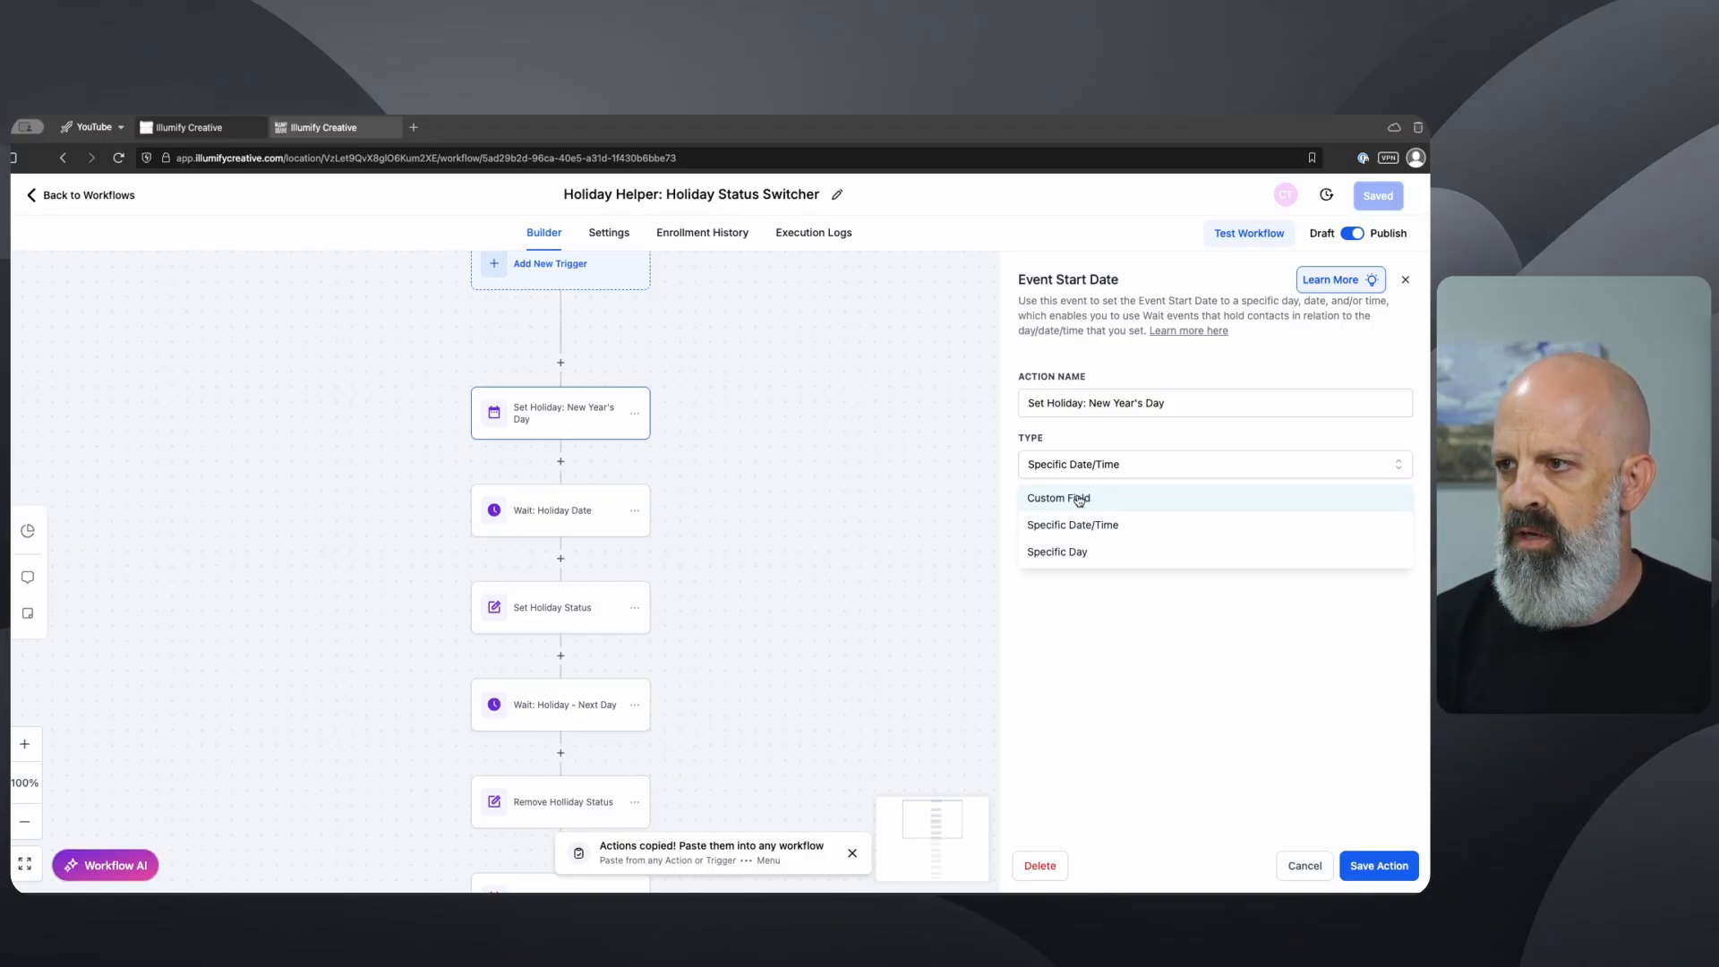
{"action": "left_click", "coordinate": [1080, 498]}
{"action": "left_click", "coordinate": [1074, 527]}
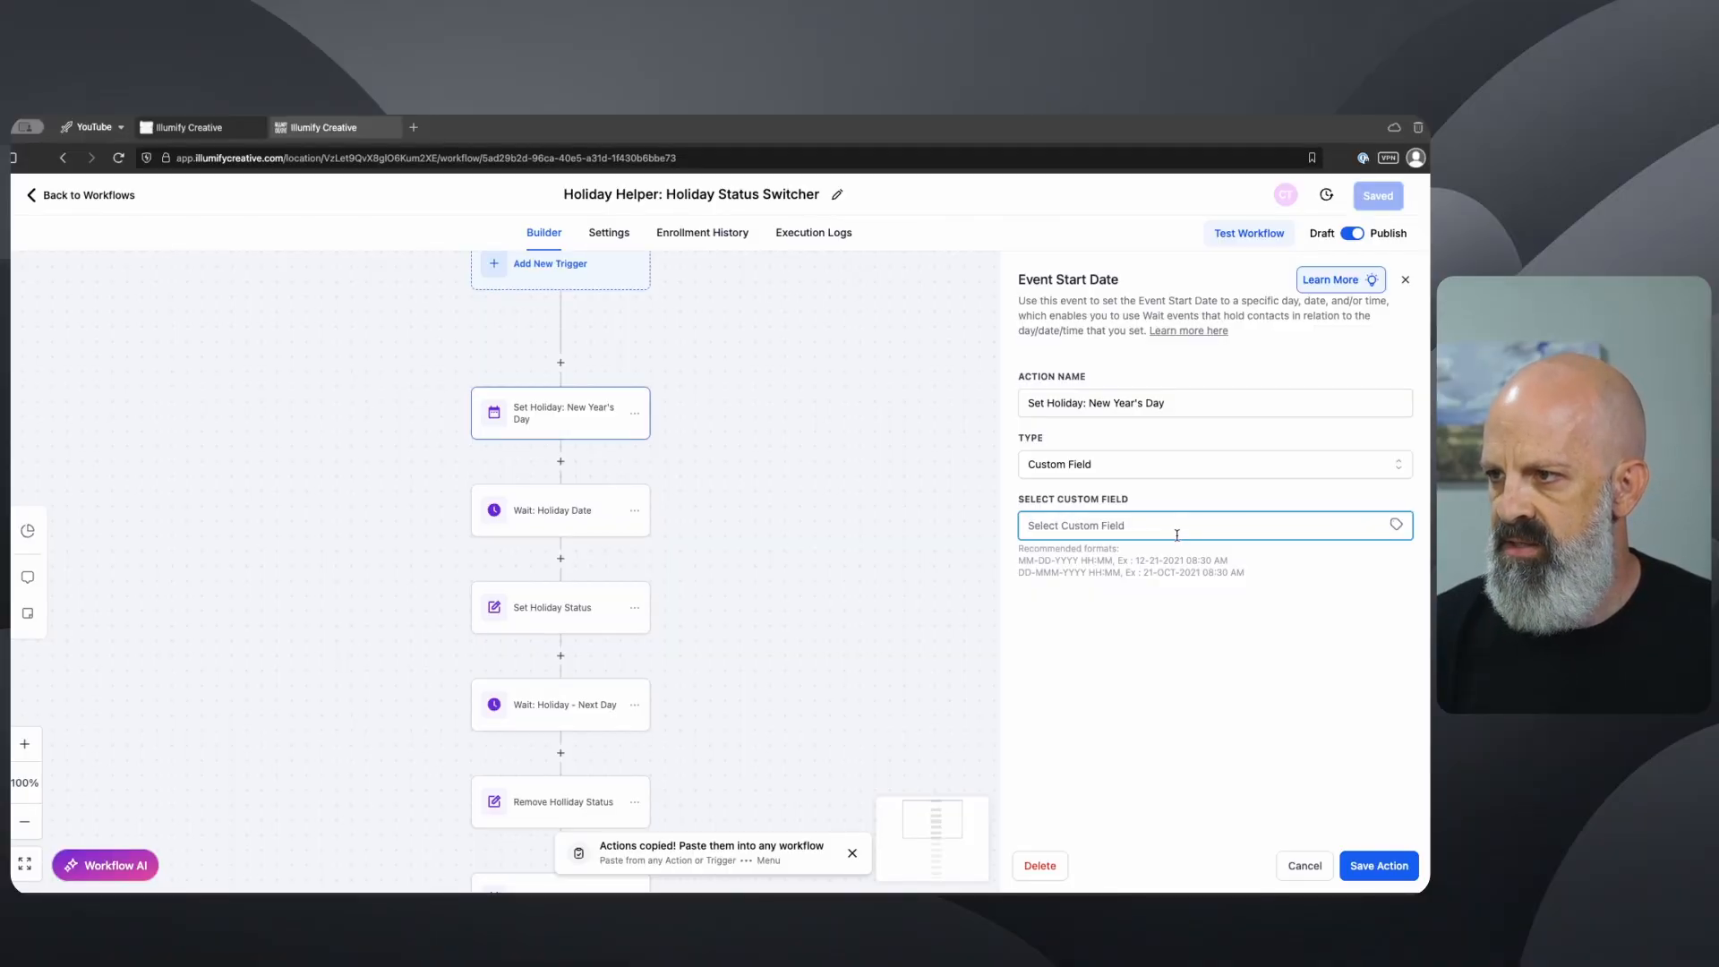
{"action": "left_click", "coordinate": [1393, 526]}
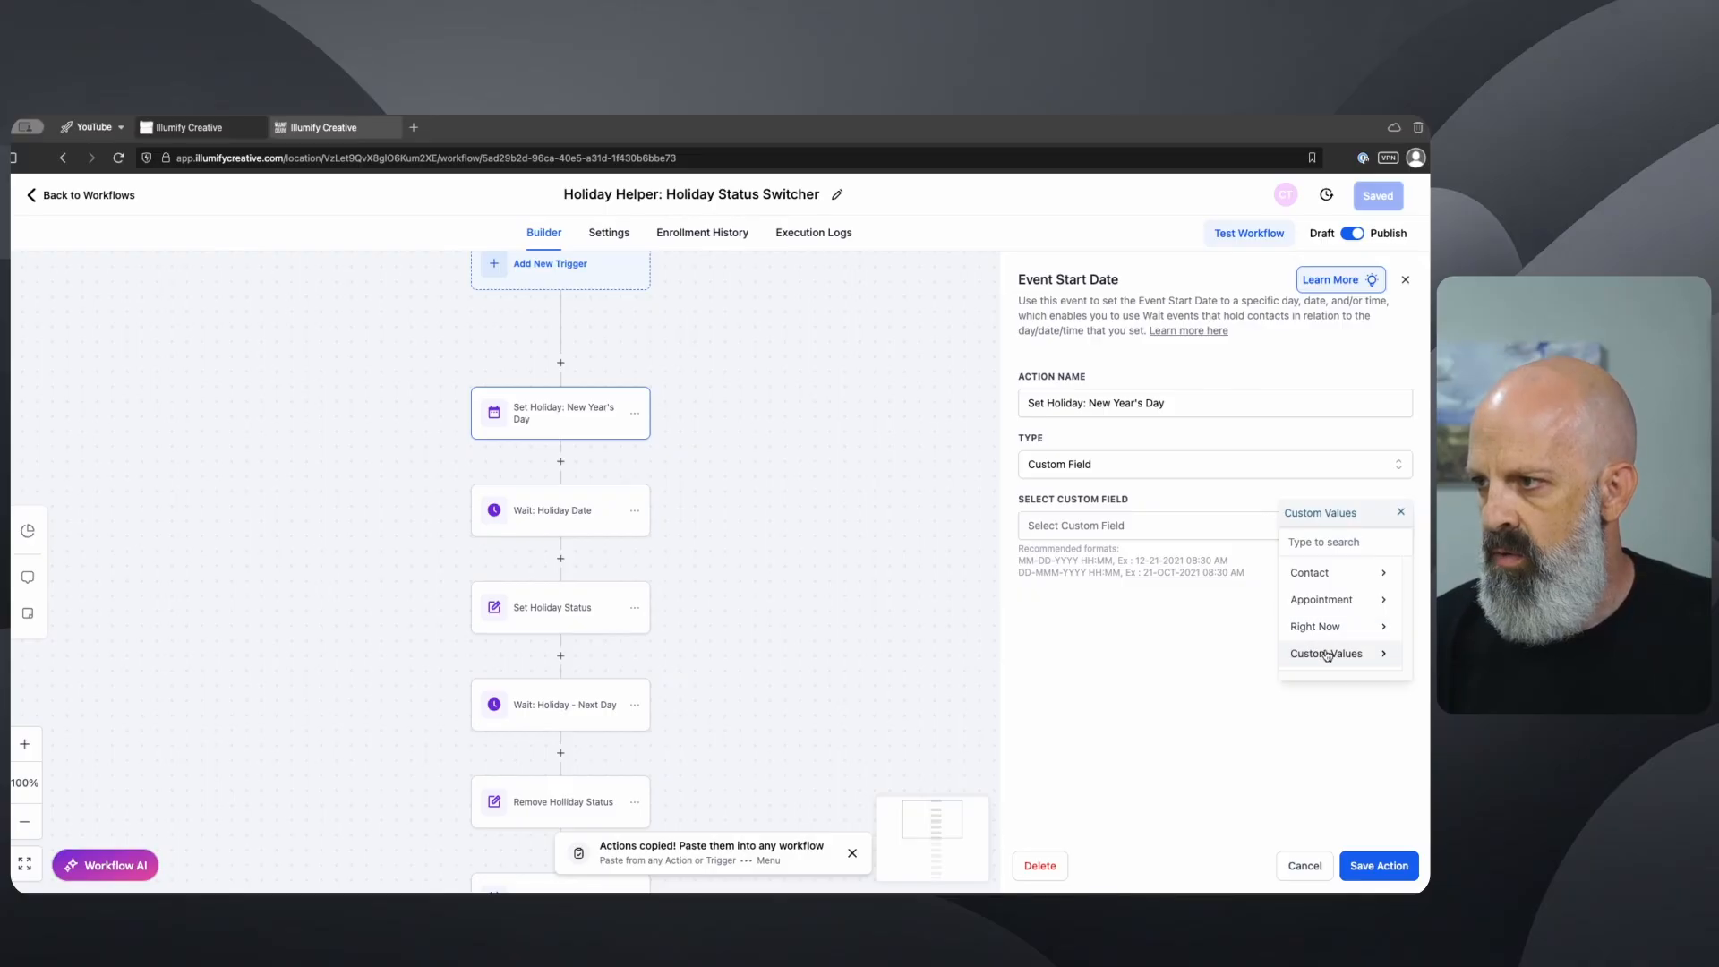
{"action": "left_click", "coordinate": [1358, 656]}
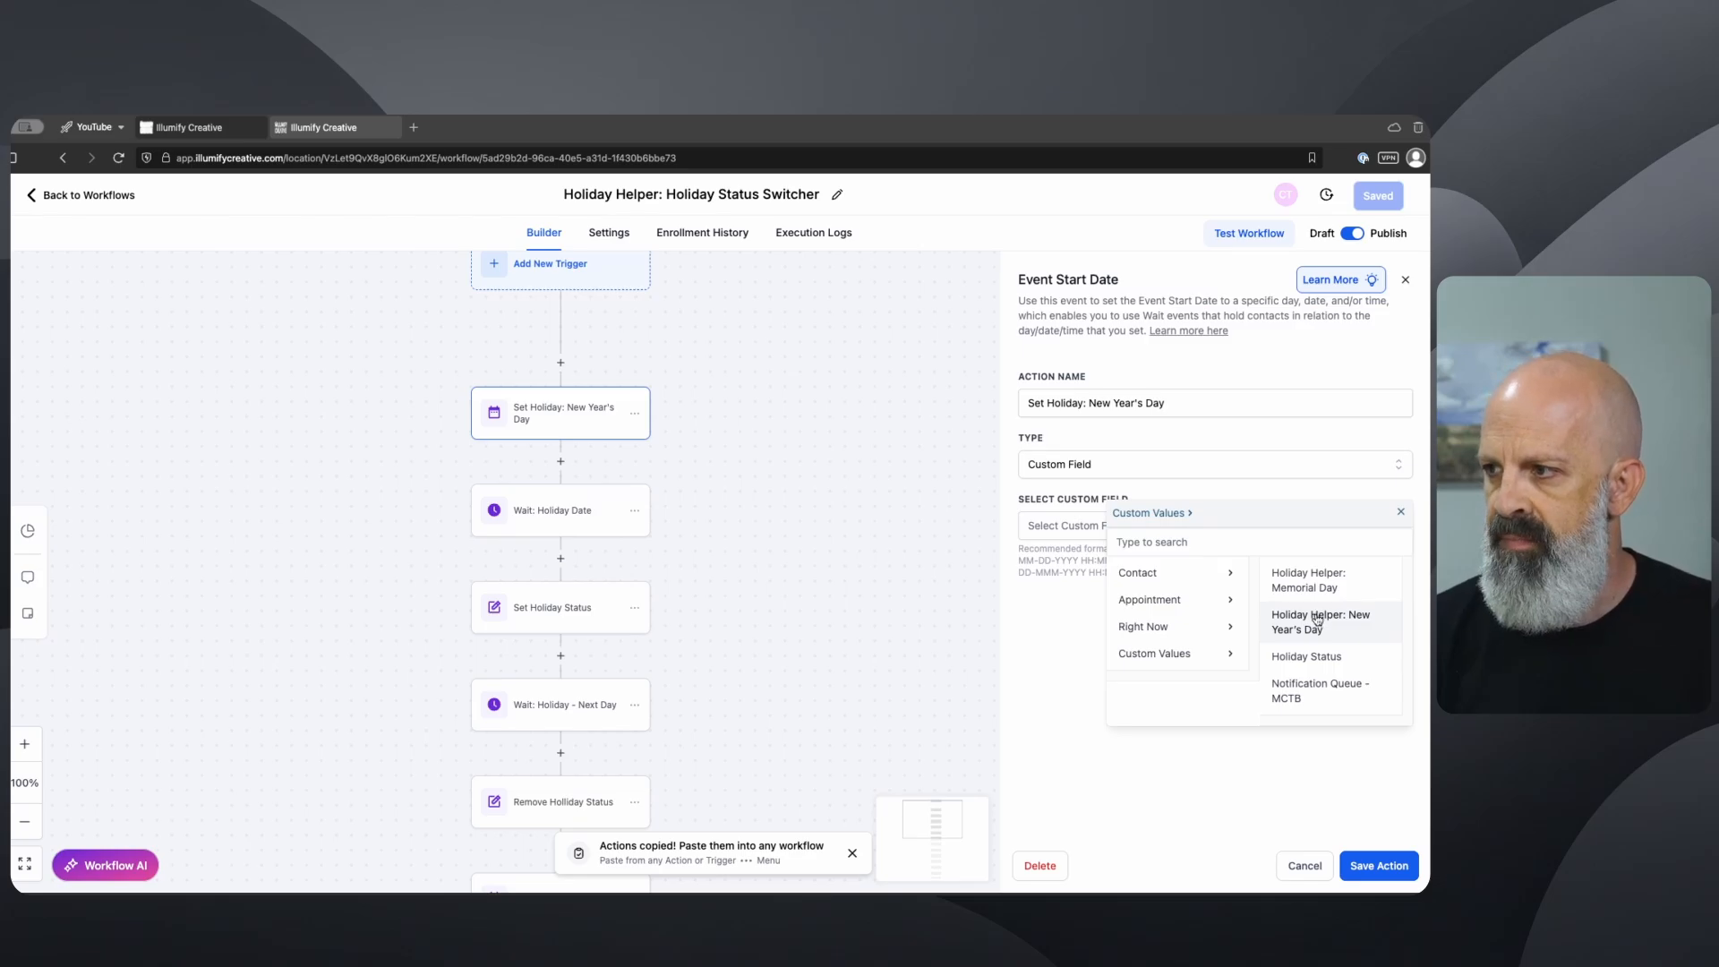
{"action": "left_click", "coordinate": [1375, 866]}
Step: Review the settings of the New Year's wait and status actions, and recheck the Set Holiday: New Year's Day event start date
{"action": "left_click_drag", "start_coordinate": [677, 596], "coordinate": [649, 468]}
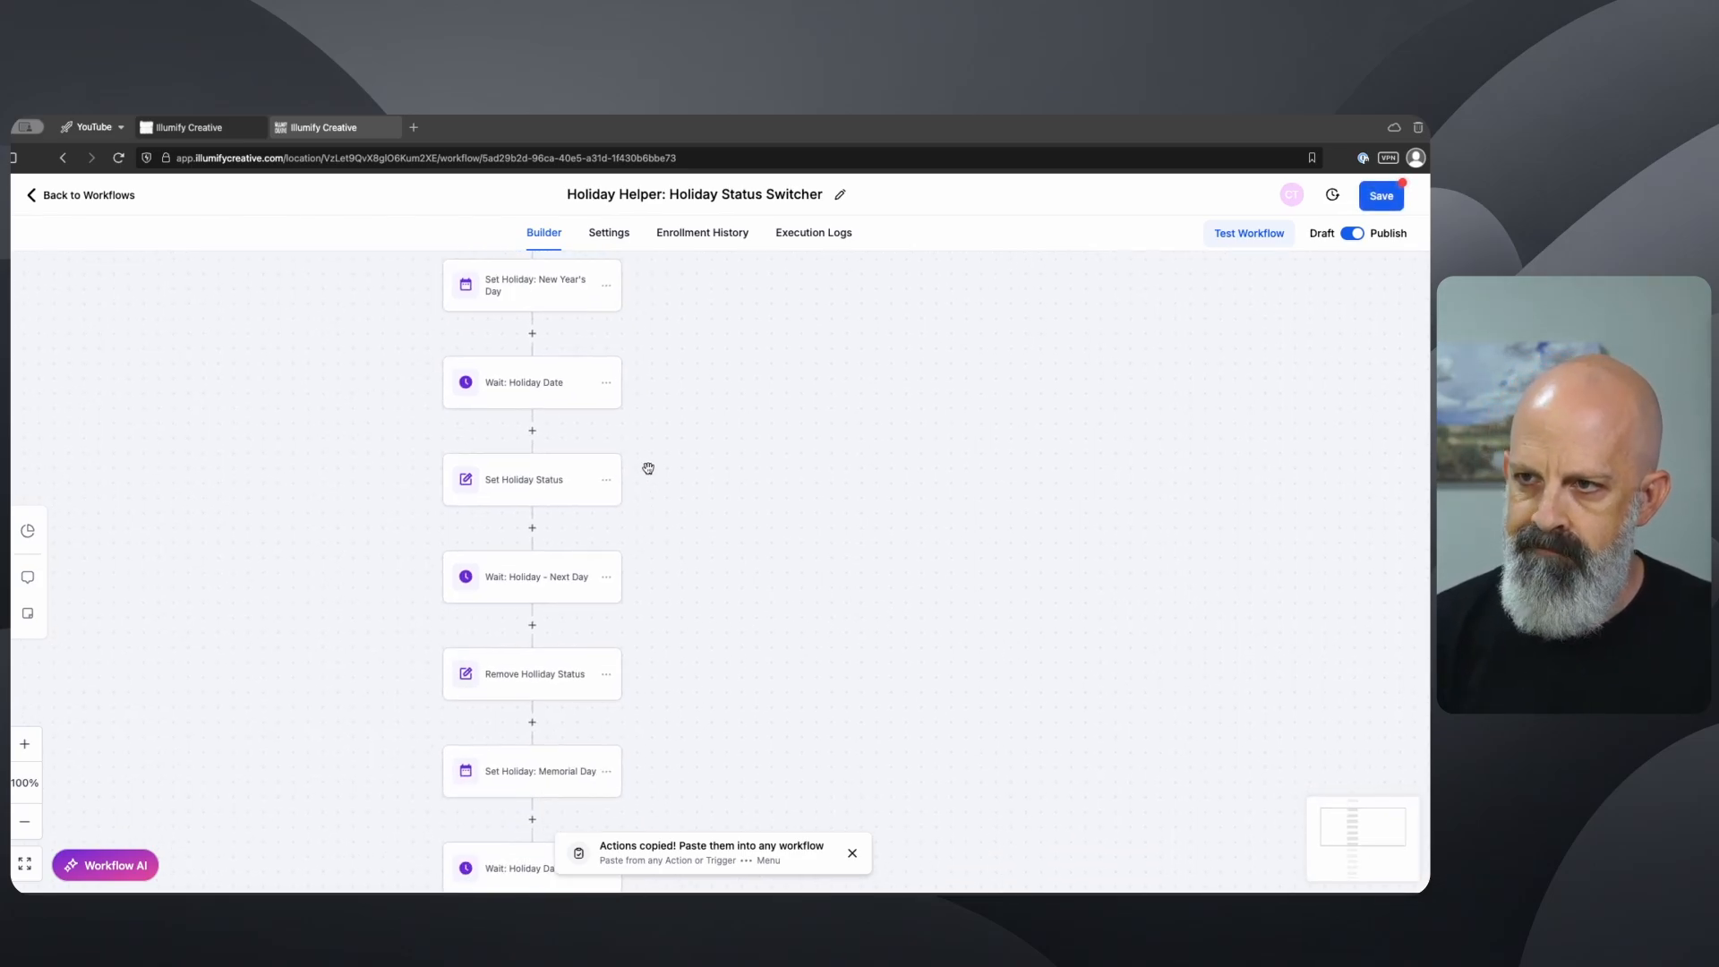
{"action": "left_click", "coordinate": [535, 394]}
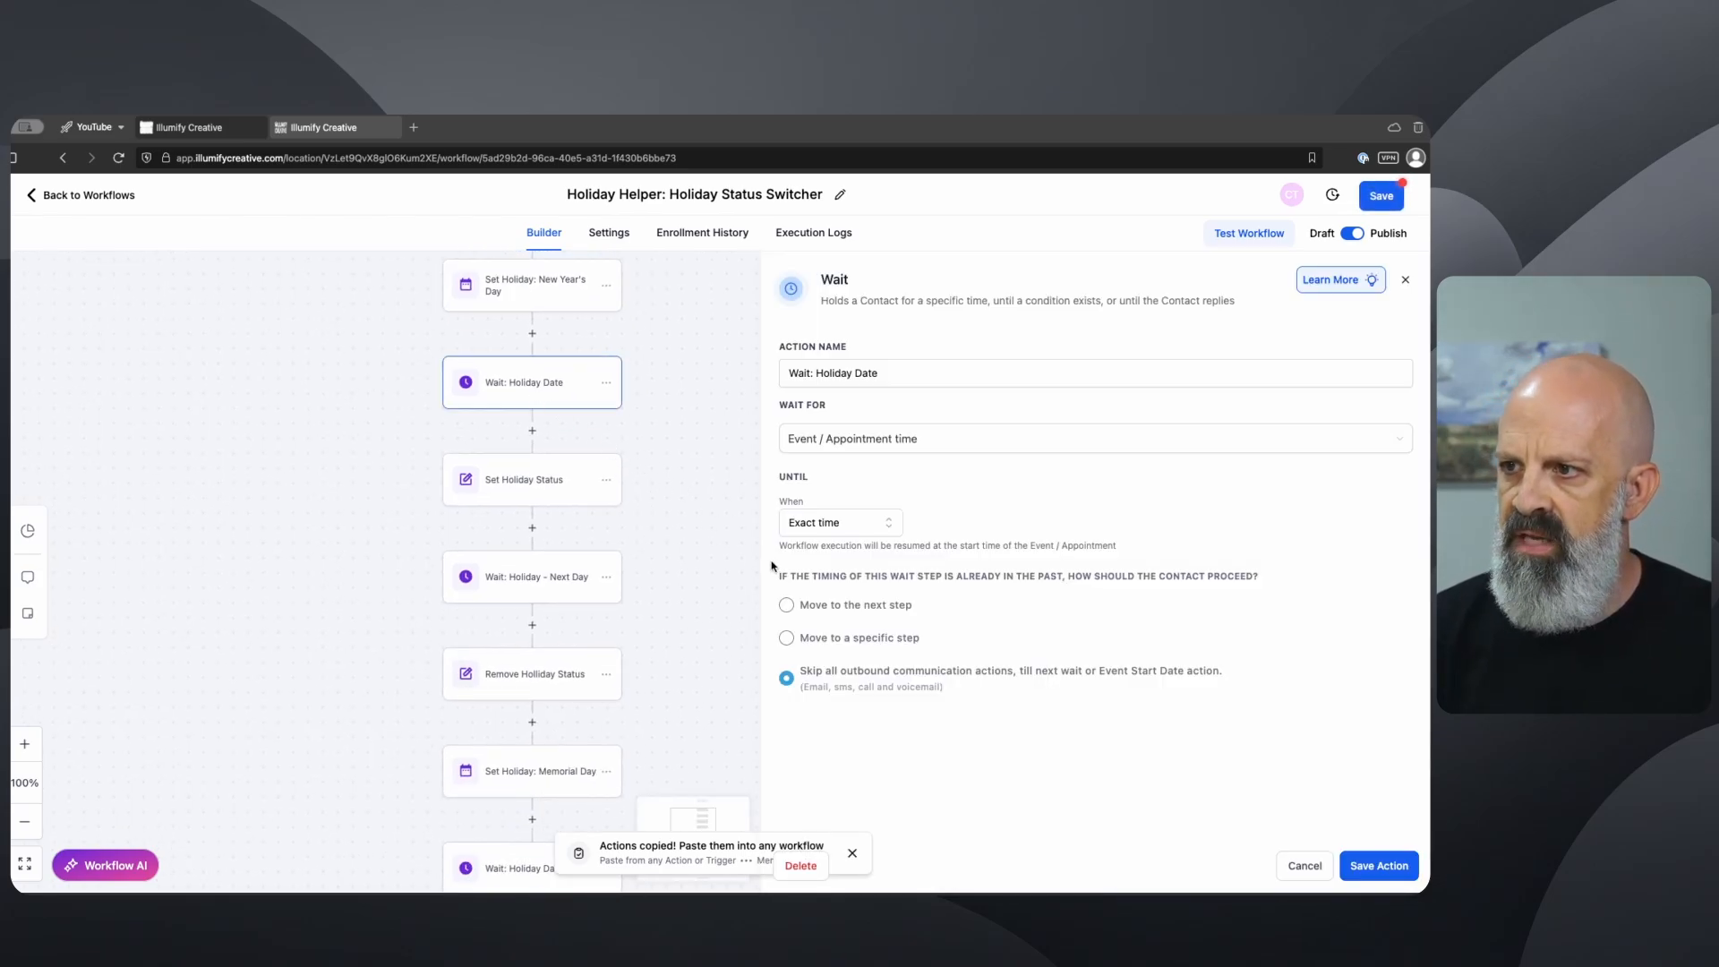
{"action": "left_click", "coordinate": [528, 479]}
{"action": "left_click", "coordinate": [531, 589]}
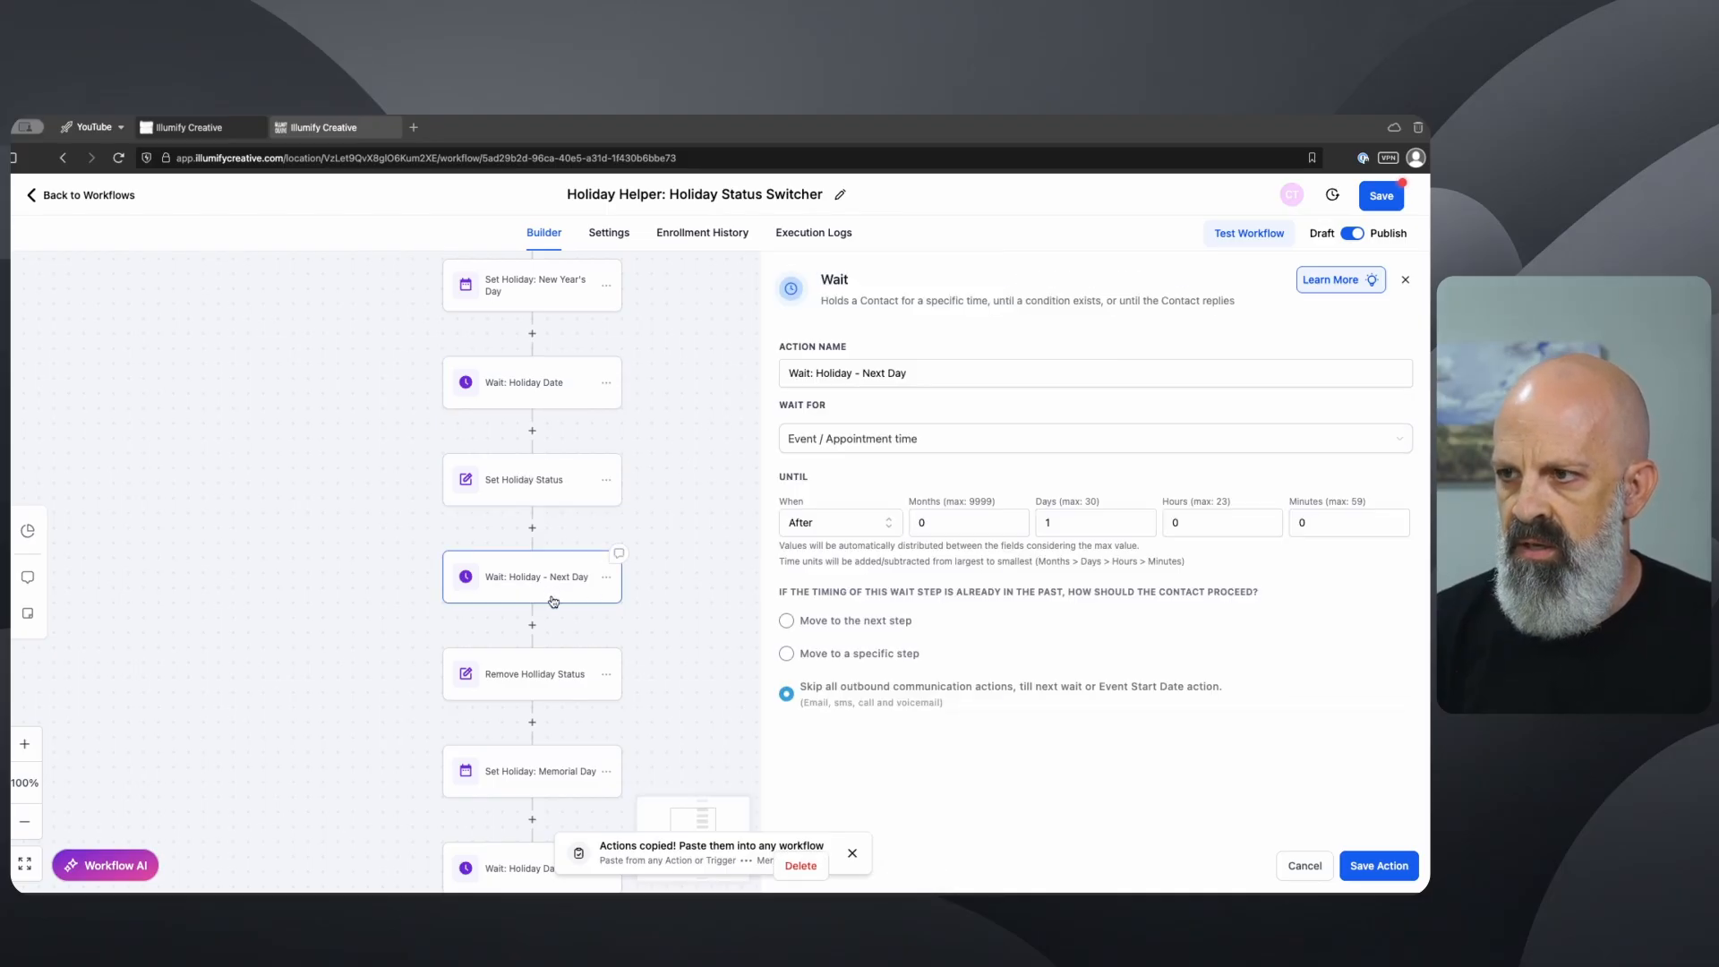
{"action": "scroll", "coordinate": [537, 596], "scroll_direction": "down", "scroll_amount": 2}
{"action": "left_click", "coordinate": [531, 632]}
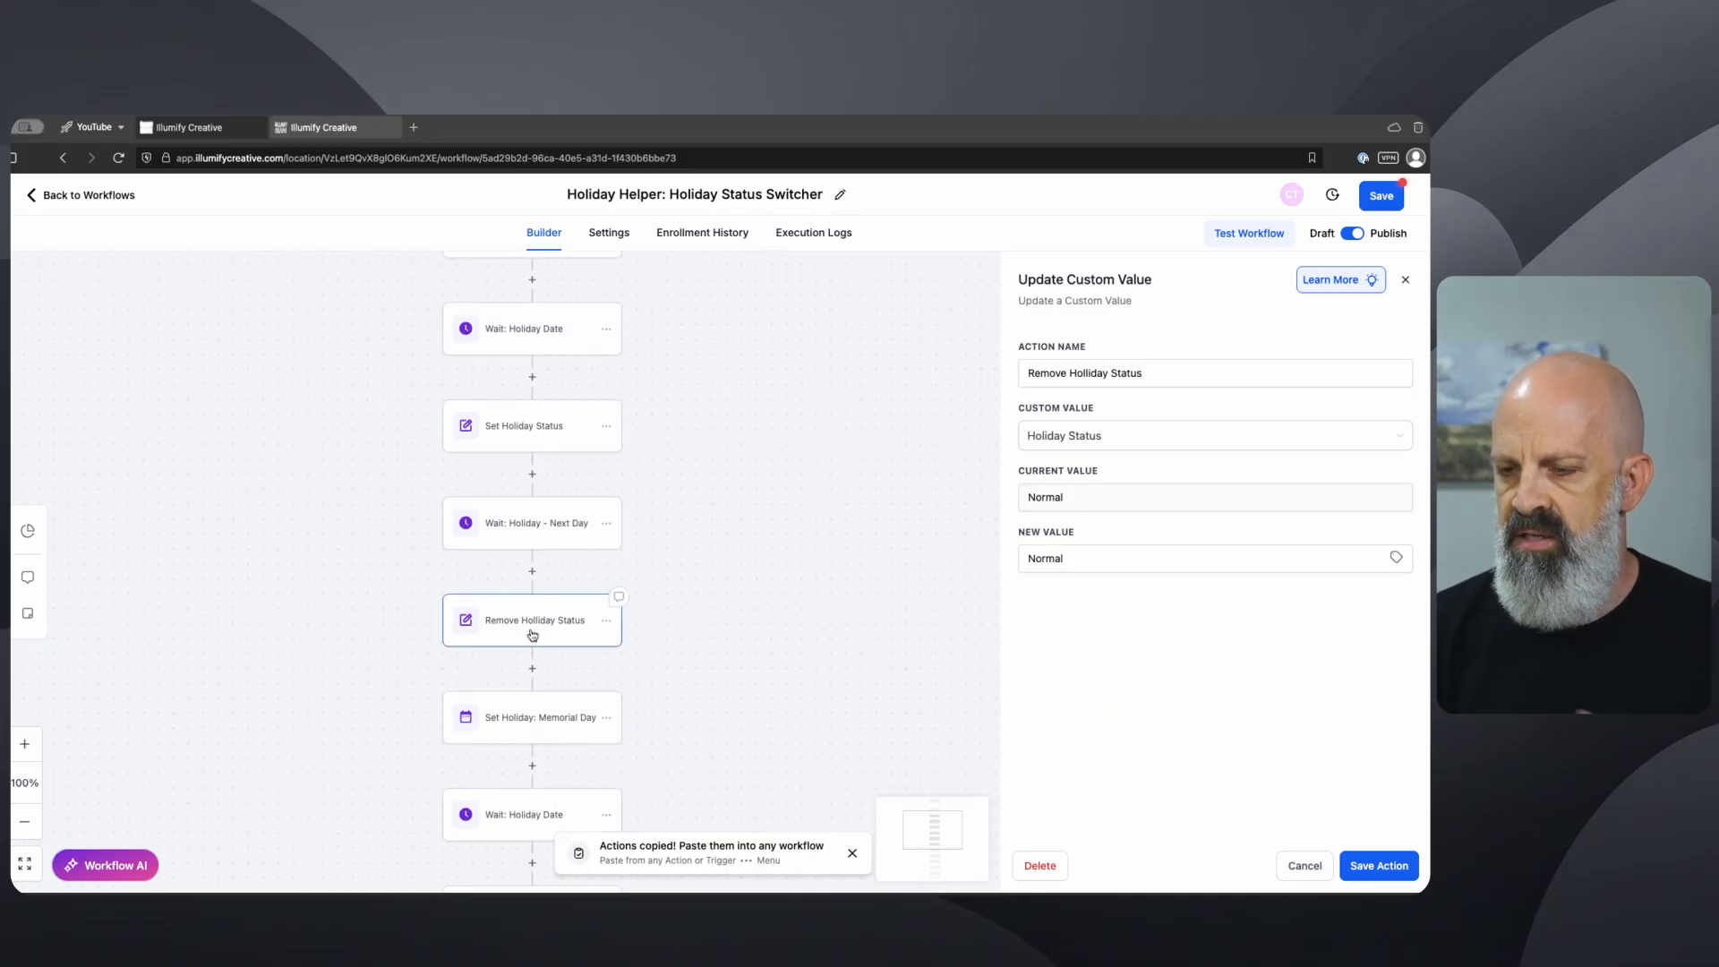
{"action": "scroll", "coordinate": [532, 632], "scroll_direction": "down", "scroll_amount": 3}
{"action": "scroll", "coordinate": [598, 581], "scroll_direction": "up", "scroll_amount": 3}
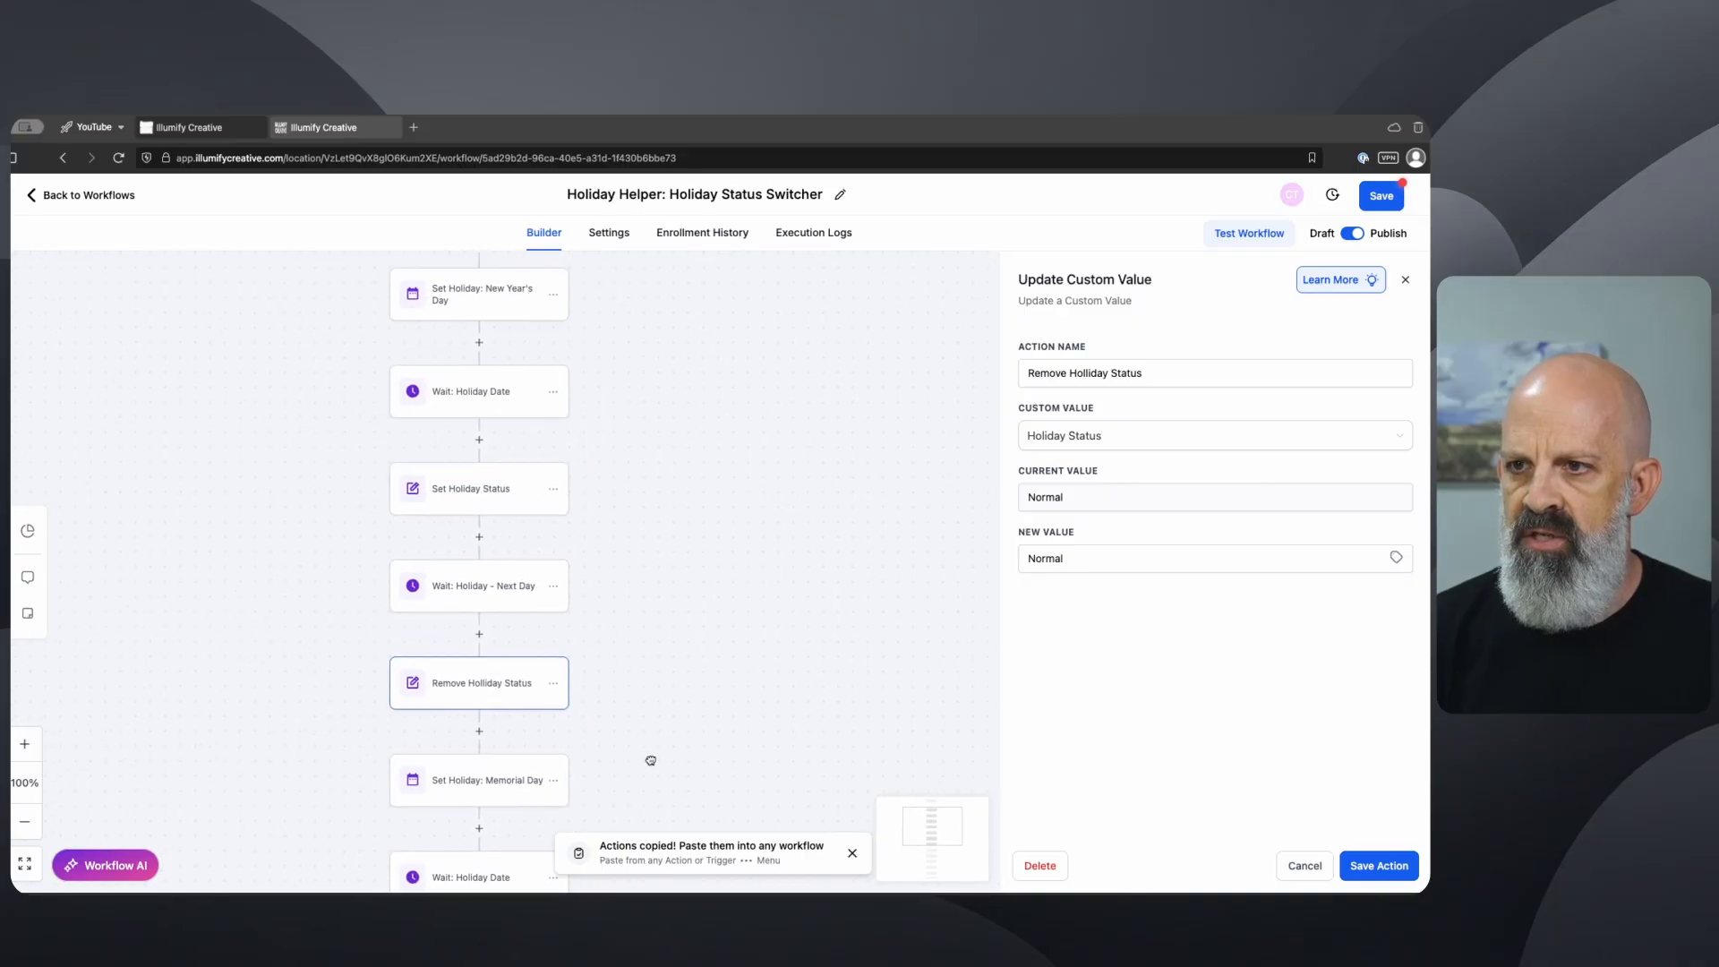
{"action": "left_click", "coordinate": [478, 293]}
{"action": "left_click_drag", "start_coordinate": [1025, 281], "coordinate": [1114, 280]}
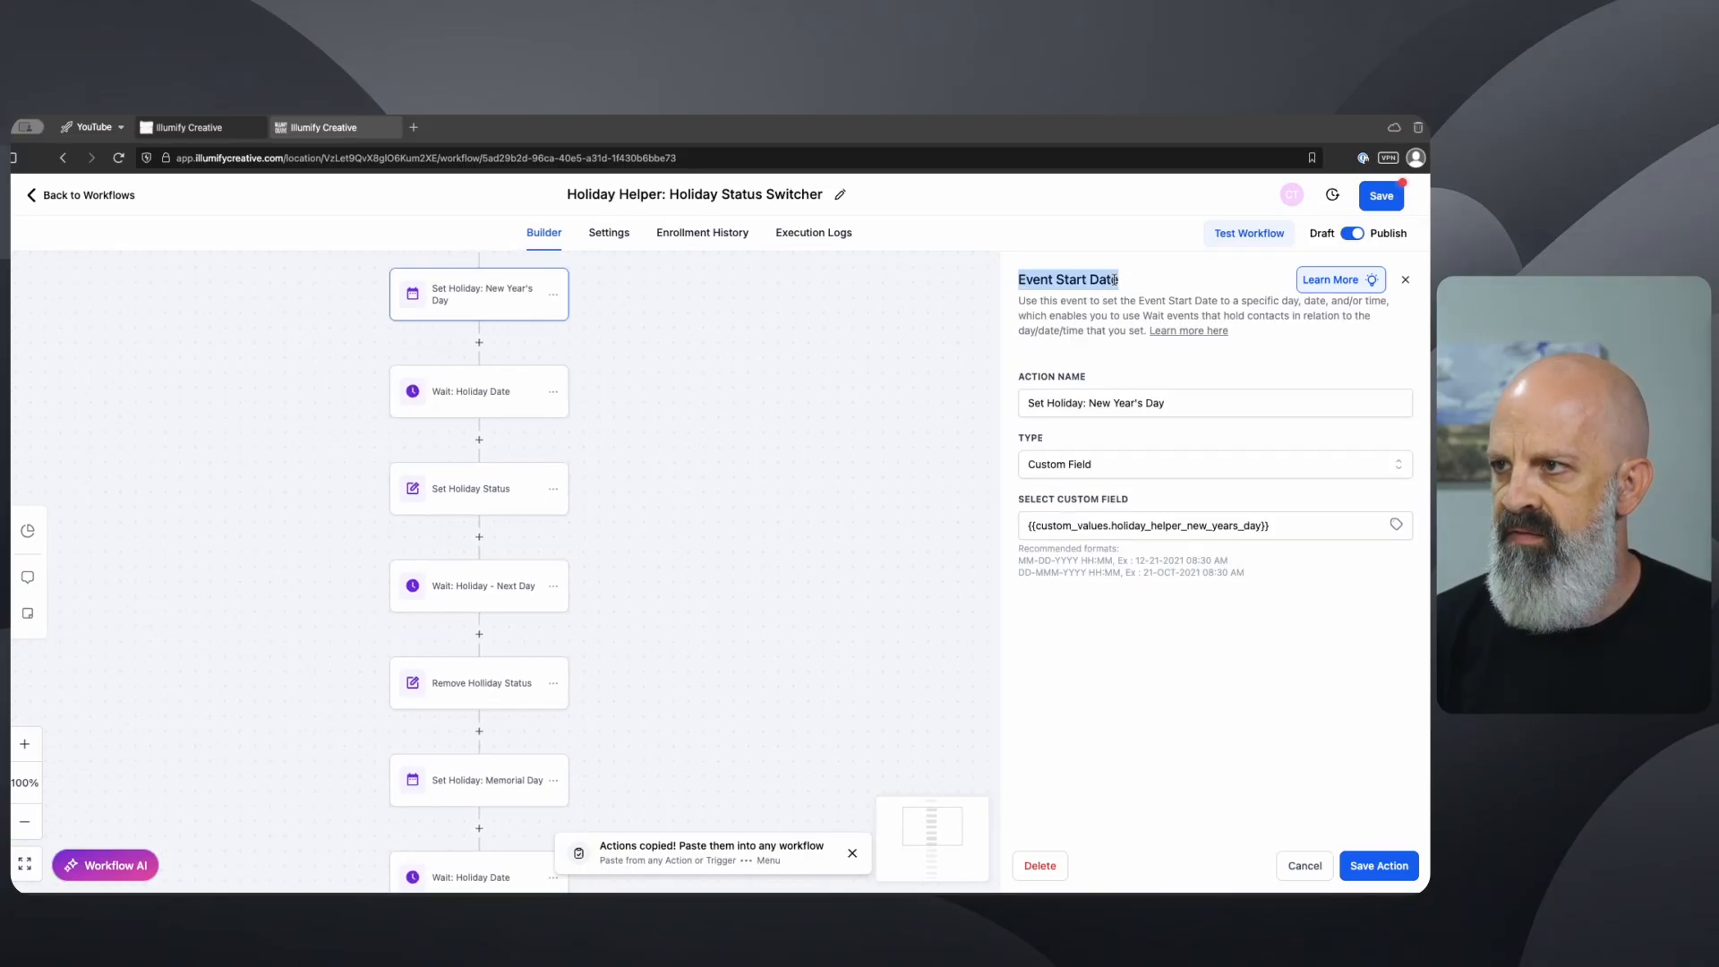
Step: Change the Set Holiday: Memorial Day action's type to Custom Field, select the Holiday Helper: Memorial Day custom value, and save the action
{"action": "scroll", "coordinate": [788, 582], "scroll_direction": "down", "scroll_amount": 3}
{"action": "left_click", "coordinate": [484, 628]}
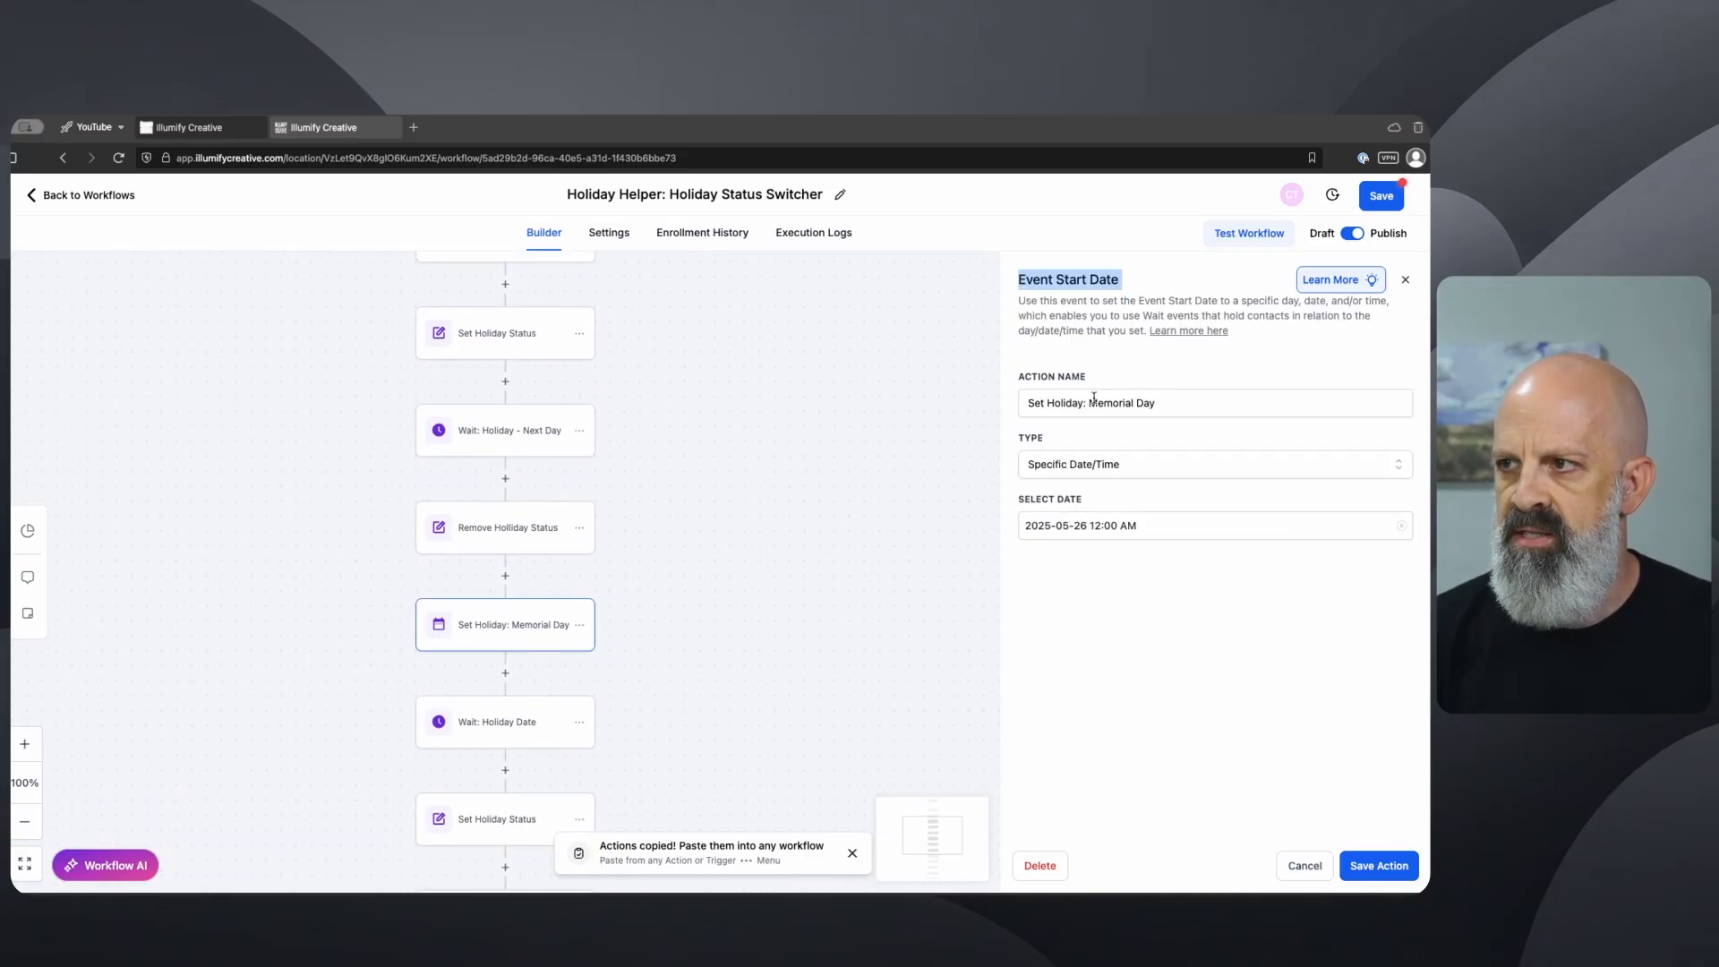
{"action": "left_click", "coordinate": [1132, 472]}
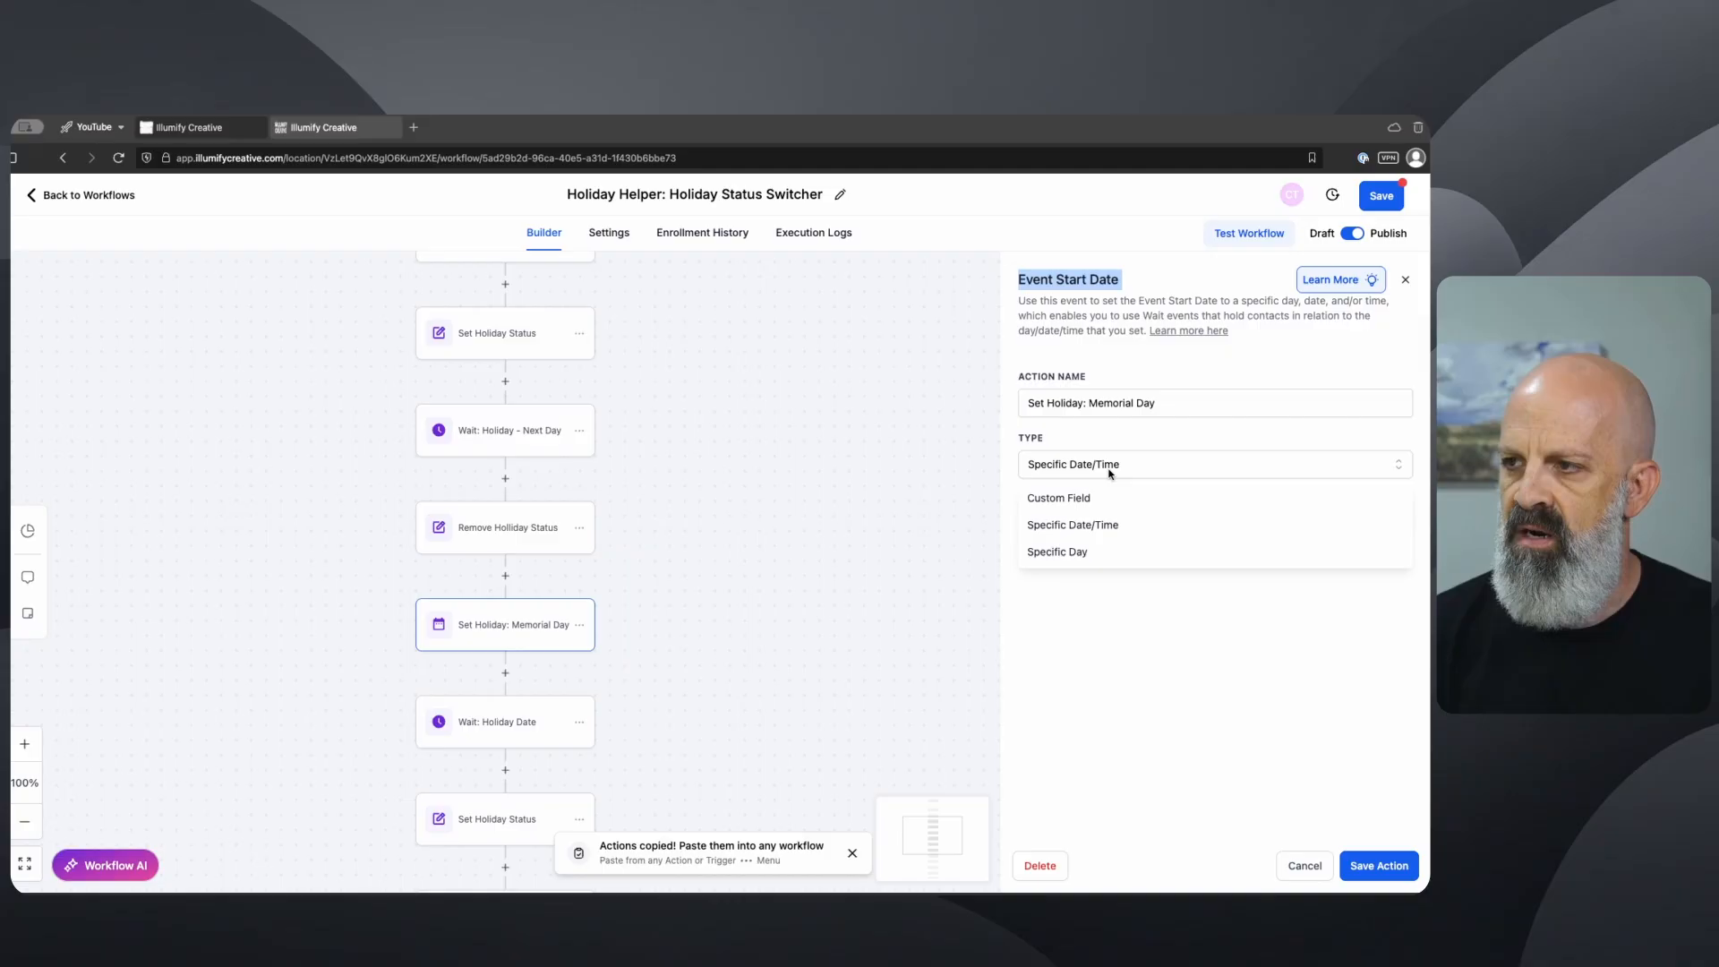
{"action": "left_click", "coordinate": [1056, 495]}
{"action": "left_click", "coordinate": [1363, 531]}
{"action": "left_click", "coordinate": [1403, 528]}
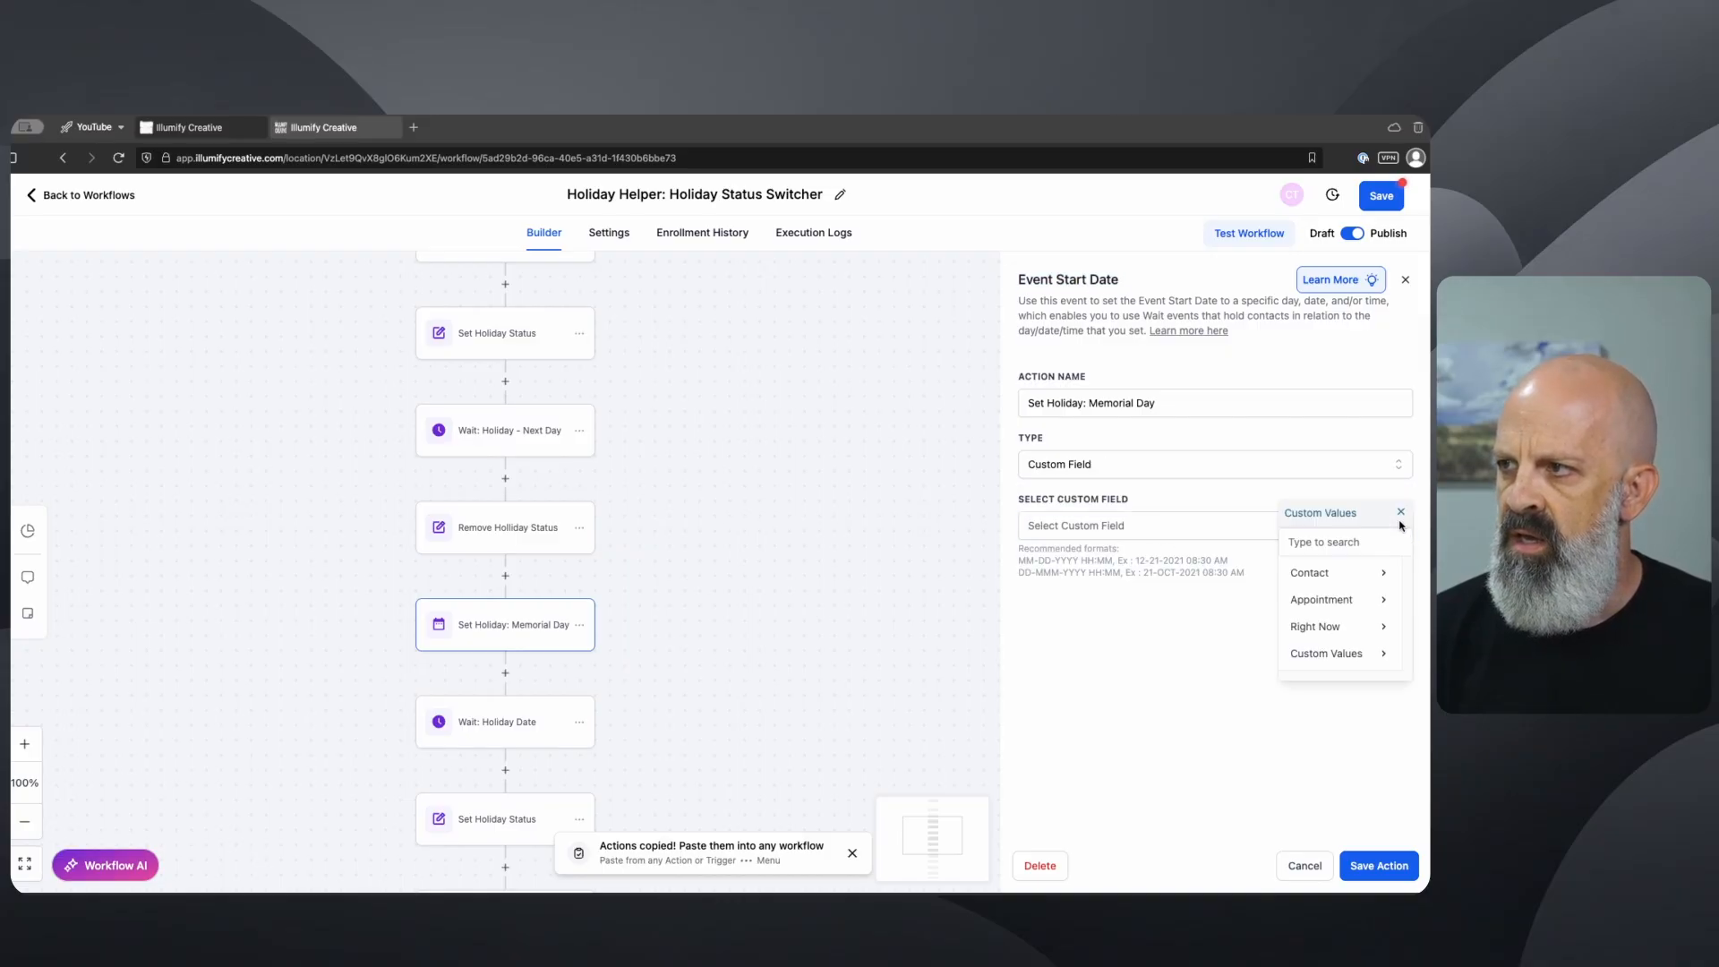
{"action": "left_click", "coordinate": [1342, 654]}
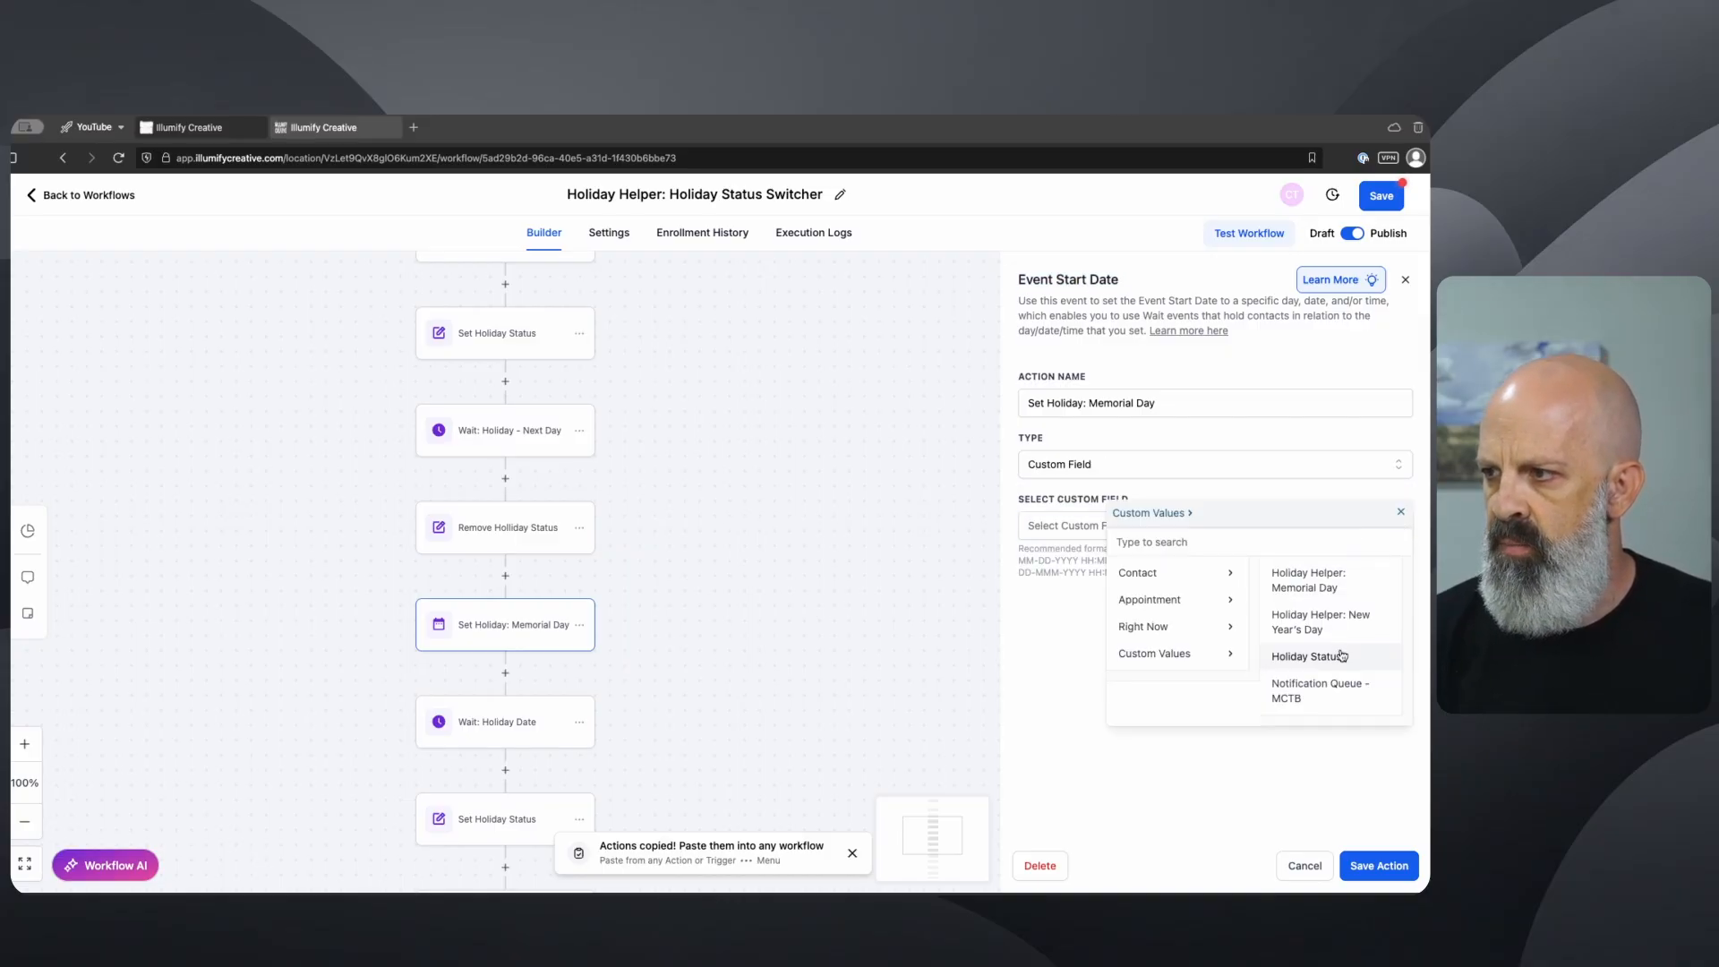
{"action": "left_click", "coordinate": [1314, 585]}
{"action": "left_click", "coordinate": [1388, 865]}
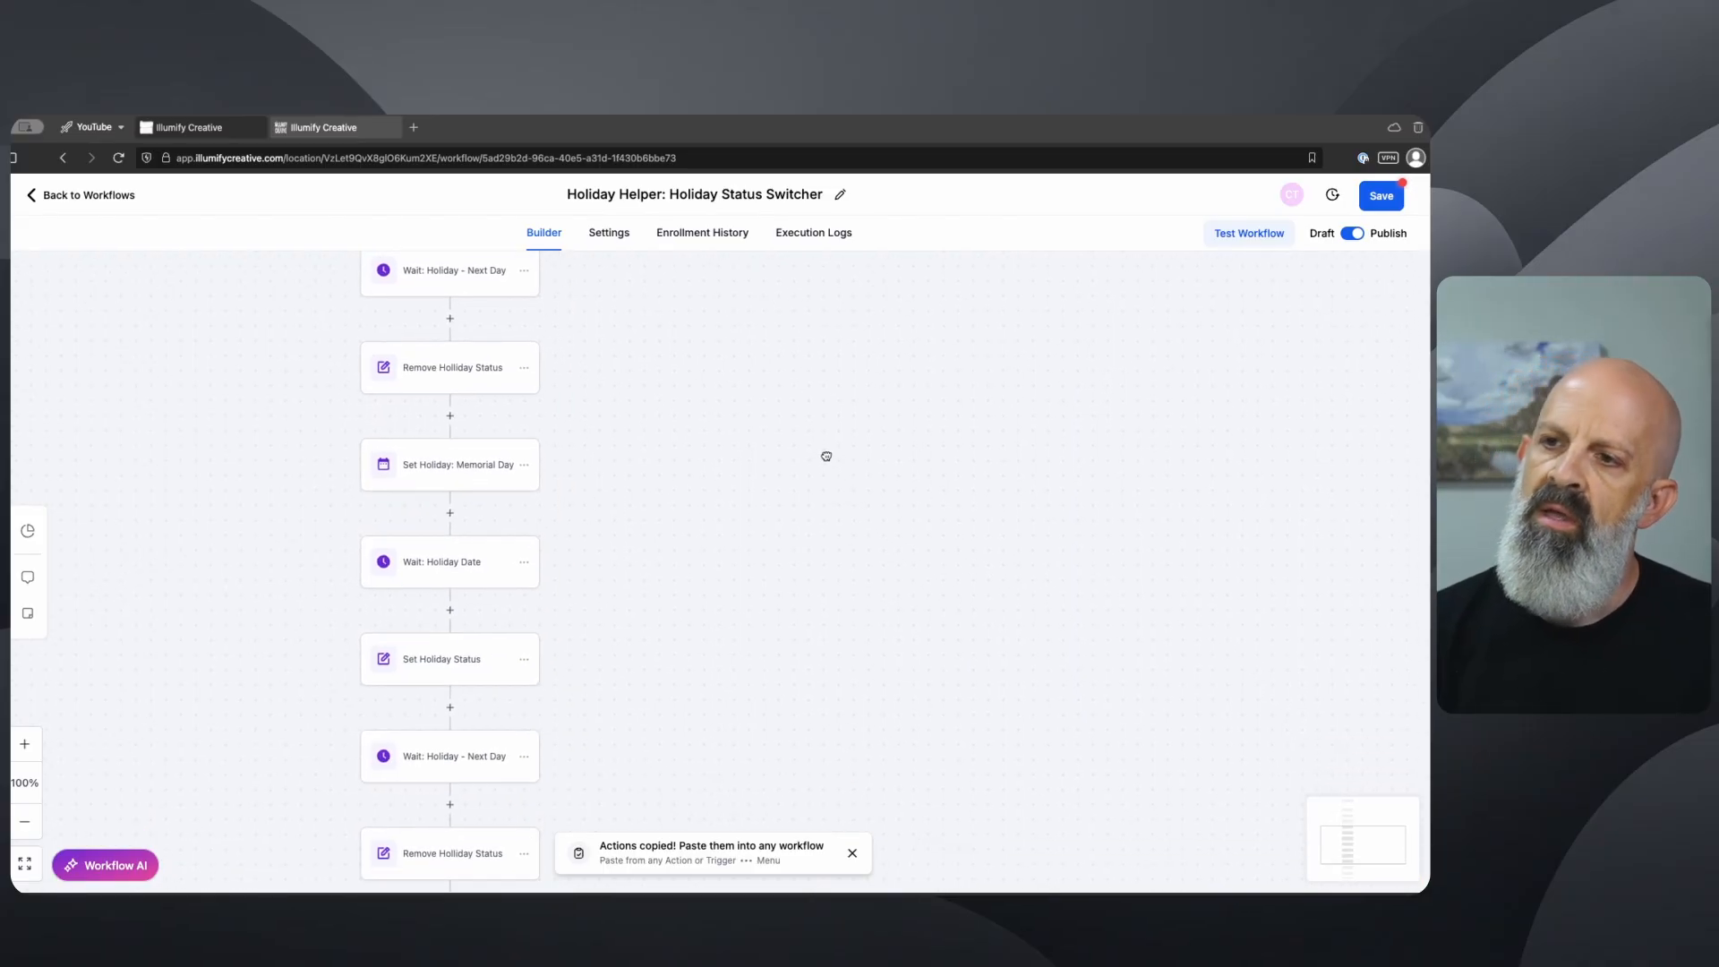
Step: Insert an Add To Workflow action between Internal Notification and Wait, choosing Holiday Helper: Holiday Dates Setter, and save the action
{"action": "left_click_drag", "start_coordinate": [542, 615], "coordinate": [562, 359]}
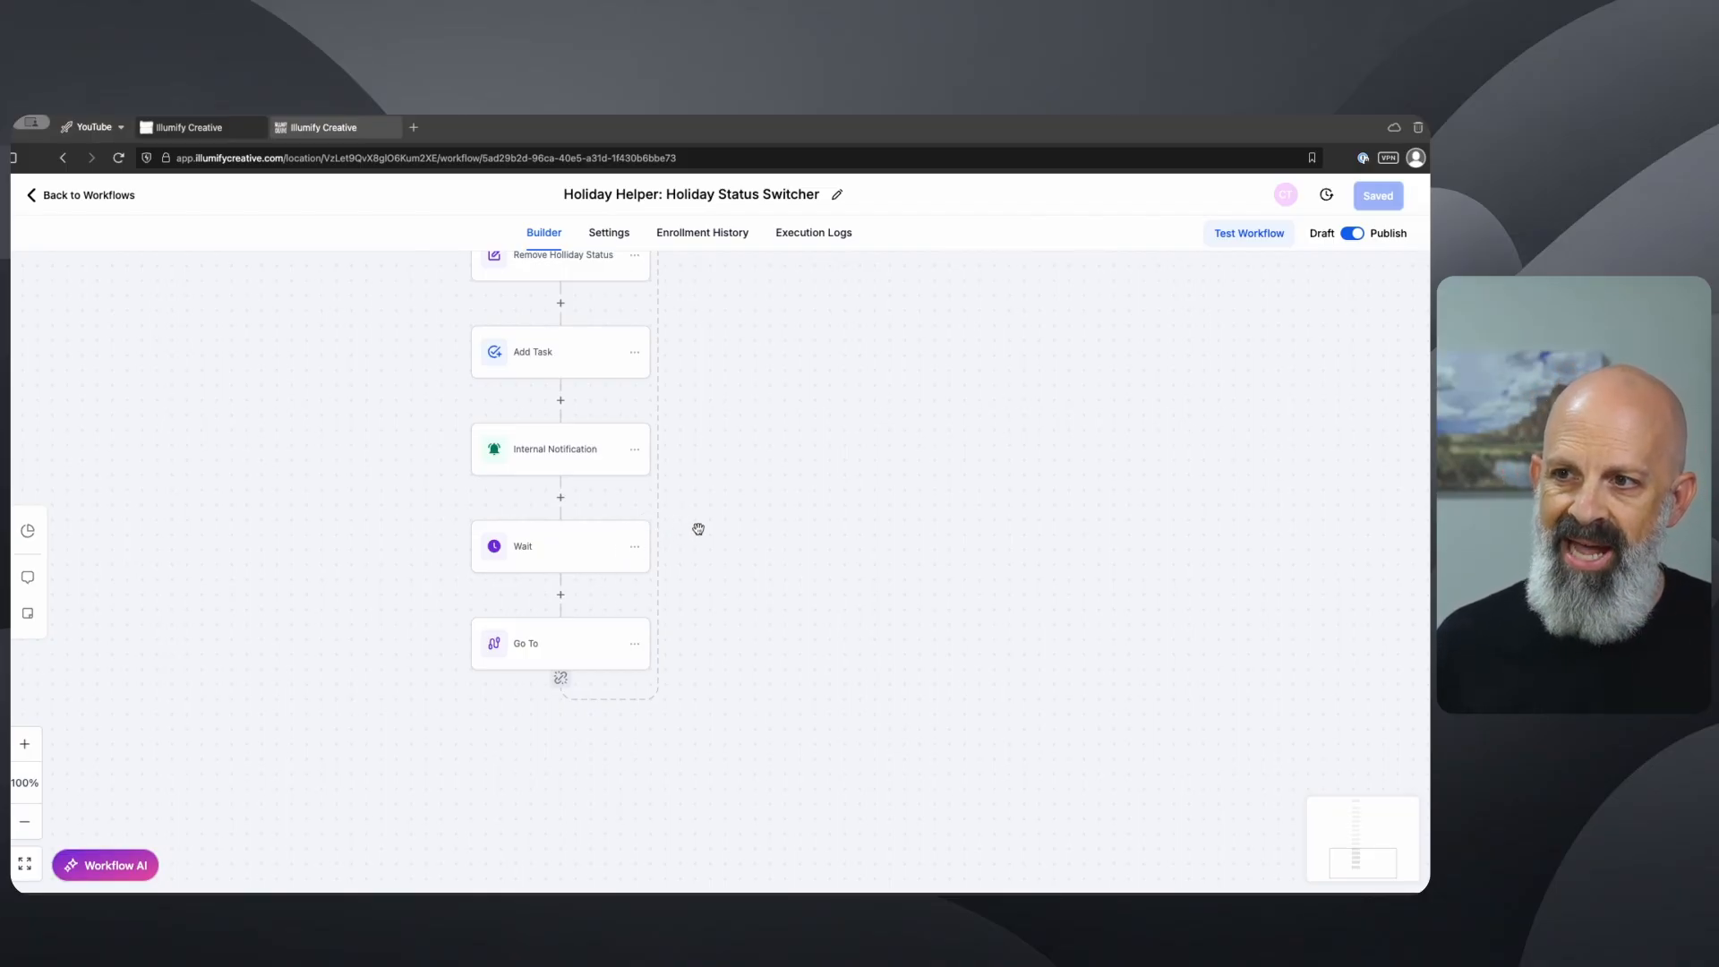
{"action": "left_click_drag", "start_coordinate": [699, 529], "coordinate": [651, 550]}
{"action": "left_click", "coordinate": [534, 573]}
{"action": "left_click", "coordinate": [533, 676]}
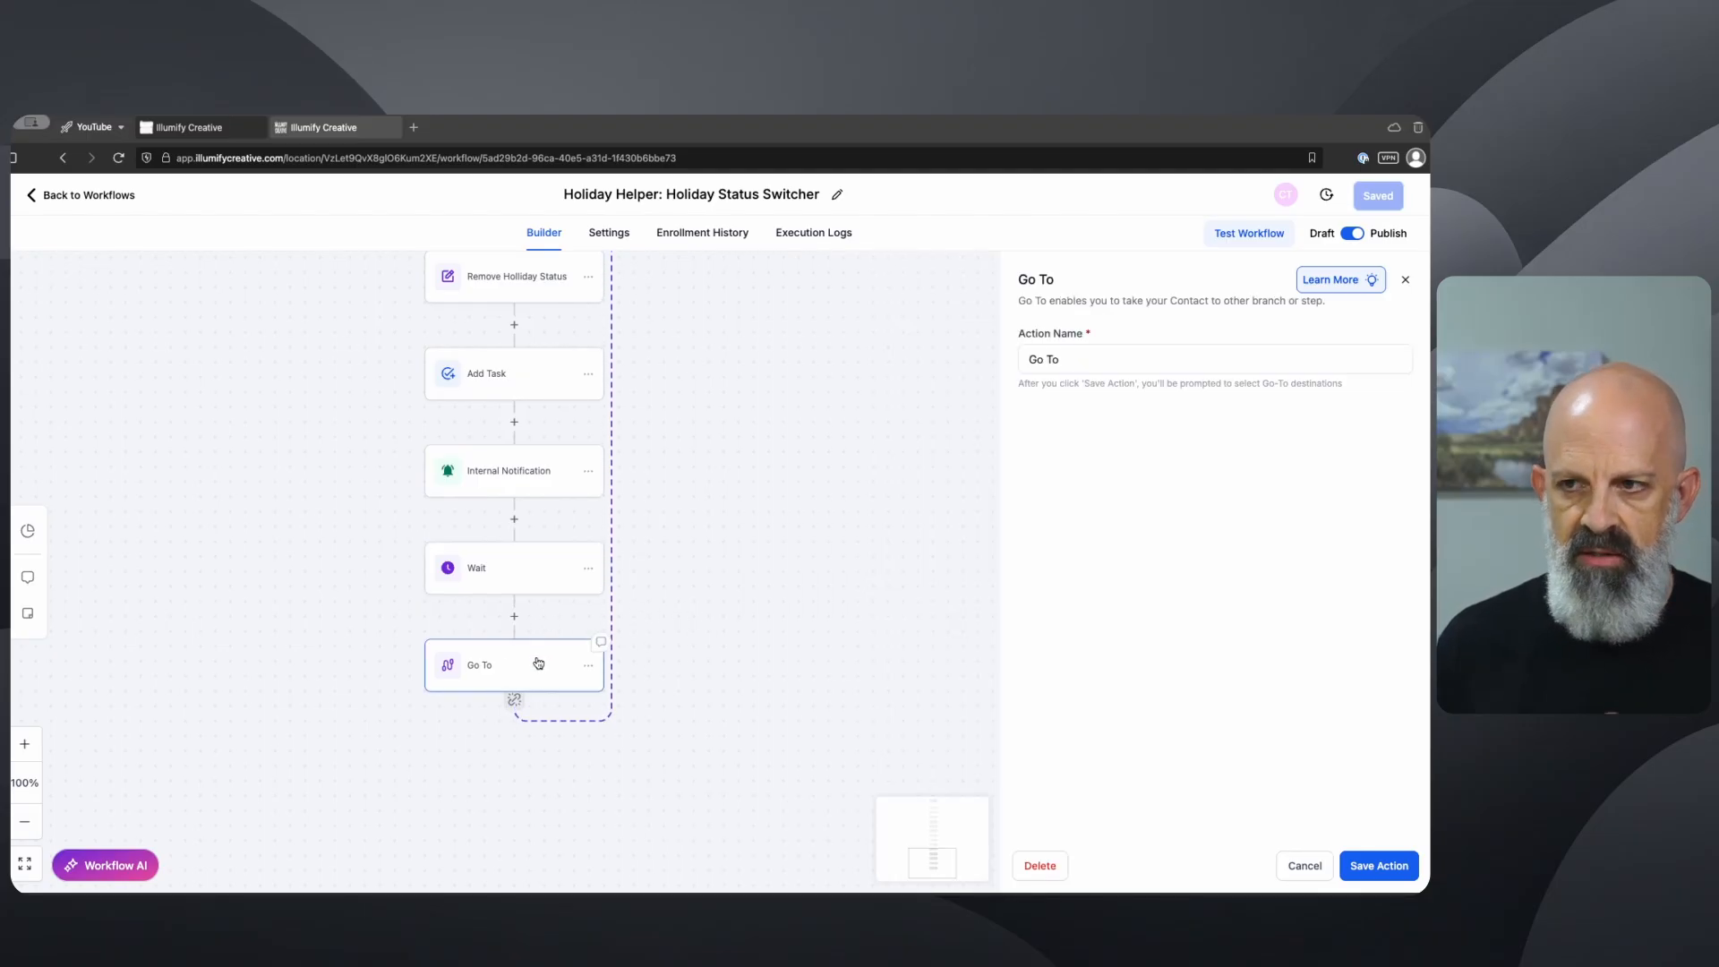
{"action": "left_click", "coordinate": [521, 582]}
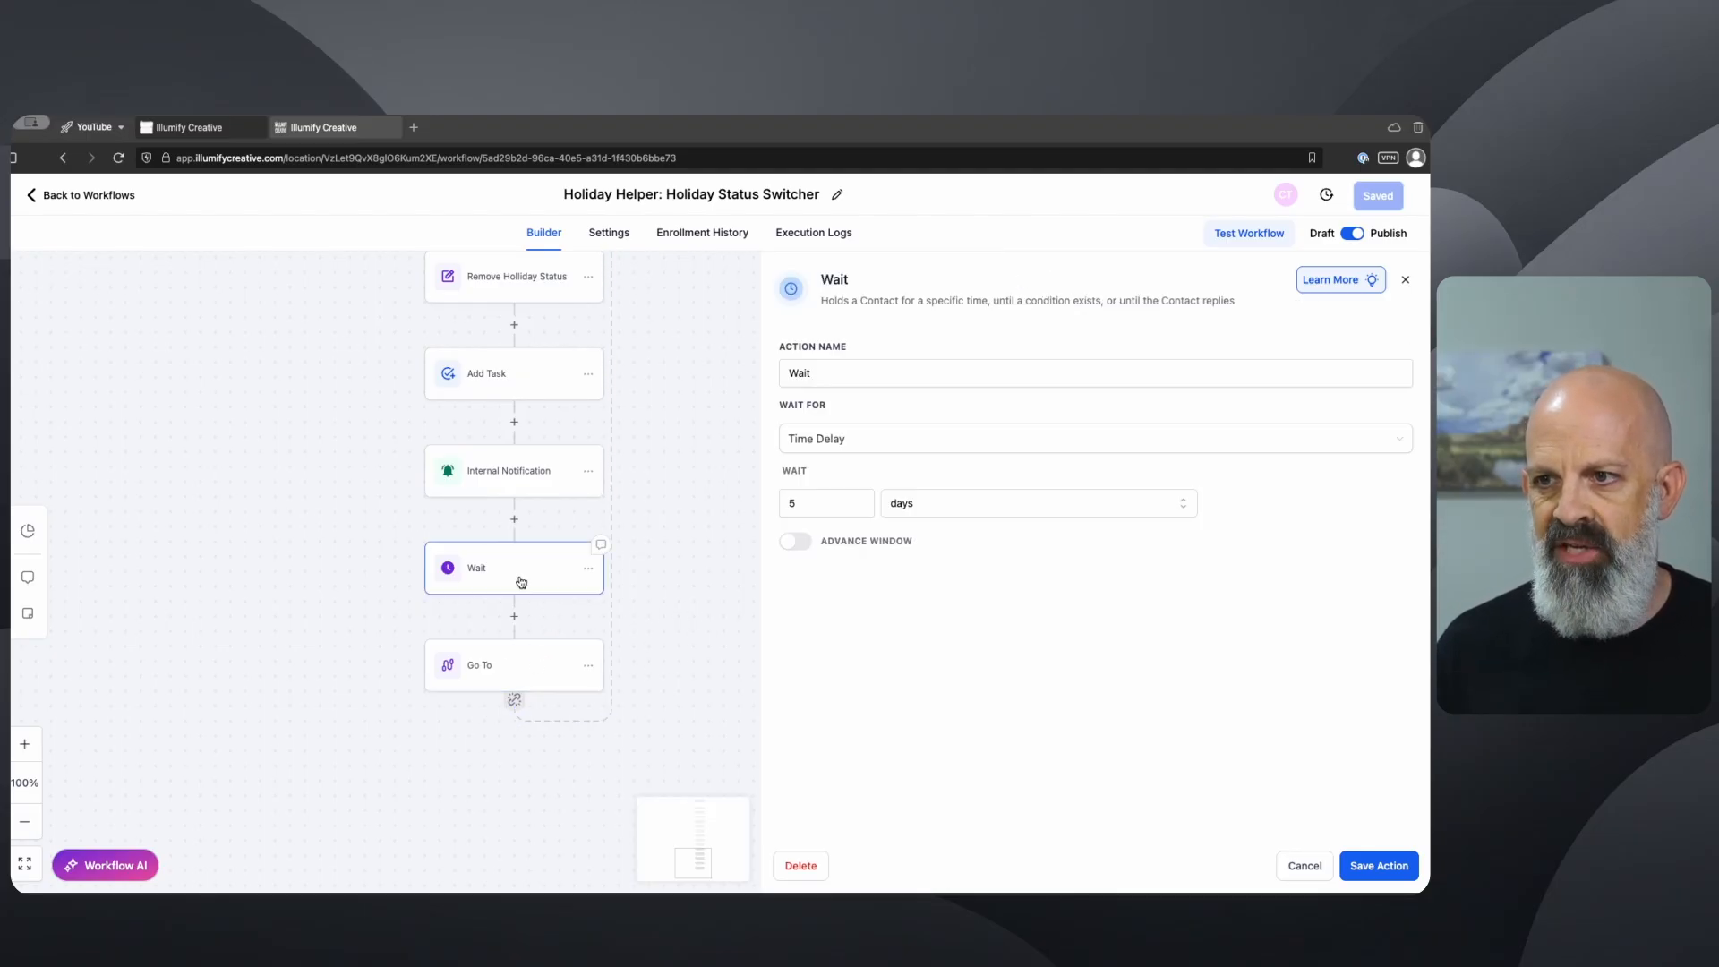
{"action": "left_click_drag", "start_coordinate": [676, 552], "coordinate": [614, 566]}
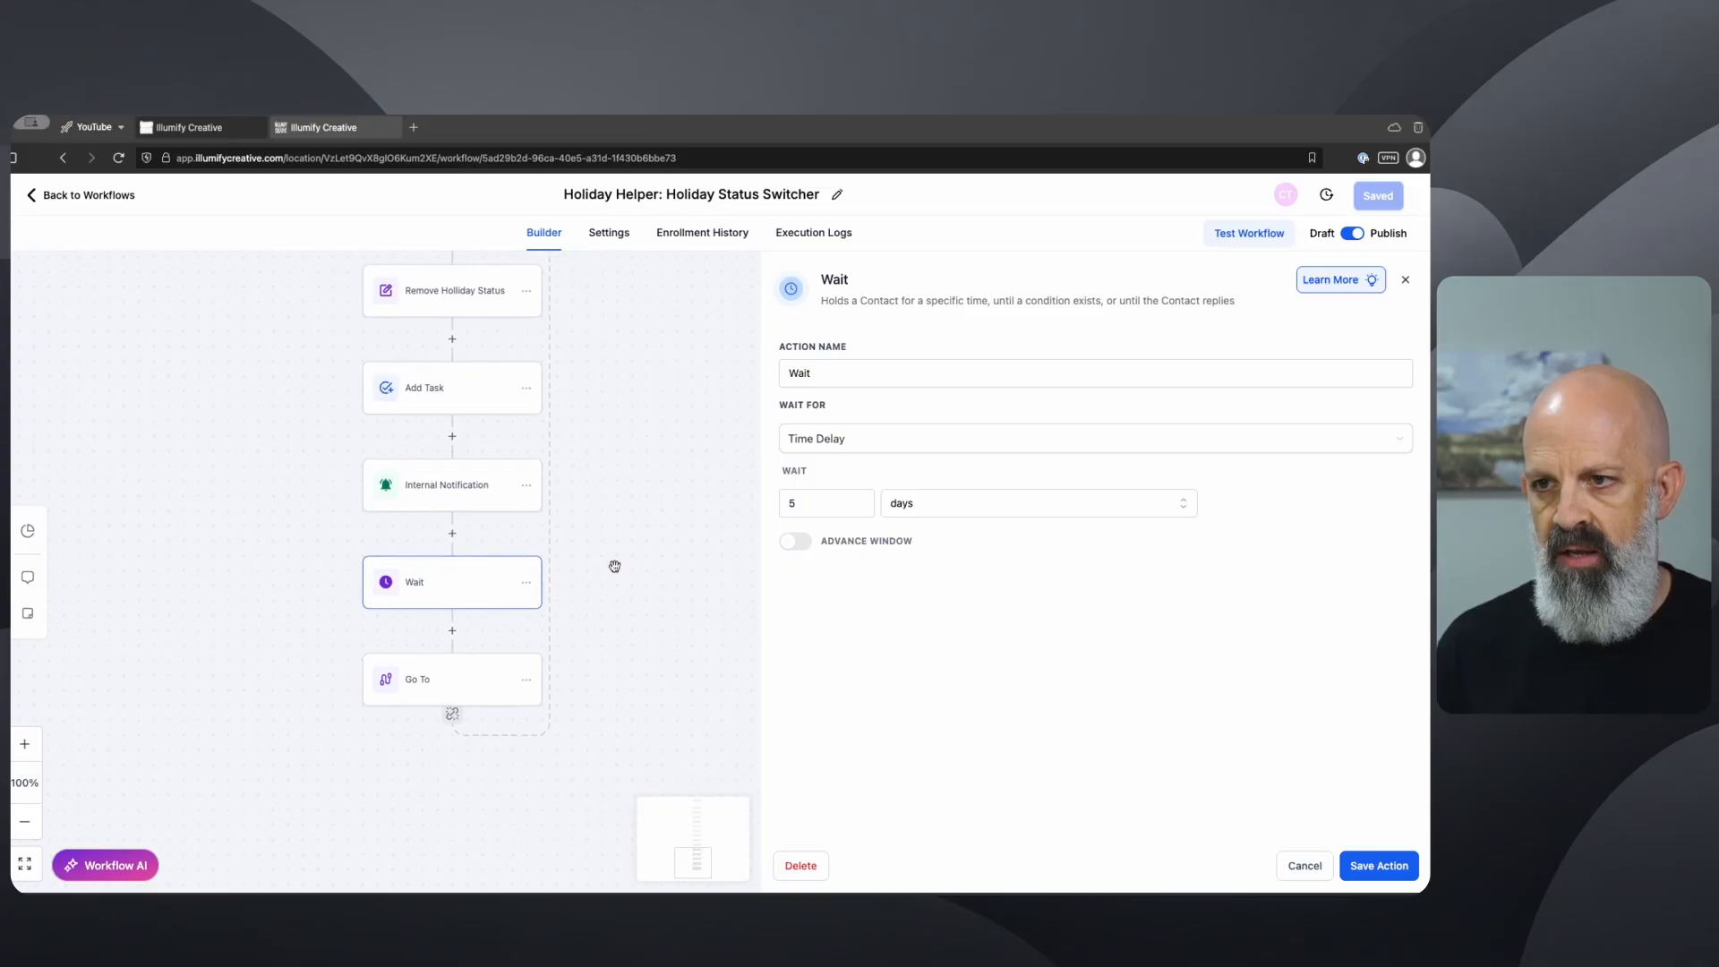
{"action": "left_click", "coordinate": [452, 535]}
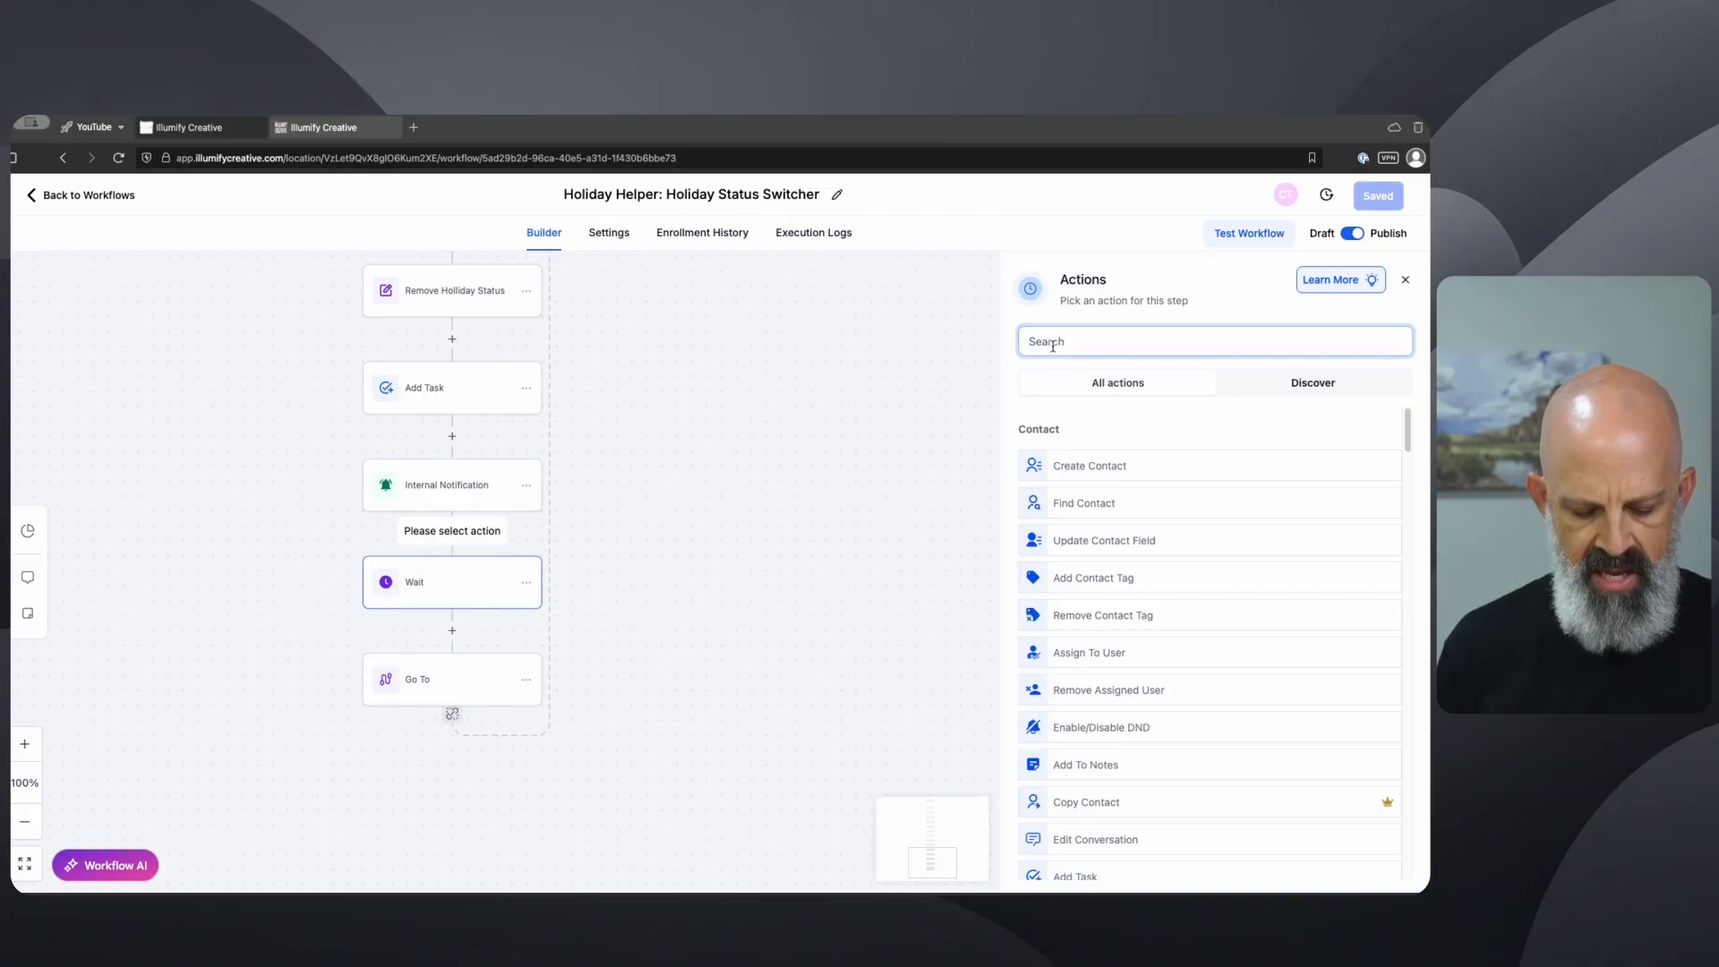
{"action": "type", "text": "add to work"}
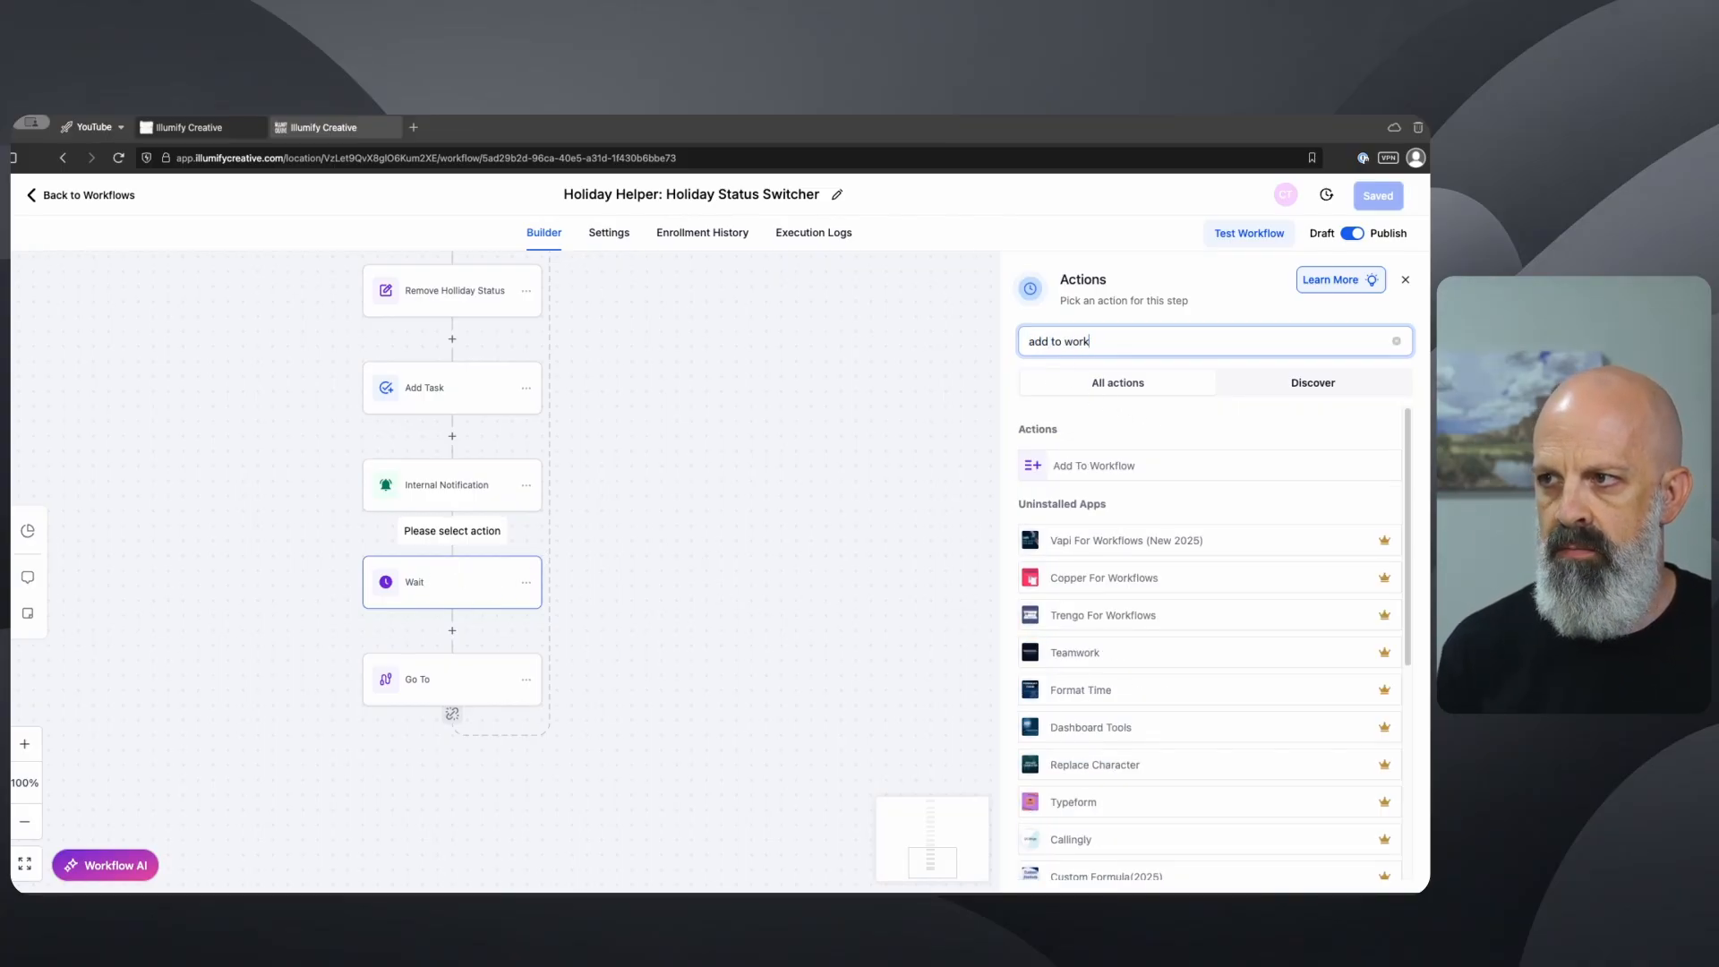
{"action": "left_click", "coordinate": [1084, 463]}
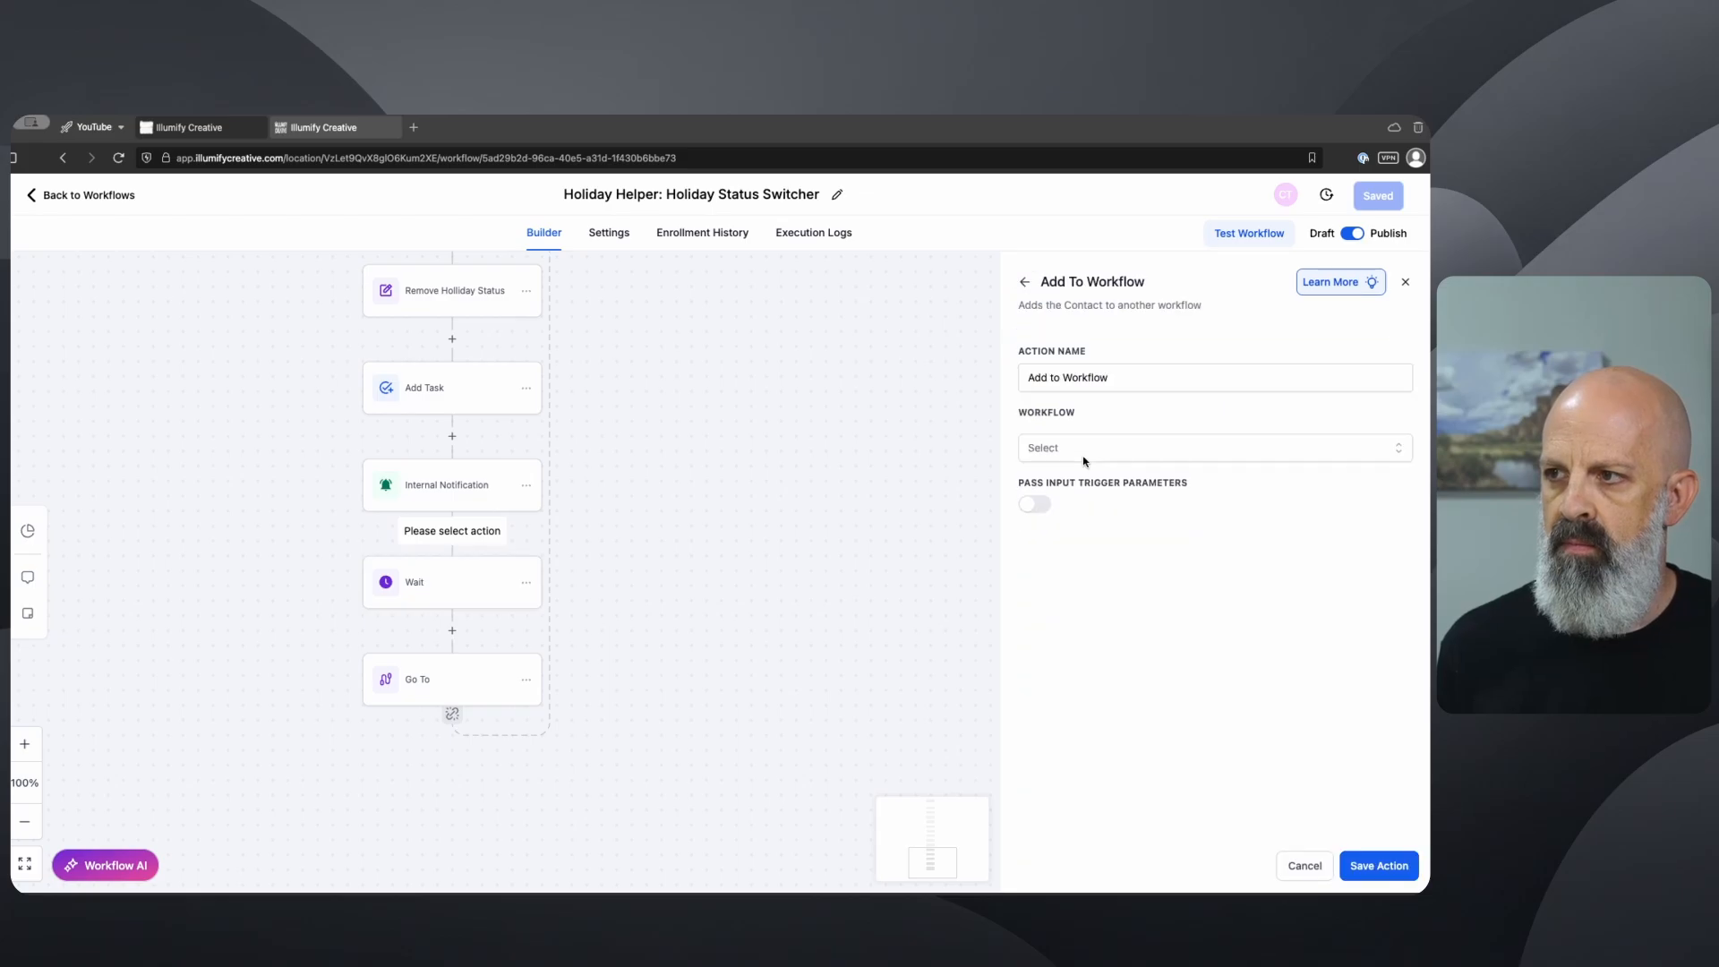
{"action": "left_click", "coordinate": [1082, 449]}
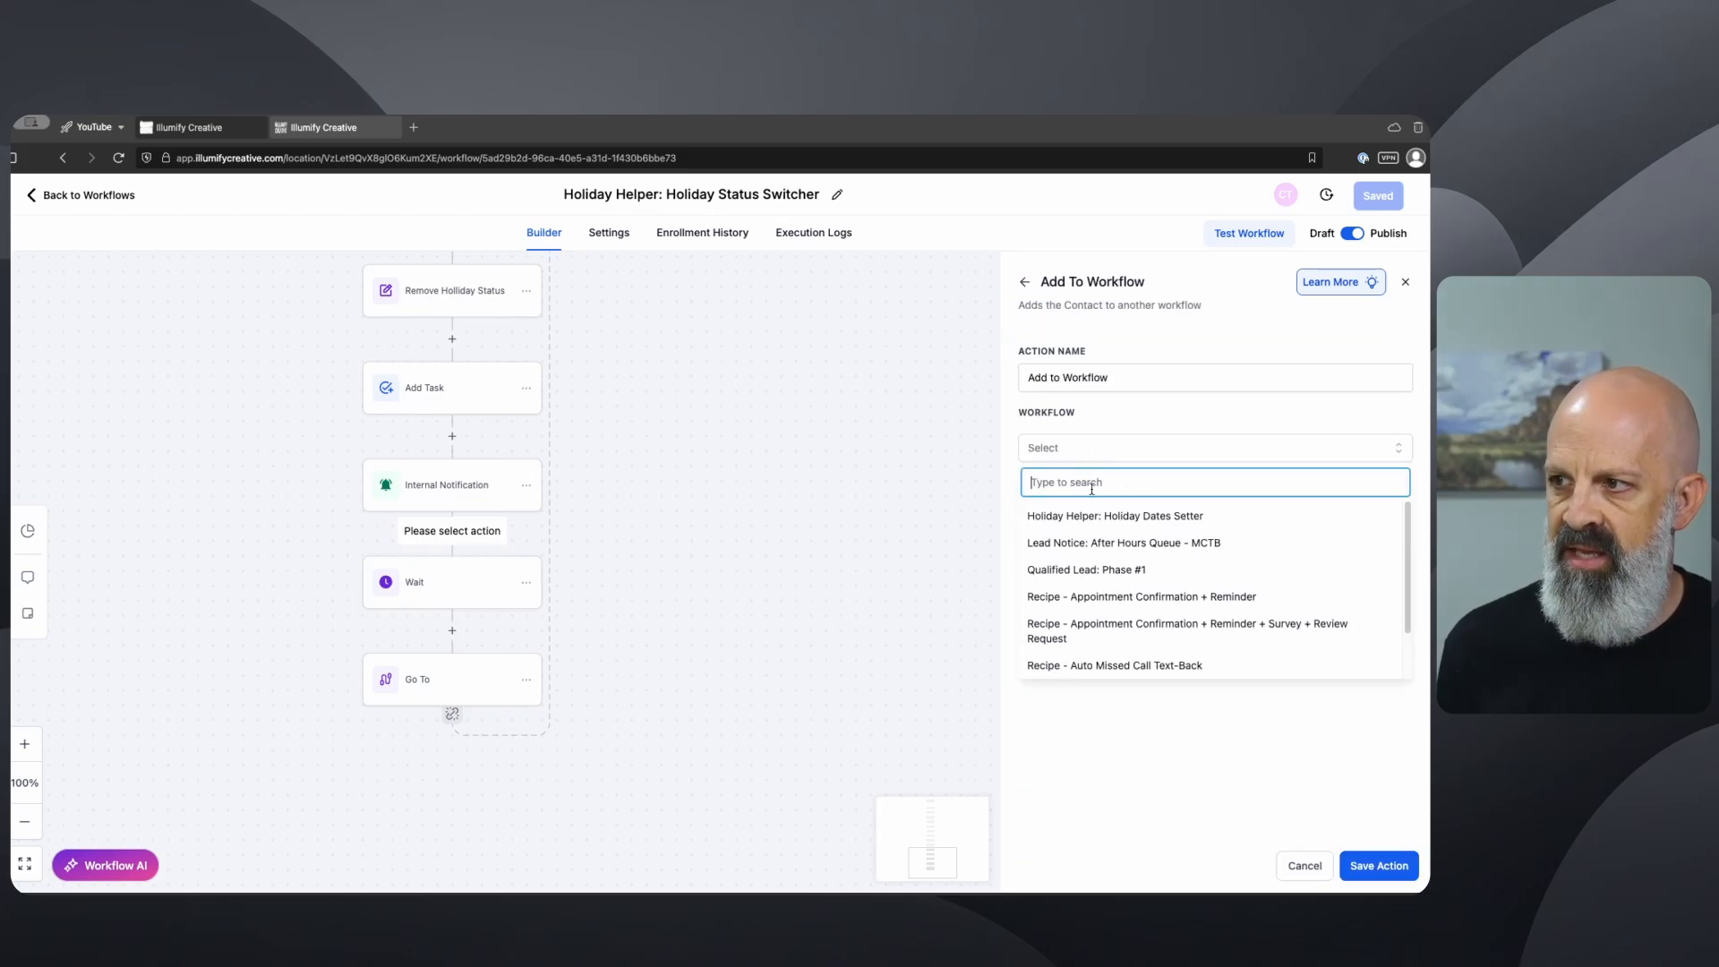
{"action": "left_click", "coordinate": [1168, 517]}
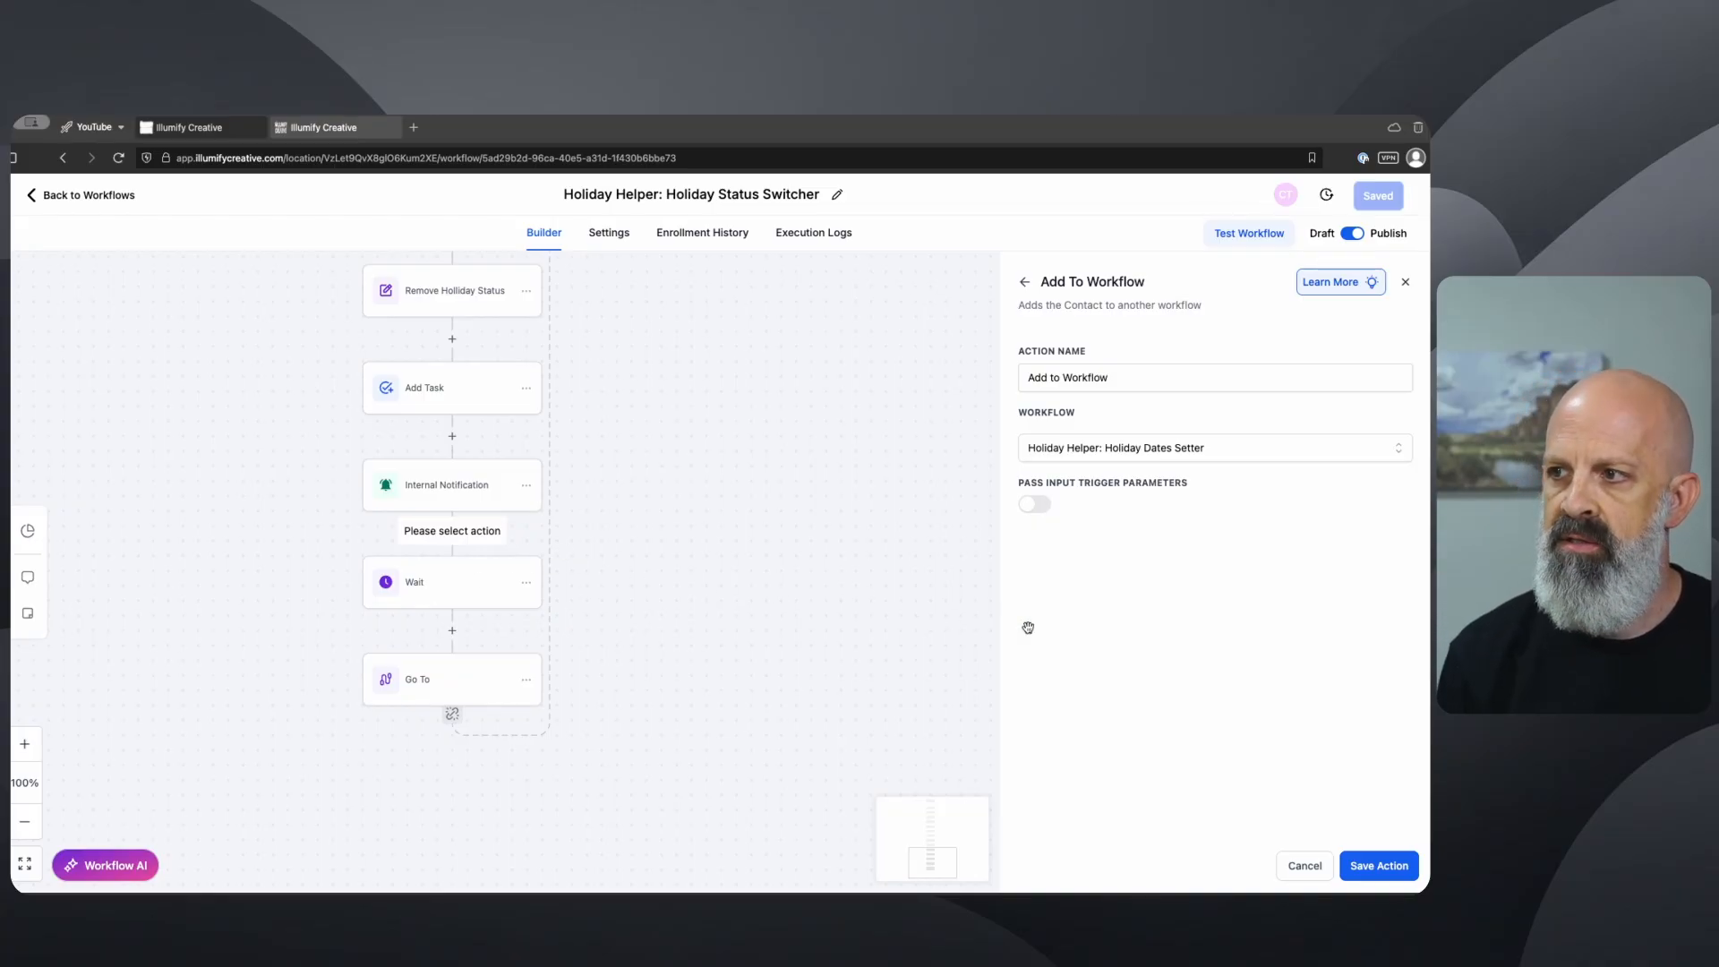
{"action": "left_click", "coordinate": [1387, 866]}
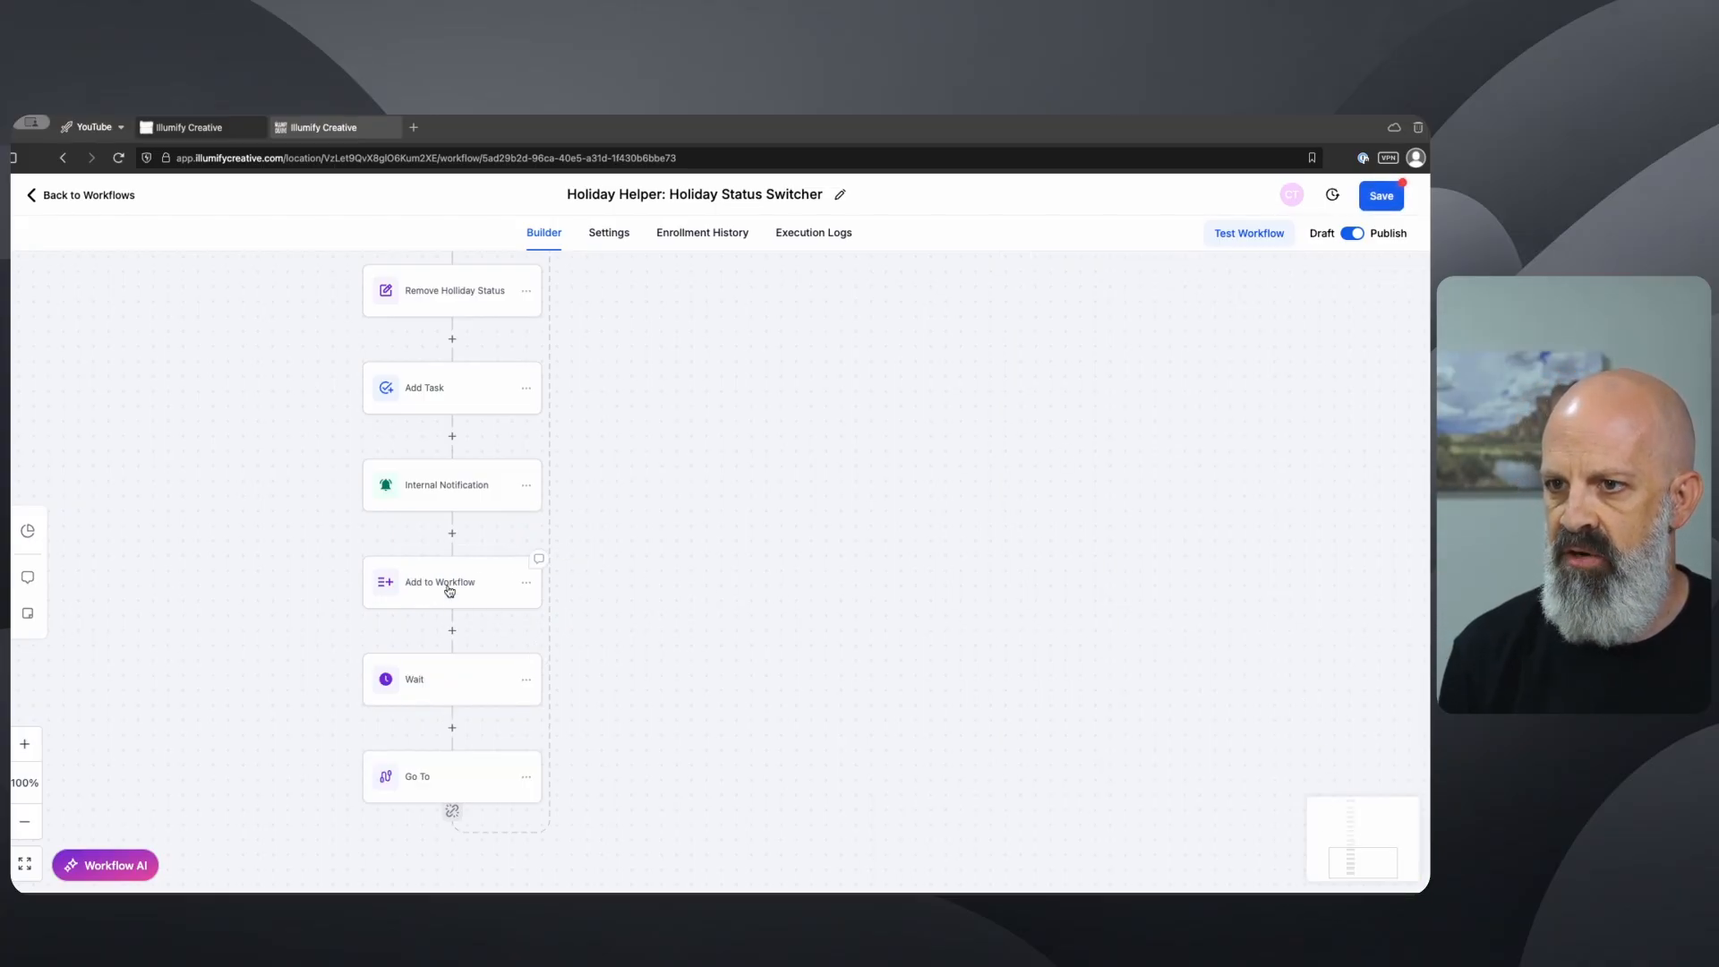
Step: Try a 60-minute time delay in the Wait action before Go To, and cancel the edit
{"action": "left_click", "coordinate": [472, 671]}
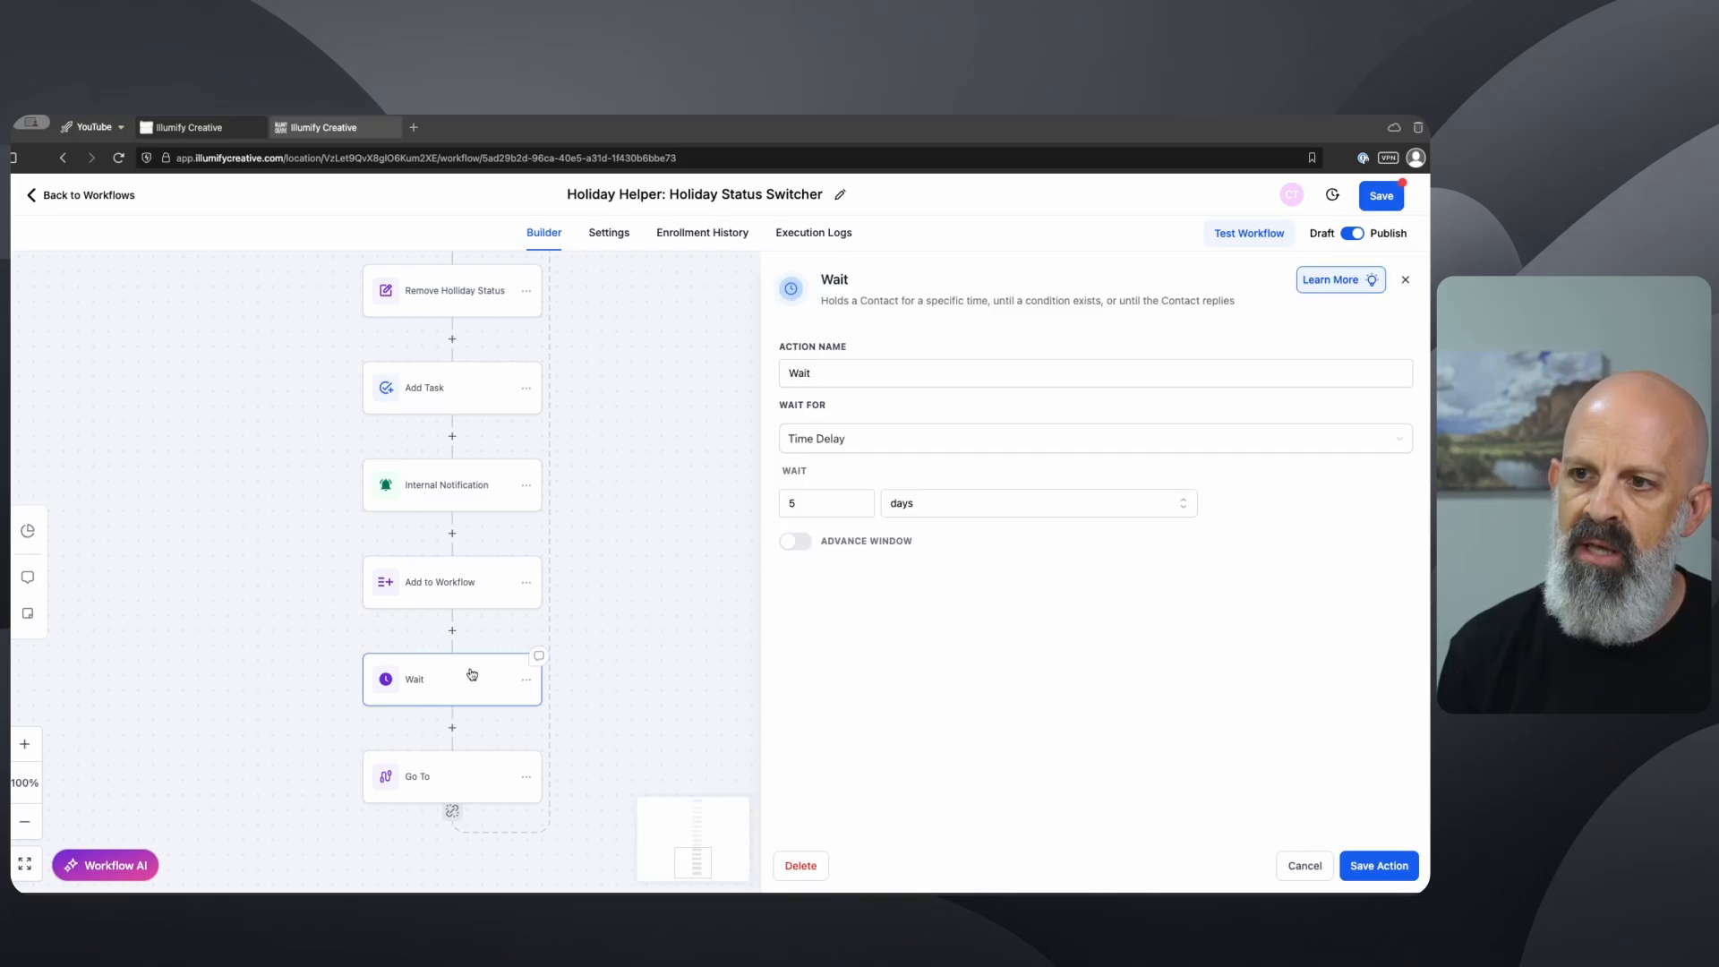
{"action": "left_click_drag", "start_coordinate": [833, 506], "coordinate": [768, 504]}
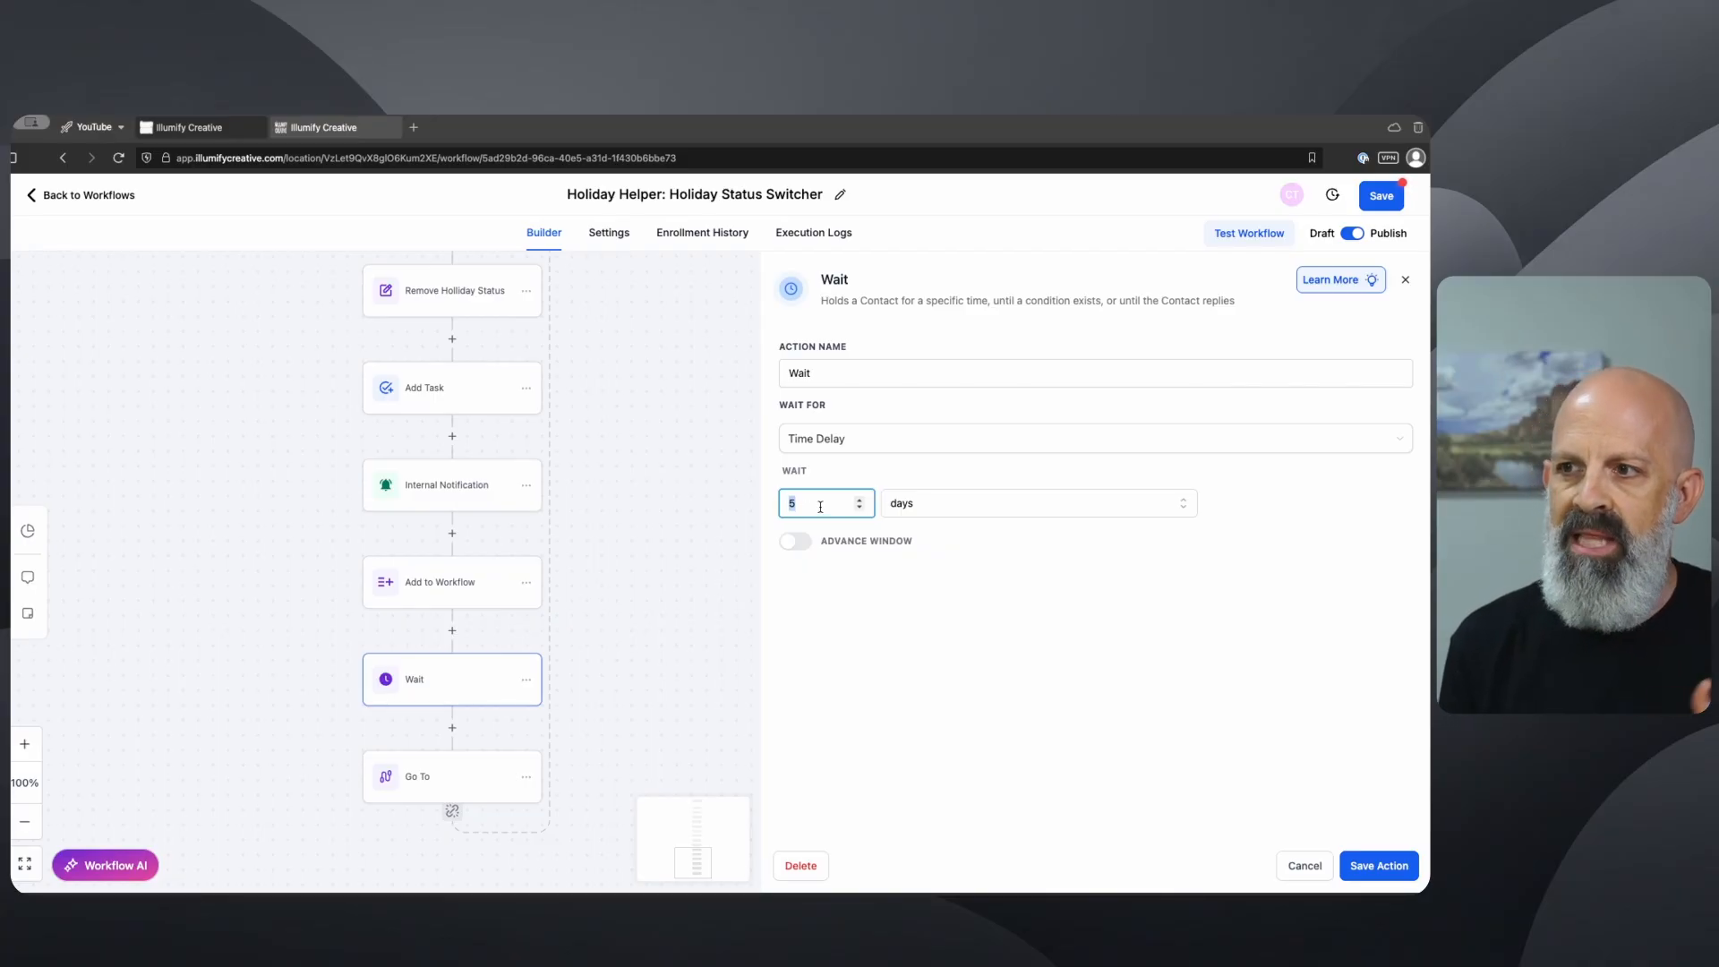
{"action": "left_click", "coordinate": [901, 506]}
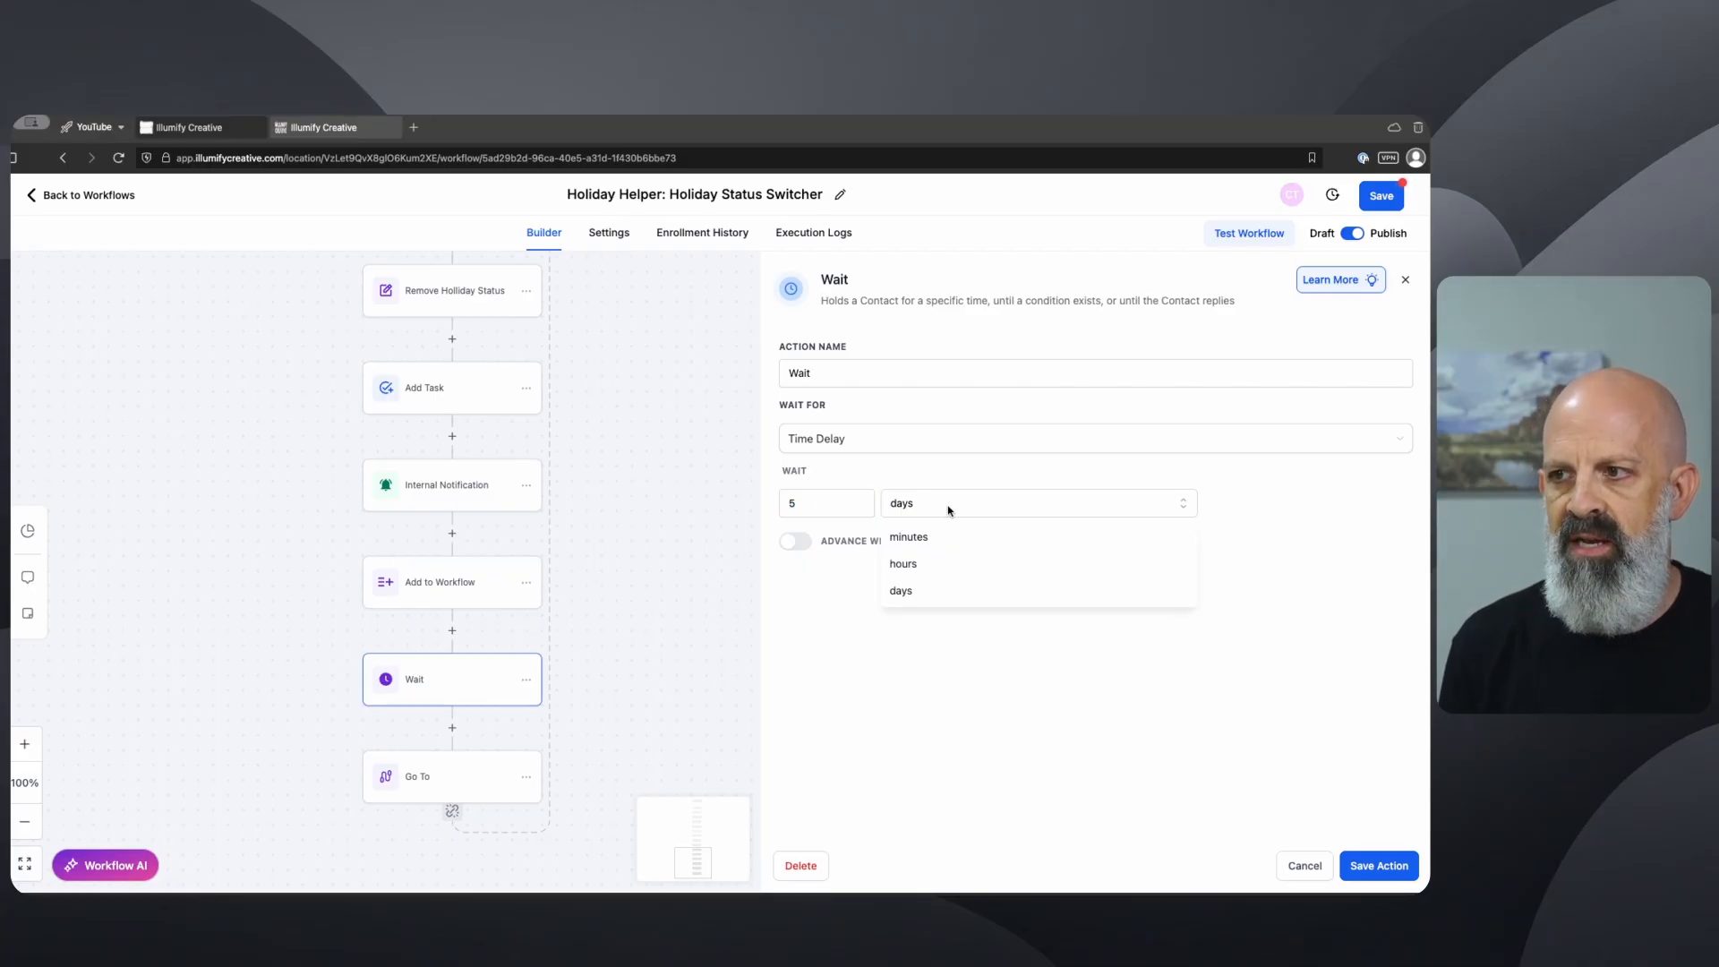
{"action": "left_click", "coordinate": [953, 537]}
{"action": "left_click", "coordinate": [815, 496]}
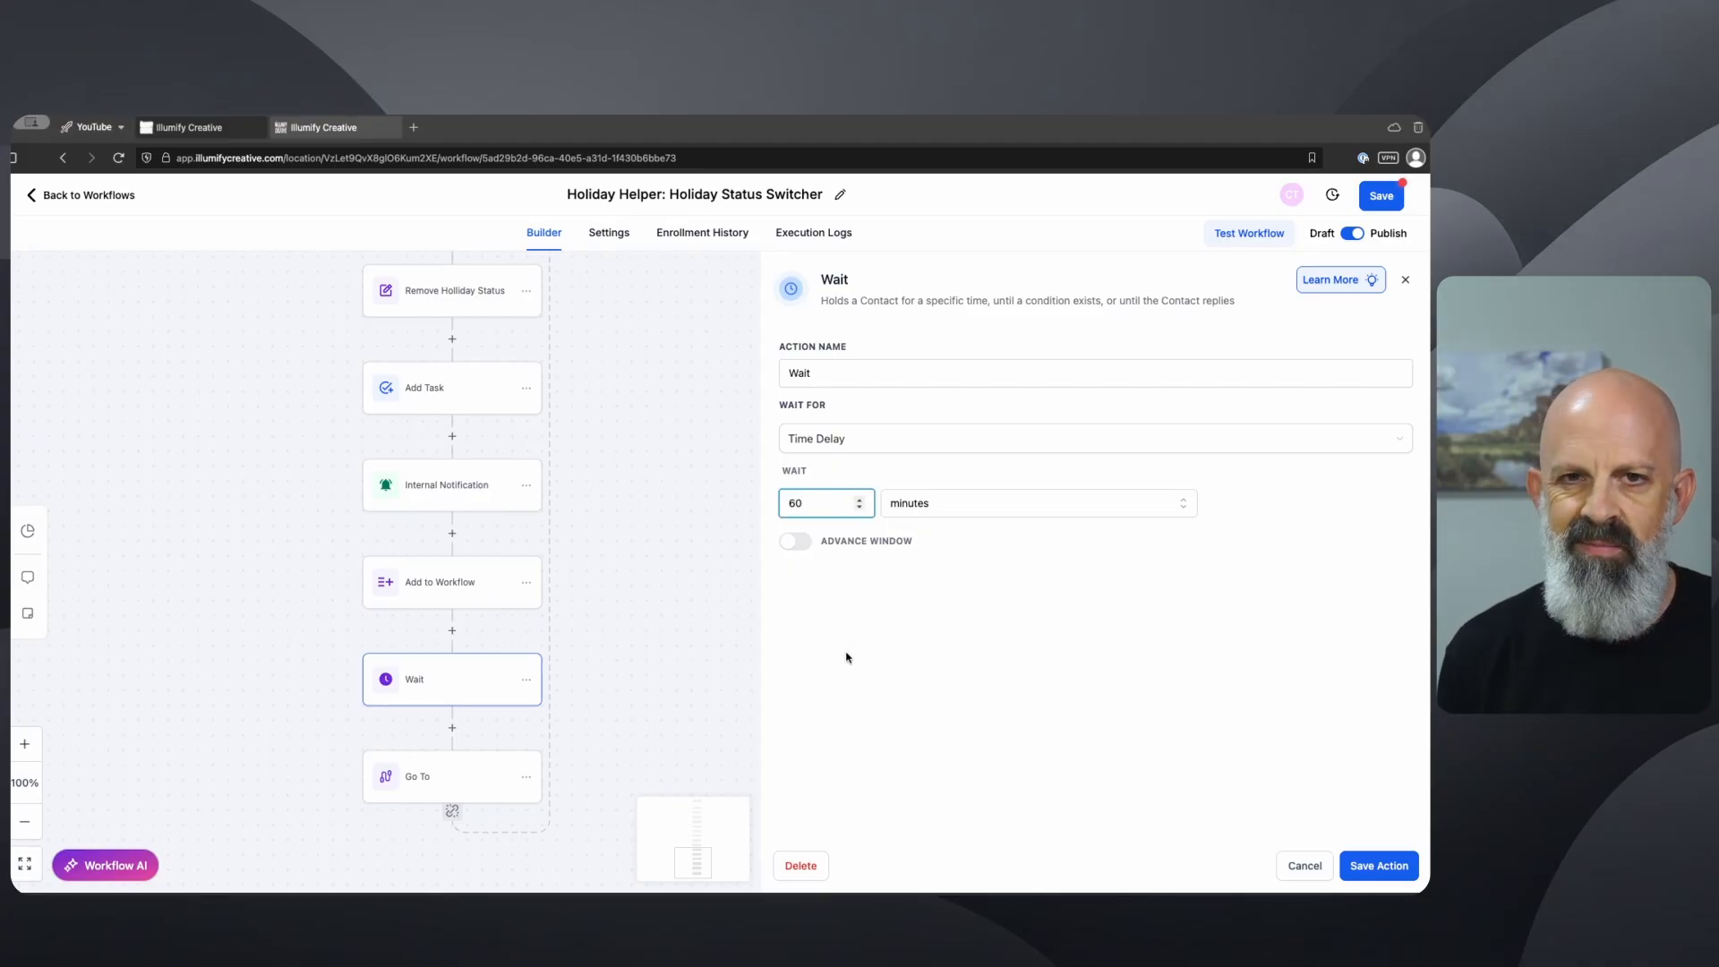
{"action": "left_click", "coordinate": [914, 740]}
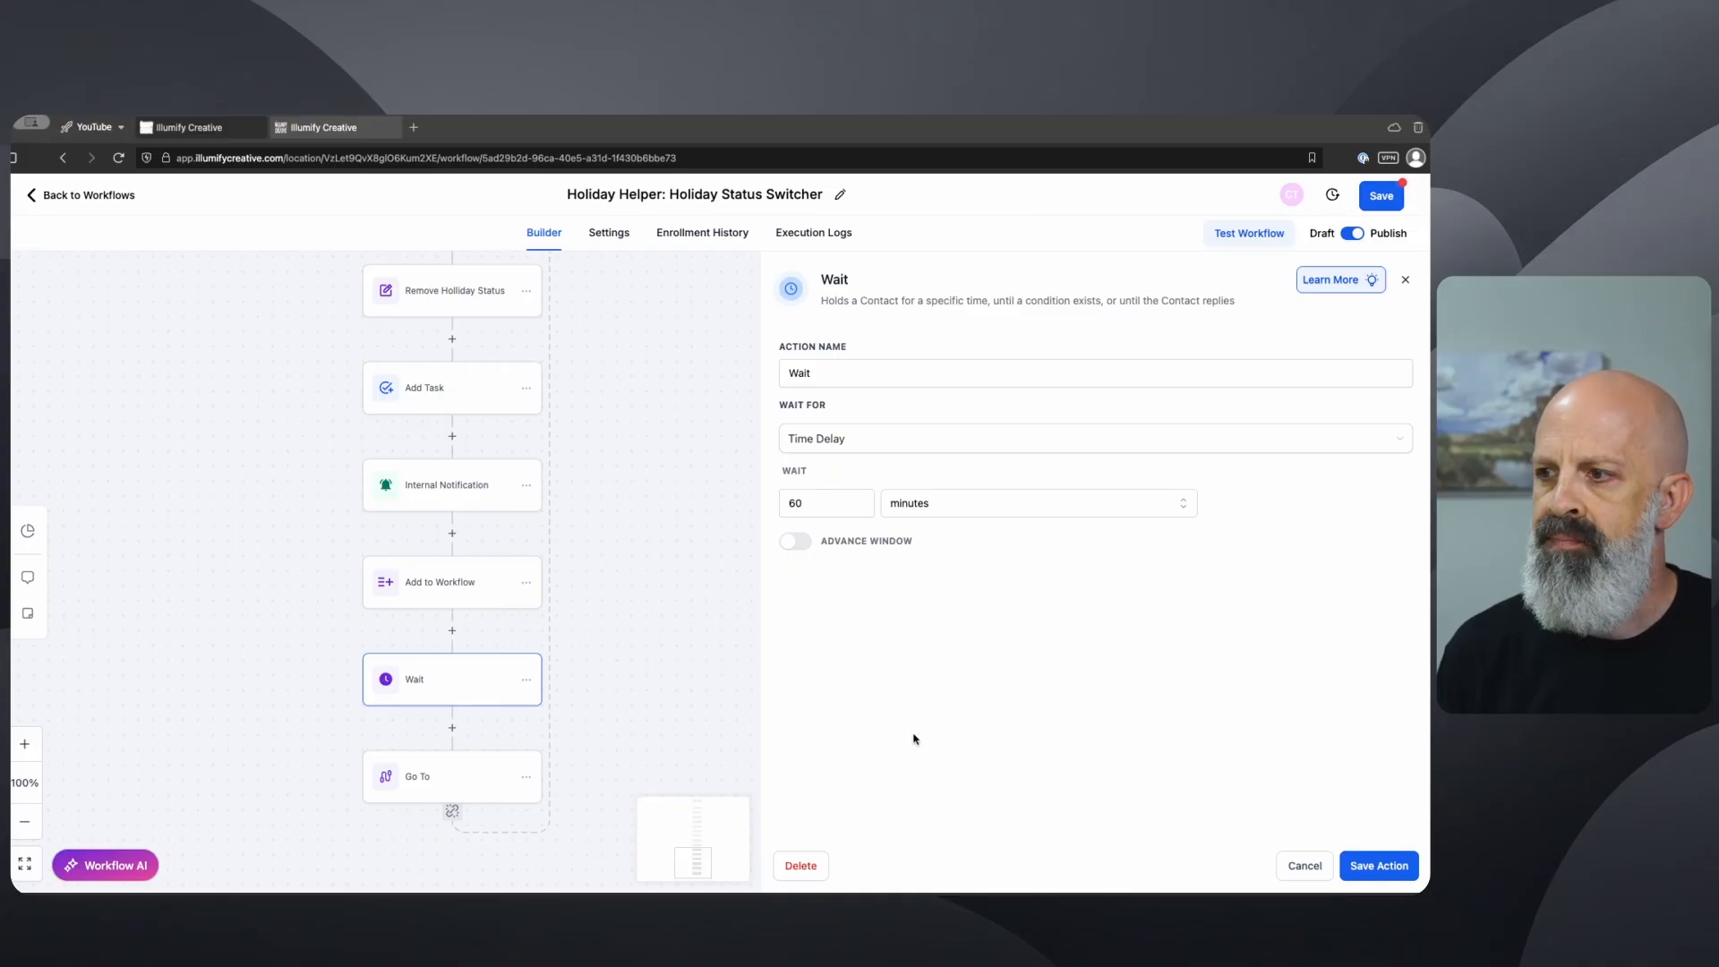
{"action": "left_click", "coordinate": [1297, 864]}
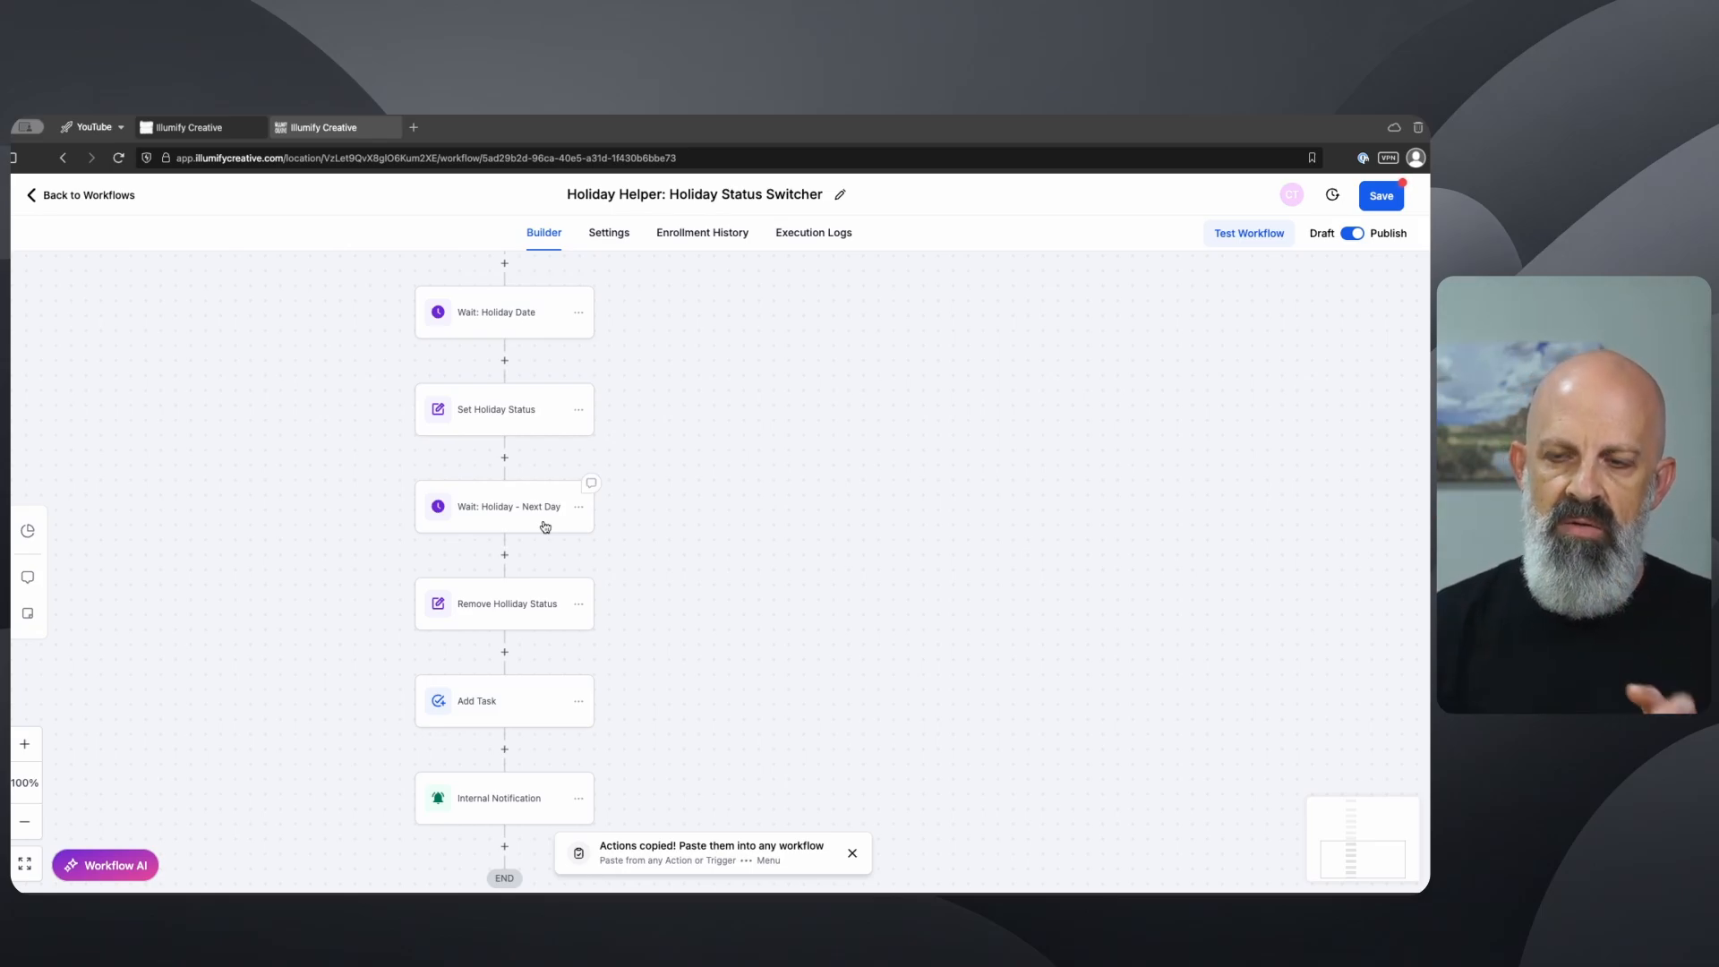
Step: Review the settings of the Remove Holliday Status and Wait: Holiday - Next Day actions in the Memorial Day section
{"action": "scroll", "coordinate": [551, 425], "scroll_direction": "up", "scroll_amount": 2}
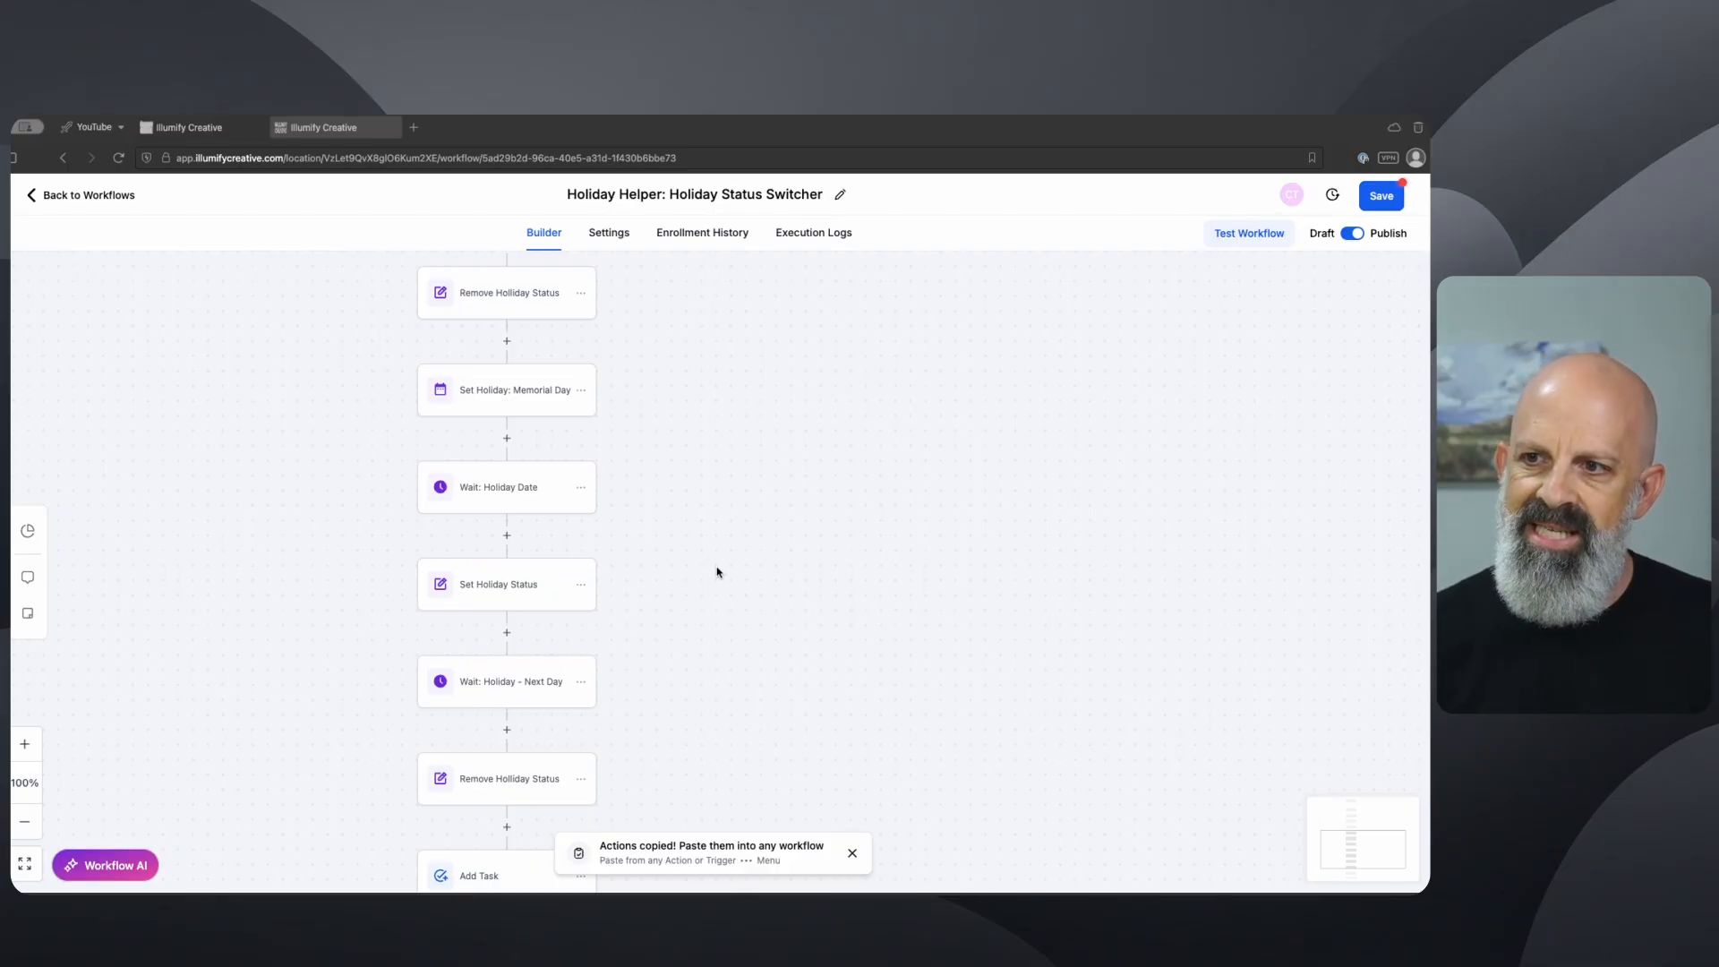
{"action": "scroll", "coordinate": [717, 572], "scroll_direction": "down", "scroll_amount": 5}
{"action": "scroll", "coordinate": [716, 583], "scroll_direction": "right", "scroll_amount": 1}
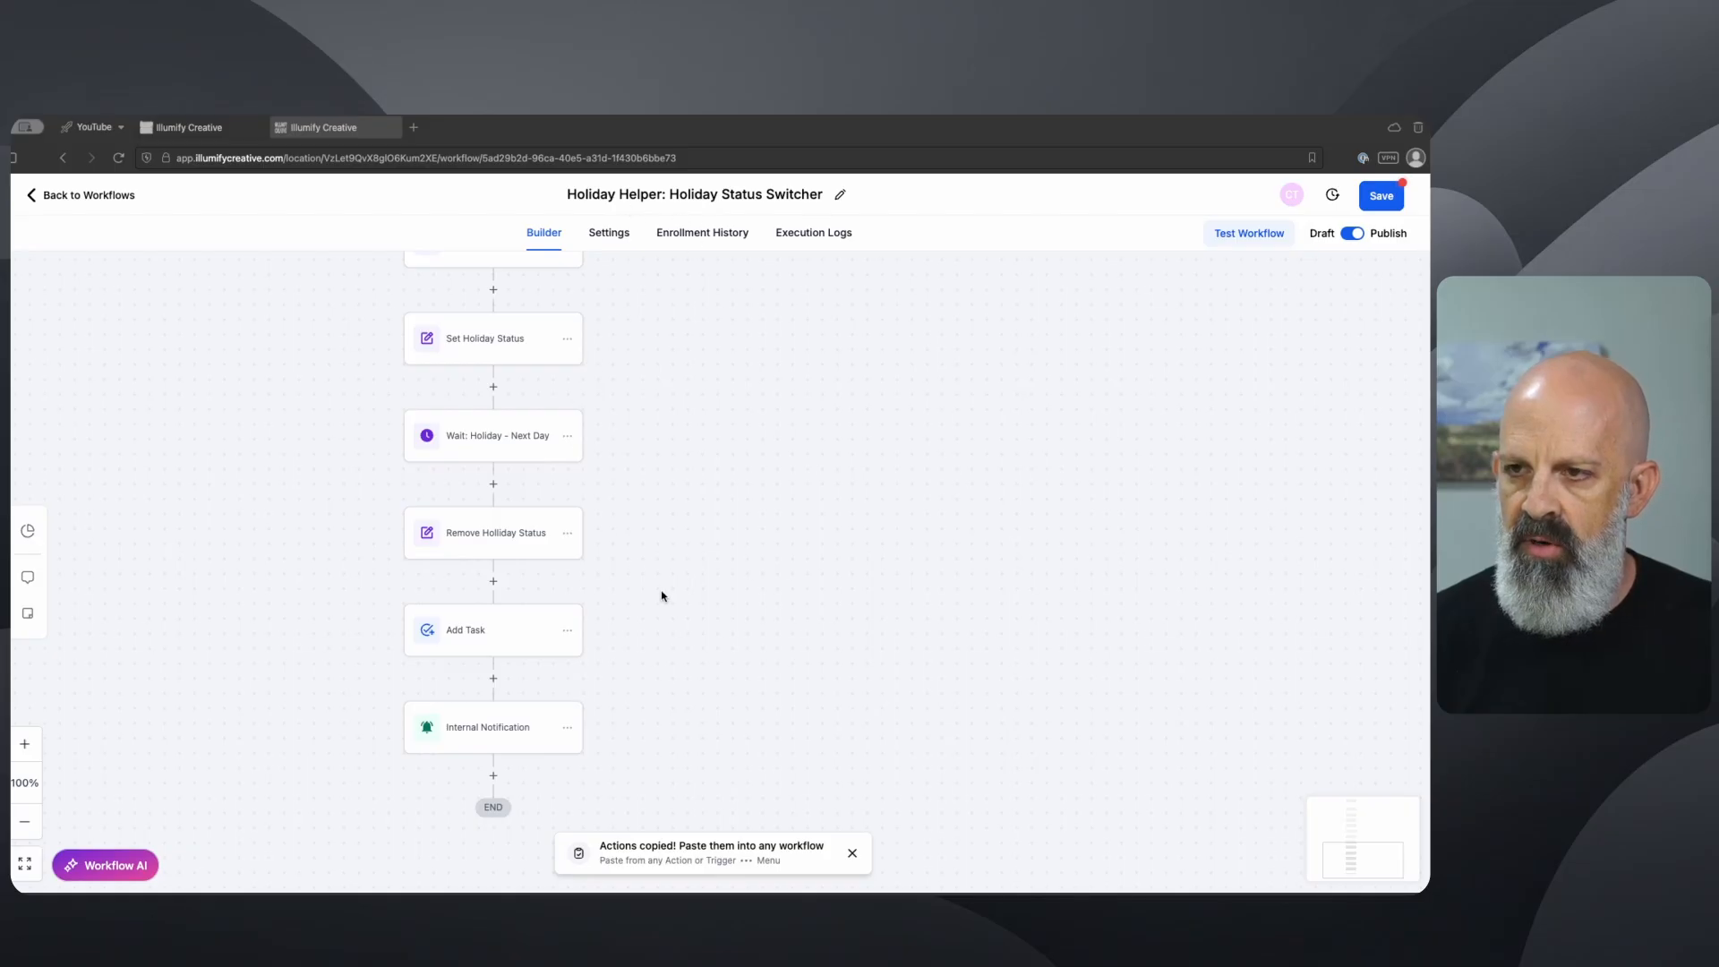
{"action": "left_click", "coordinate": [485, 540]}
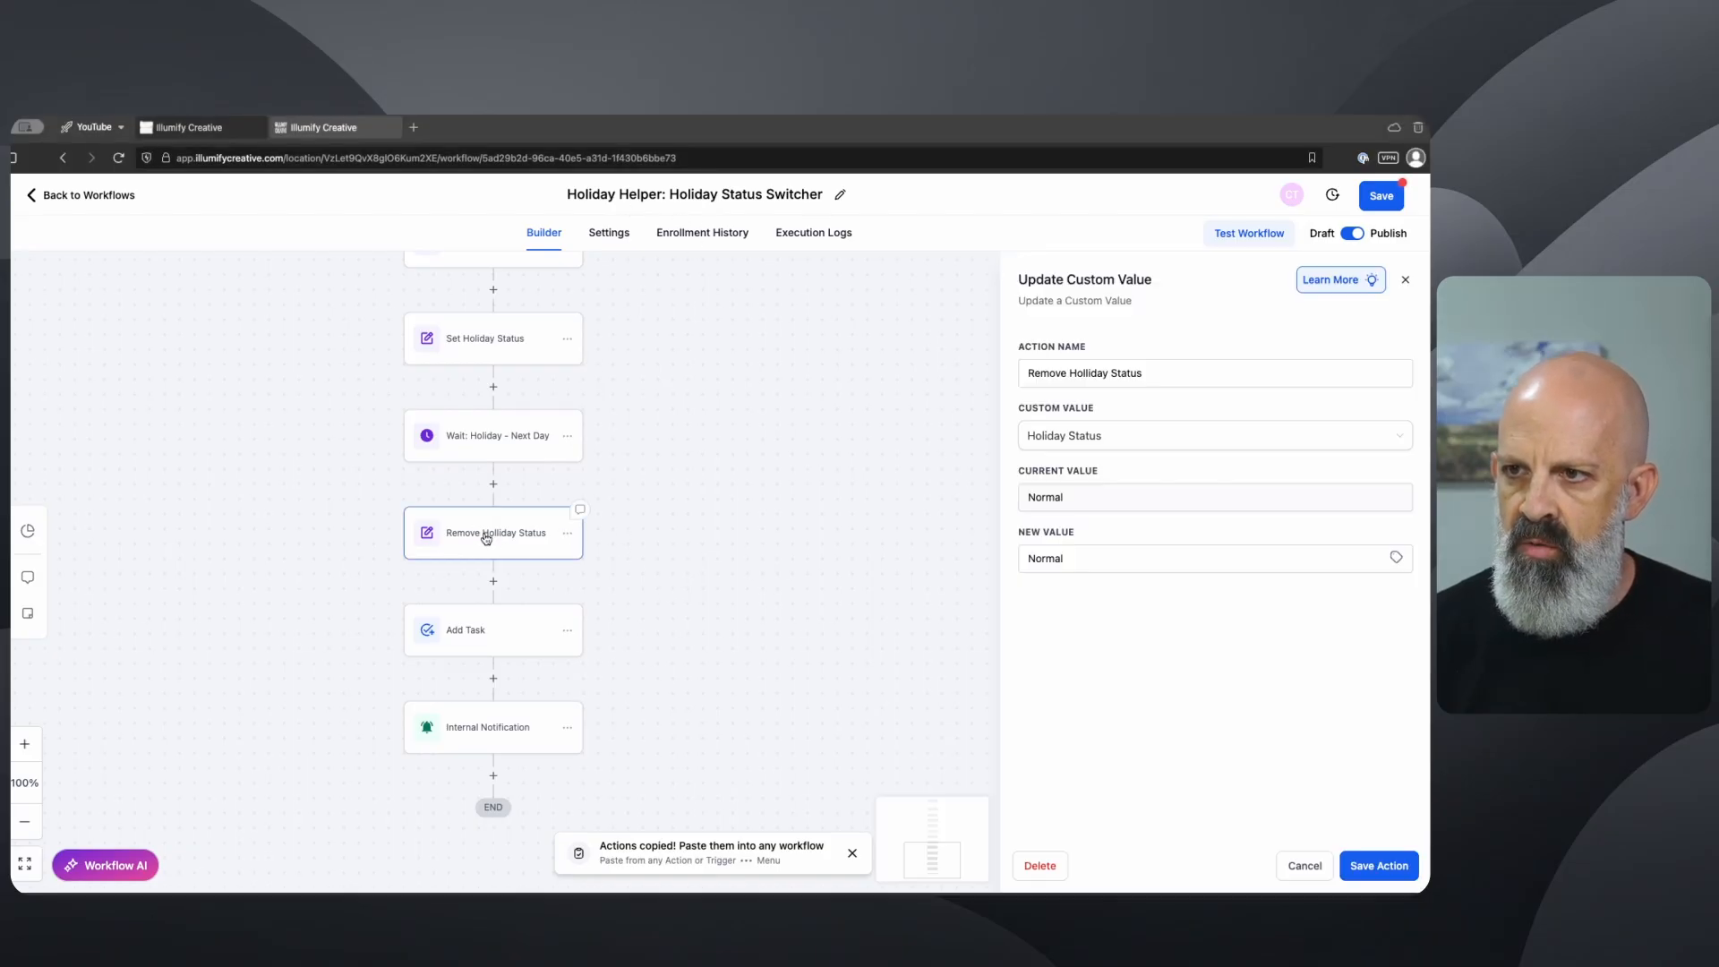
{"action": "left_click", "coordinate": [510, 435]}
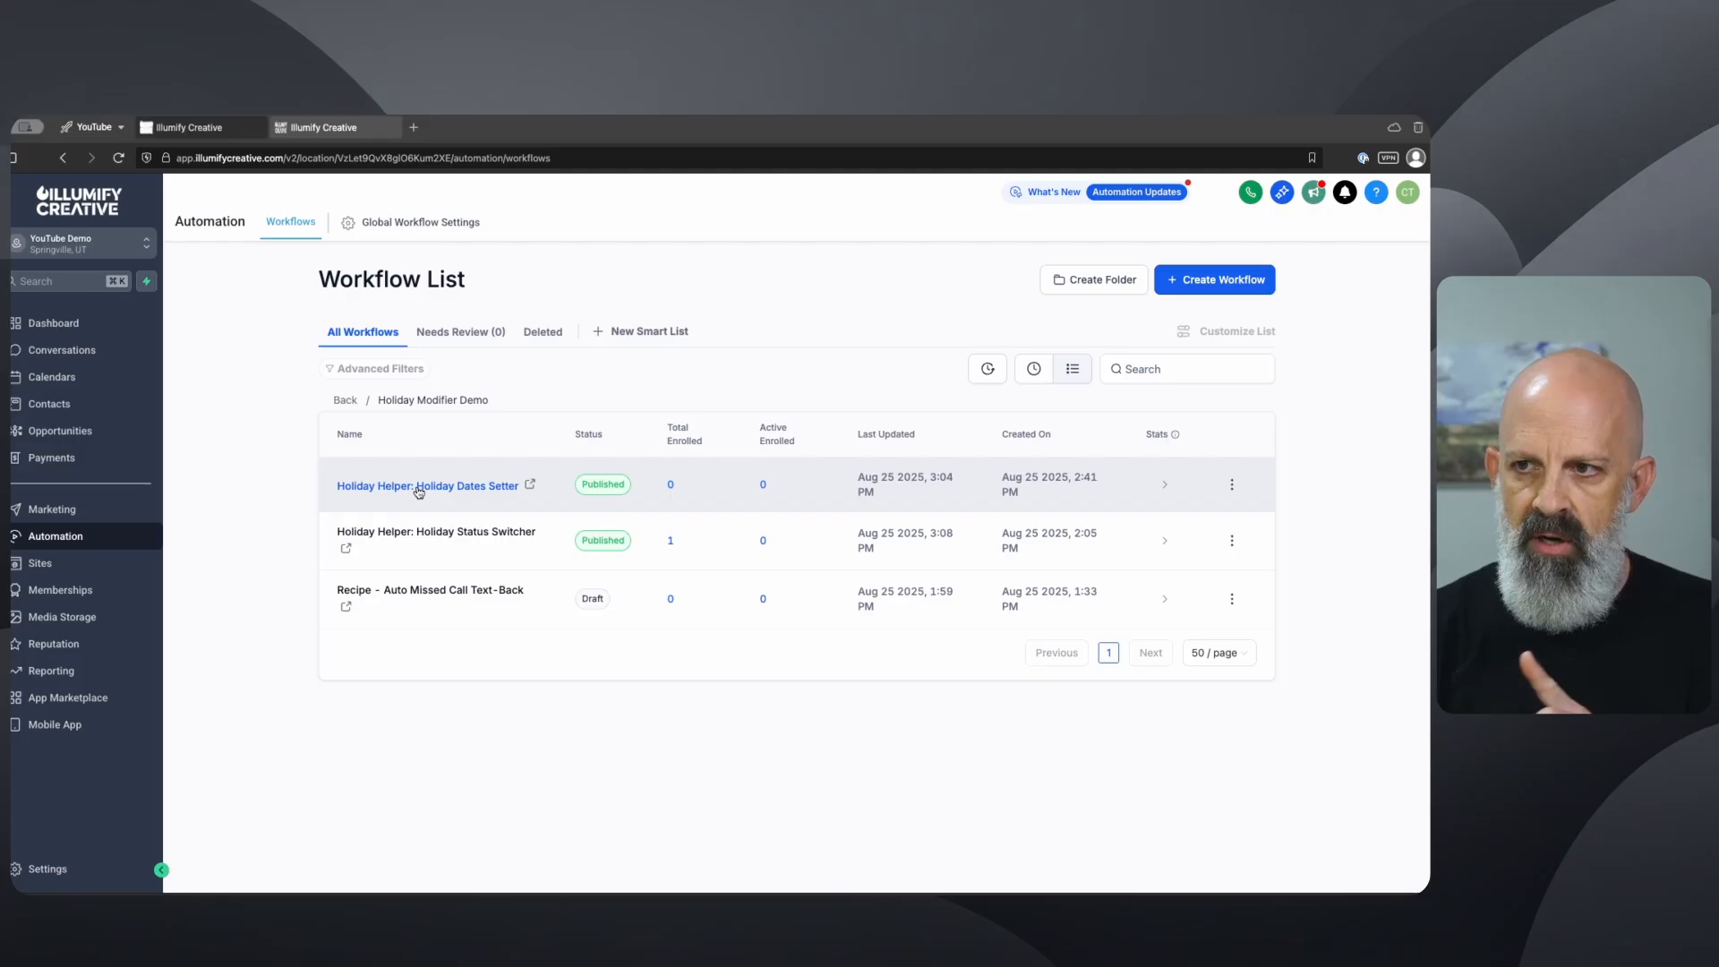
Step: Open the Holiday Helper: Holiday Dates Setter workflow and start editing the prompt of the #1 GPT powered by OpenAI action
{"action": "left_click", "coordinate": [424, 491]}
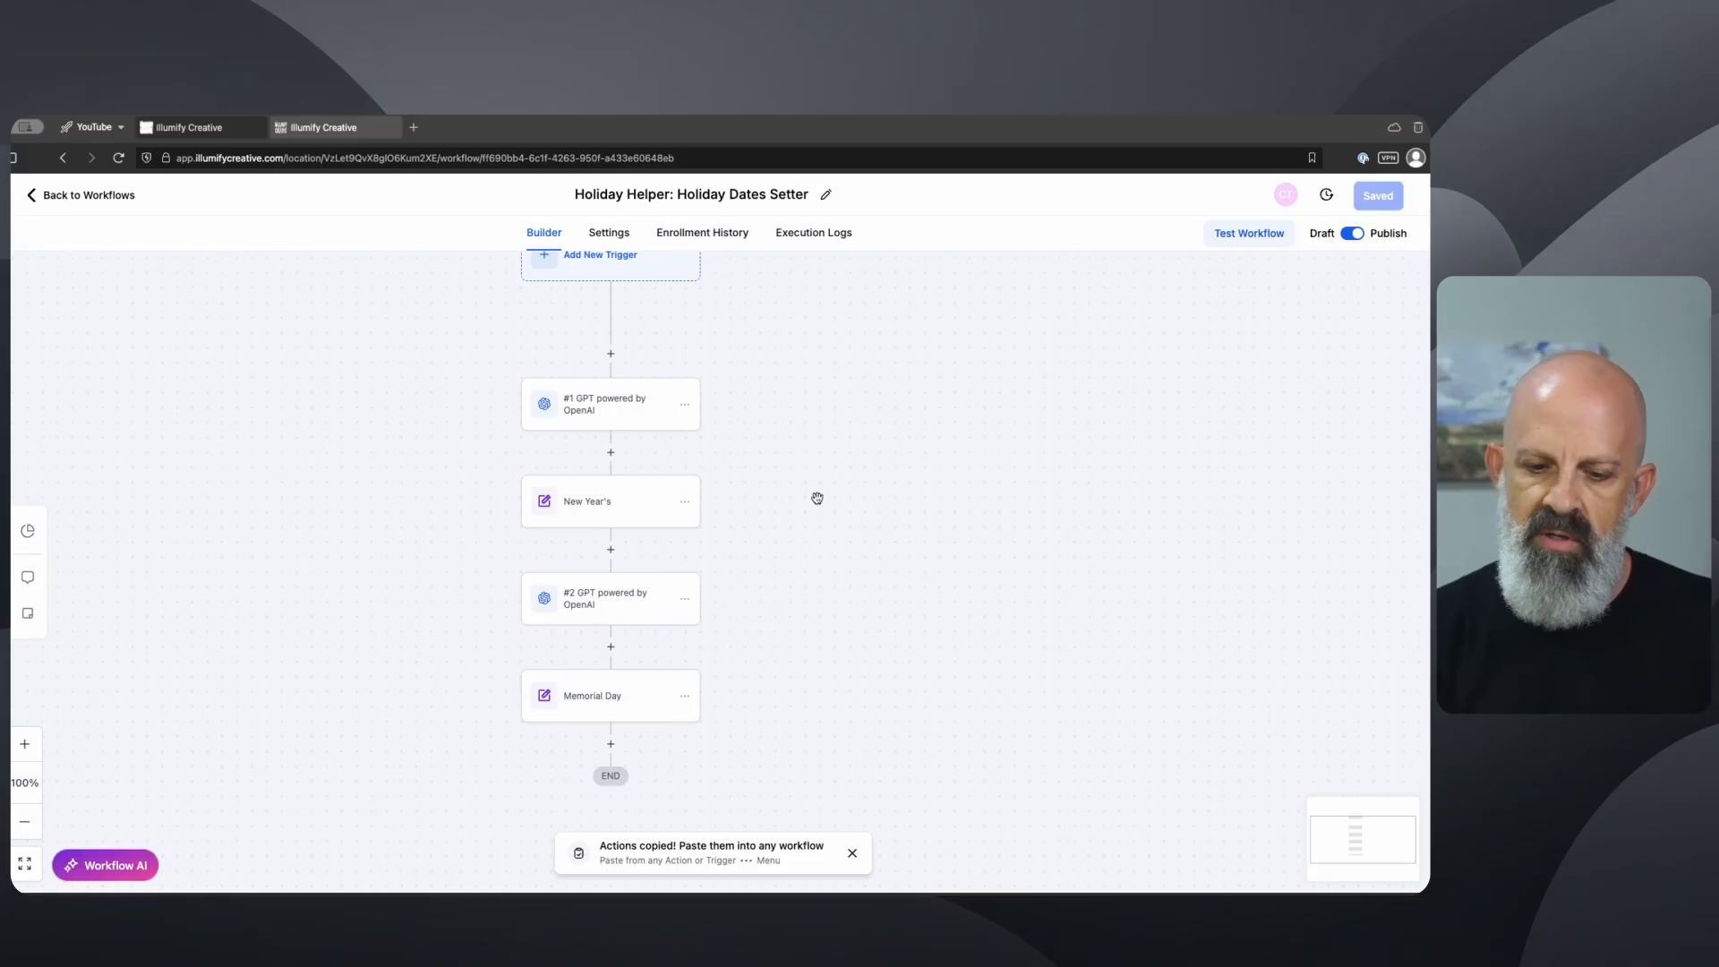
{"action": "left_click", "coordinate": [630, 406]}
{"action": "scroll", "coordinate": [1135, 573], "scroll_direction": "down", "scroll_amount": 2}
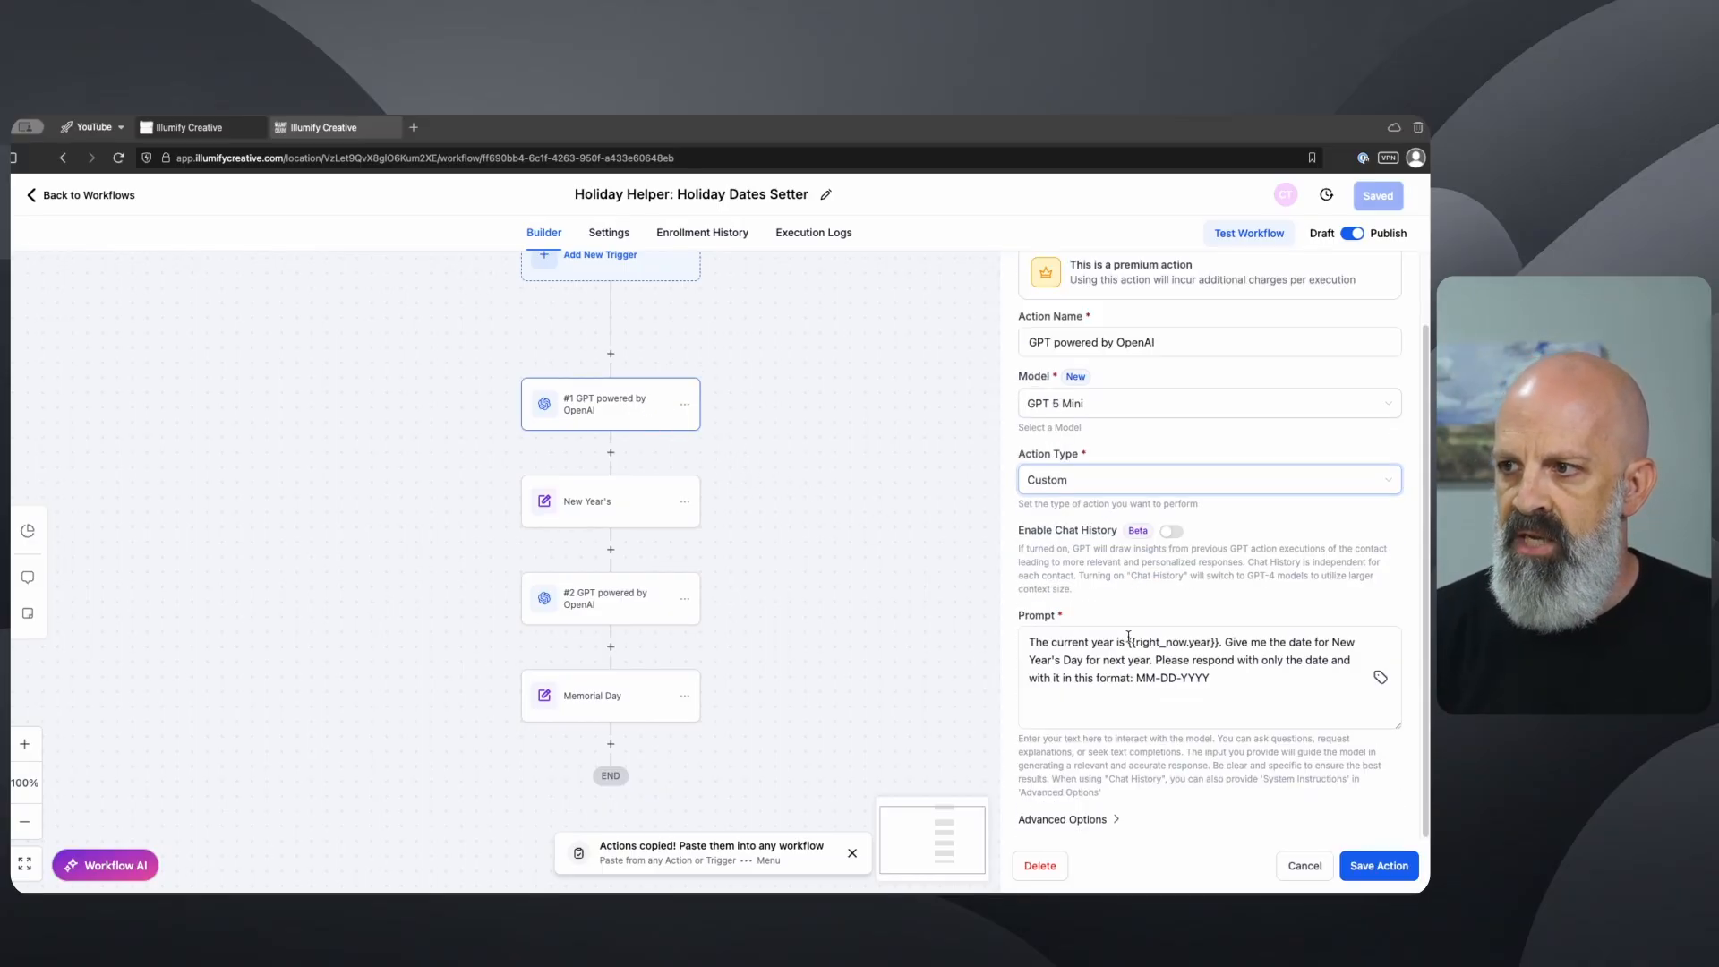
{"action": "left_click", "coordinate": [1252, 690]}
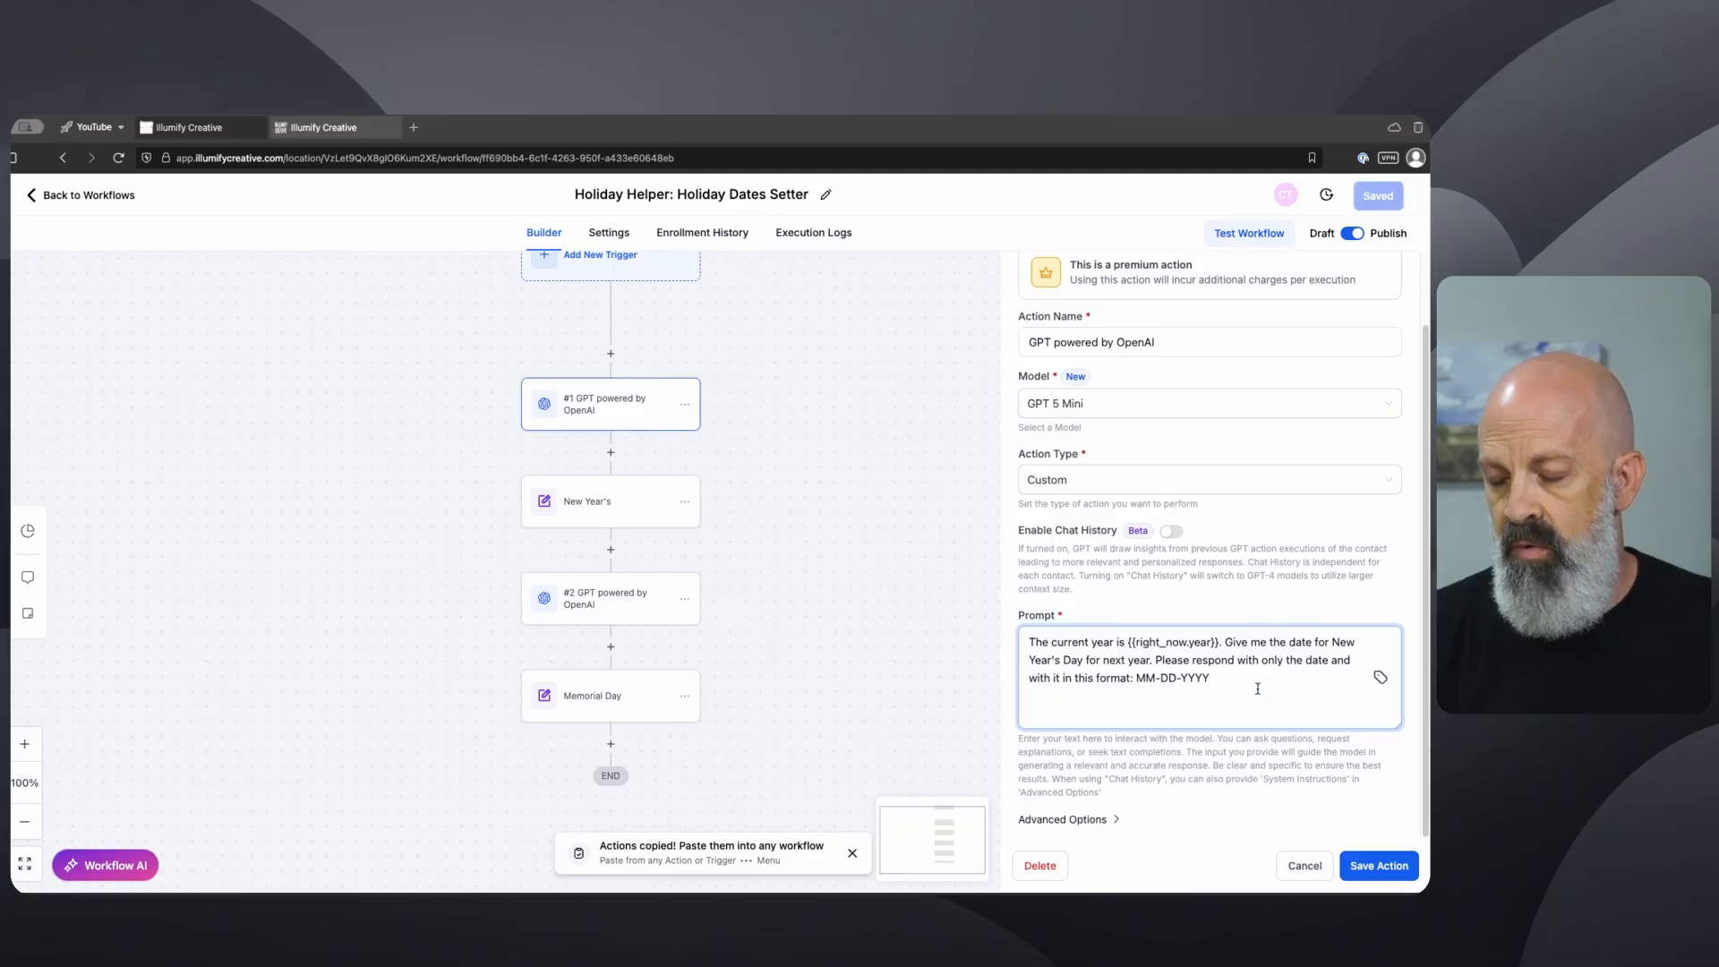